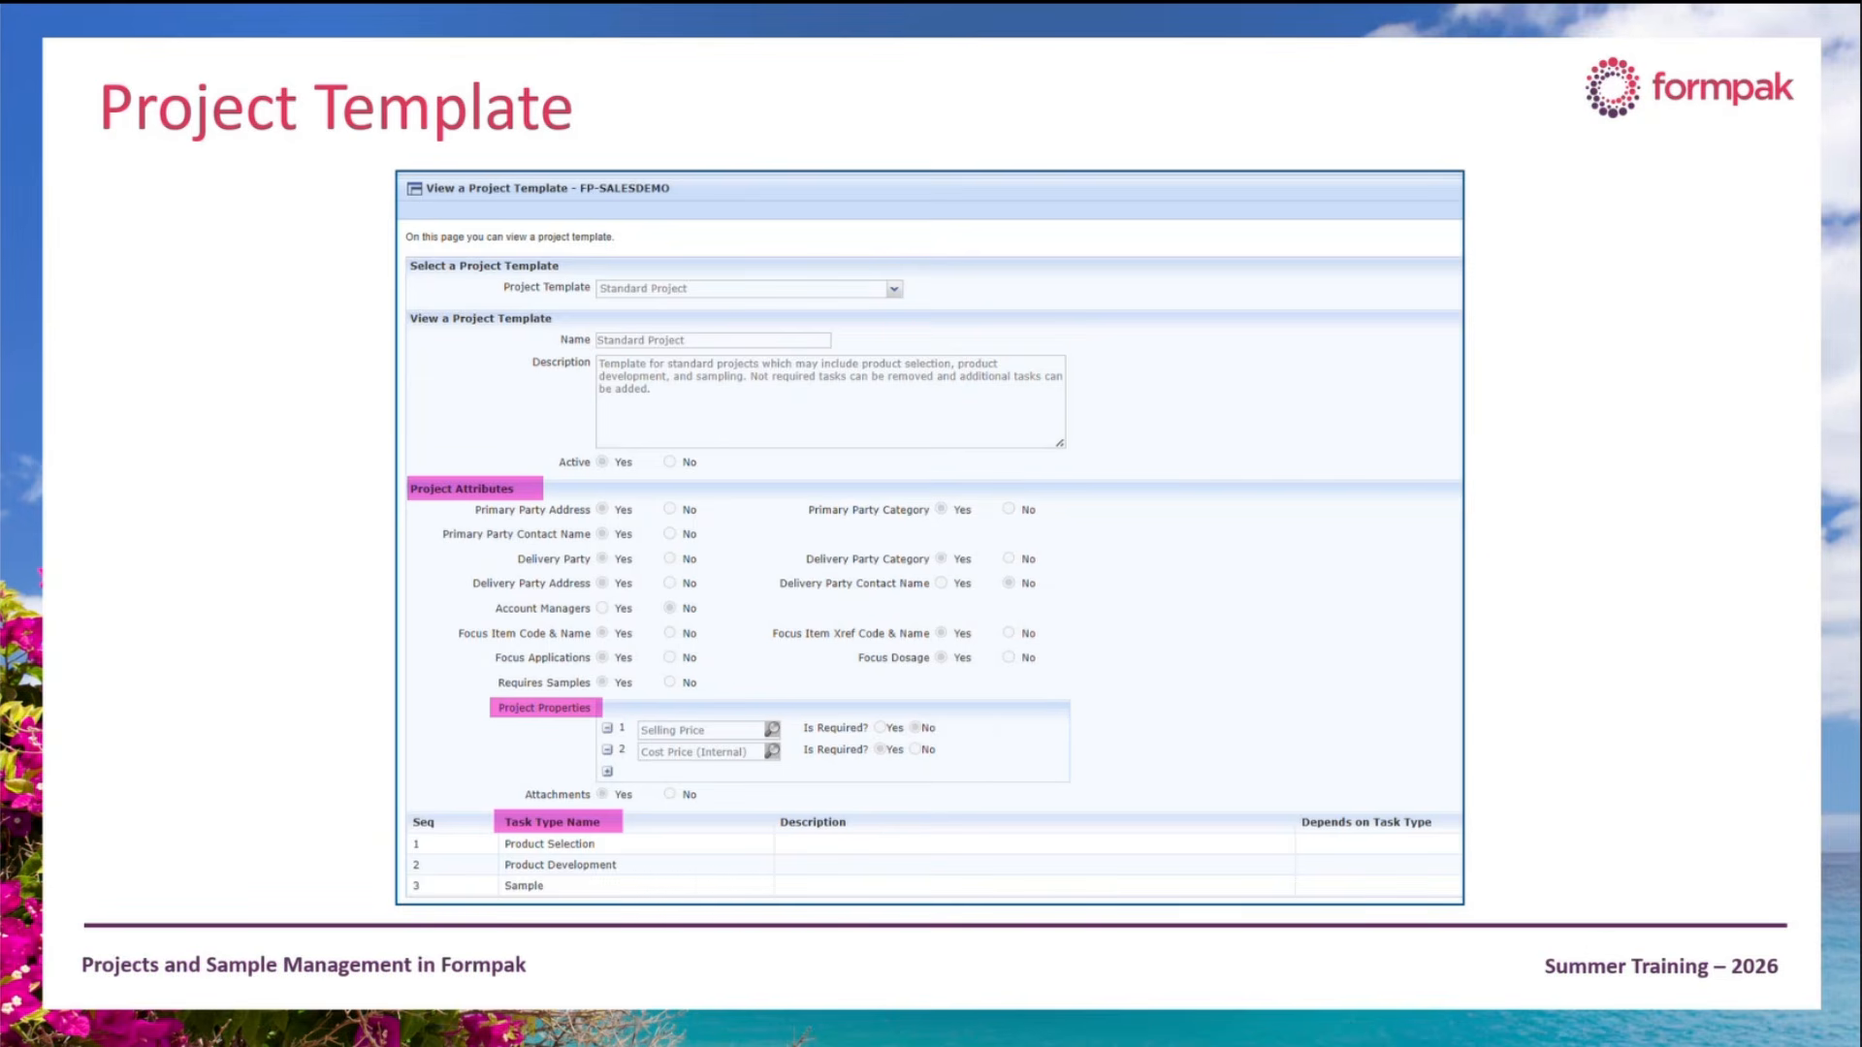
pyautogui.press('Right')
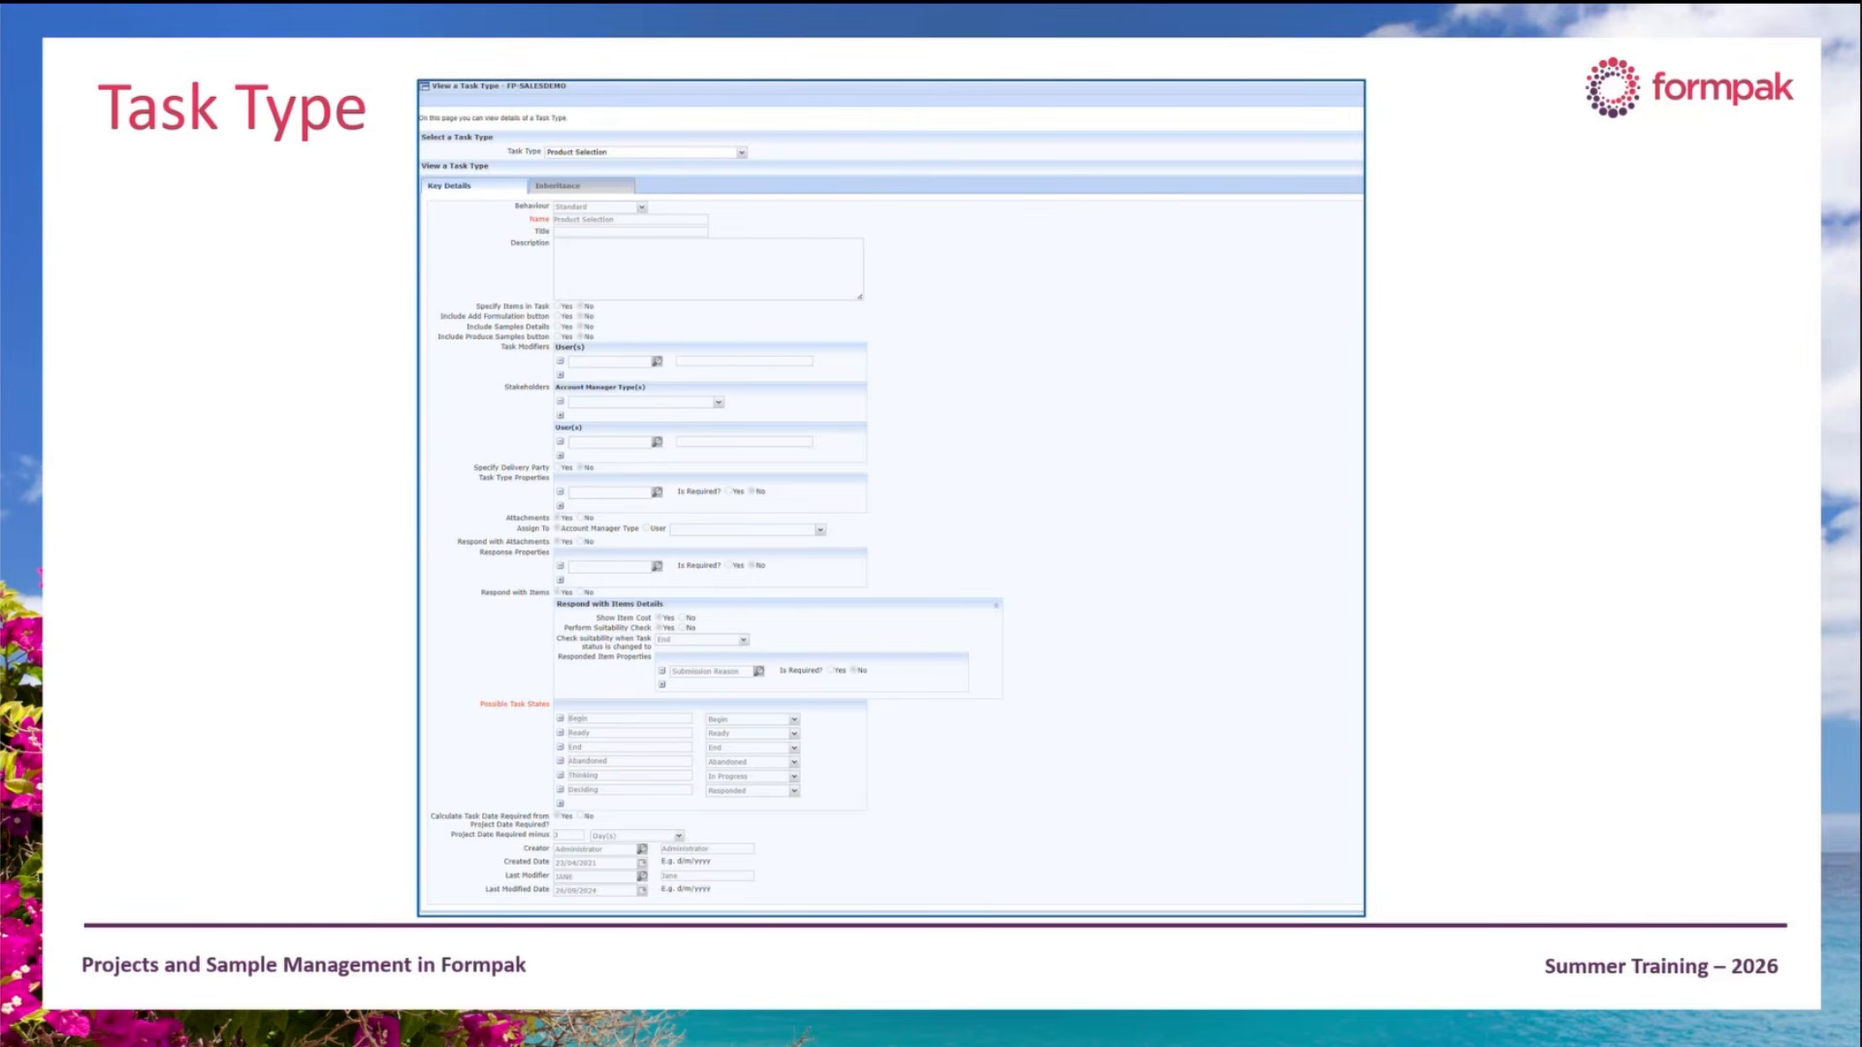
pyautogui.press('Right')
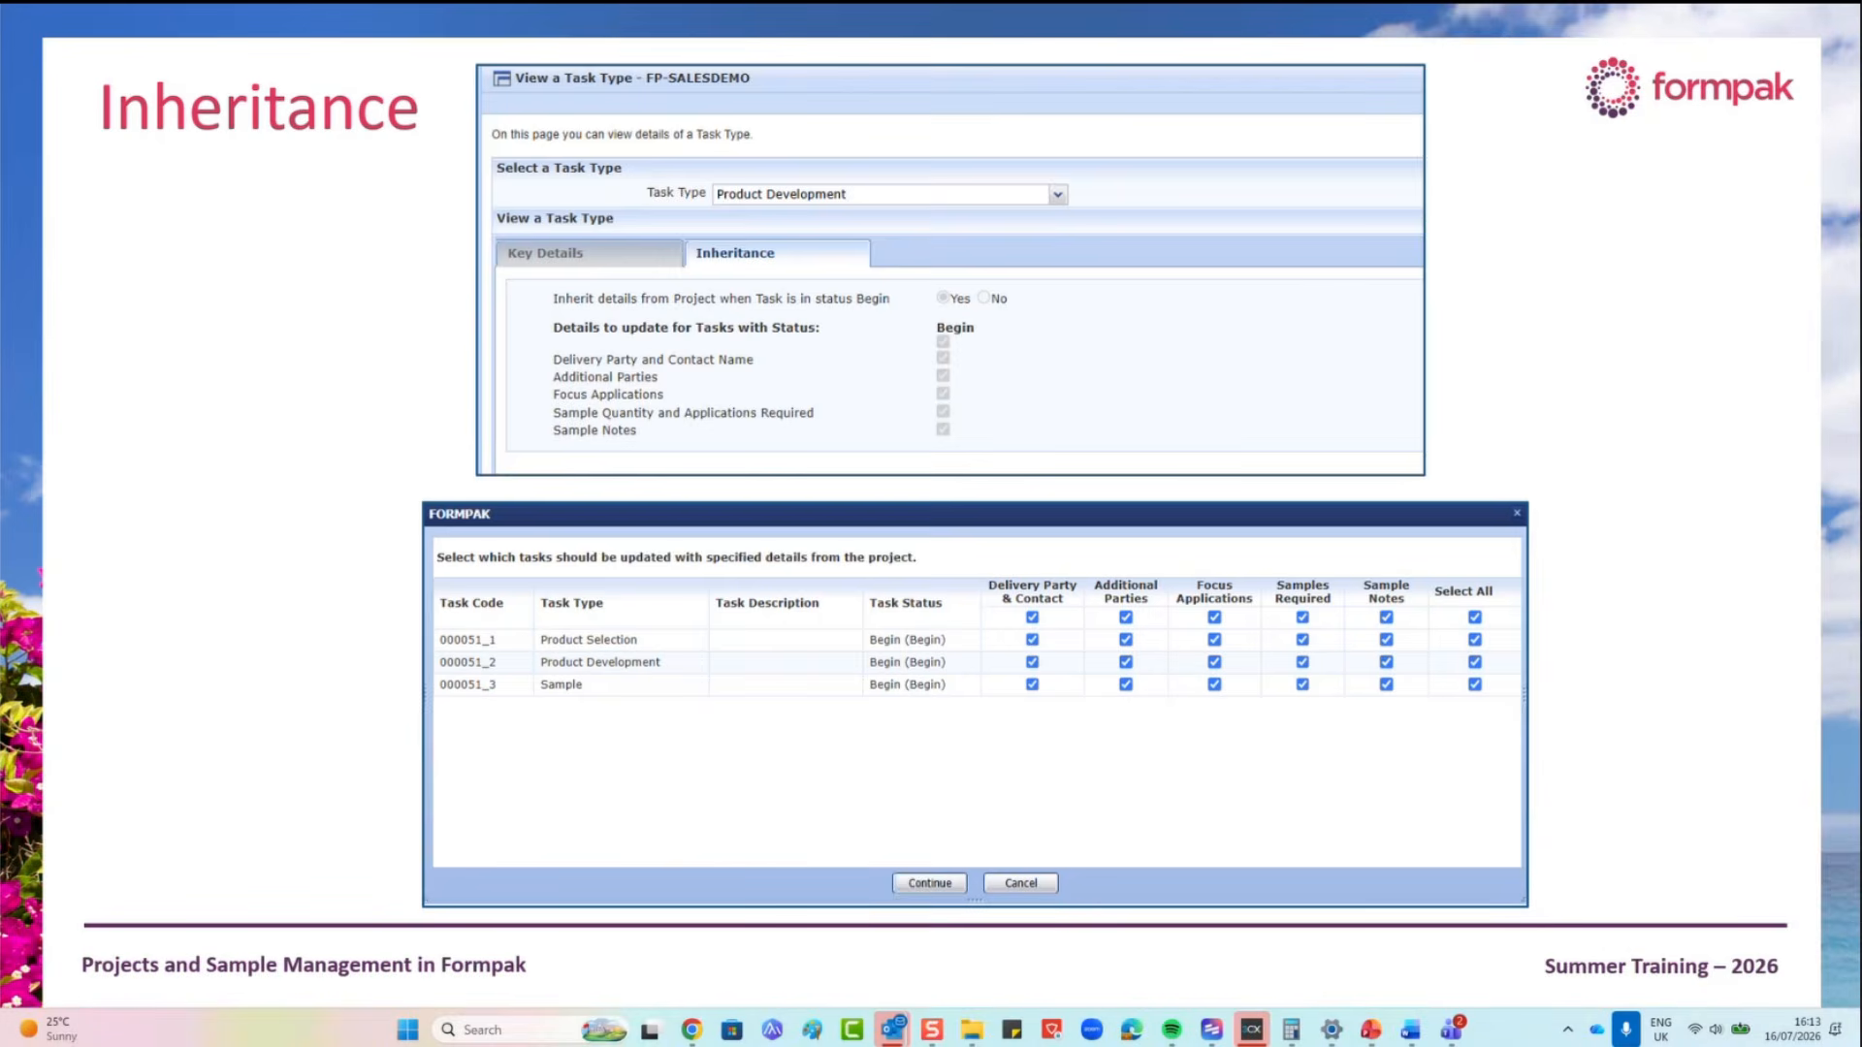
# Step: Switch to Chrome and open the Formpak Support Portal from the Formpak home page
pyautogui.click(691, 1030)
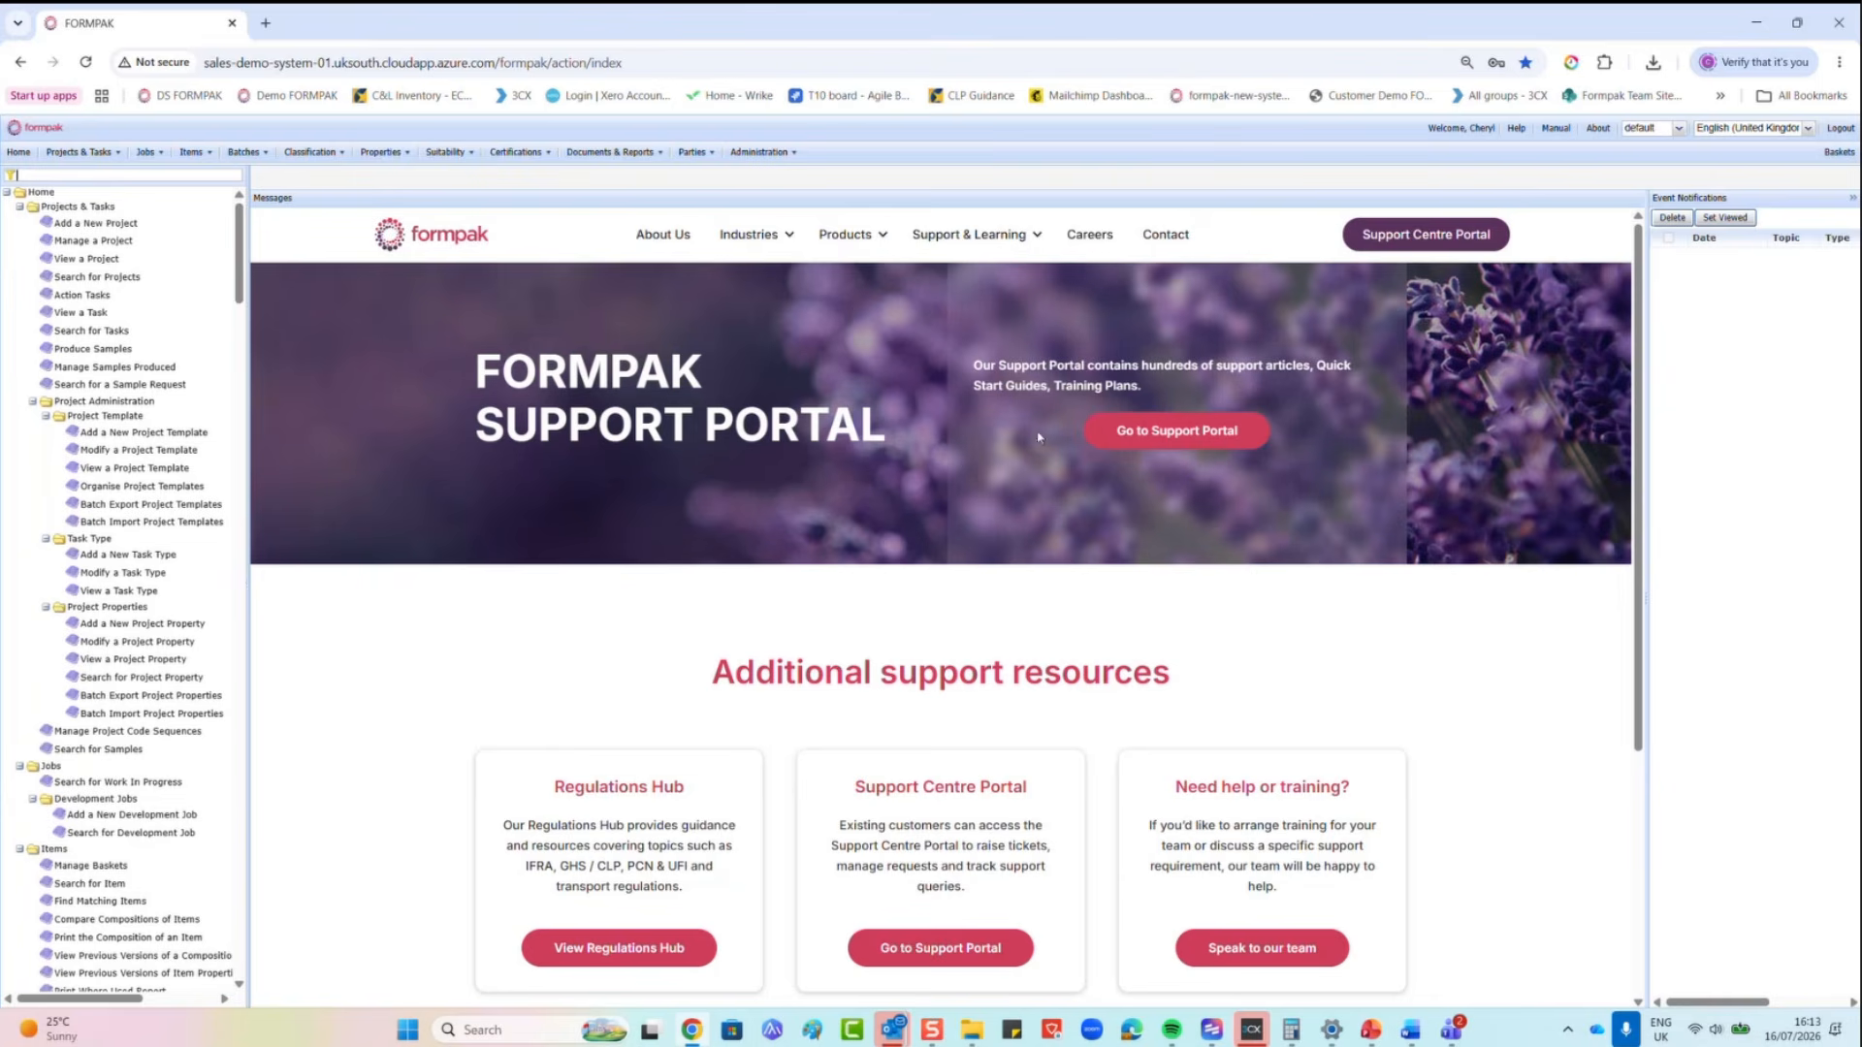
pyautogui.click(1149, 434)
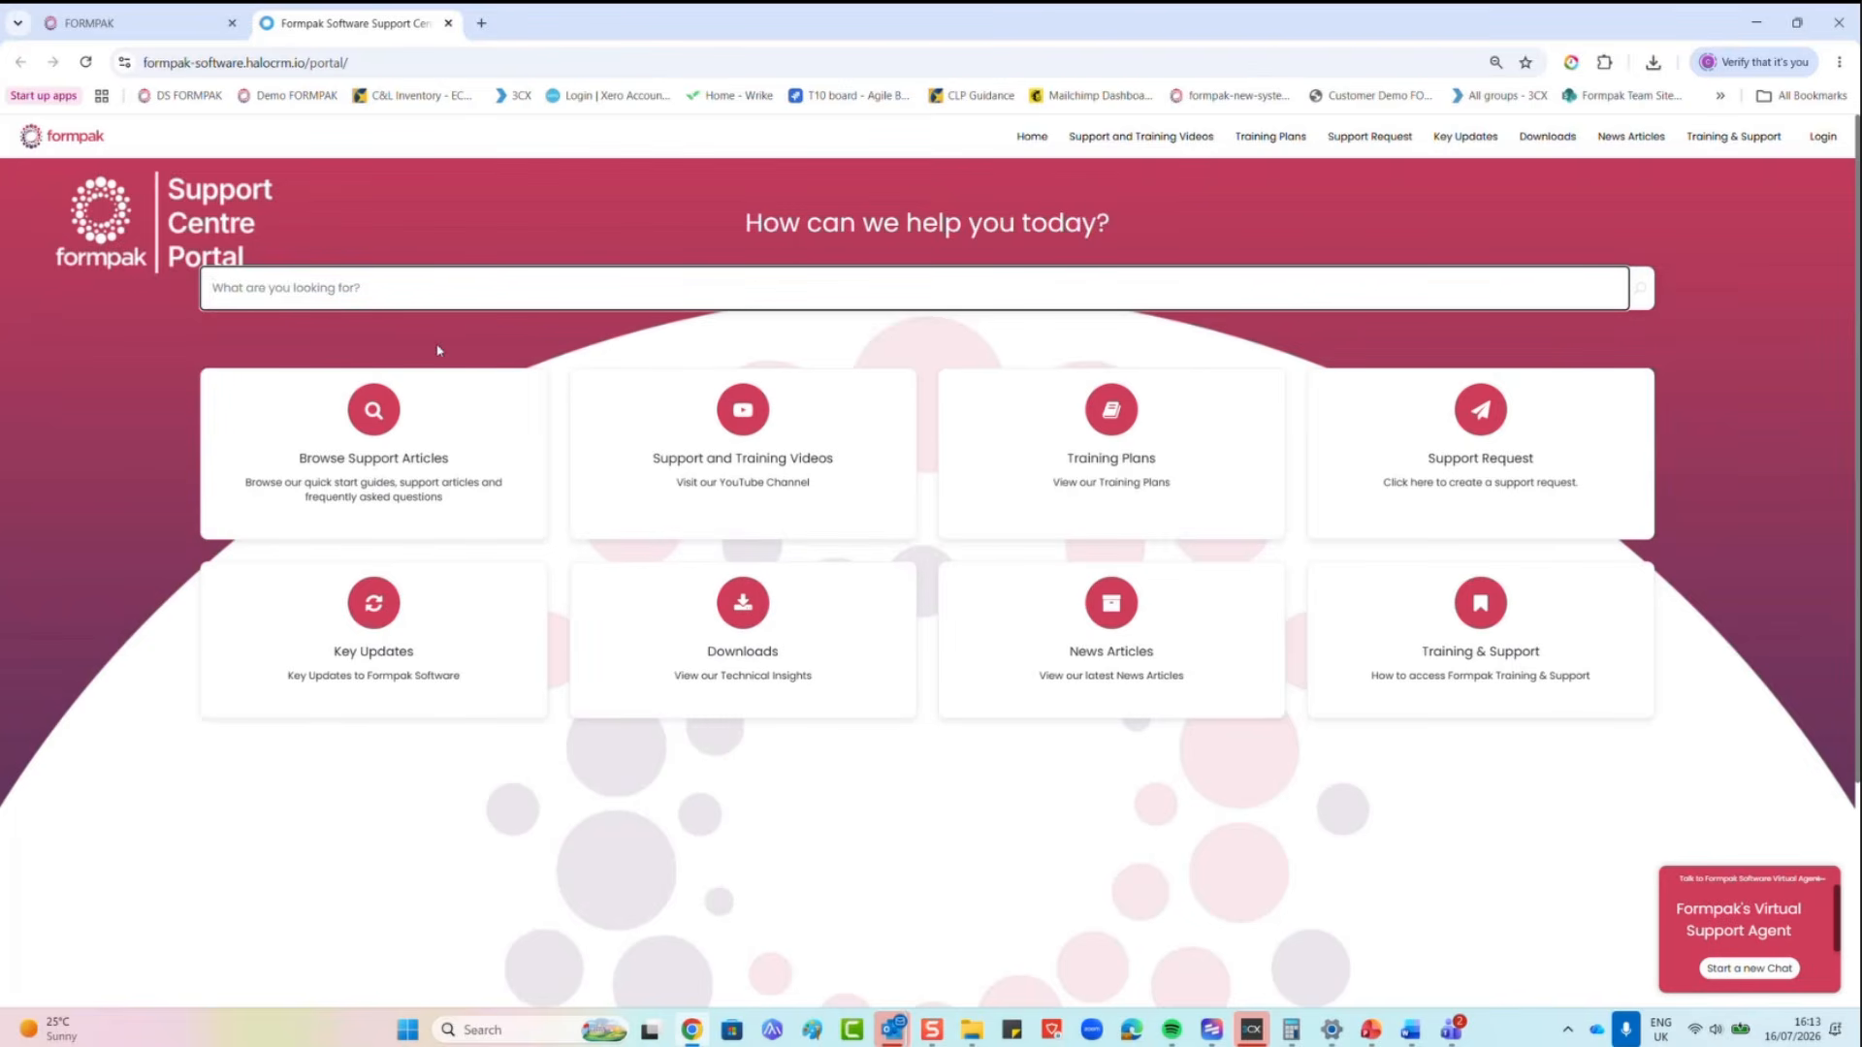
# Step: Search the support portal for "ro", skim the article results and return to the portal's home page
pyautogui.click(289, 290)
pyautogui.write('ro')
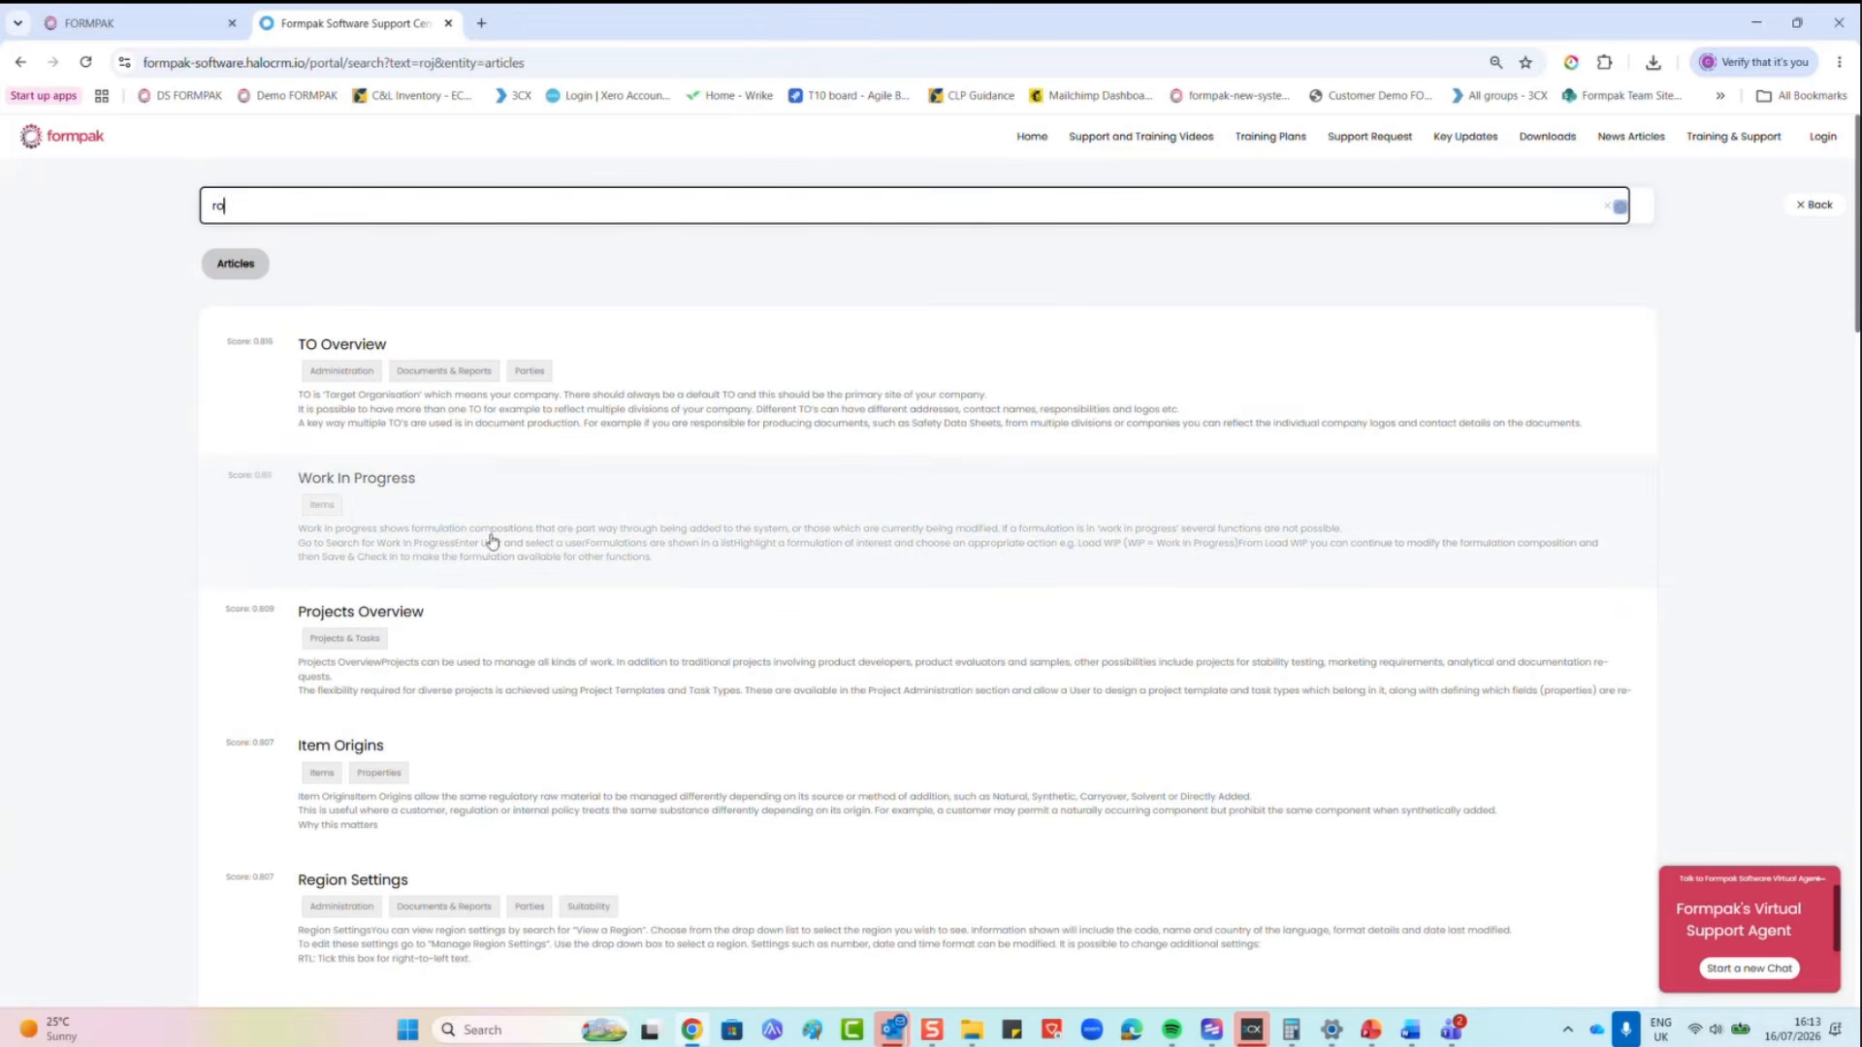
pyautogui.scroll(-1, 490, 572)
pyautogui.scroll(-5, 488, 570)
pyautogui.scroll(5, 486, 572)
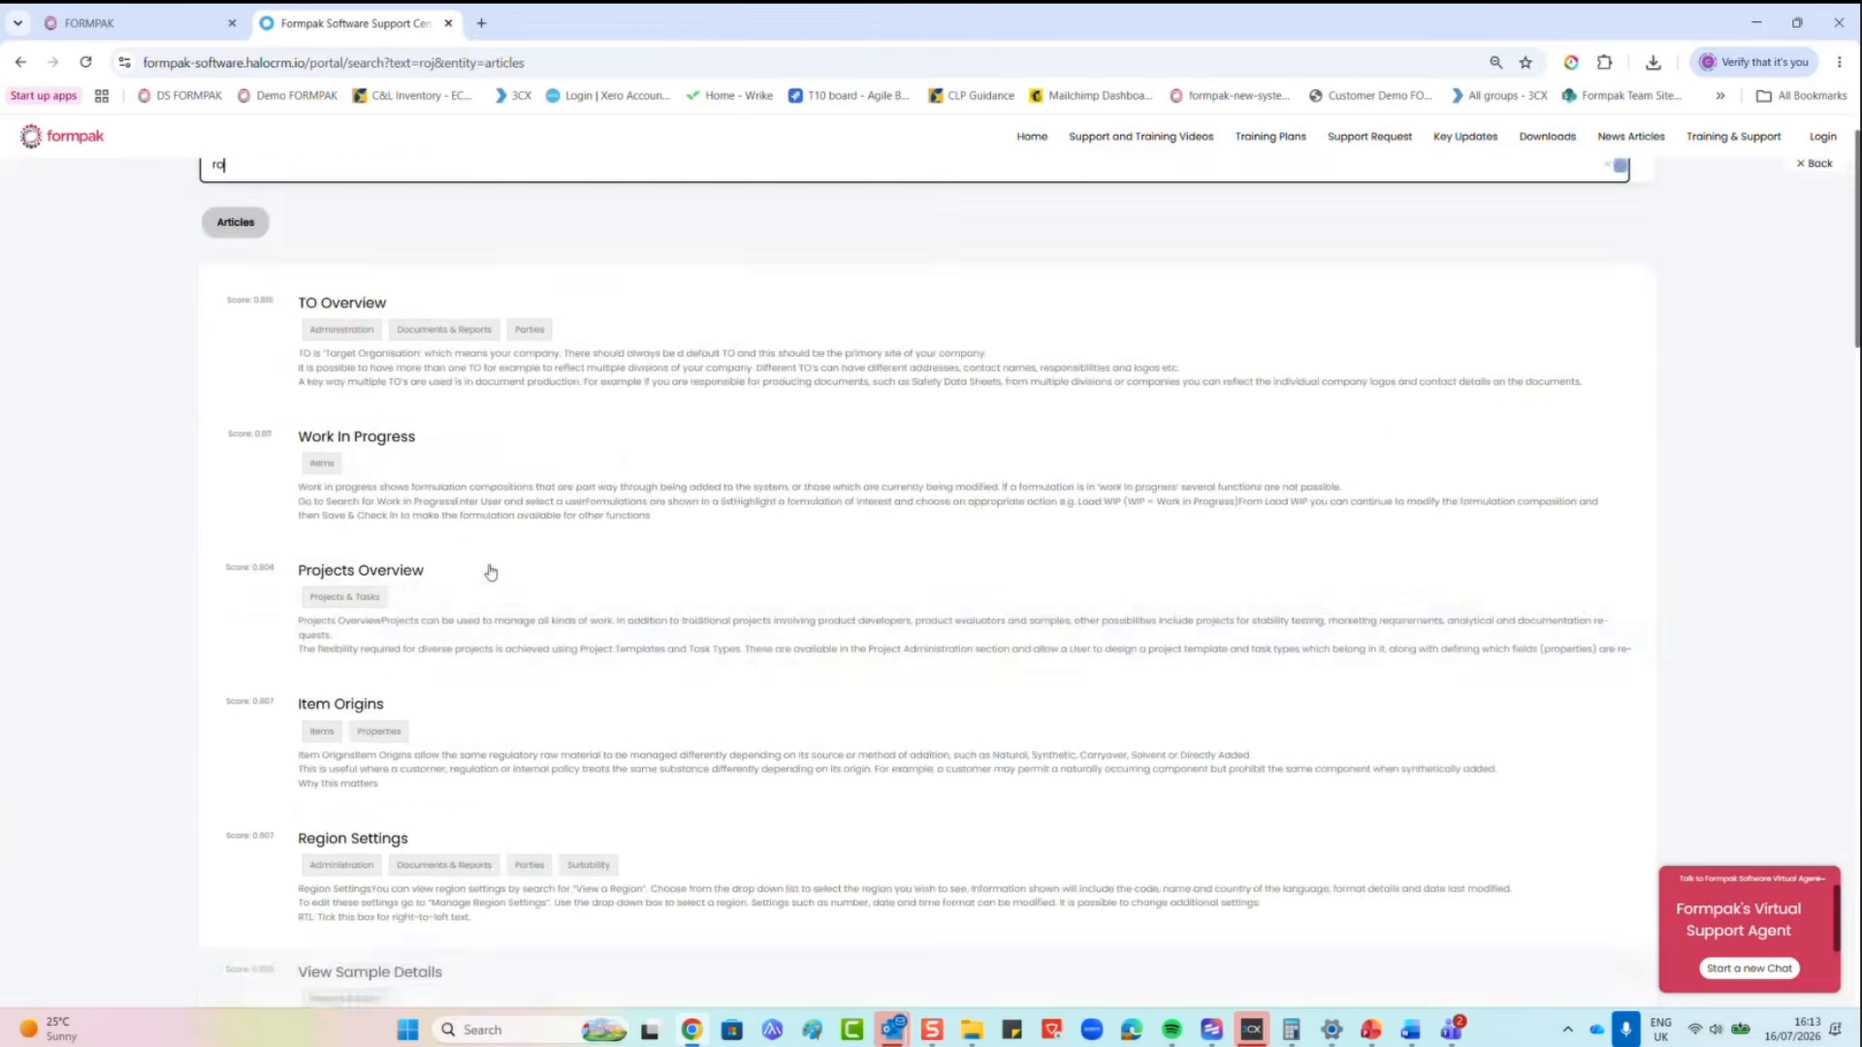
pyautogui.click(20, 62)
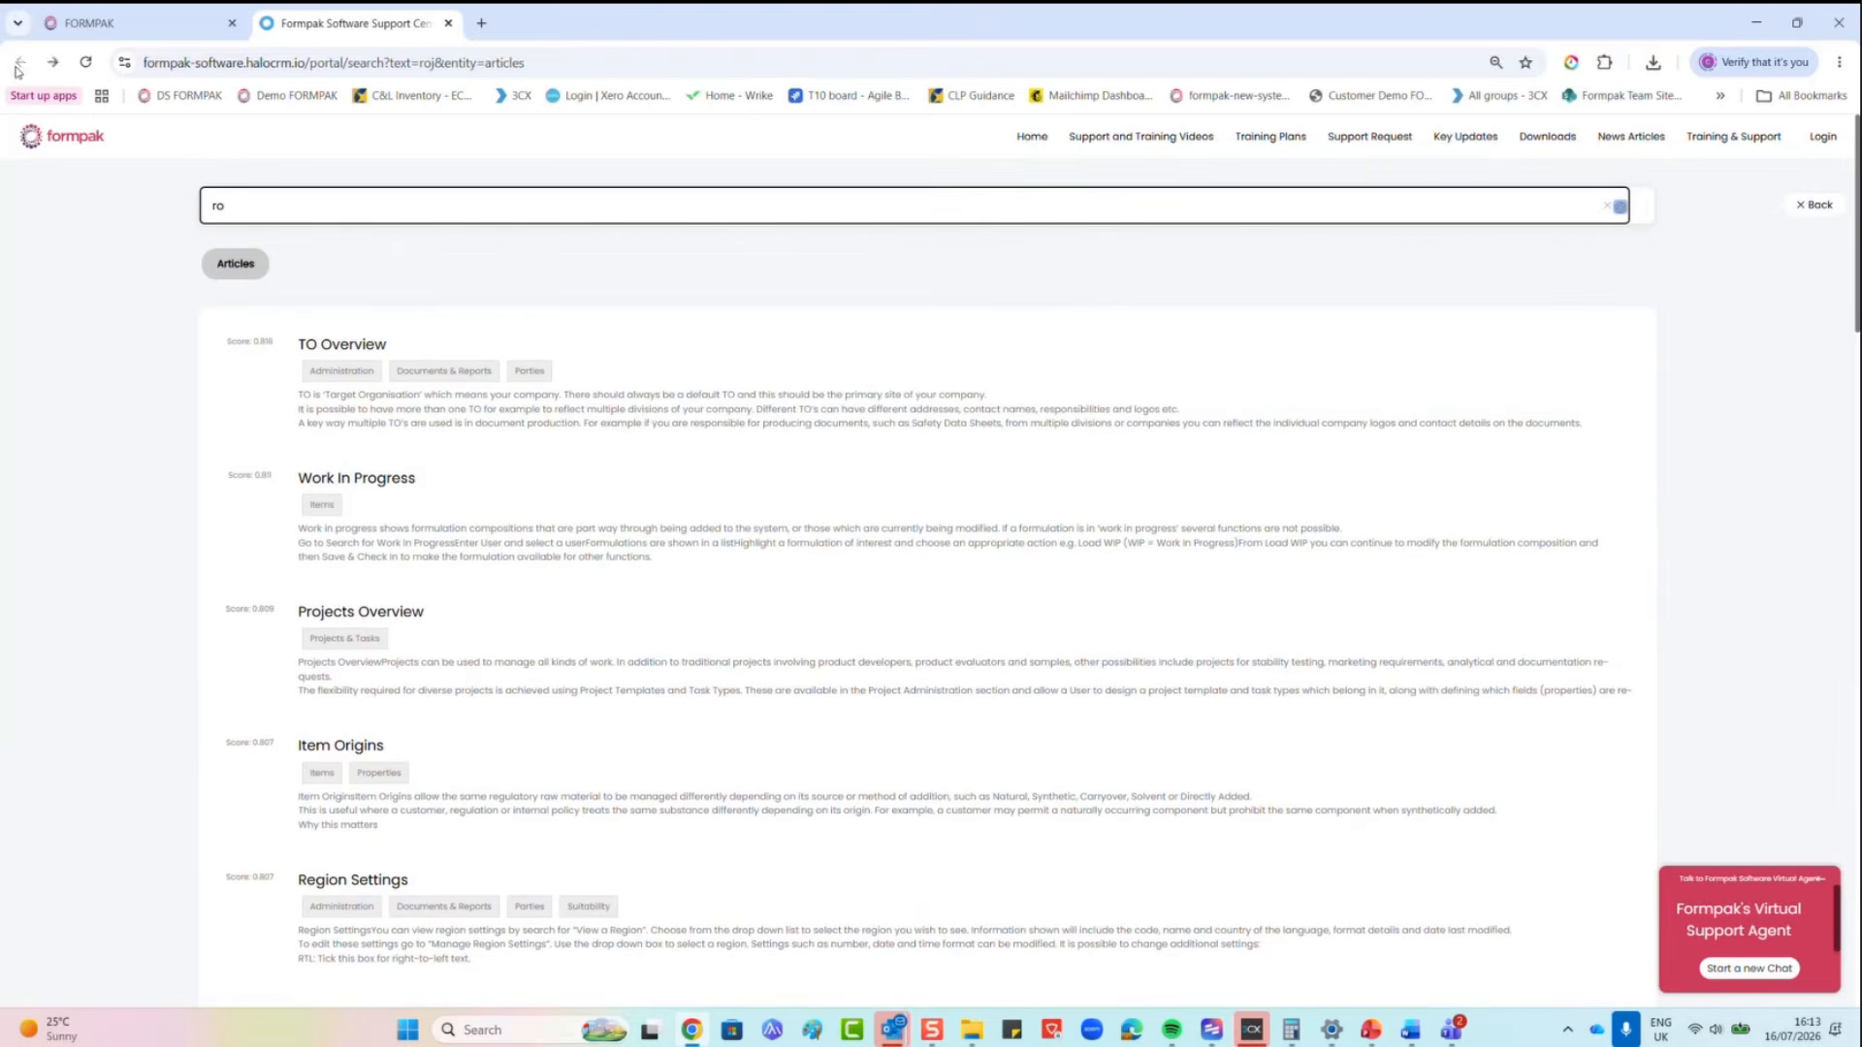
# Step: View the categories of support articles in the Help Centre and return to the portal's home page
pyautogui.click(323, 293)
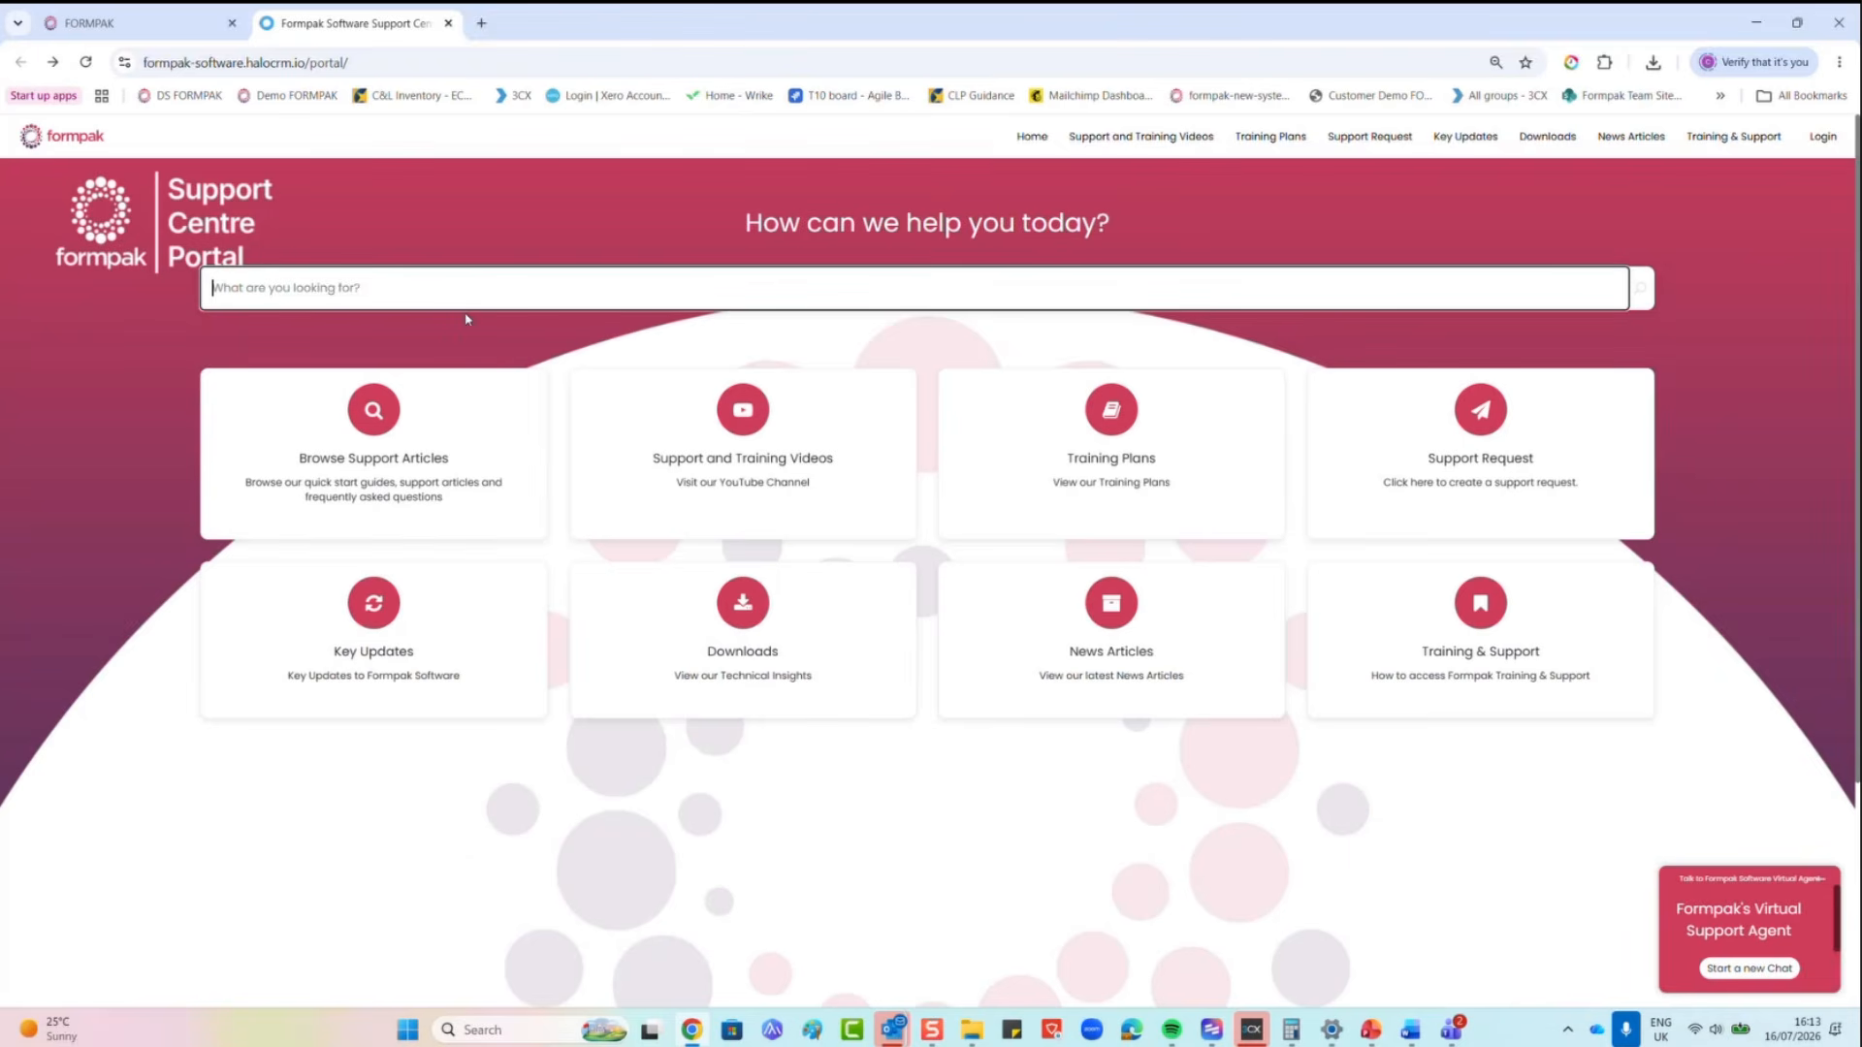
pyautogui.click(403, 445)
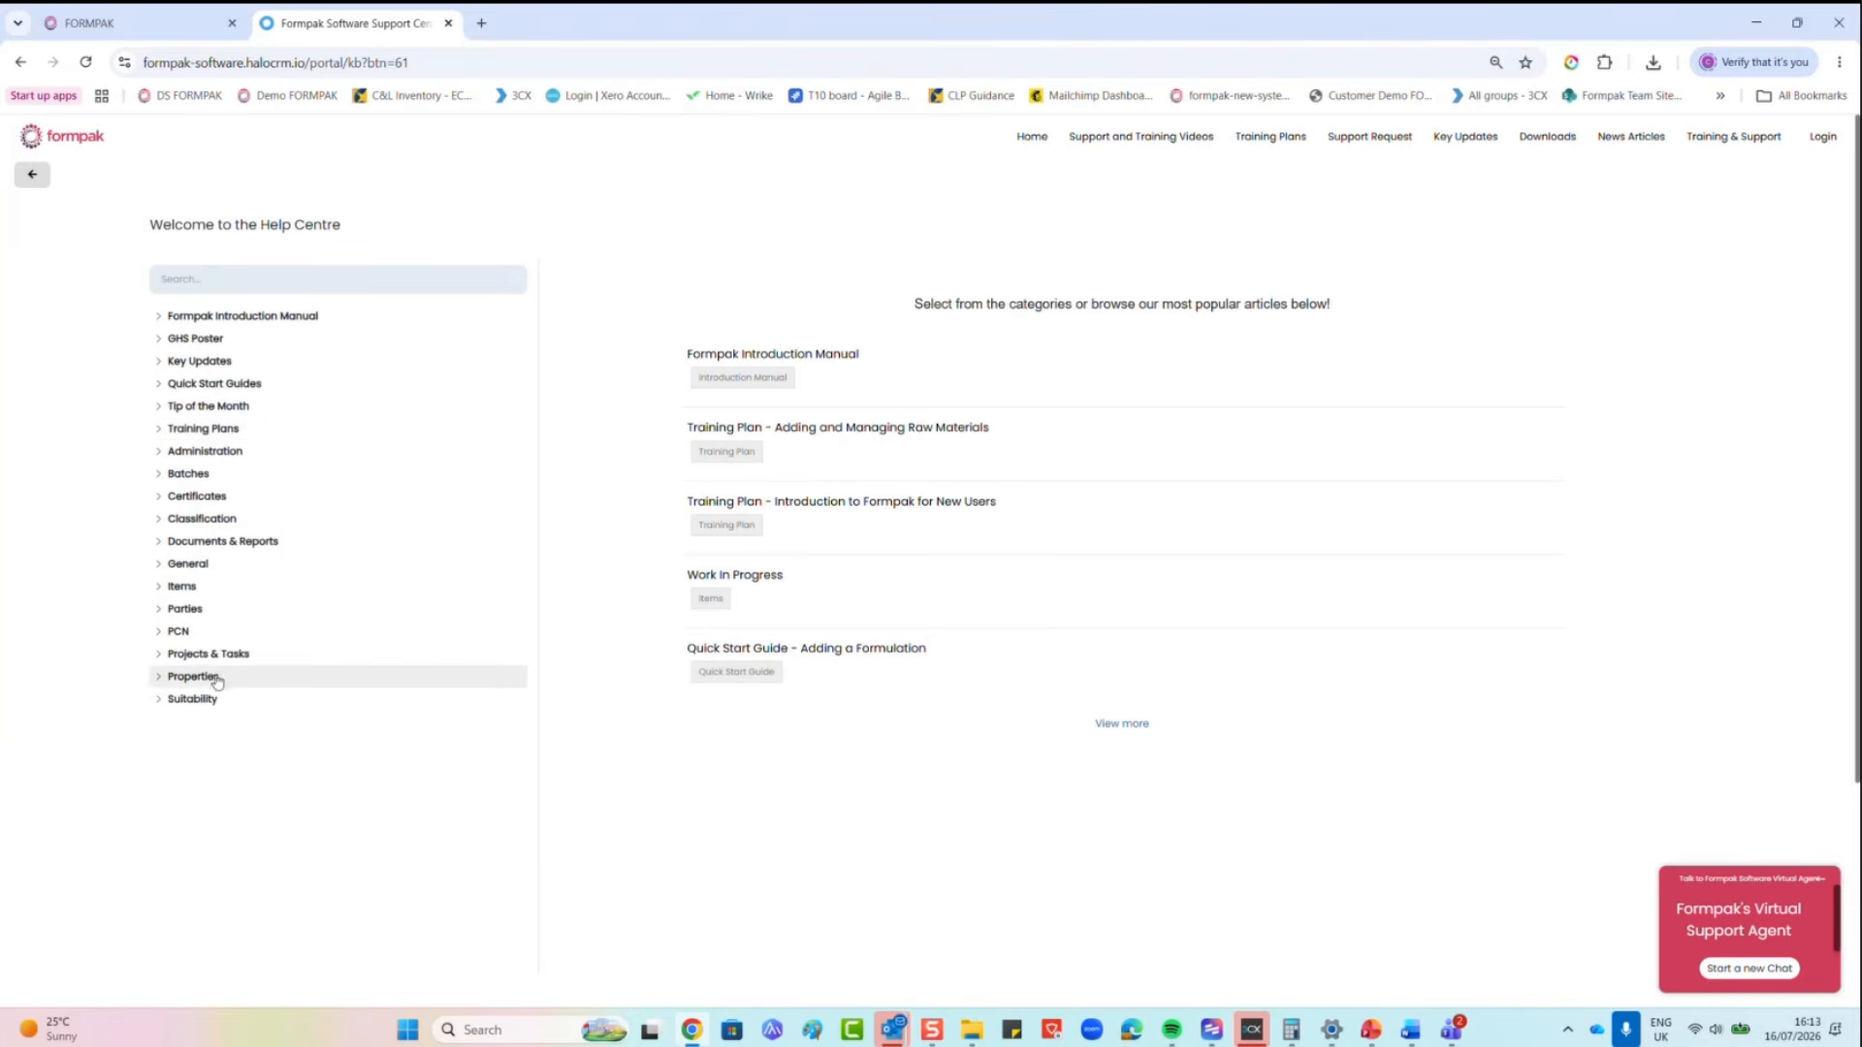
pyautogui.click(32, 174)
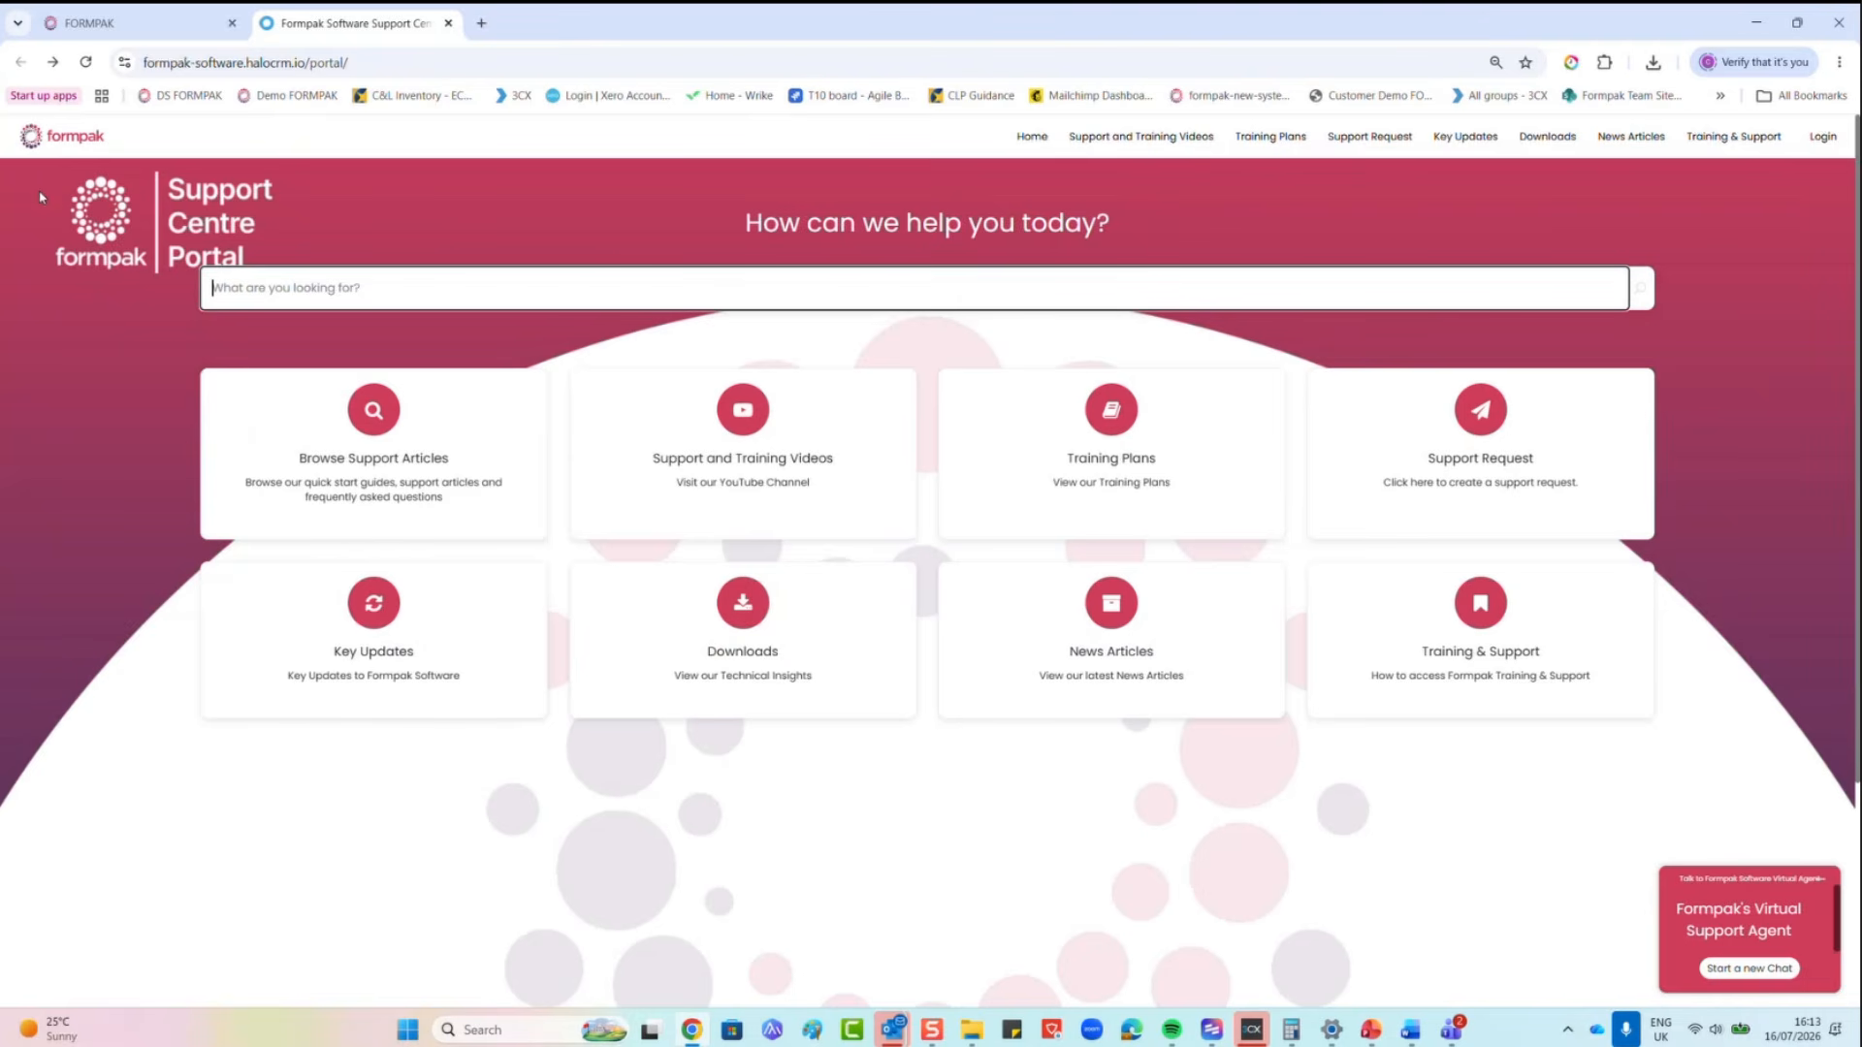
# Step: Open the support and training videos on the Formpak YouTube channel, look through them and close the channel
pyautogui.click(702, 478)
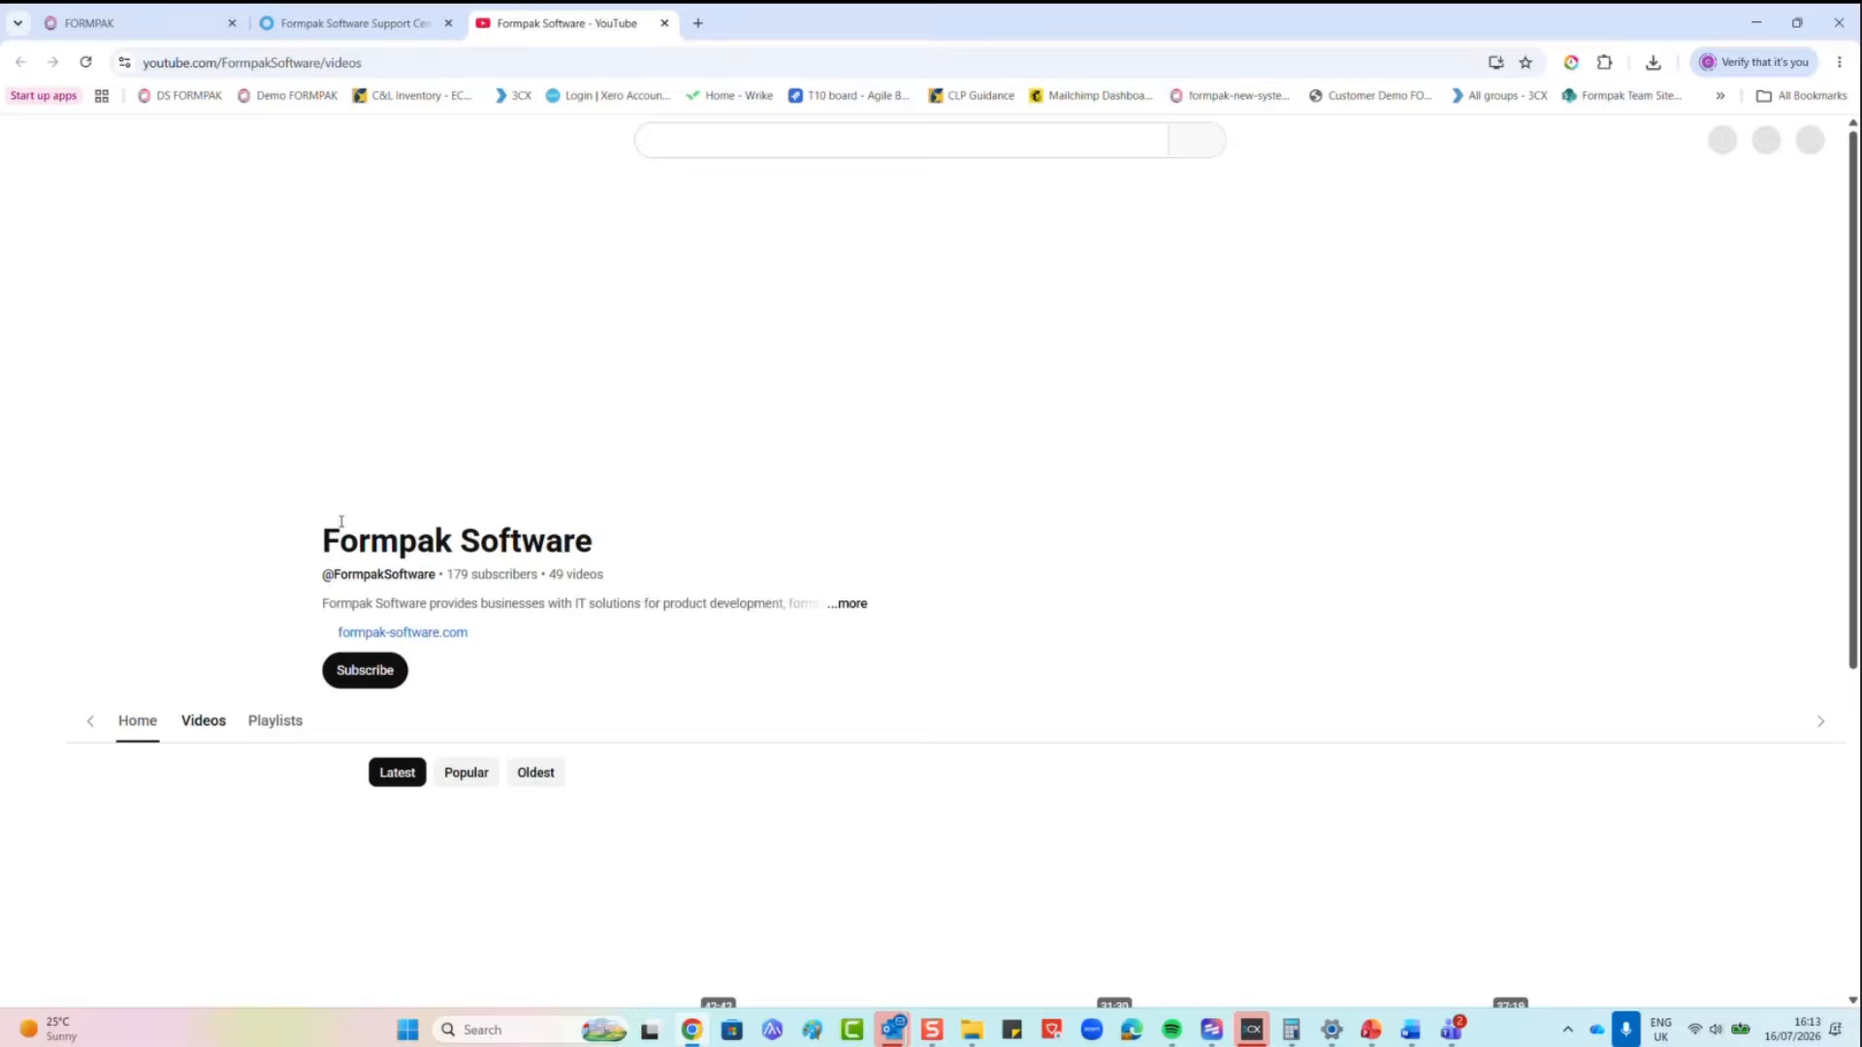
pyautogui.scroll(-6, 298, 534)
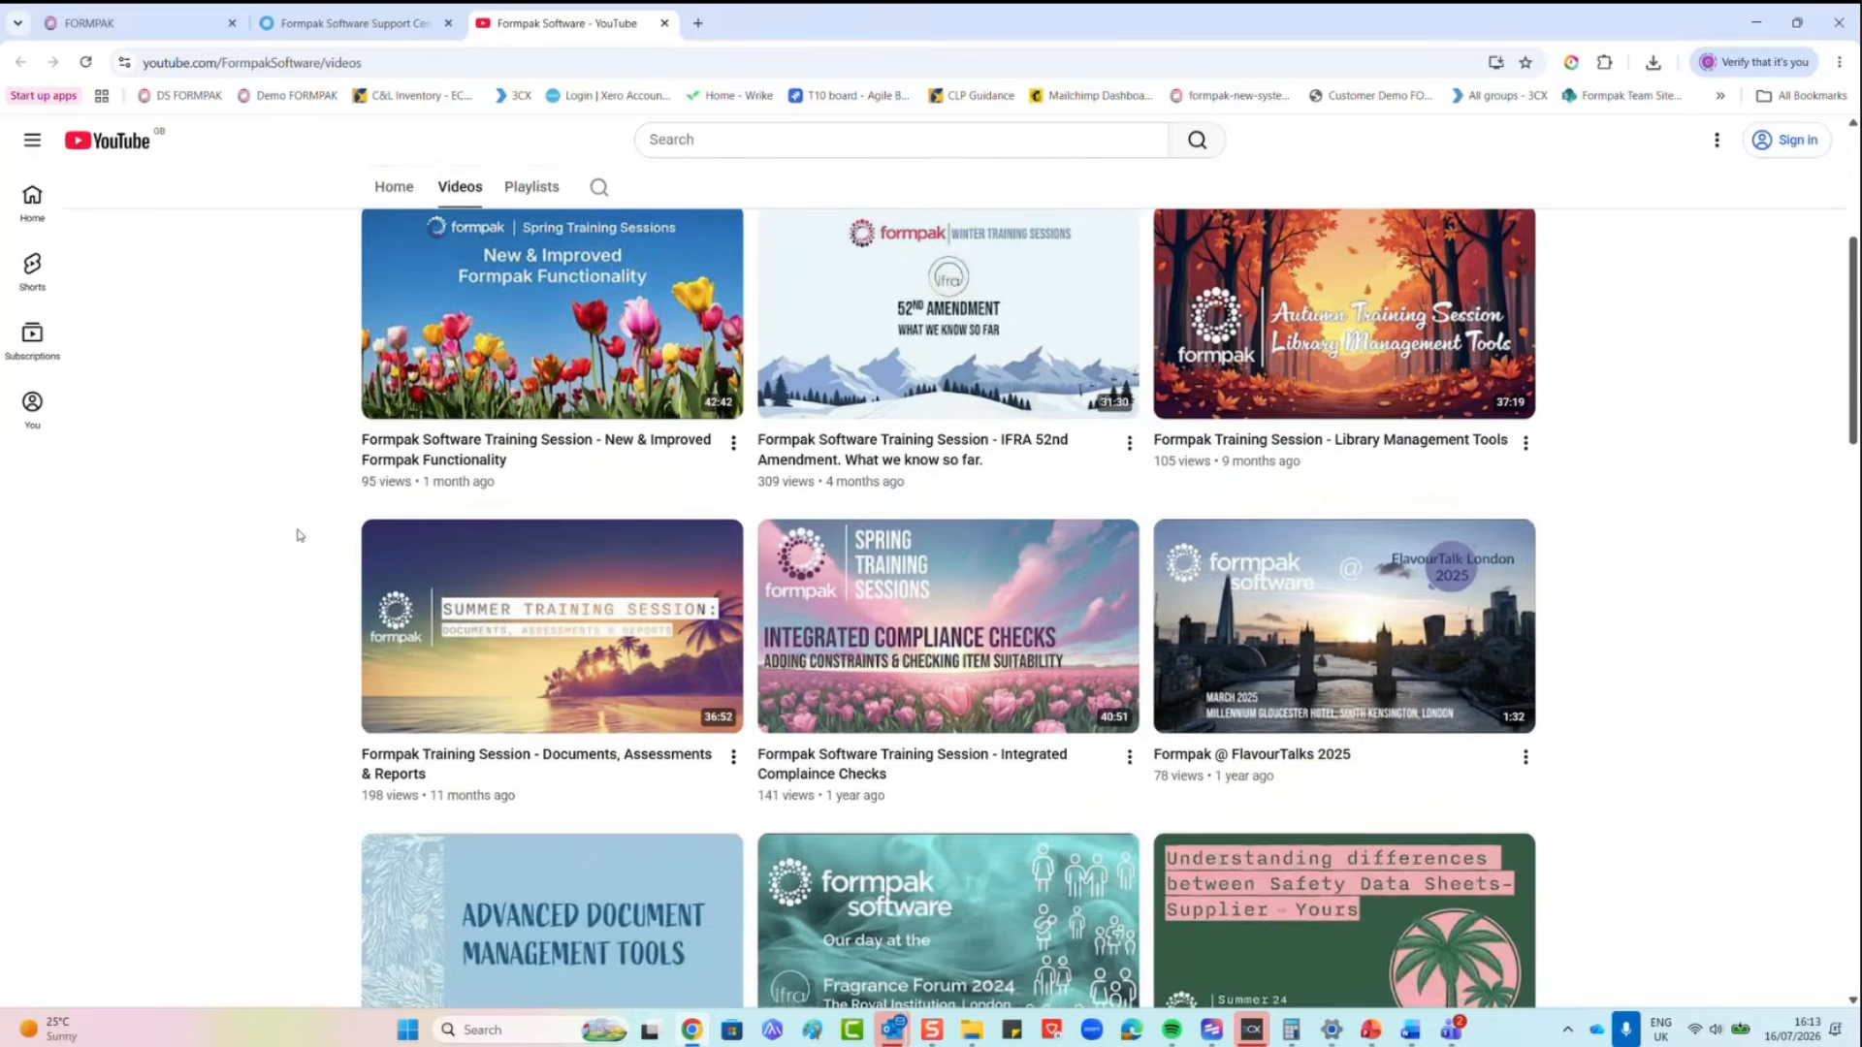
pyautogui.scroll(4, 299, 535)
pyautogui.scroll(3, 298, 536)
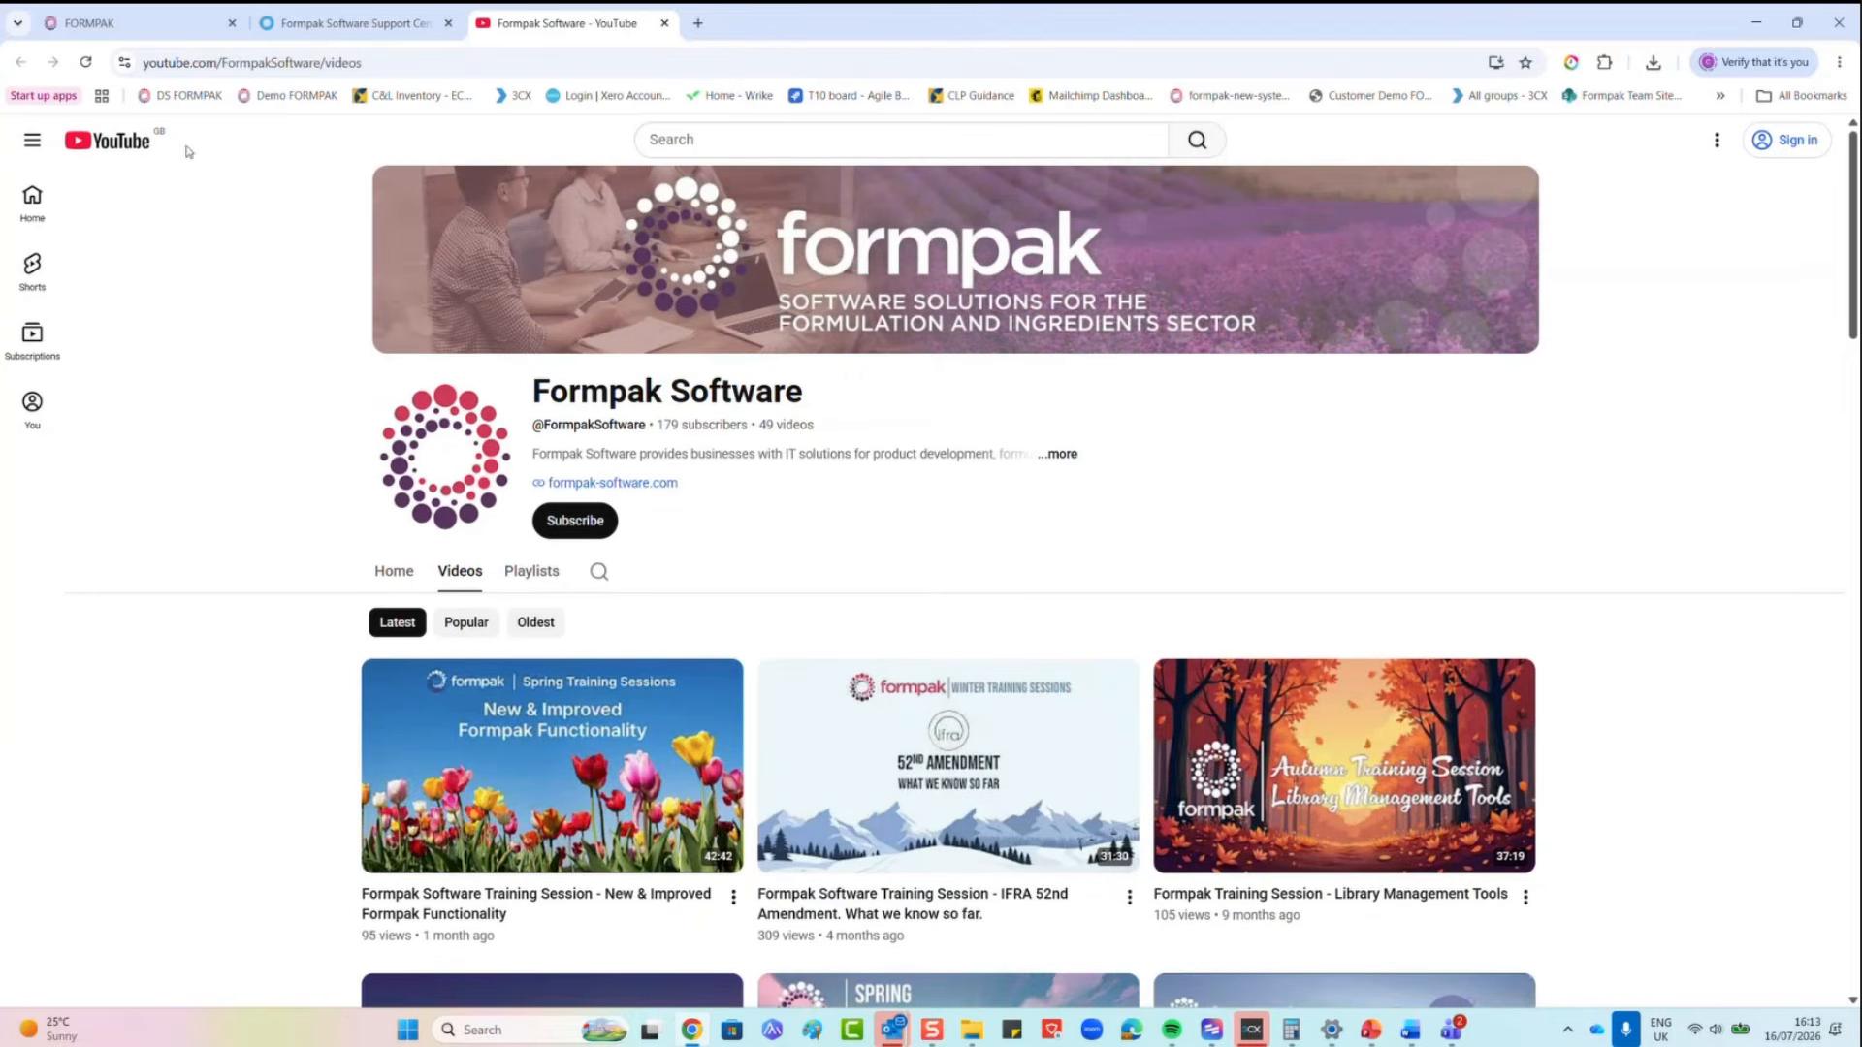
pyautogui.click(665, 23)
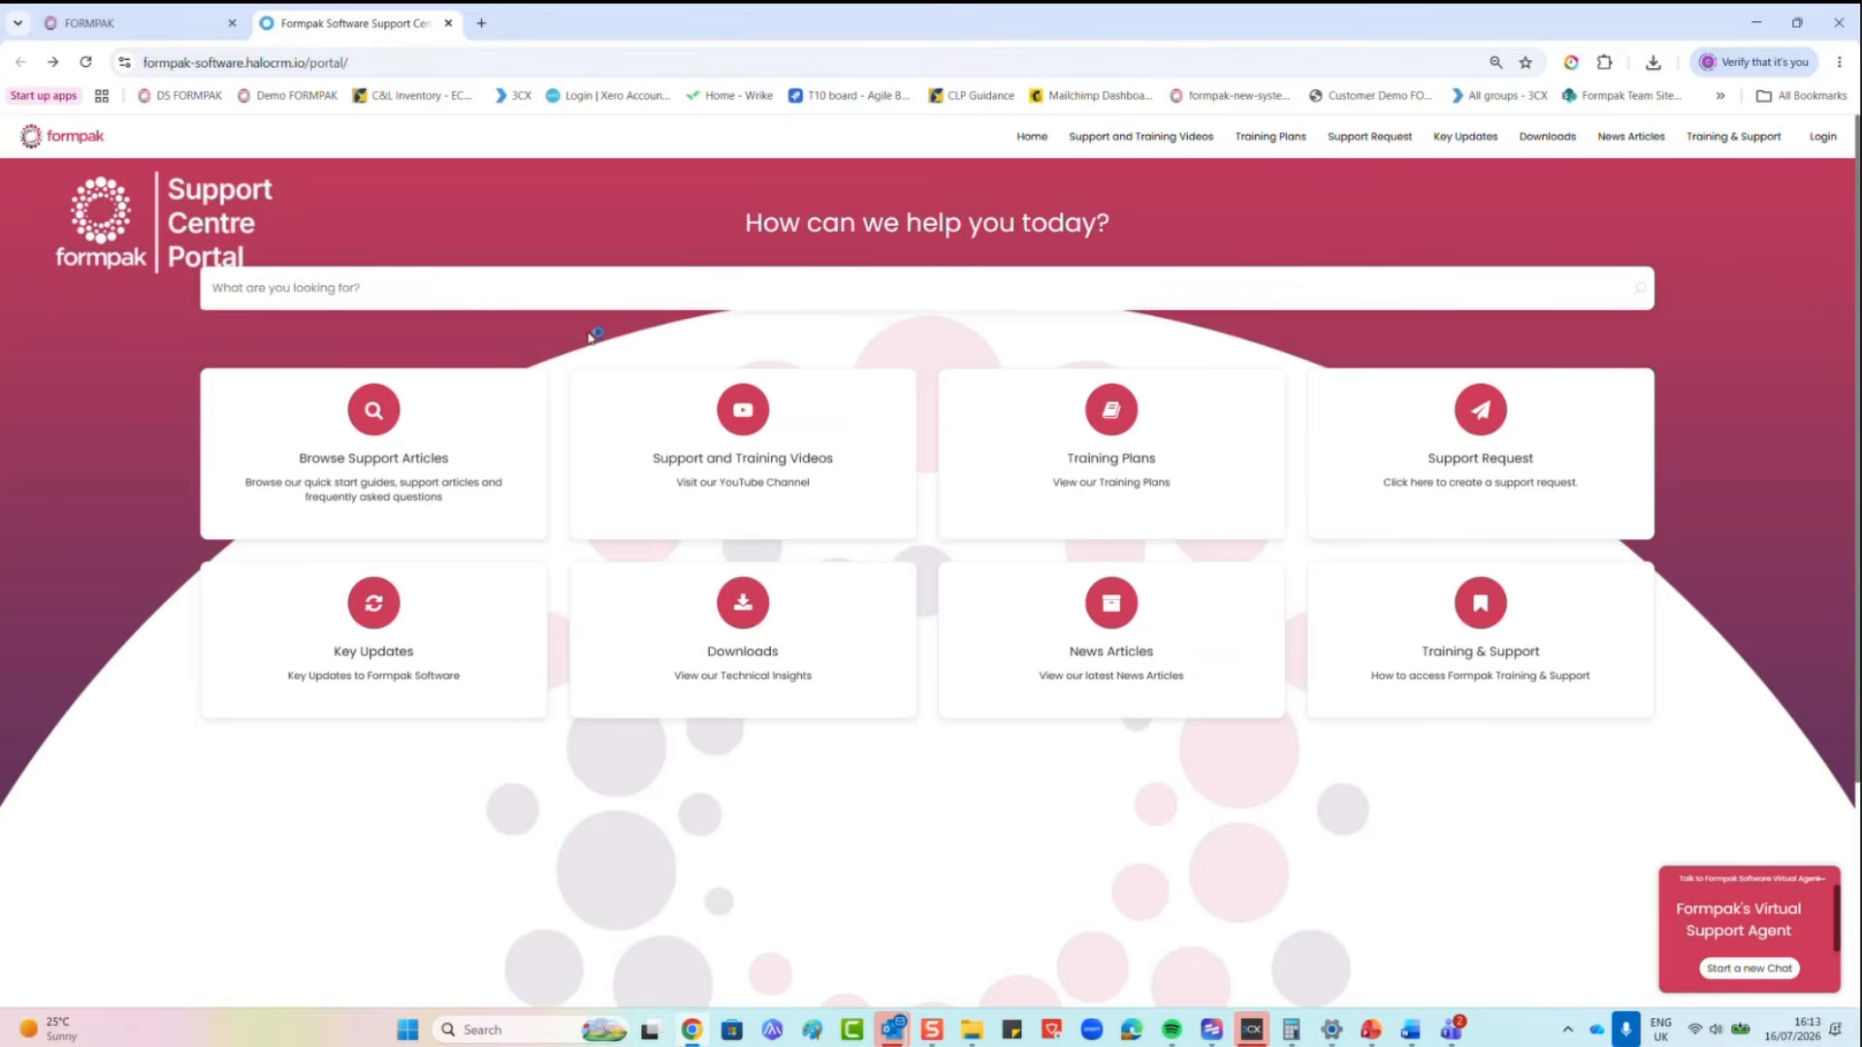
# Step: View the portal's Training Plans and Key Updates pages, returning to the portal's home page after each
pyautogui.click(1067, 470)
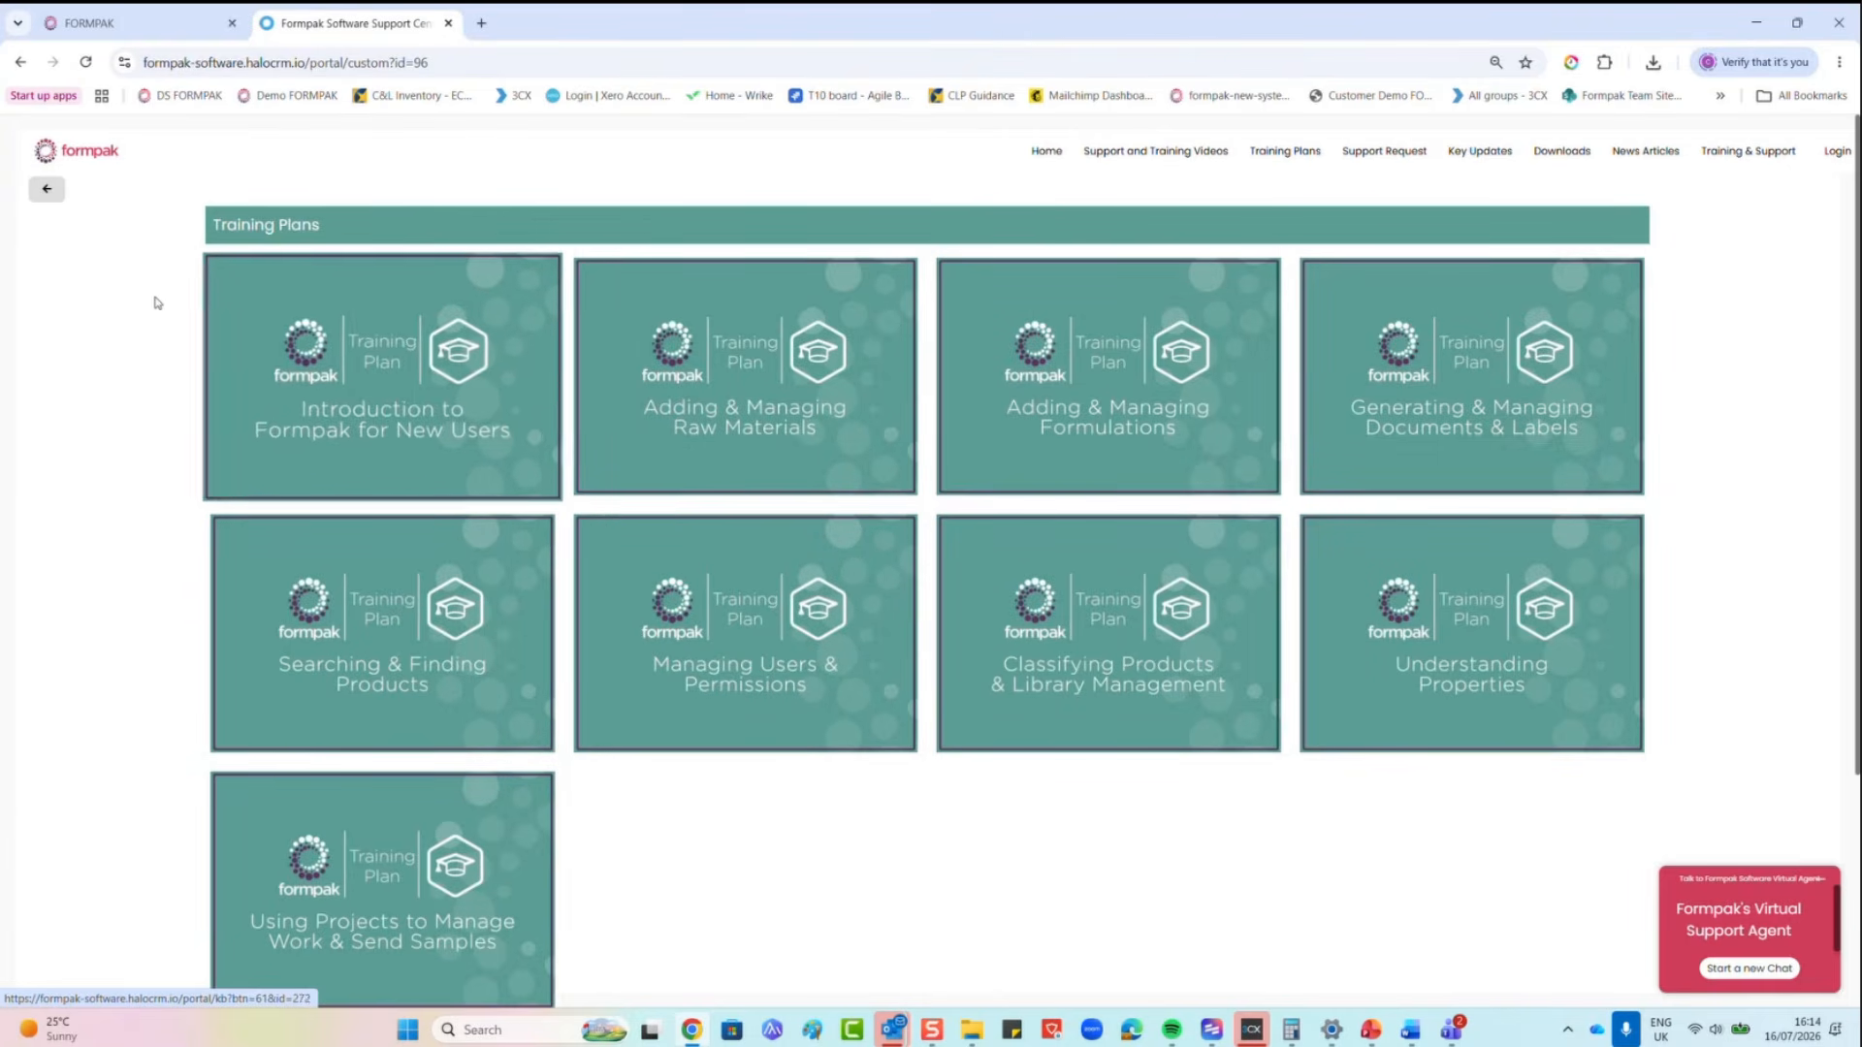
pyautogui.click(47, 189)
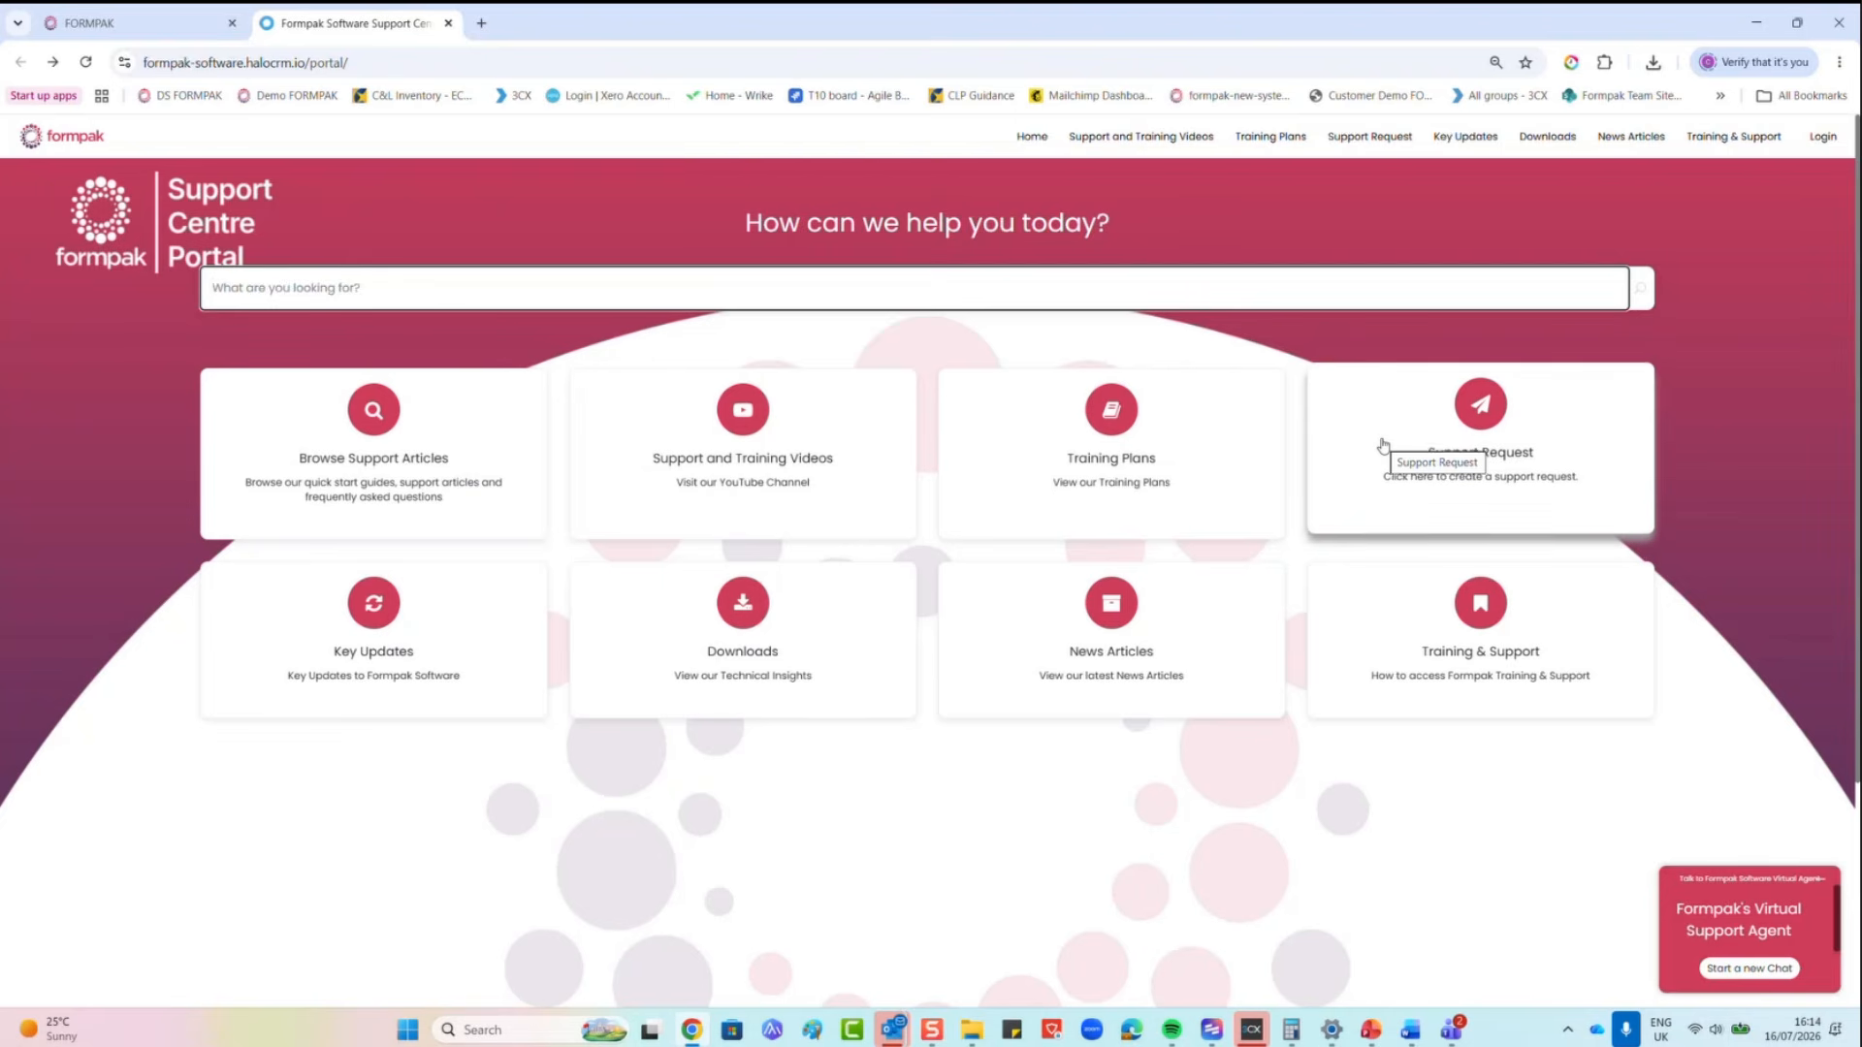
pyautogui.click(464, 633)
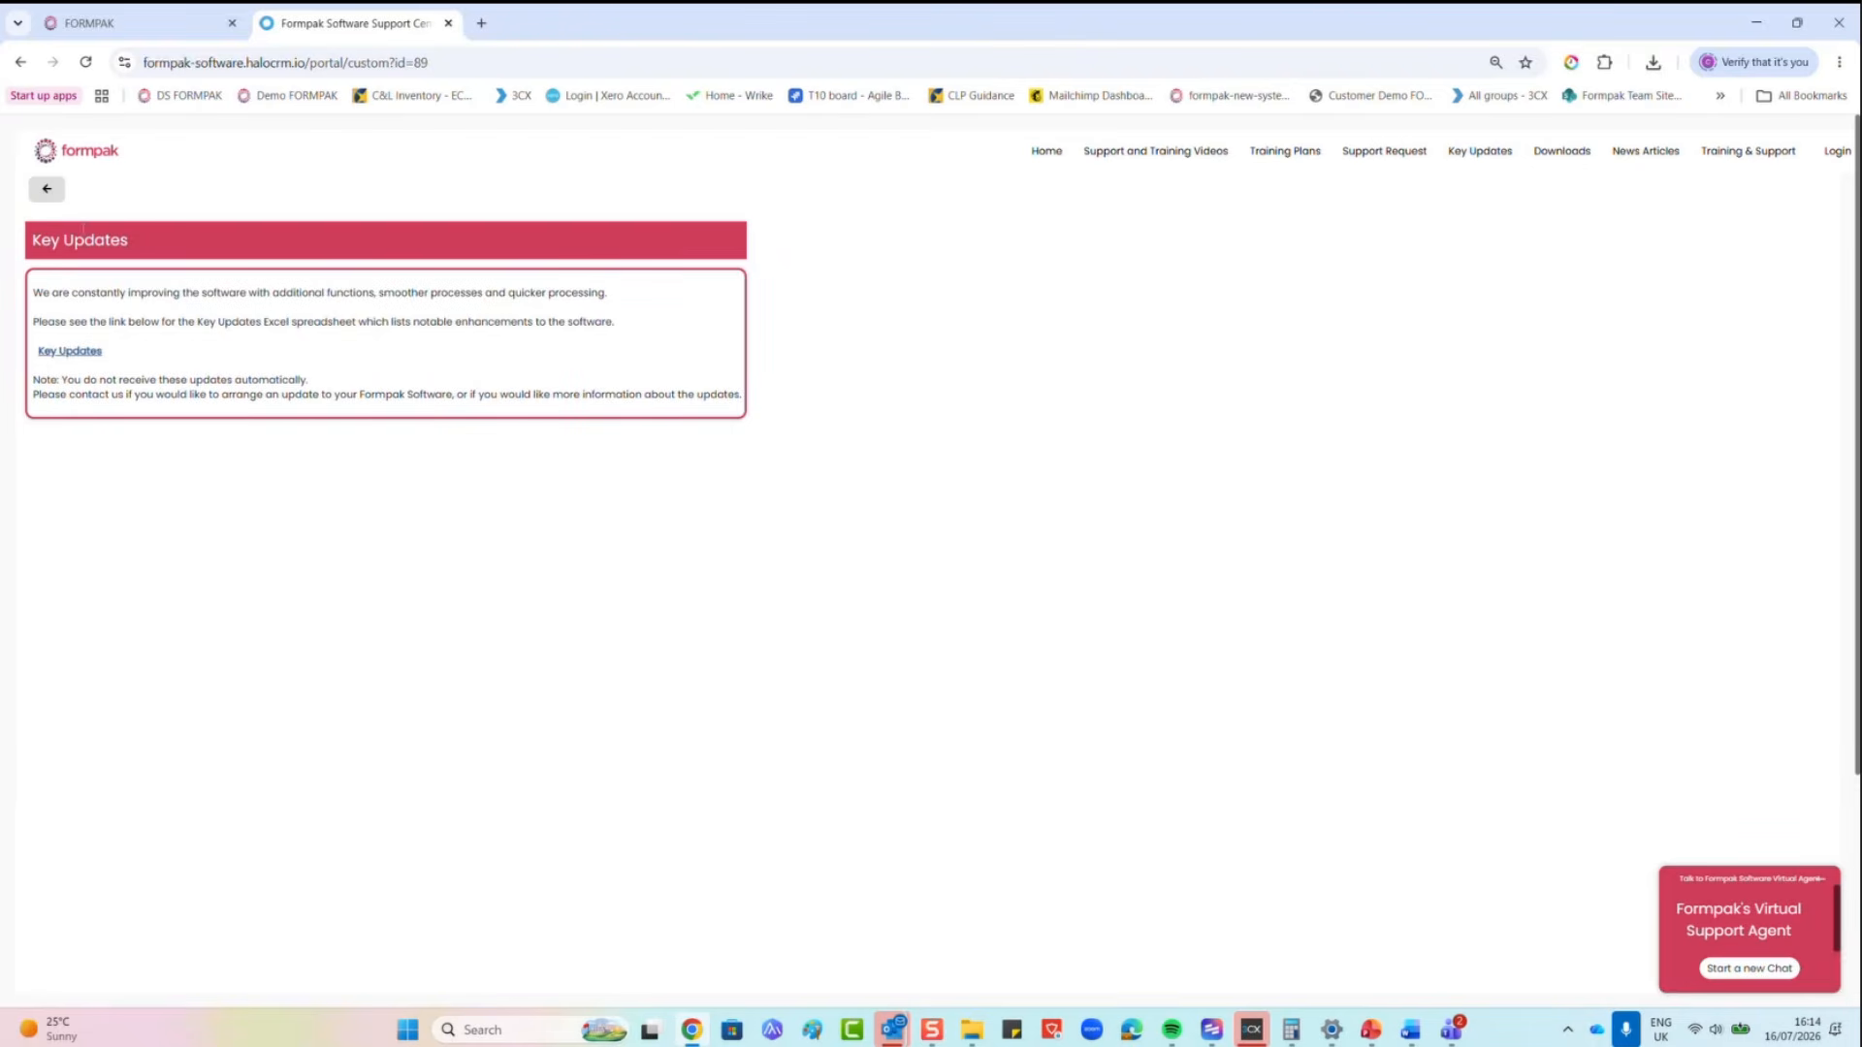
pyautogui.click(49, 191)
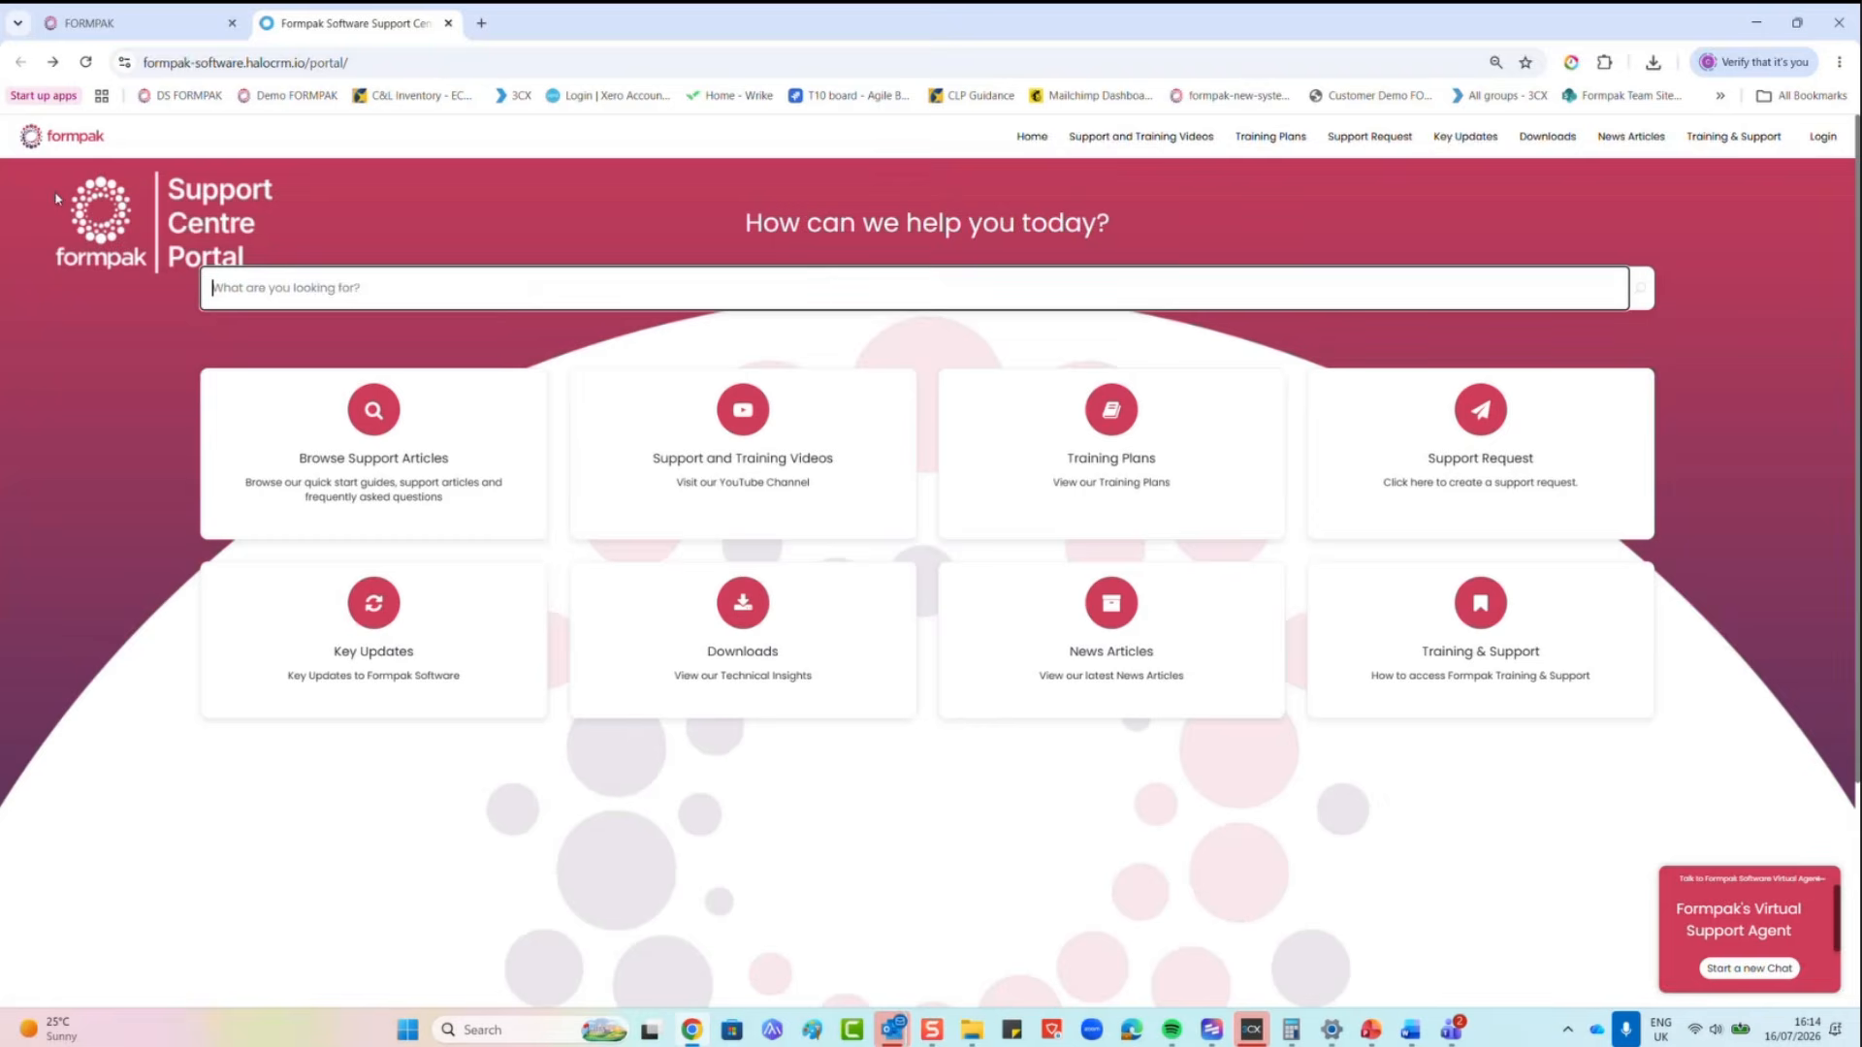
# Step: View the portal's Downloads page with the technical insights and GHS poster, and close the support portal
pyautogui.click(659, 630)
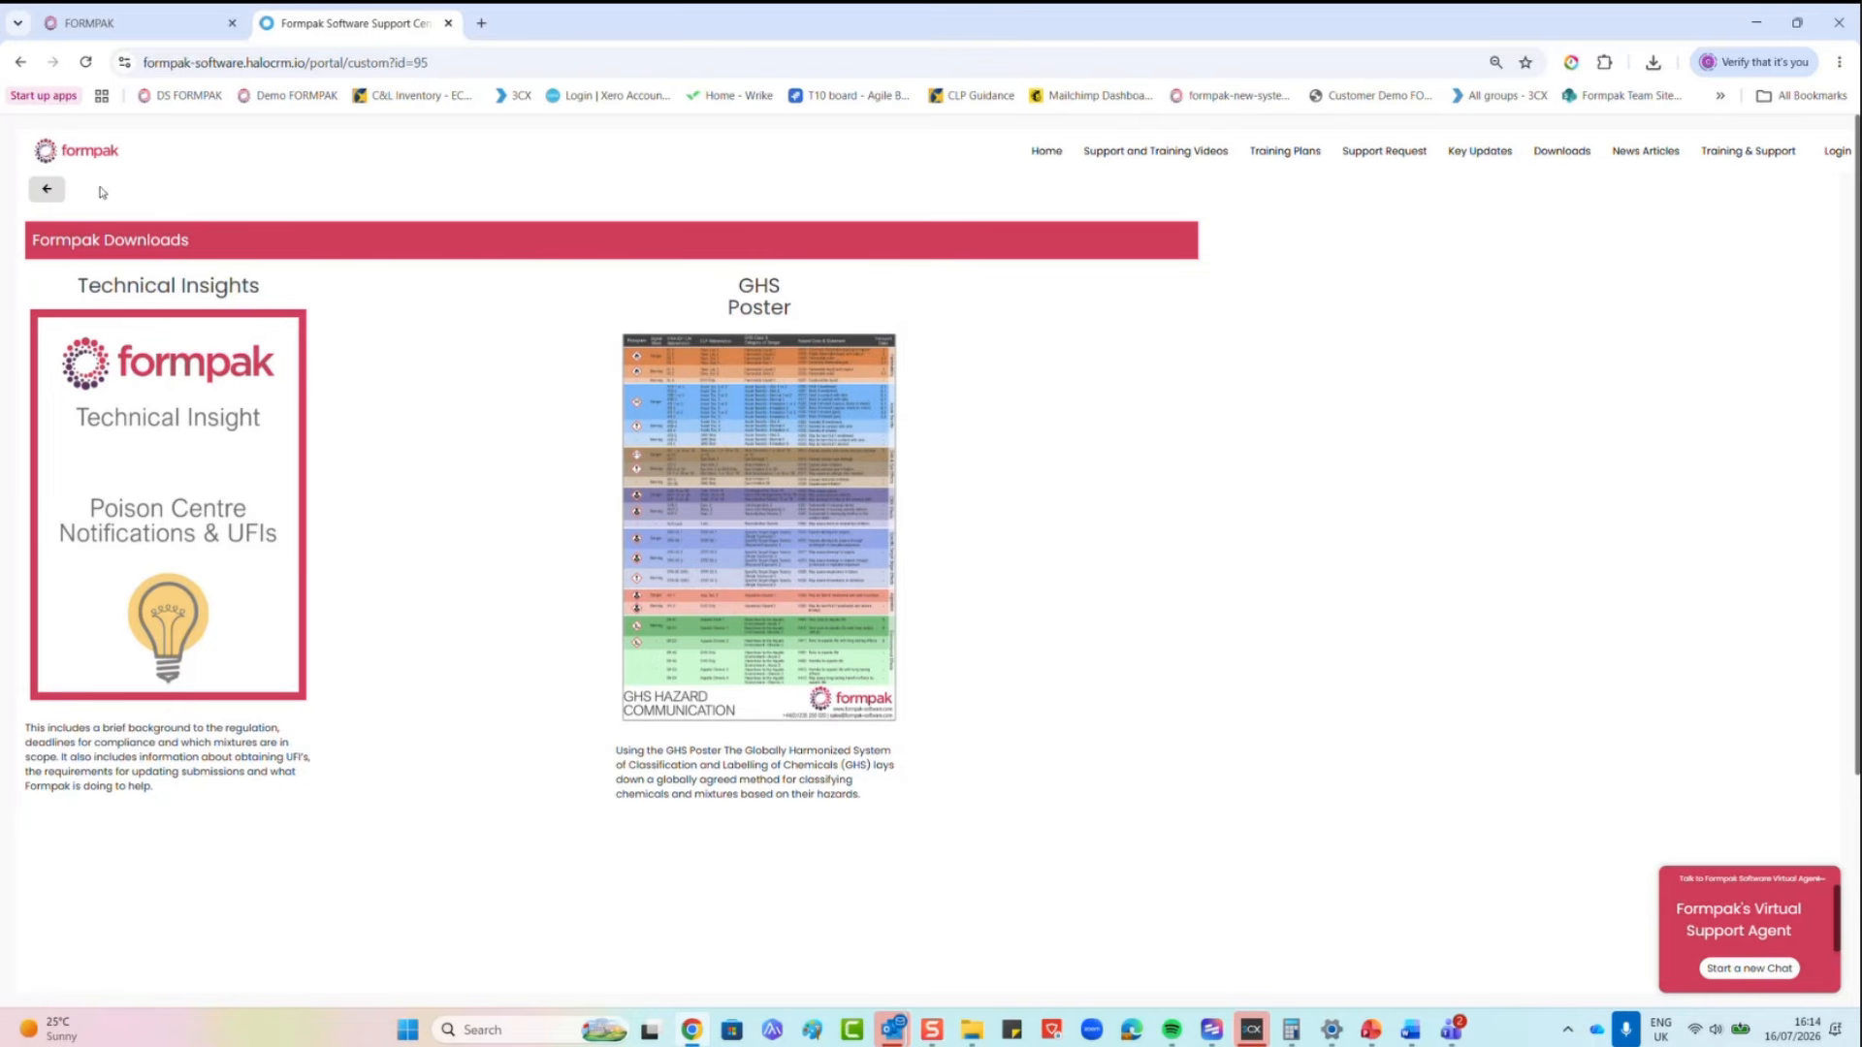
pyautogui.click(50, 192)
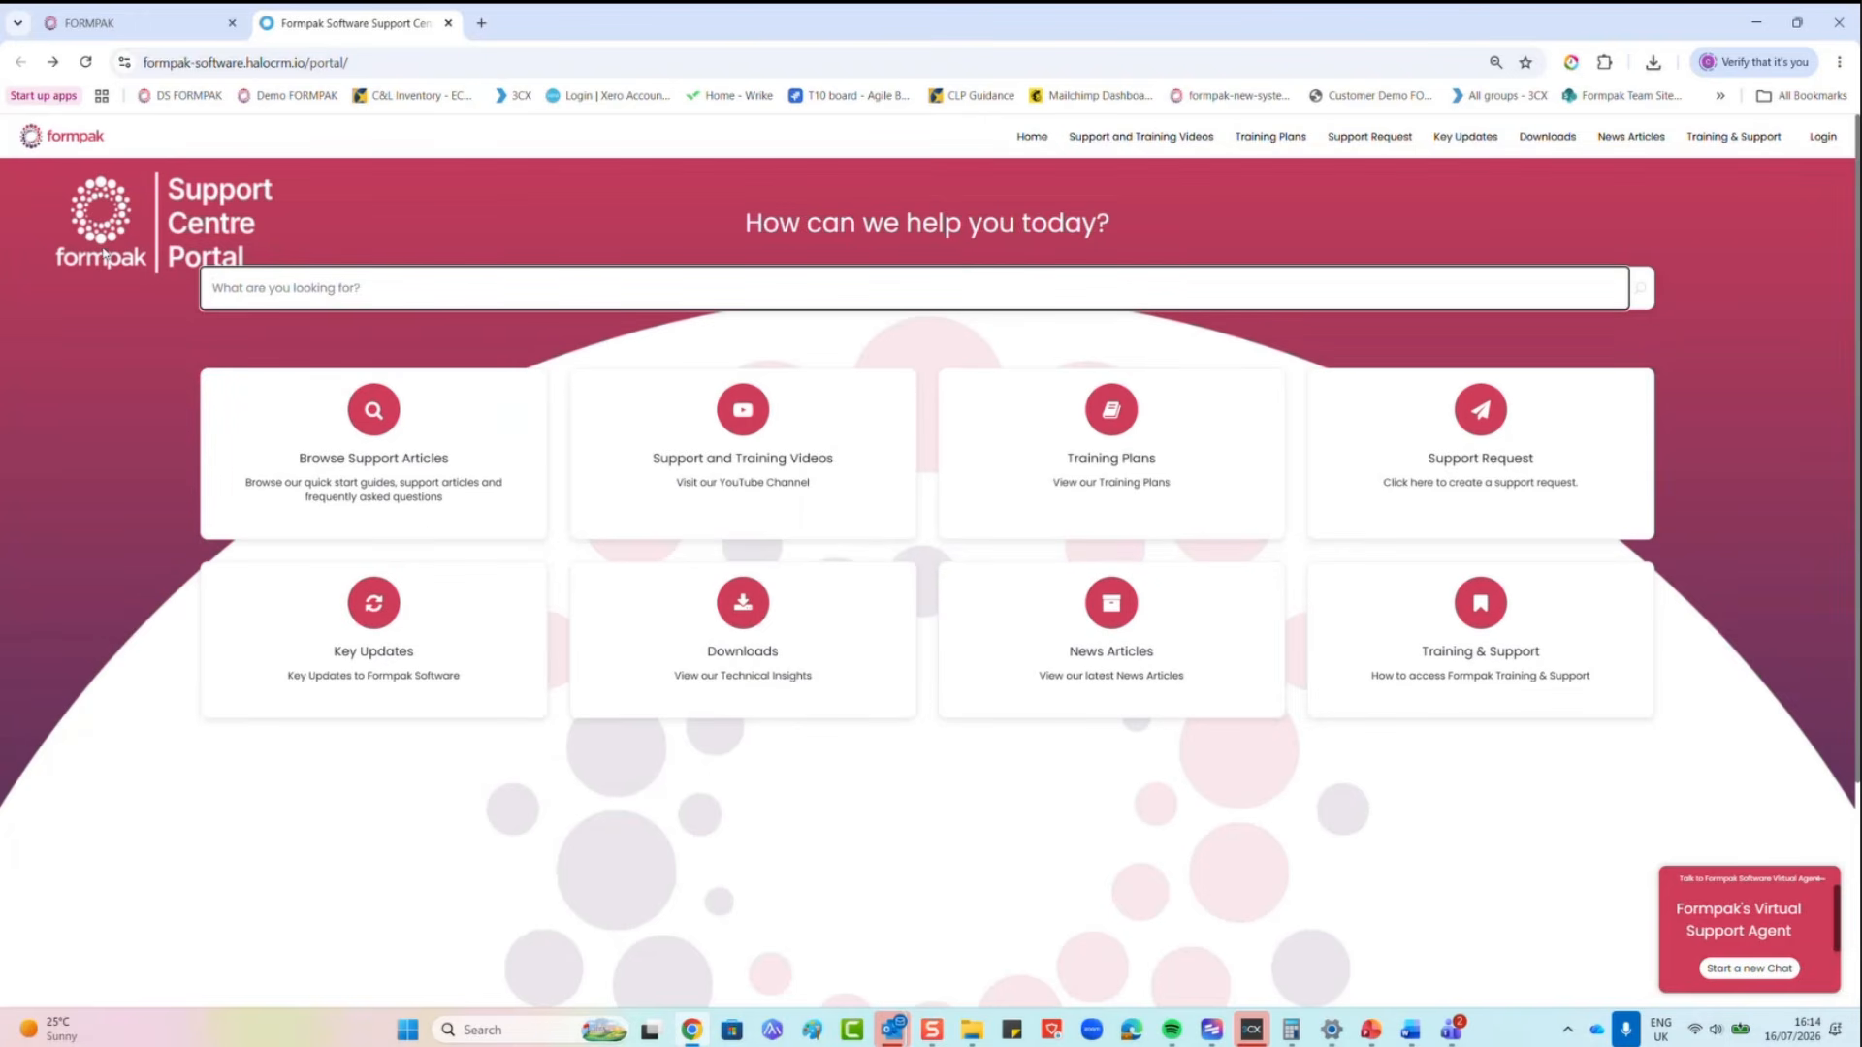
pyautogui.click(448, 24)
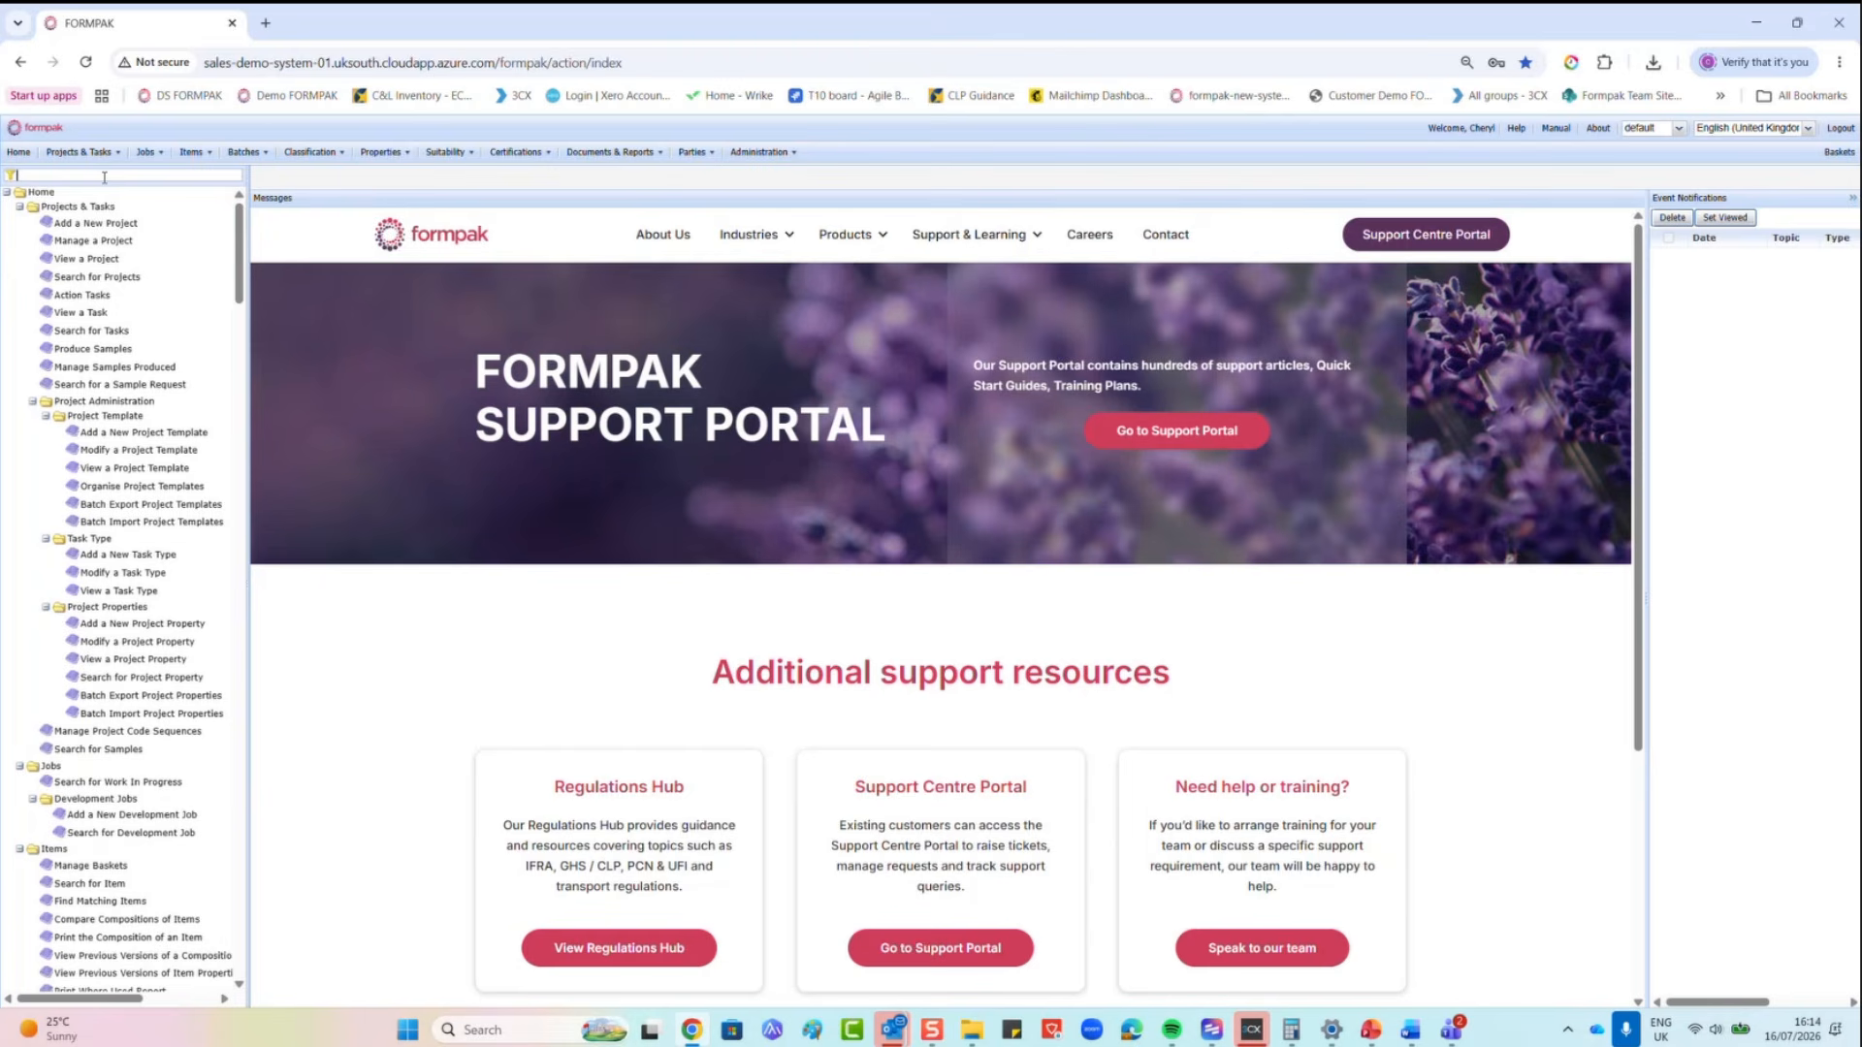
# Step: Start a new project with the Standard Project template and the Project Code Automatic code sequence
pyautogui.write('add a')
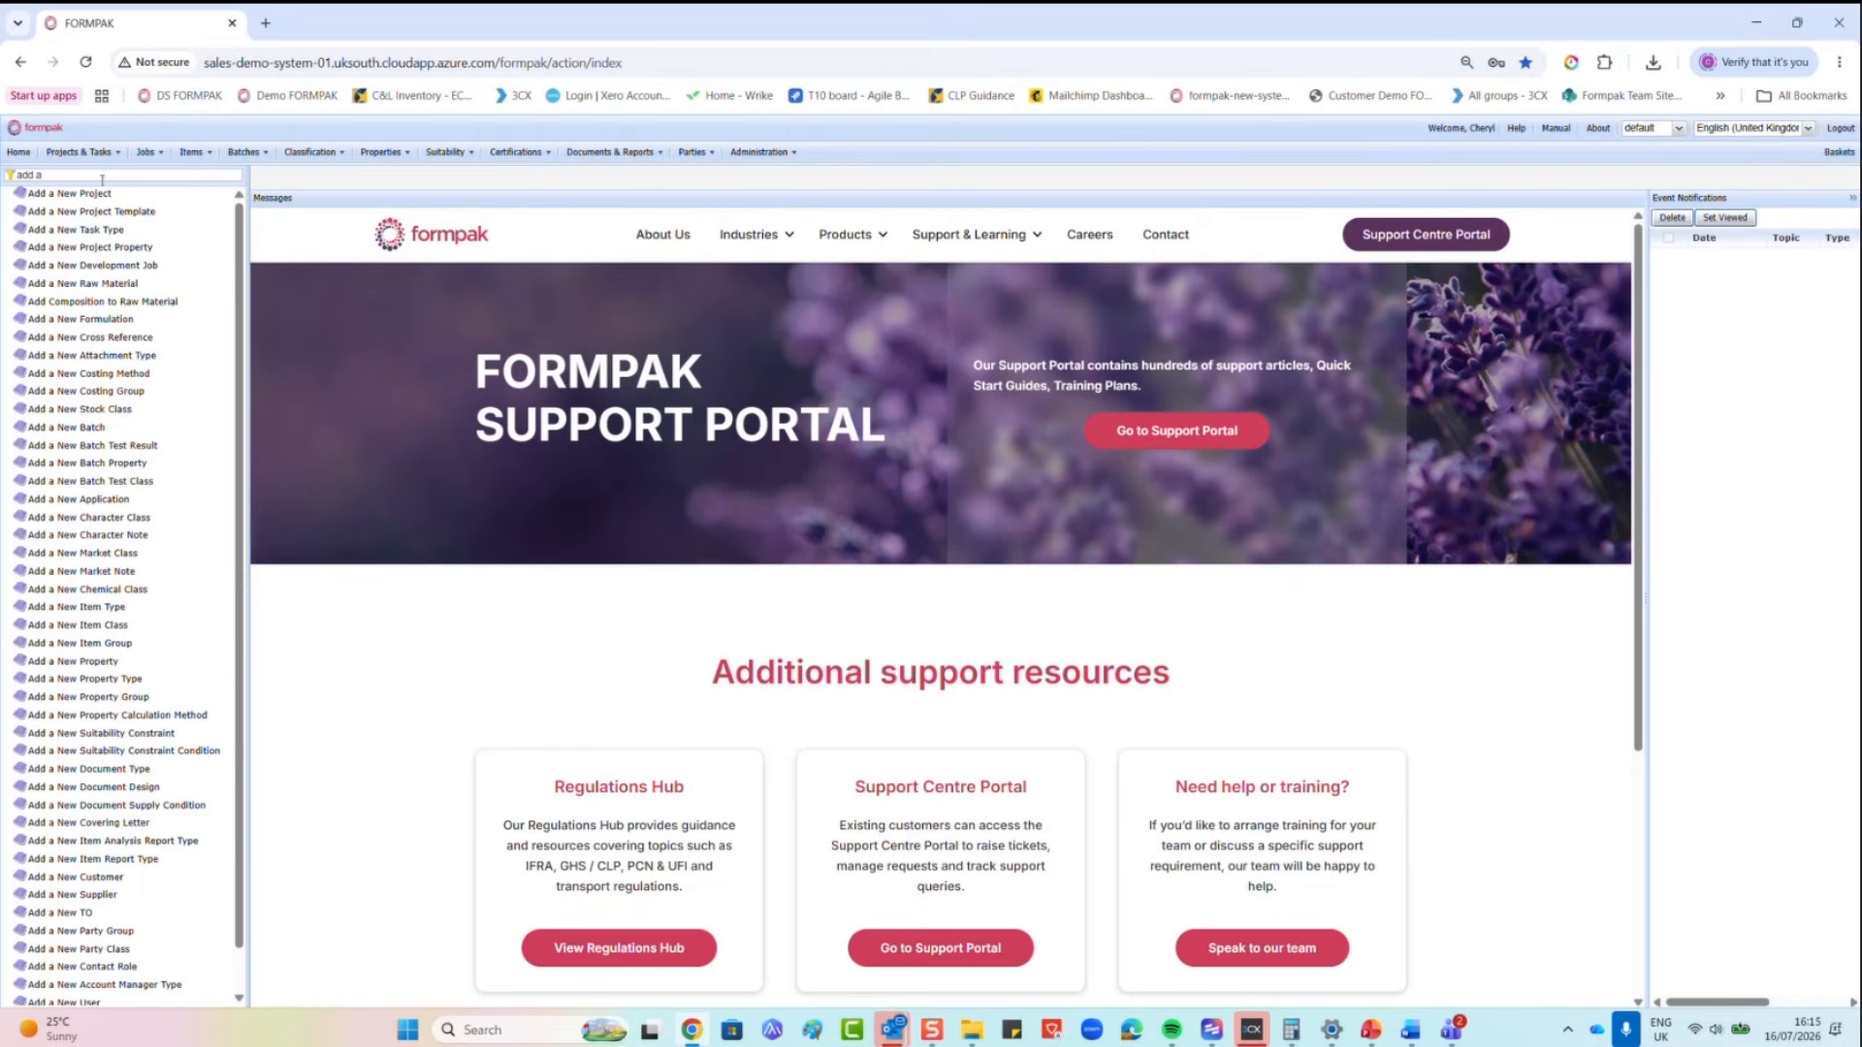
pyautogui.click(83, 194)
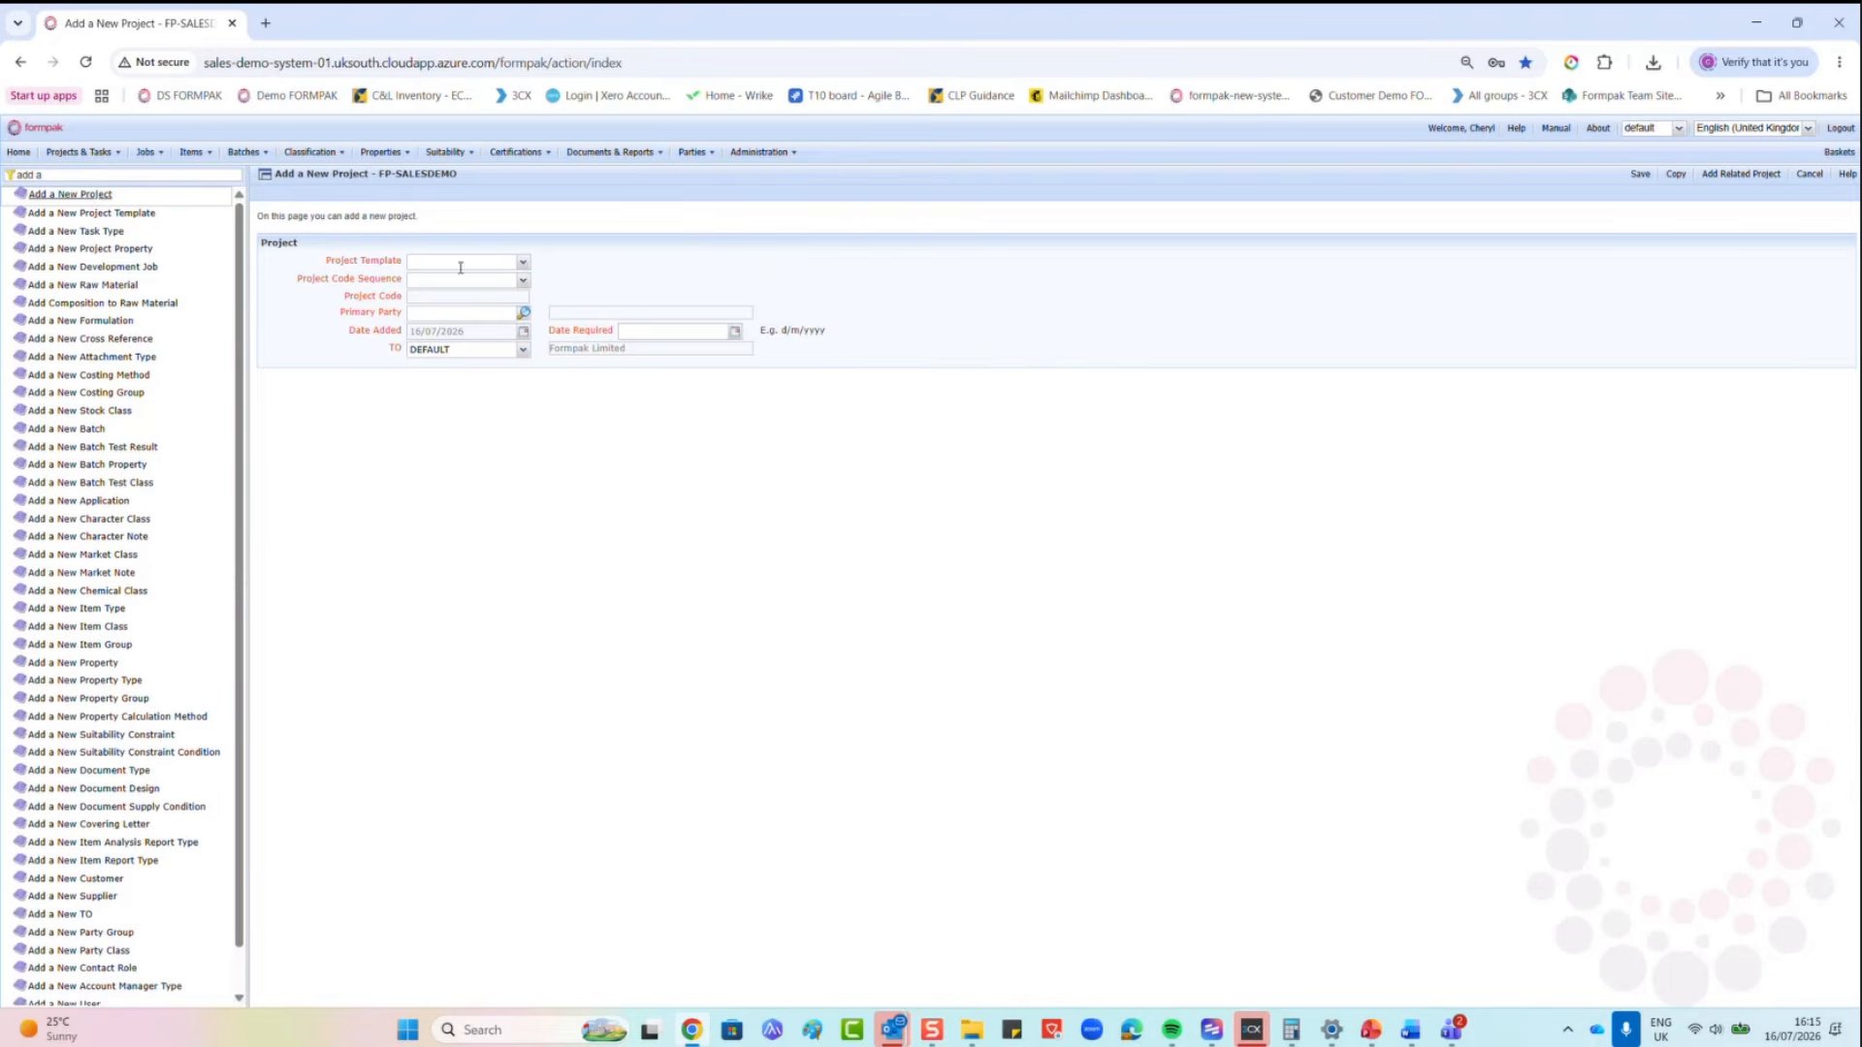
pyautogui.click(523, 262)
pyautogui.click(496, 283)
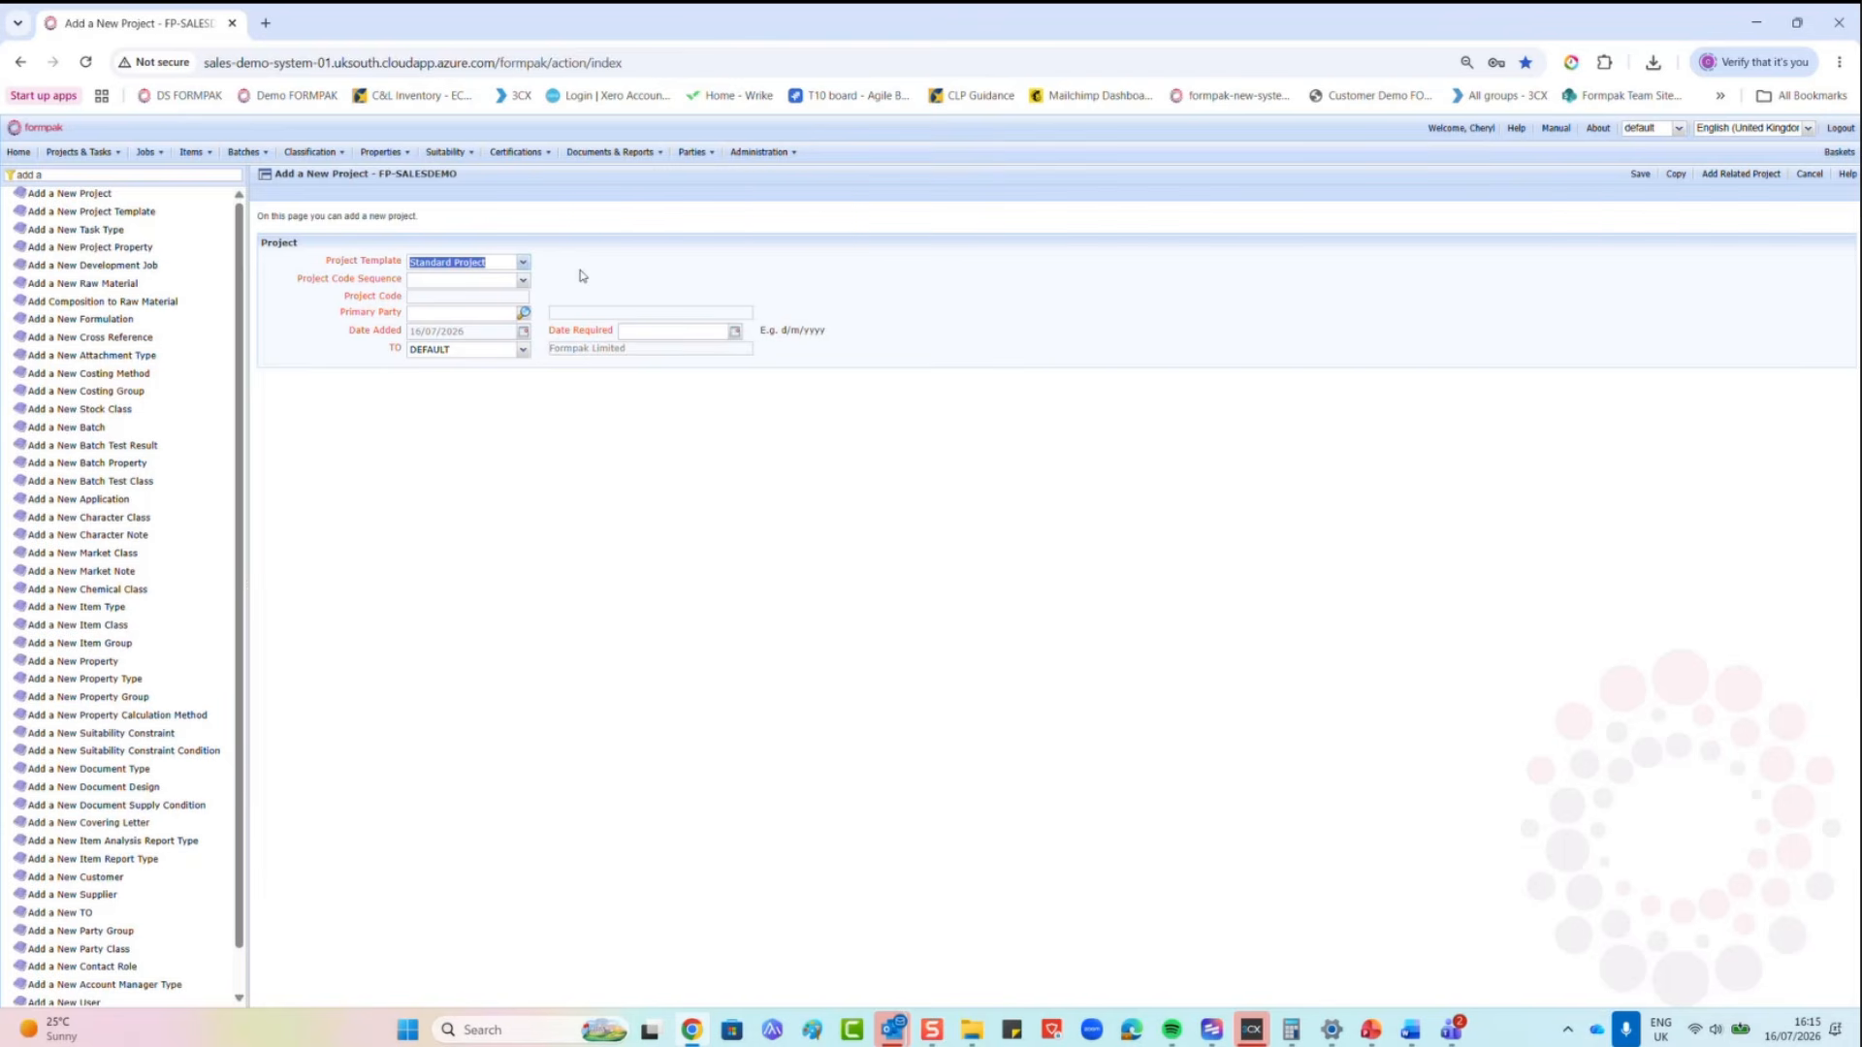
pyautogui.click(523, 282)
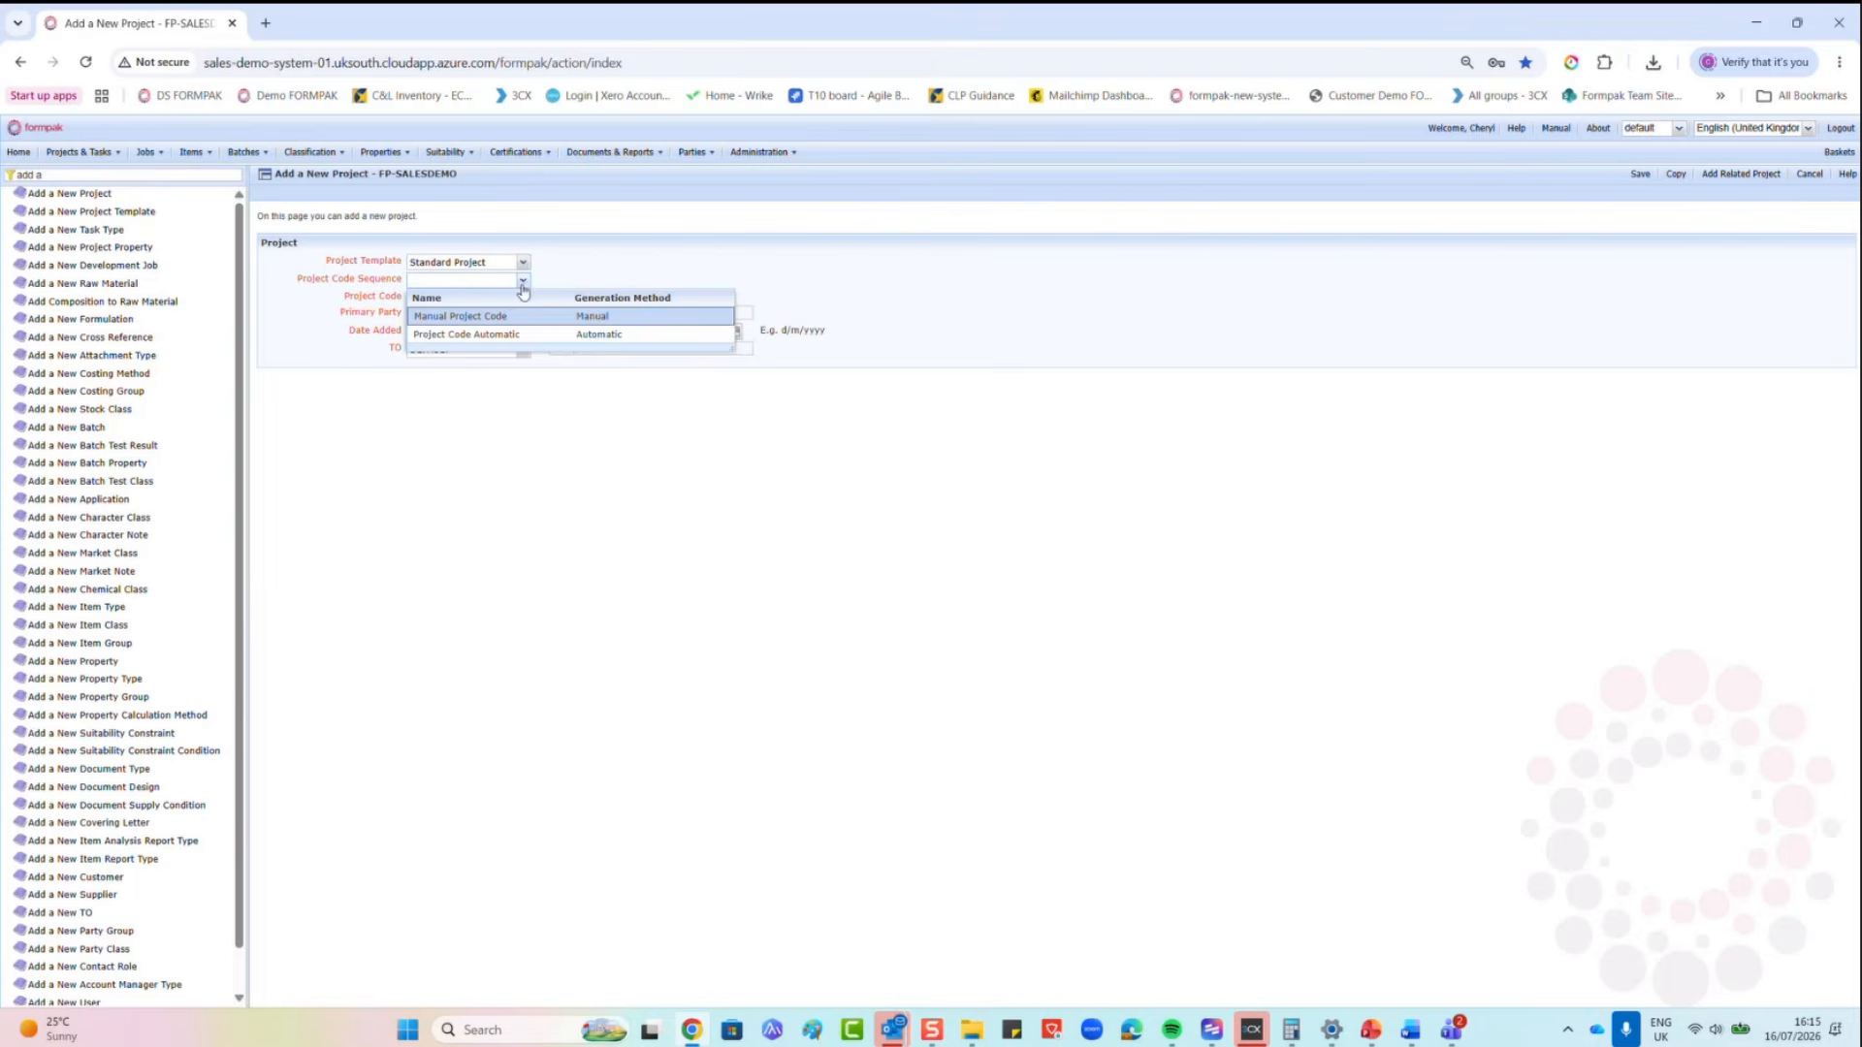
pyautogui.click(491, 334)
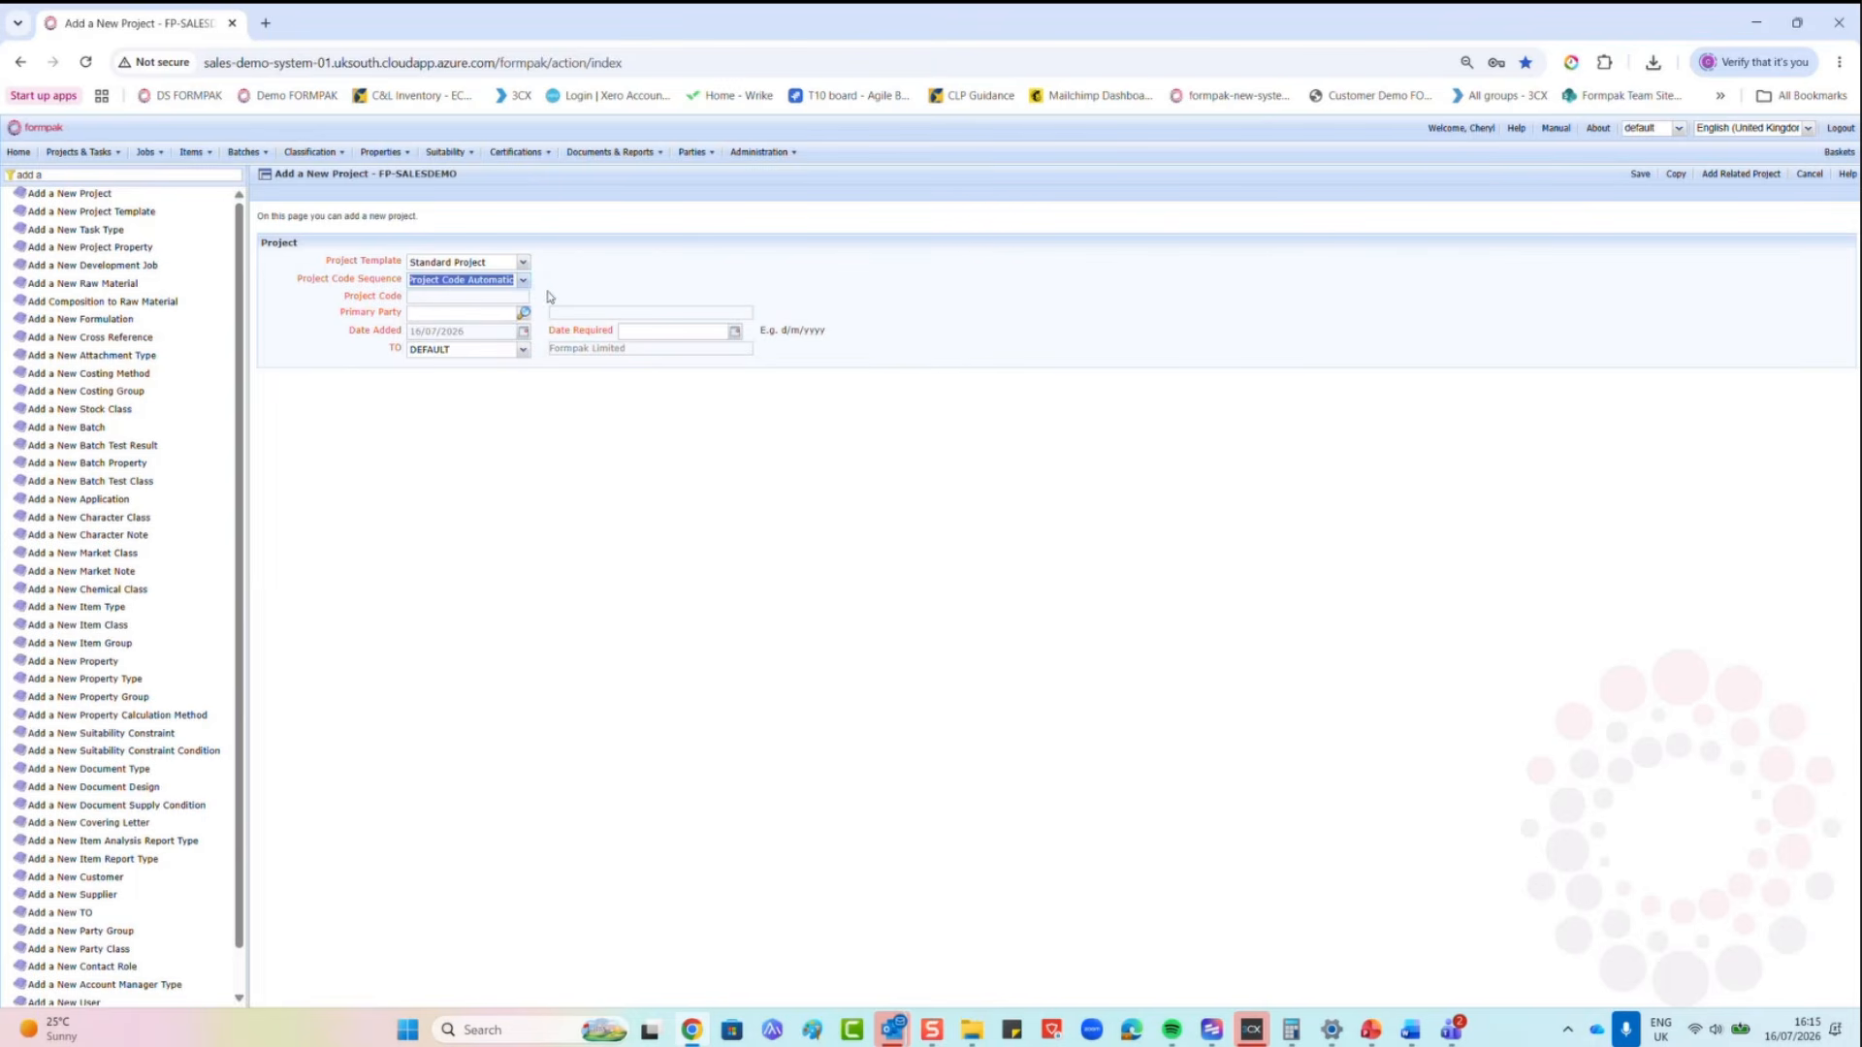
# Step: Look up "fussy" and set Fussy Customer as the project's primary party
pyautogui.click(438, 311)
pyautogui.write('fus')
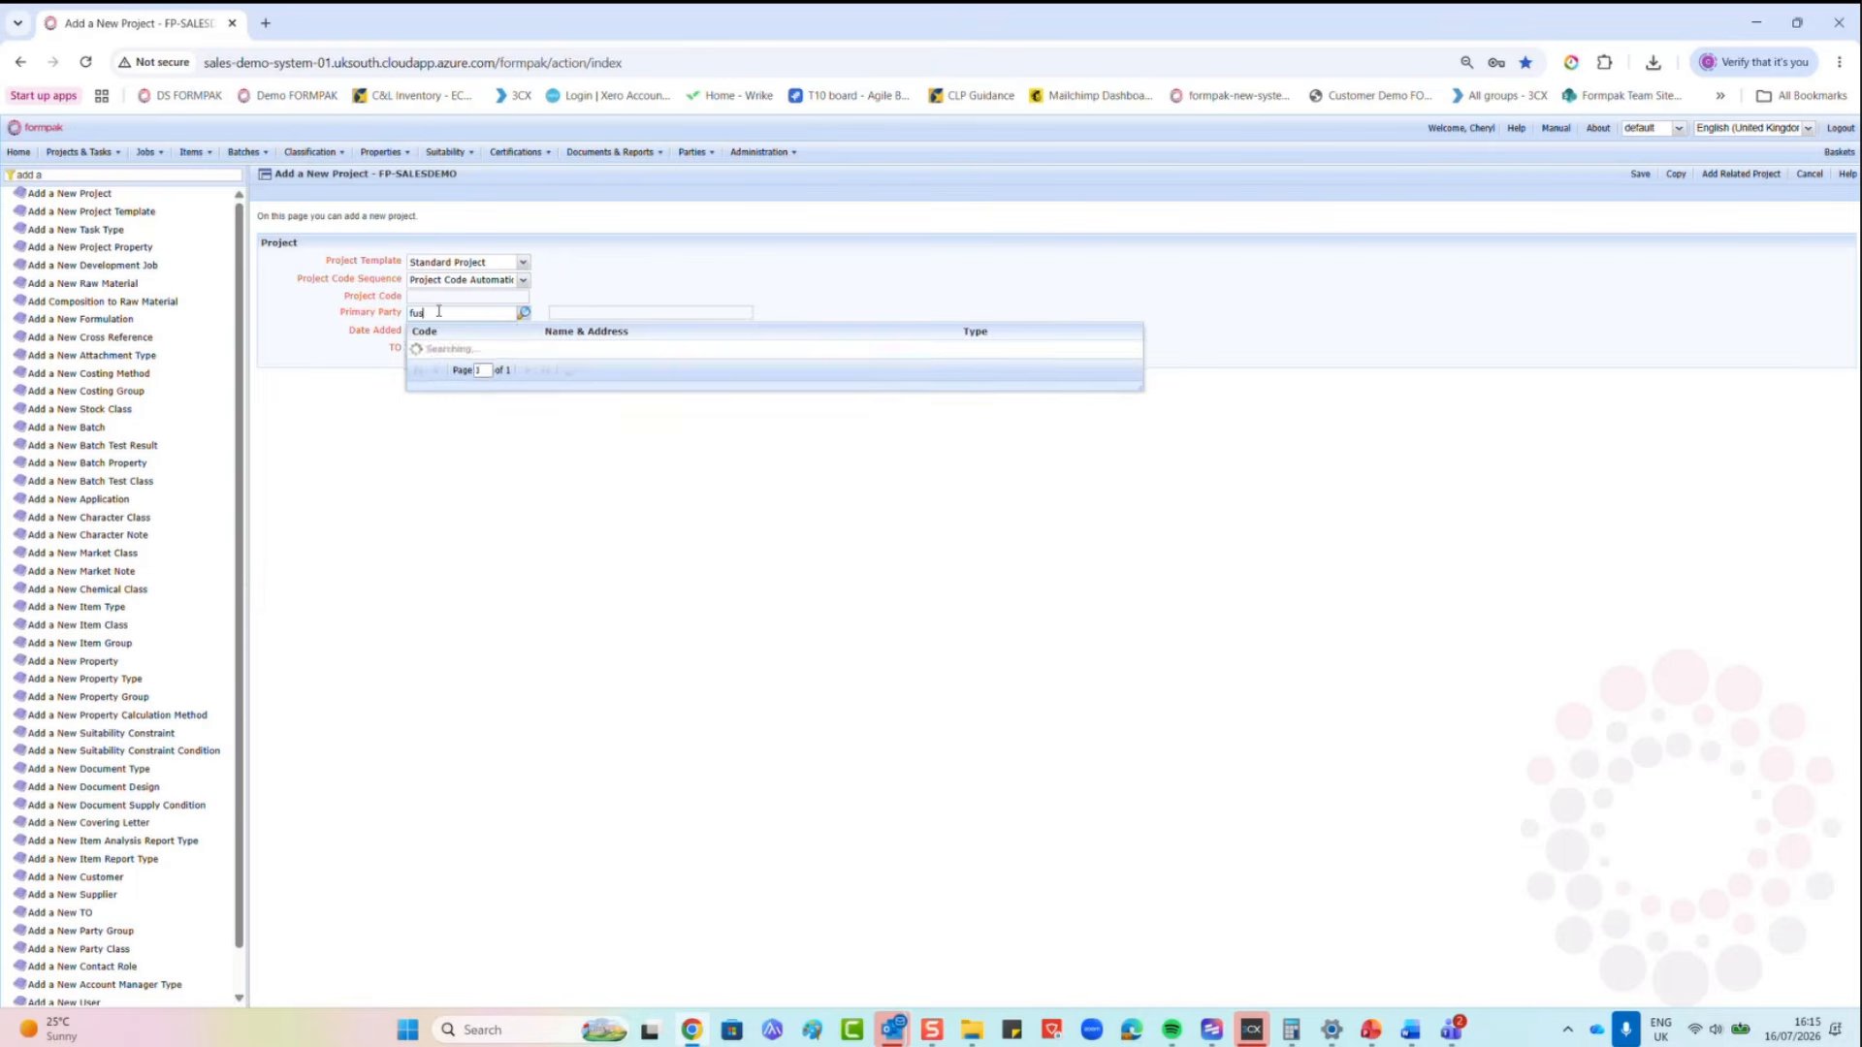
pyautogui.write('ysy')
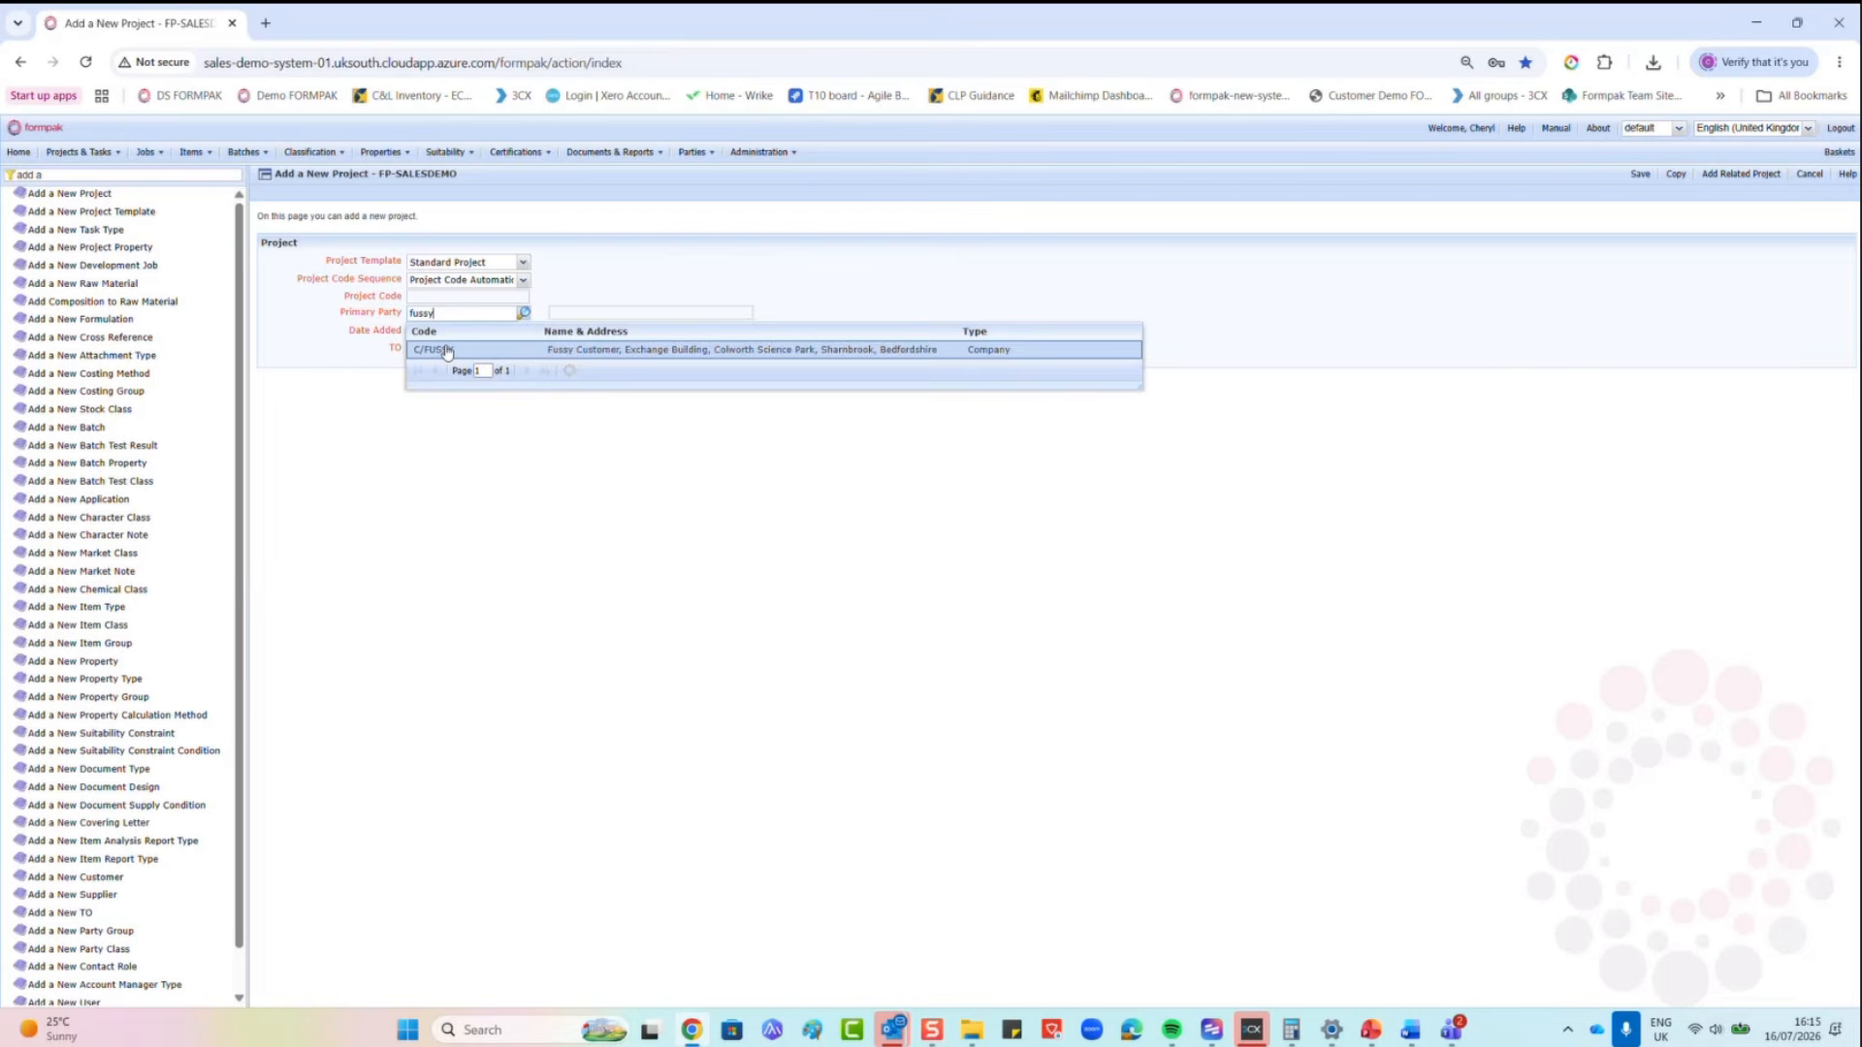
pyautogui.click(451, 349)
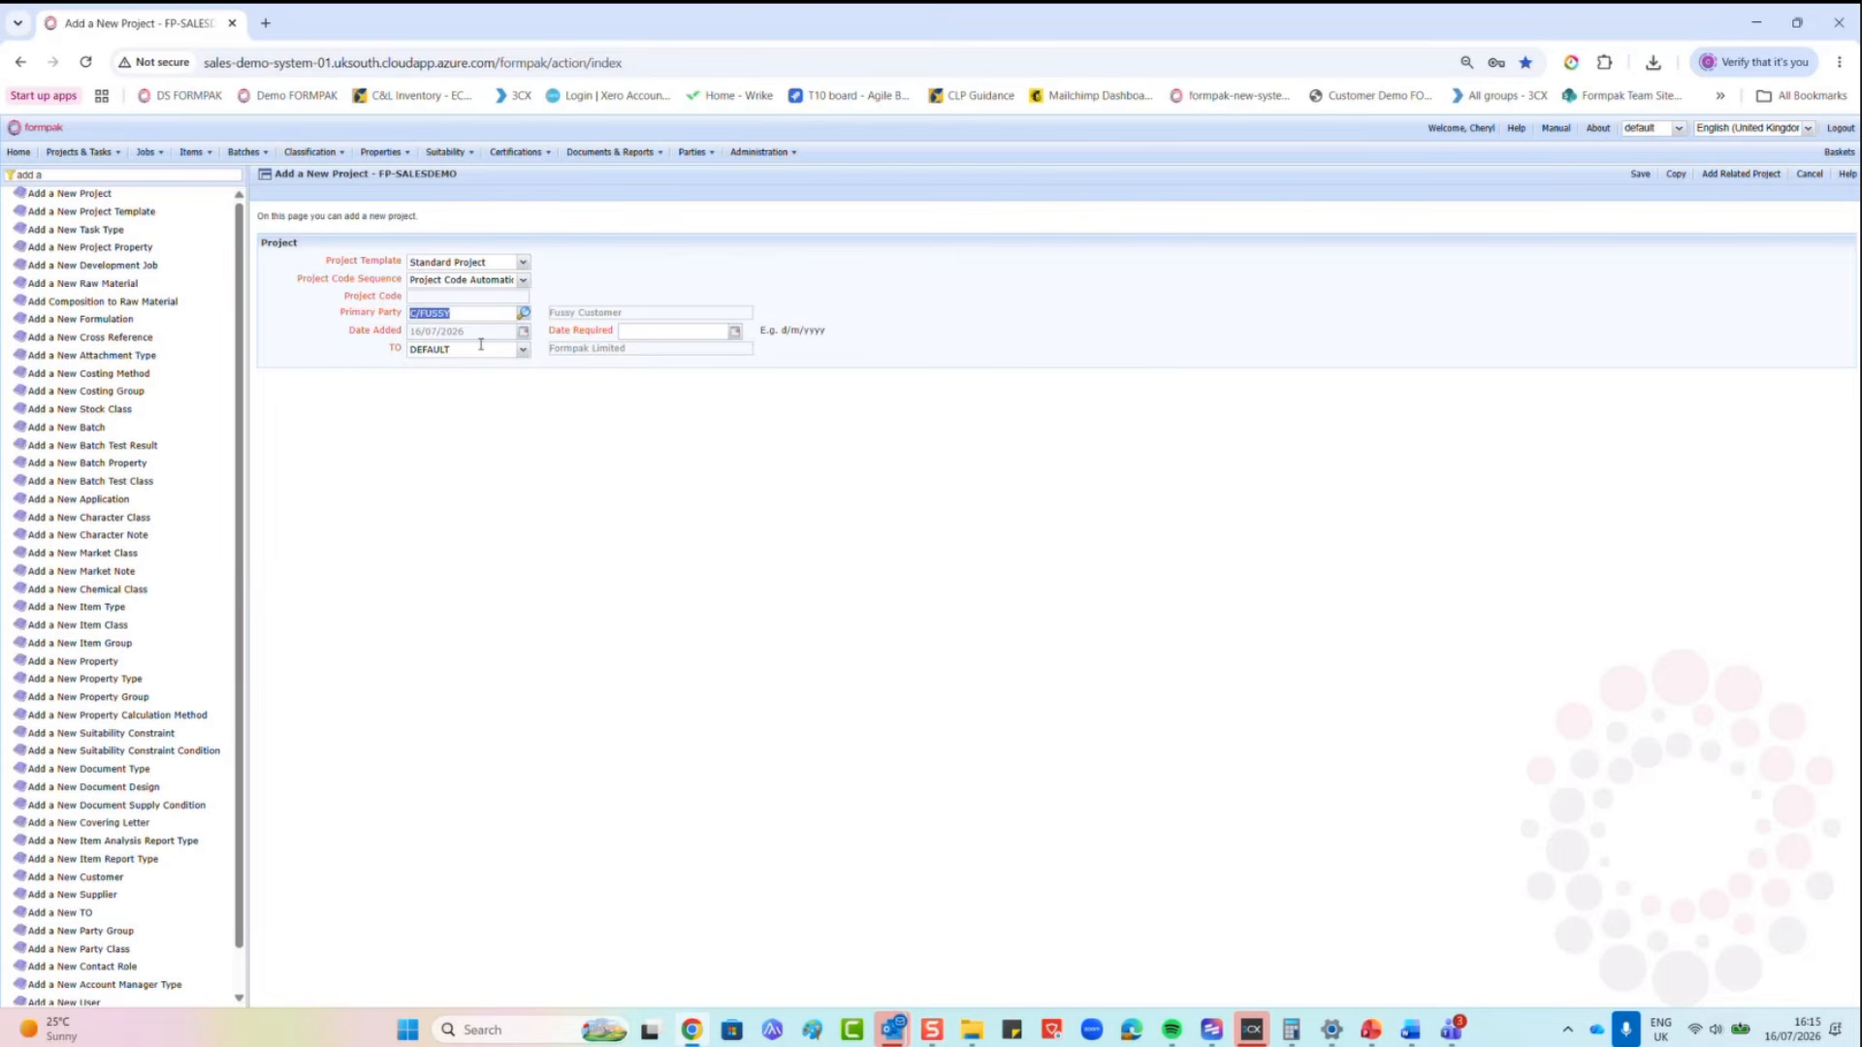
# Step: Set the project's required date to 31/07/2026 and save the initial project details
pyautogui.click(664, 338)
pyautogui.click(734, 332)
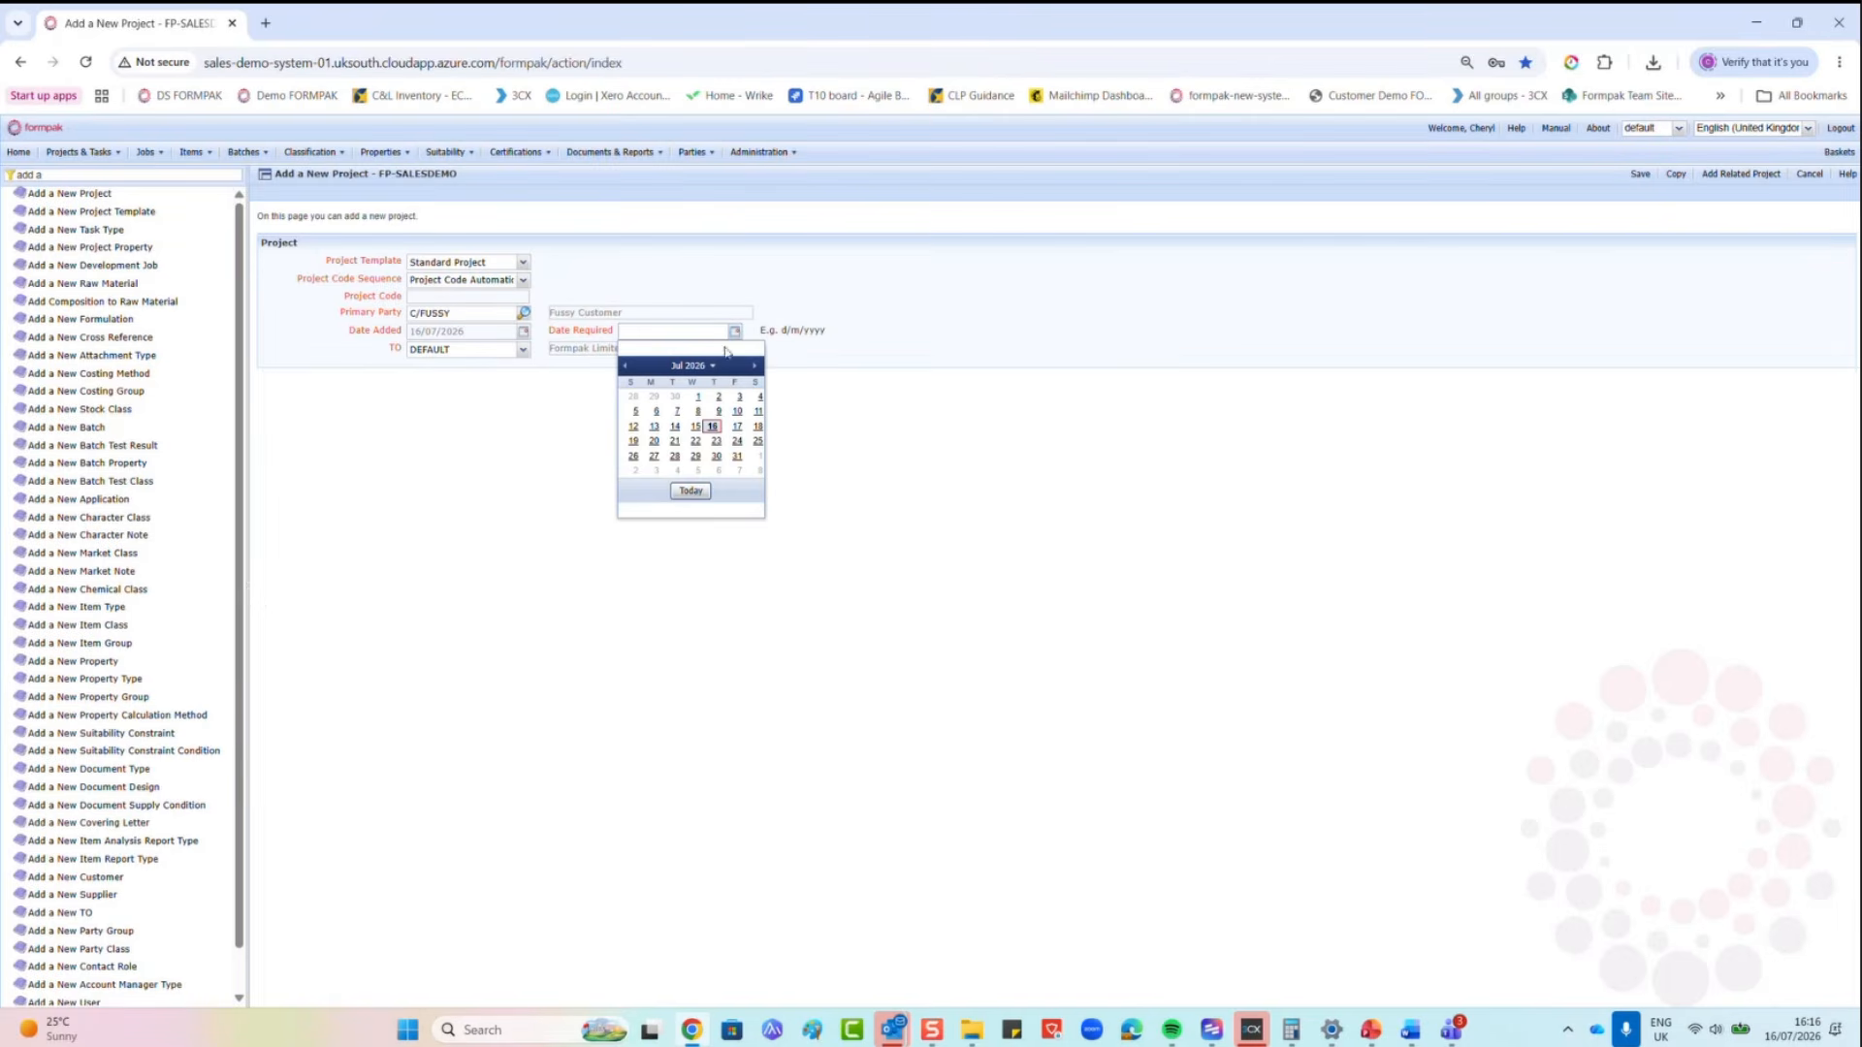
pyautogui.click(737, 457)
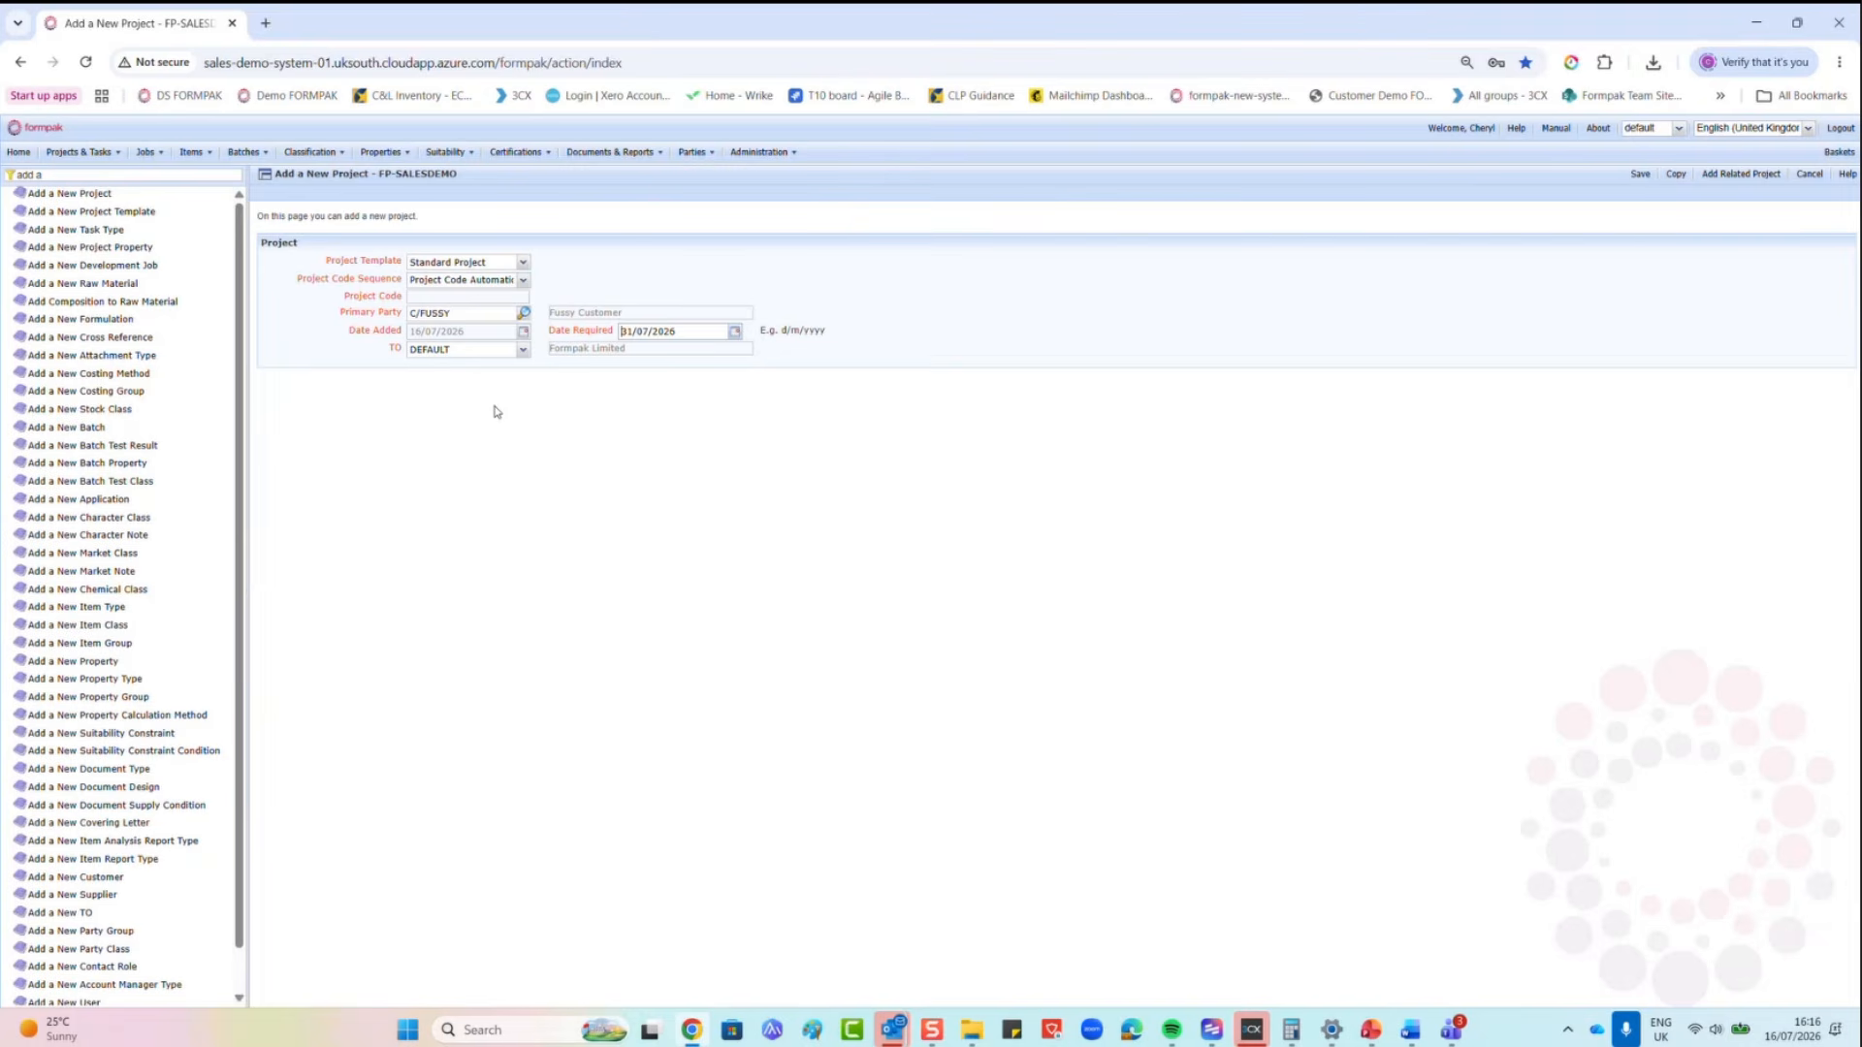
pyautogui.click(1639, 177)
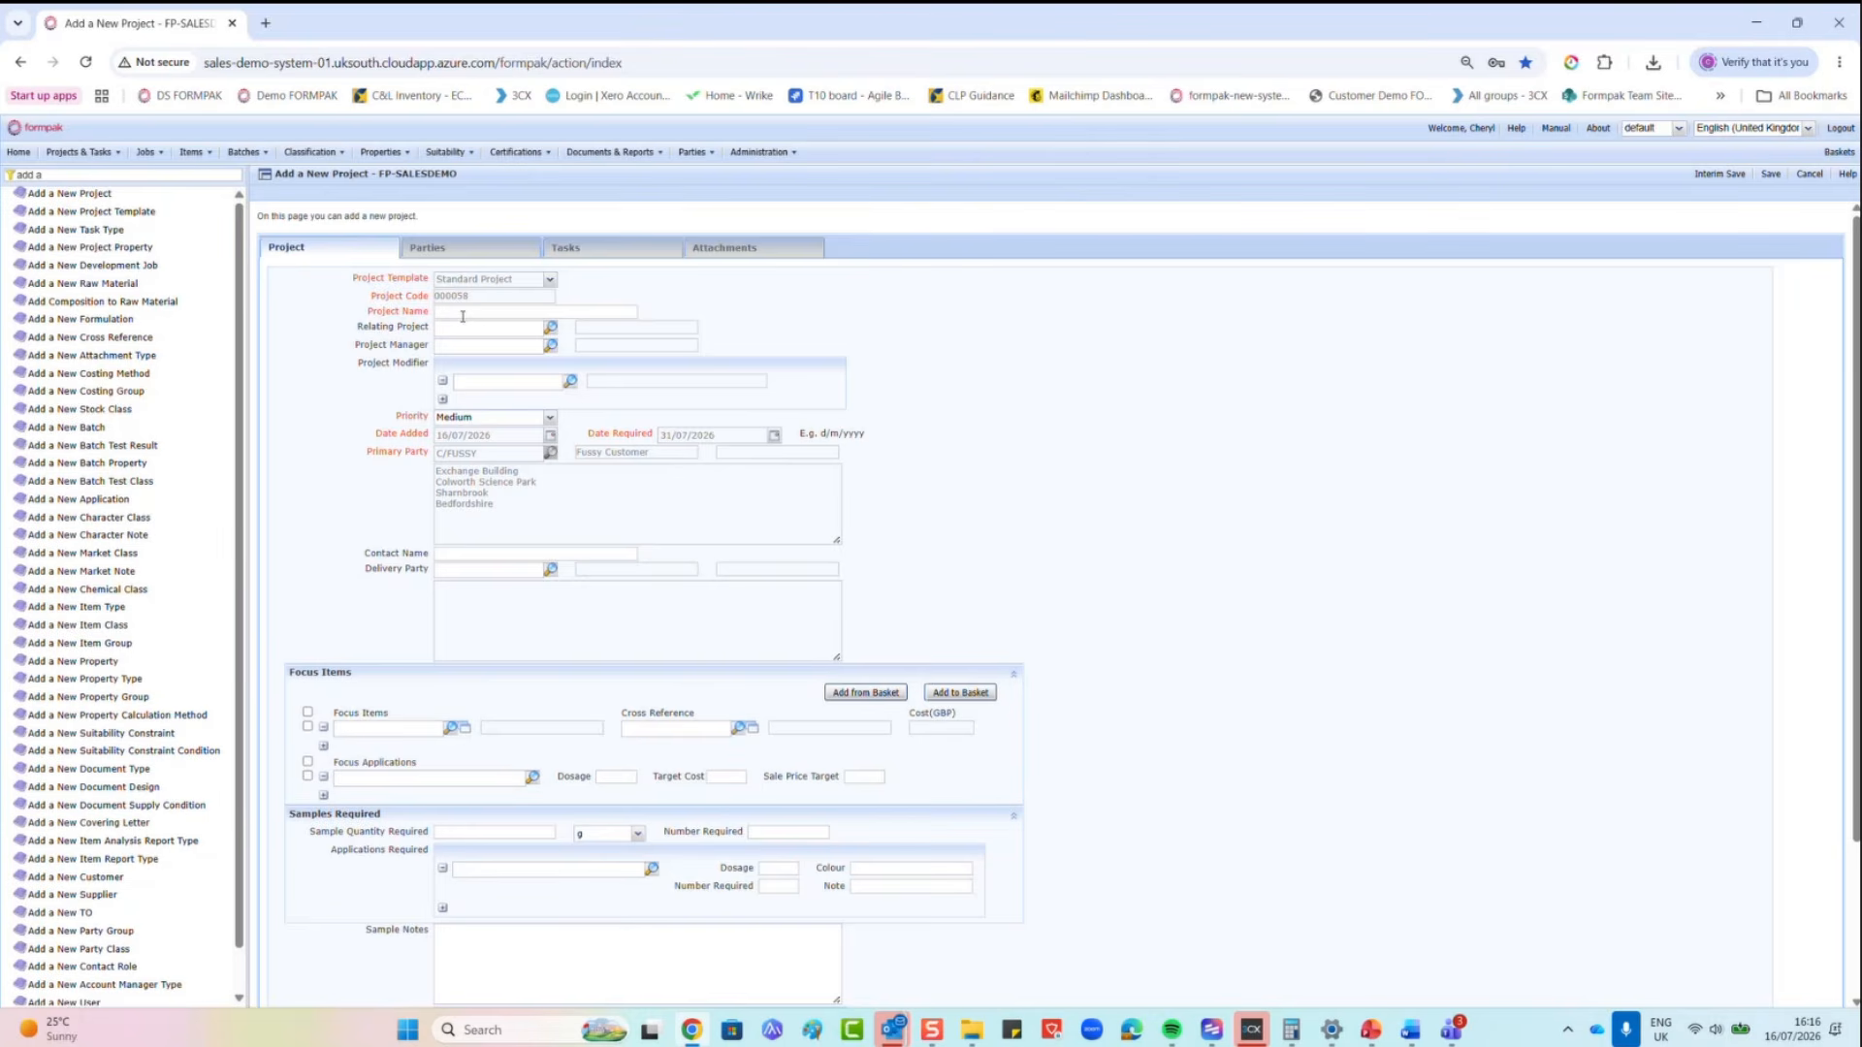
# Step: Name the project "Vanilla and Coconut Cashmere Body Lotion" and assign the signed-in user as project manager
pyautogui.write('Vanilla and Coconut Cashemere')
pyautogui.write('Body Lotion')
pyautogui.click(456, 345)
pyautogui.write('che')
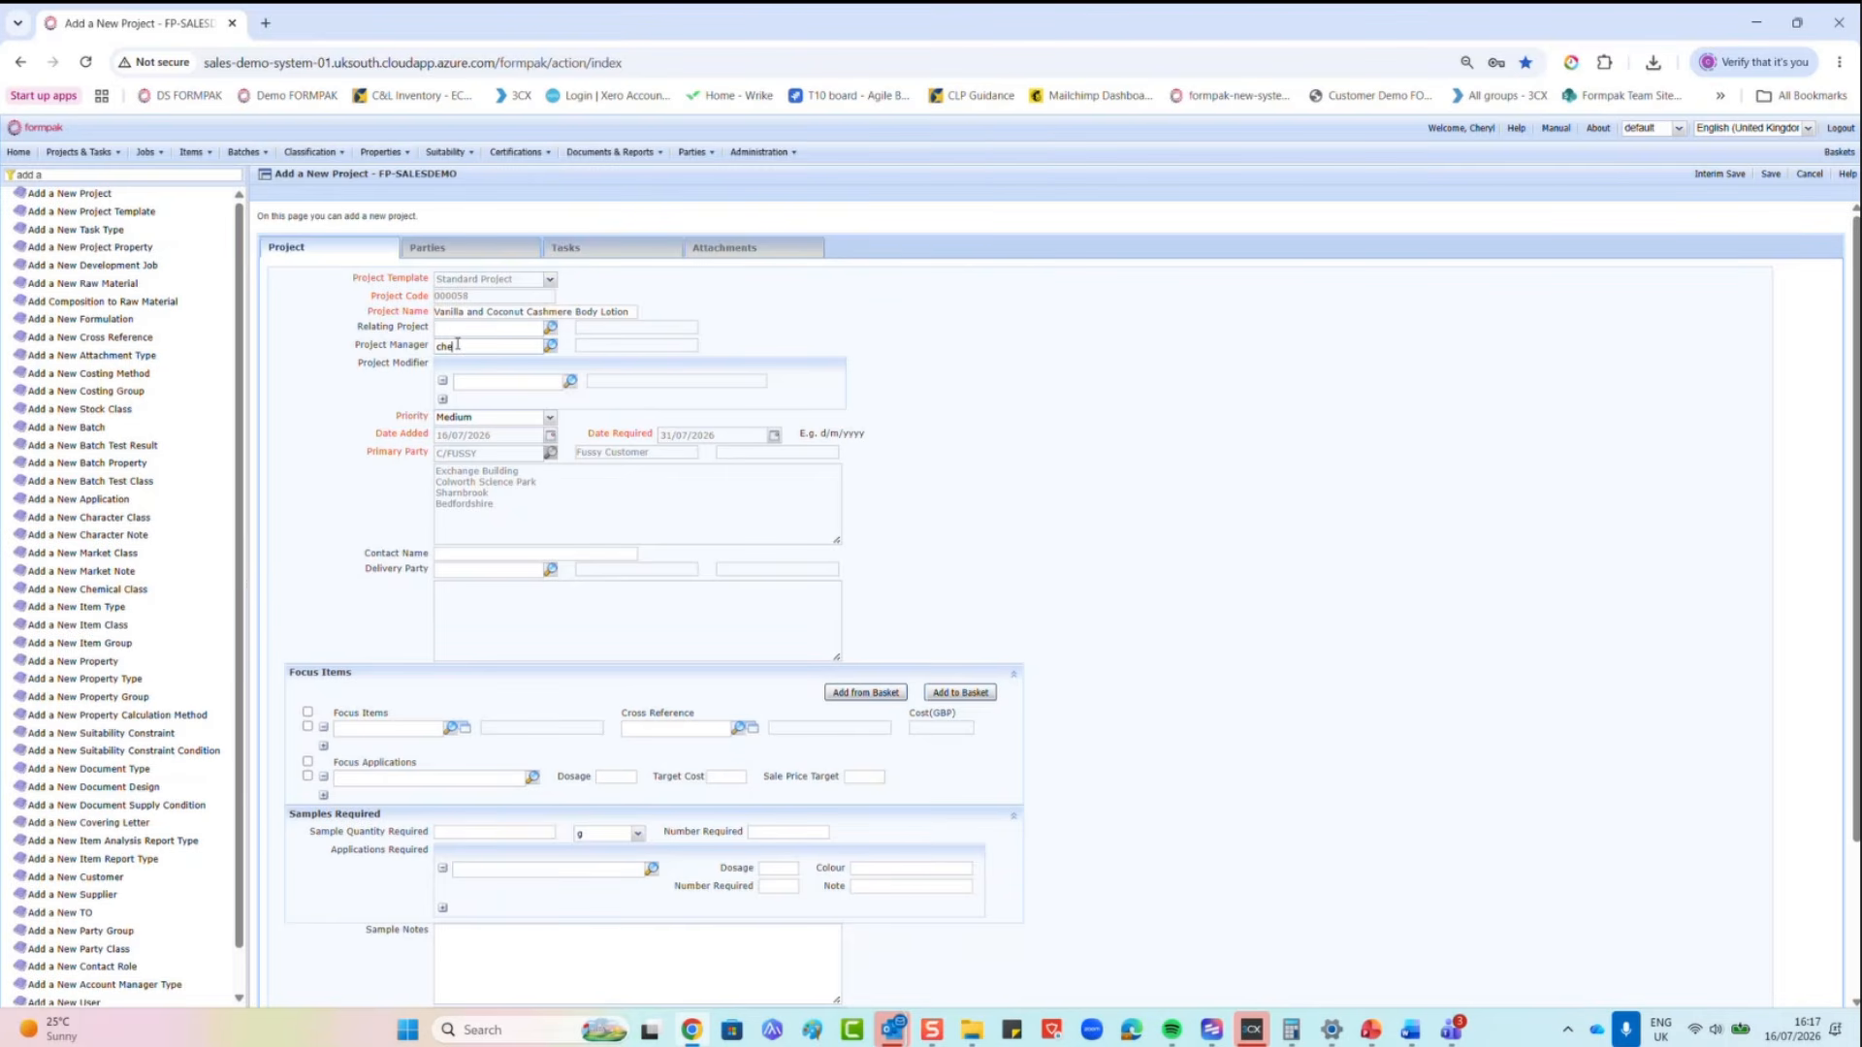
pyautogui.write('ryl')
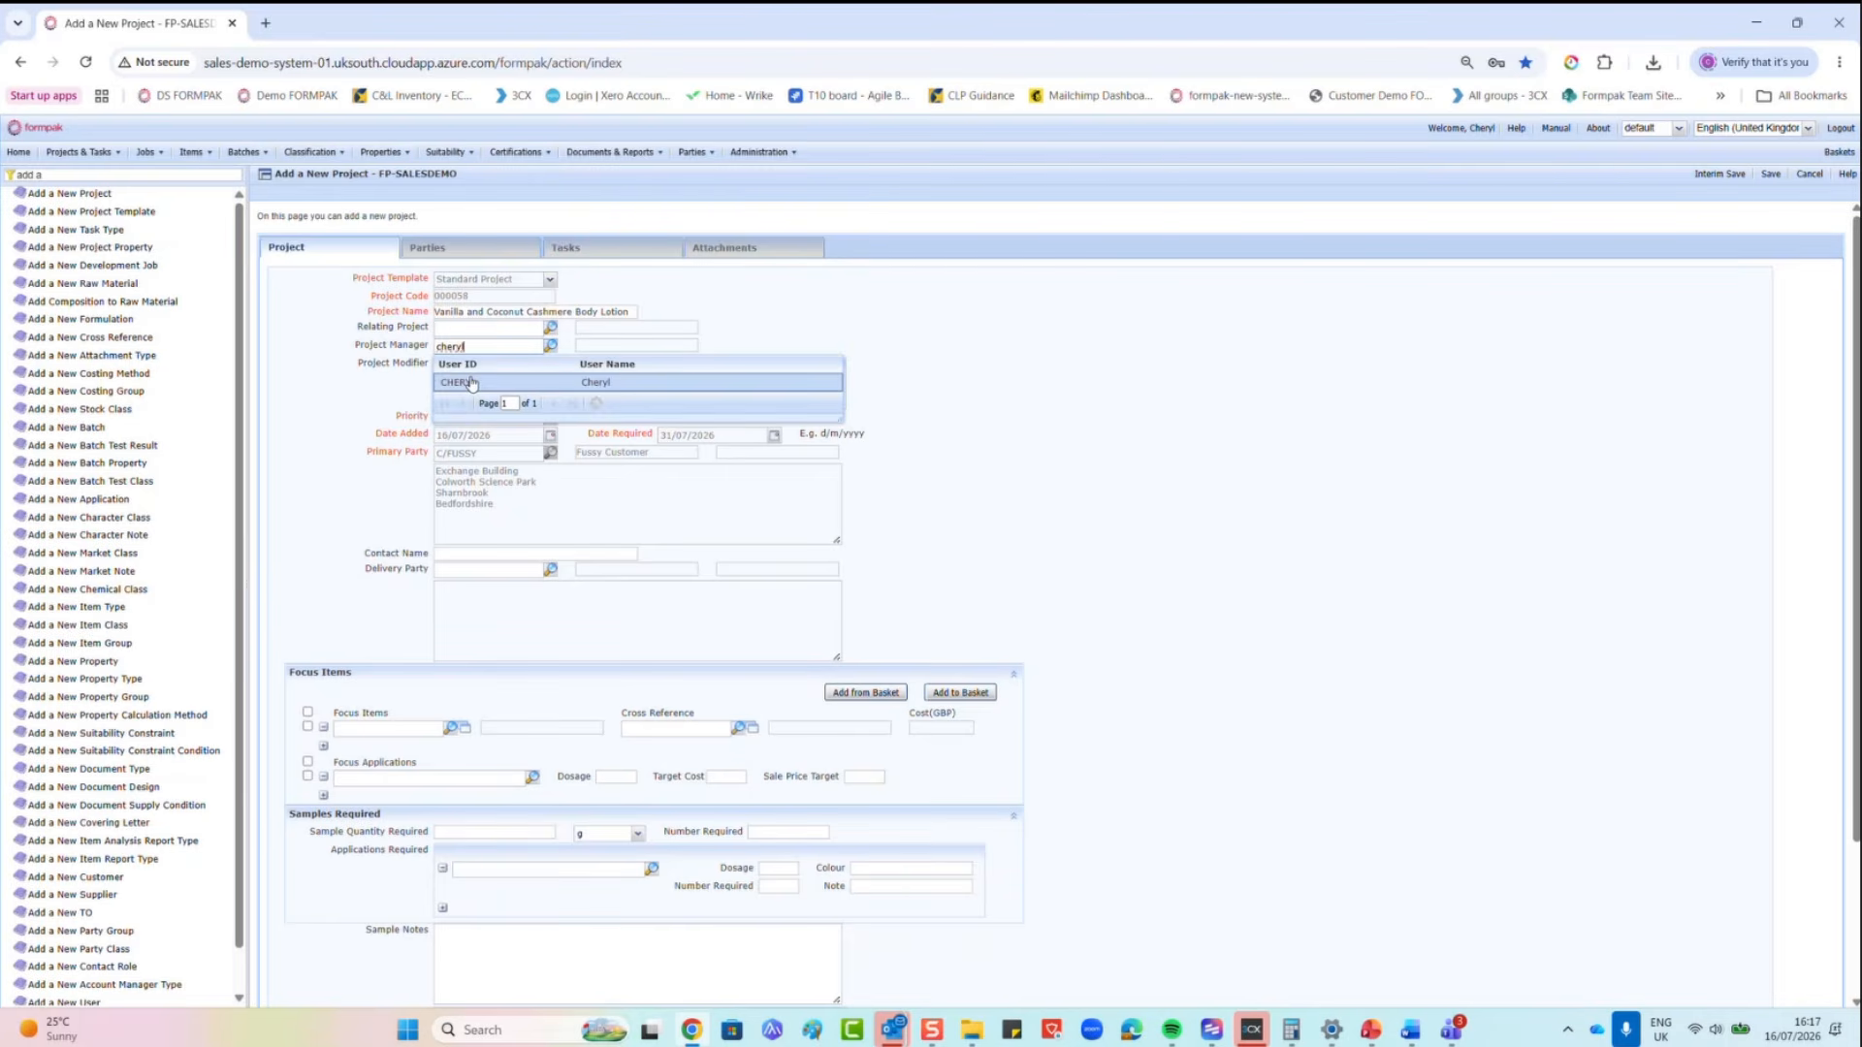
pyautogui.click(470, 383)
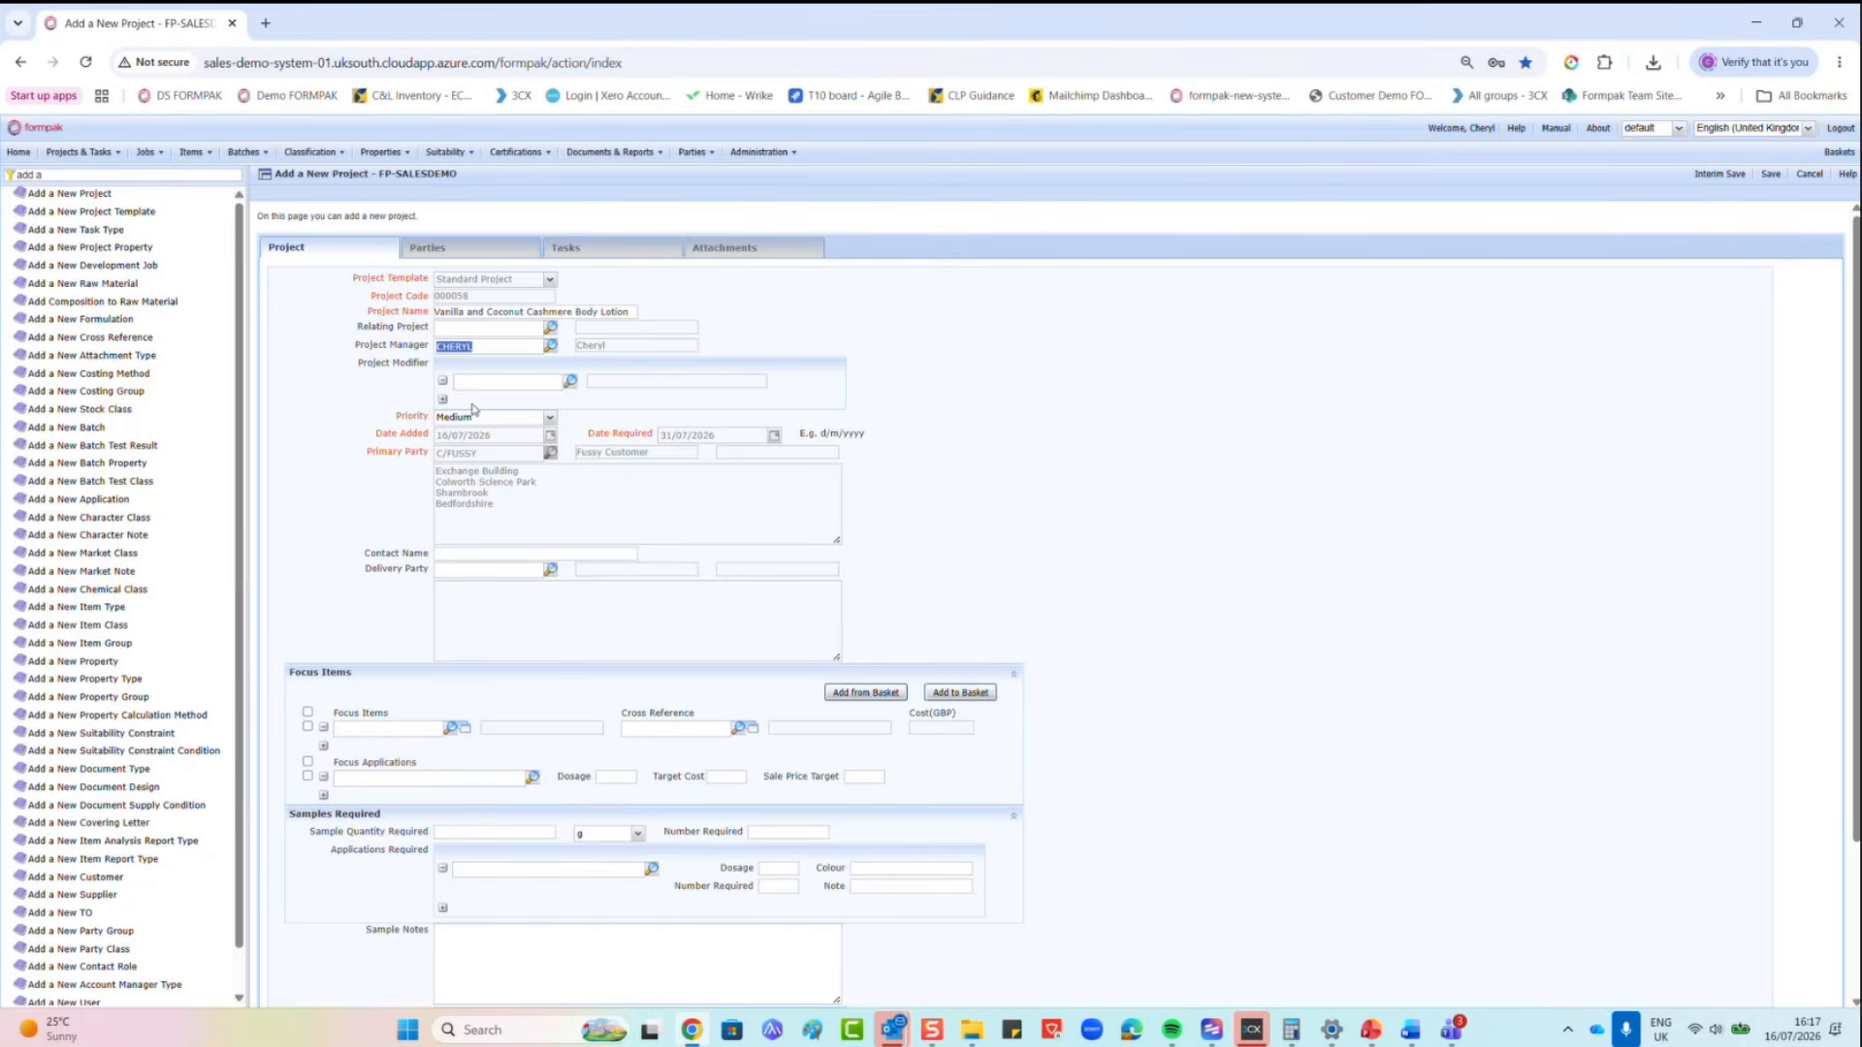
# Step: Keep the project priority at Medium, look up "man" and set Contract Manufacturer as the delivery party
pyautogui.click(548, 417)
pyautogui.click(578, 423)
pyautogui.write('man')
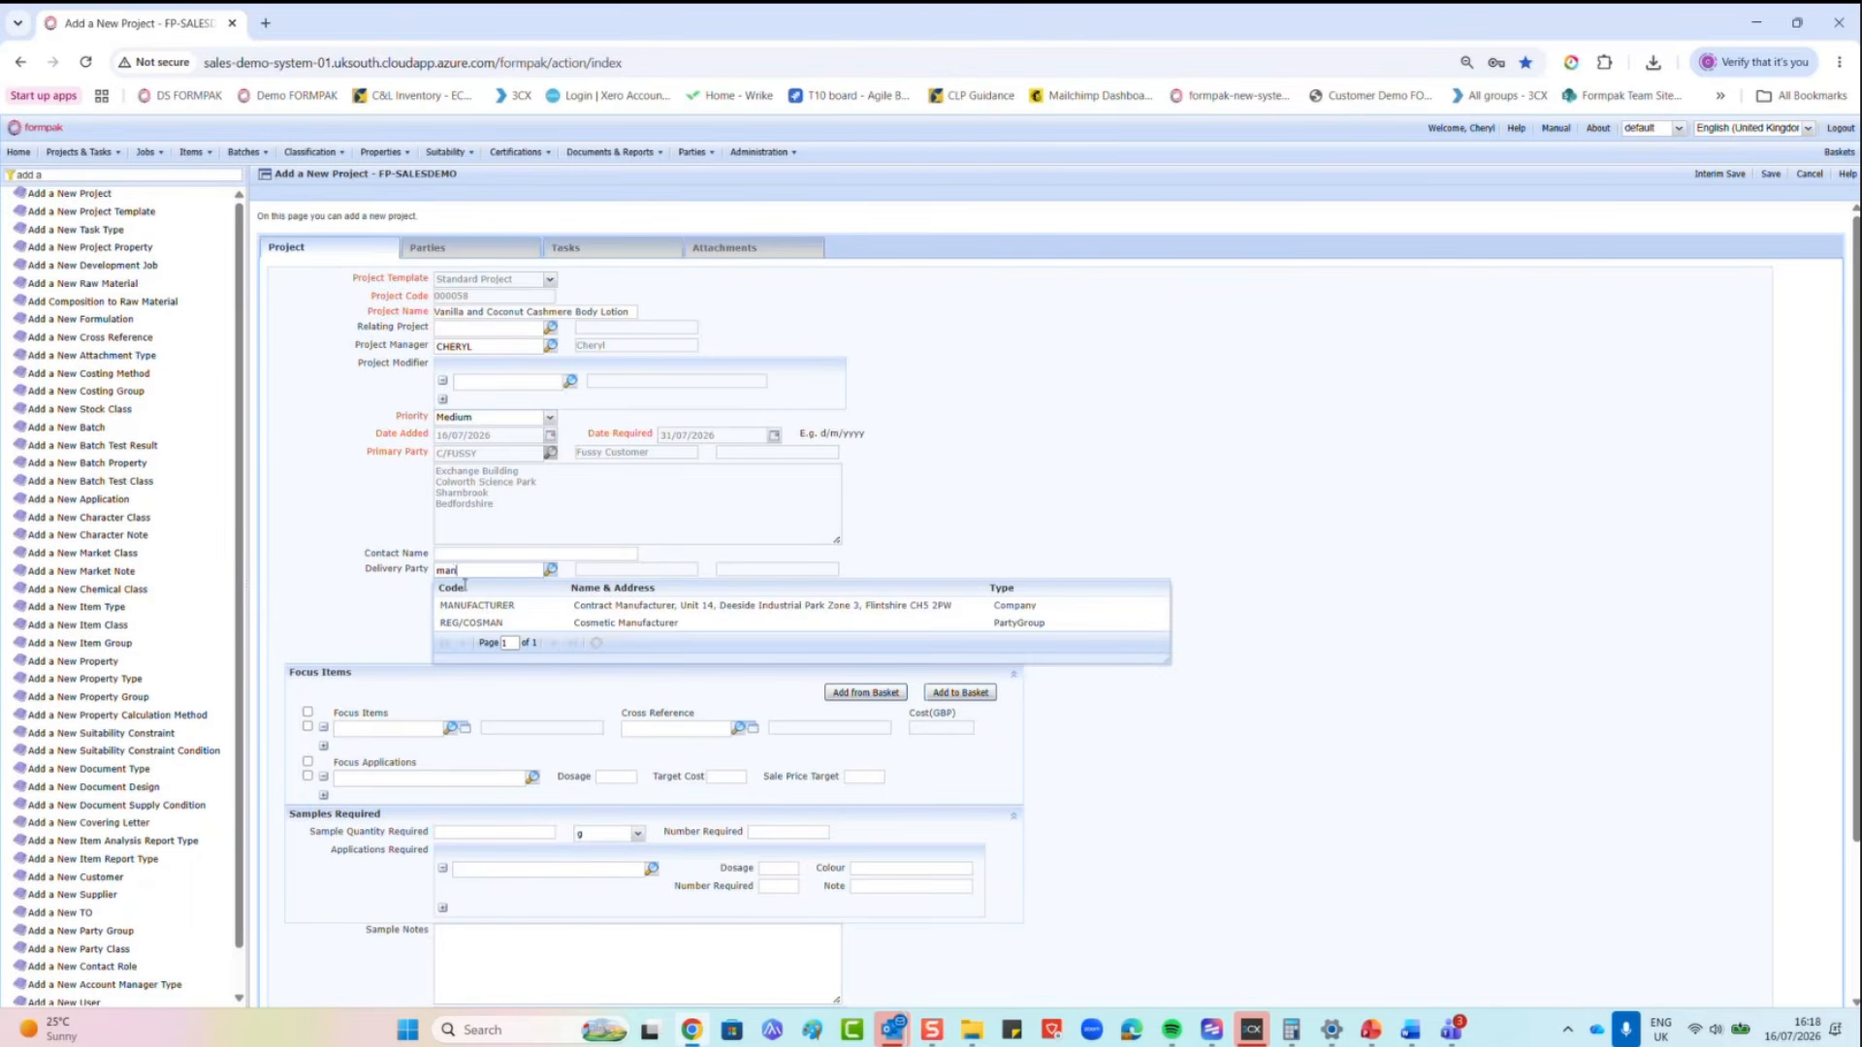
pyautogui.click(460, 604)
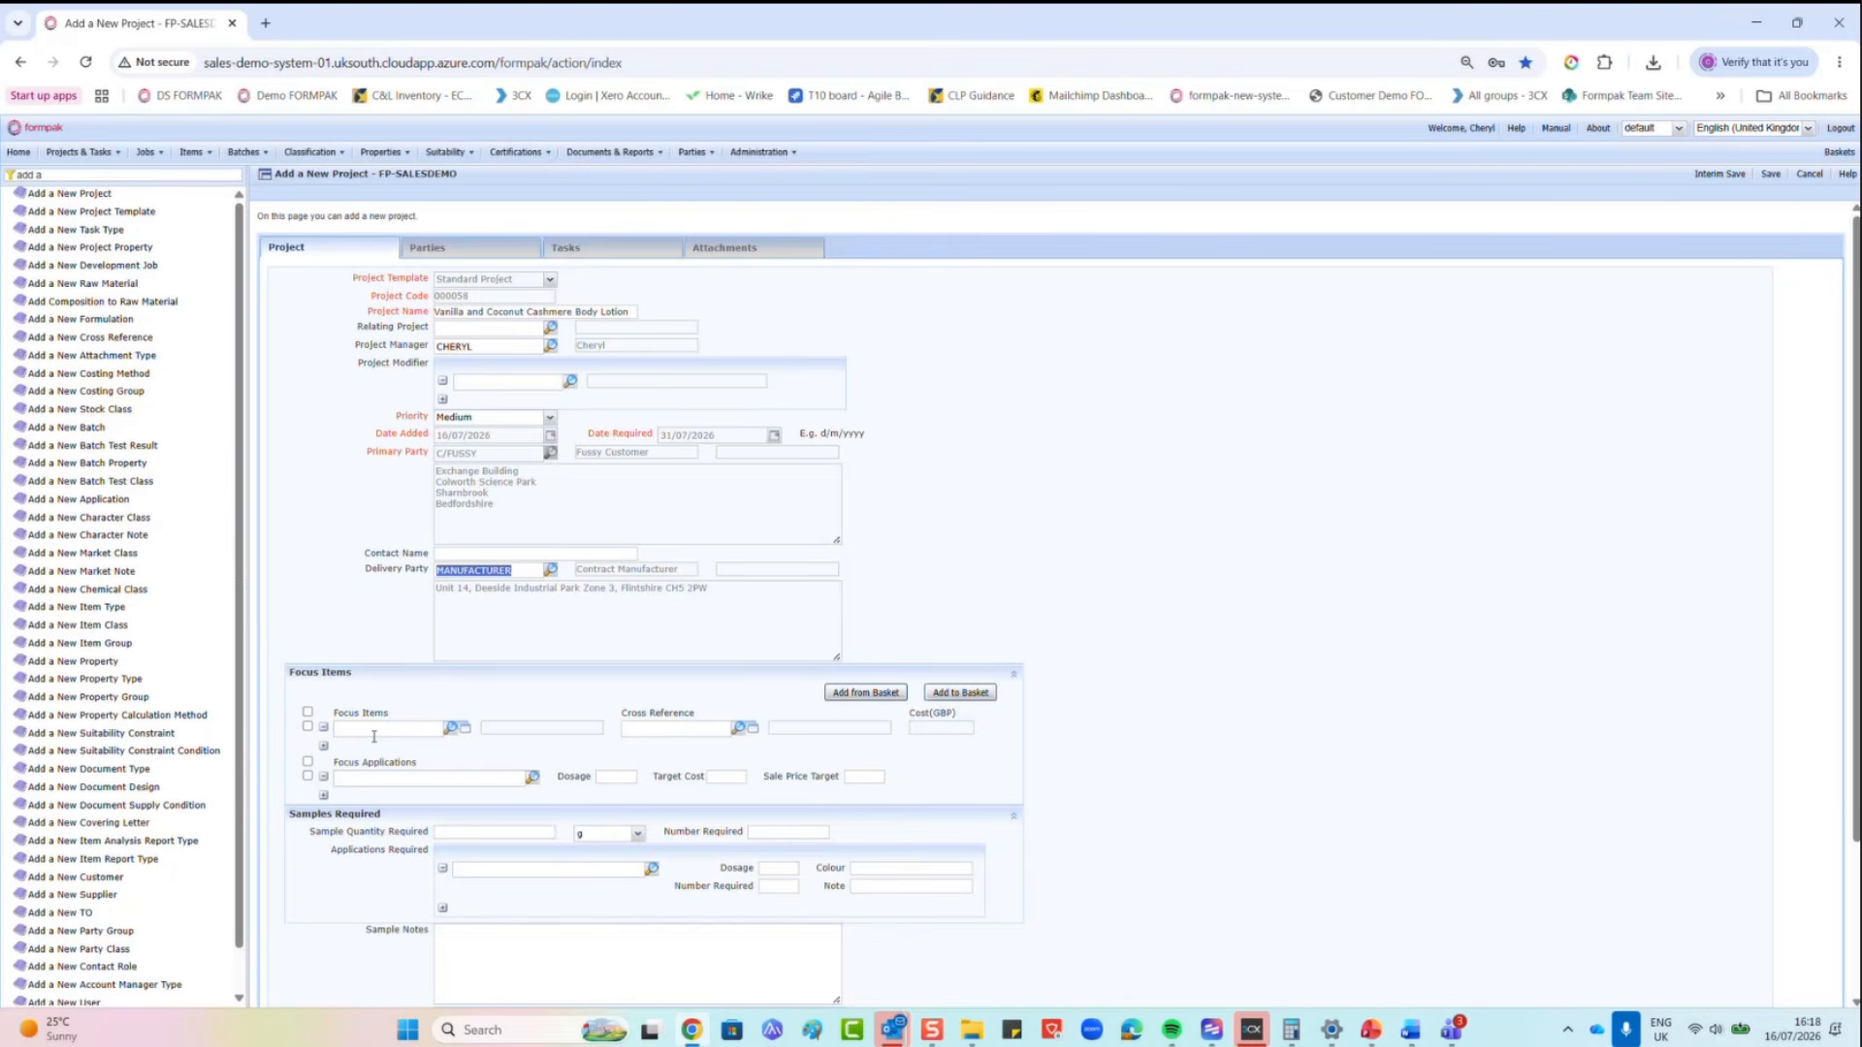
# Step: Set the project's focus application to Body Lotion with a dosage of 1
pyautogui.click(363, 775)
pyautogui.write('ody')
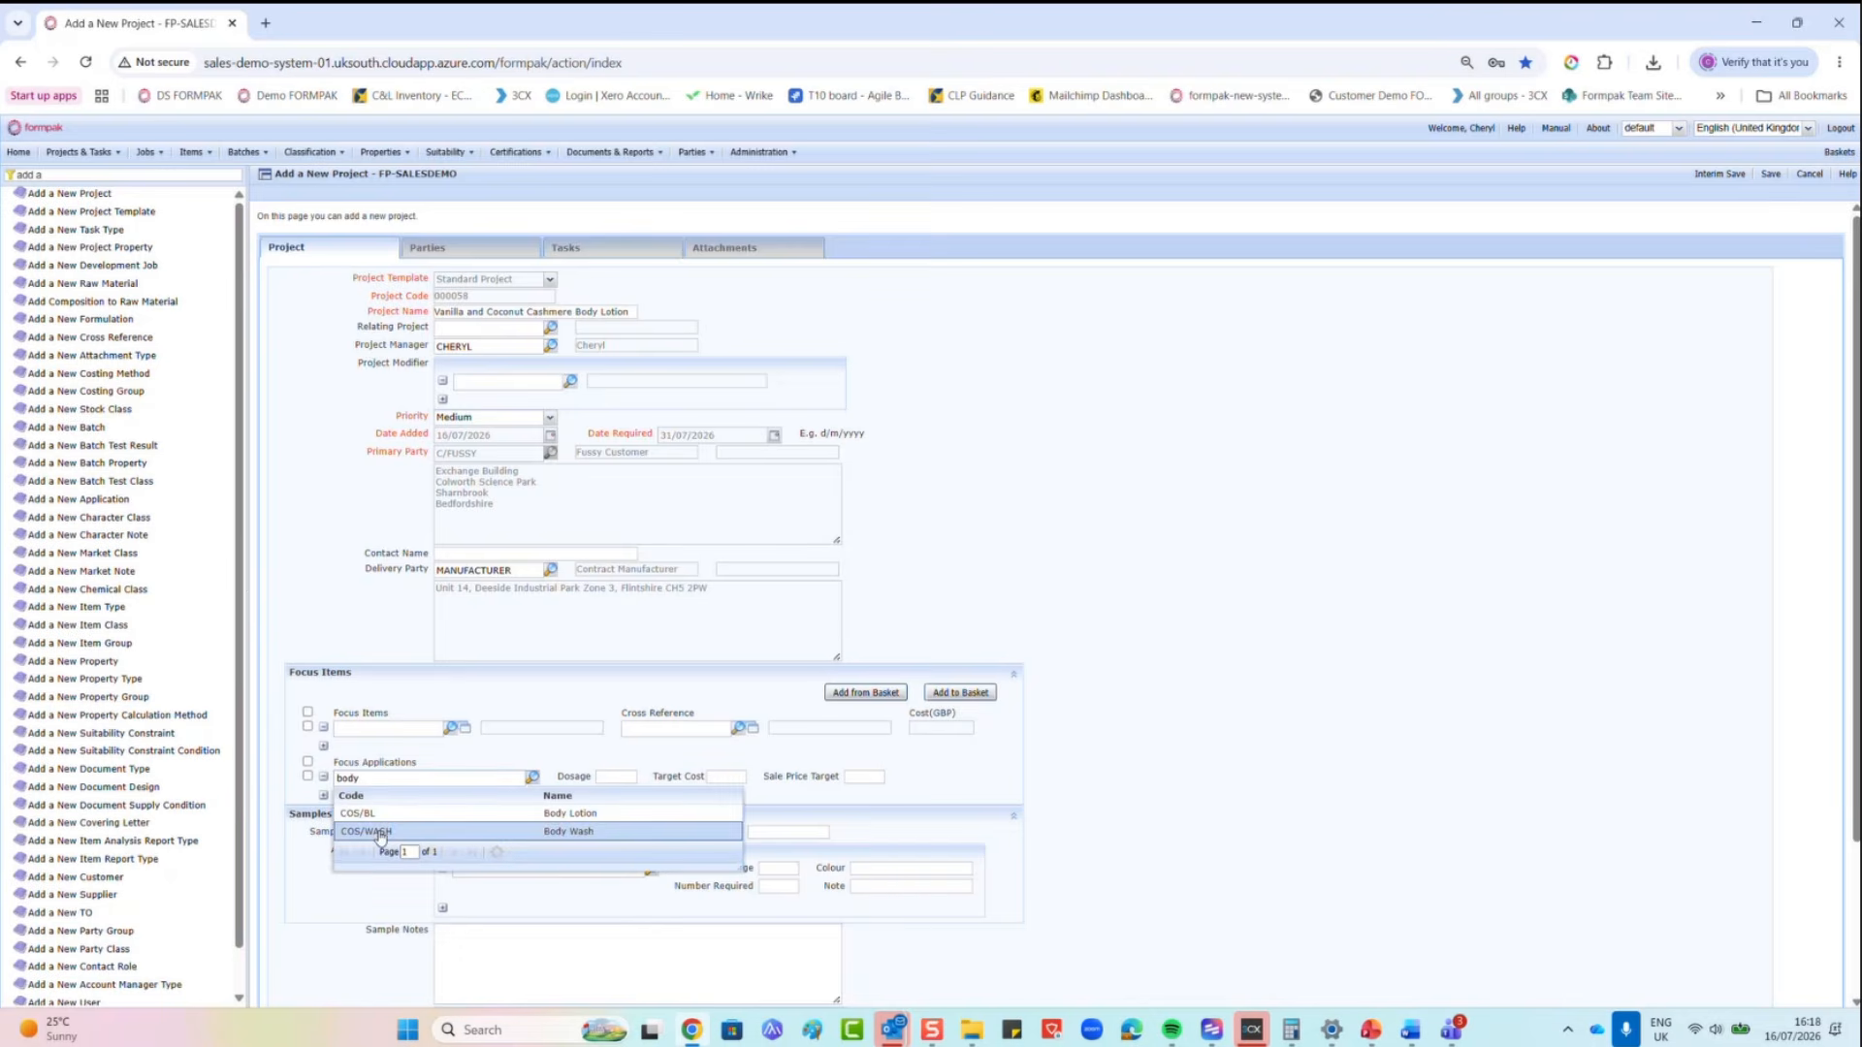
pyautogui.click(380, 831)
pyautogui.click(396, 782)
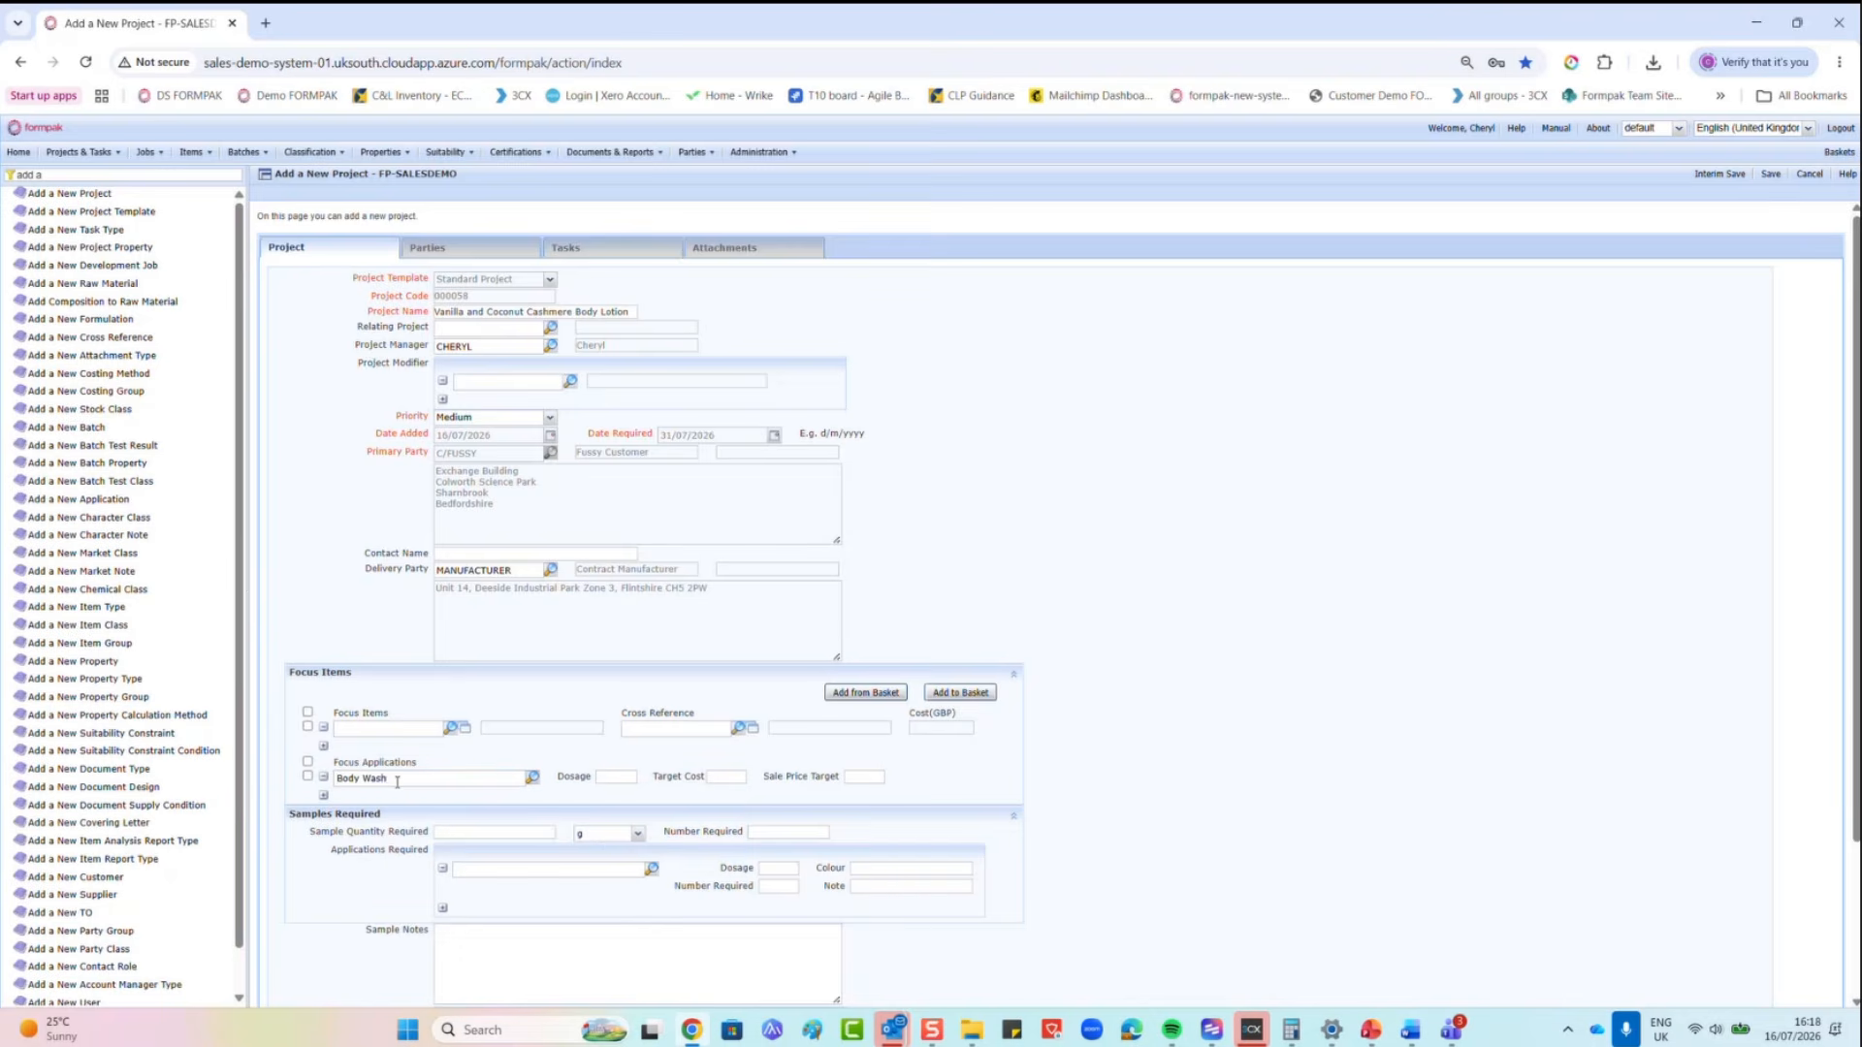
pyautogui.press('BackSpace')
pyautogui.press('BackSpace')
pyautogui.press('BackSpace')
pyautogui.press('BackSpace')
pyautogui.press('BackSpace')
pyautogui.write('l')
pyautogui.click(399, 814)
pyautogui.click(624, 778)
# Step: Set the sample quantity required to 100 g and the number of samples required to 1
pyautogui.scroll(-2, 716, 815)
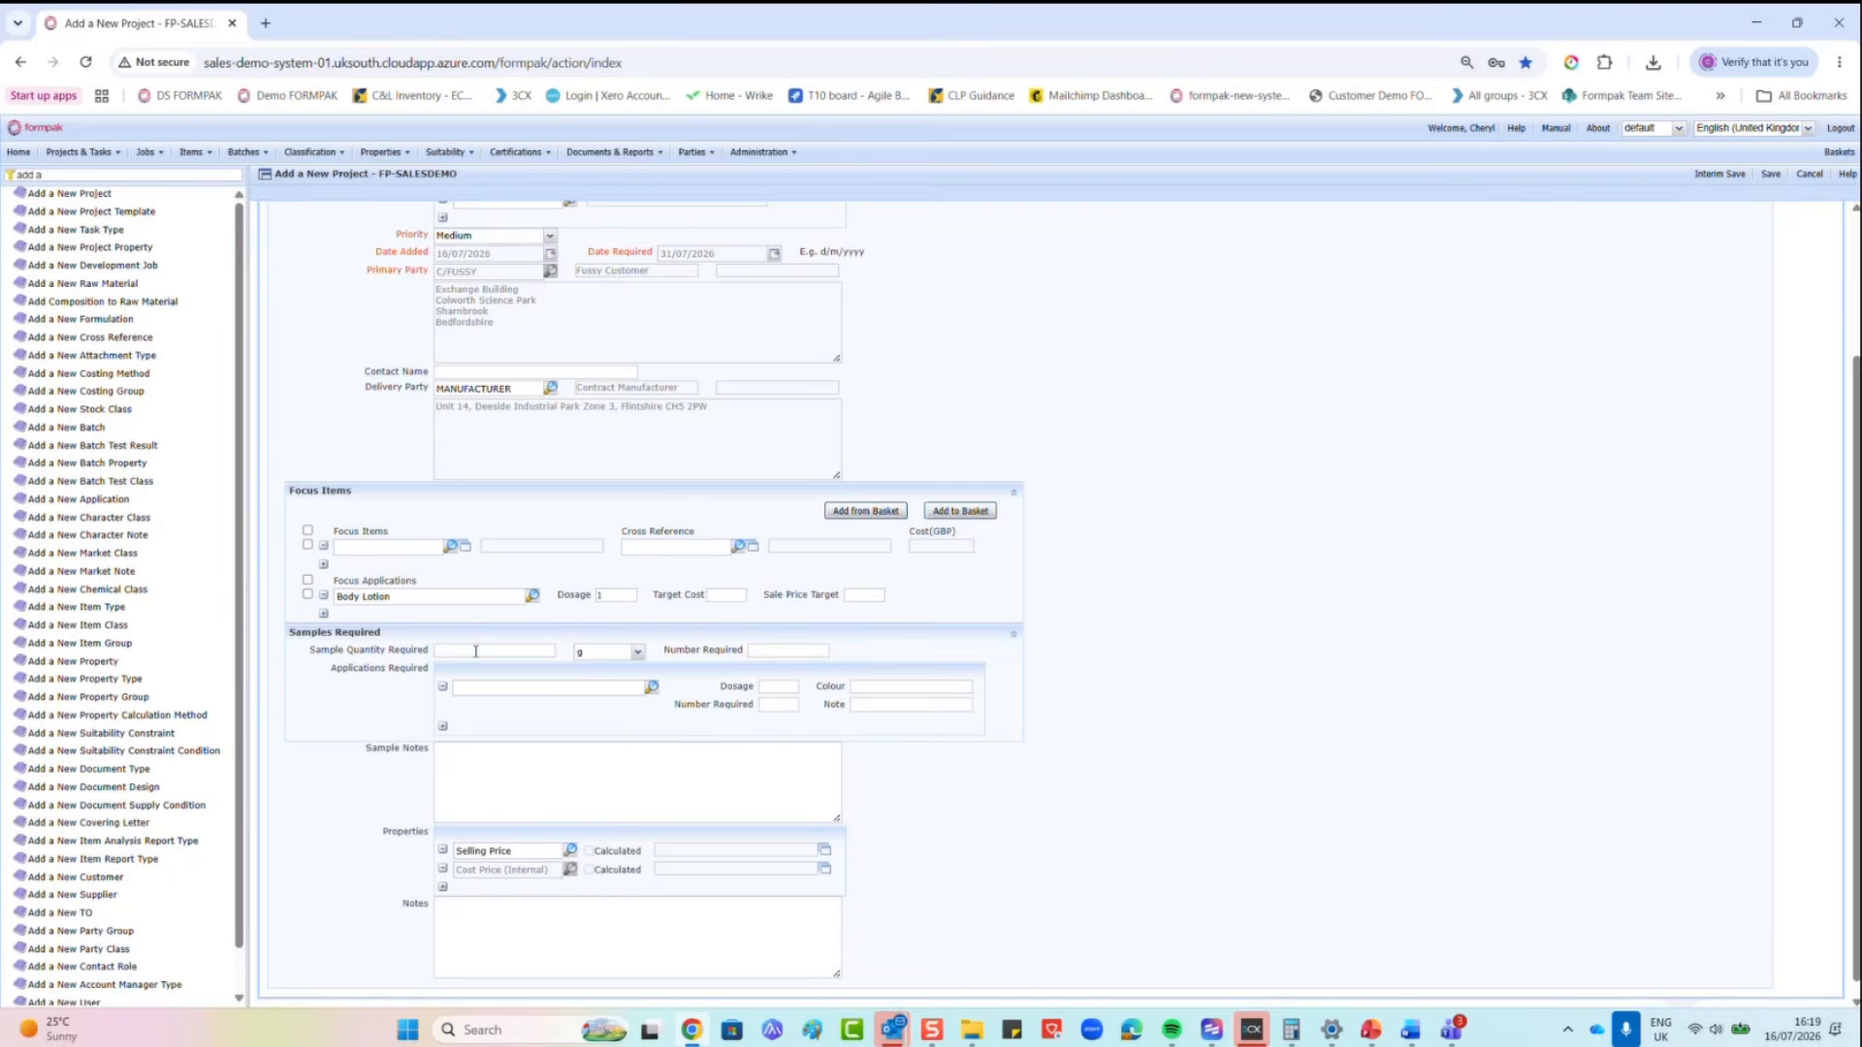
pyautogui.write('100')
pyautogui.click(768, 654)
# Step: Add Body Lotion as the required sample application, with dosage 1 and number required 1
pyautogui.click(504, 689)
pyautogui.write('body')
pyautogui.click(514, 722)
pyautogui.click(777, 691)
pyautogui.click(782, 705)
# Step: Enter the sample note "customer requires samples of neat oil and also in application"
pyautogui.click(524, 756)
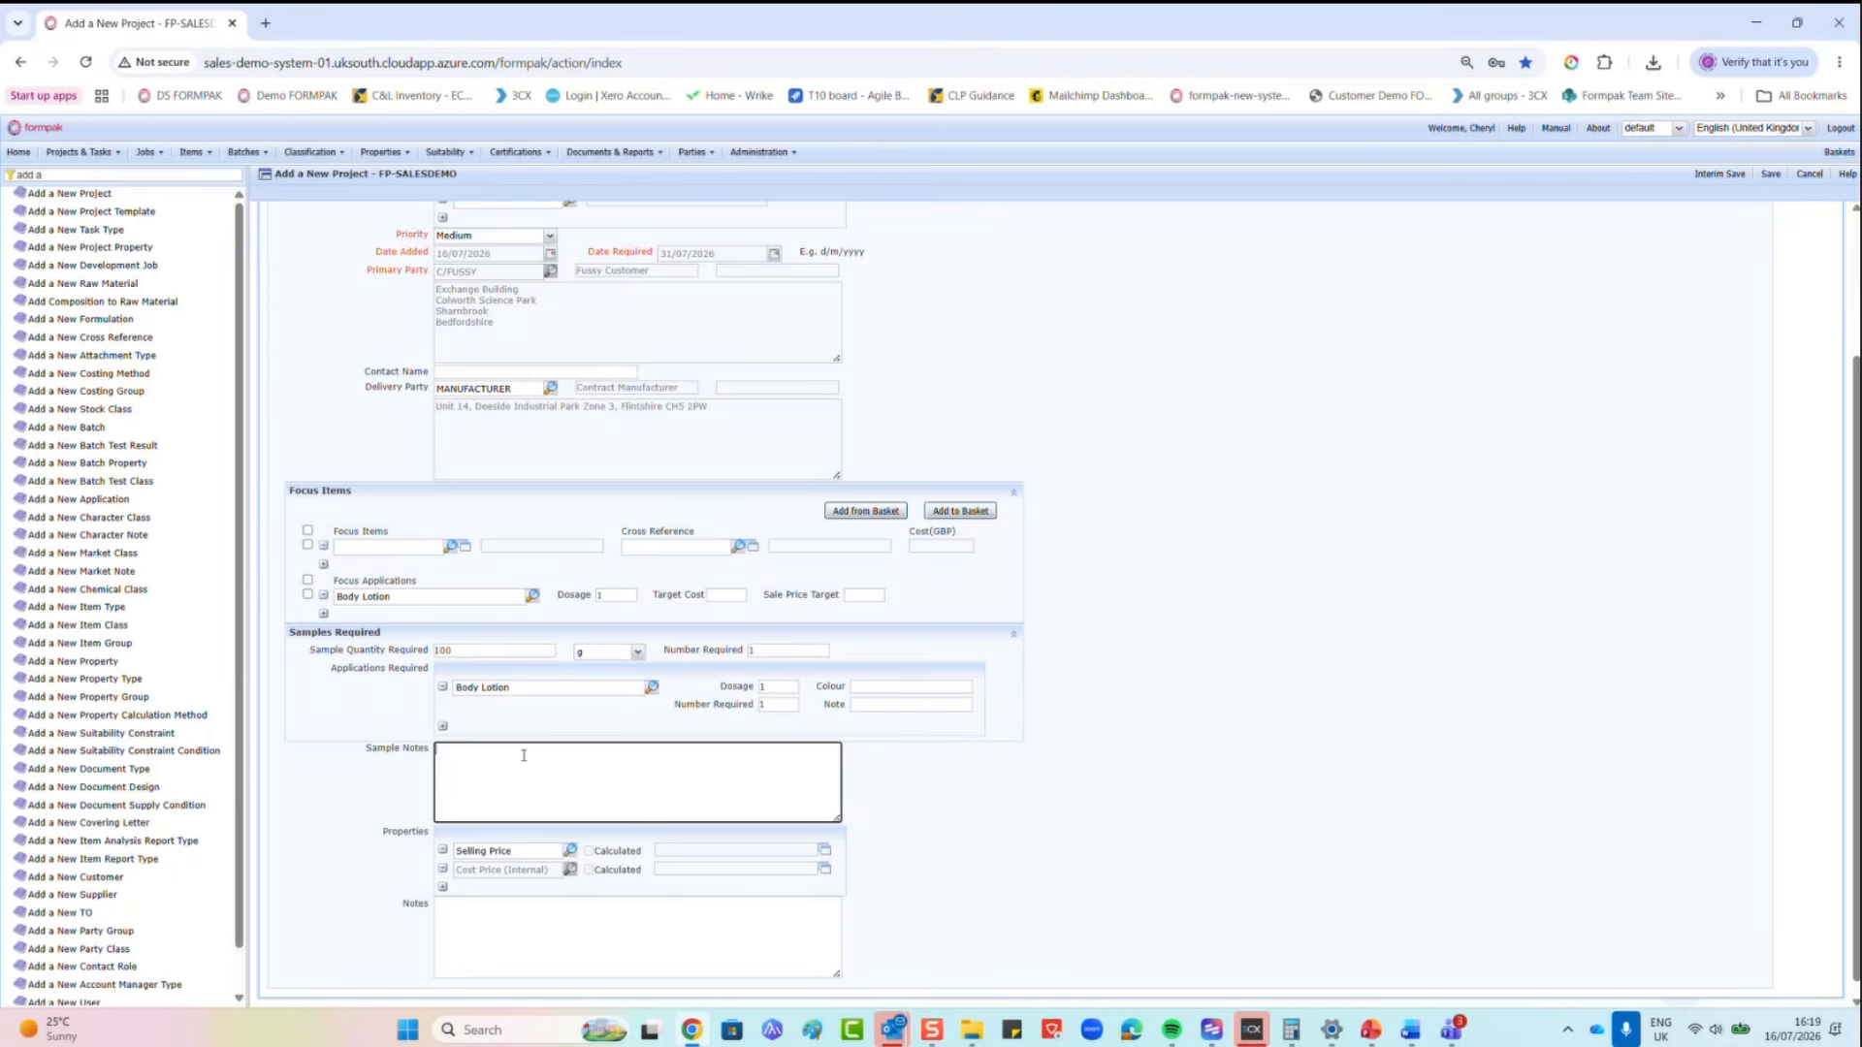
pyautogui.write('customer requires samples of neat oil and also in appli')
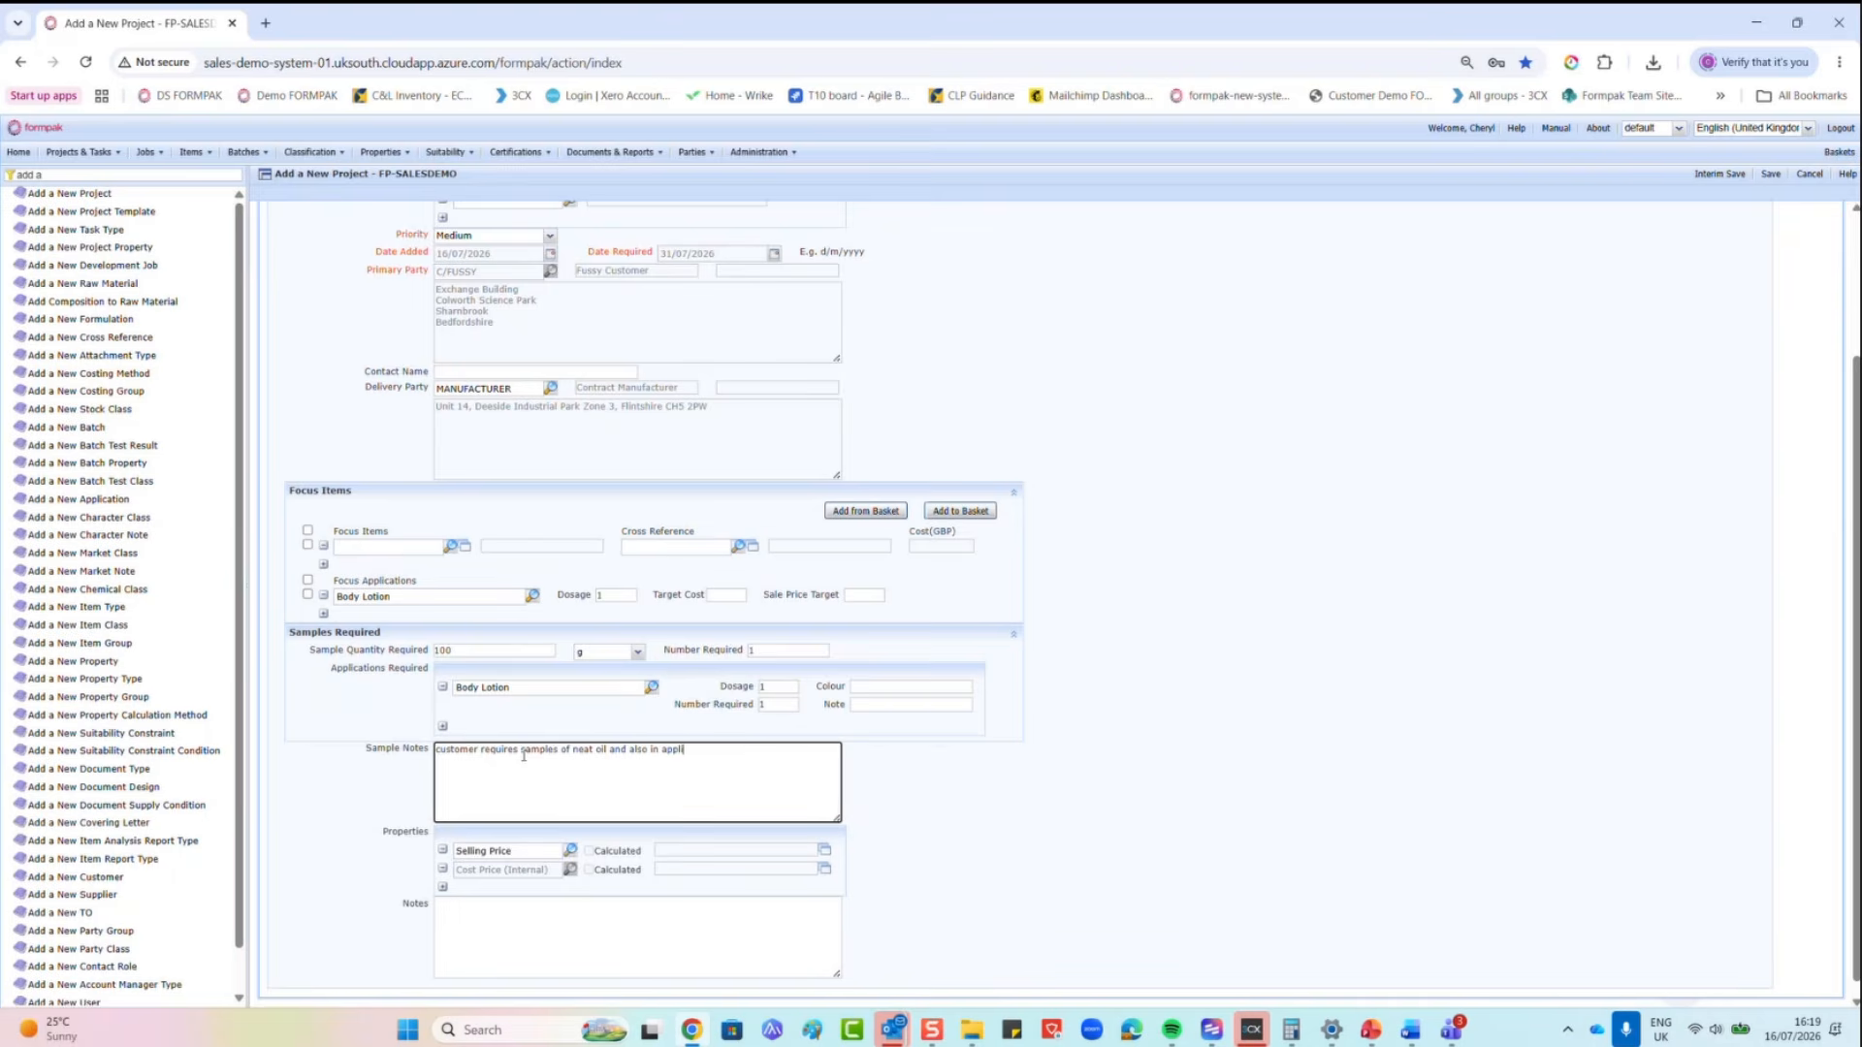
pyautogui.write('ca')
pyautogui.scroll(-1, 539, 769)
pyautogui.write('tio')
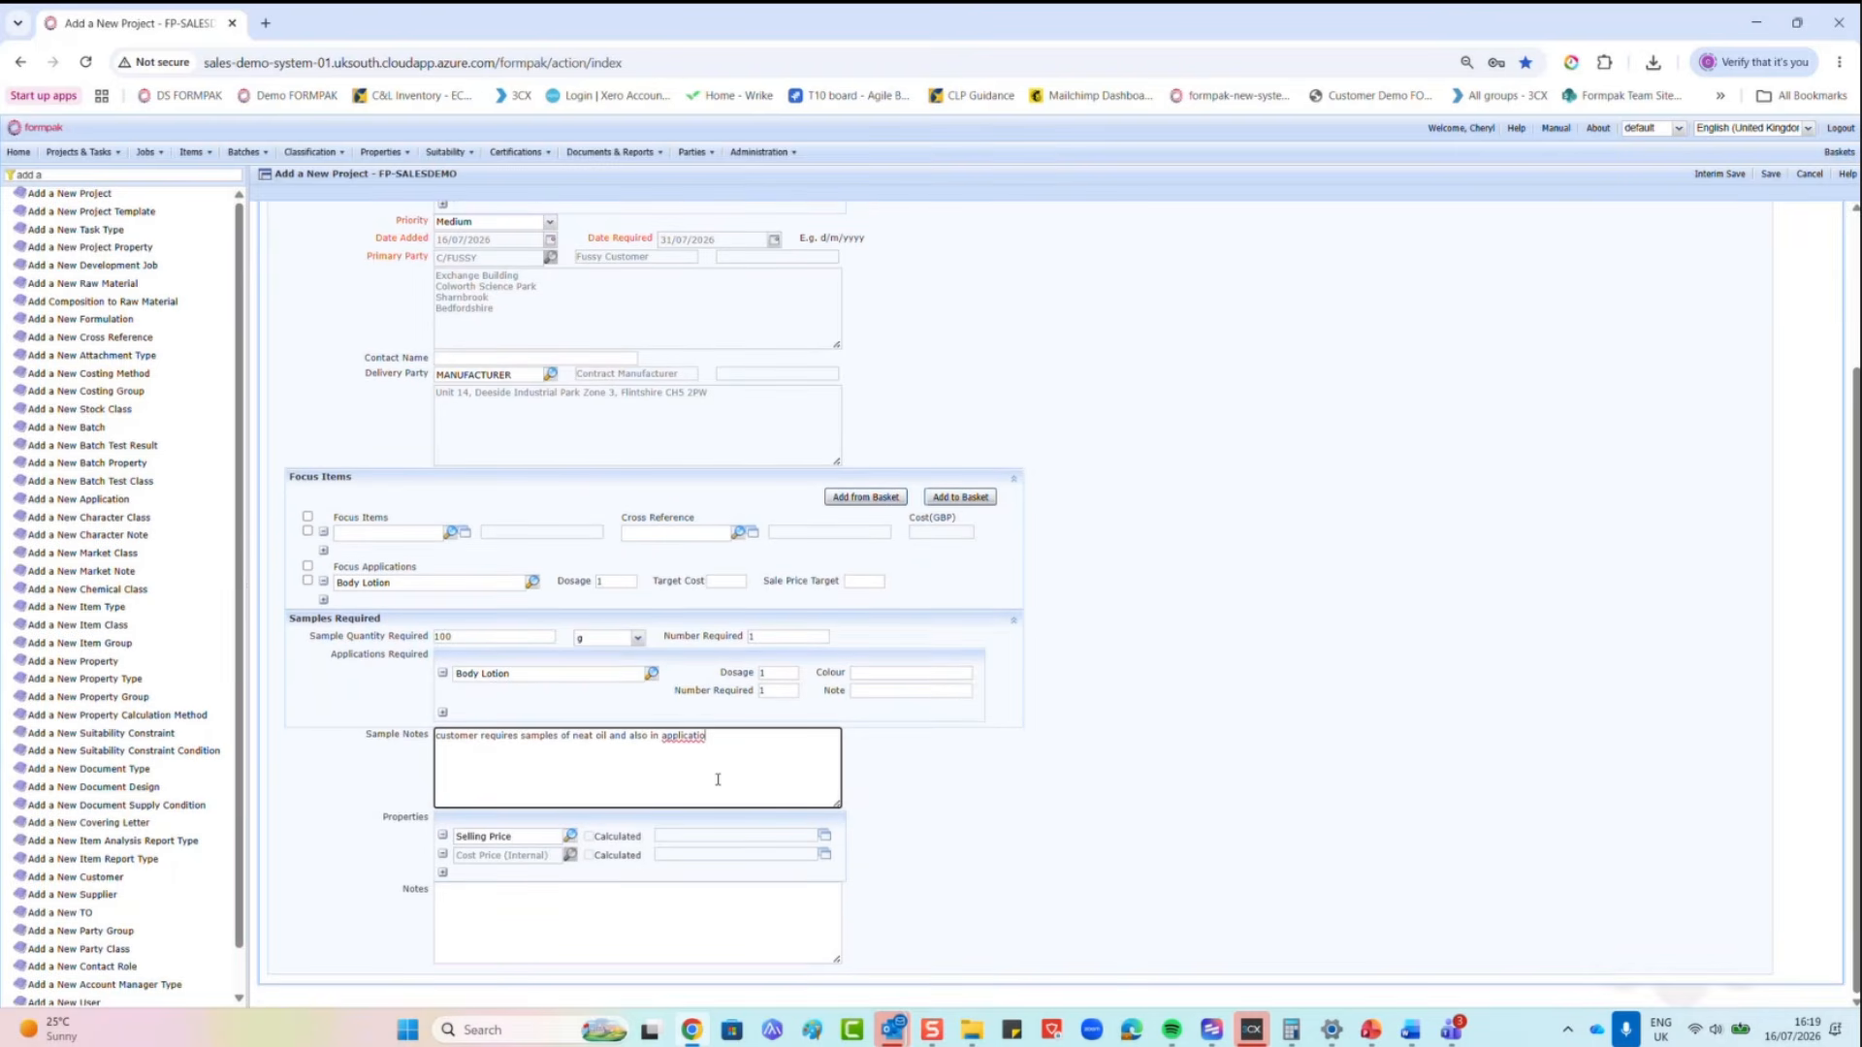
pyautogui.write('n')
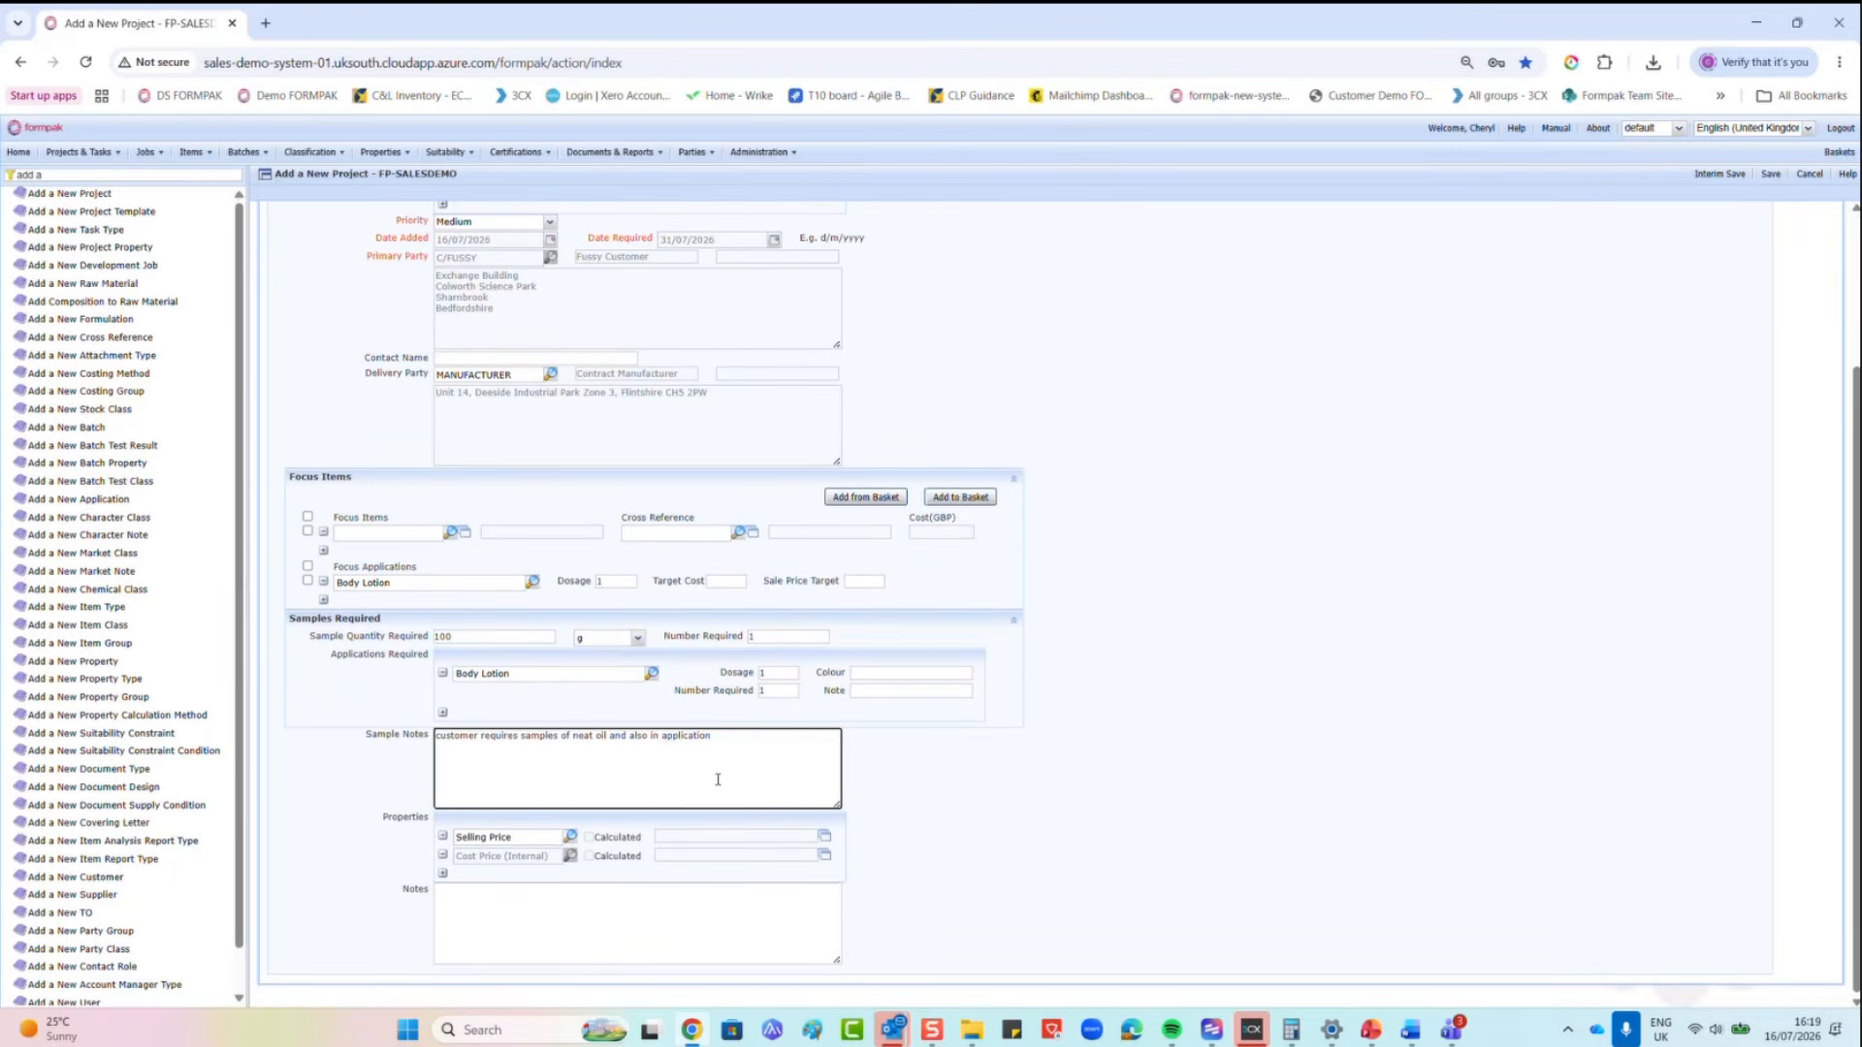
# Step: Give the Selling Price property a value of 10 GBP
pyautogui.click(824, 836)
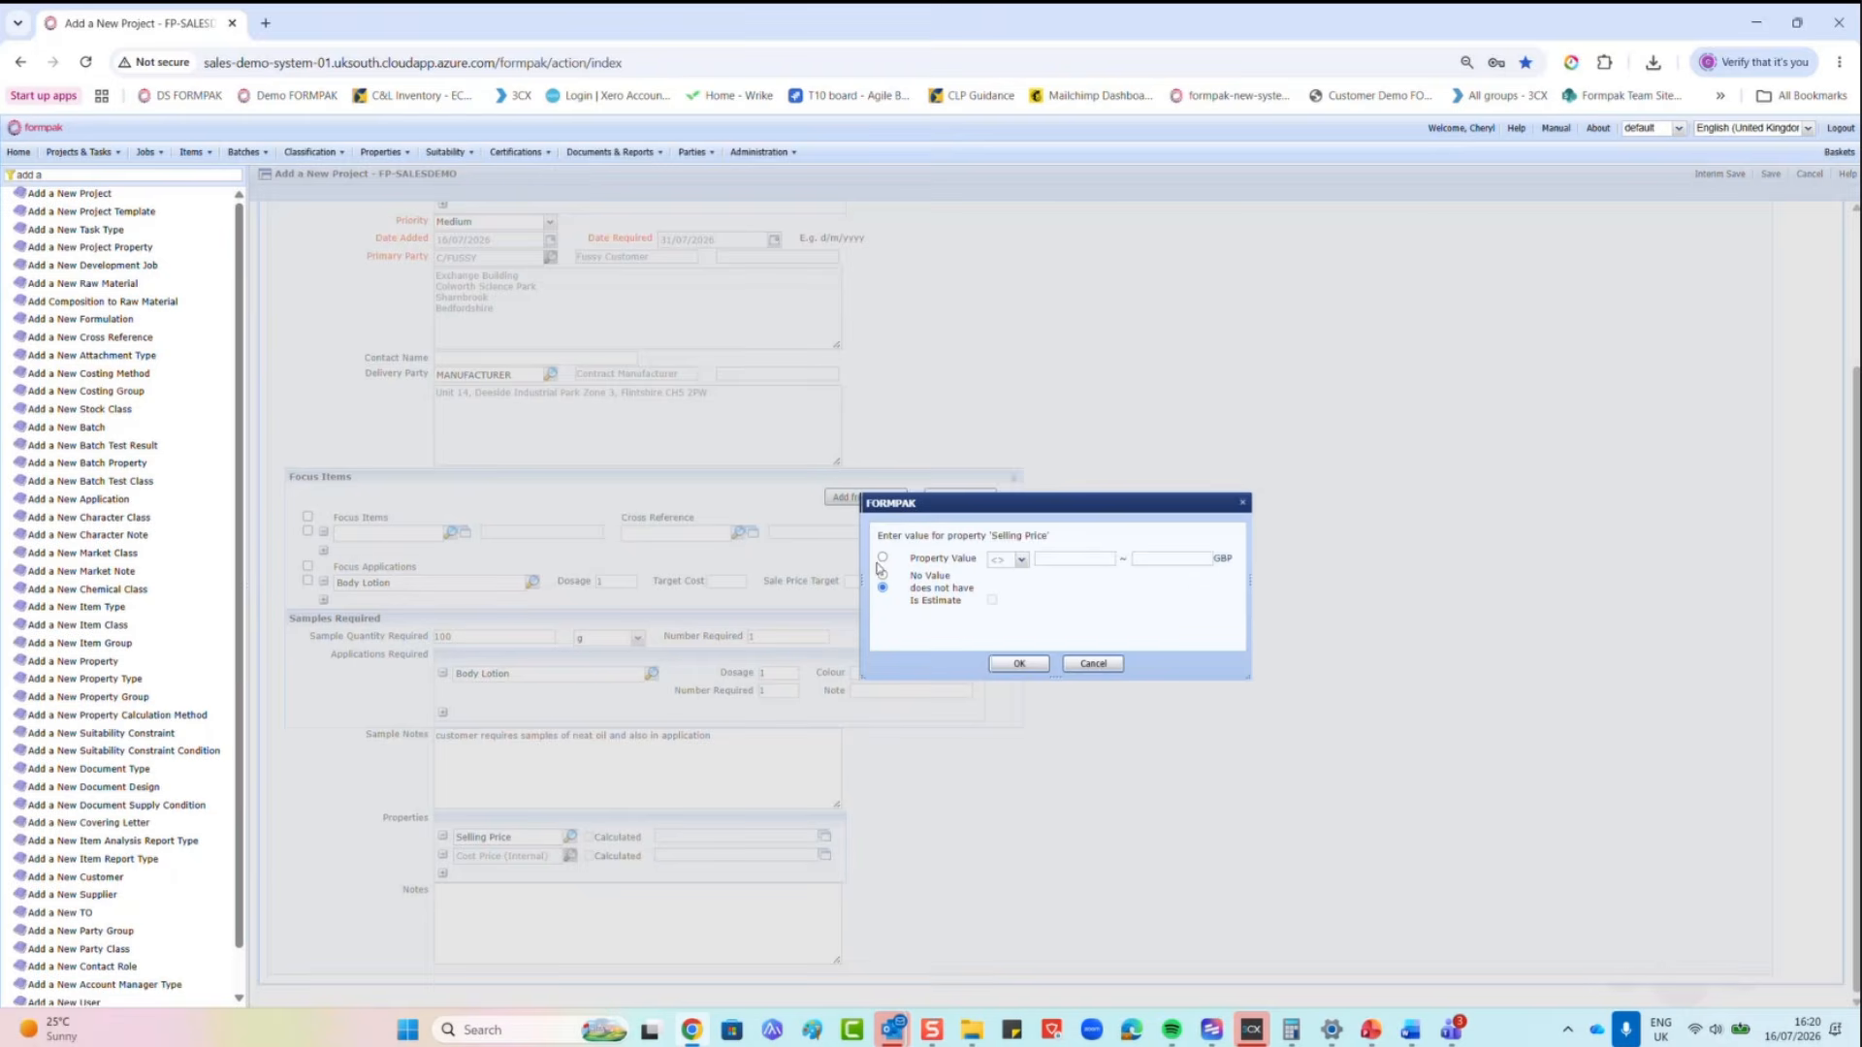
pyautogui.click(882, 559)
pyautogui.click(1047, 564)
pyautogui.write('10')
pyautogui.click(1019, 663)
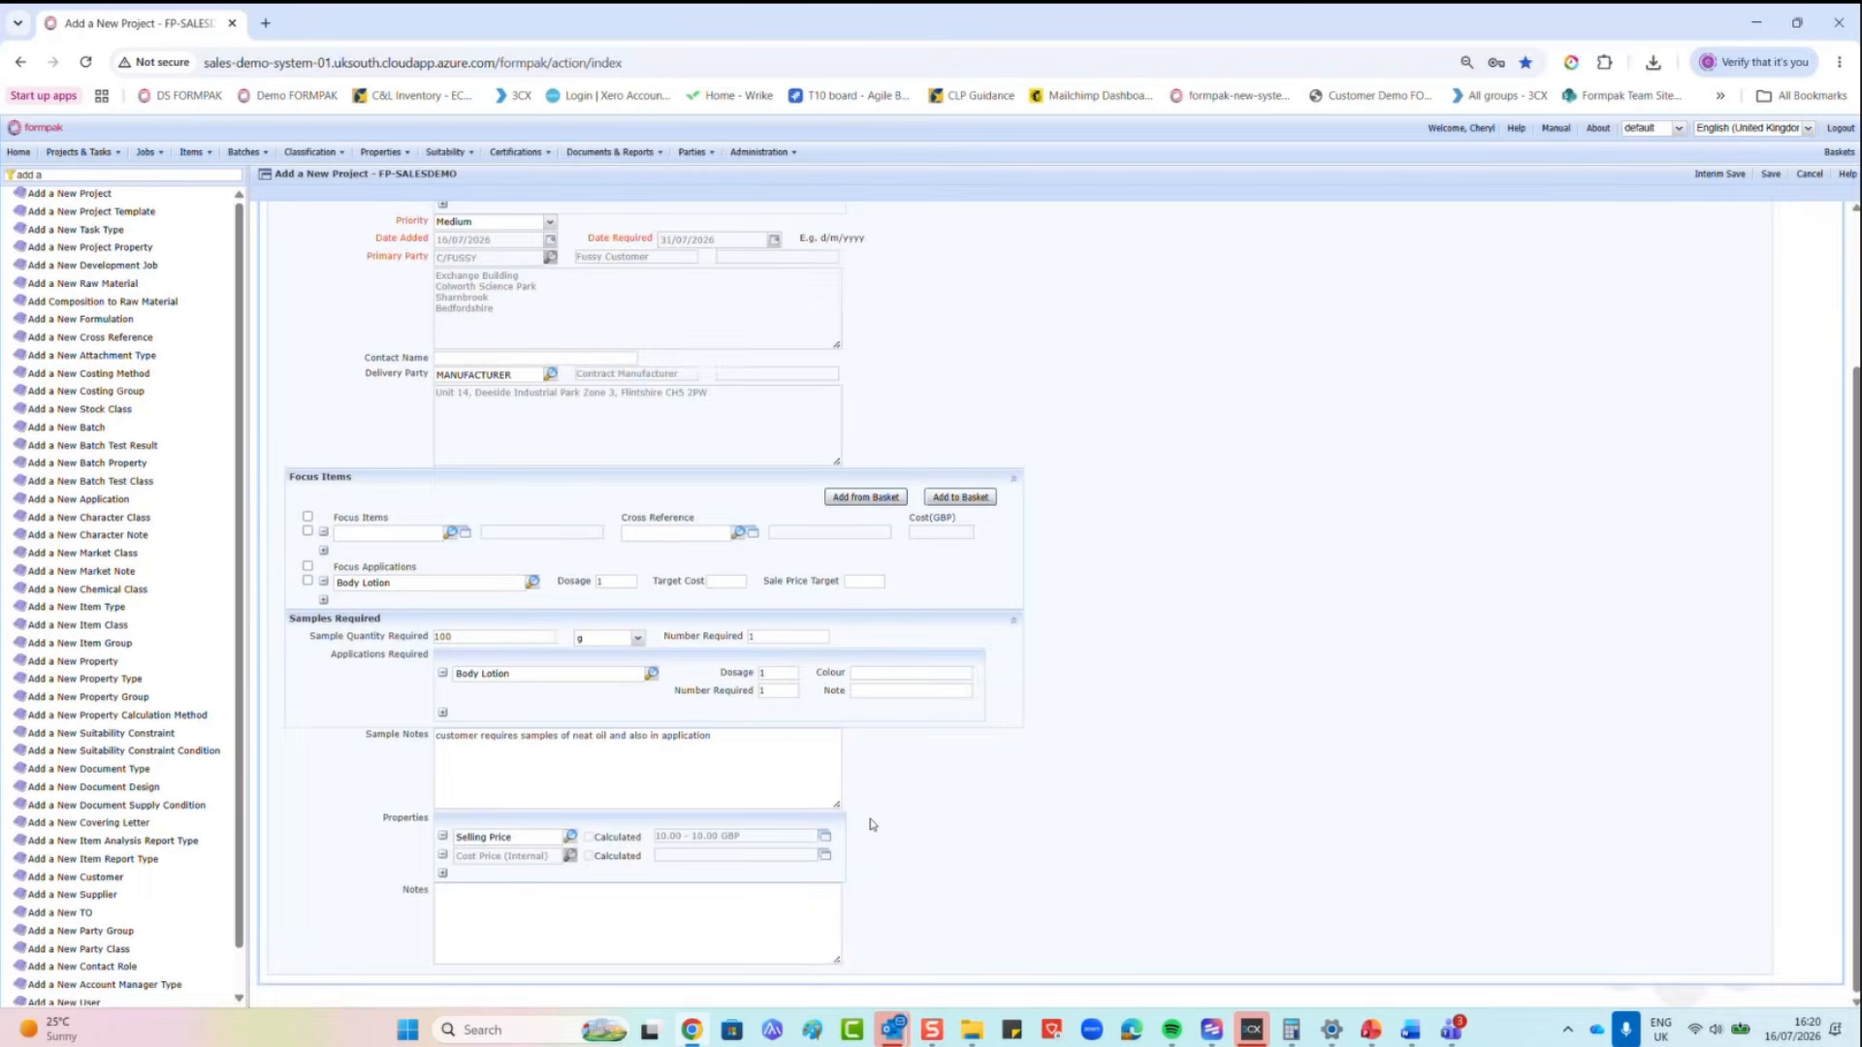
# Step: Give the Cost Price (Internal) property a value of 5 GBP
pyautogui.click(824, 855)
pyautogui.click(882, 558)
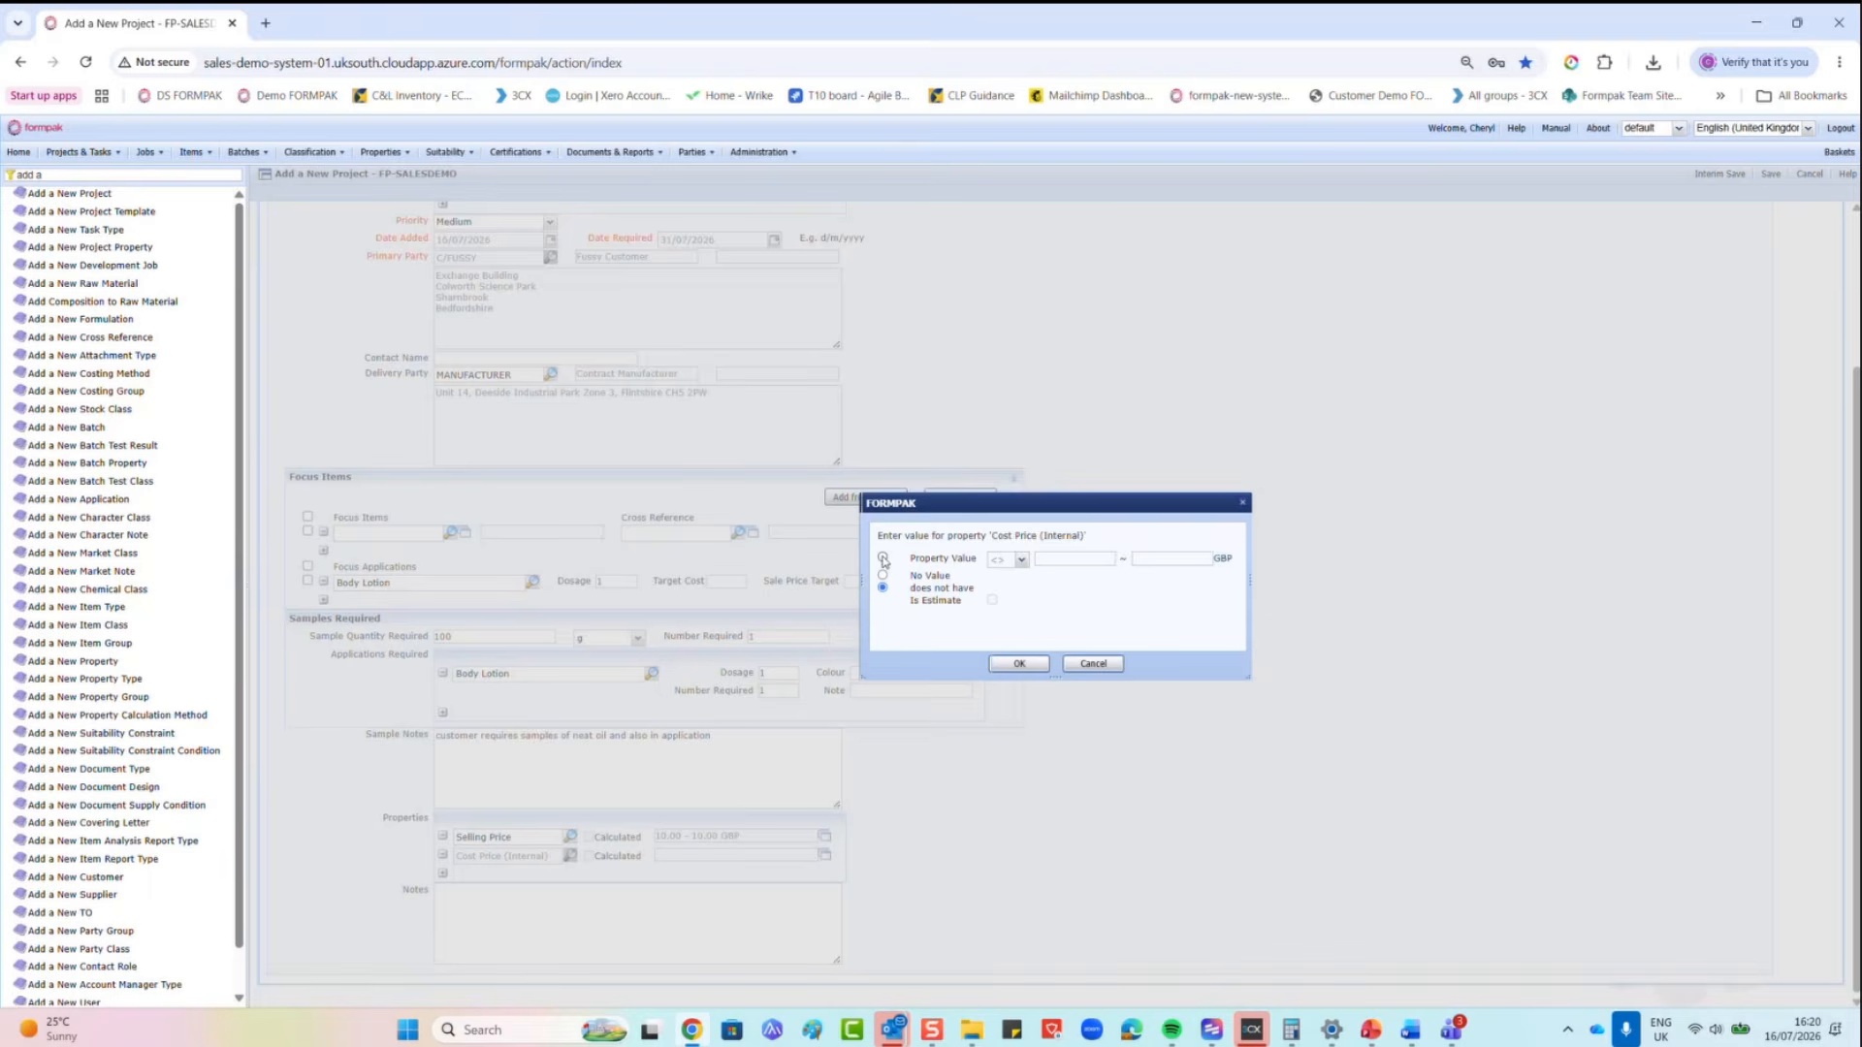
pyautogui.click(1066, 563)
pyautogui.click(1024, 667)
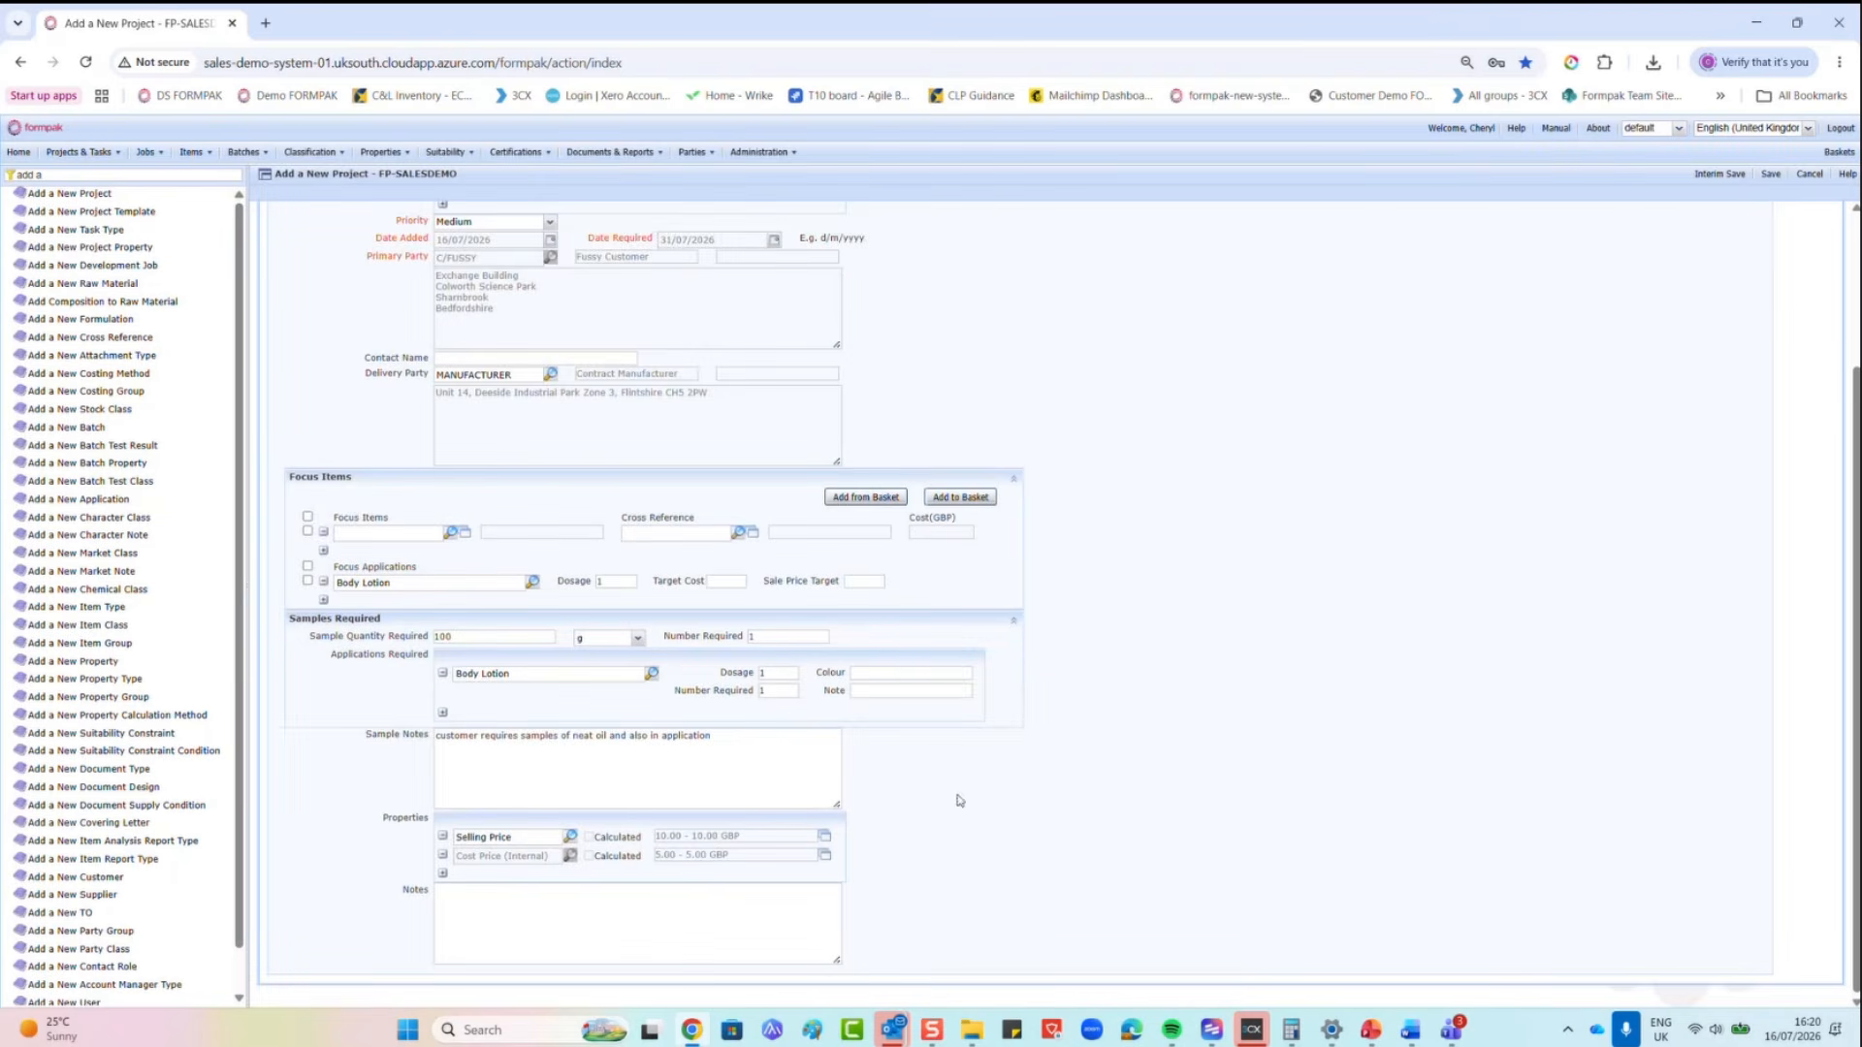
# Step: Enter the project note "Customer requires fresh fragrance with notes of coconut and vanilla please review existing library and devlop ne formuation"
pyautogui.click(505, 900)
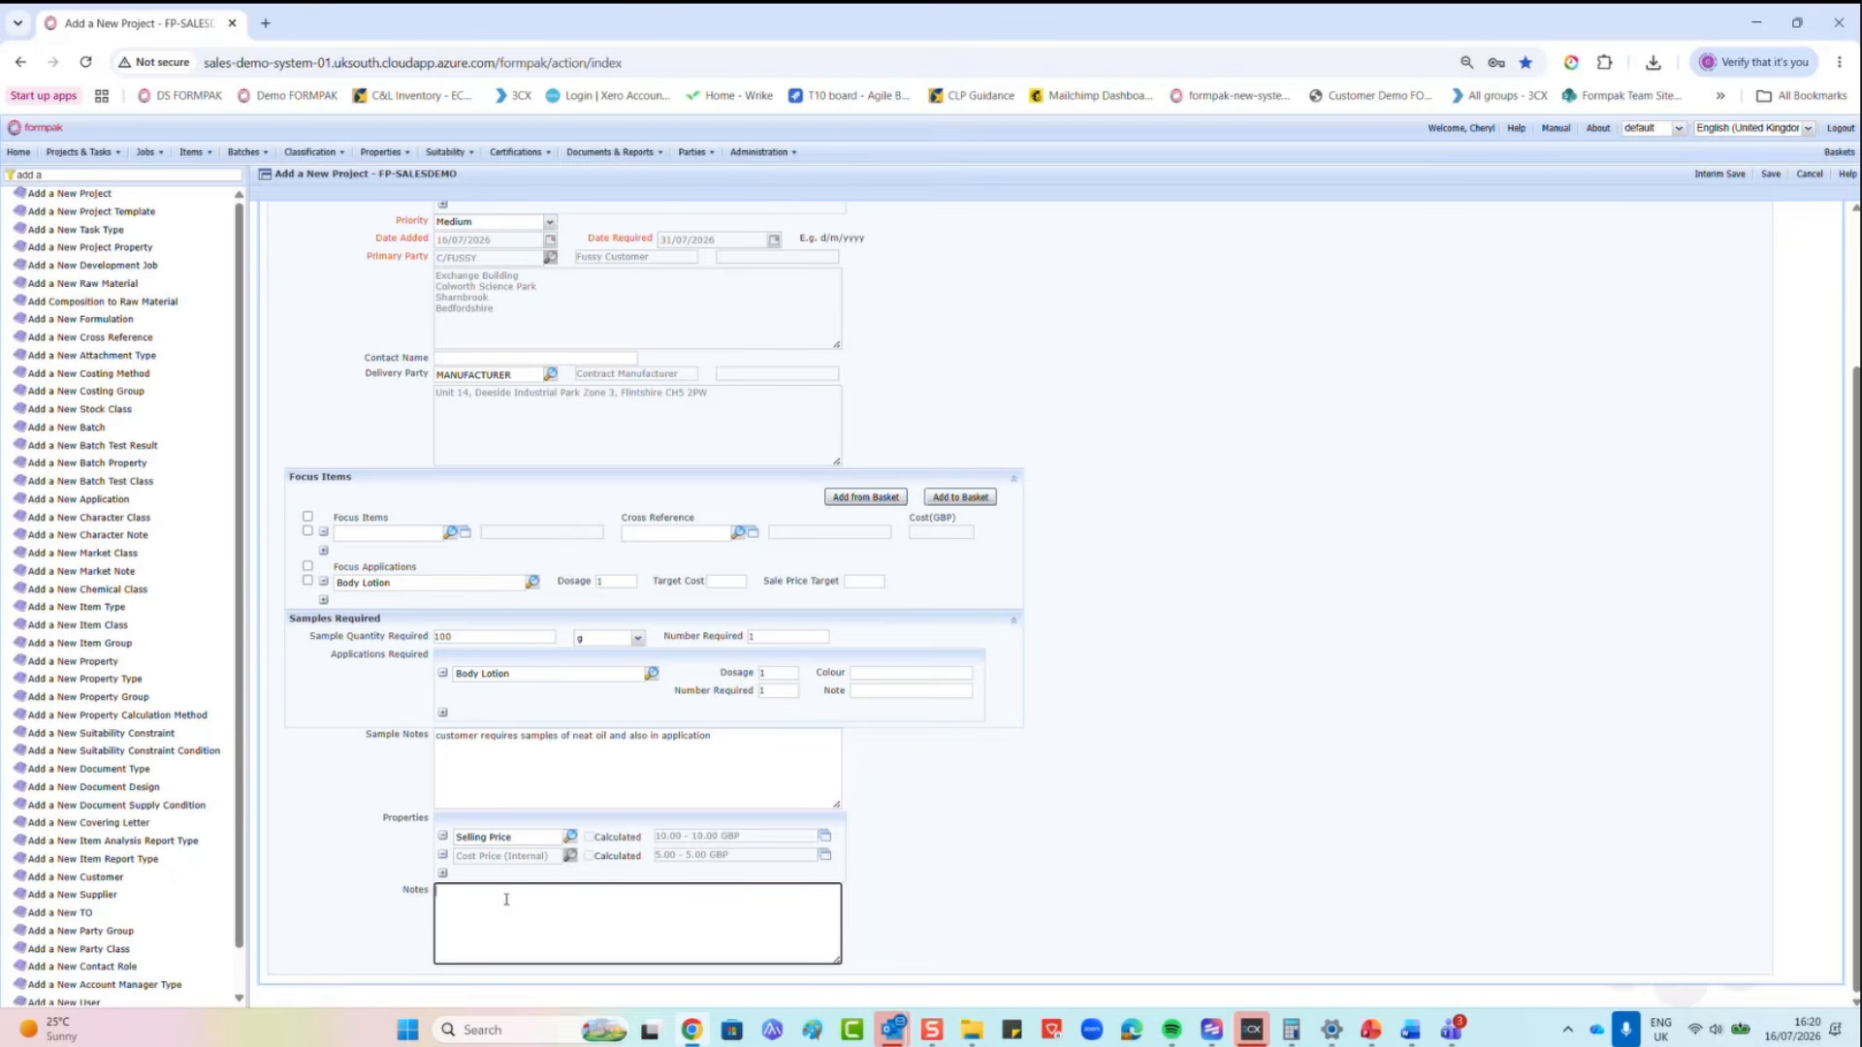
pyautogui.write('Customer requires fresh fragrance with notes of coconut and va')
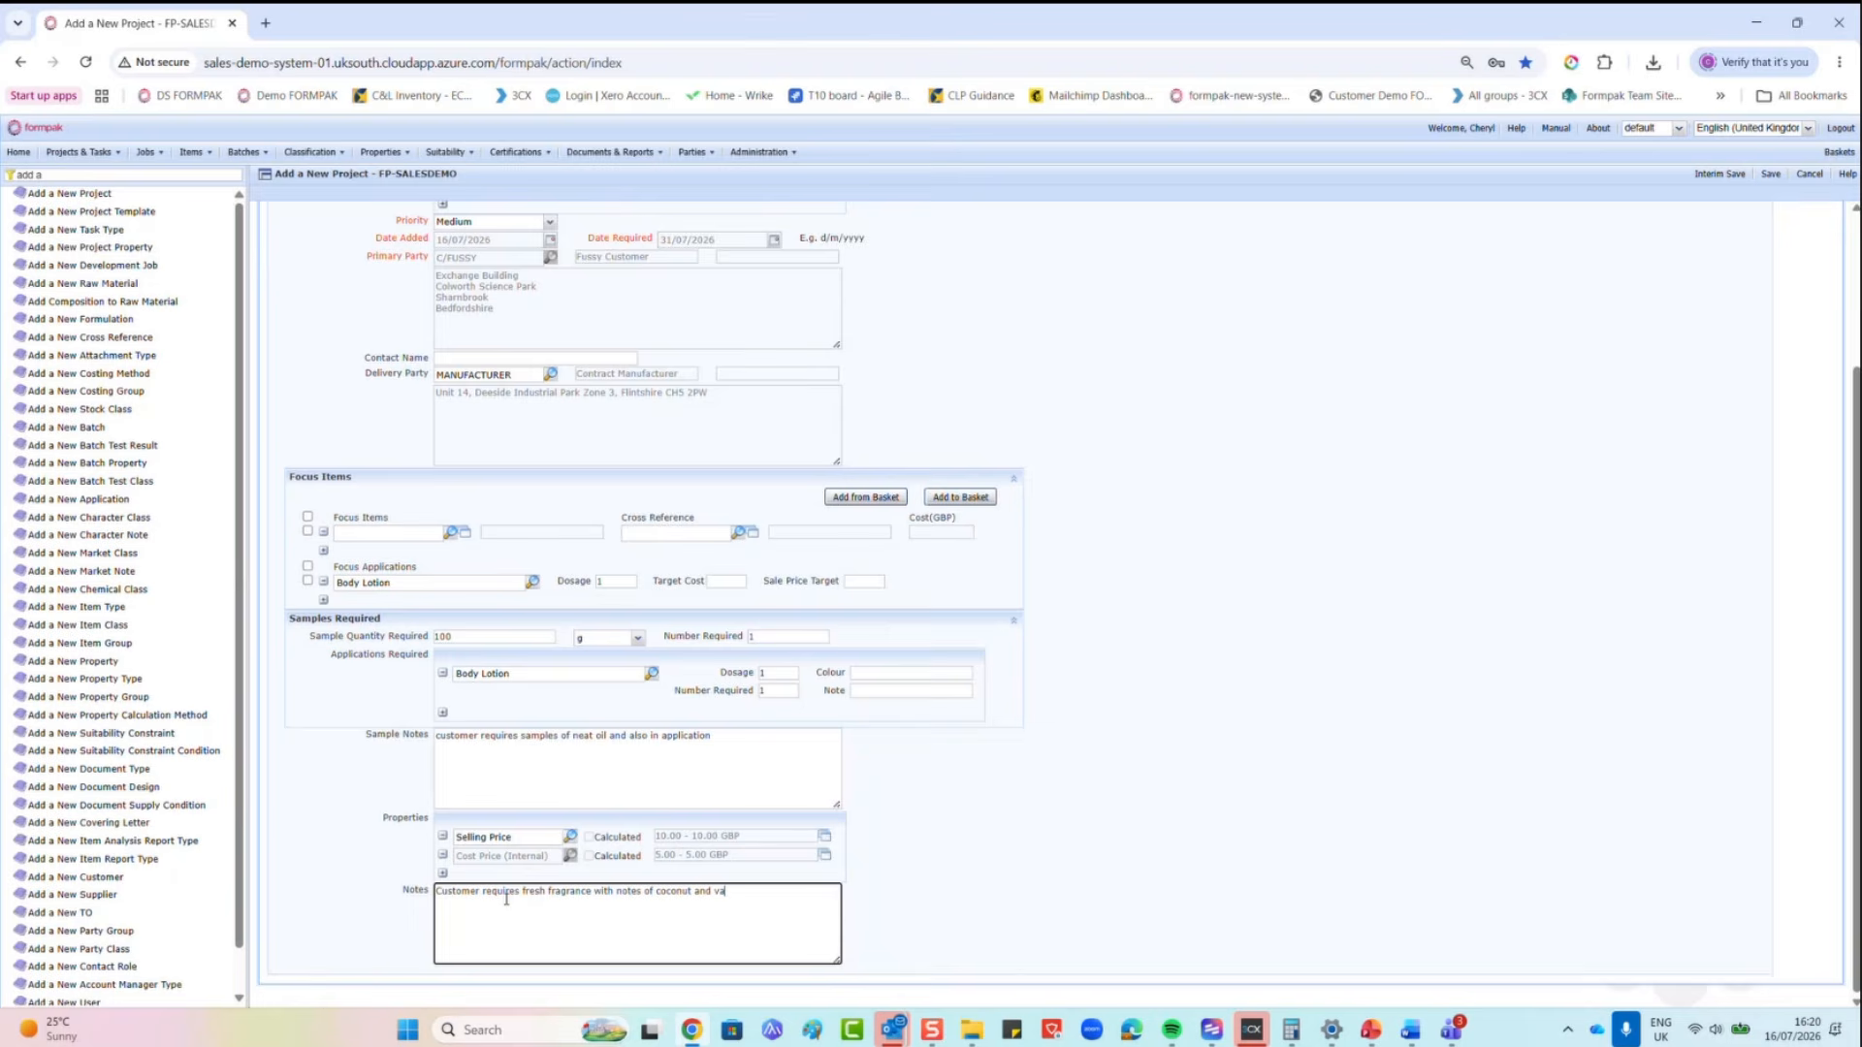
pyautogui.write('nilla')
pyautogui.write(' plea')
pyautogui.write('se review e')
pyautogui.write('xisting ')
pyautogui.write('library.')
pyautogui.write(' and devlop ne')
pyautogui.write(' f')
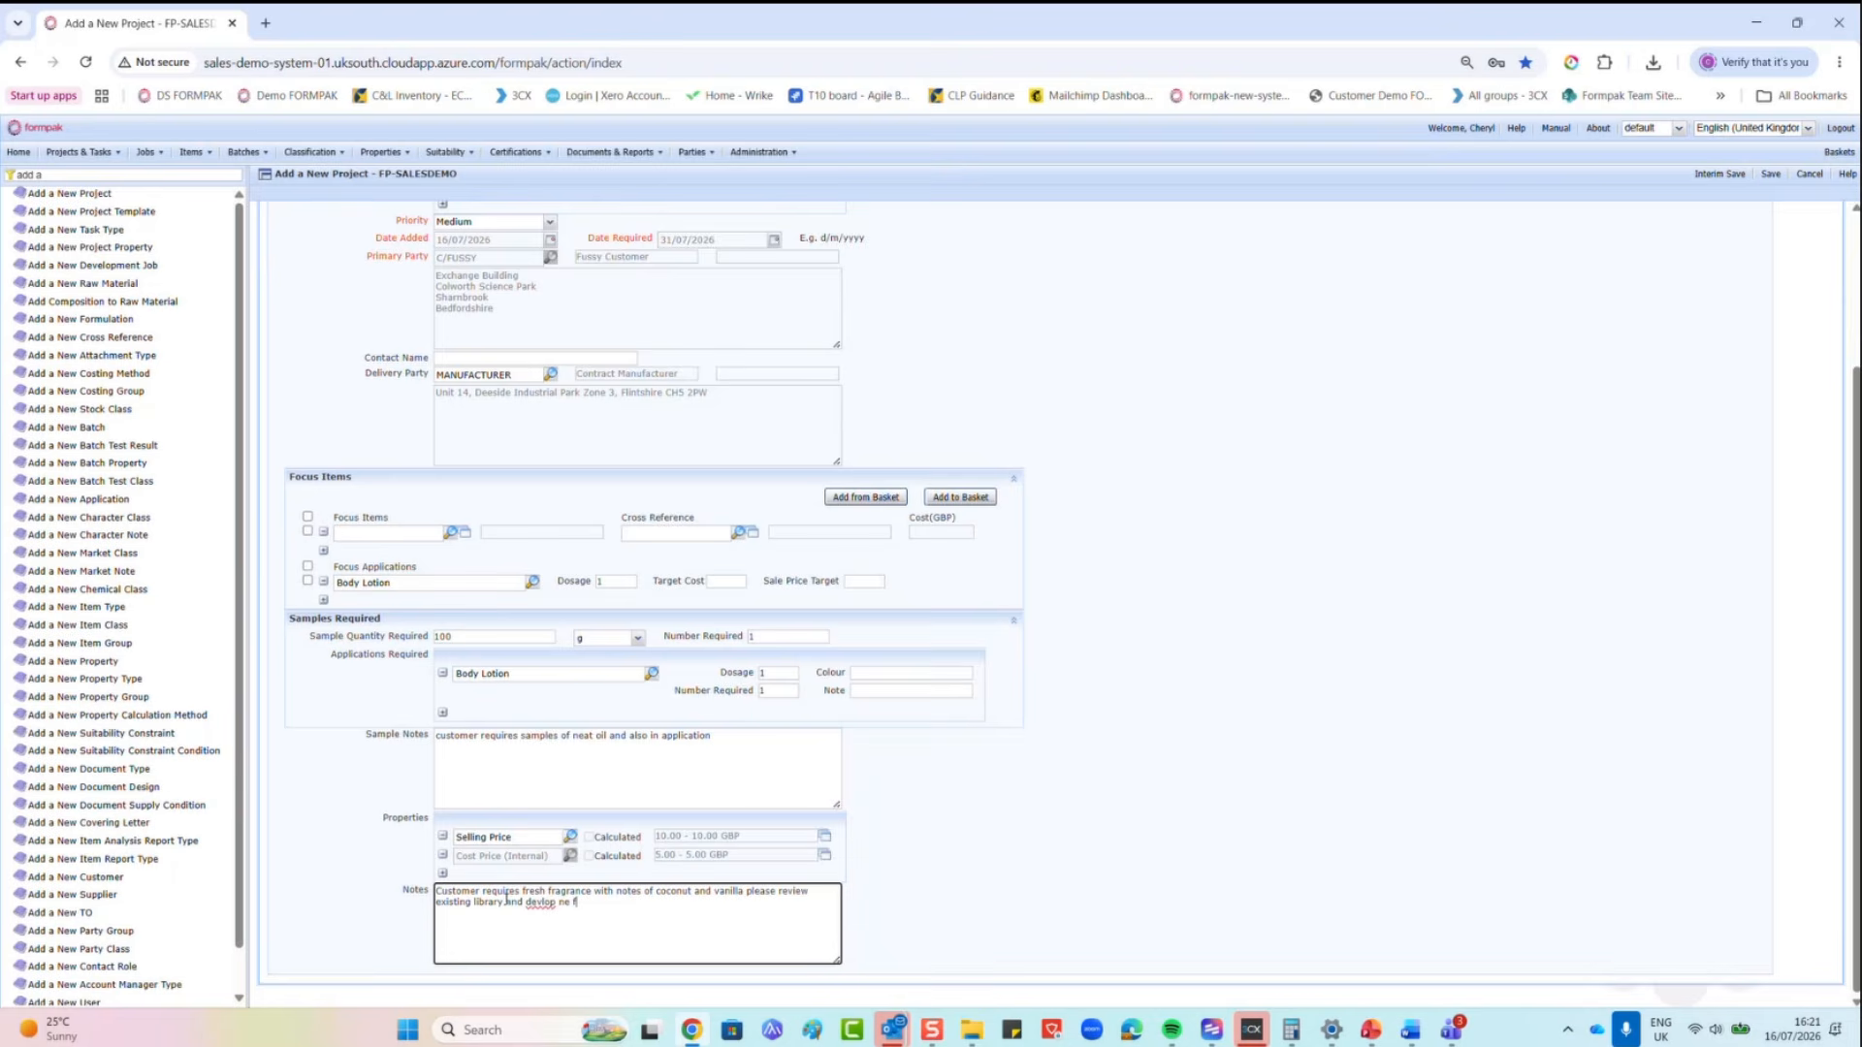
pyautogui.write('ormuation.')
# Step: Correct the misspelled words at the end of the project notes so they read "develop new formulation"
pyautogui.rightClick(532, 902)
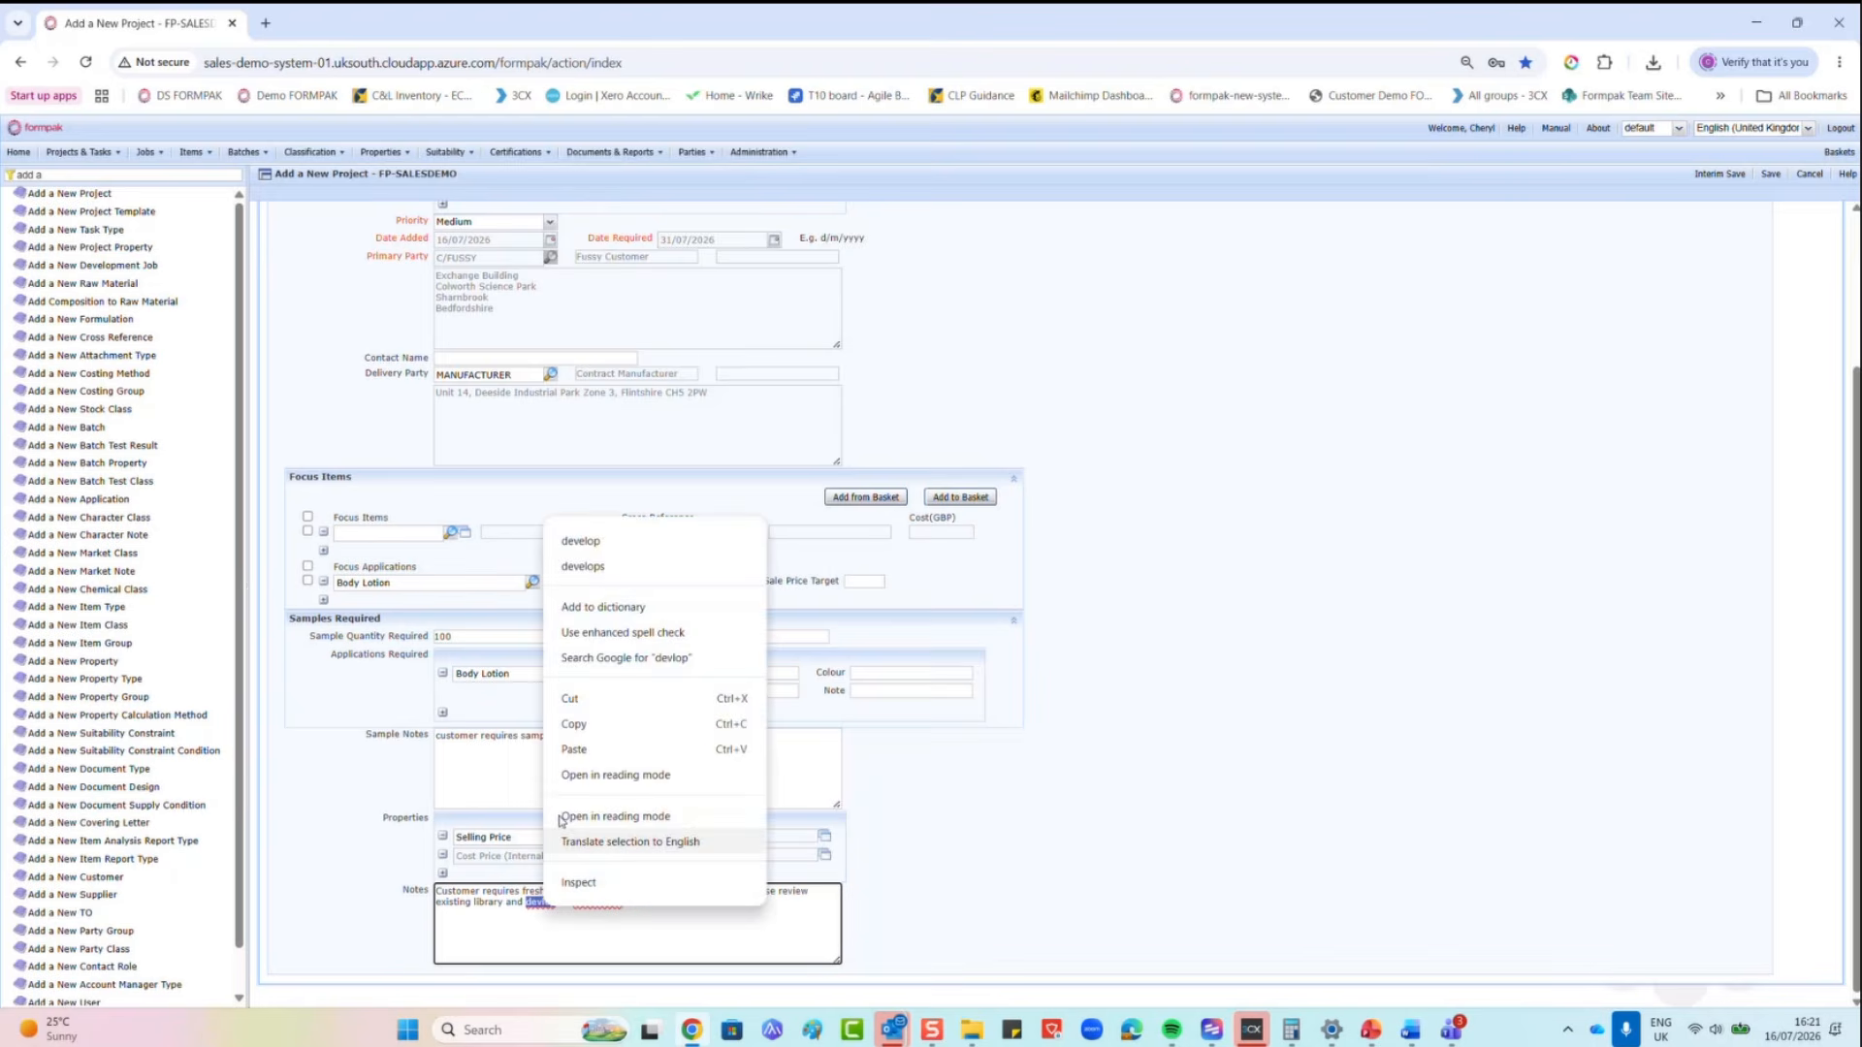
pyautogui.click(609, 539)
pyautogui.rightClick(601, 903)
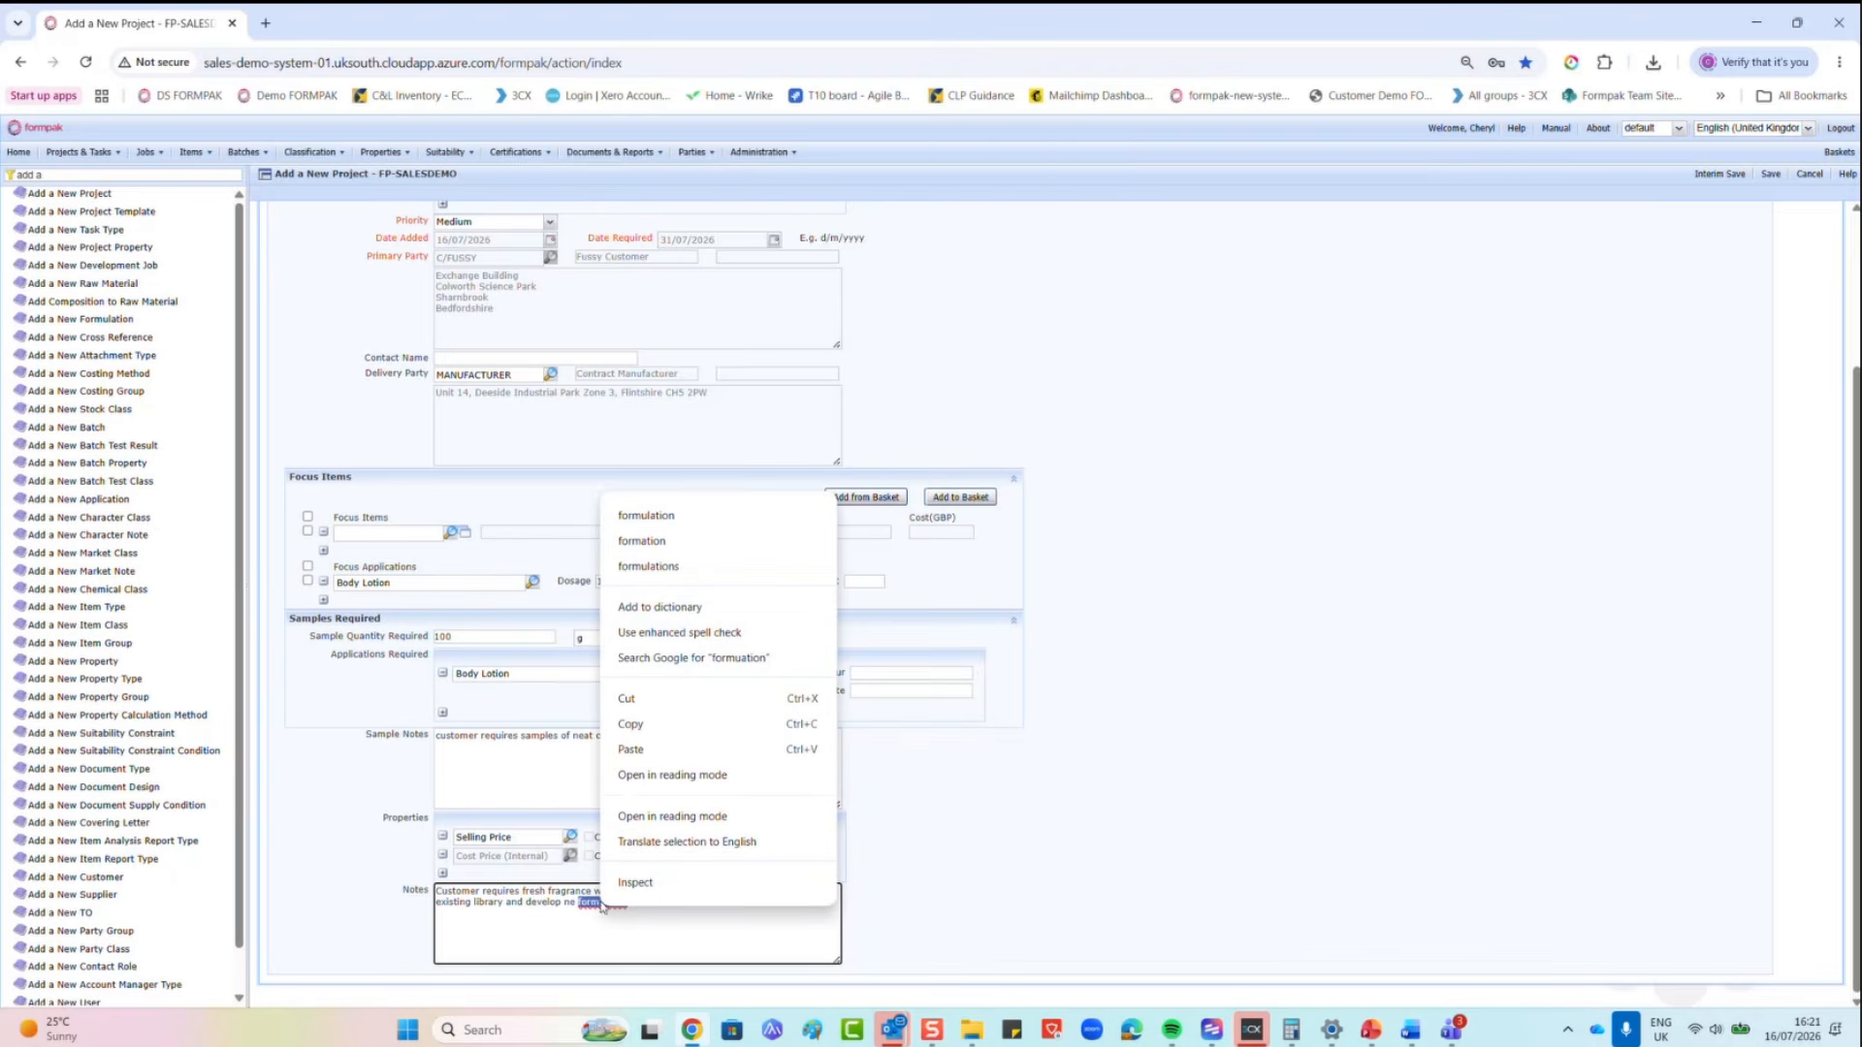
pyautogui.click(645, 517)
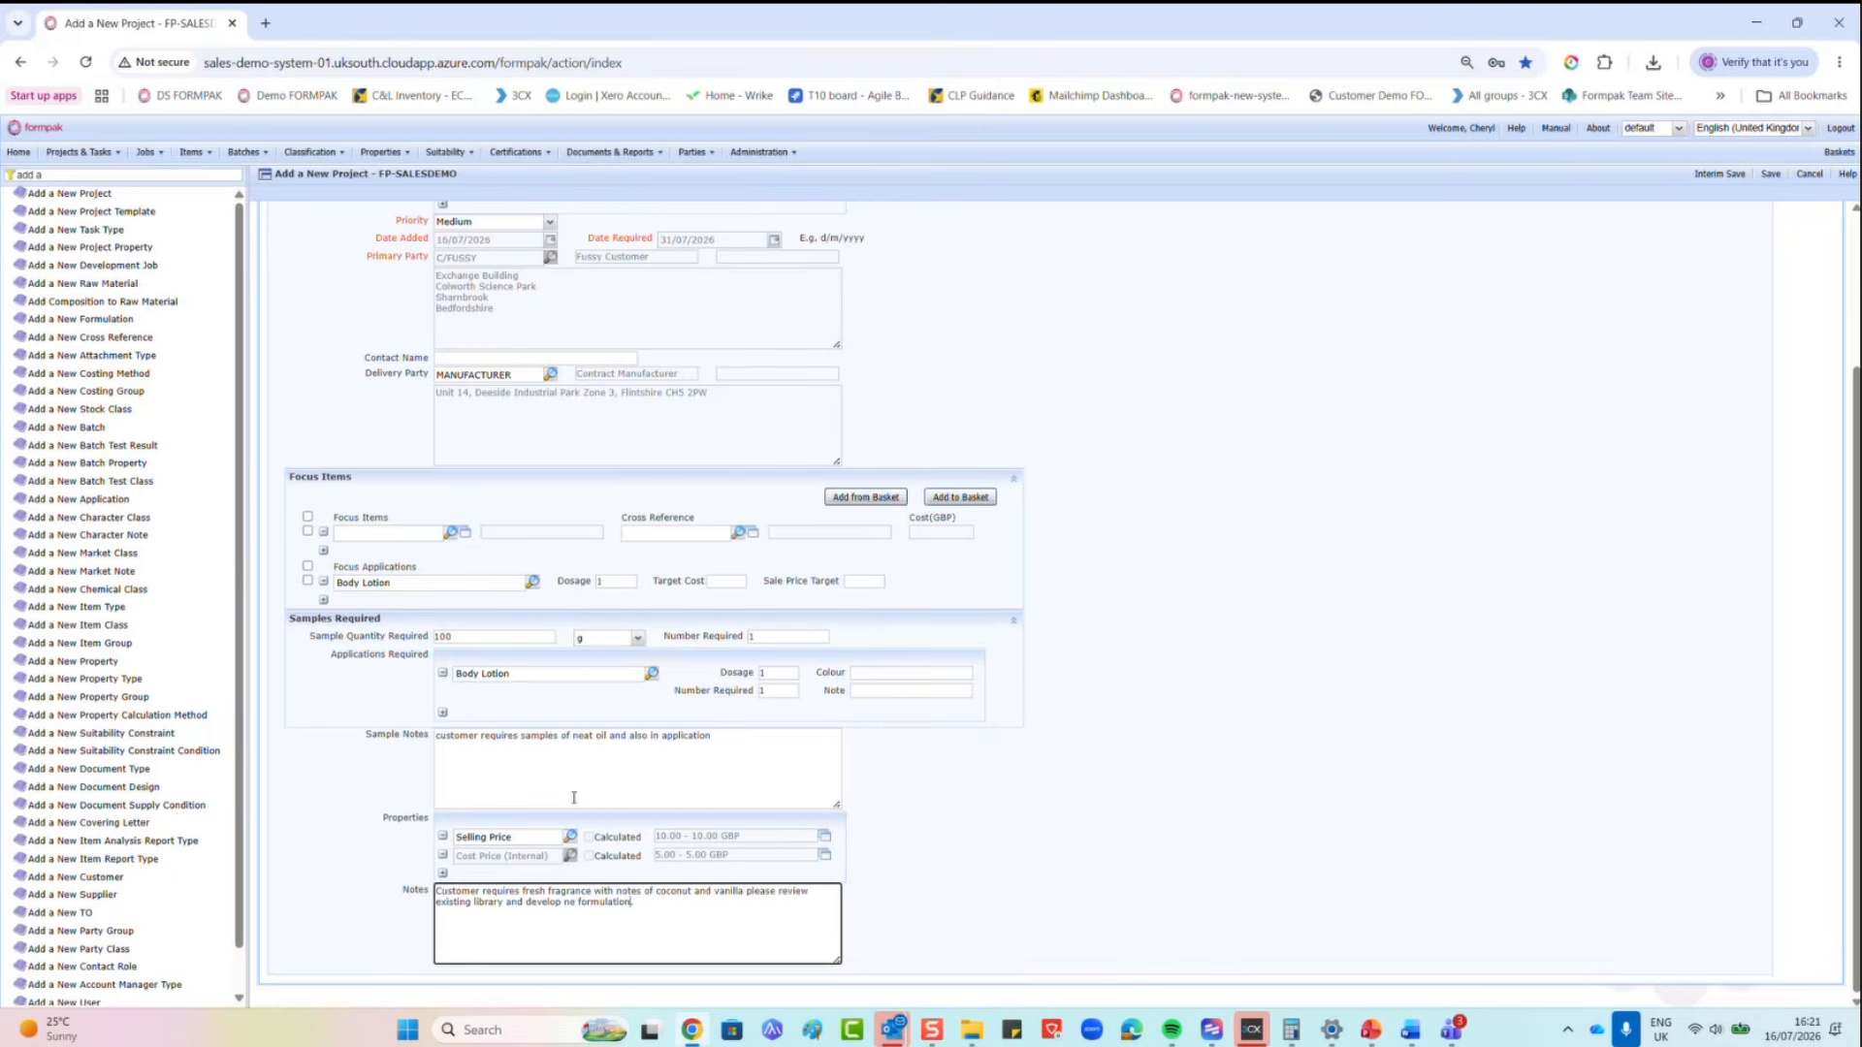
pyautogui.click(571, 911)
pyautogui.write('w')
# Step: Save the new body lotion project and open it for managing
pyautogui.scroll(3, 1039, 805)
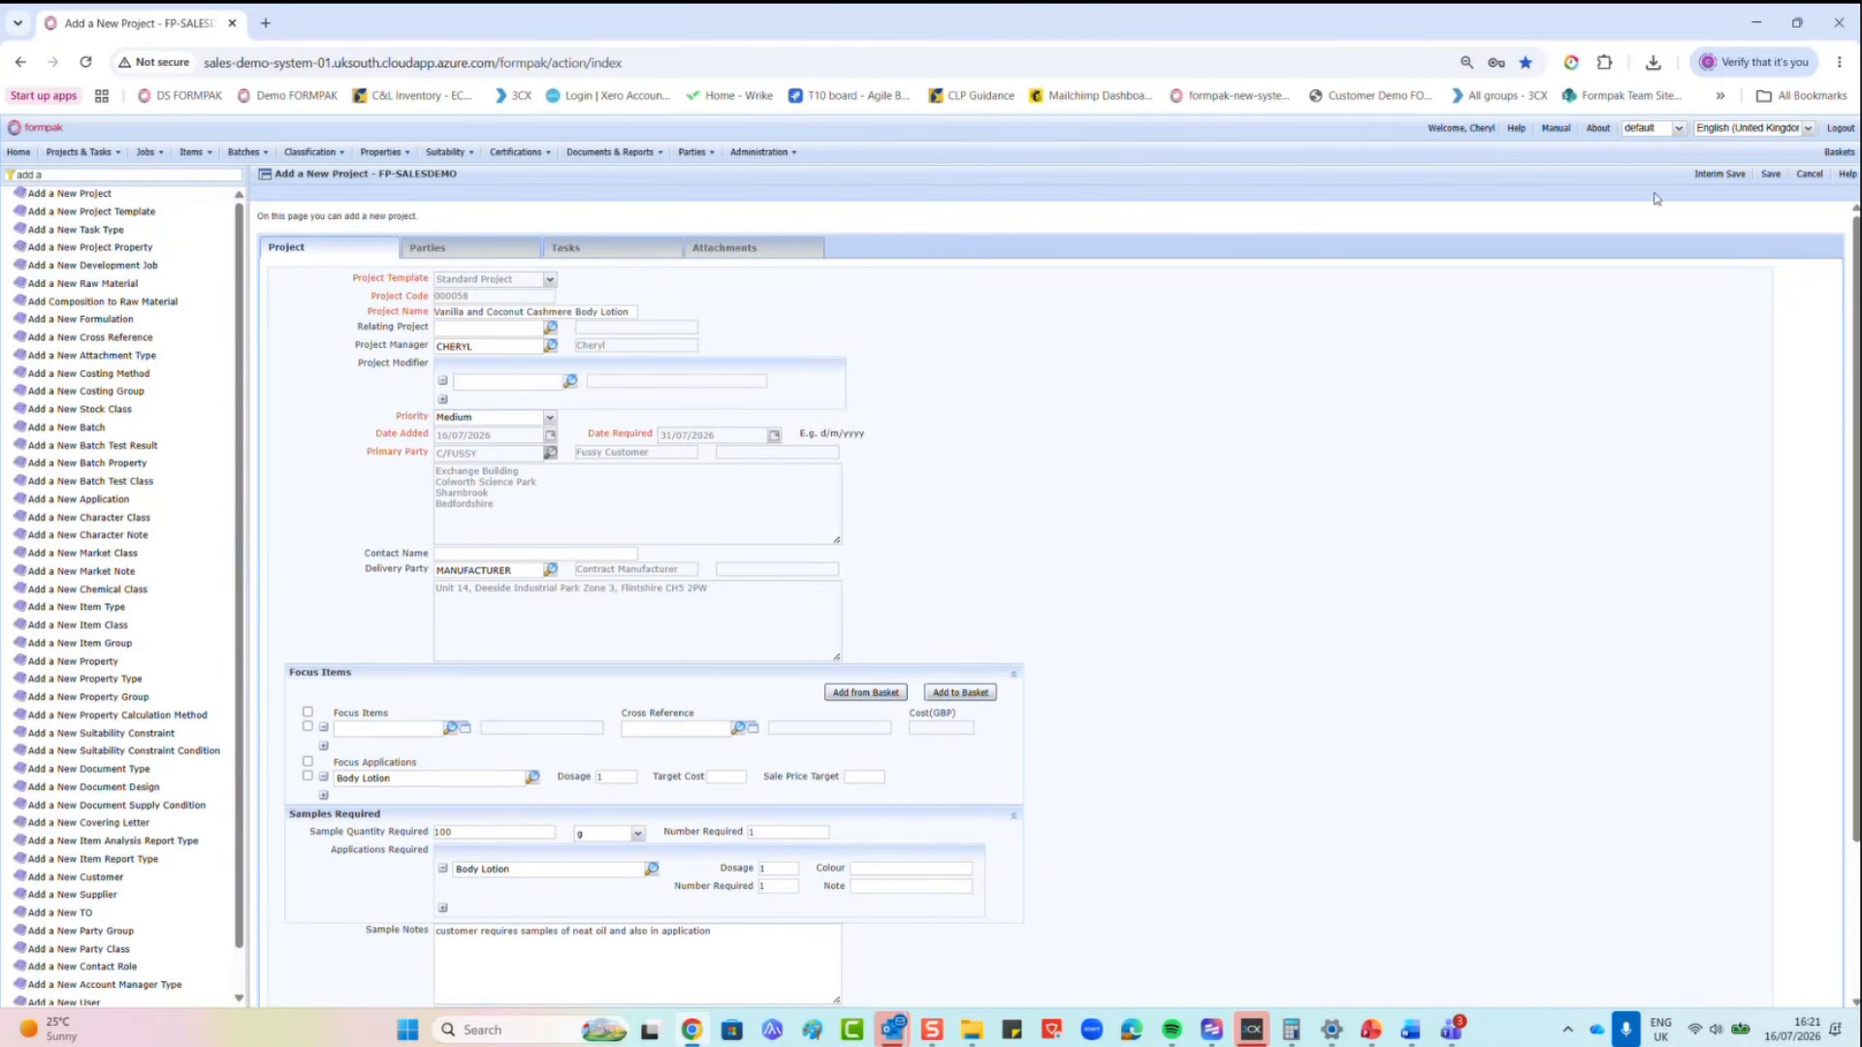
pyautogui.click(1770, 174)
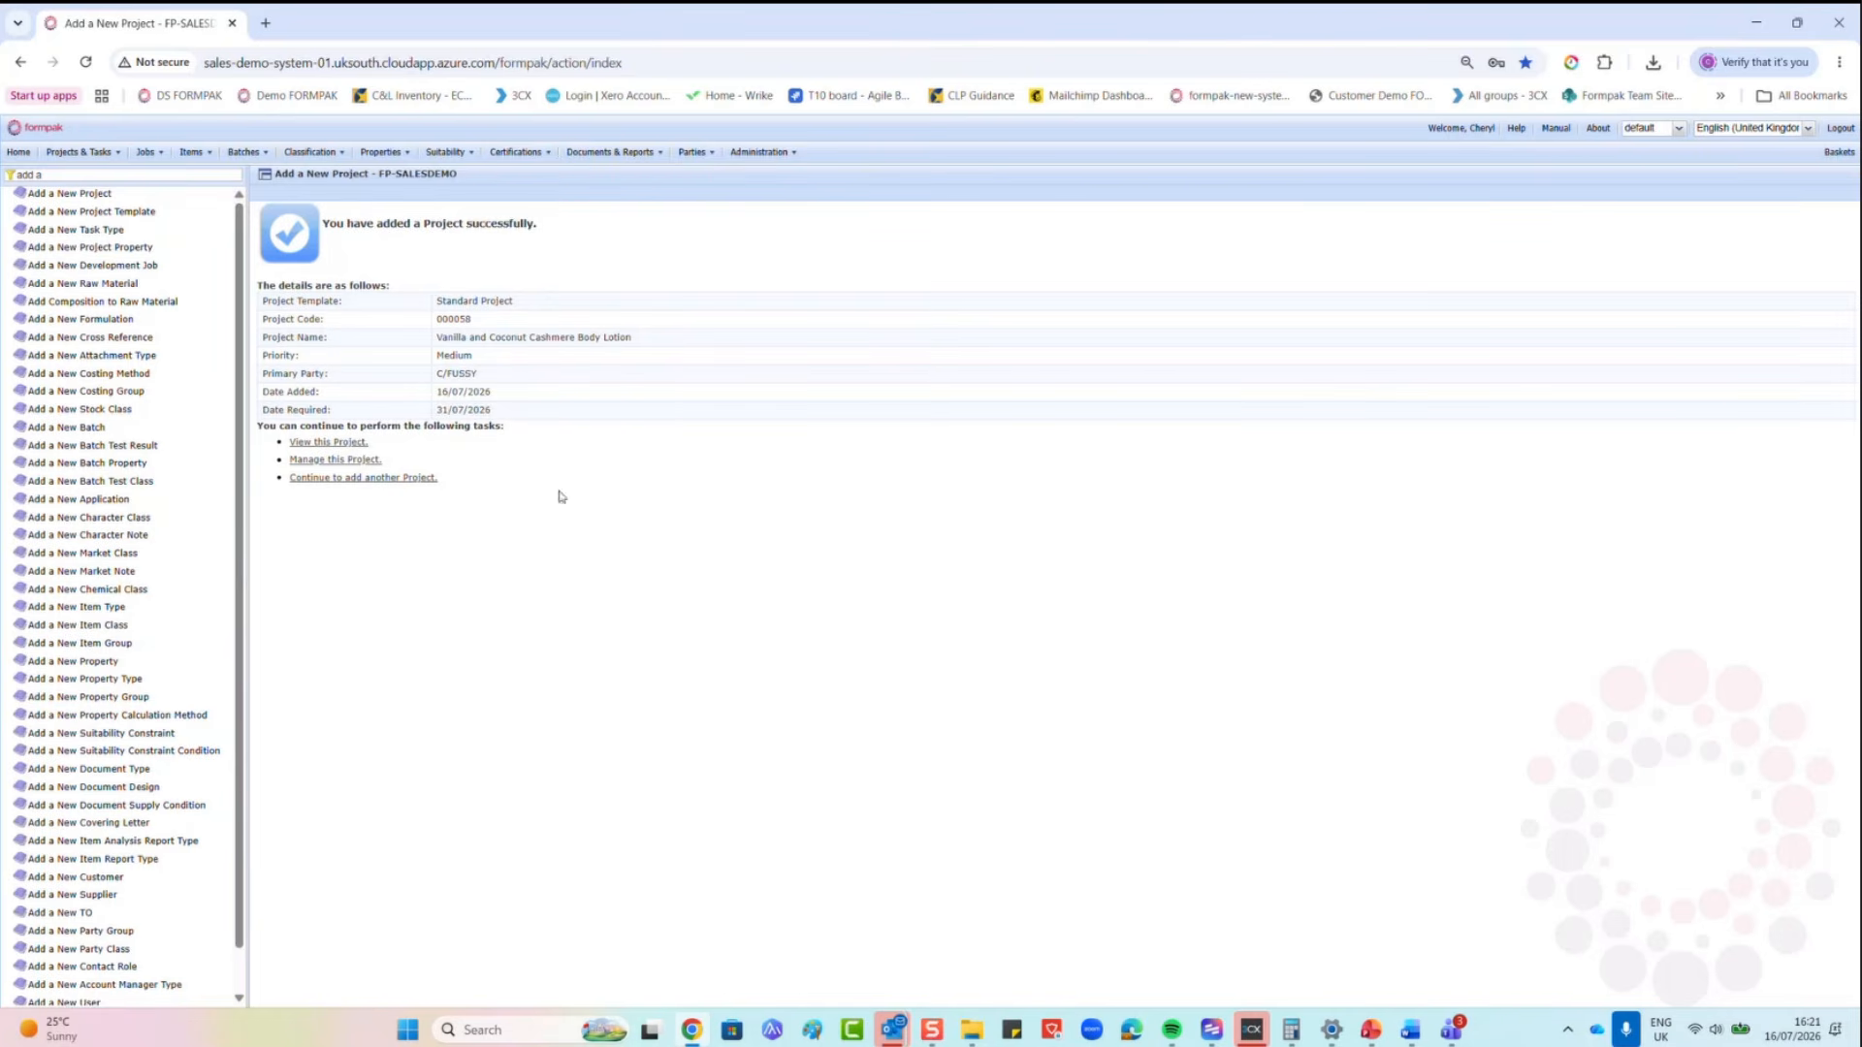
pyautogui.click(359, 464)
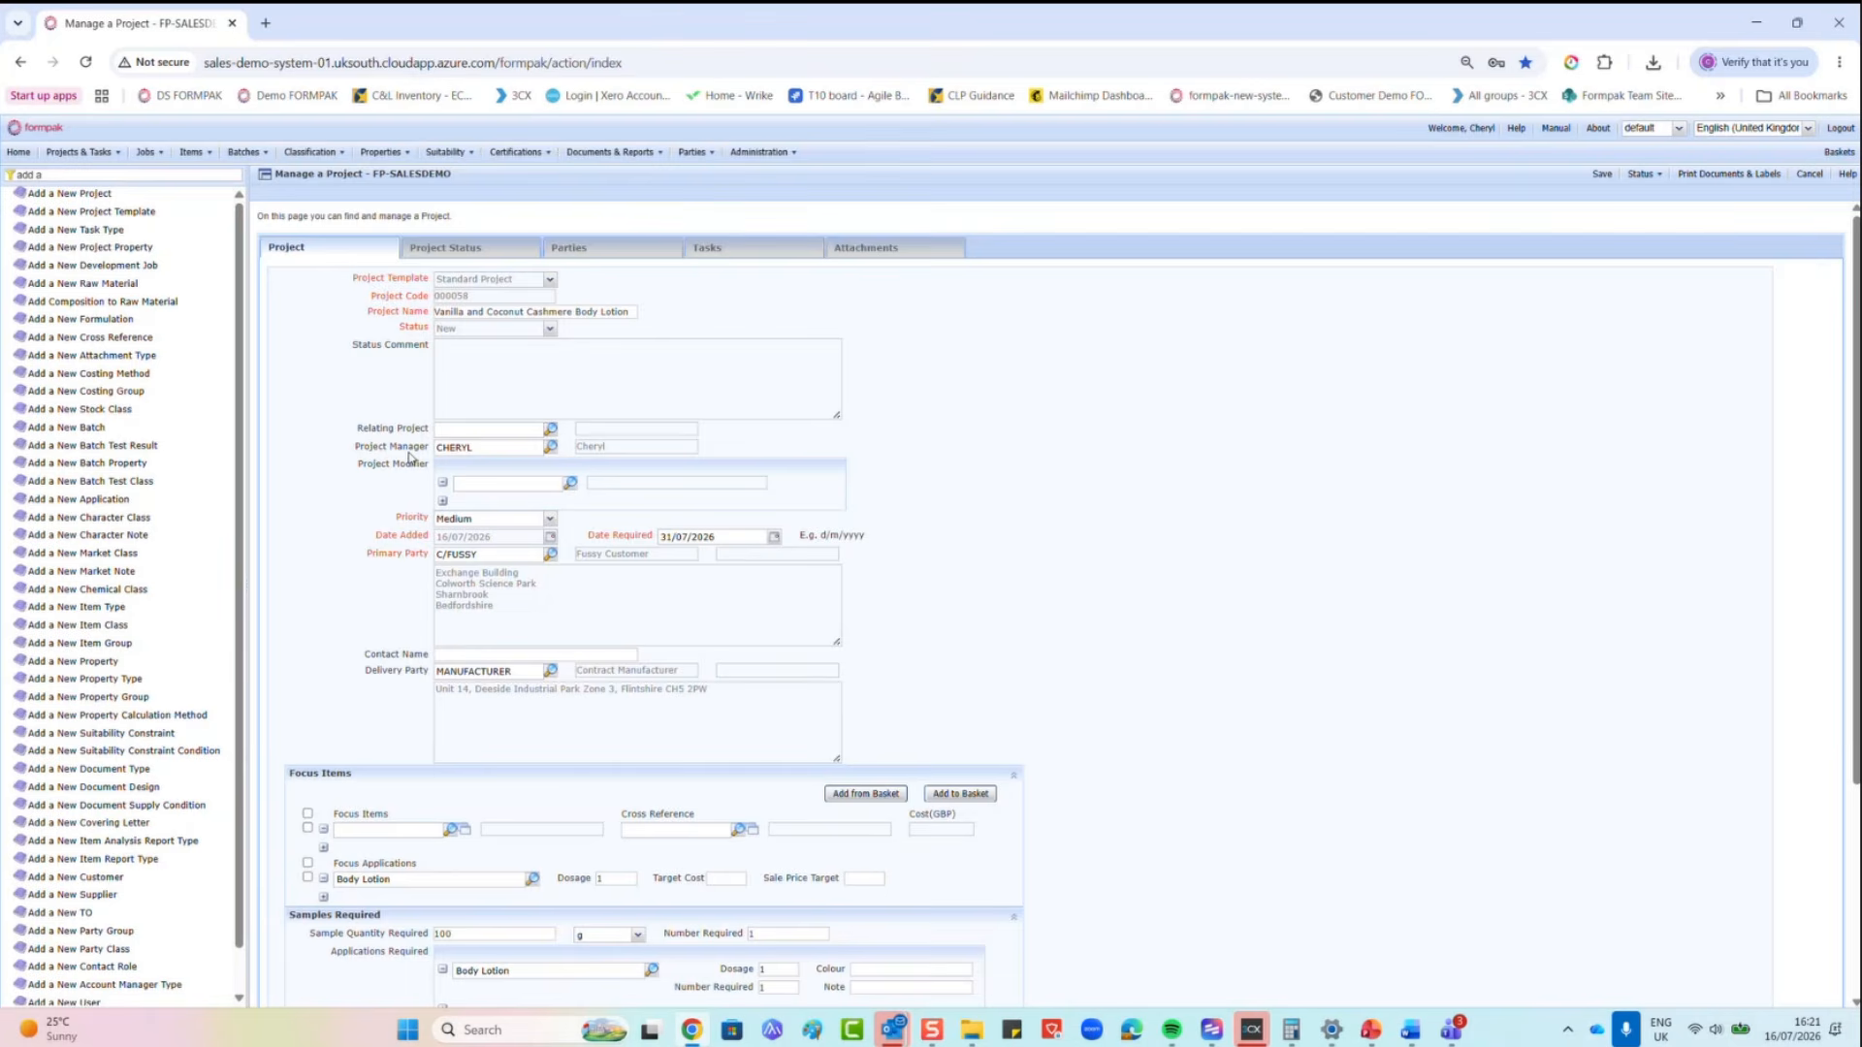
# Step: Review the project's status history, assigned parties, task list and attachments
pyautogui.click(496, 254)
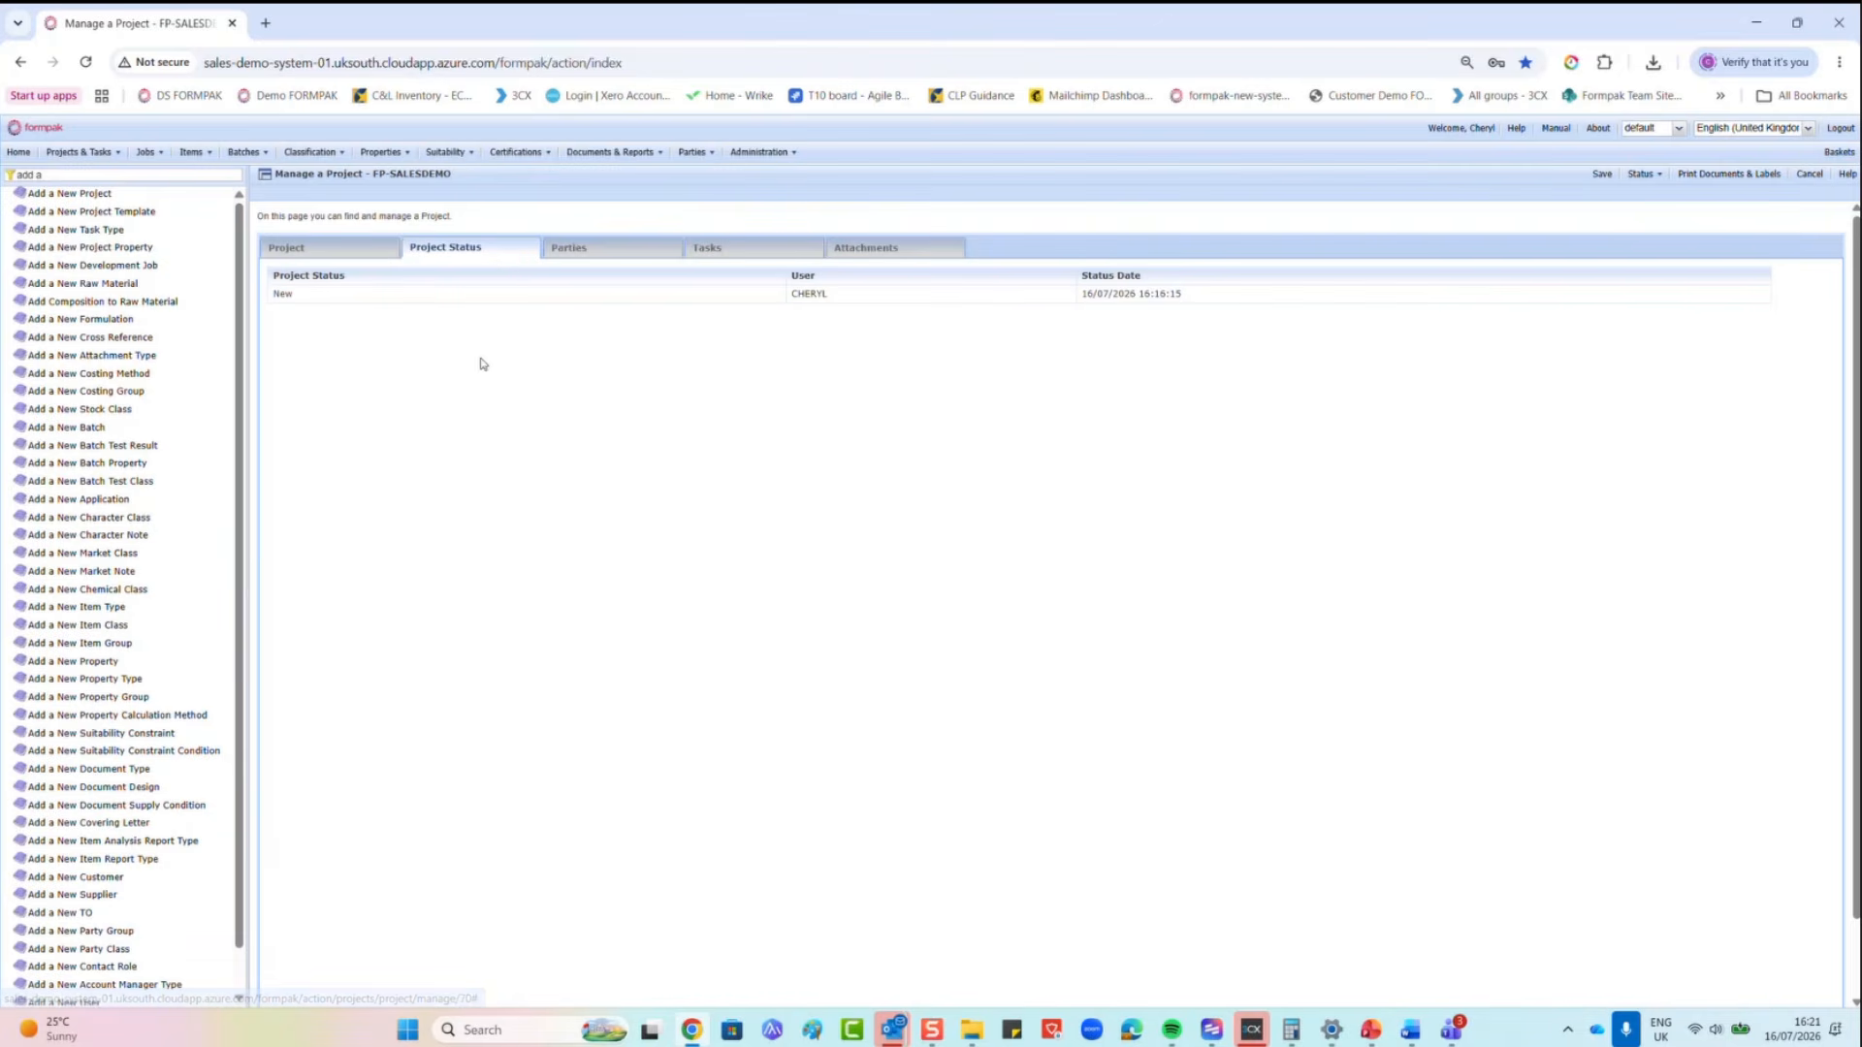
pyautogui.click(616, 250)
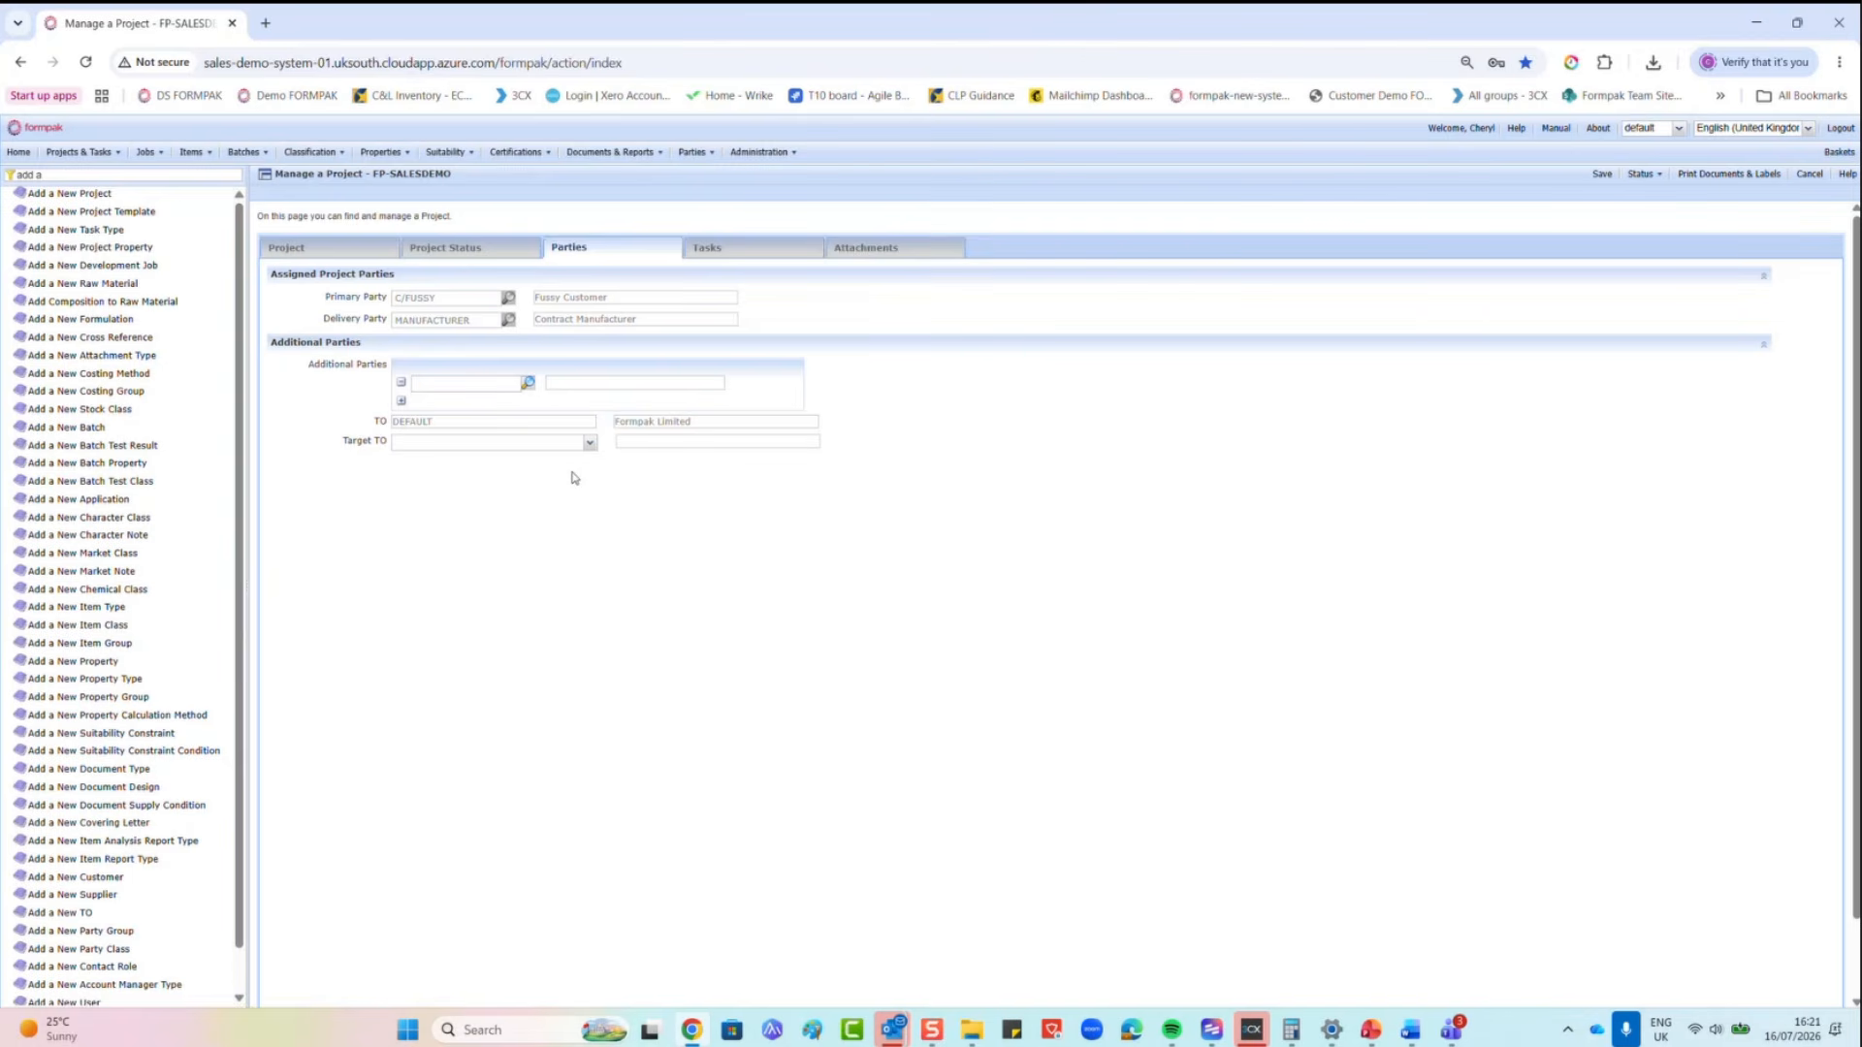
pyautogui.click(758, 255)
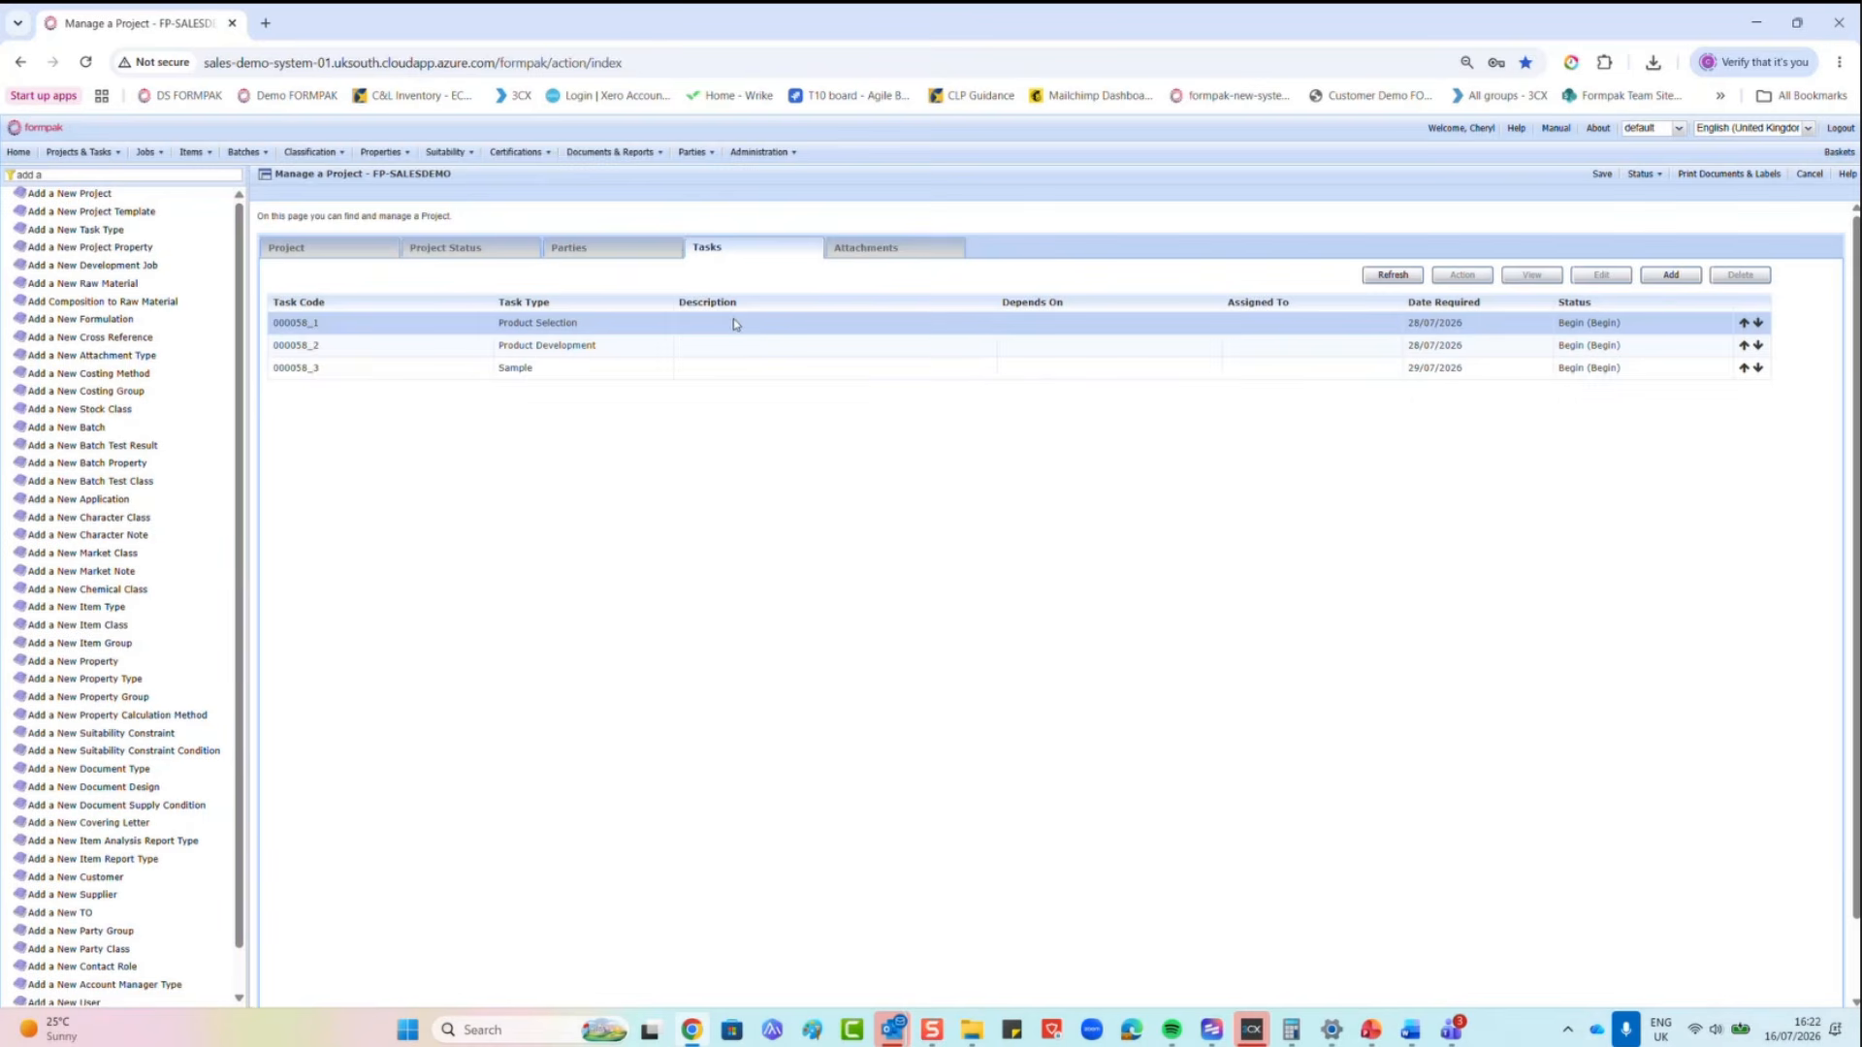
pyautogui.click(858, 255)
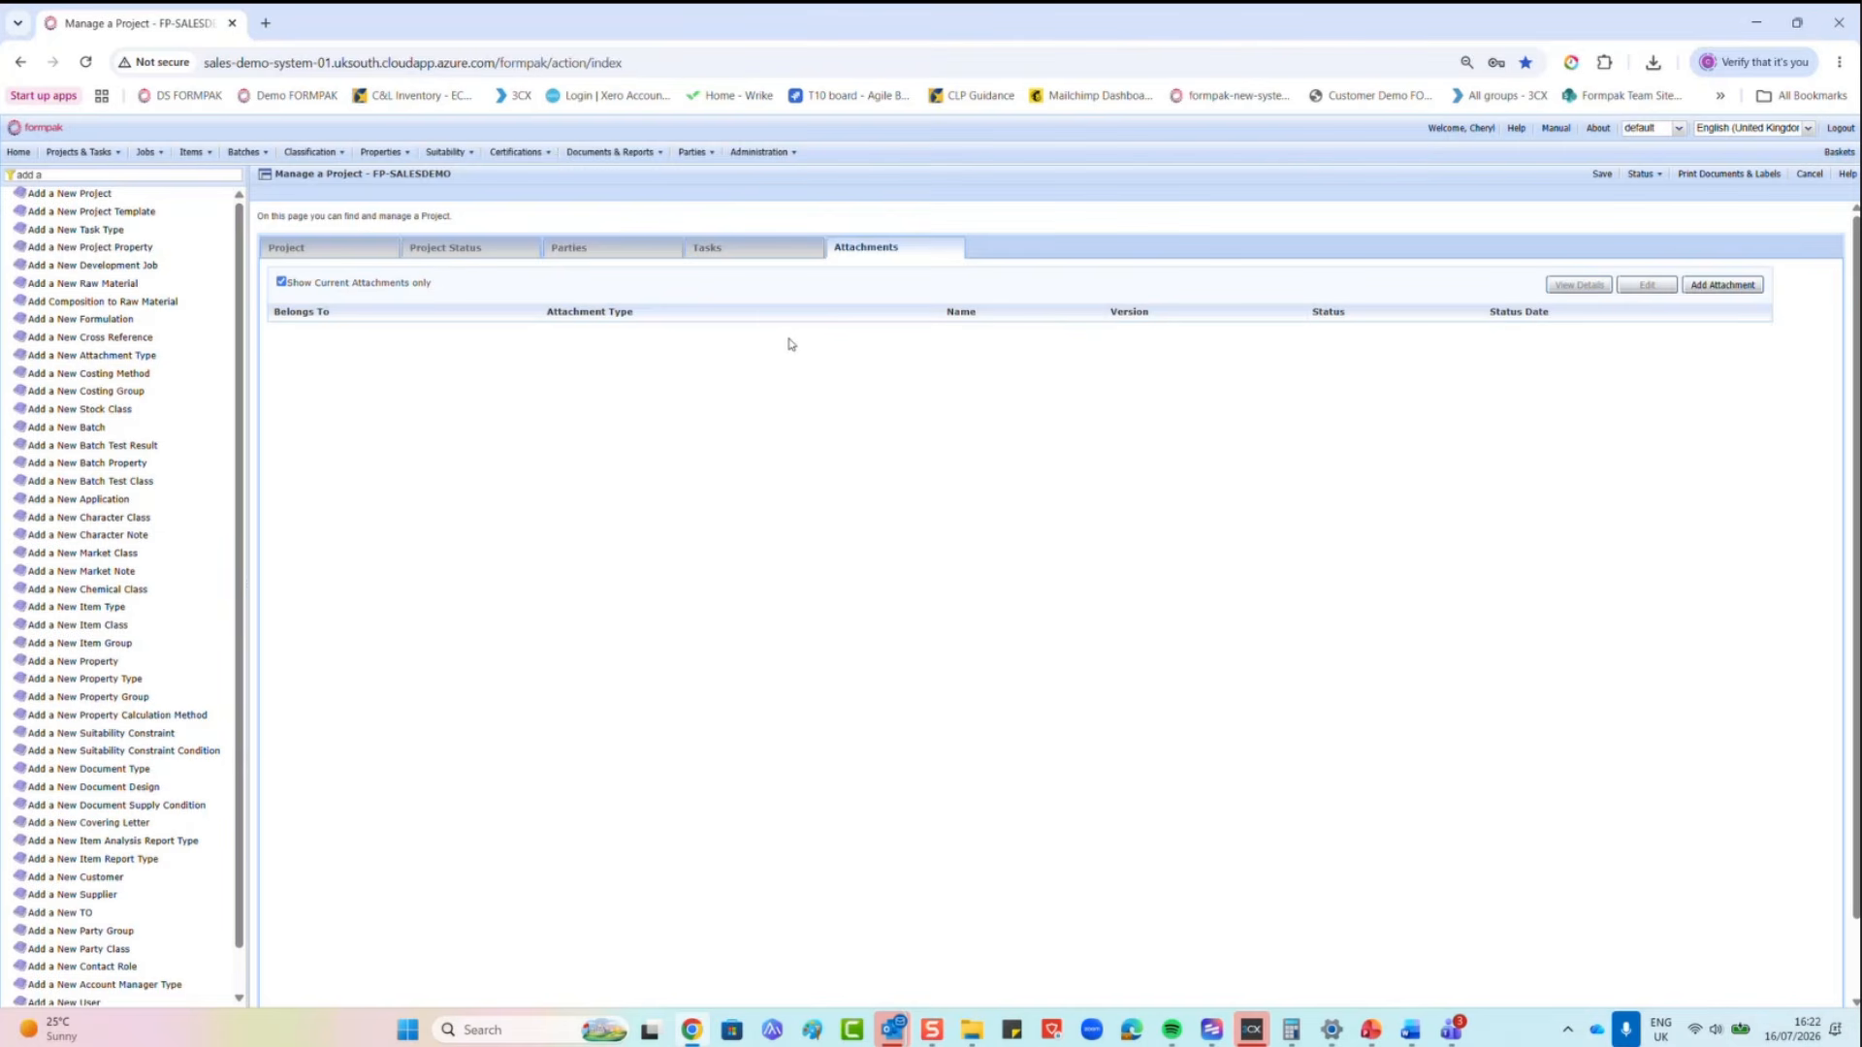
# Step: Open the project's Product Selection task for editing and assign it to the signed-in user
pyautogui.click(756, 250)
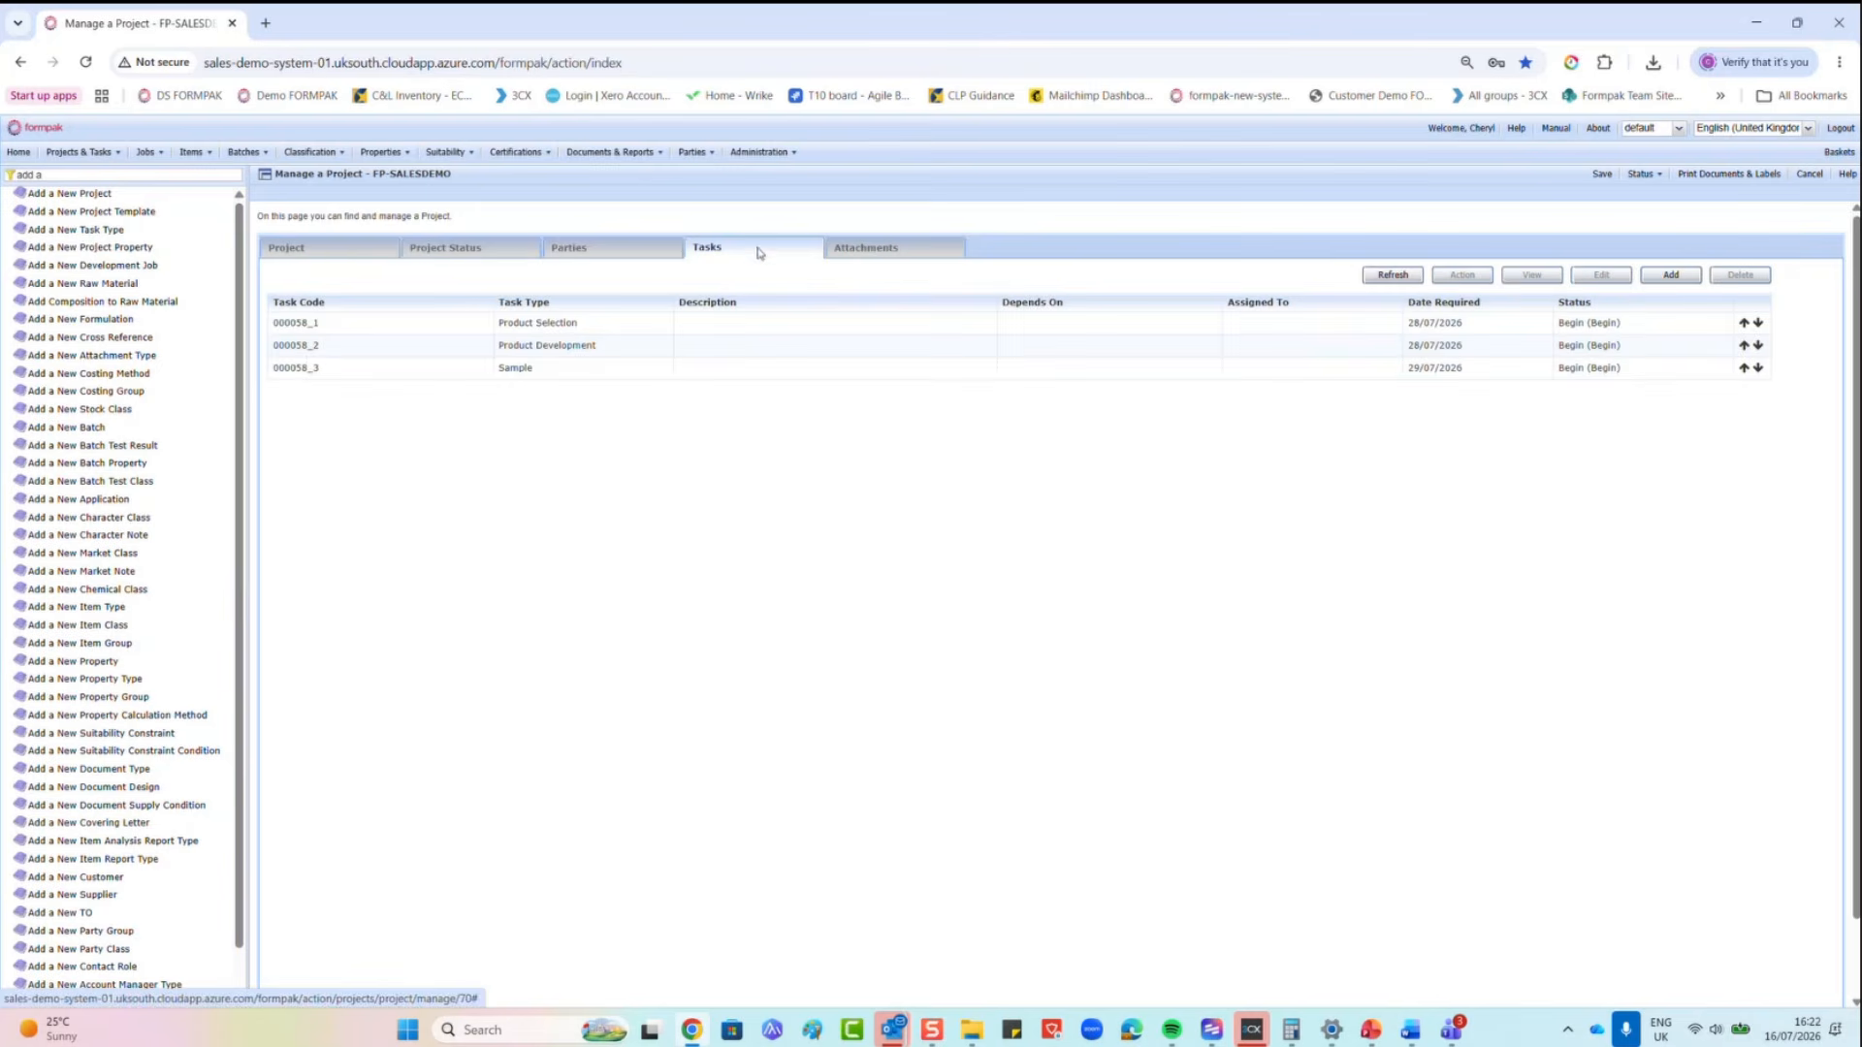
pyautogui.click(745, 330)
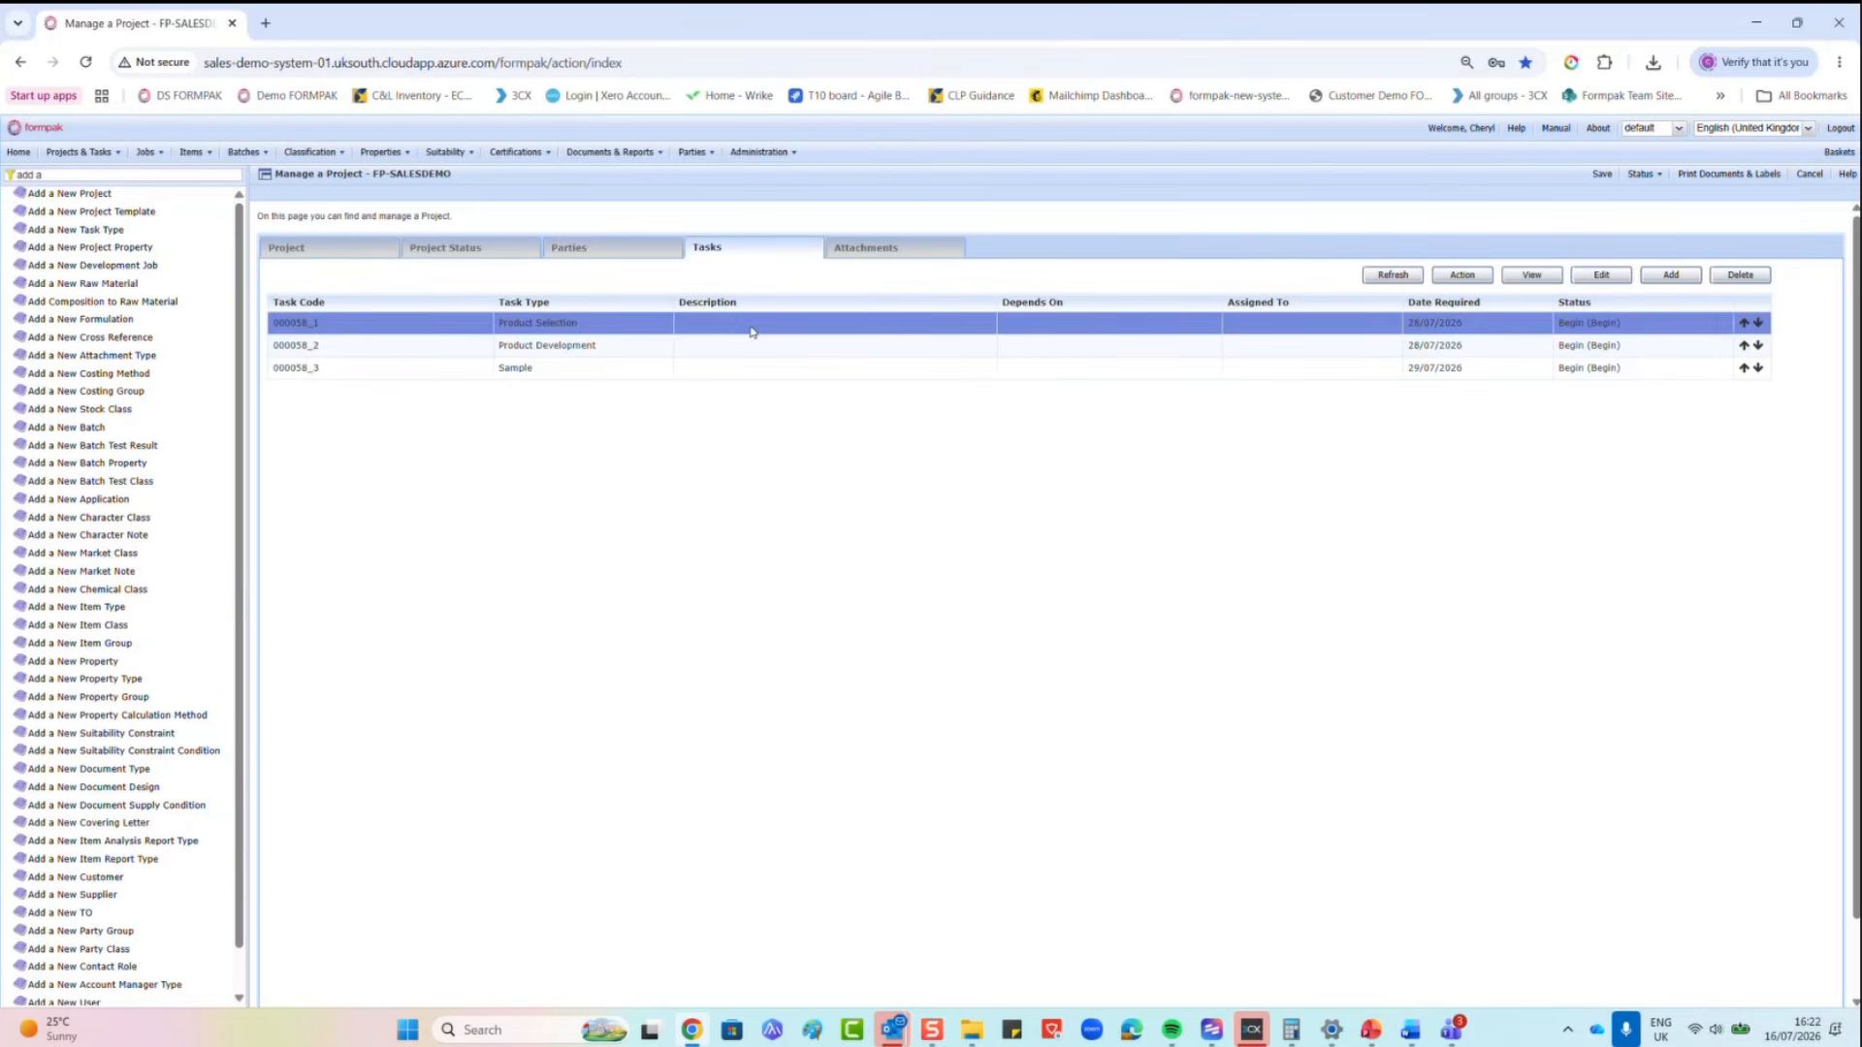
pyautogui.click(1600, 277)
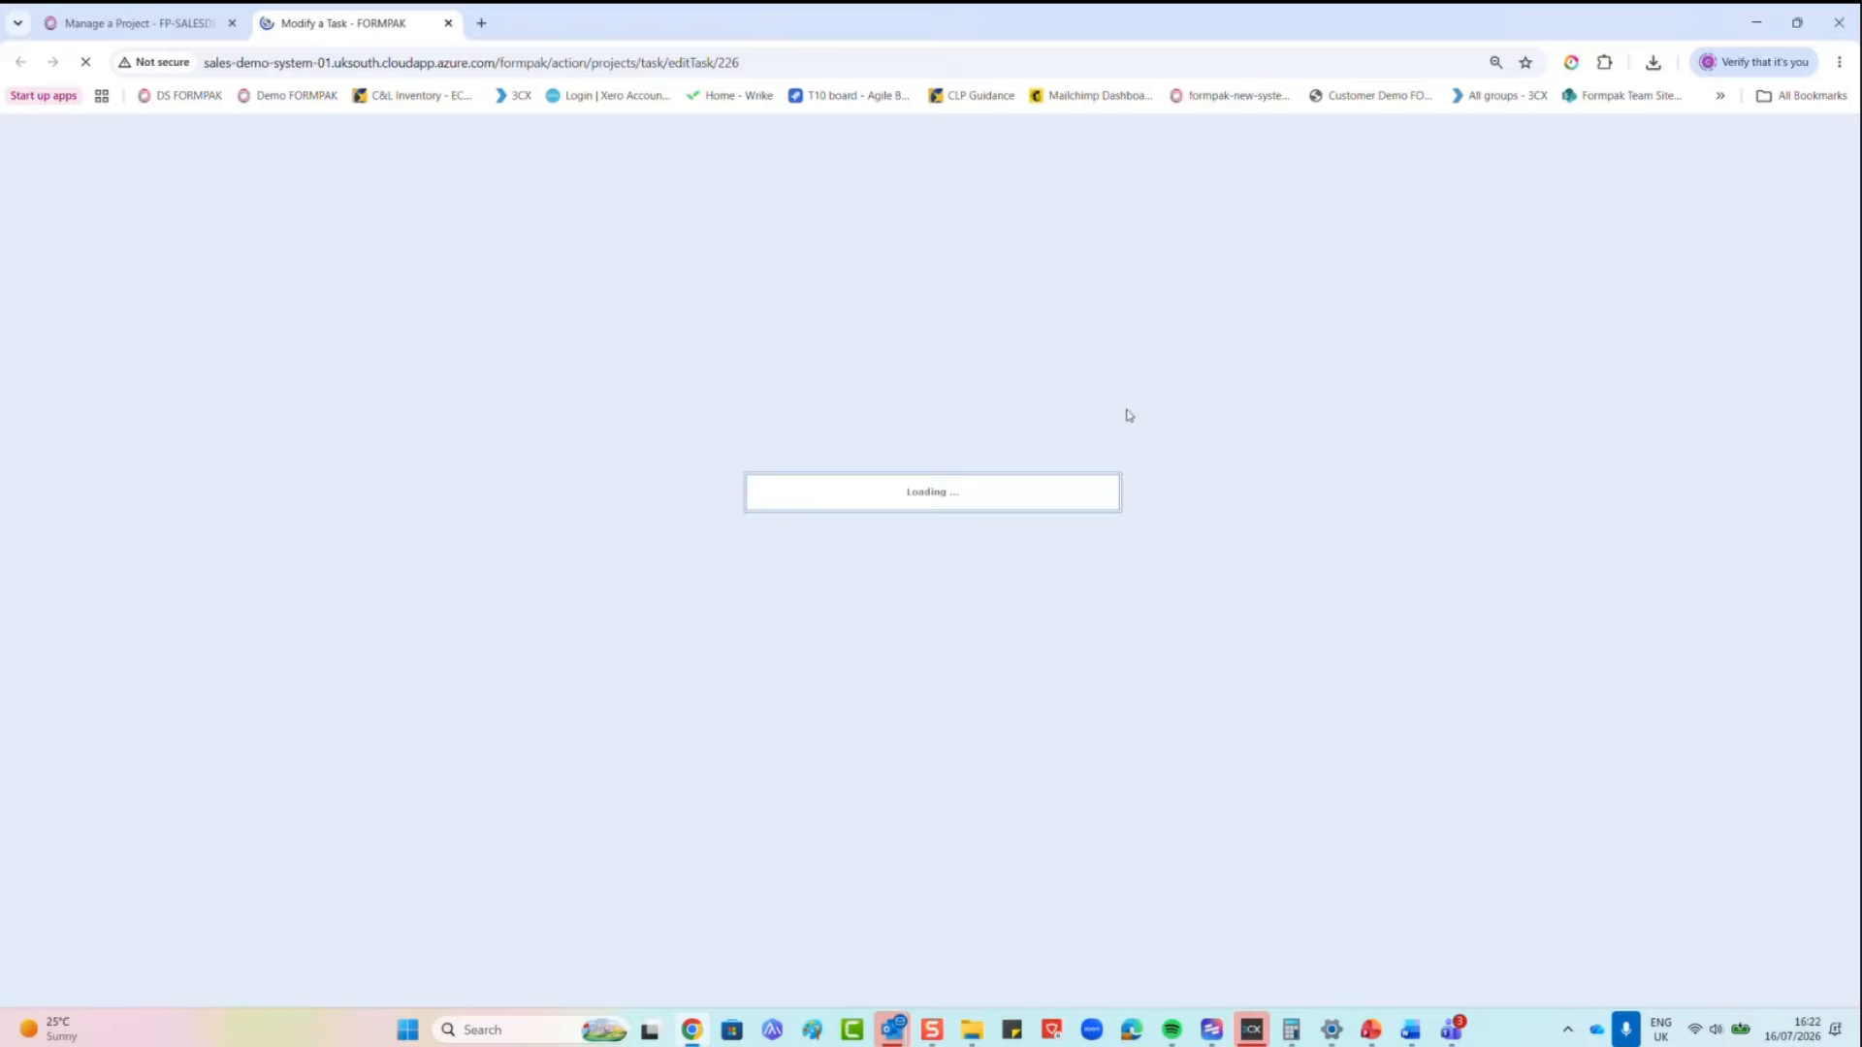
pyautogui.click(305, 581)
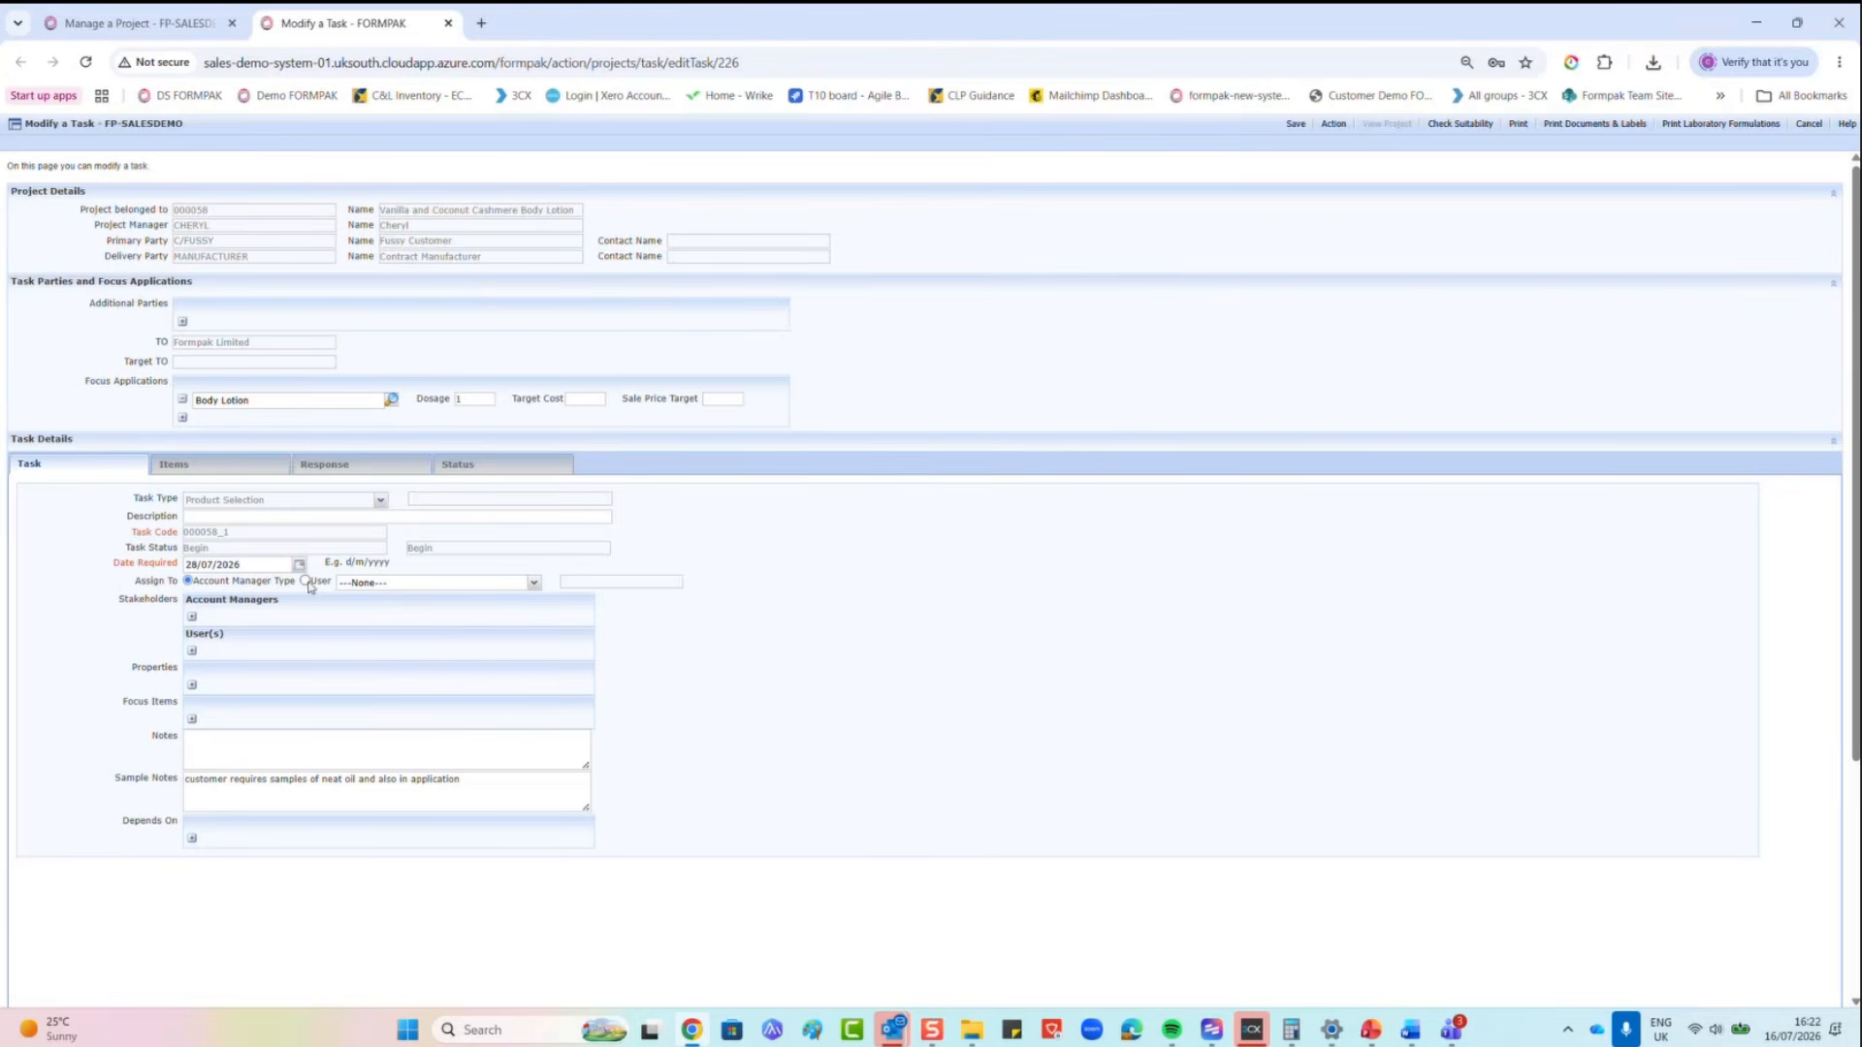
pyautogui.click(348, 580)
pyautogui.write('cheryl')
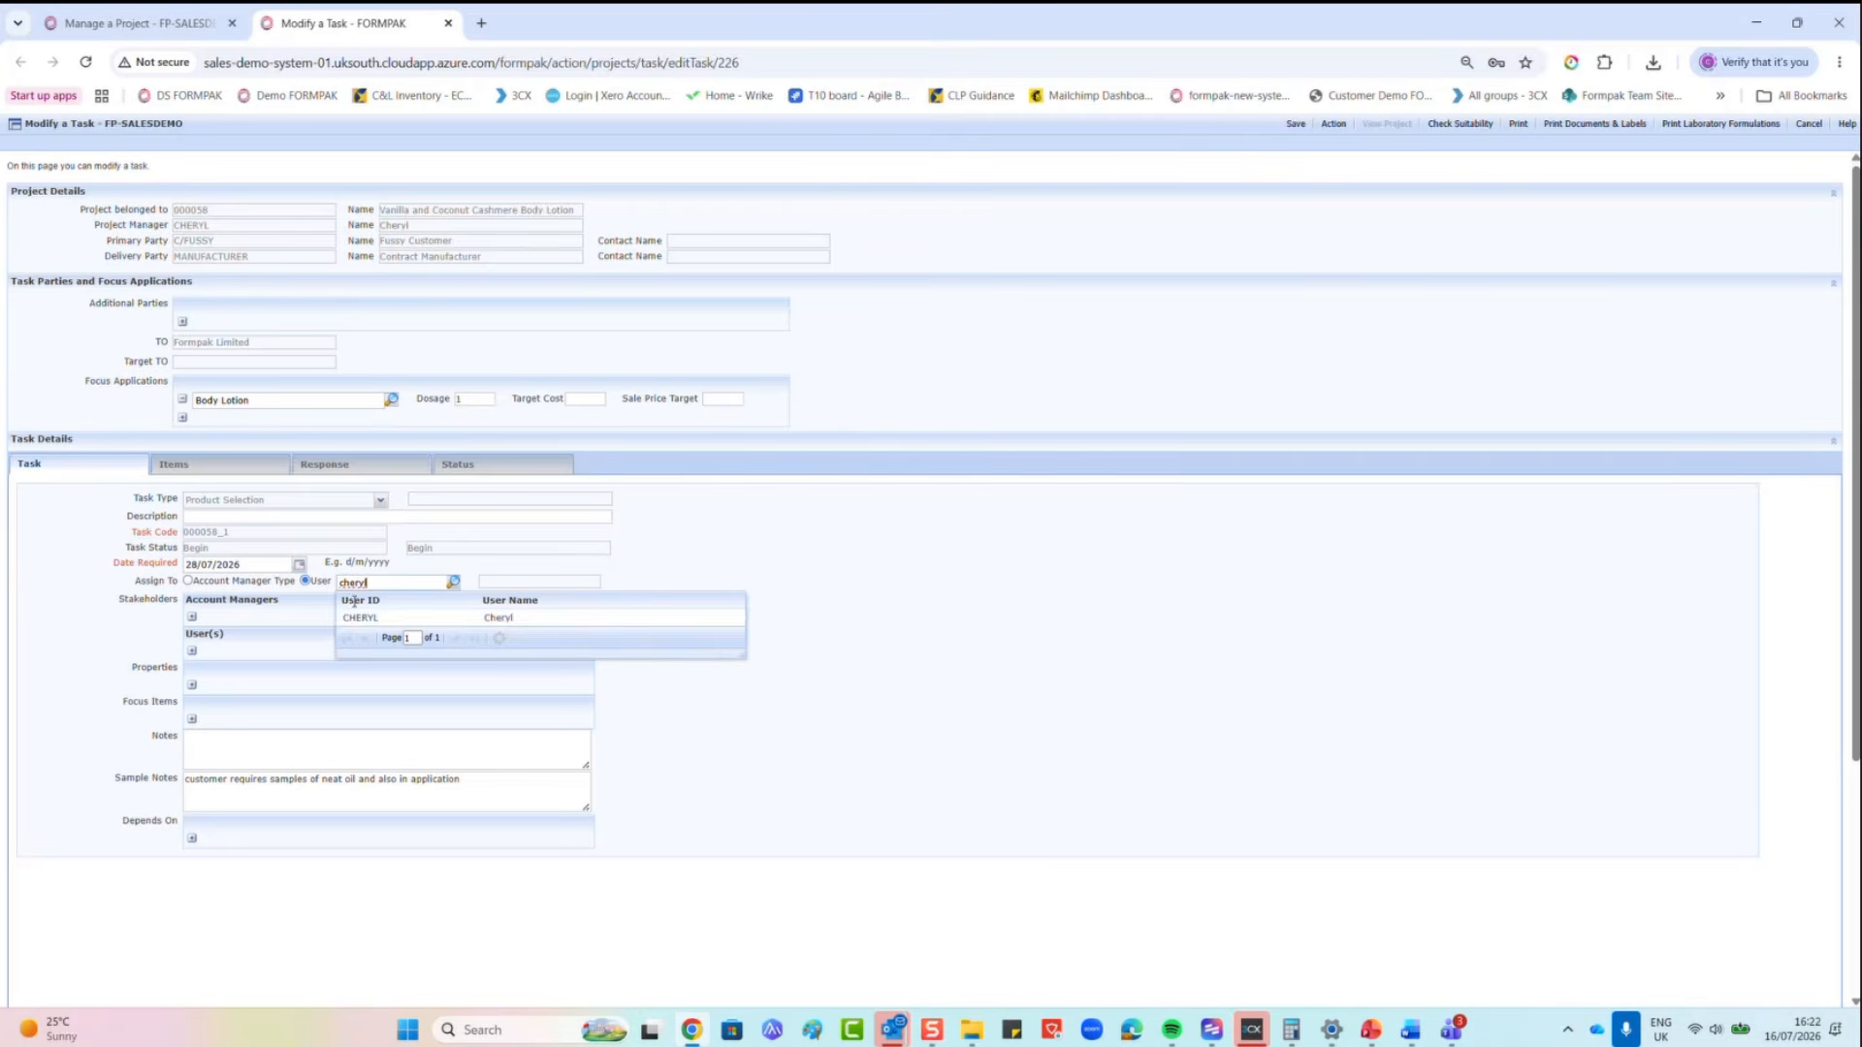
pyautogui.click(366, 632)
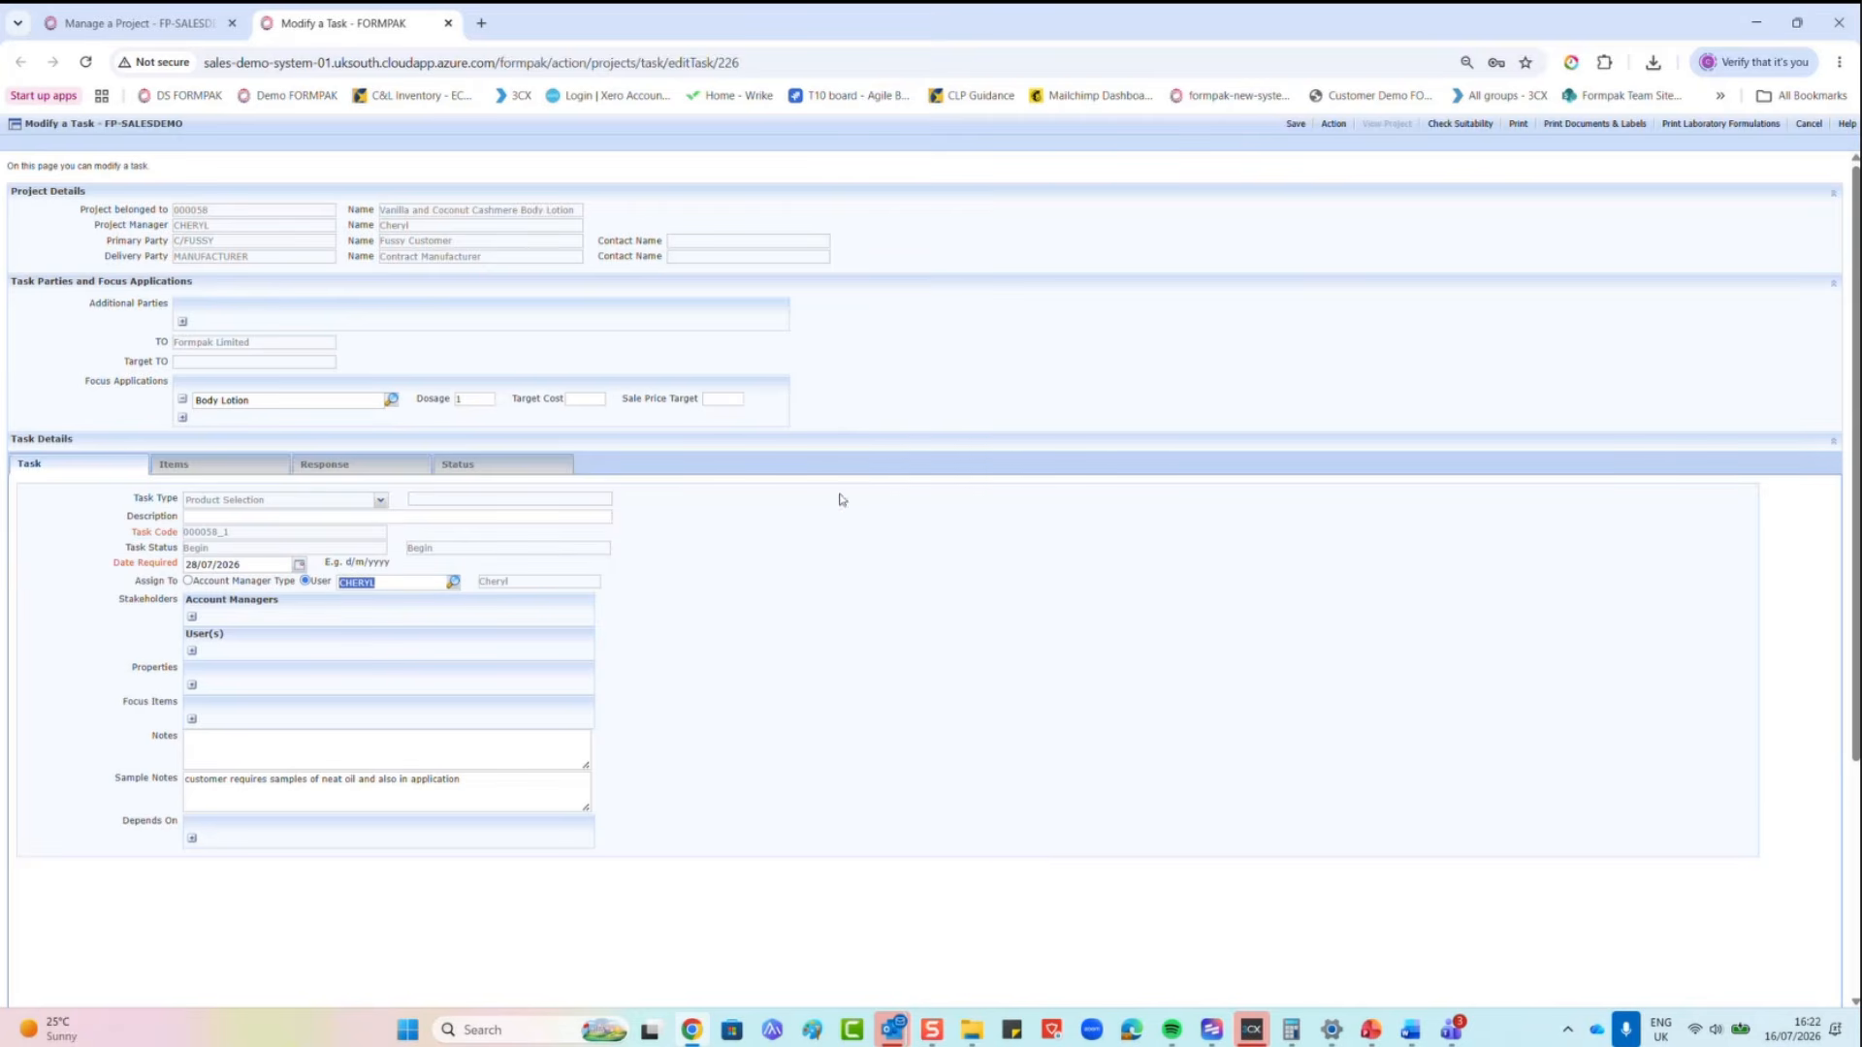
# Step: Save the Product Selection task with its status changed to Ready, and return to the project's task list
pyautogui.click(1295, 125)
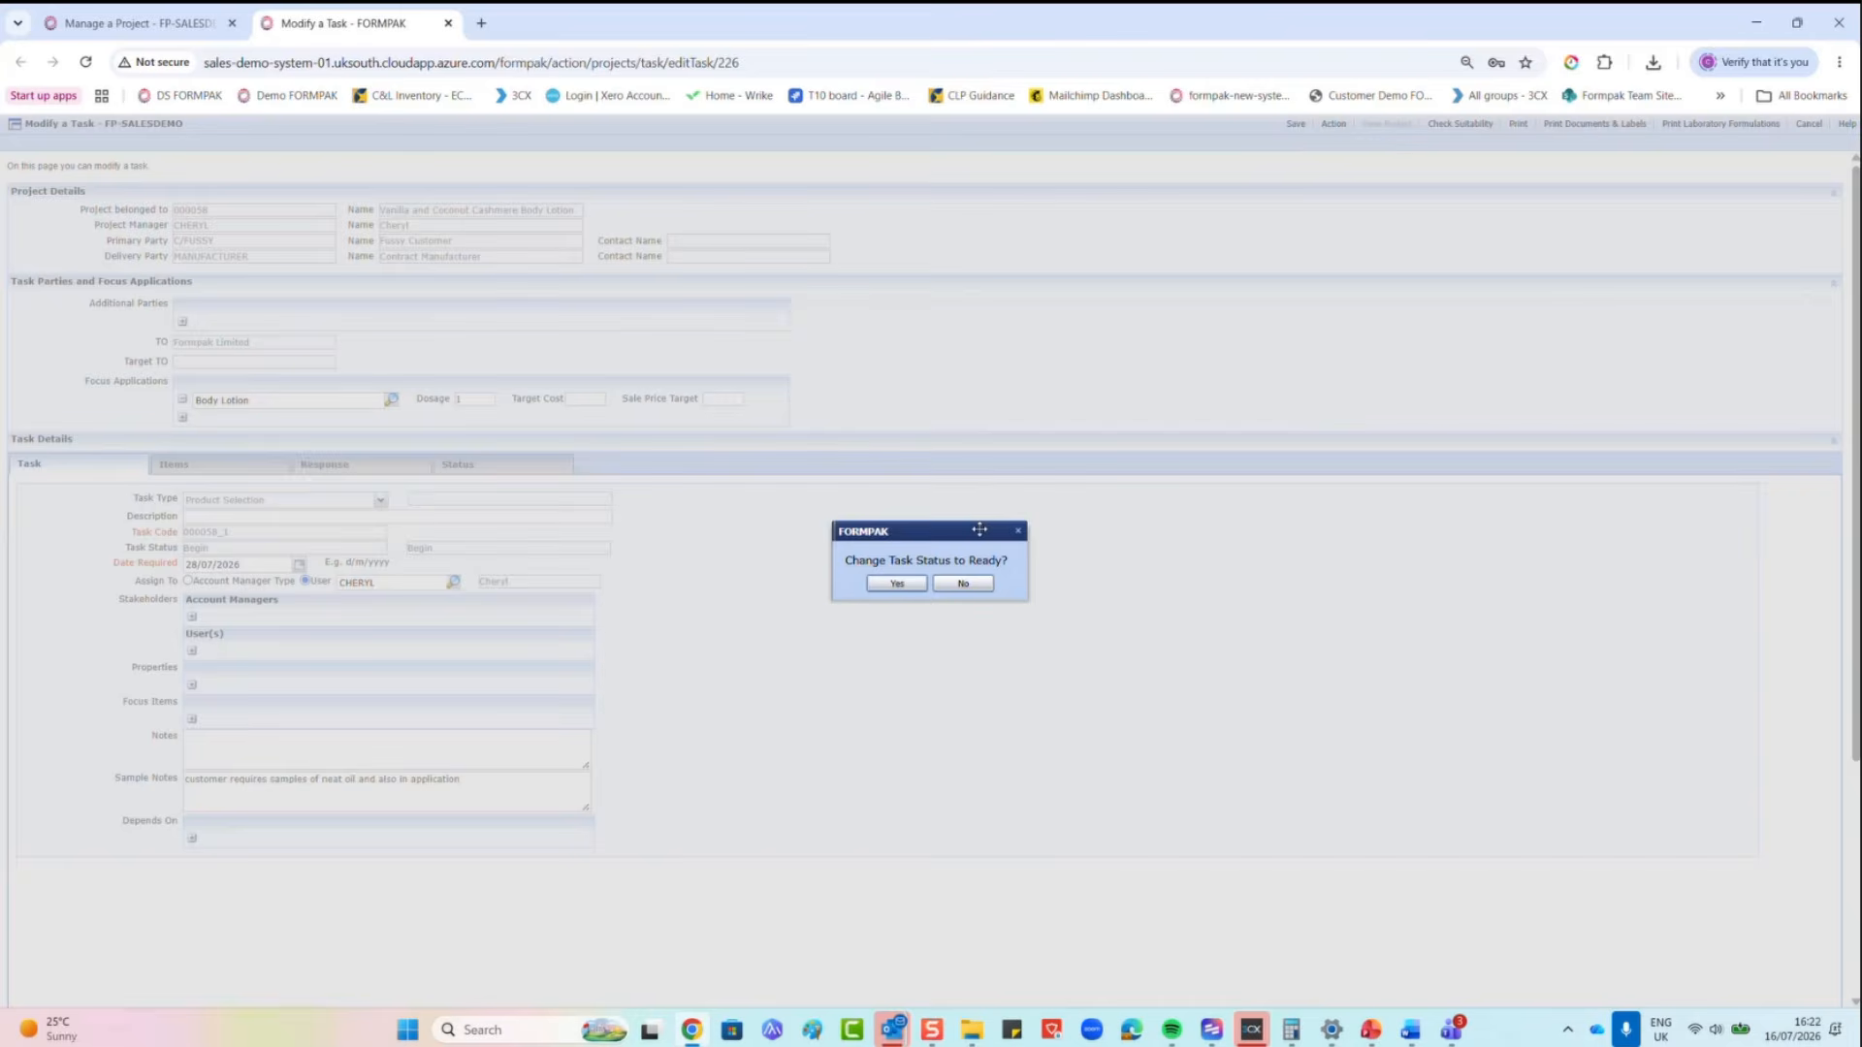
pyautogui.click(897, 584)
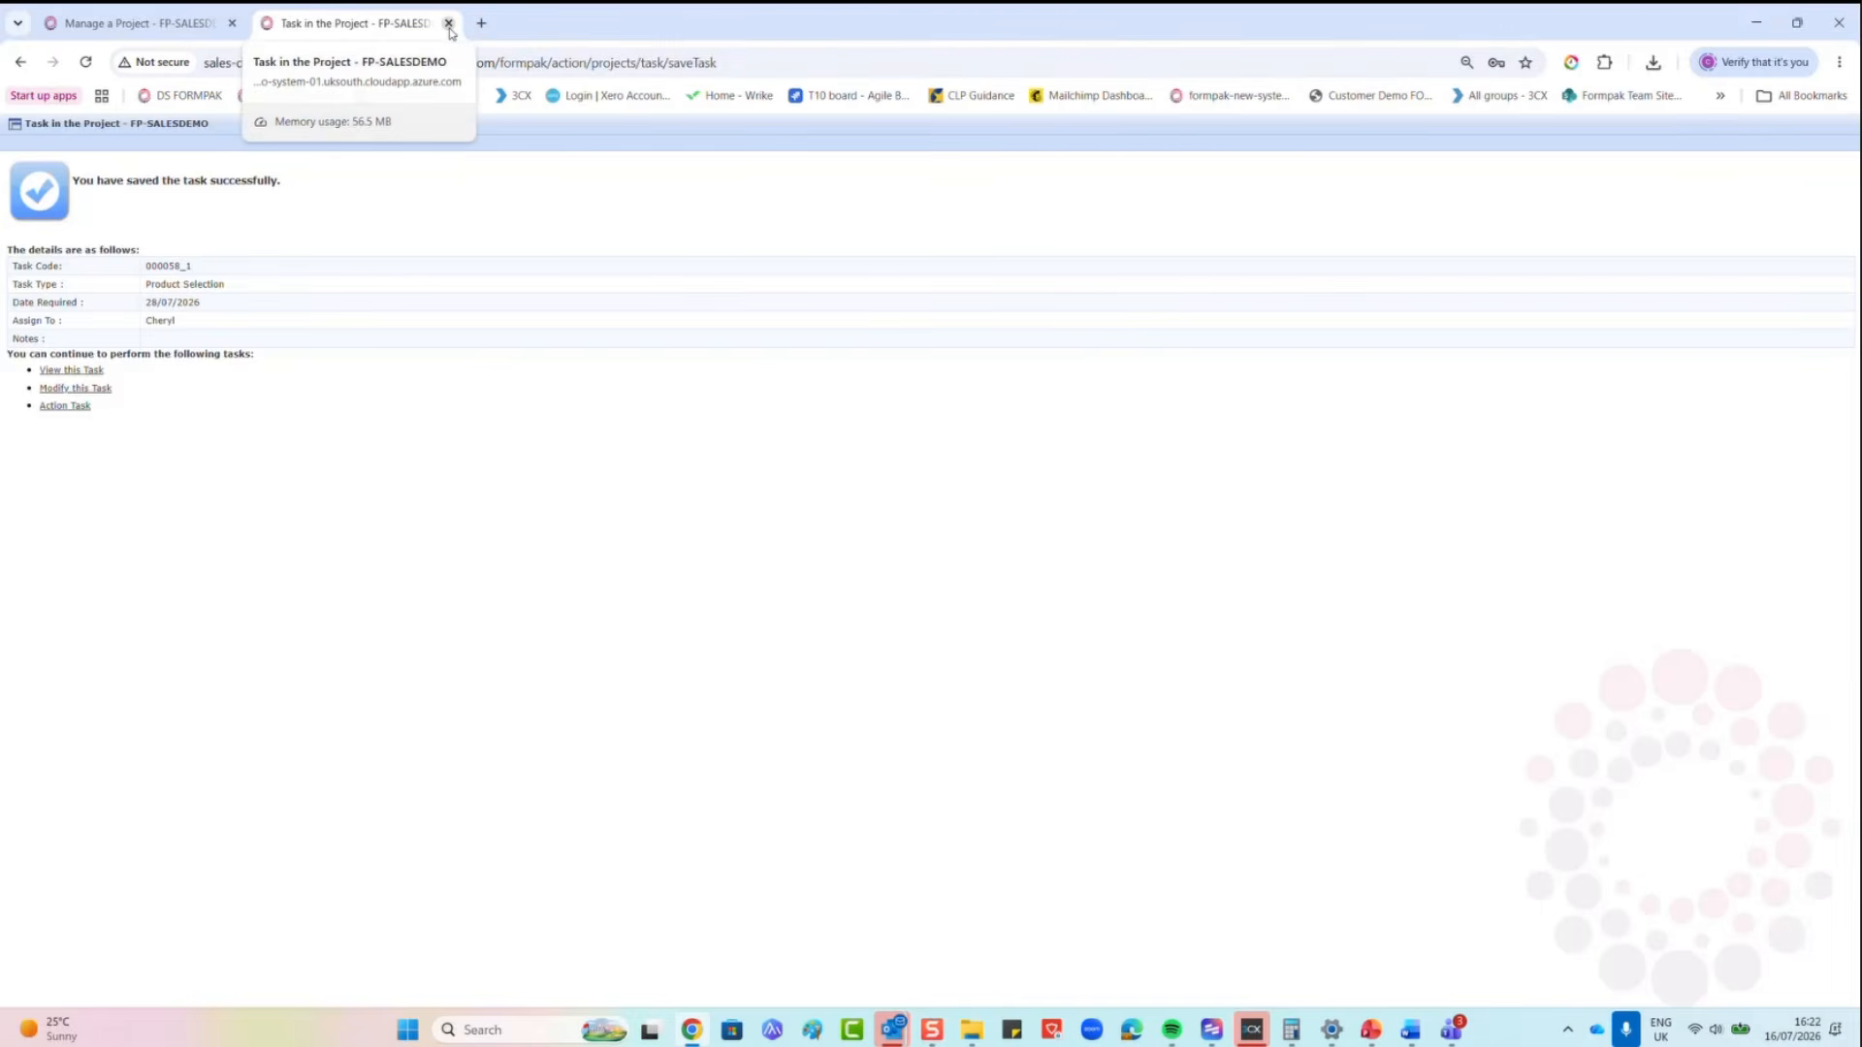
pyautogui.click(448, 22)
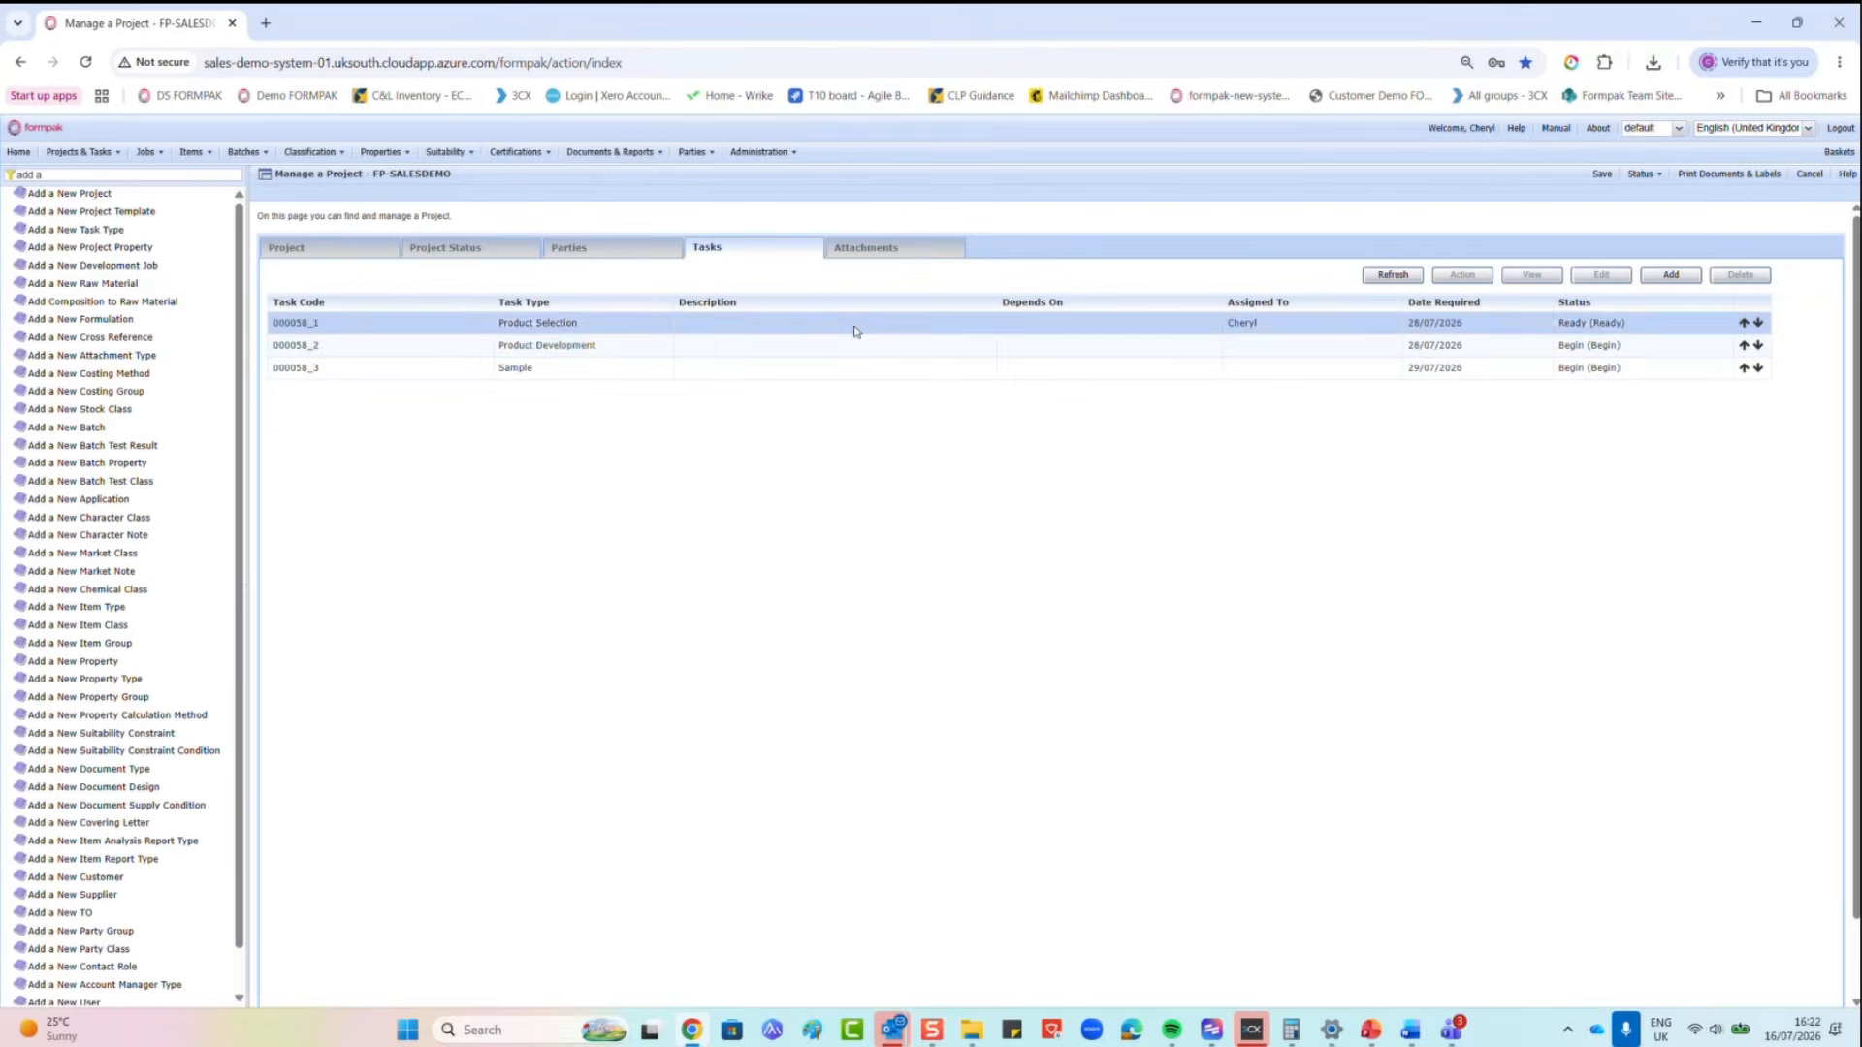
# Step: Assign the project's Product Development task to the signed-in user, and save it with its status changed to Ready
pyautogui.click(921, 349)
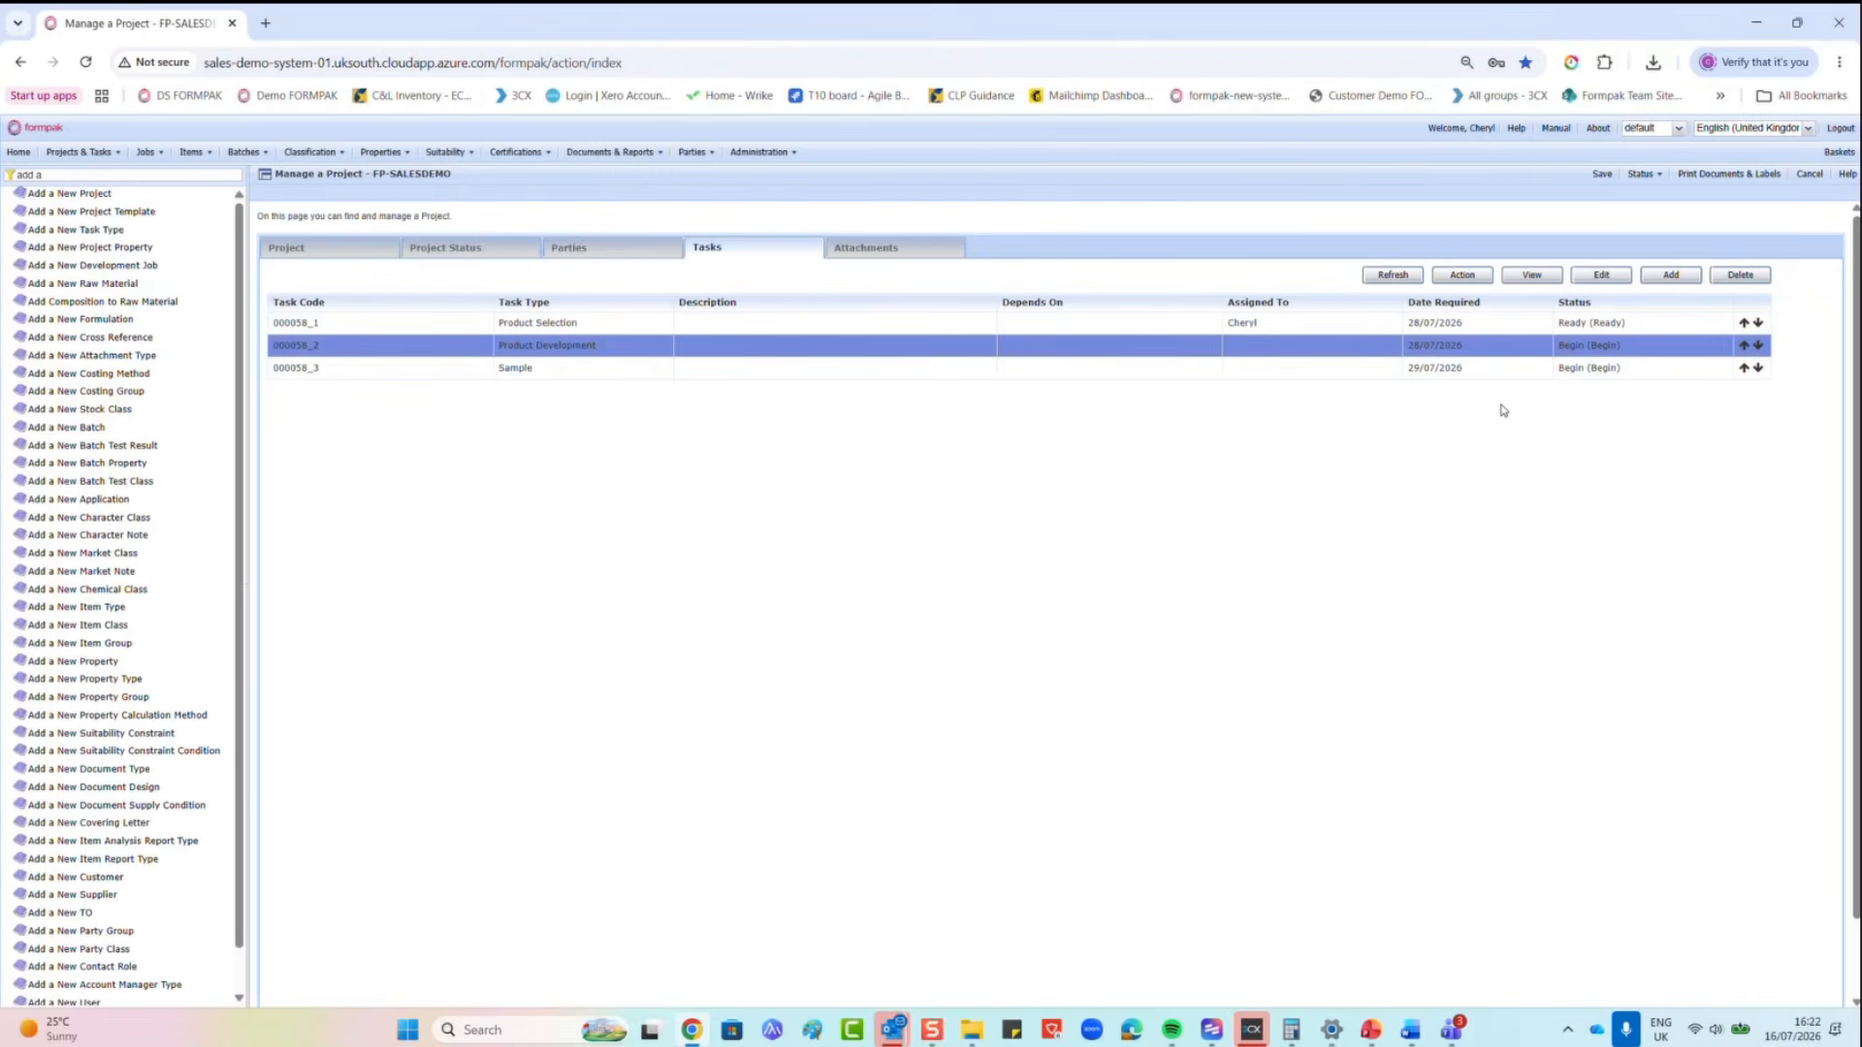
pyautogui.click(1601, 279)
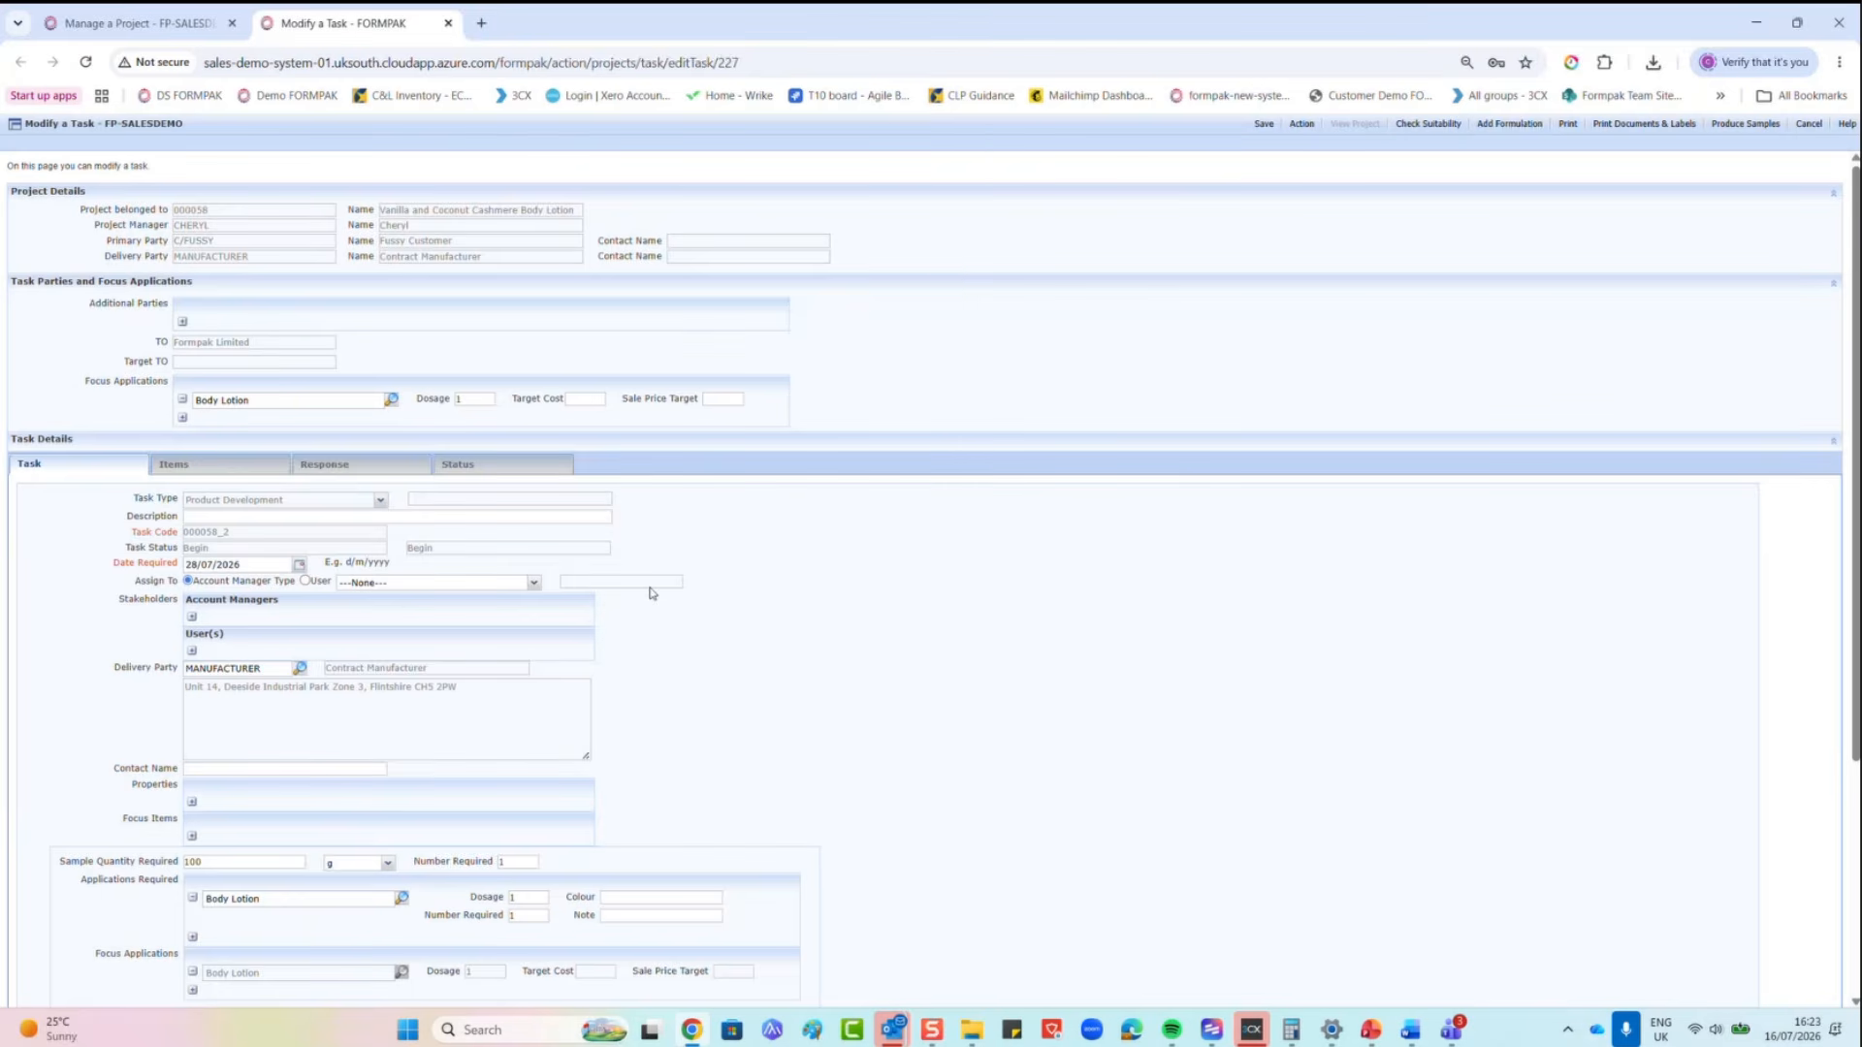
pyautogui.click(306, 581)
pyautogui.write('cheryl')
pyautogui.click(358, 618)
pyautogui.click(1264, 124)
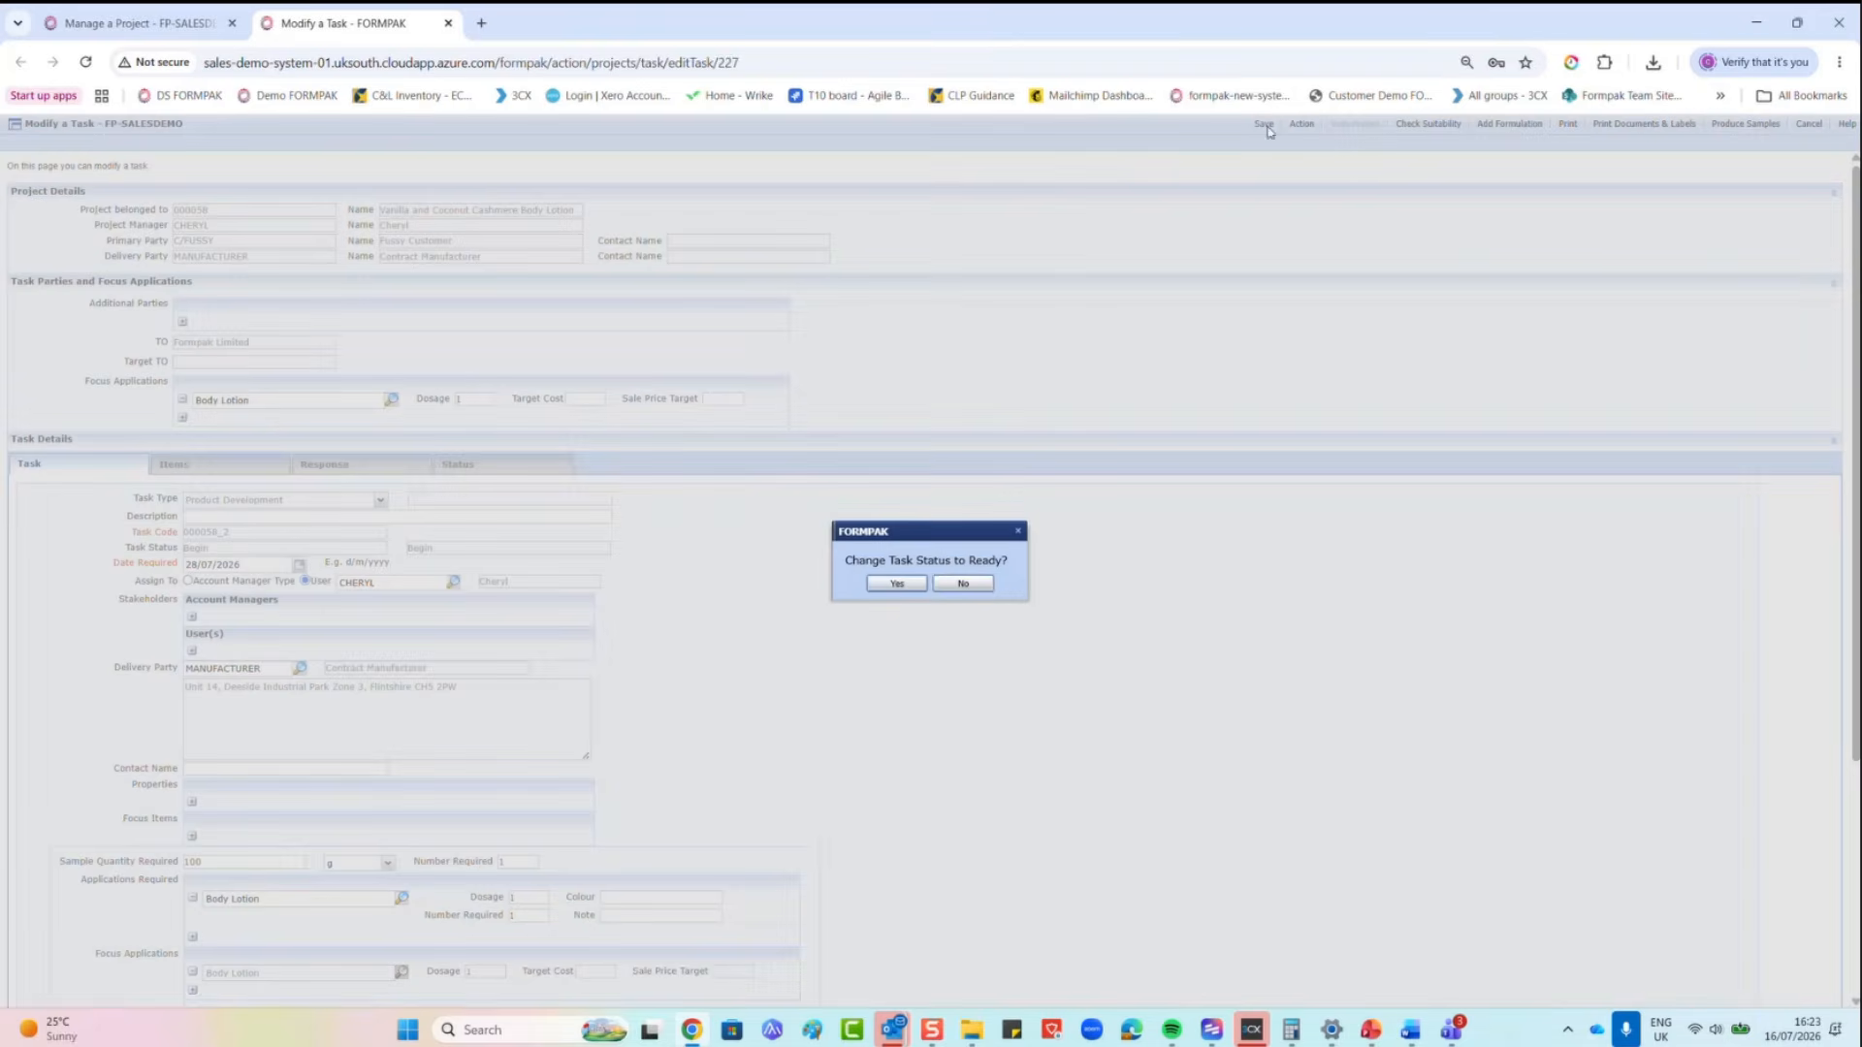
pyautogui.click(897, 584)
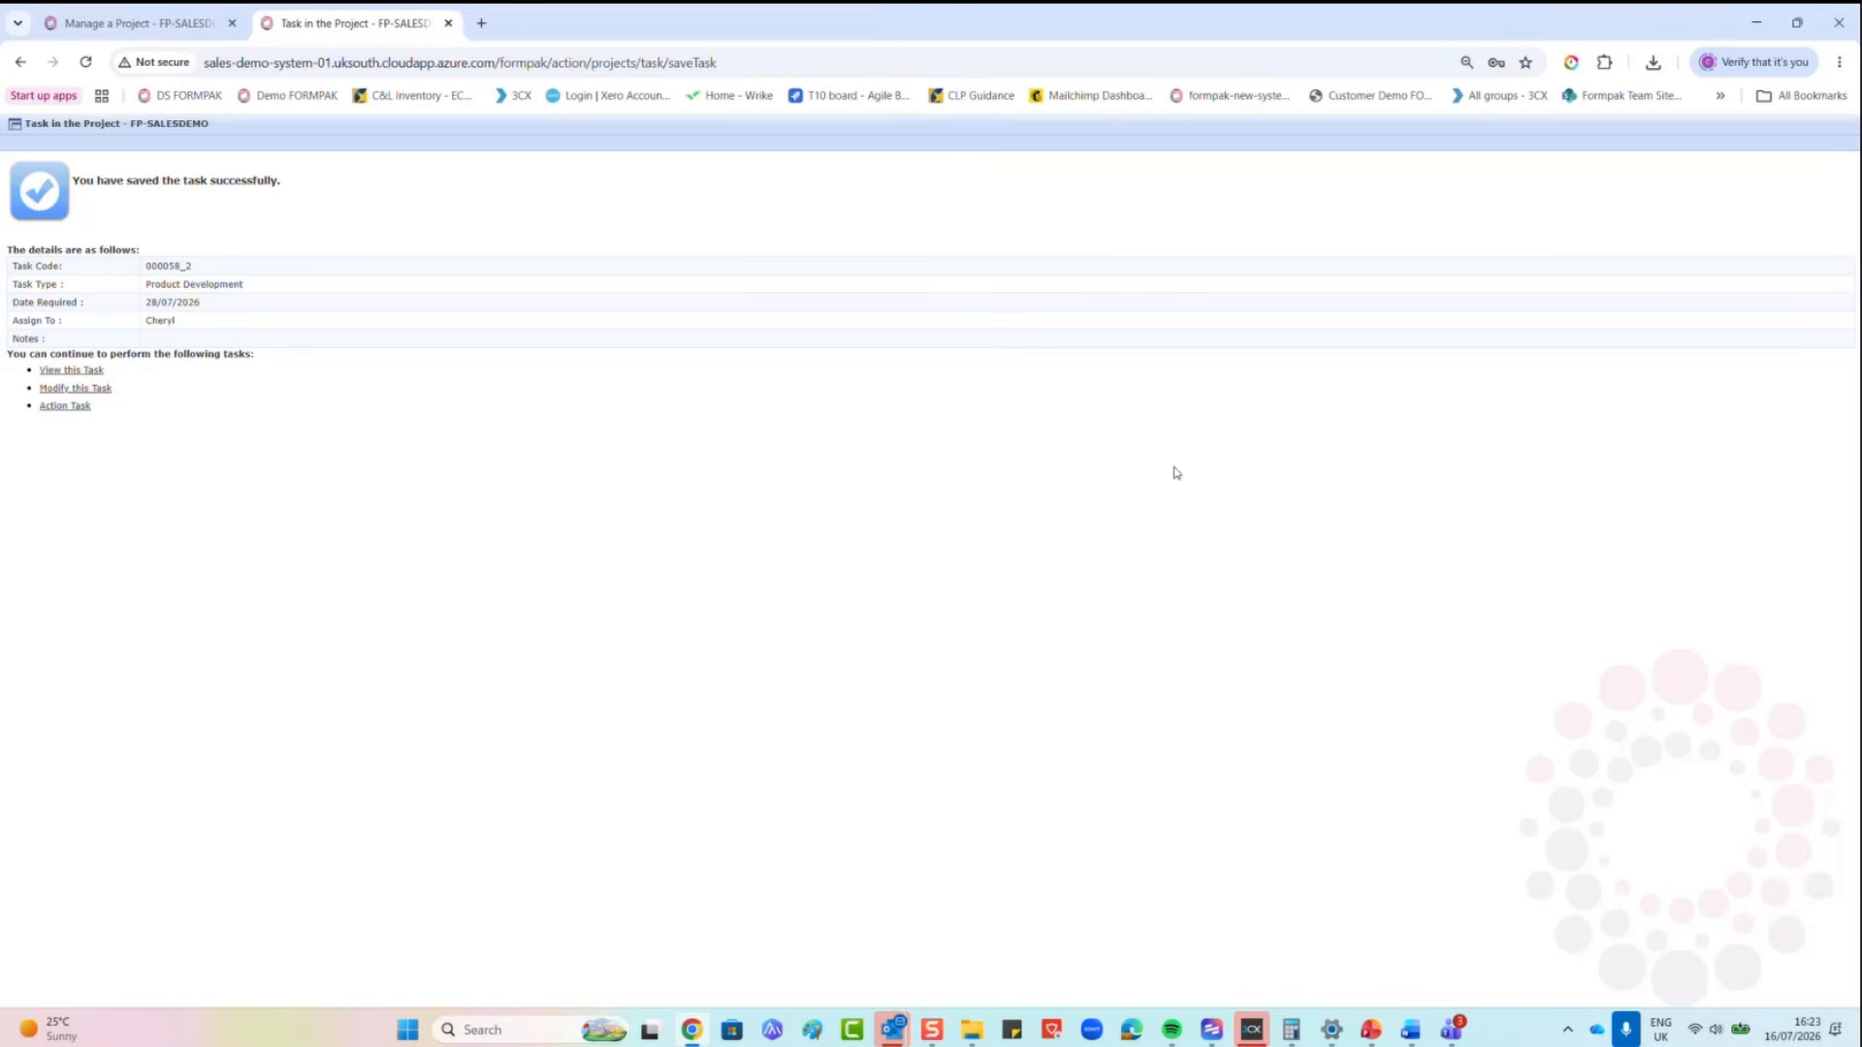
pyautogui.click(448, 22)
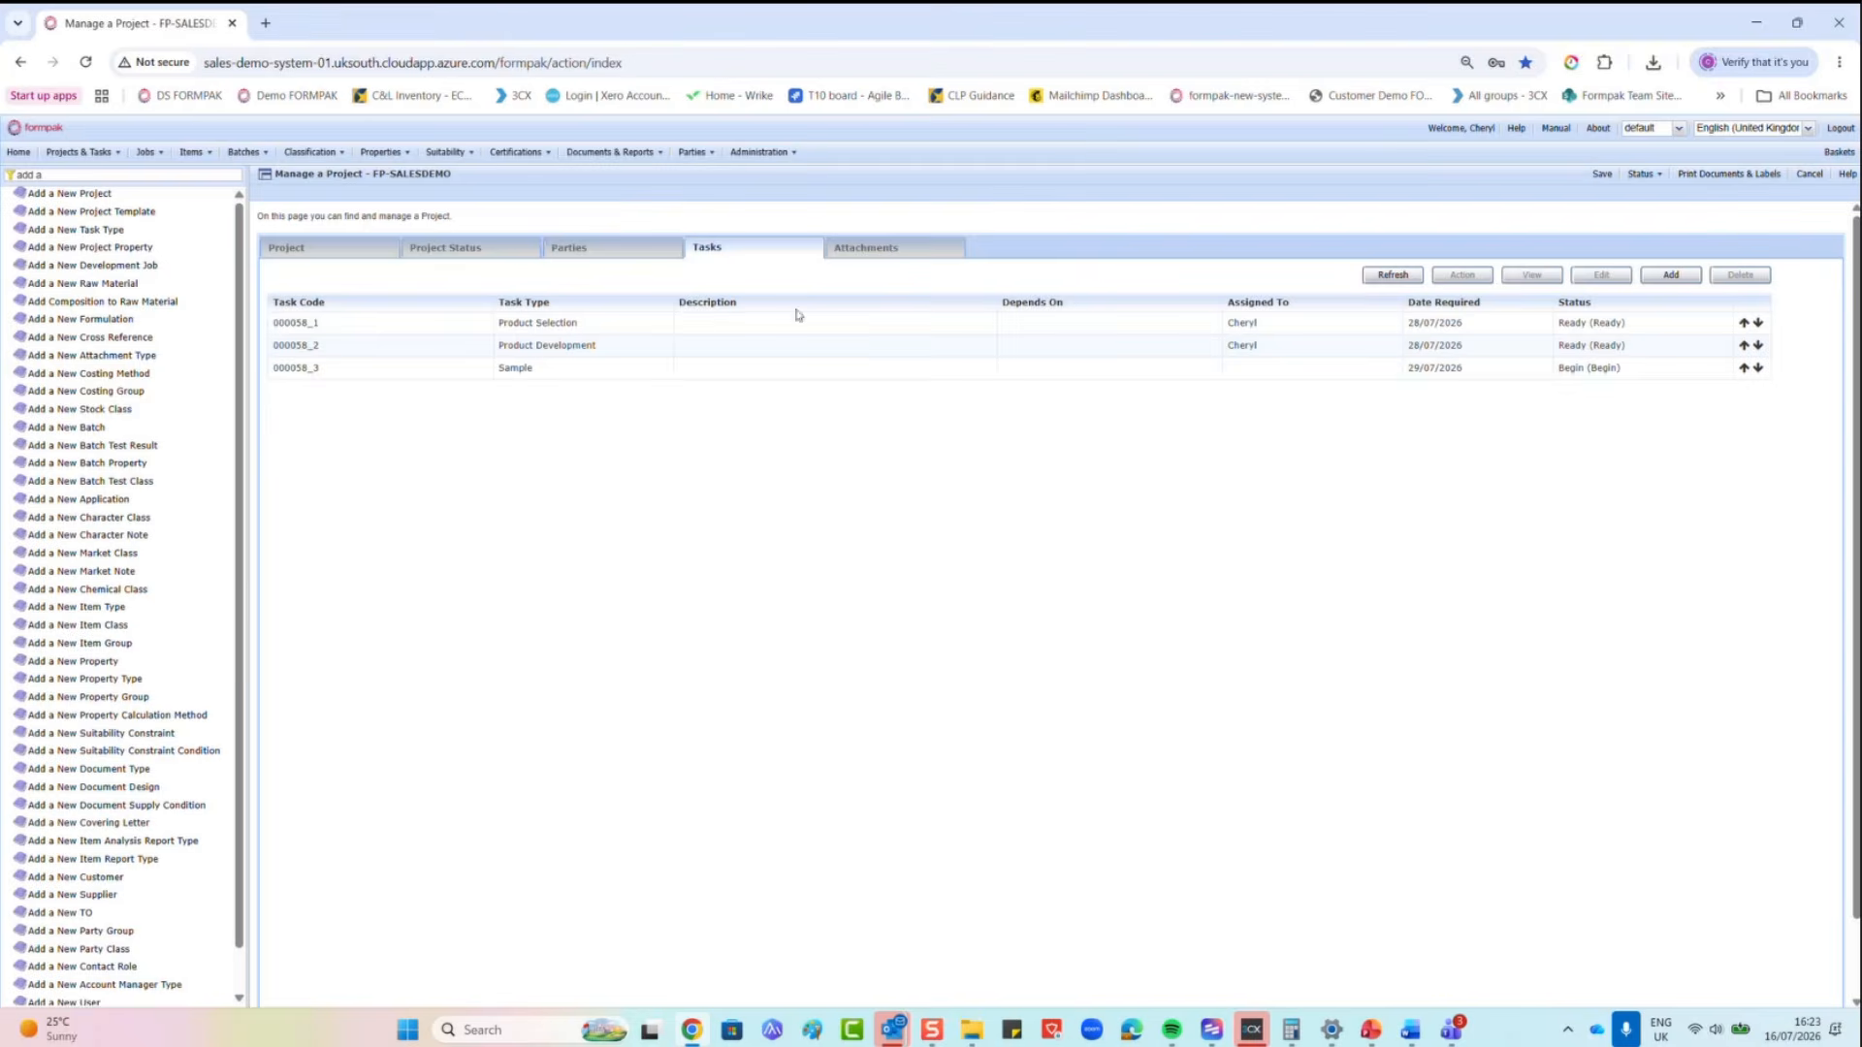
# Step: Assign the project's Sample task to the signed-in user, and save it with its status changed to Ready
pyautogui.click(1111, 369)
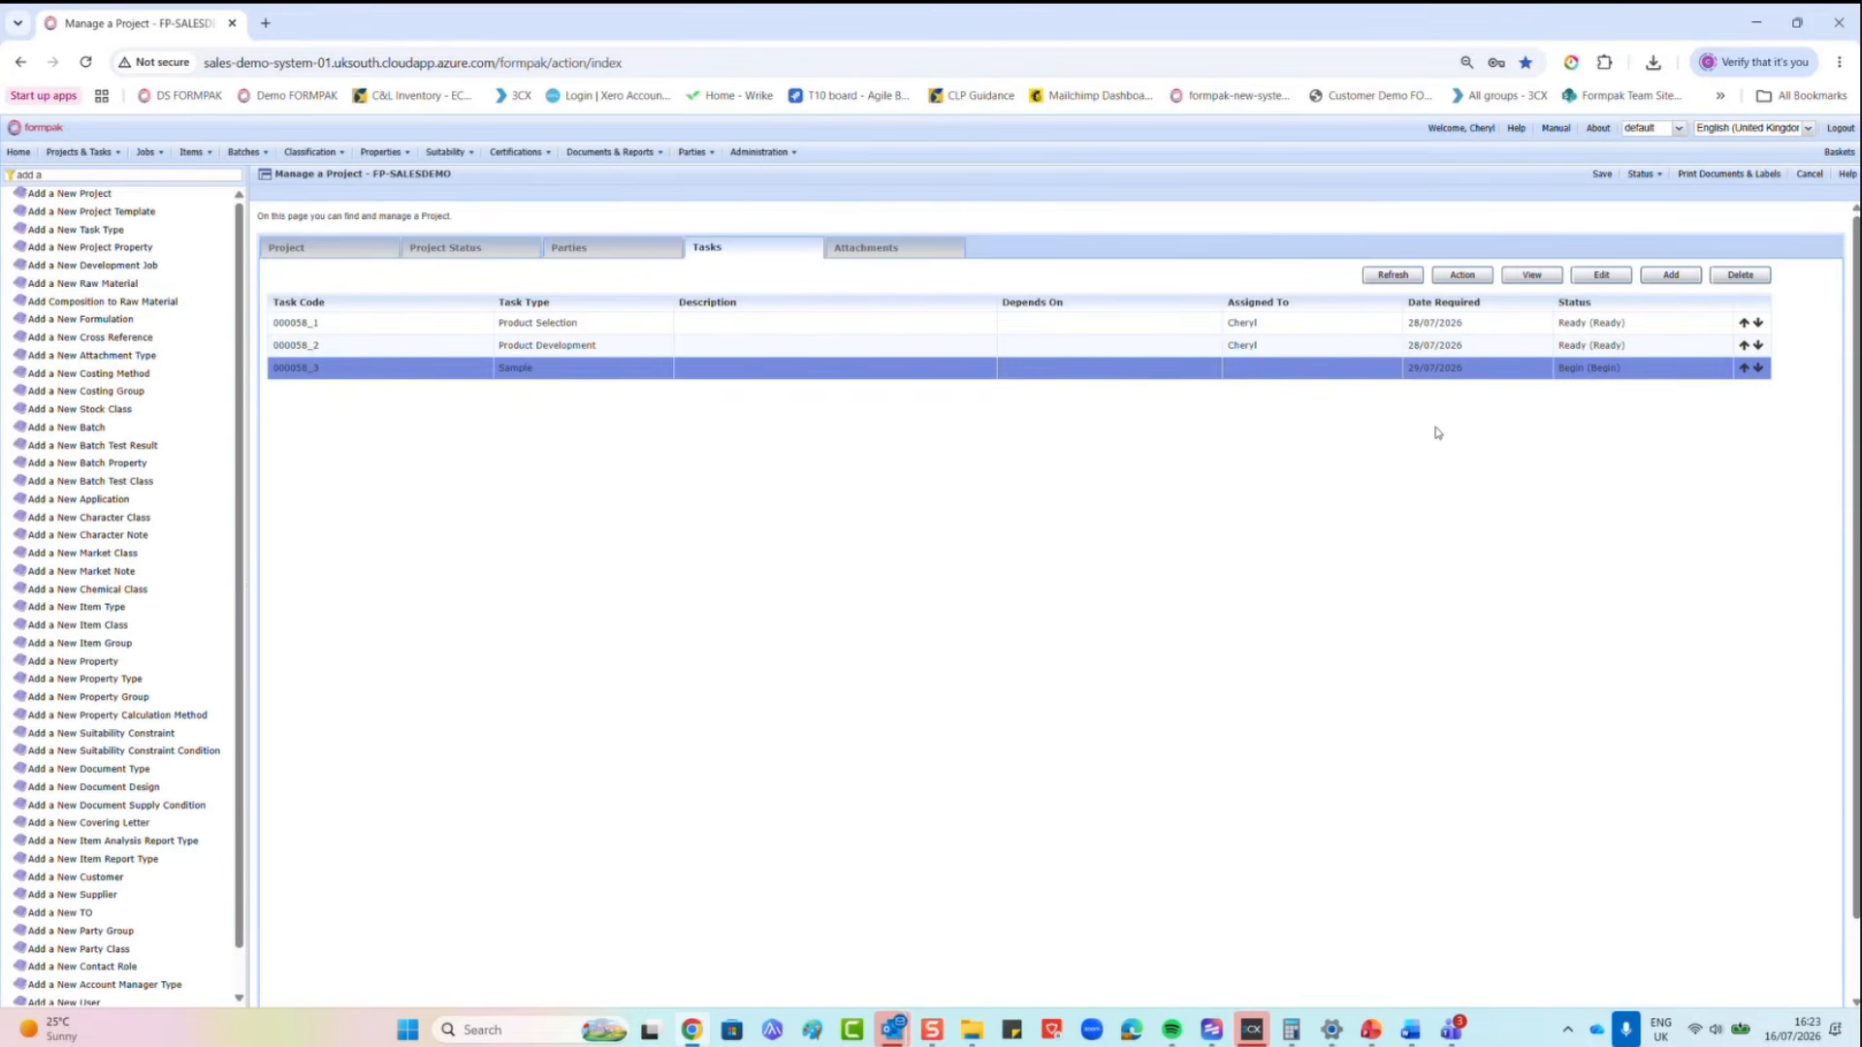
pyautogui.click(1583, 278)
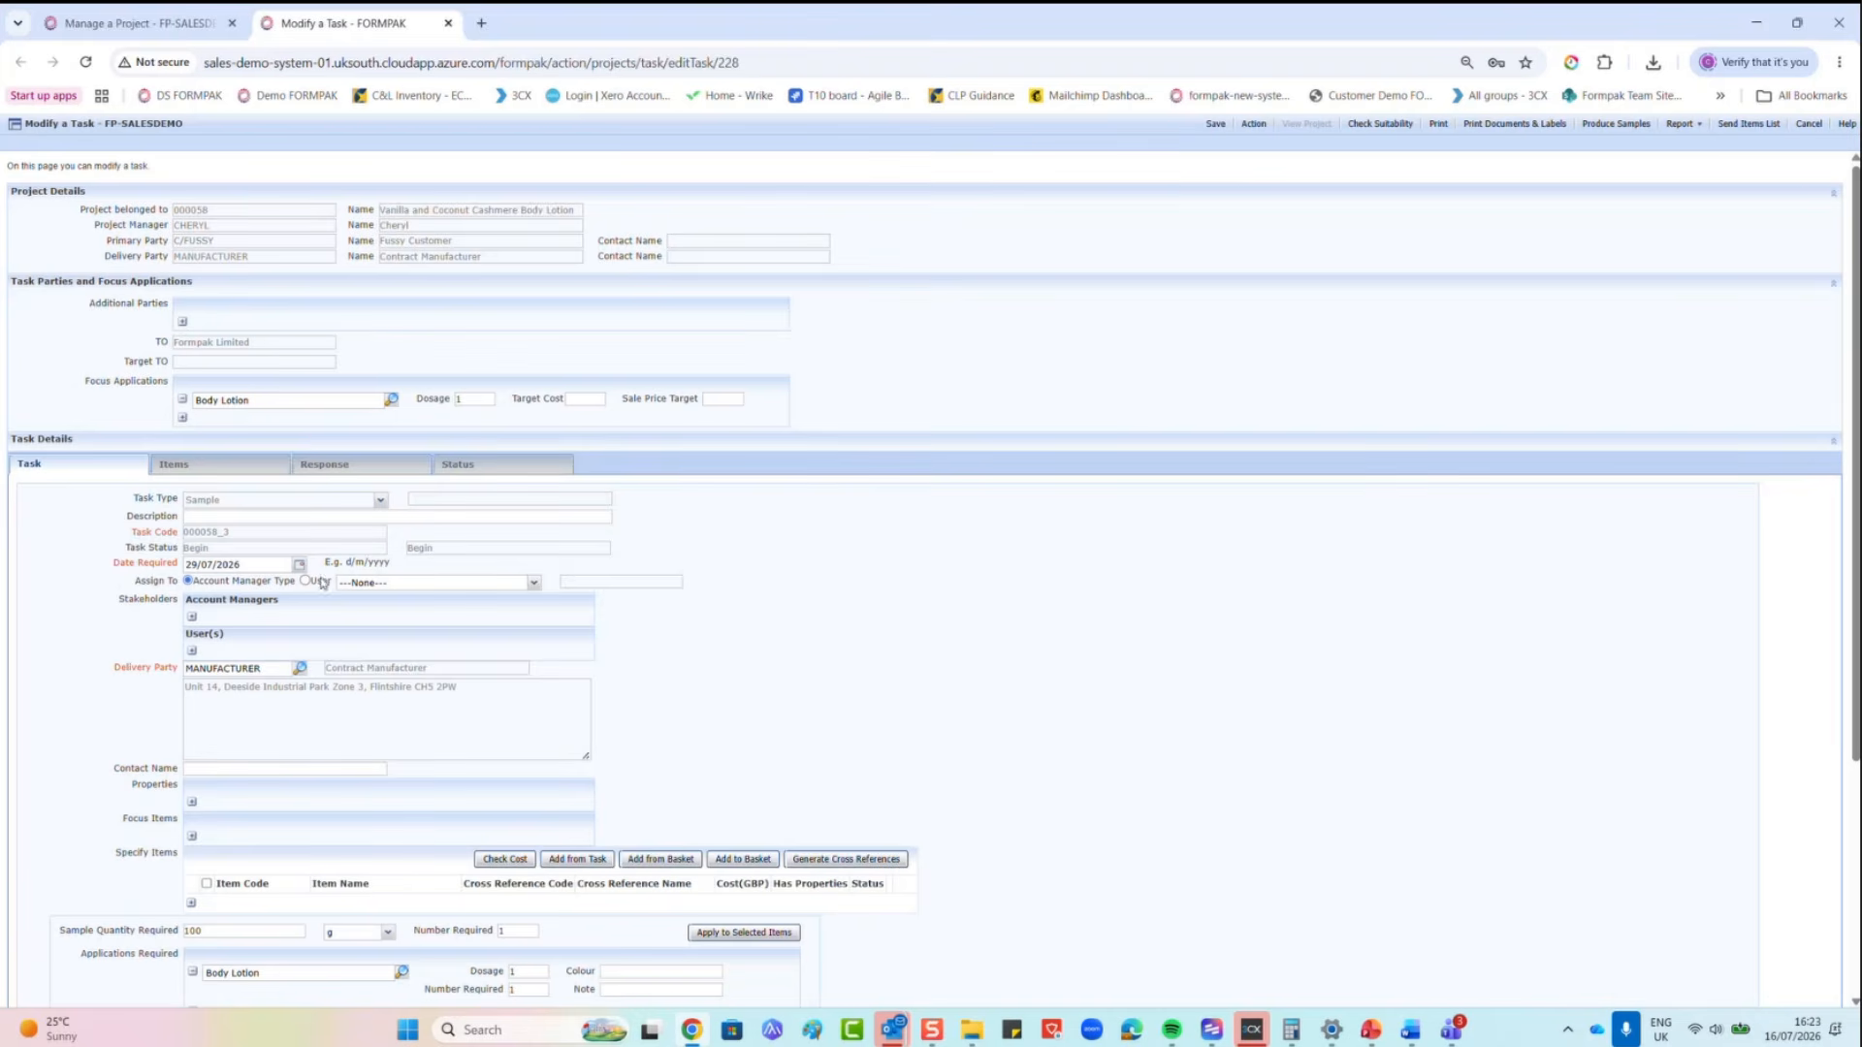
pyautogui.click(322, 582)
pyautogui.write('cheryl')
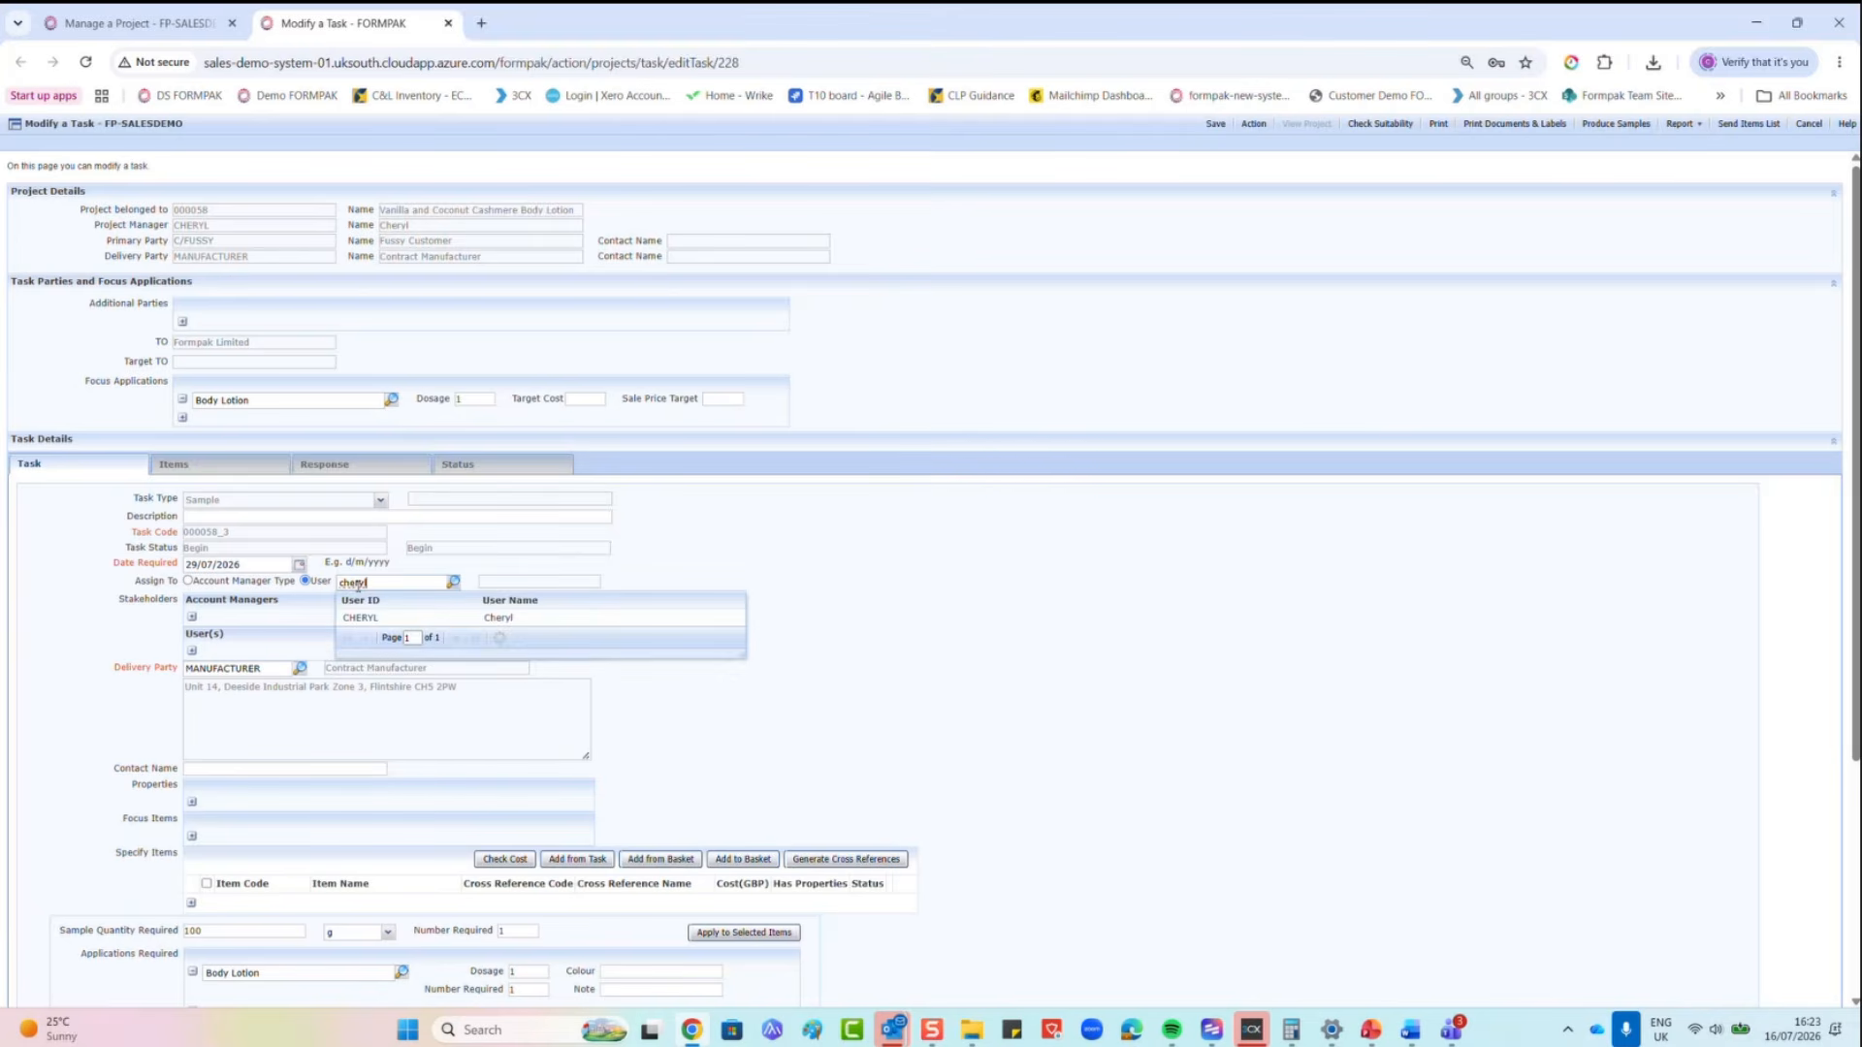
pyautogui.click(362, 619)
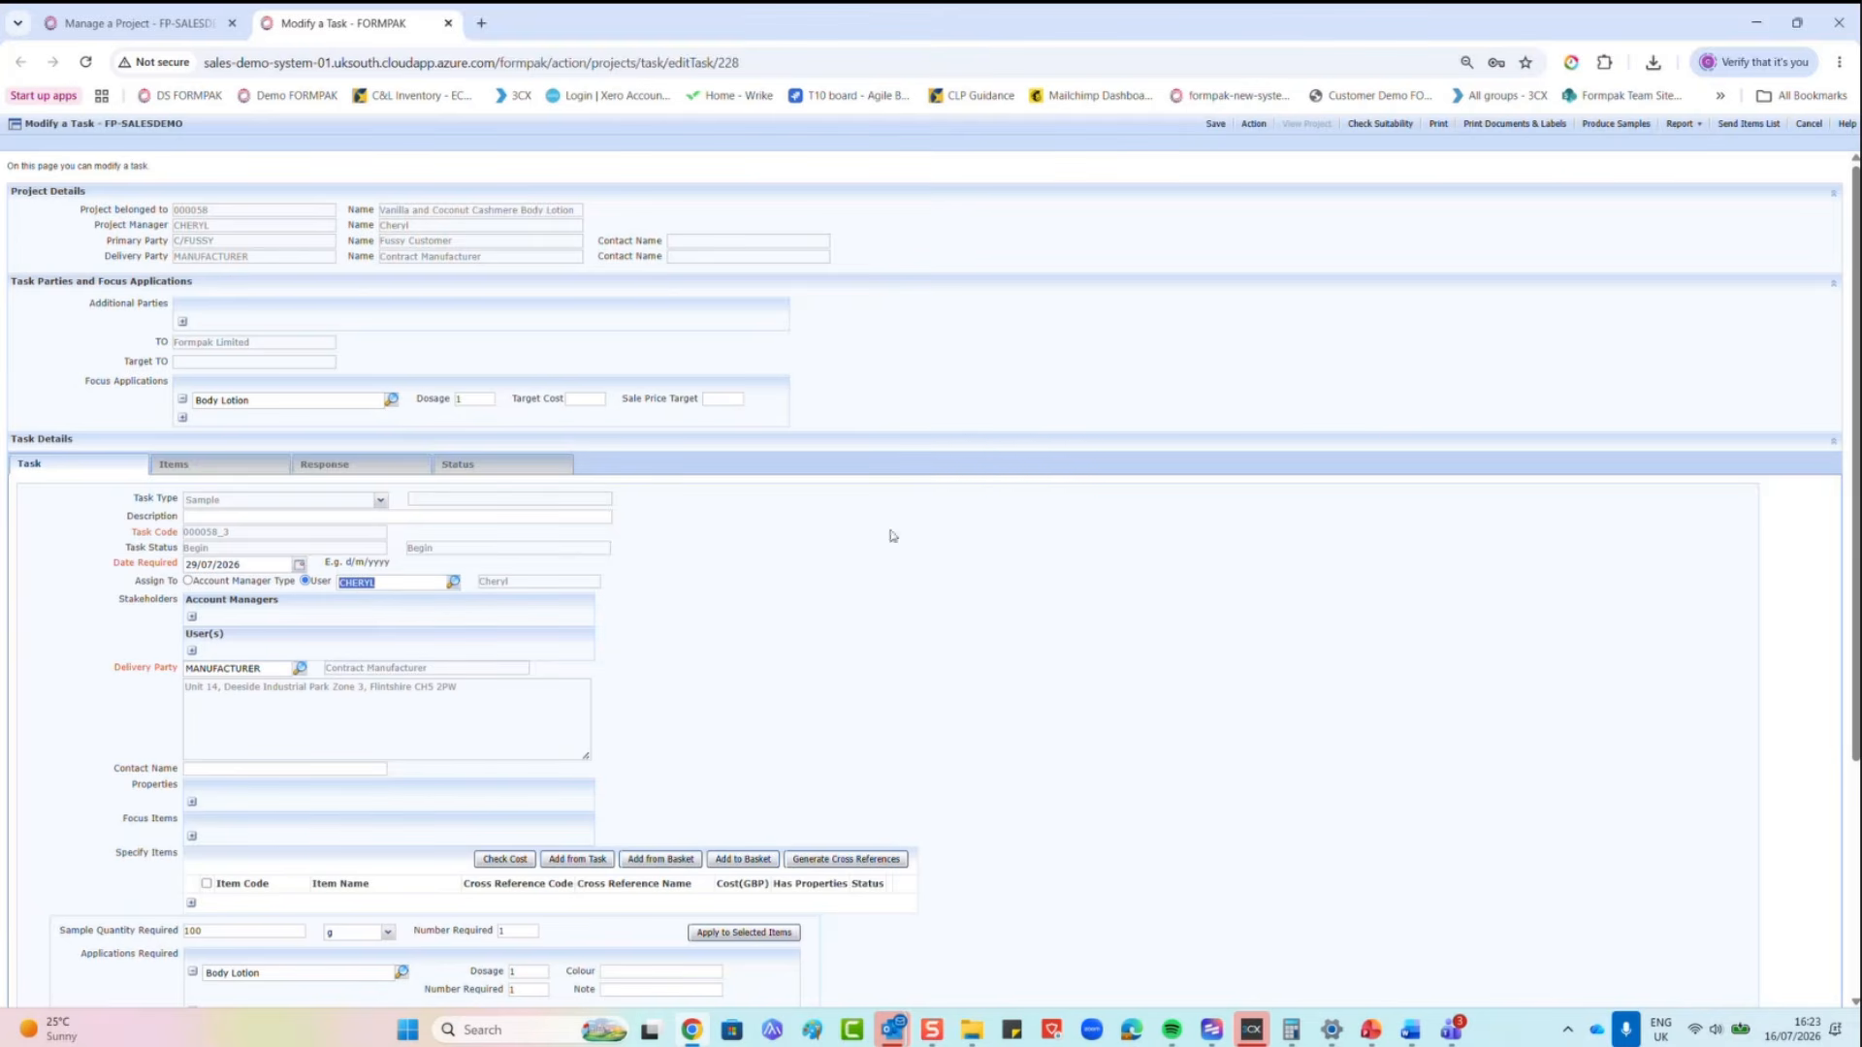
pyautogui.click(1216, 124)
pyautogui.click(899, 588)
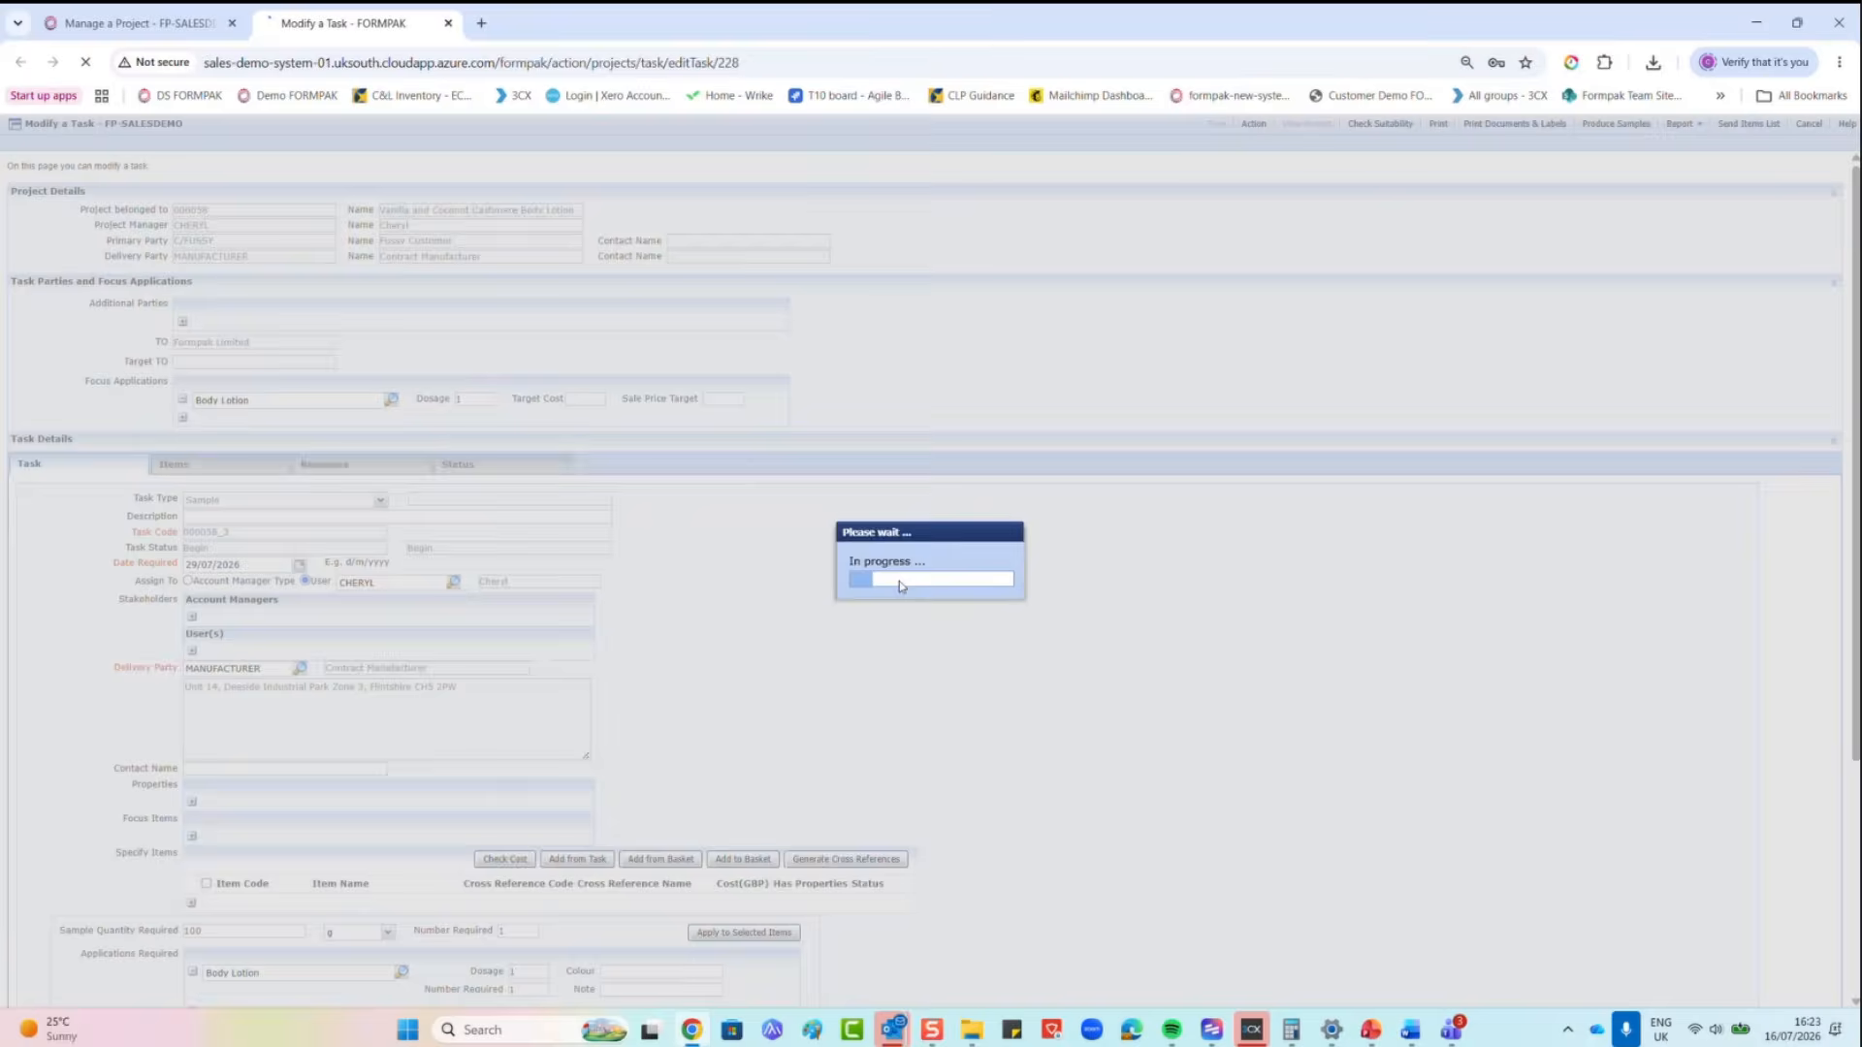
pyautogui.click(448, 23)
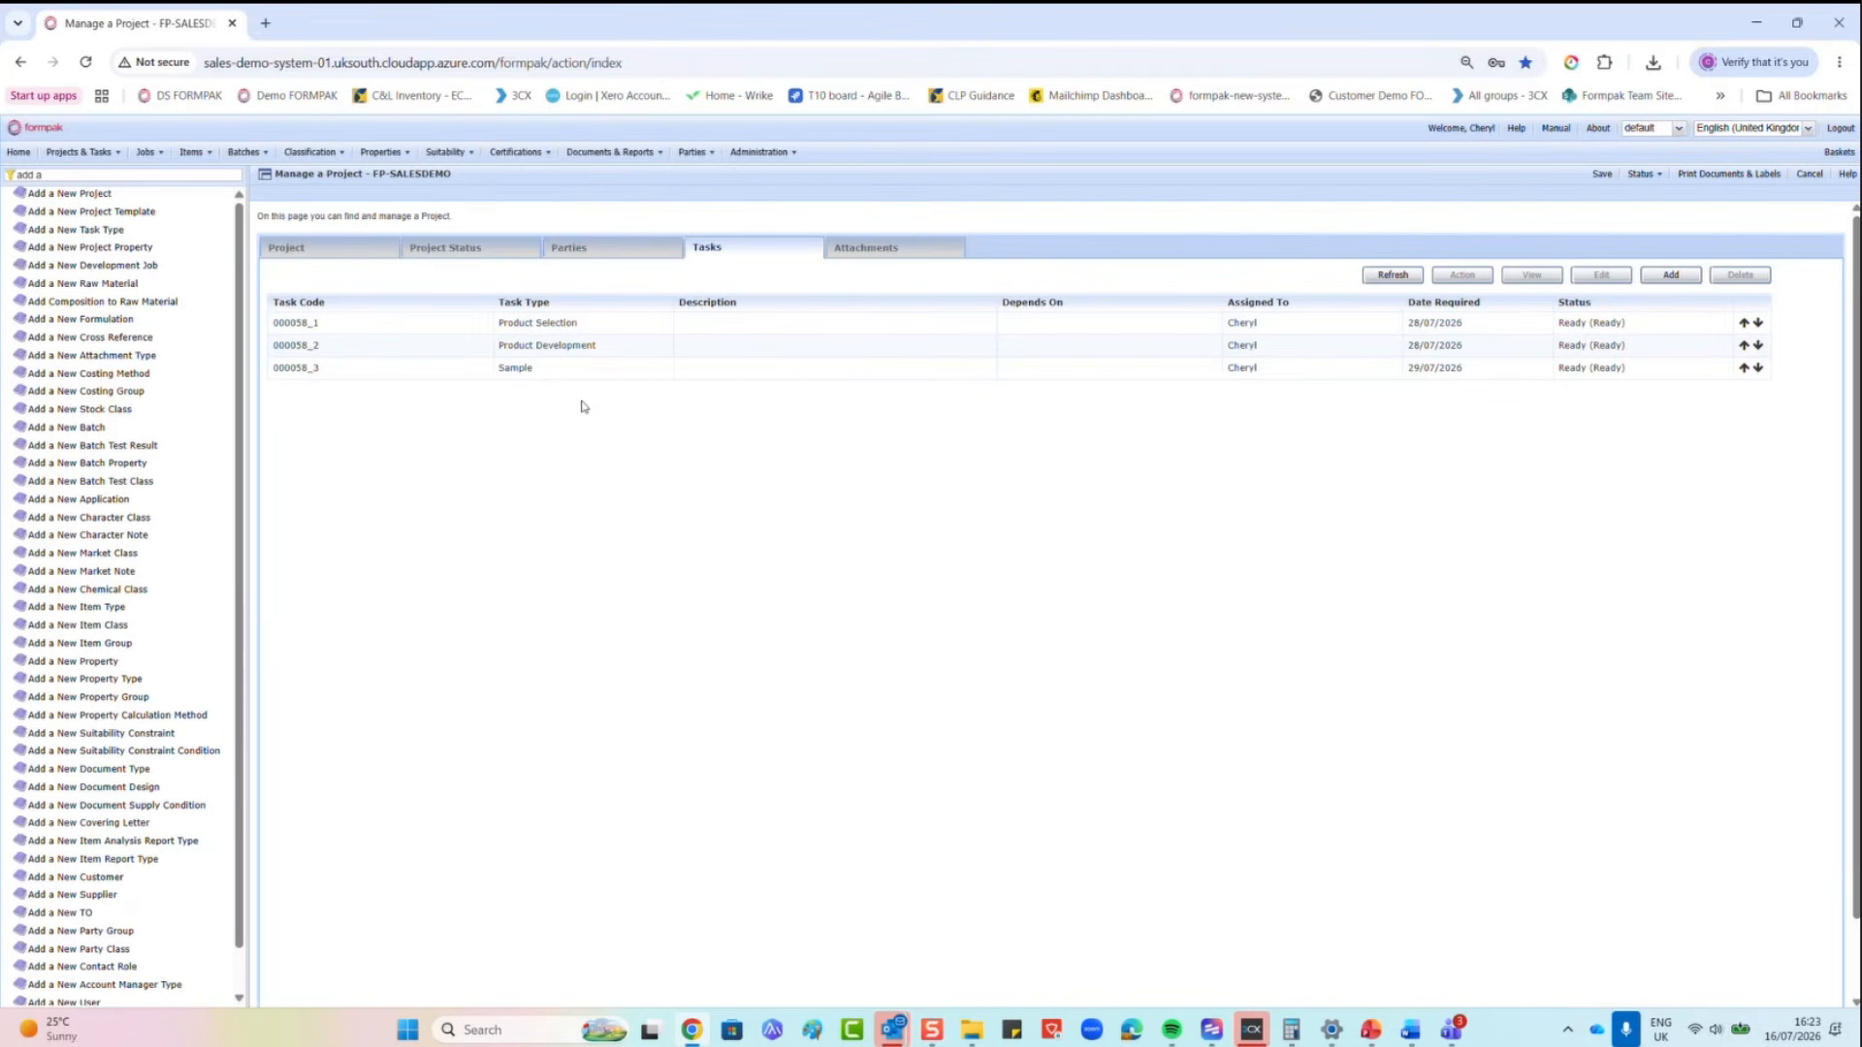
# Step: Save the project and update every task with all of the project's specified details
pyautogui.click(64, 176)
pyautogui.click(66, 176)
pyautogui.click(1603, 175)
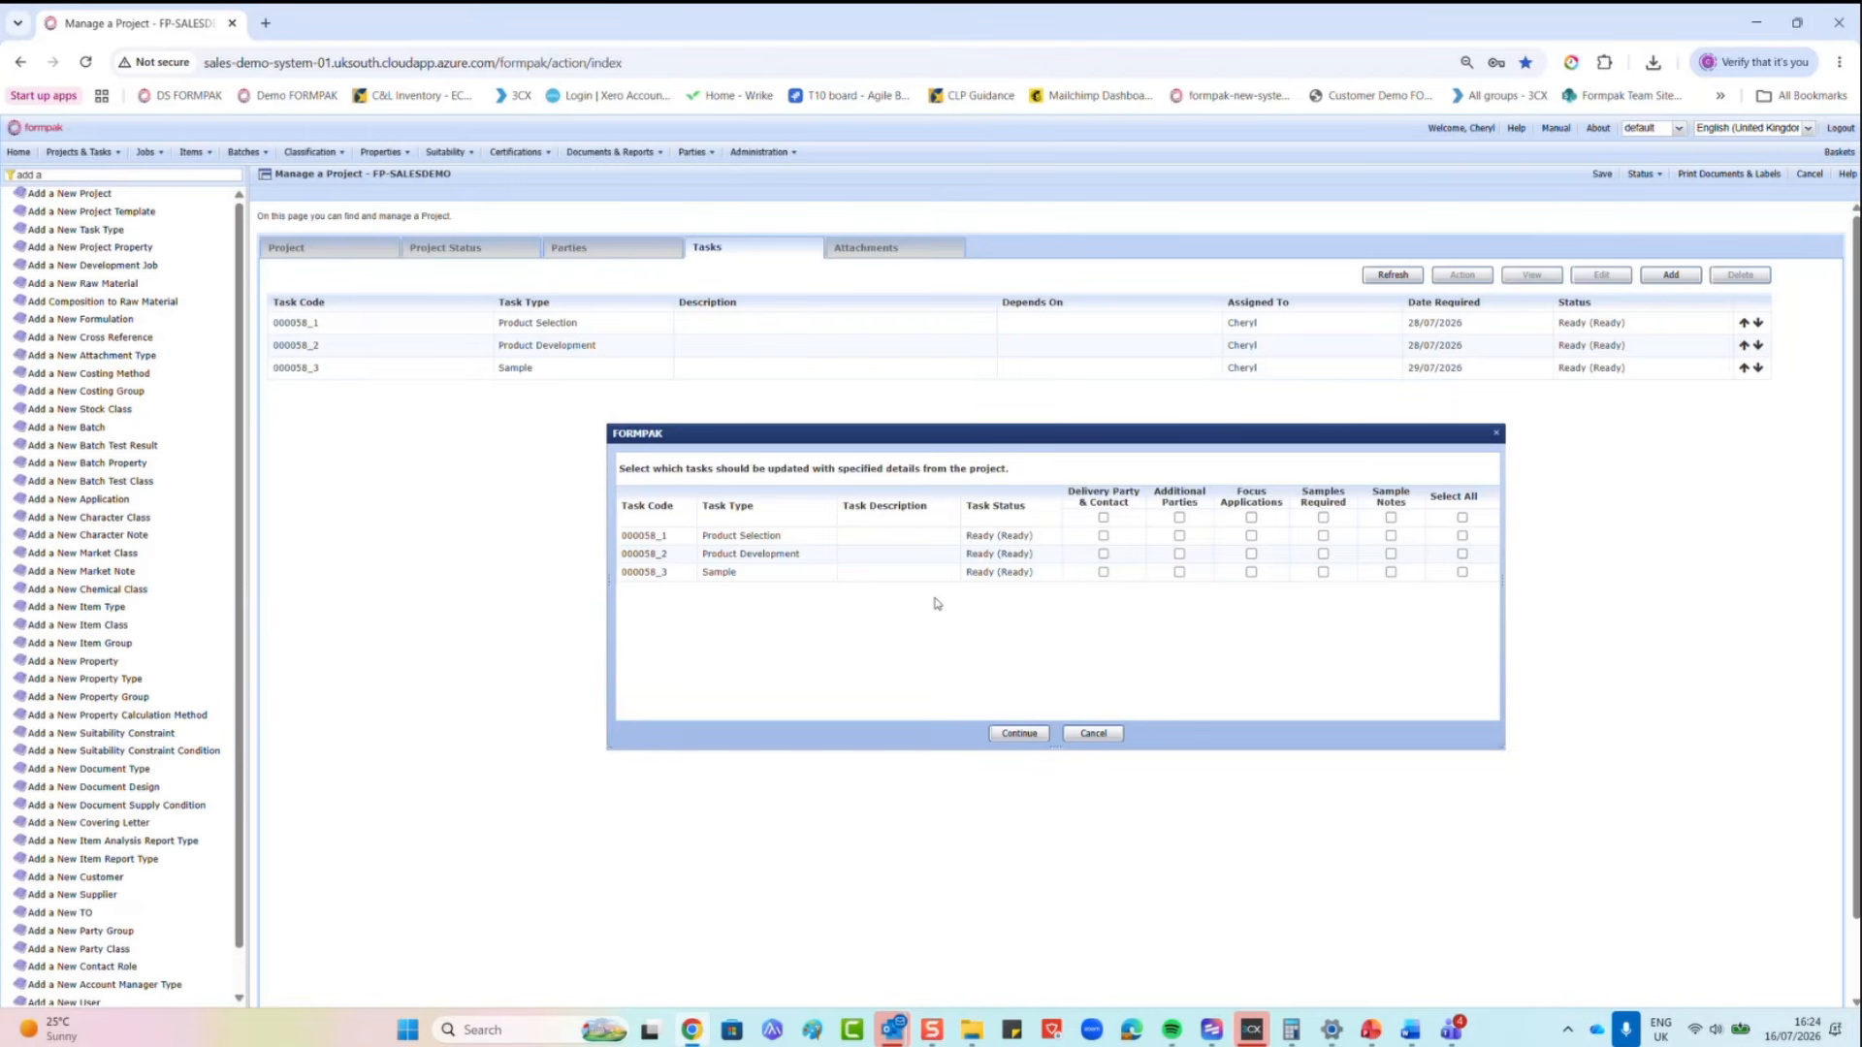
pyautogui.click(1463, 517)
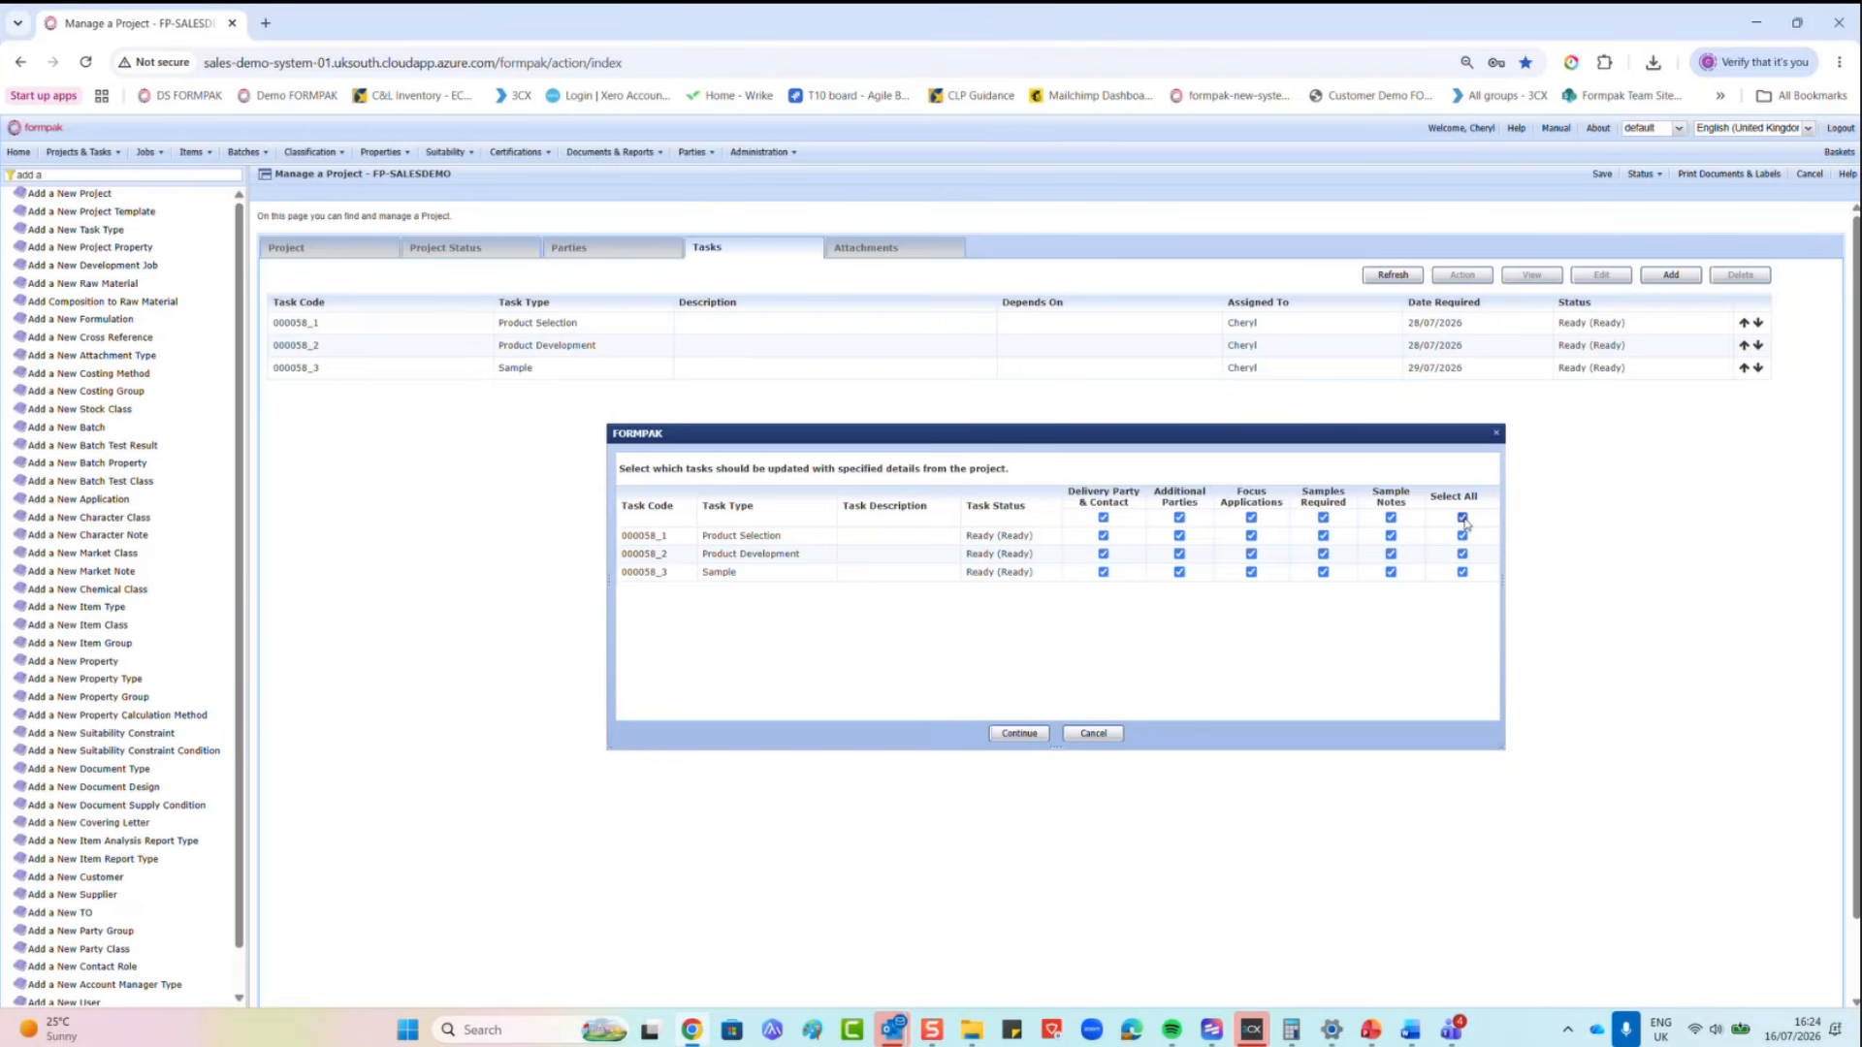
pyautogui.click(999, 734)
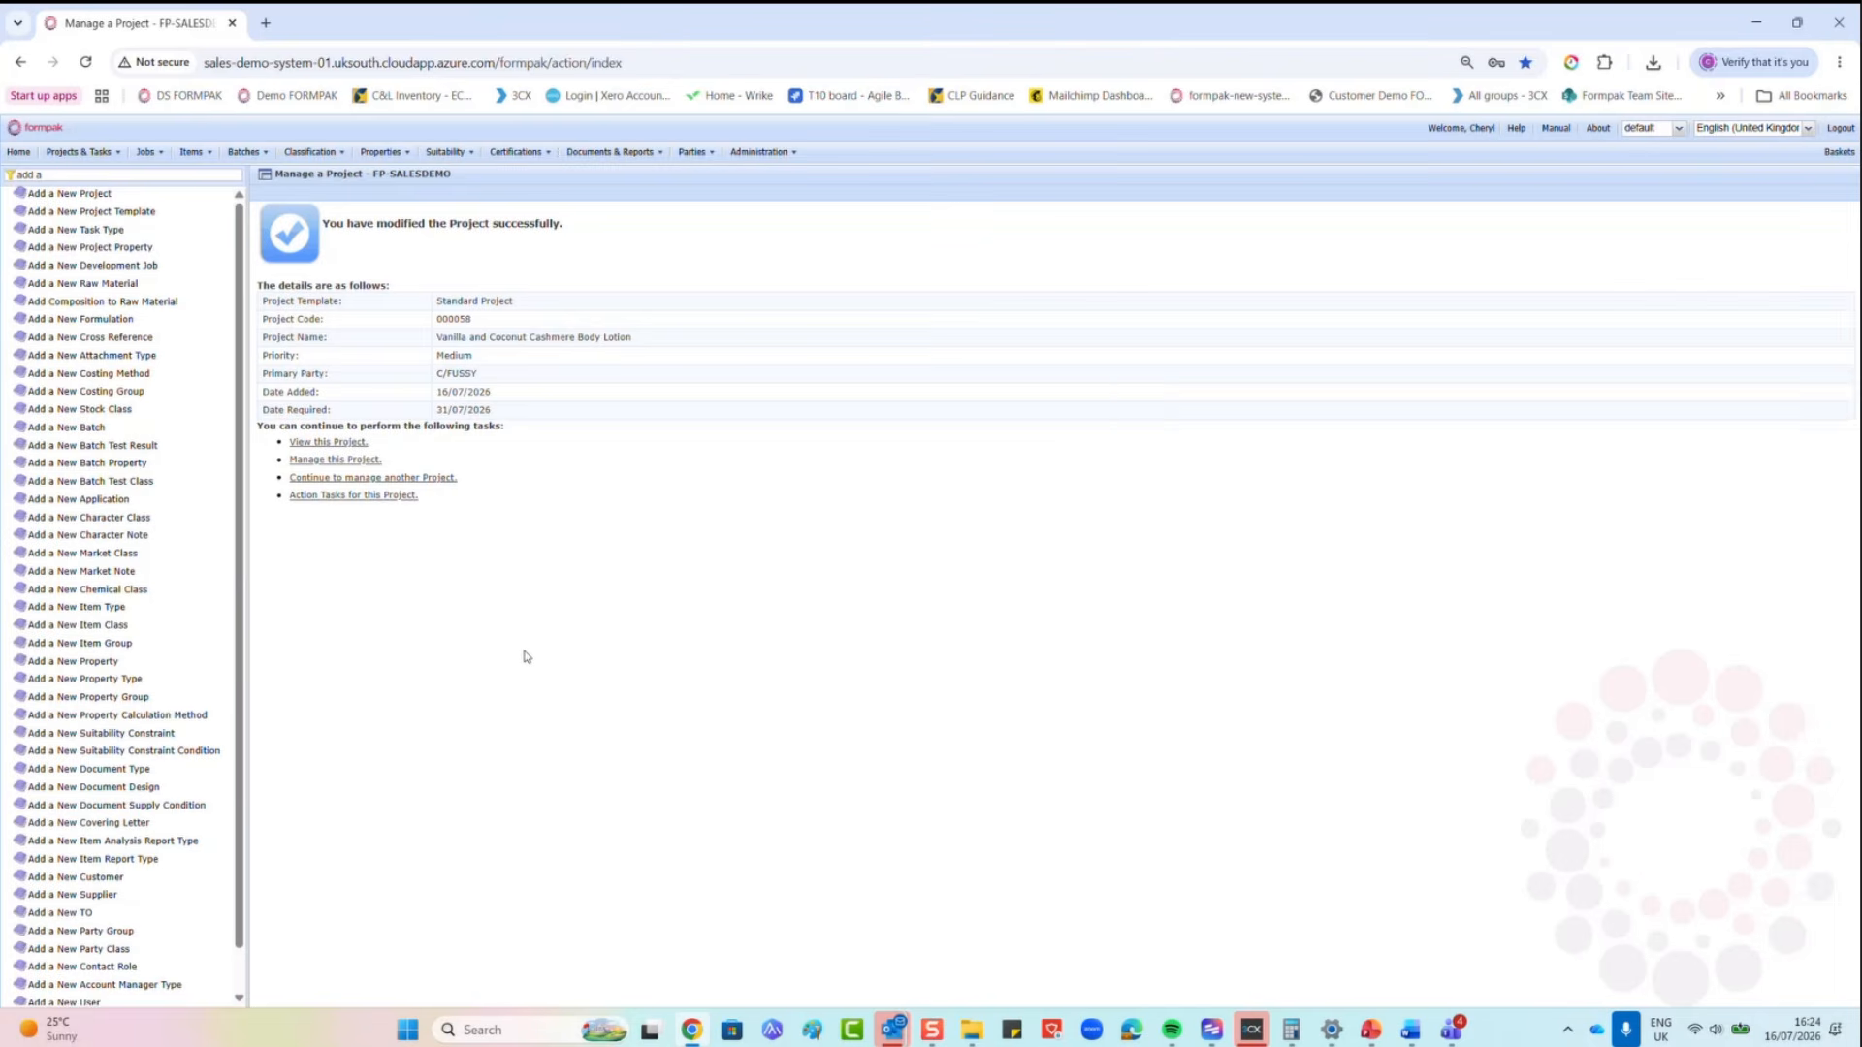
# Step: Filter the navigation list for search functions and open Search for Tasks
pyautogui.tripleClick(58, 175)
pyautogui.press('BackSpace')
pyautogui.write('serach')
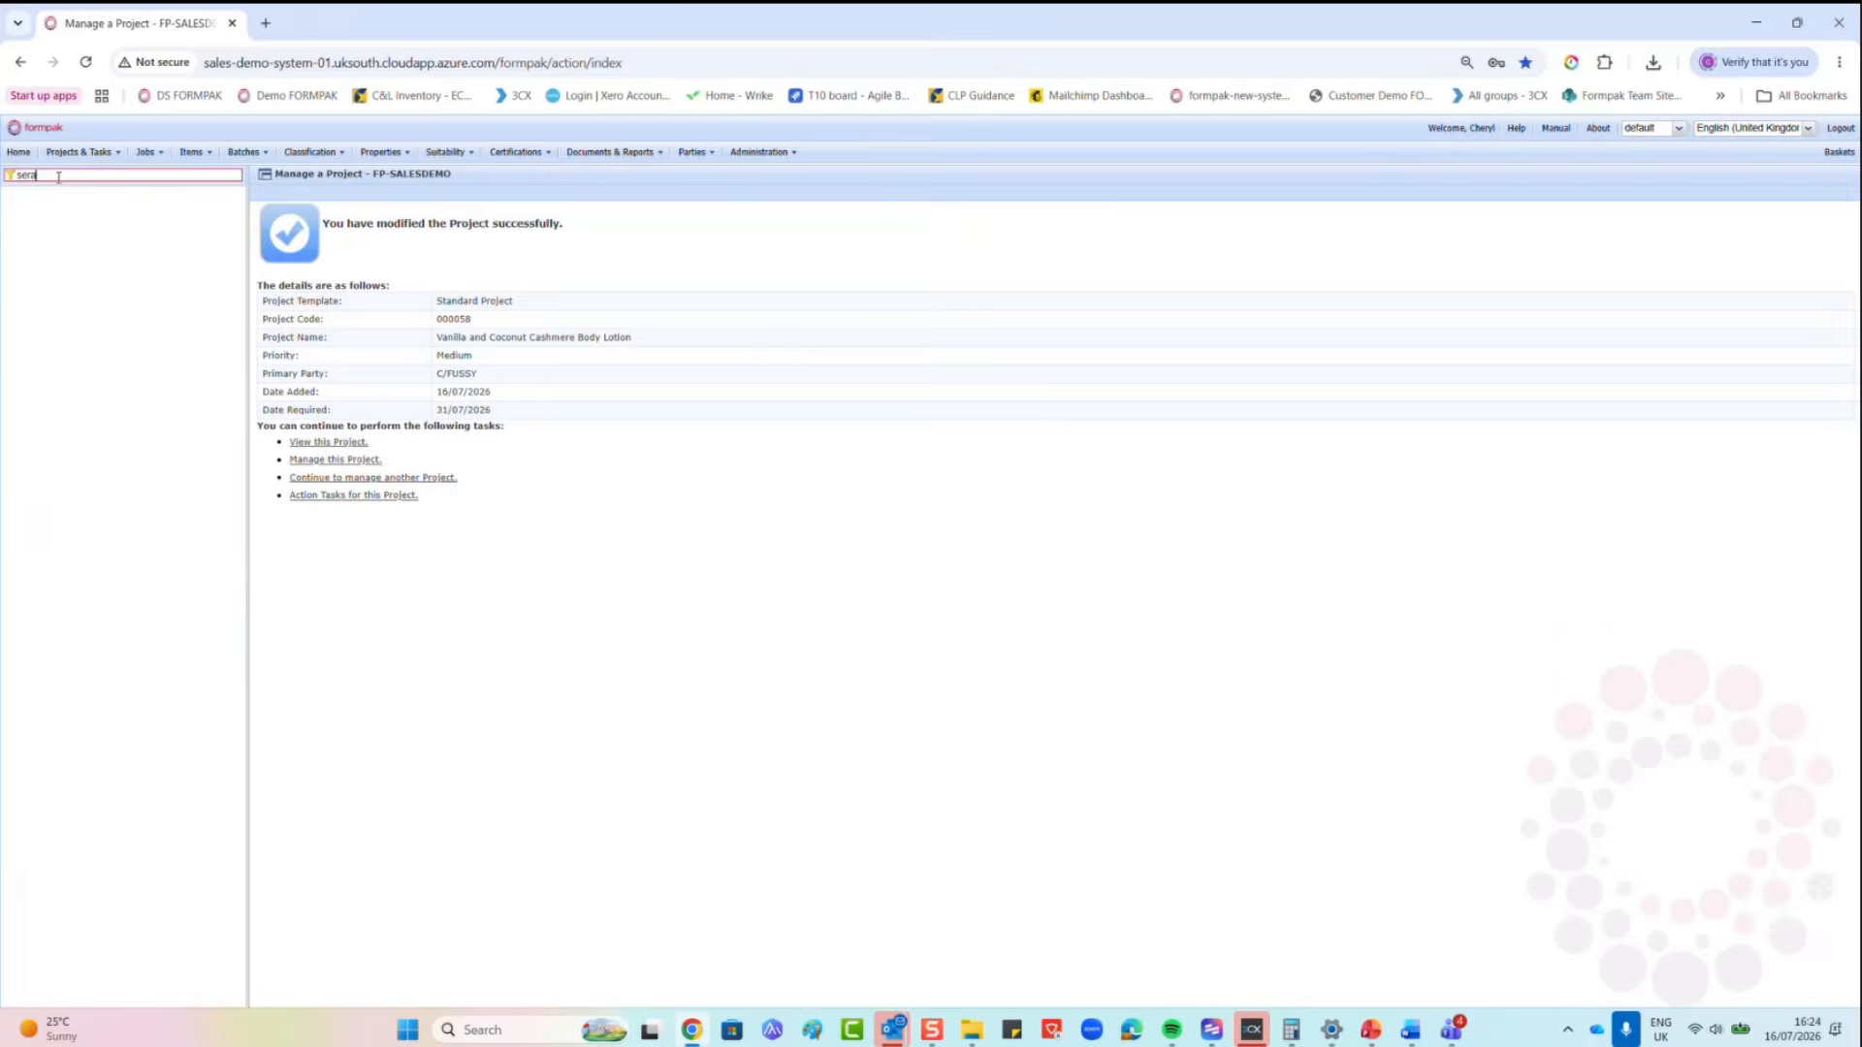
pyautogui.press('BackSpace')
pyautogui.press('BackSpace')
pyautogui.press('BackSpace')
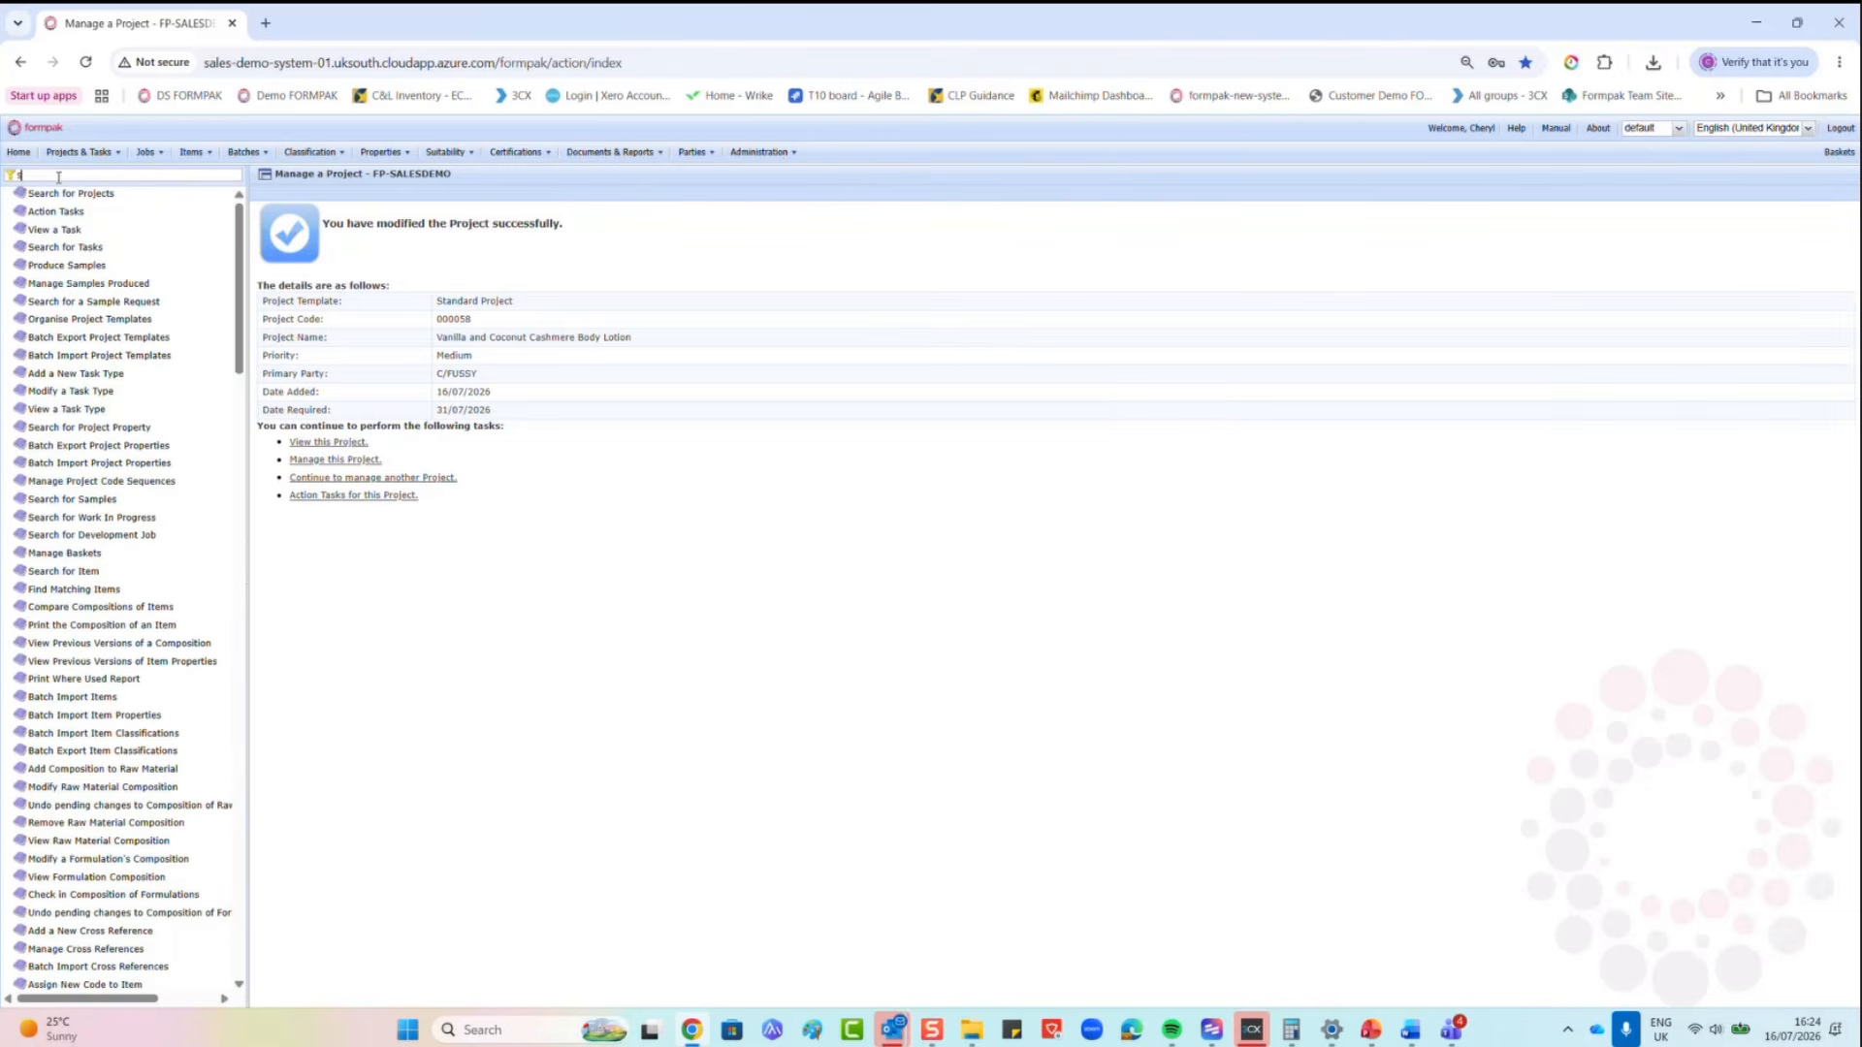
pyautogui.write('a')
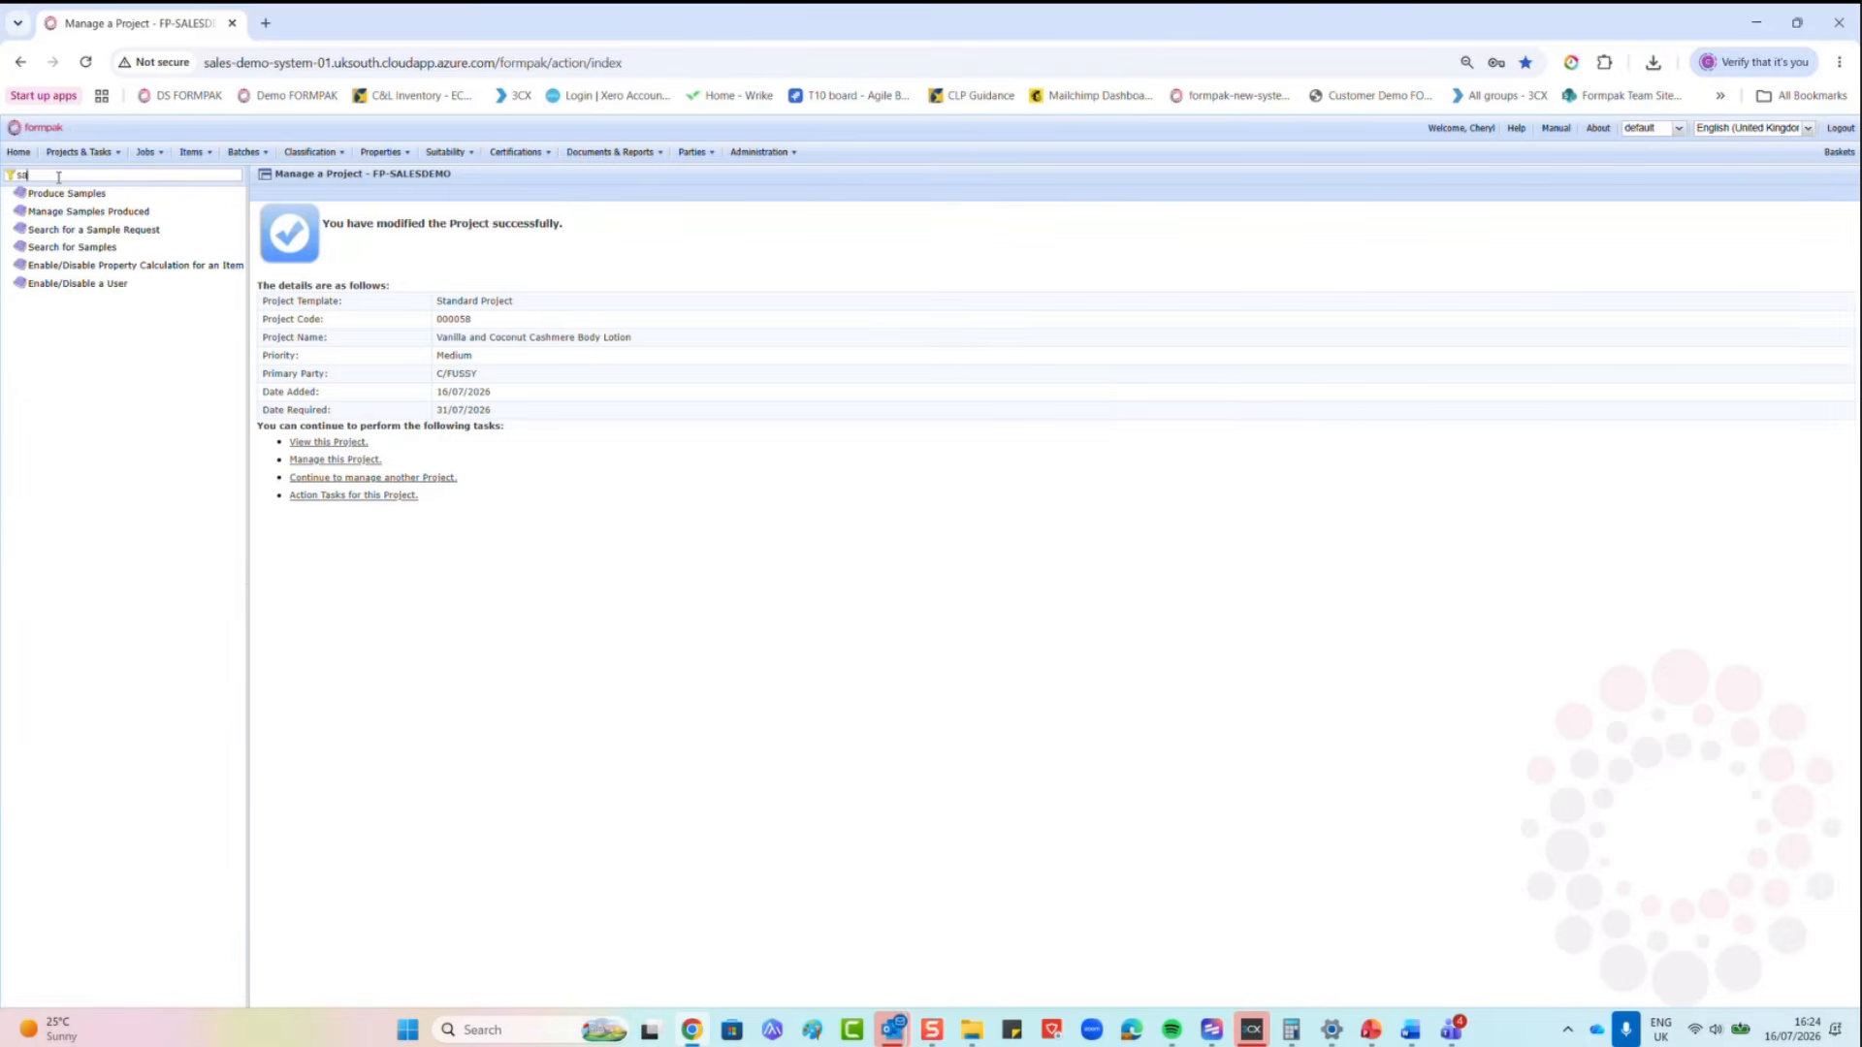
pyautogui.press('BackSpace')
pyautogui.write('ea')
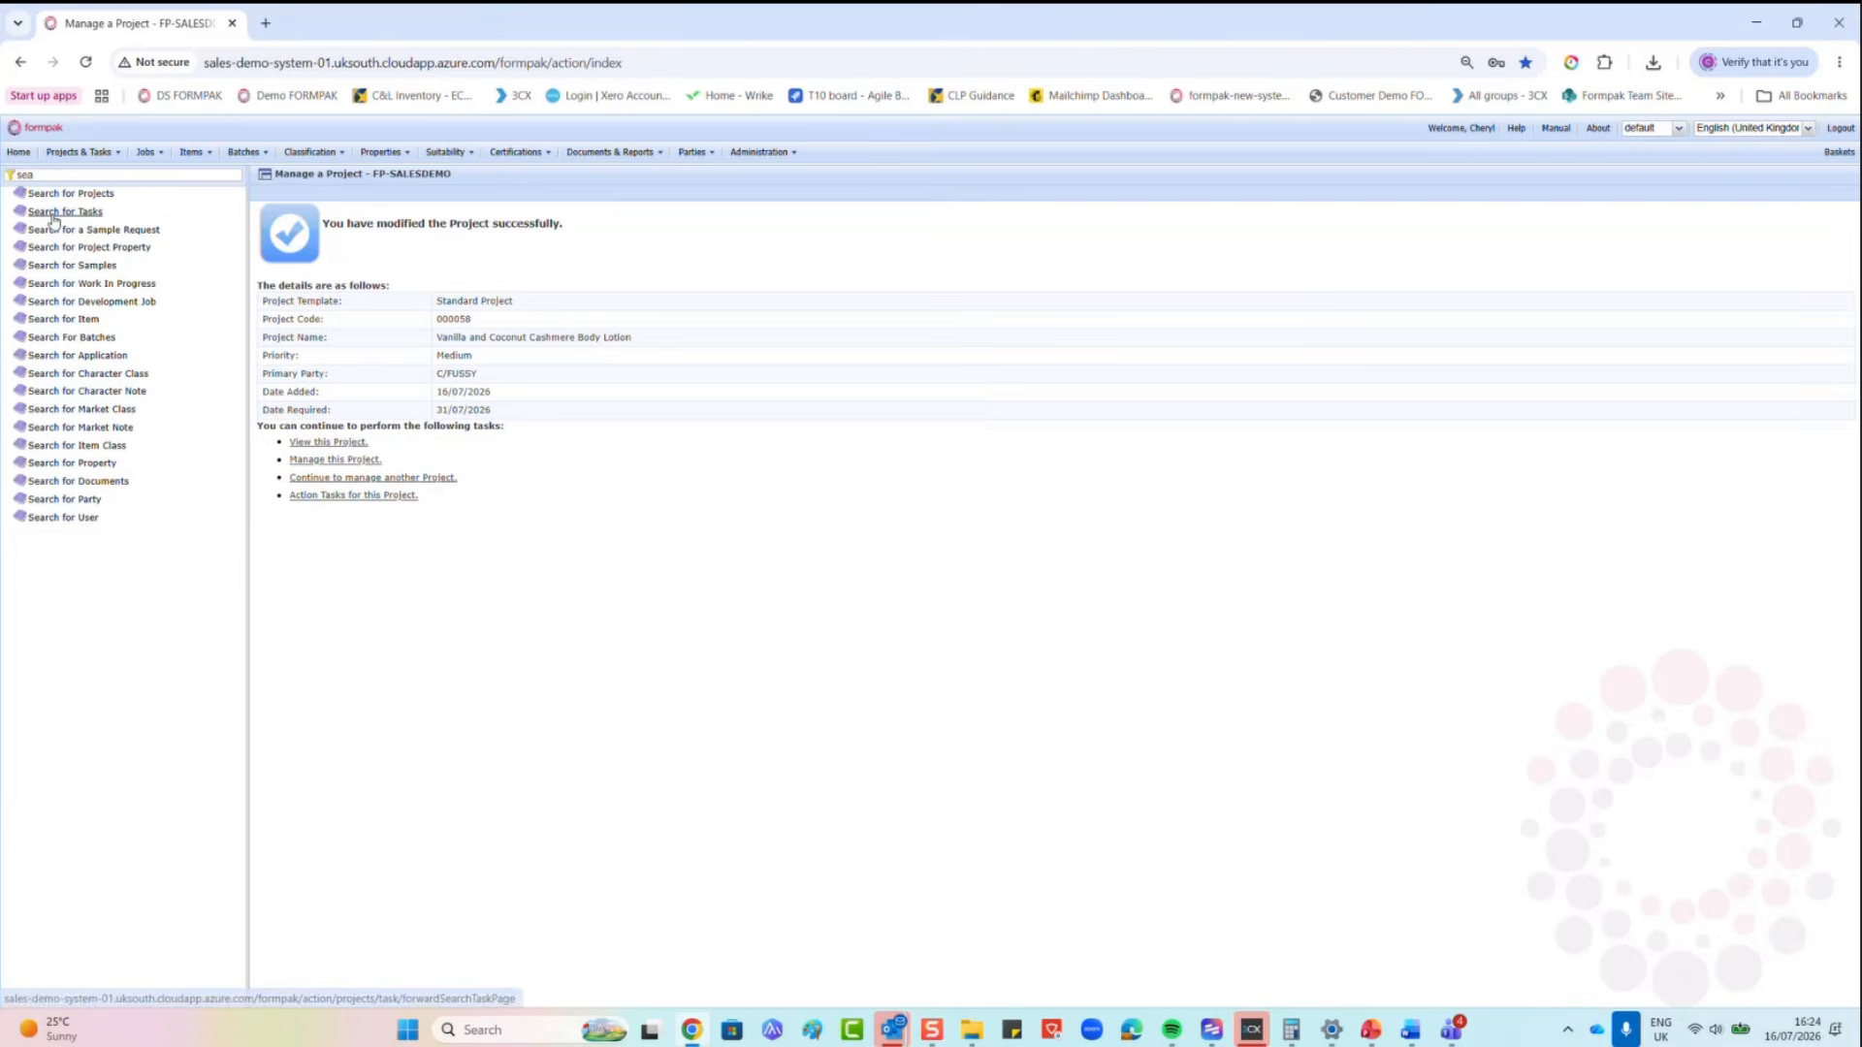
pyautogui.click(60, 211)
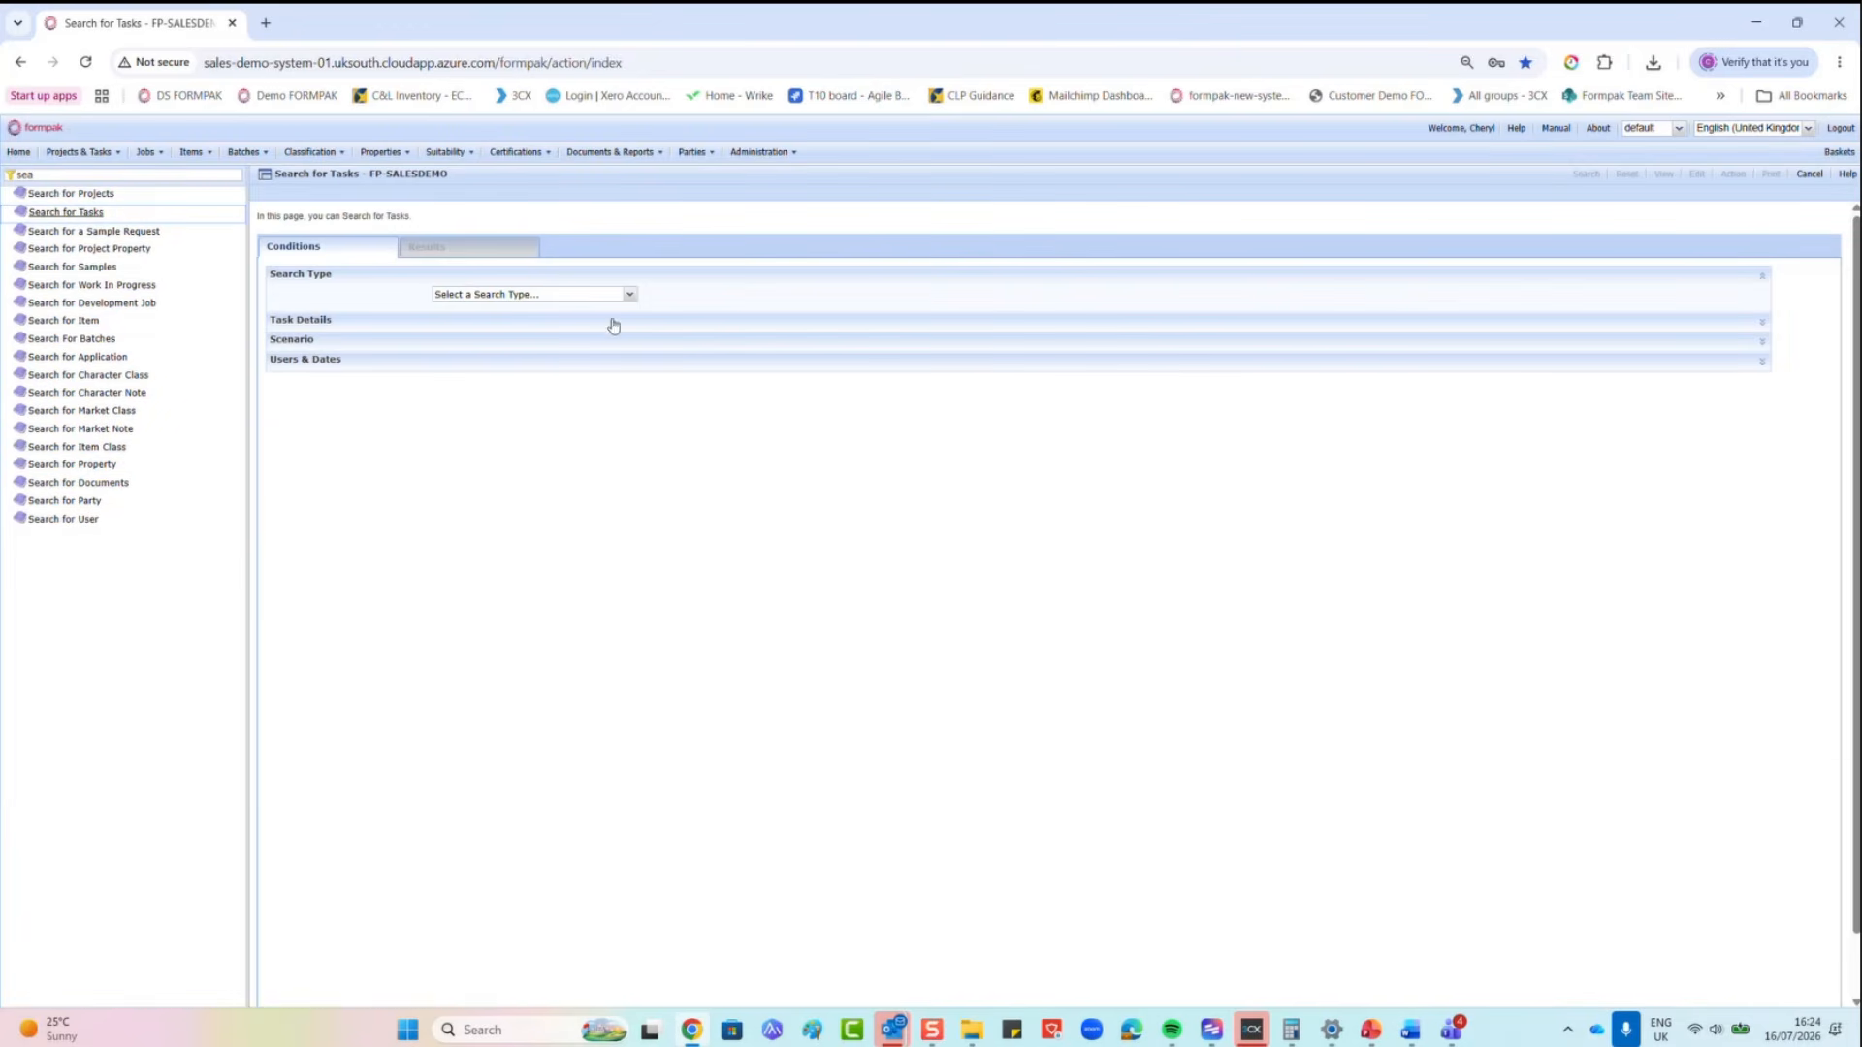
# Step: Run a task search using the My Ready Tasks search type
pyautogui.click(630, 295)
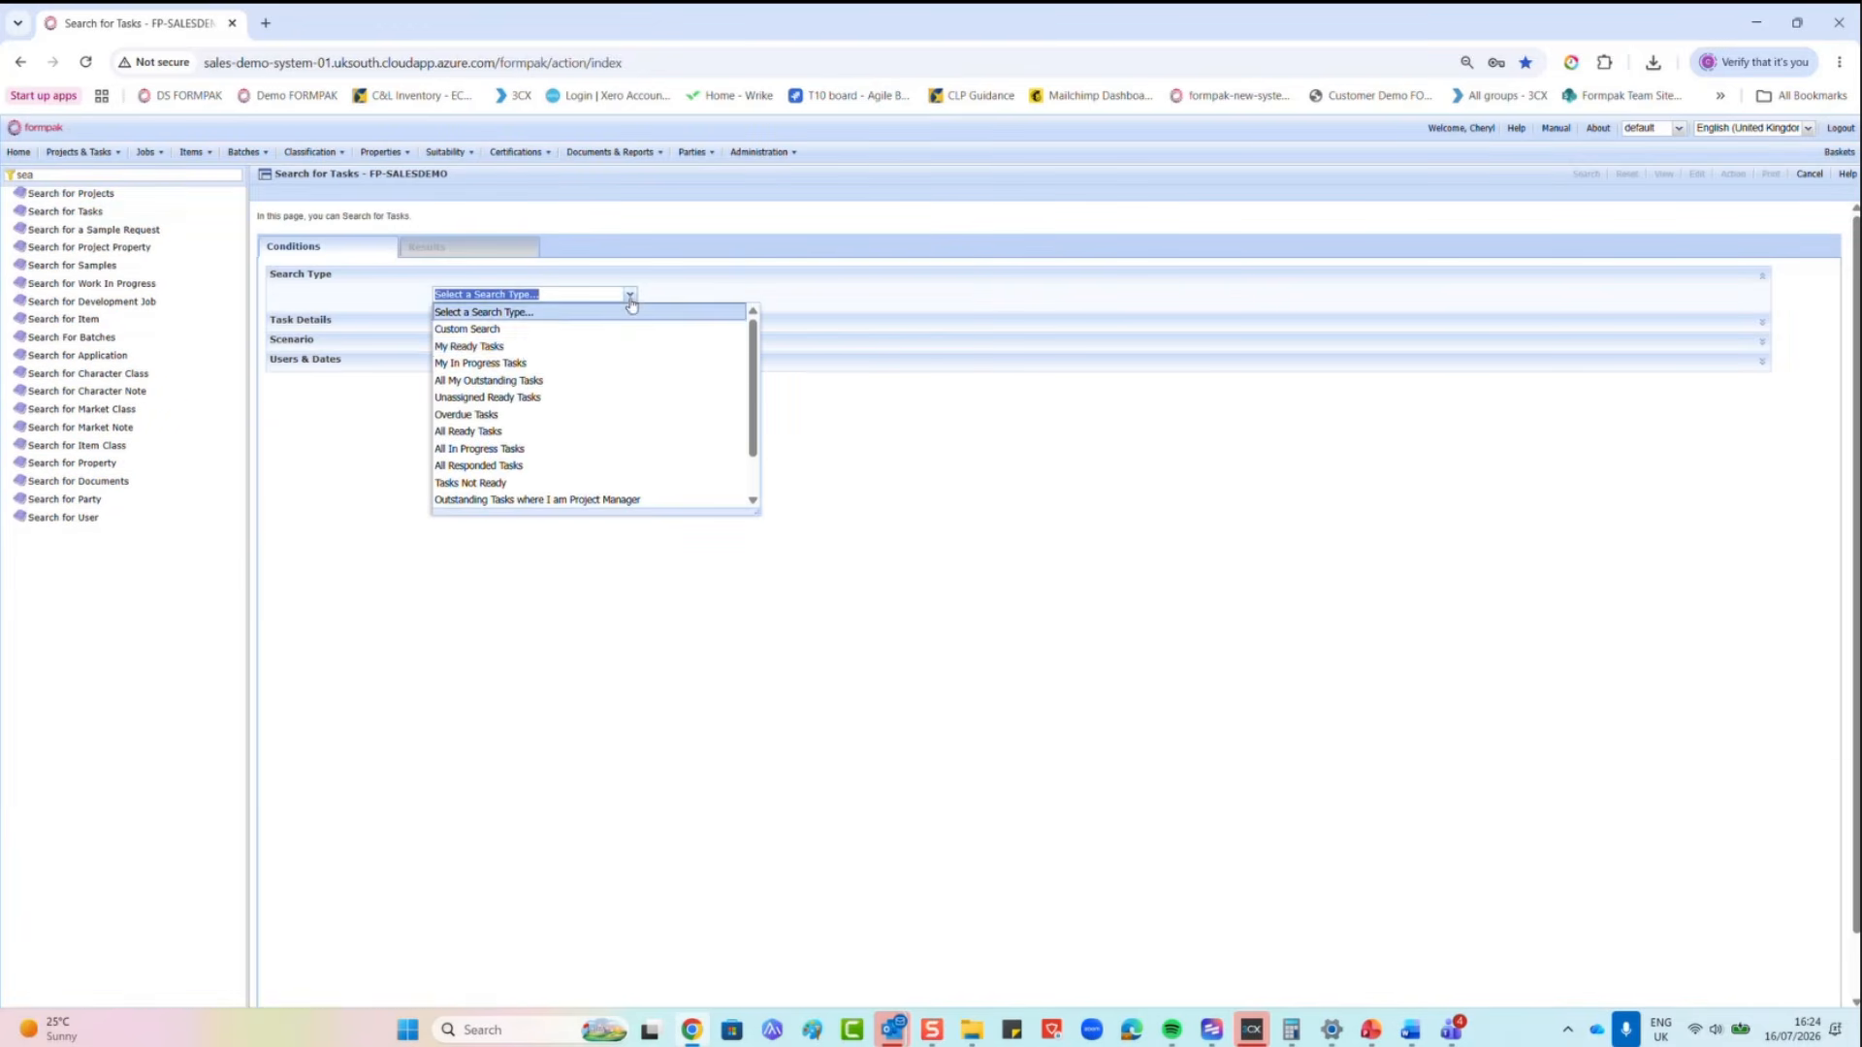
pyautogui.click(532, 347)
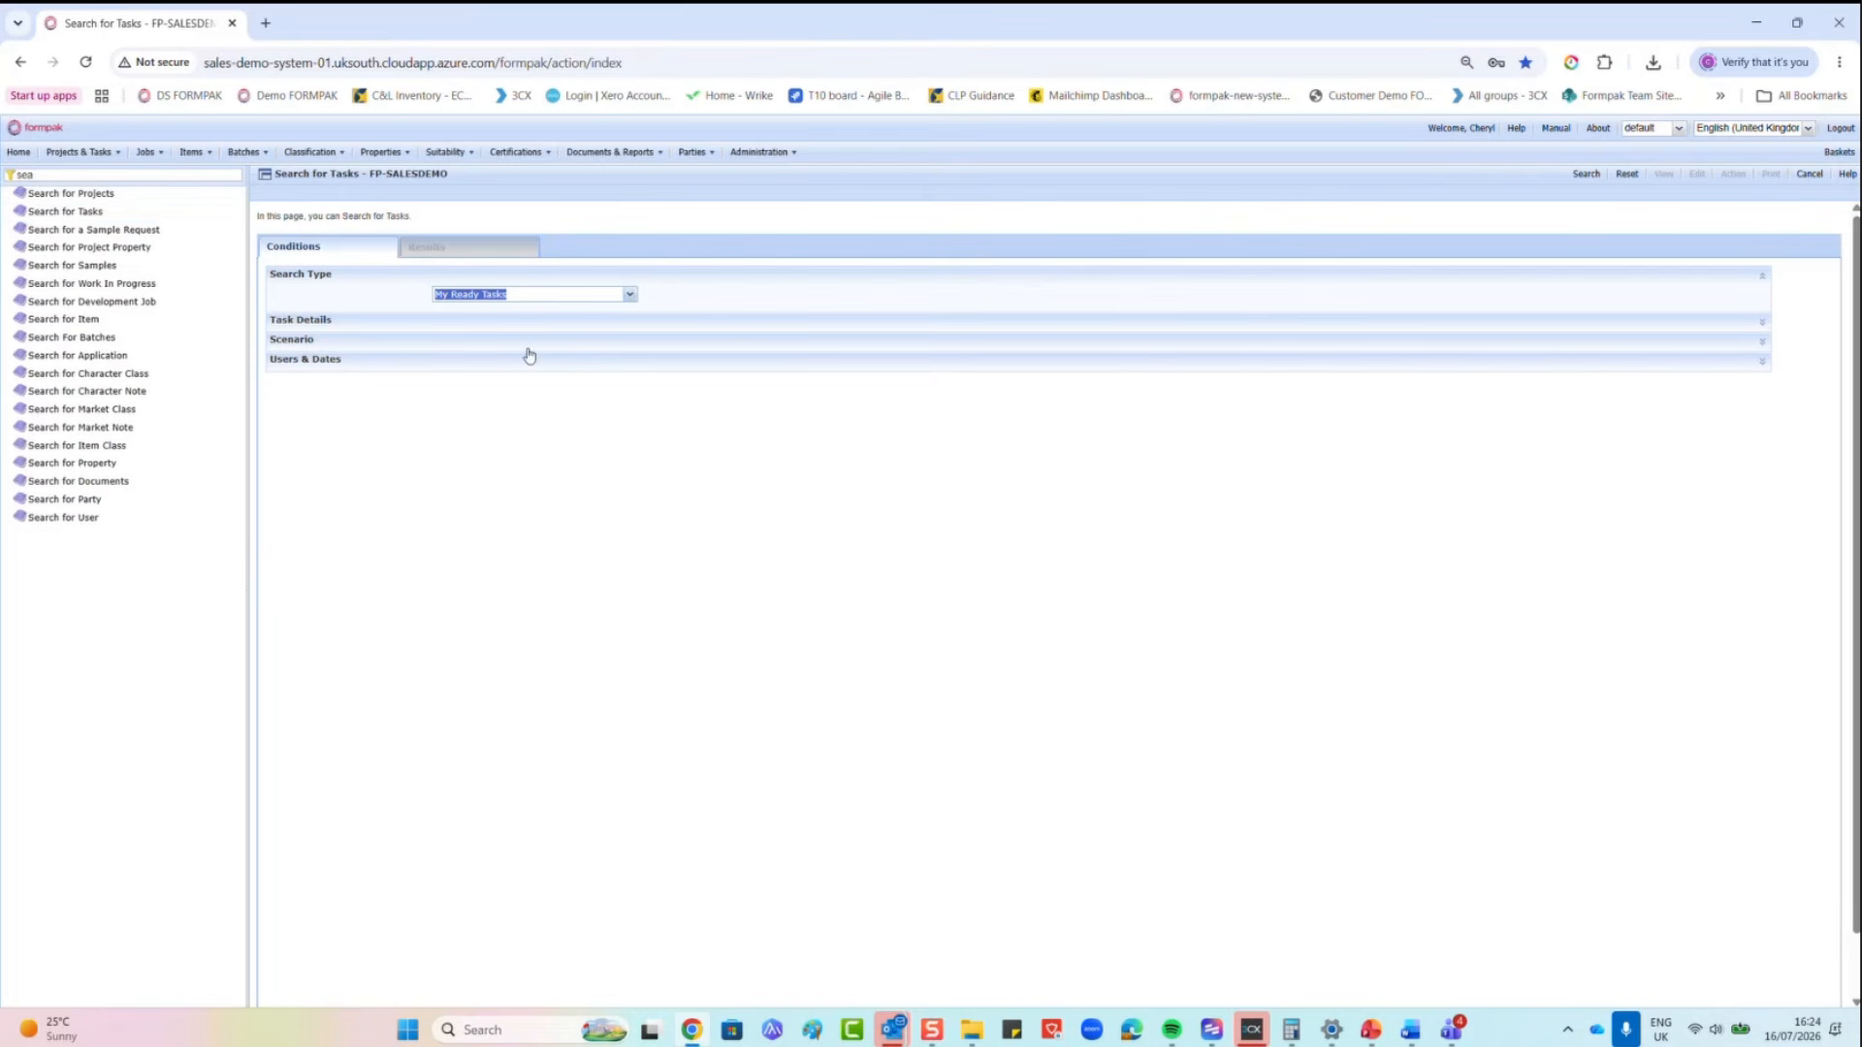
pyautogui.click(1587, 174)
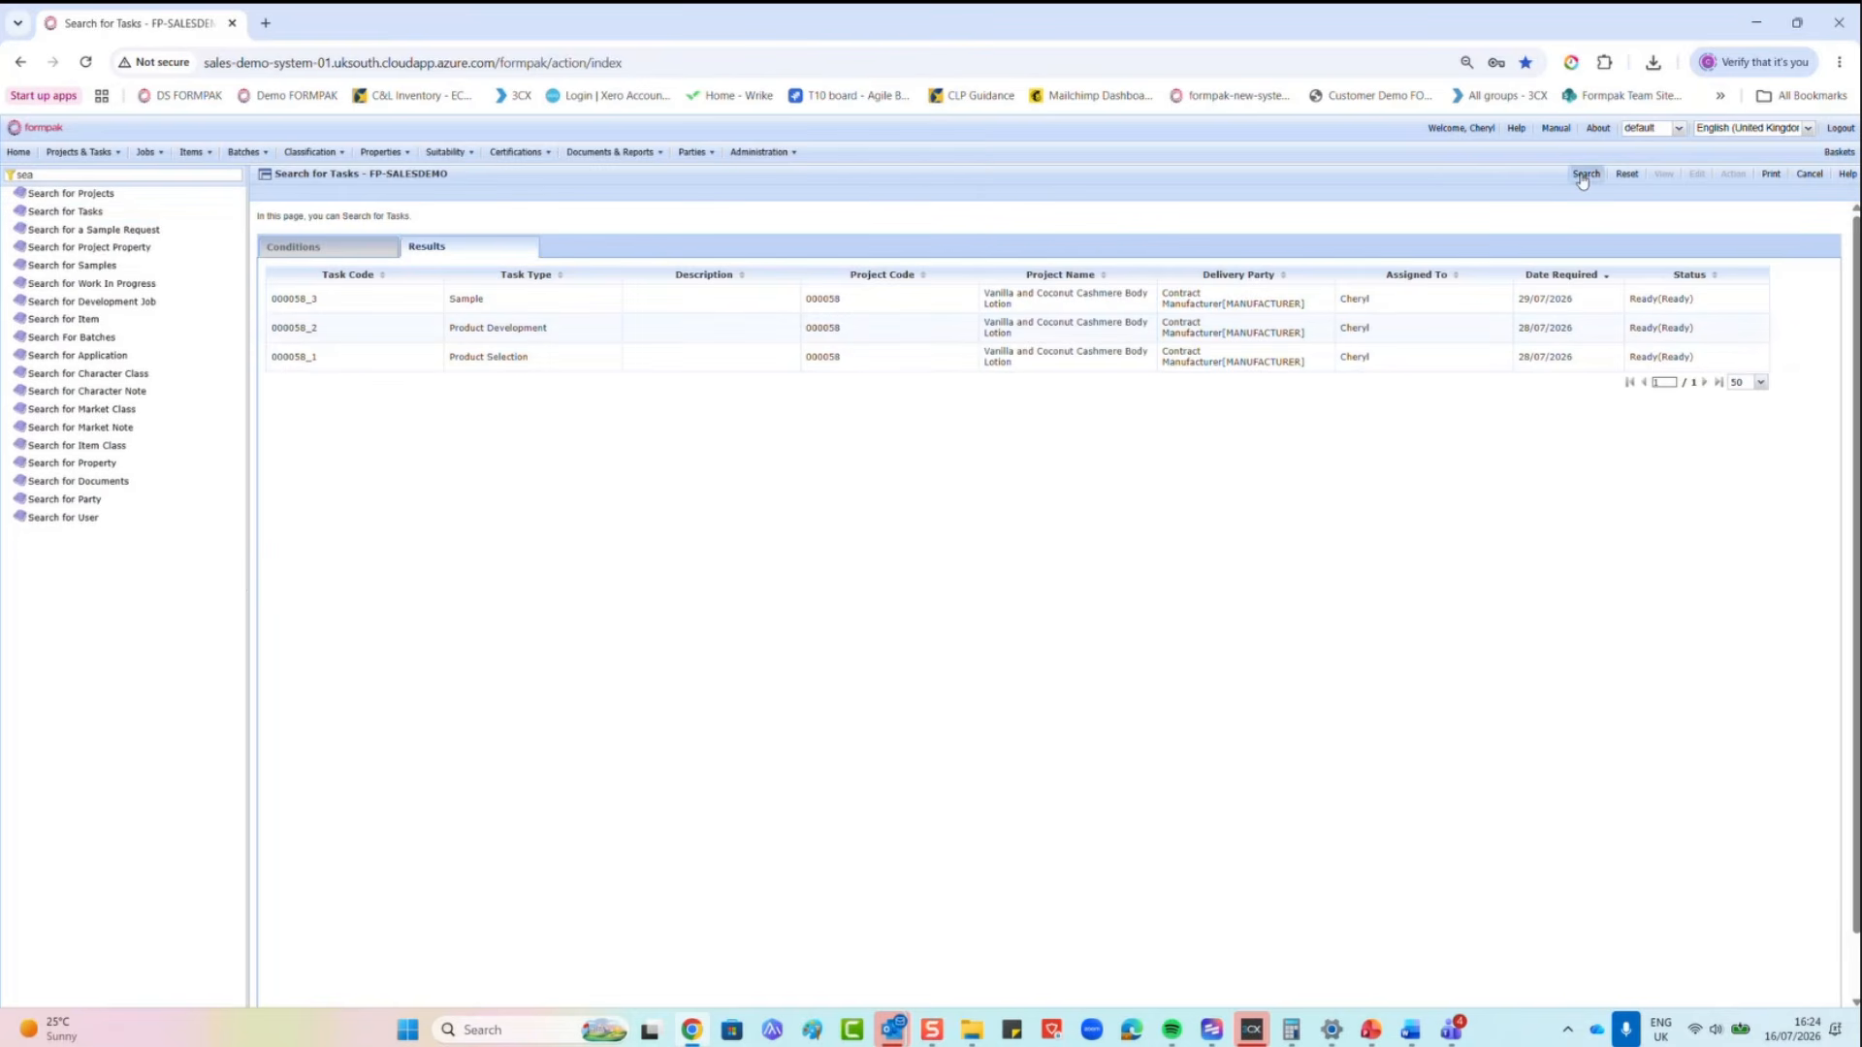
# Step: View the Product Selection task and review the details and notes of the project it belongs to
pyautogui.click(548, 364)
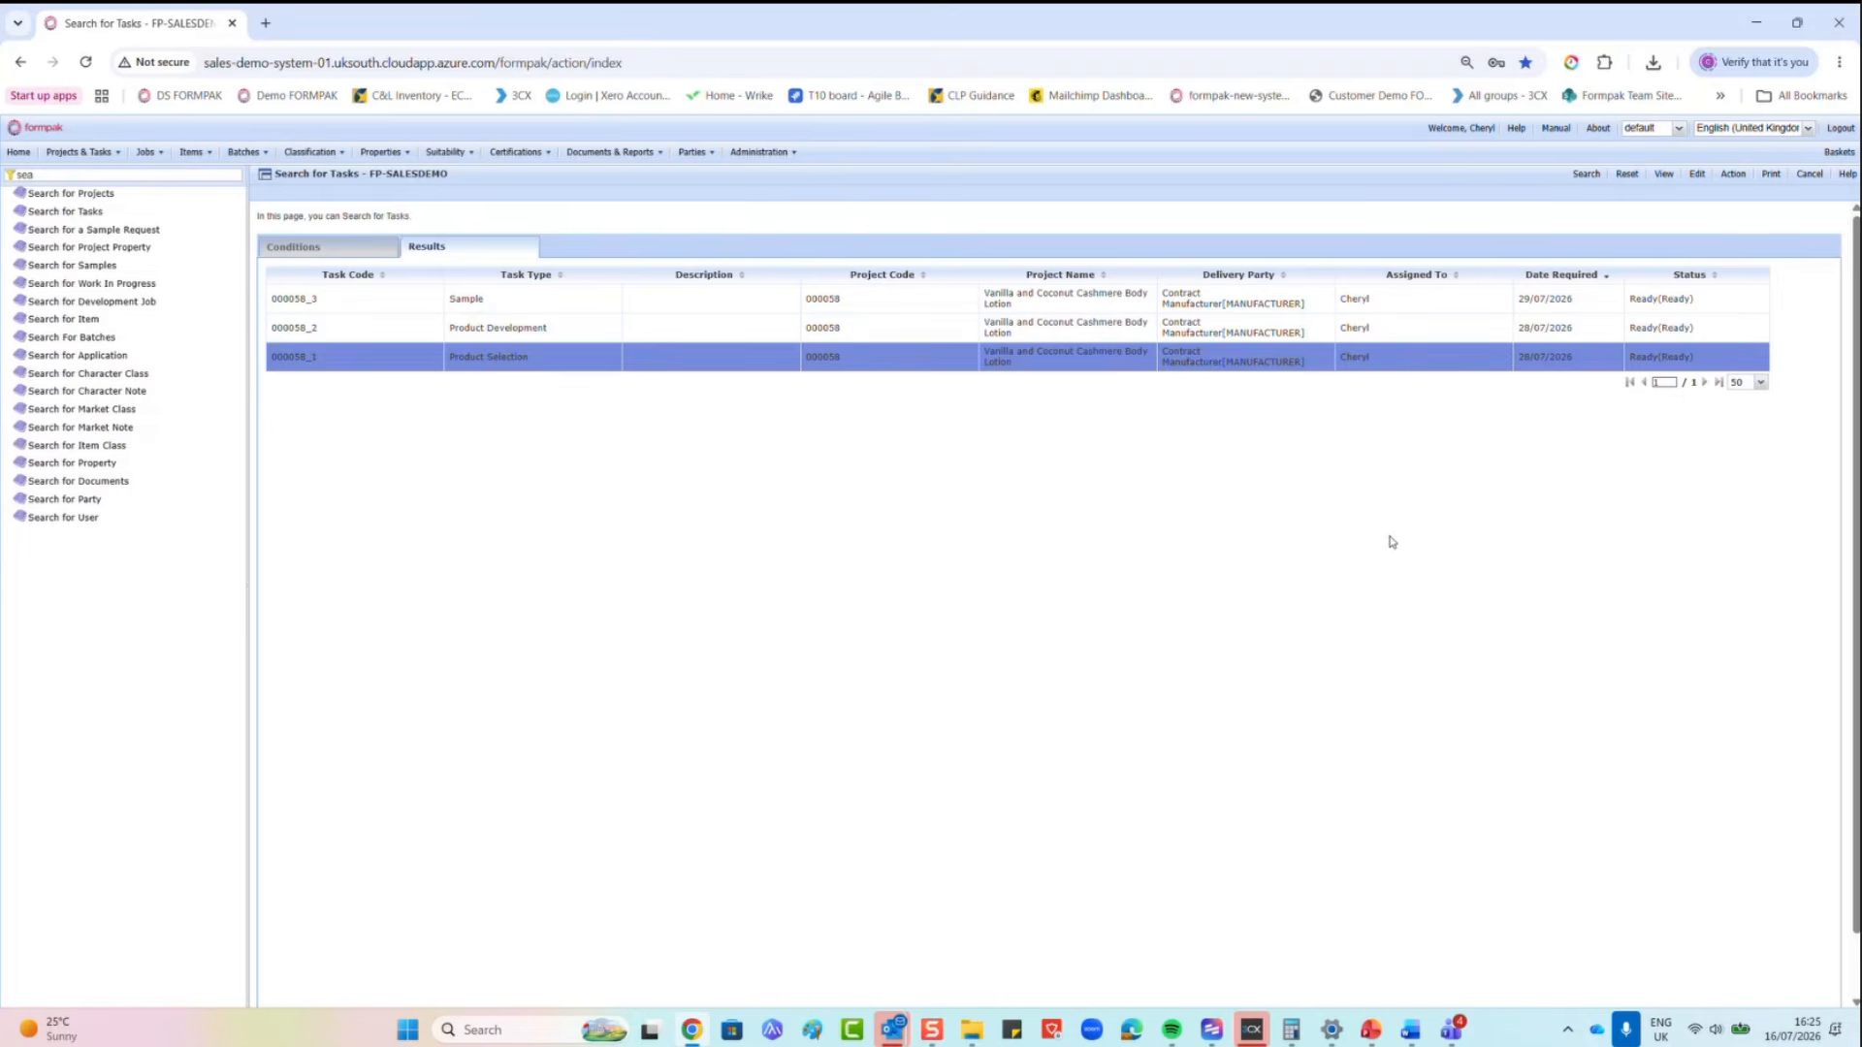
pyautogui.click(1664, 174)
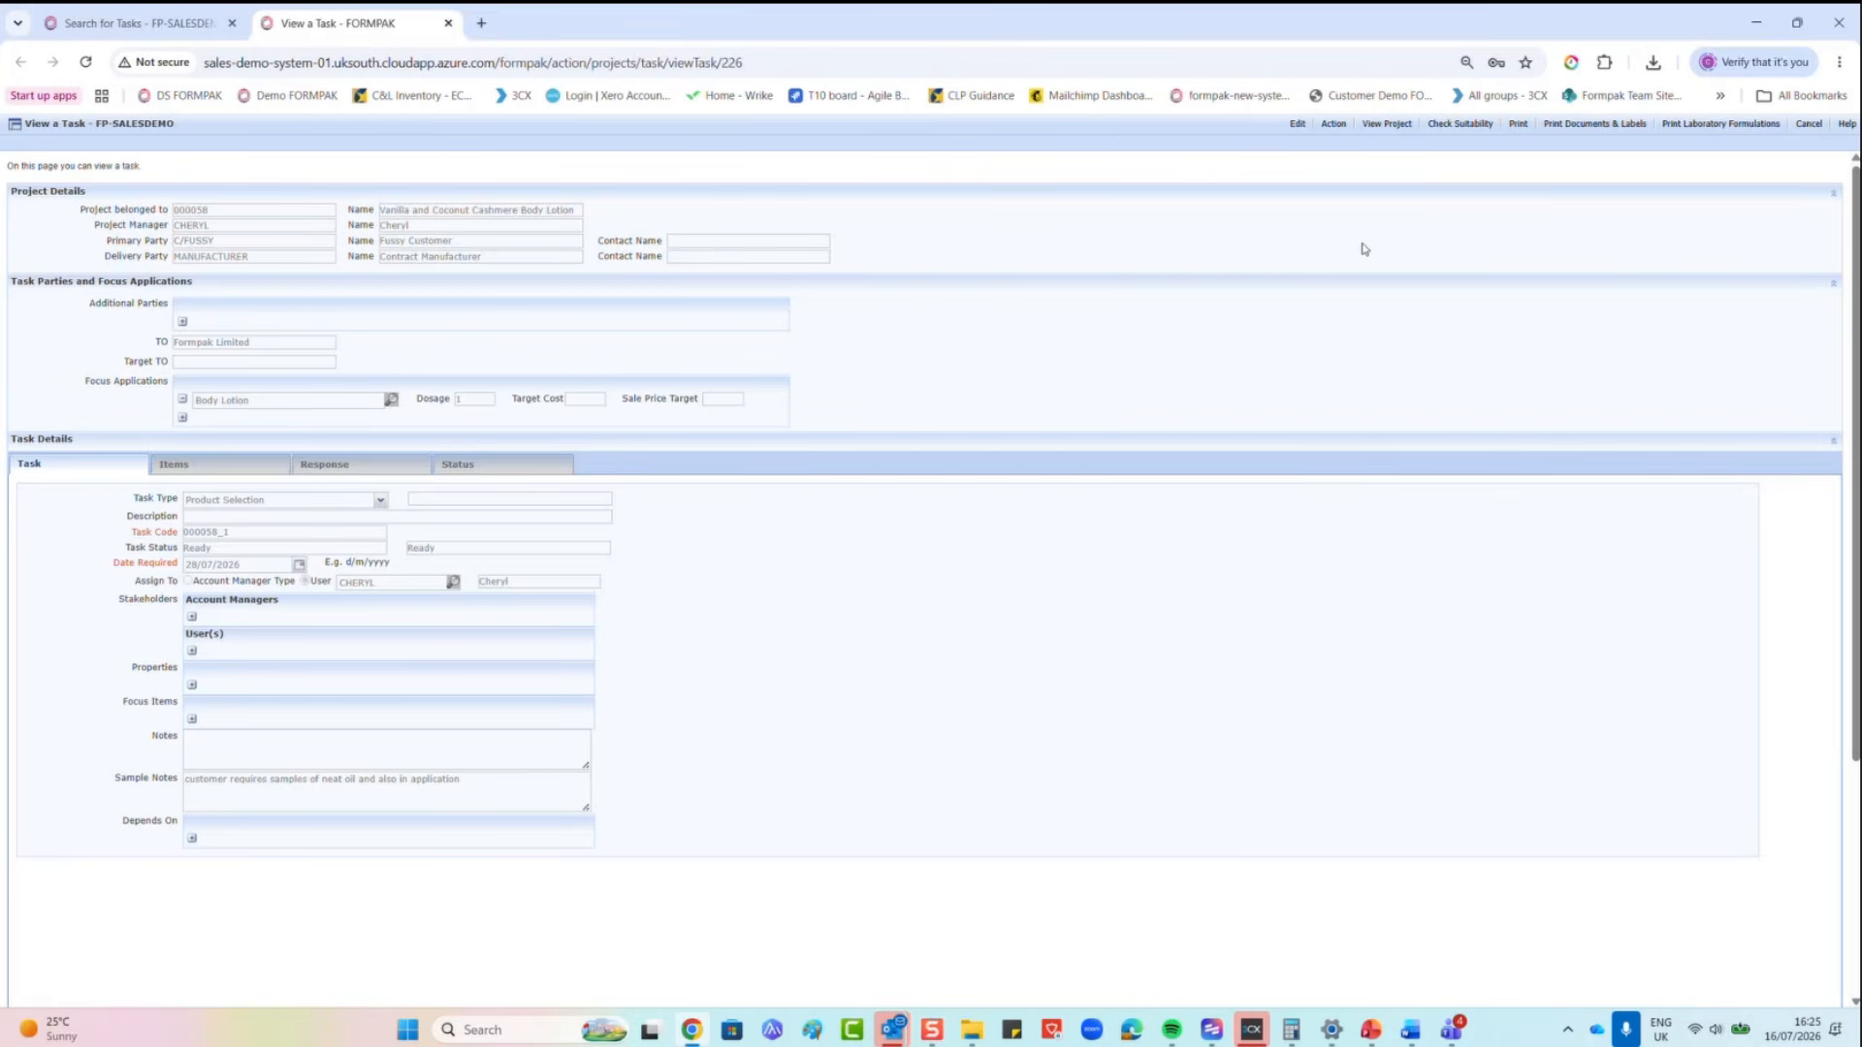
pyautogui.click(1387, 123)
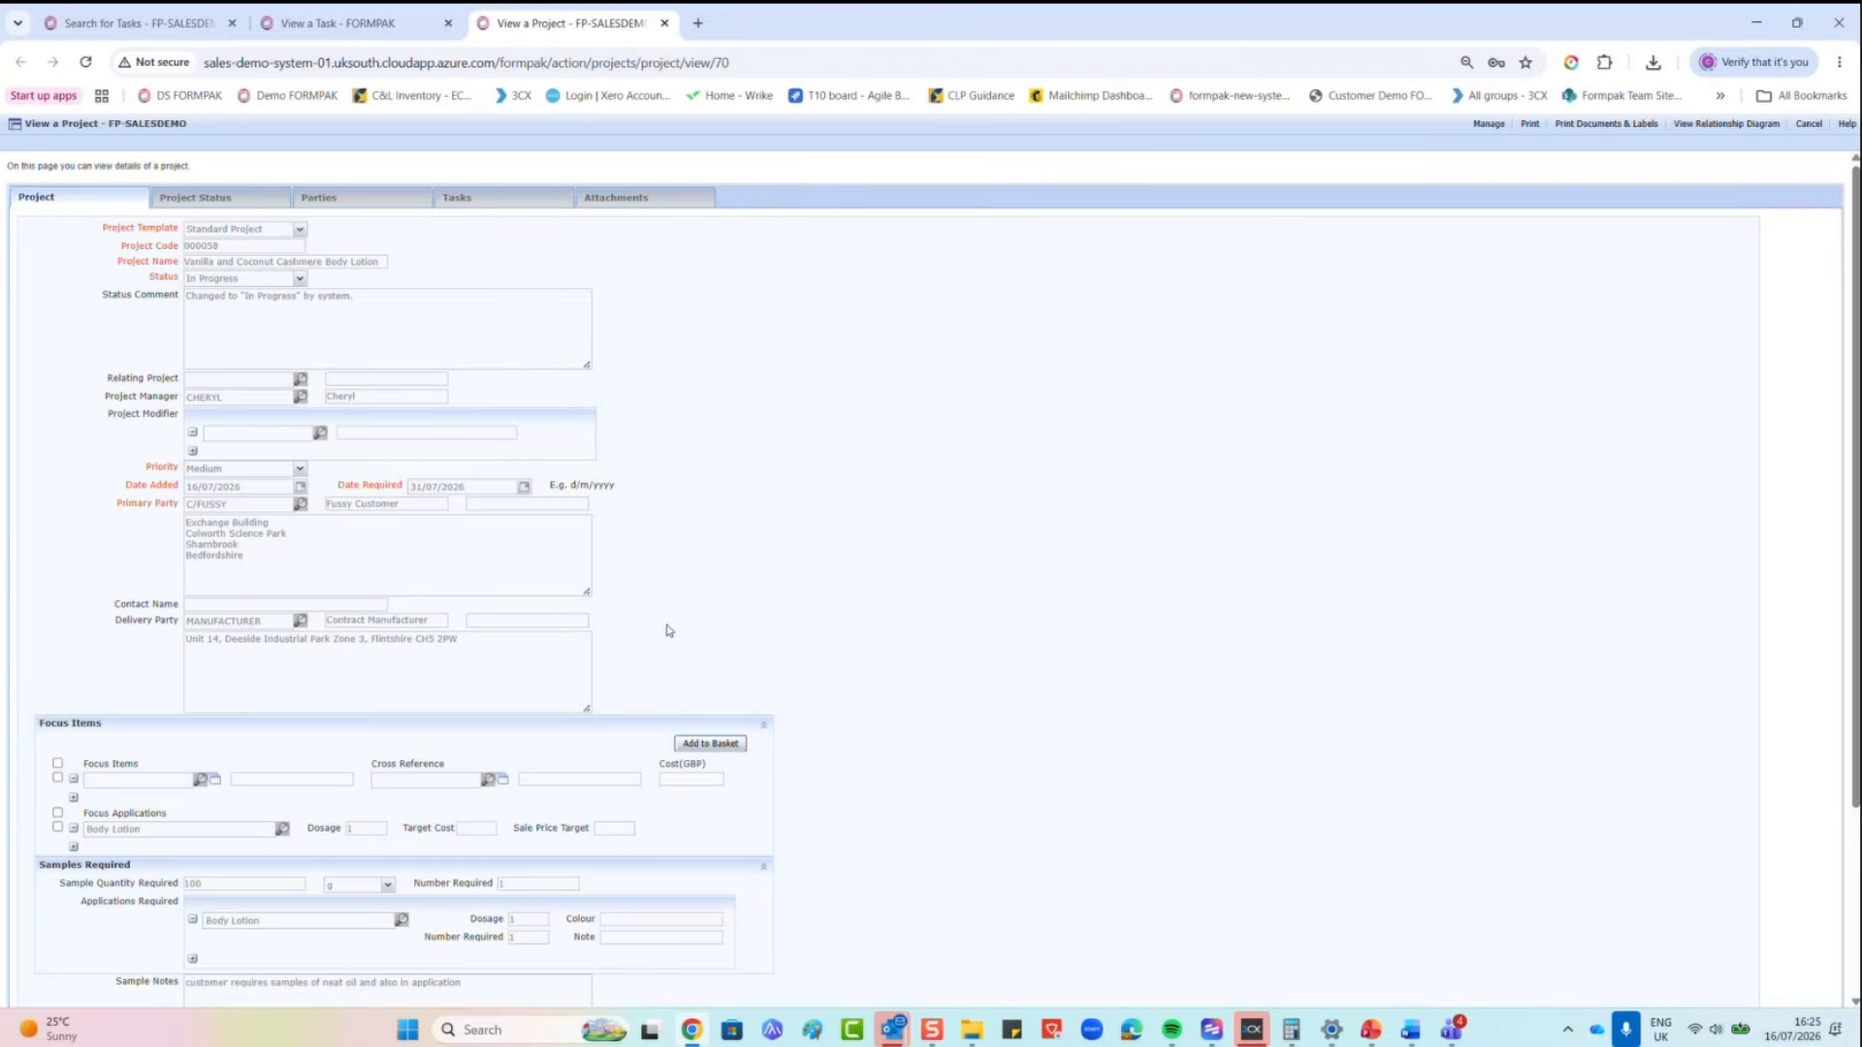
pyautogui.scroll(-3, 635, 633)
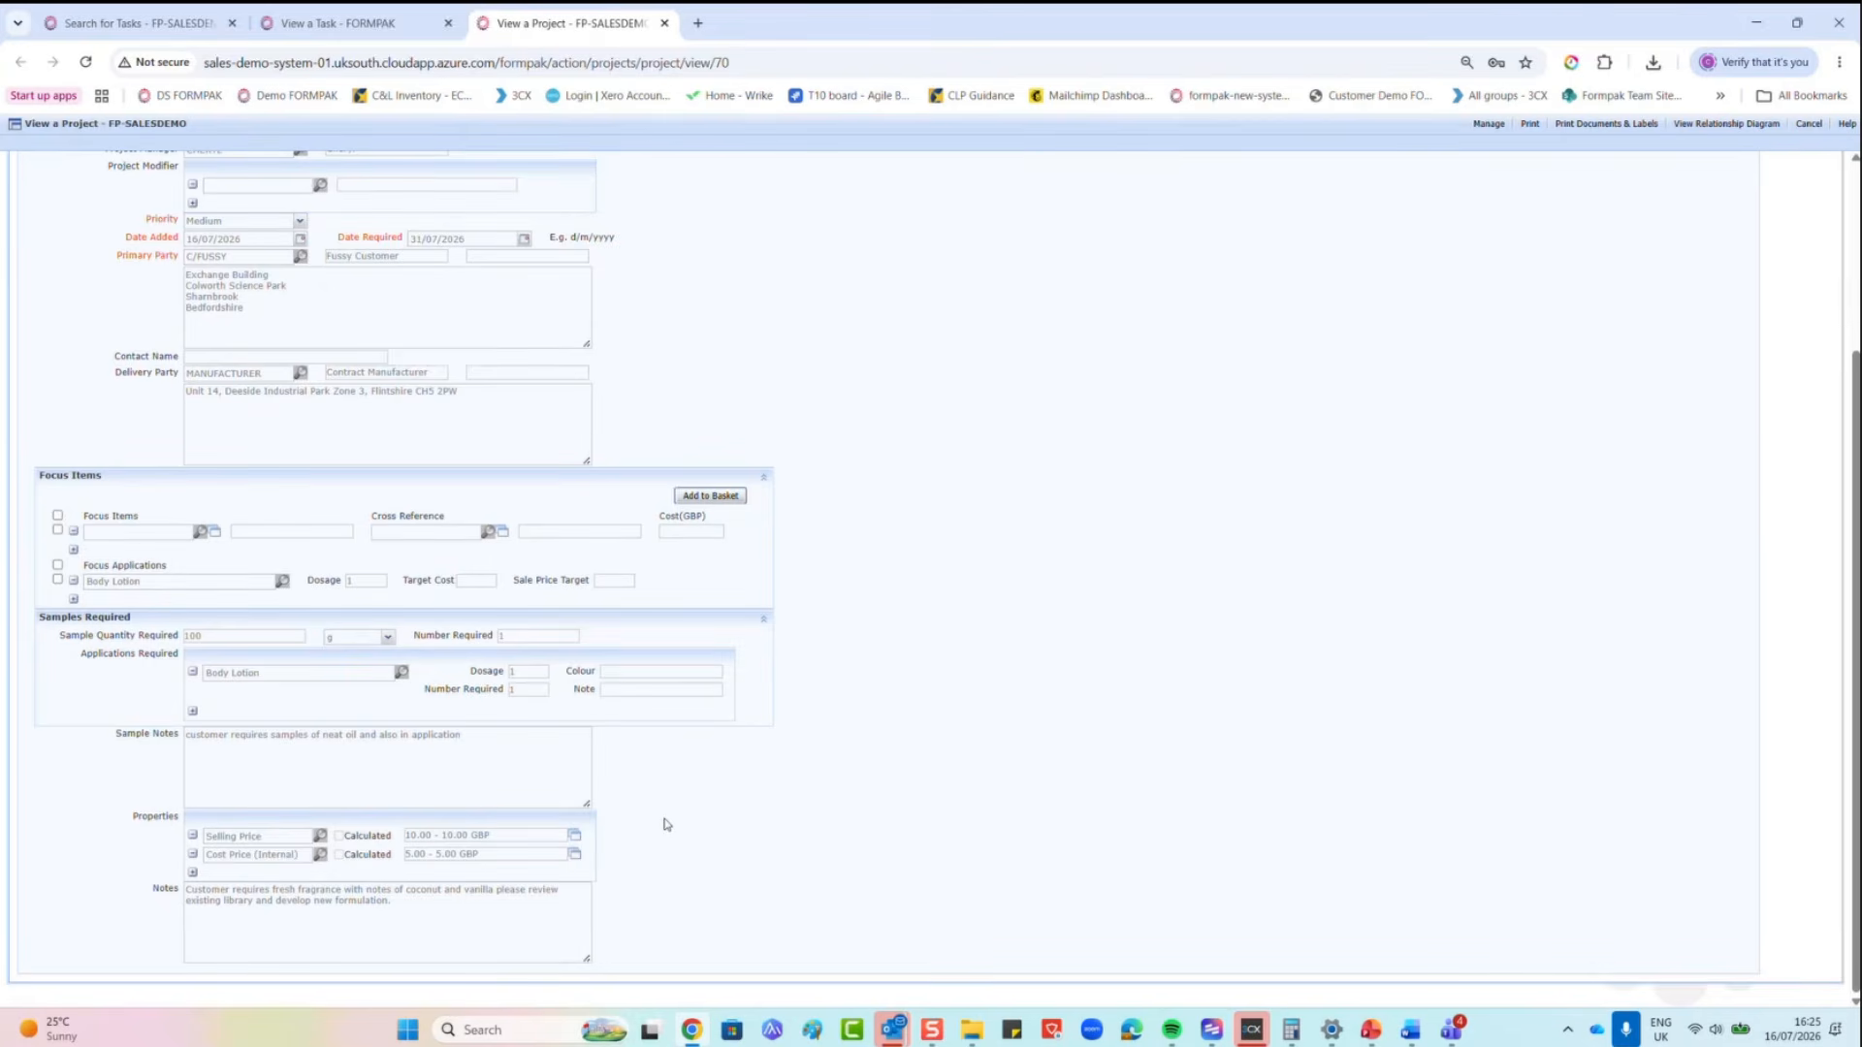
pyautogui.scroll(3, 666, 824)
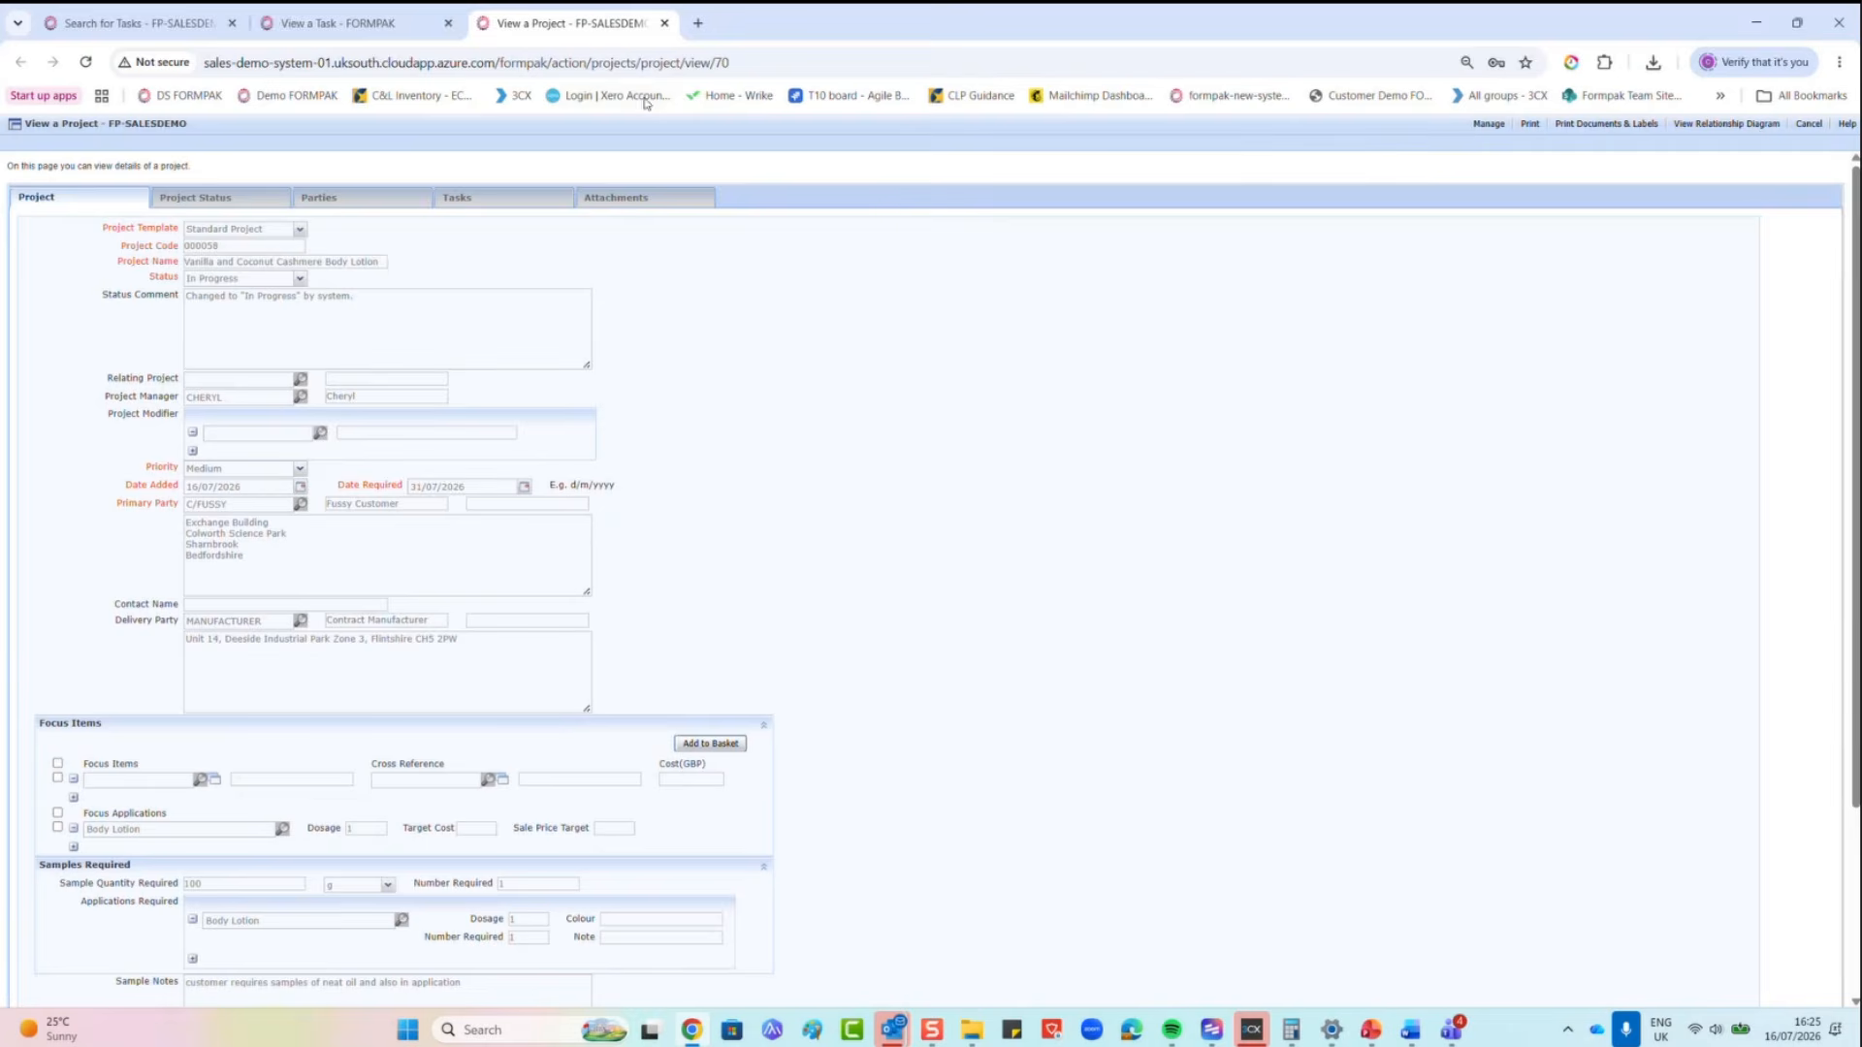
pyautogui.click(665, 24)
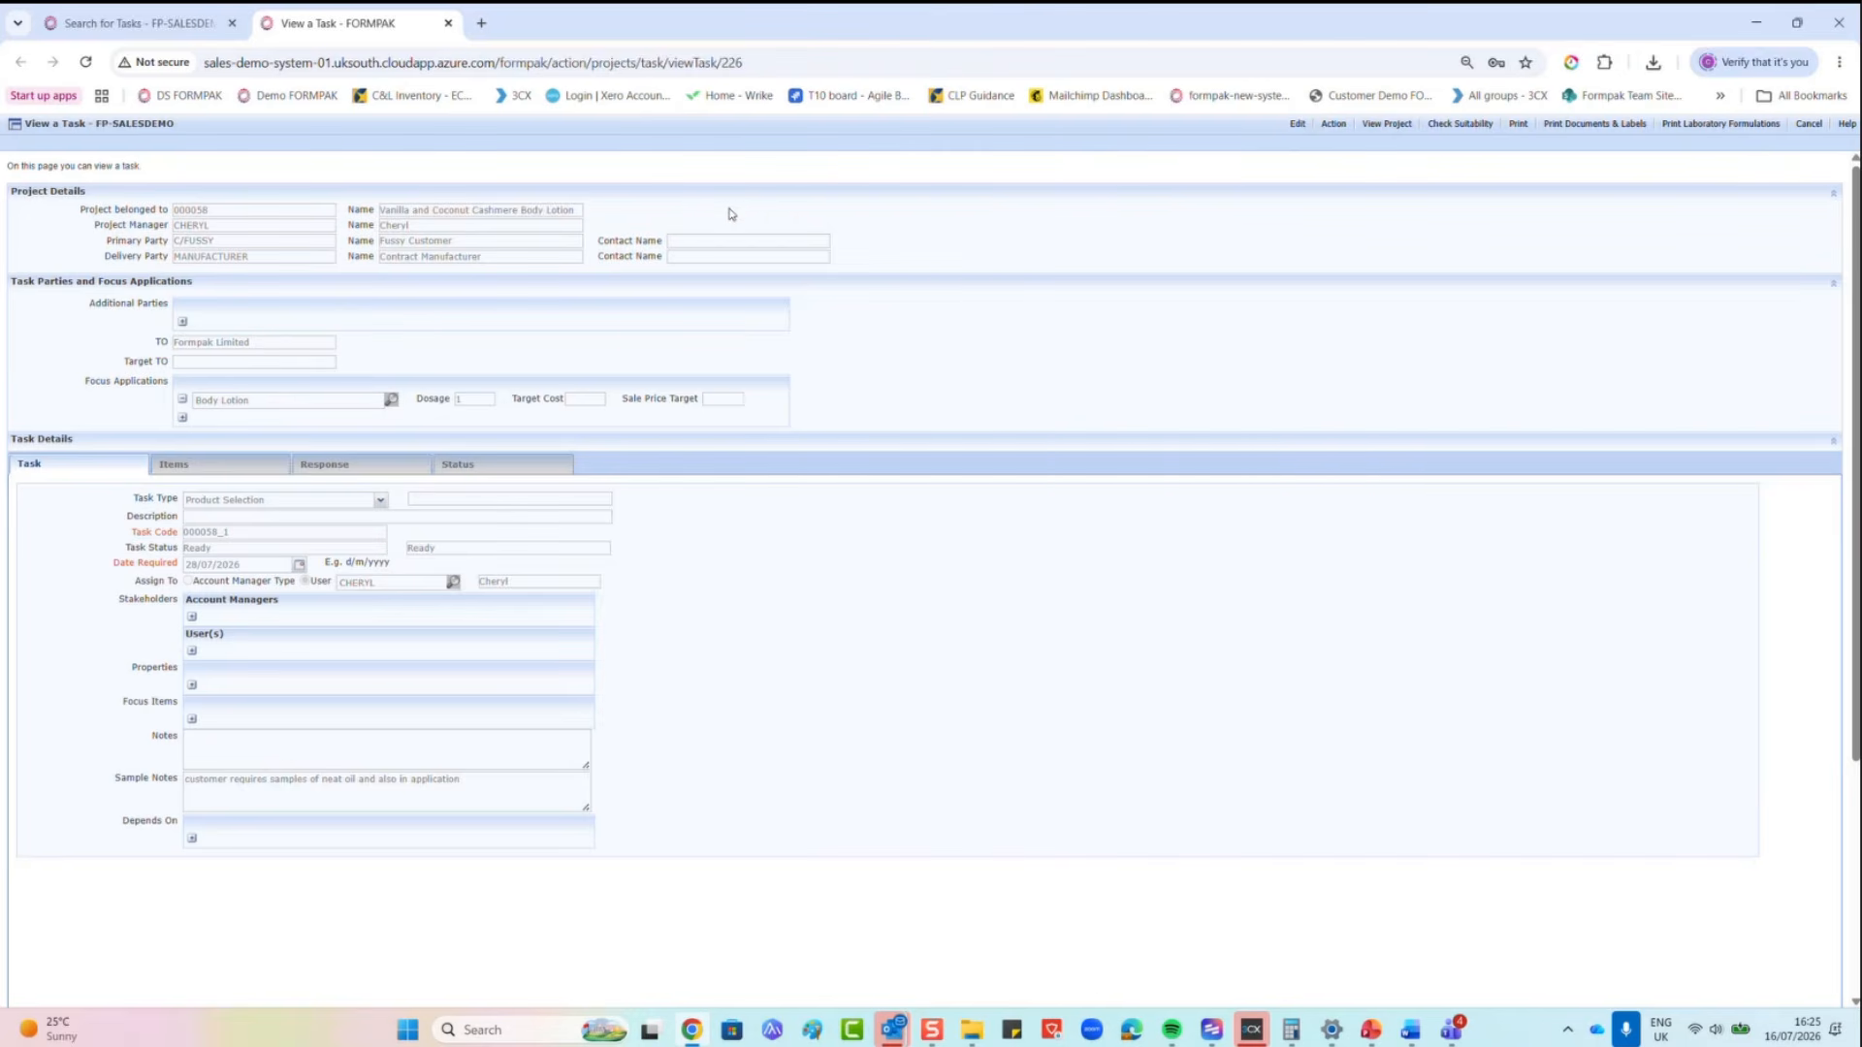
# Step: Filter the navigation list for "find" and open Find Matching Items in a separate browser tab
pyautogui.click(155, 23)
pyautogui.click(76, 173)
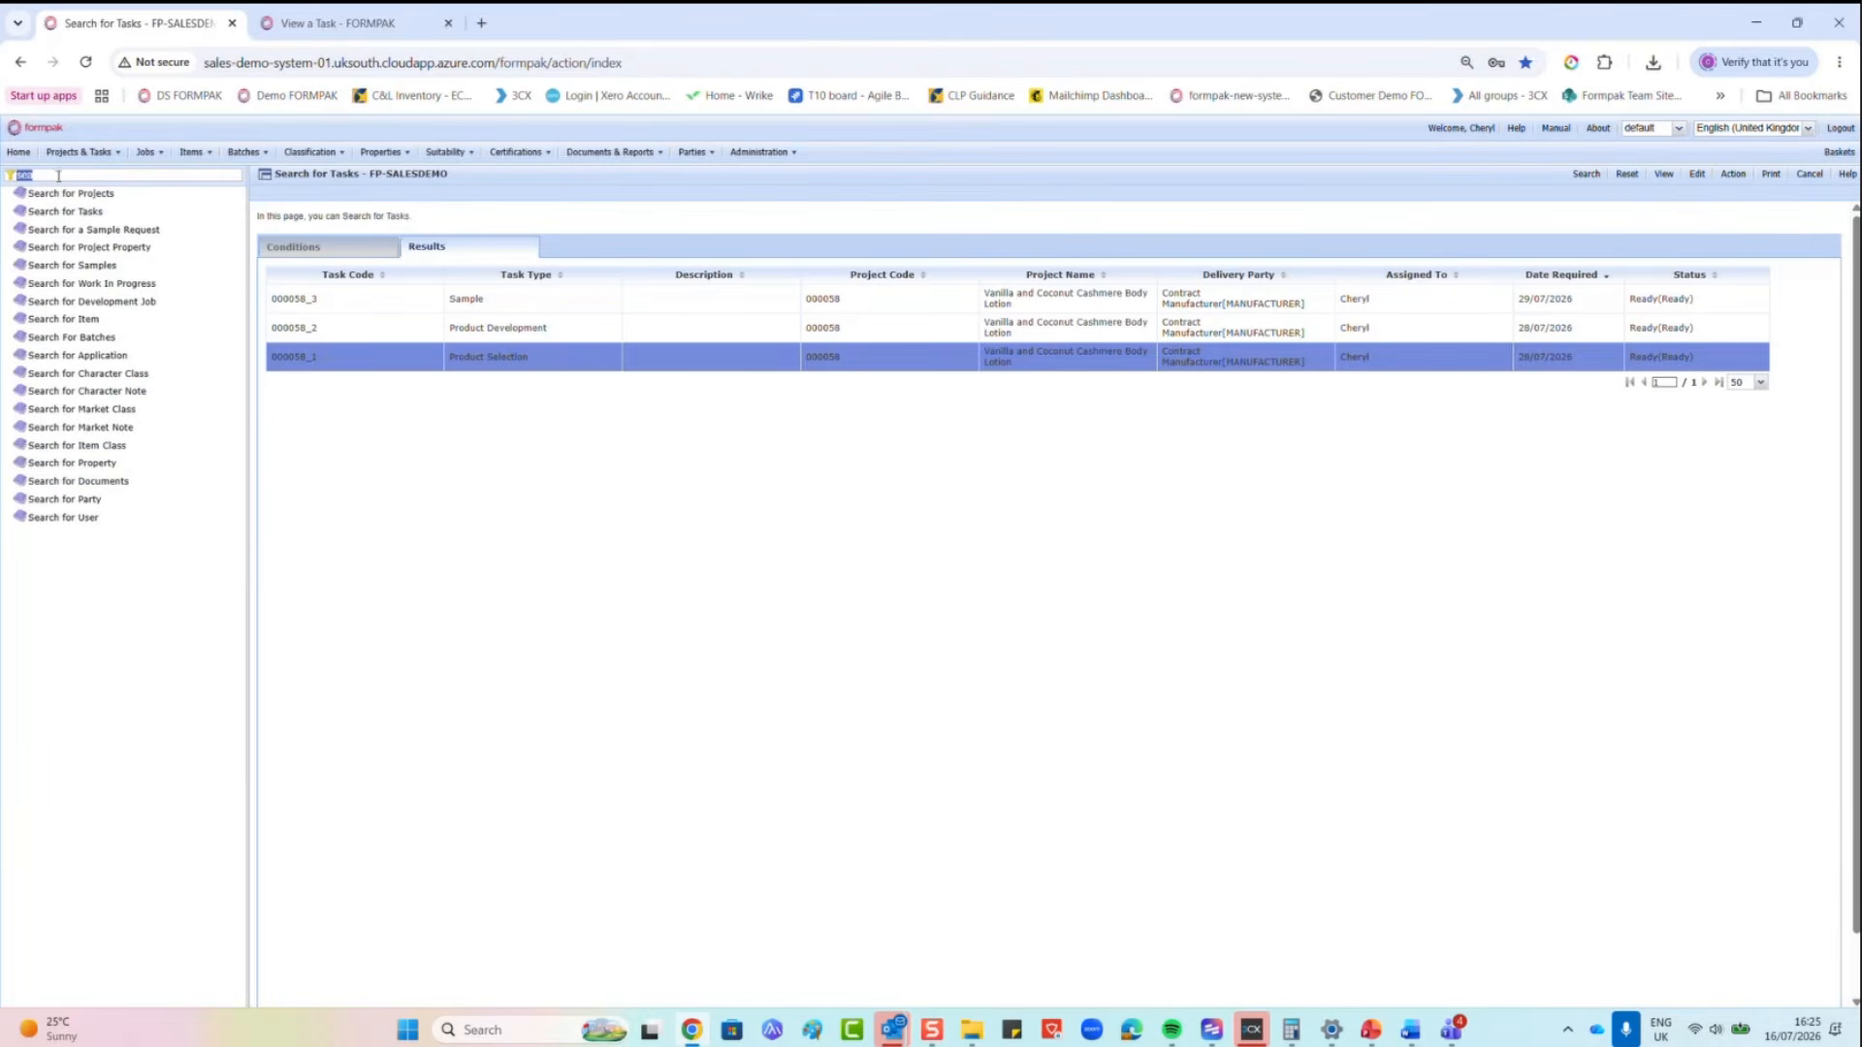
pyautogui.press('BackSpace')
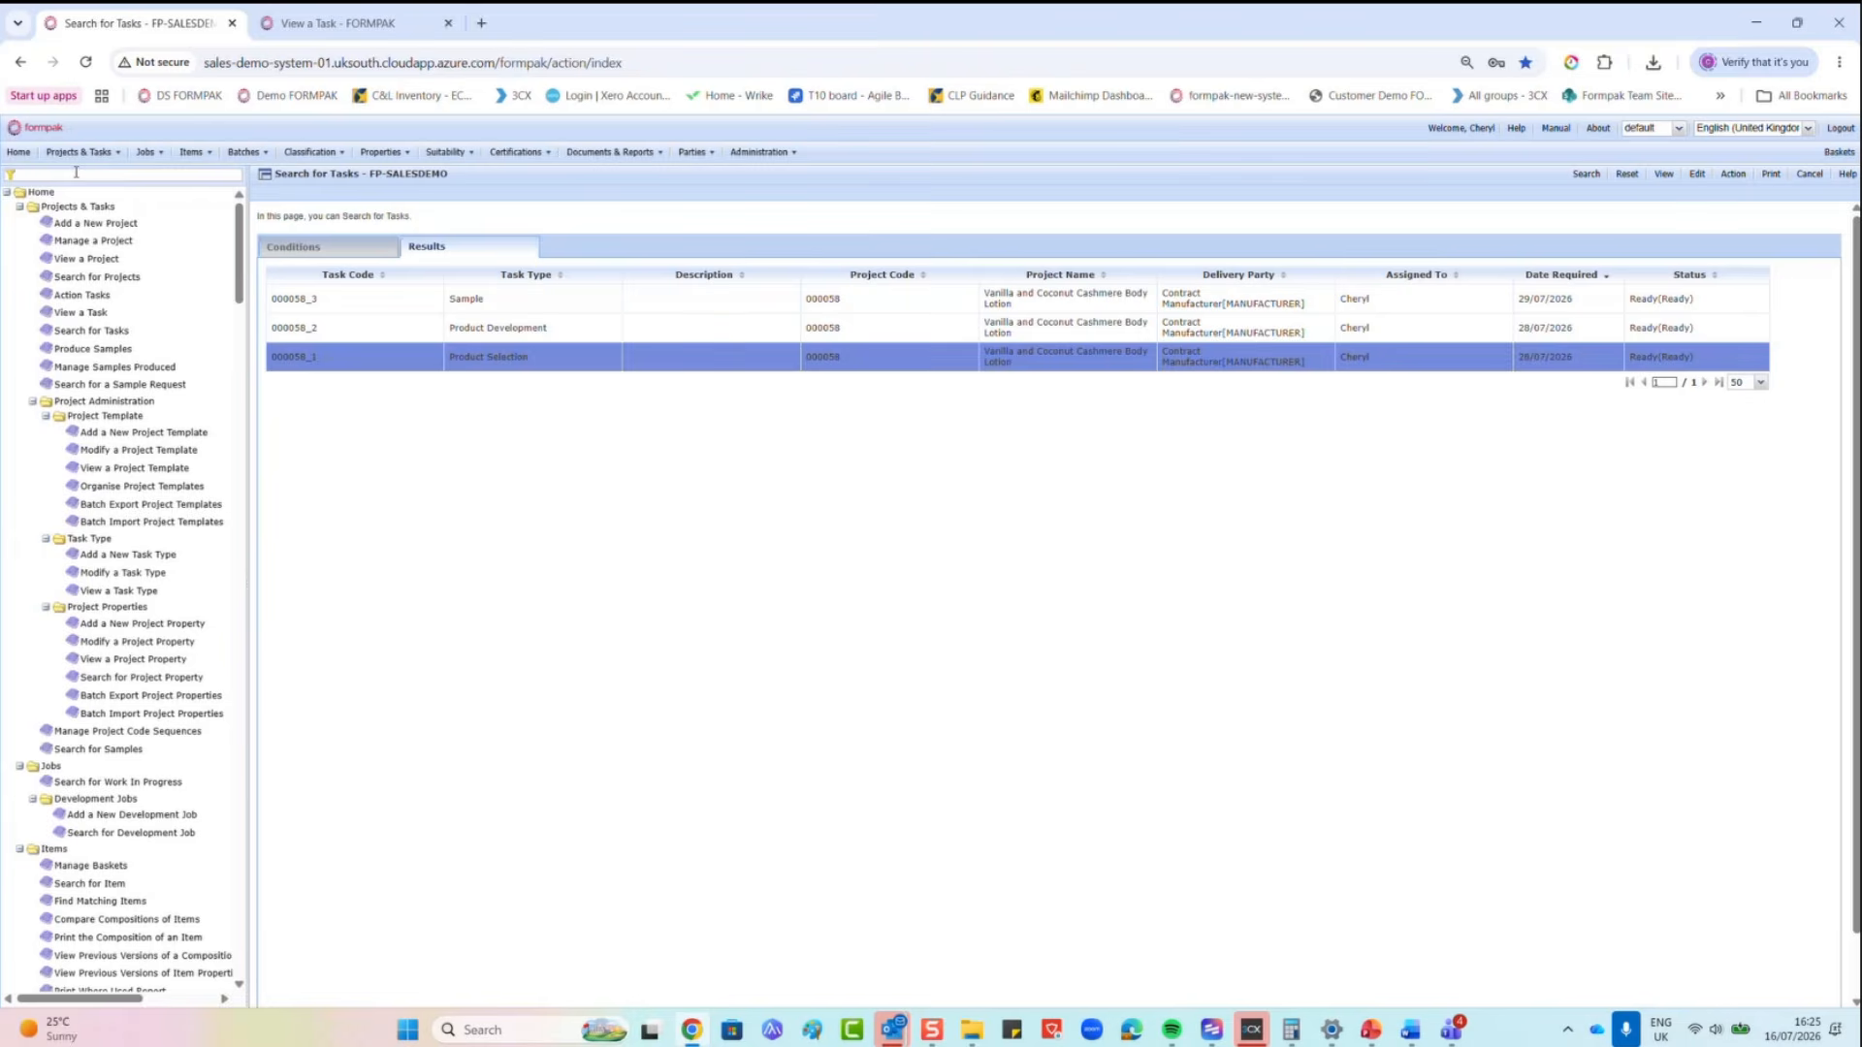
pyautogui.write('find')
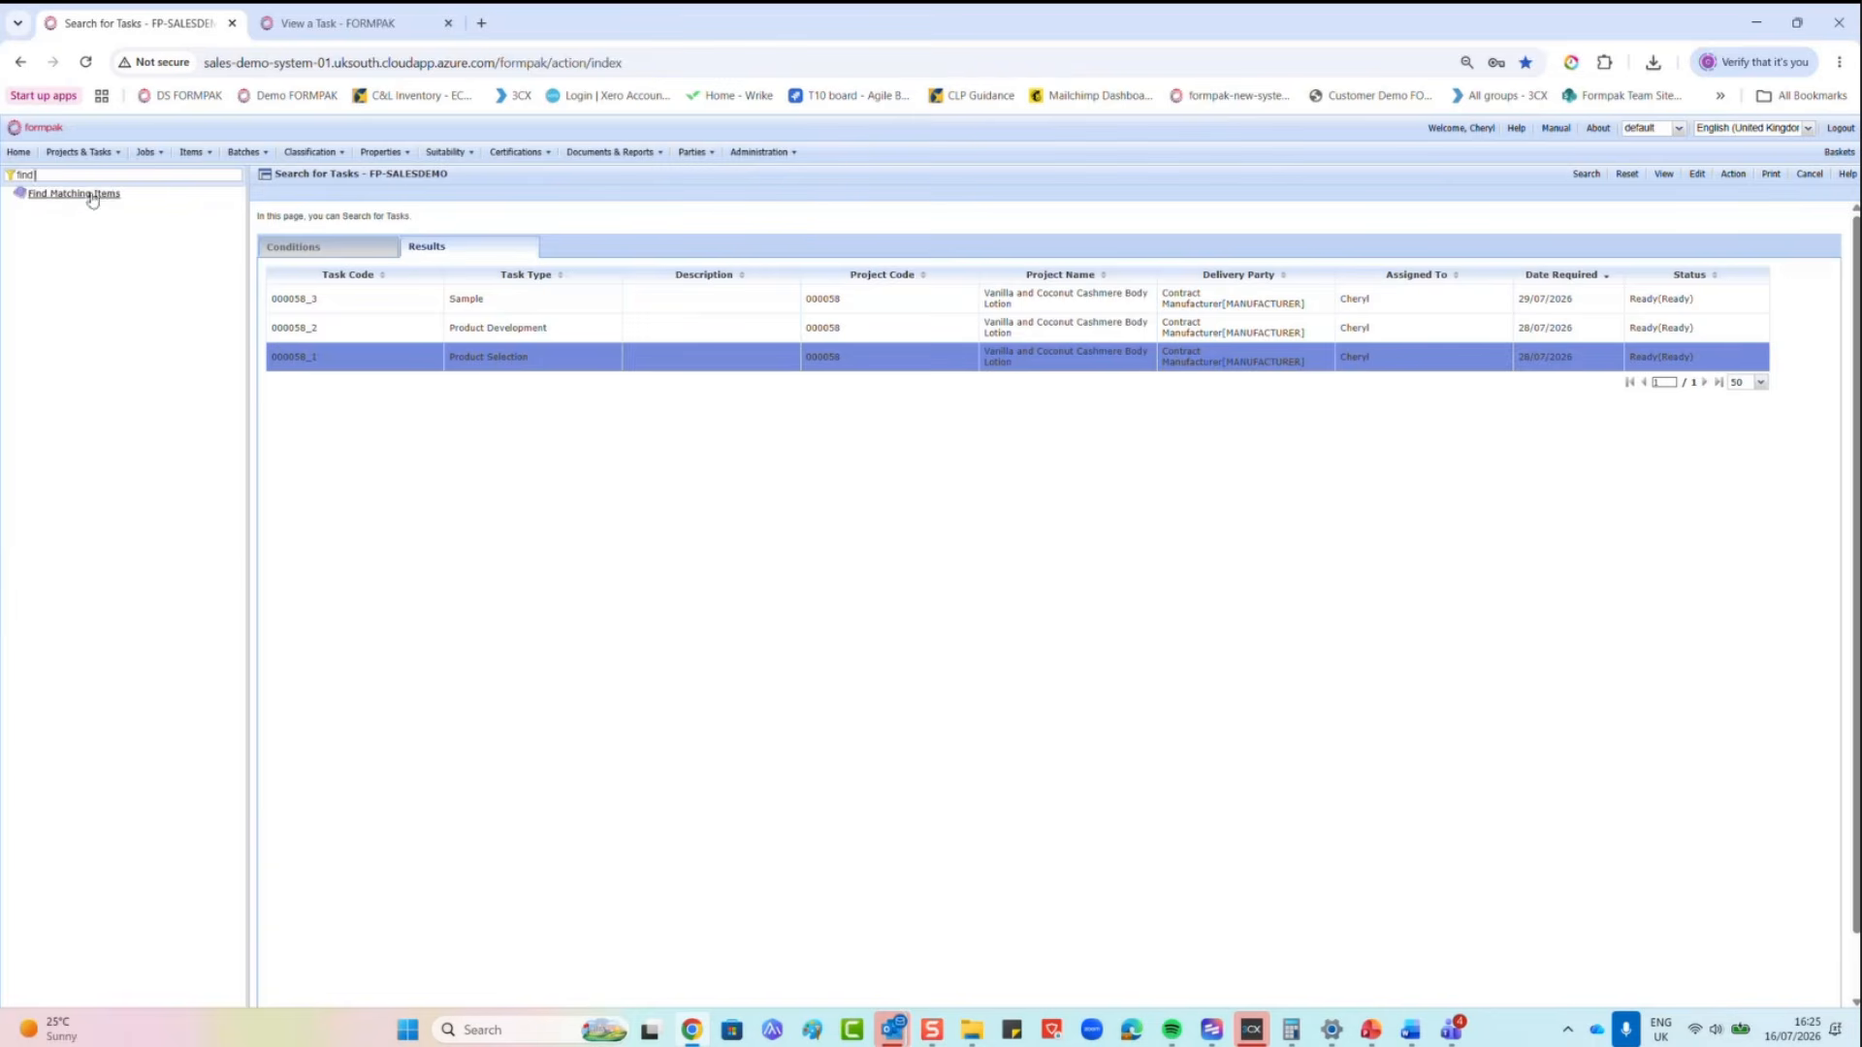
pyautogui.rightClick(85, 193)
pyautogui.click(126, 216)
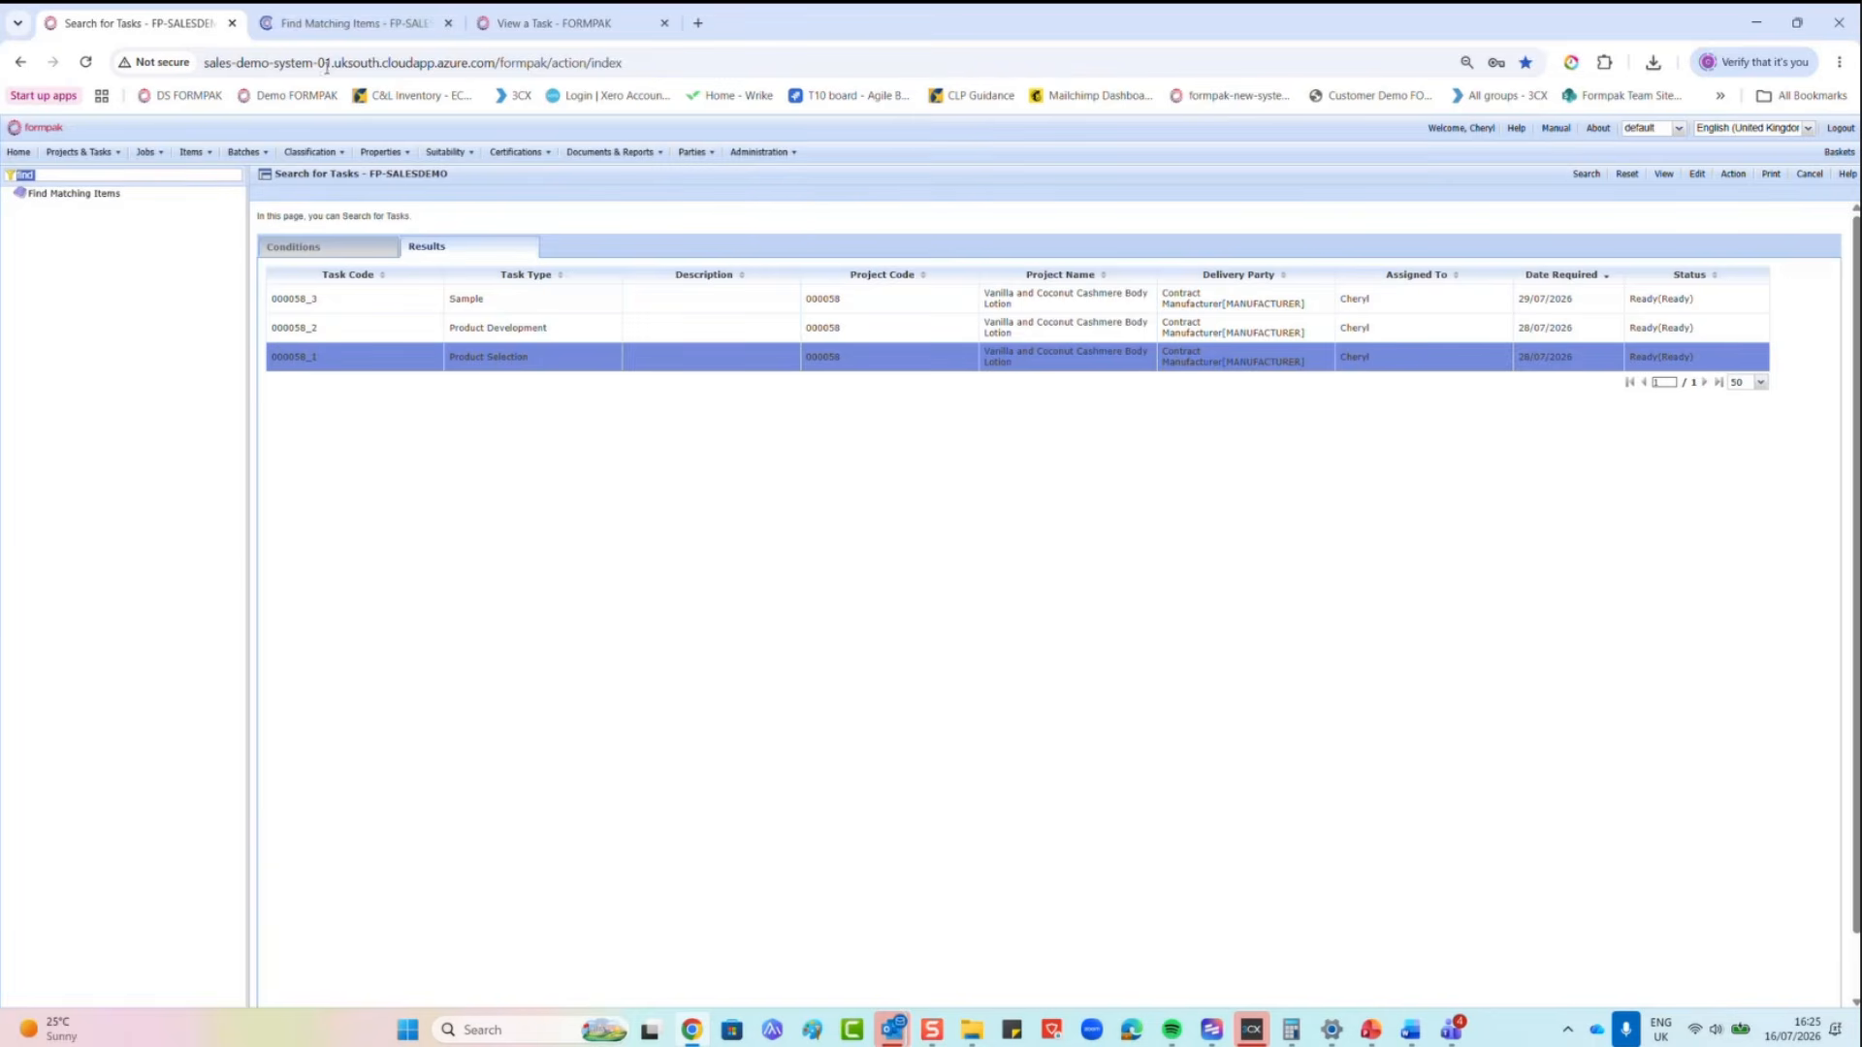
pyautogui.click(342, 22)
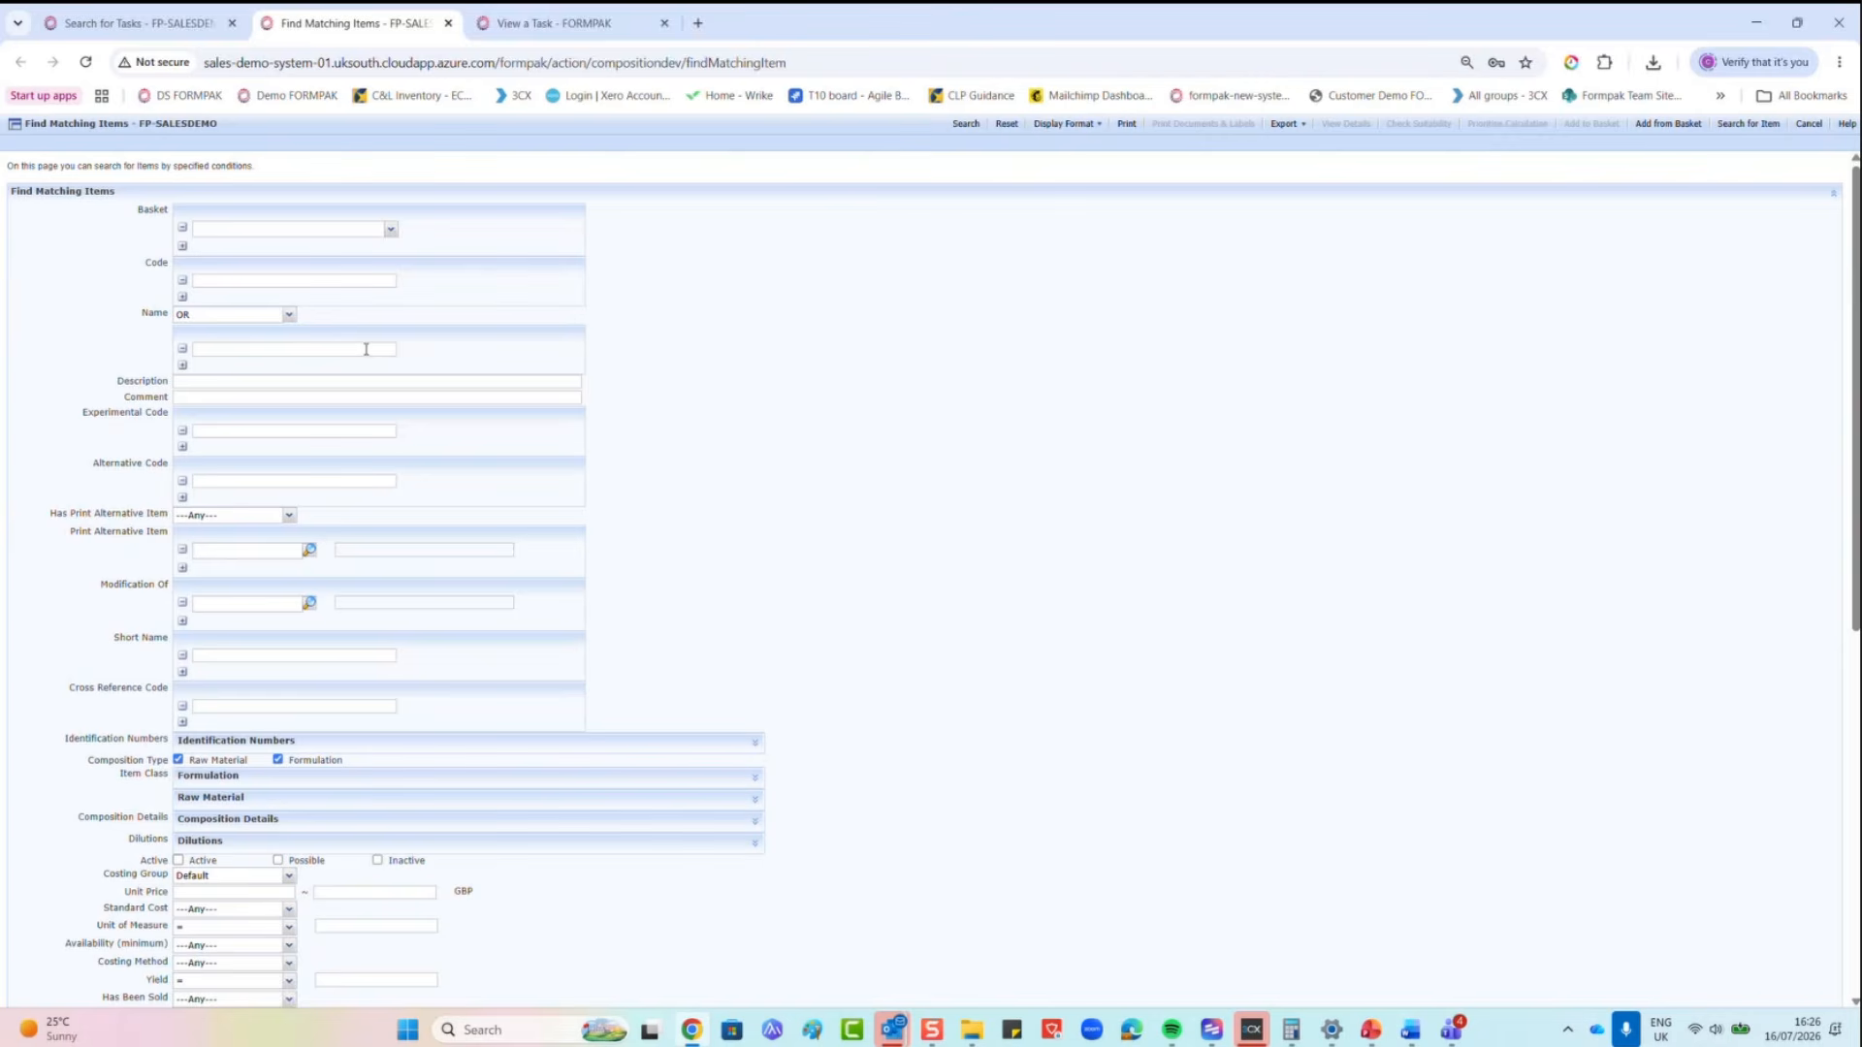
# Step: Limit the composition type to formulations by excluding raw materials, and expand the Library Details criteria
pyautogui.scroll(-4, 367, 368)
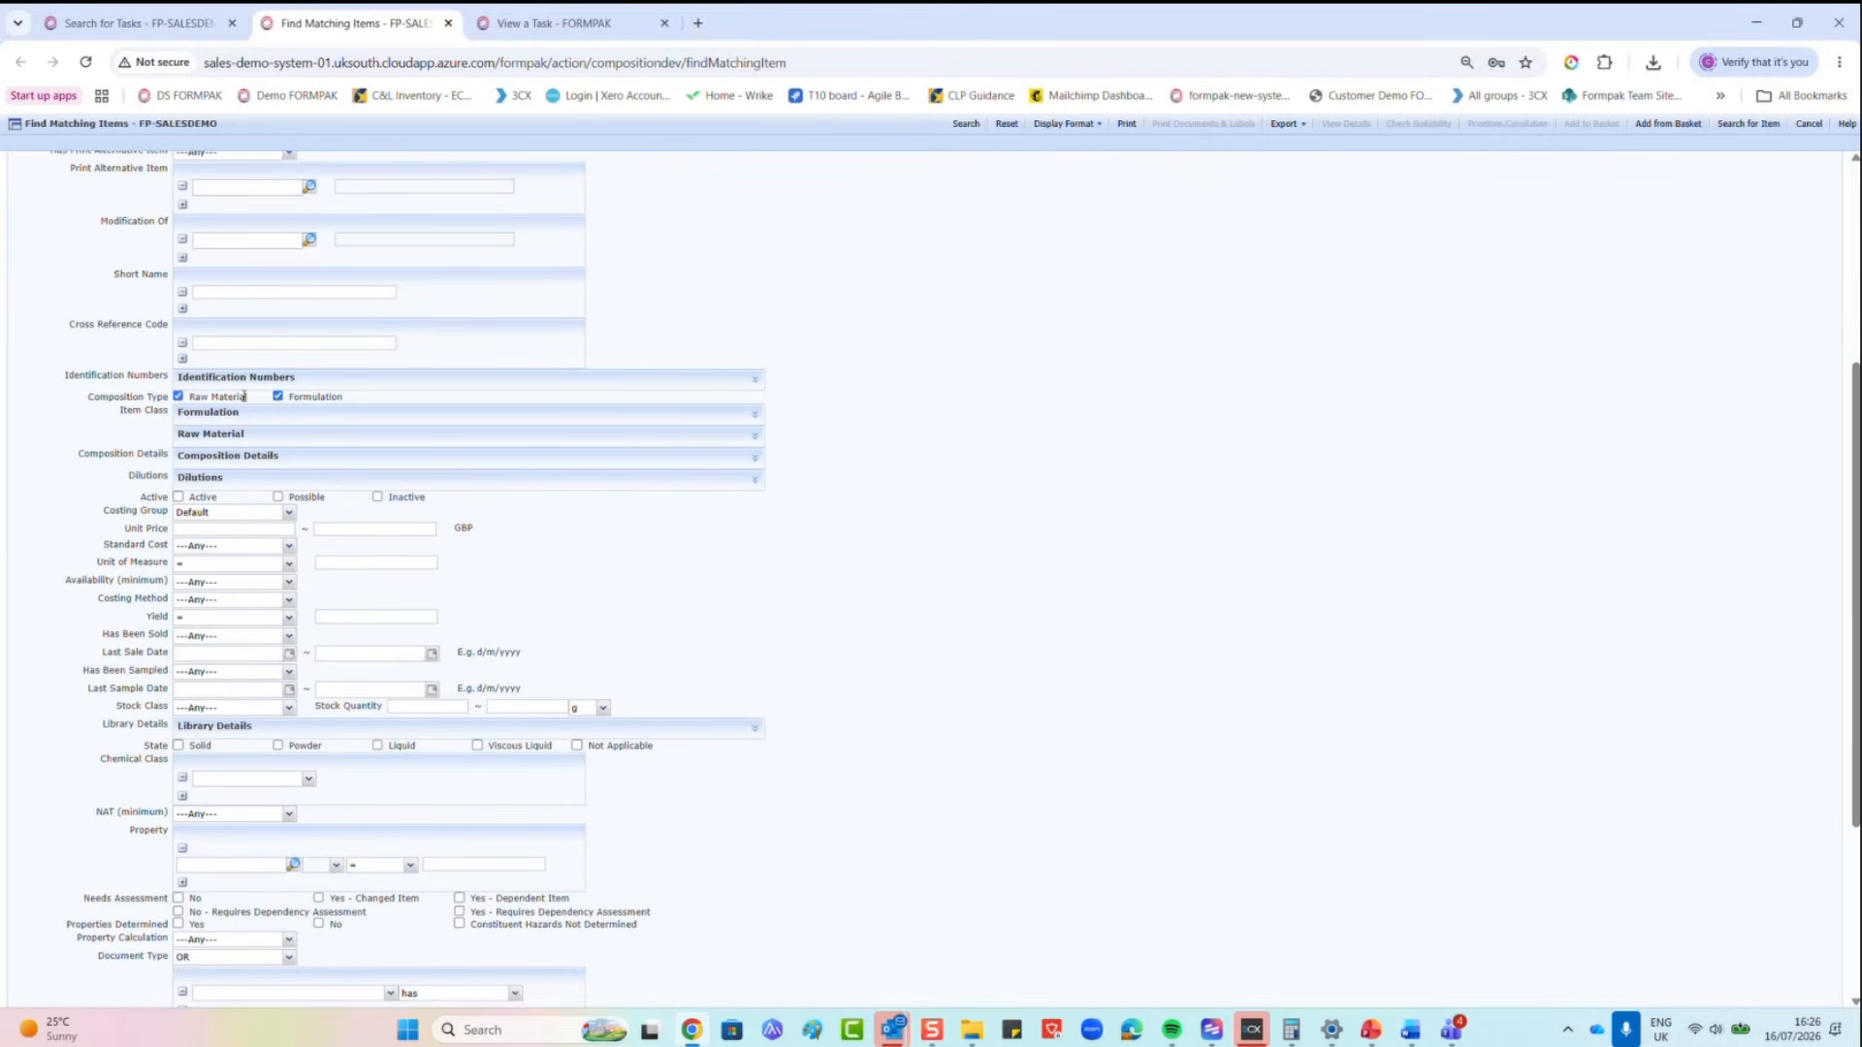
pyautogui.click(179, 396)
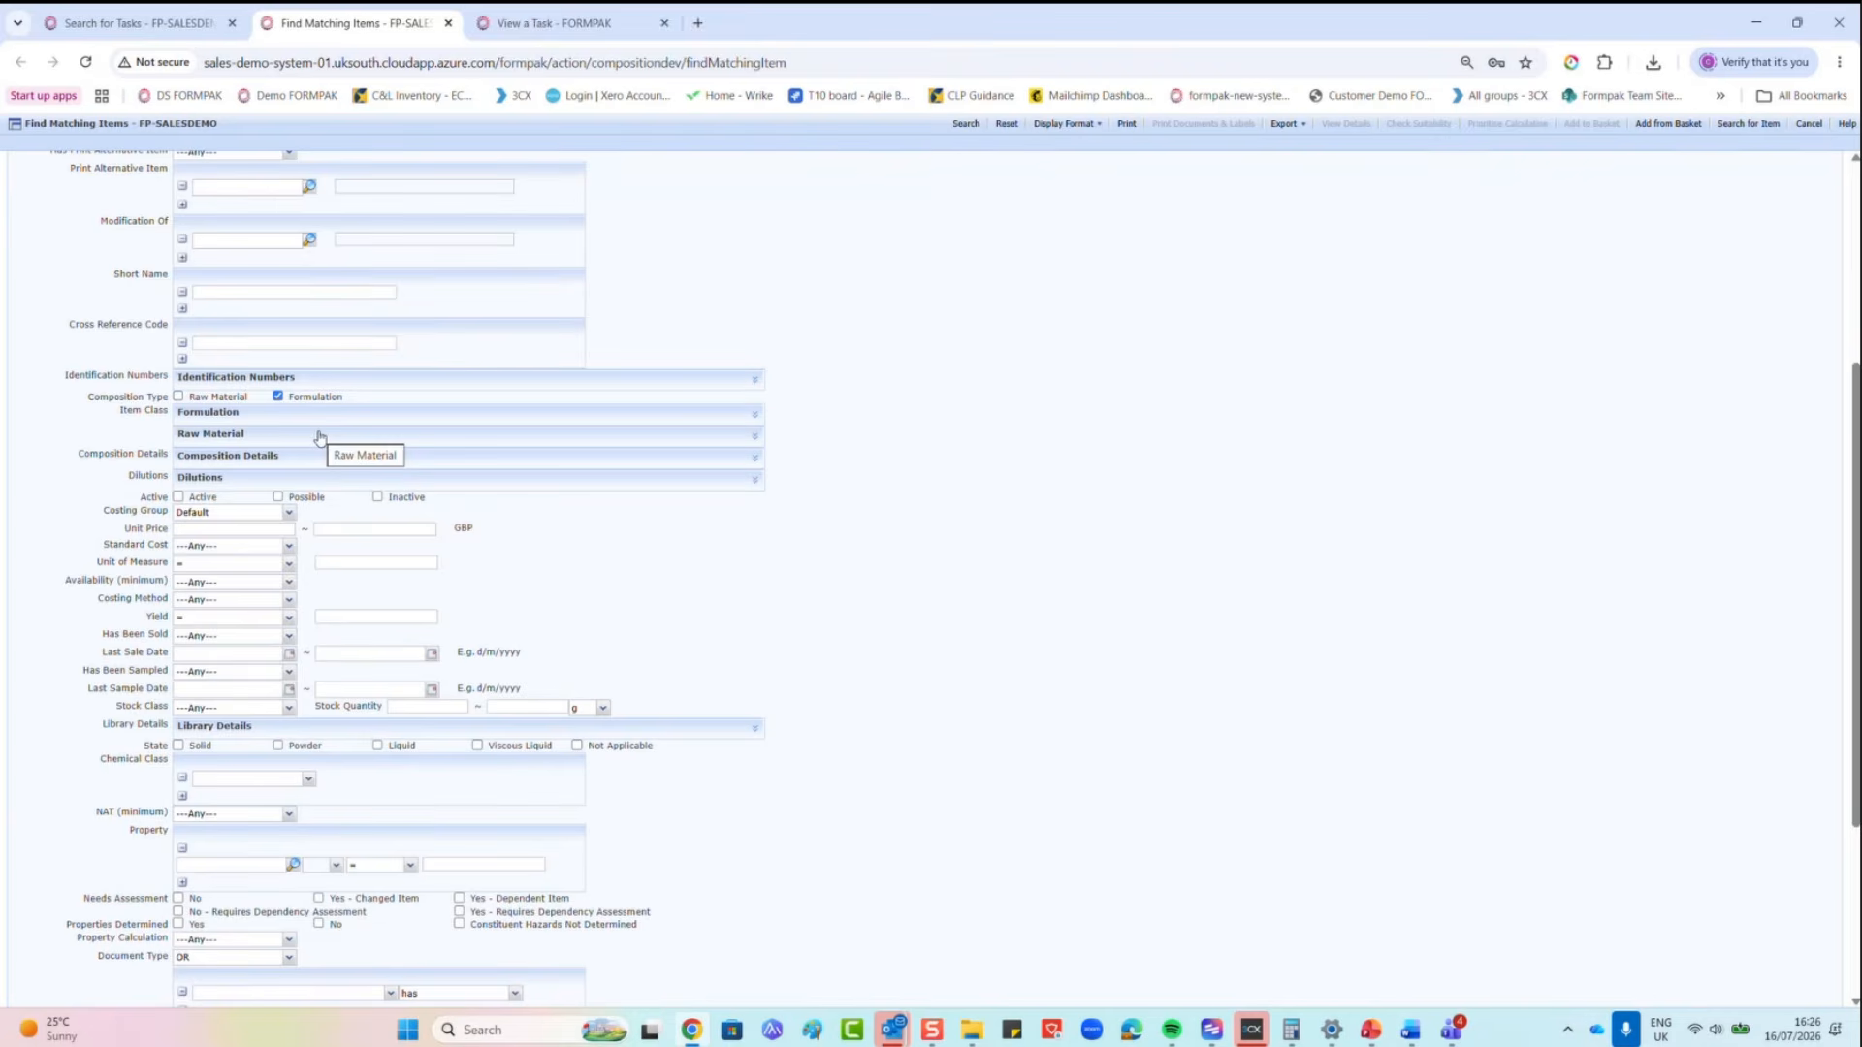
pyautogui.scroll(-1, 311, 423)
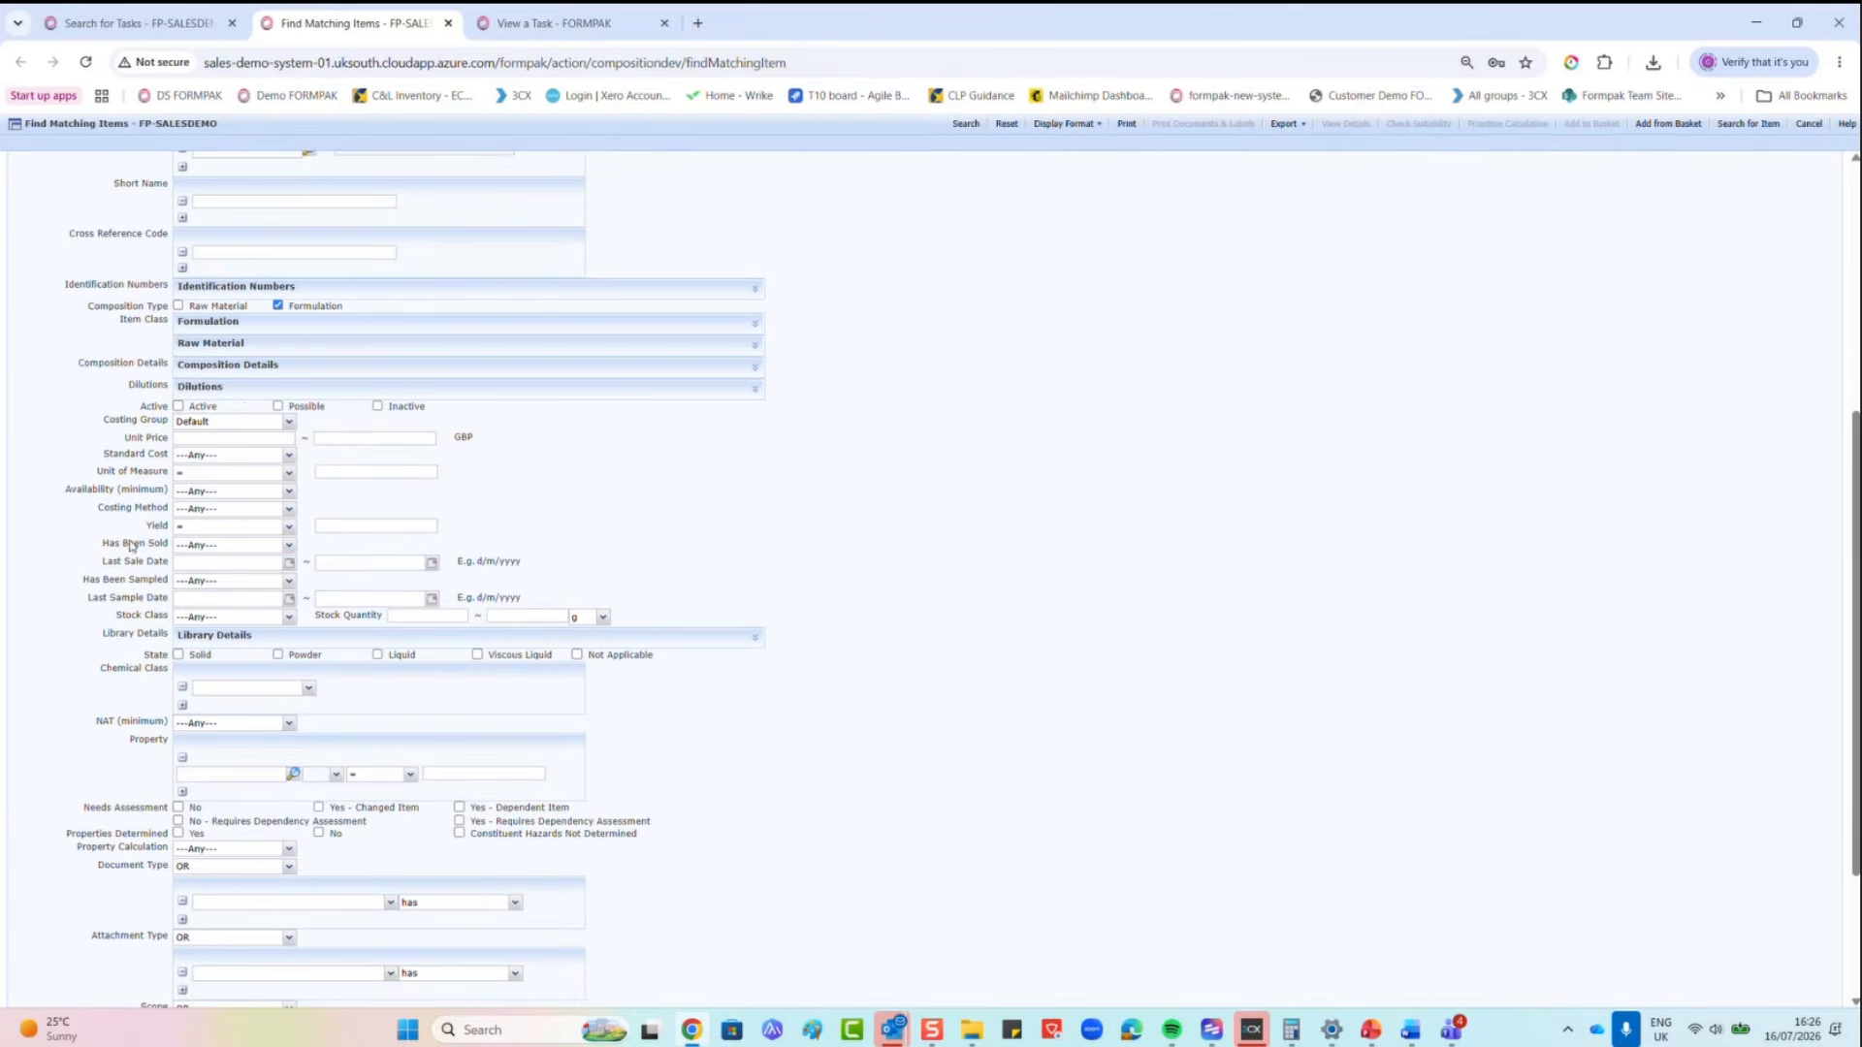
pyautogui.scroll(-2, 397, 475)
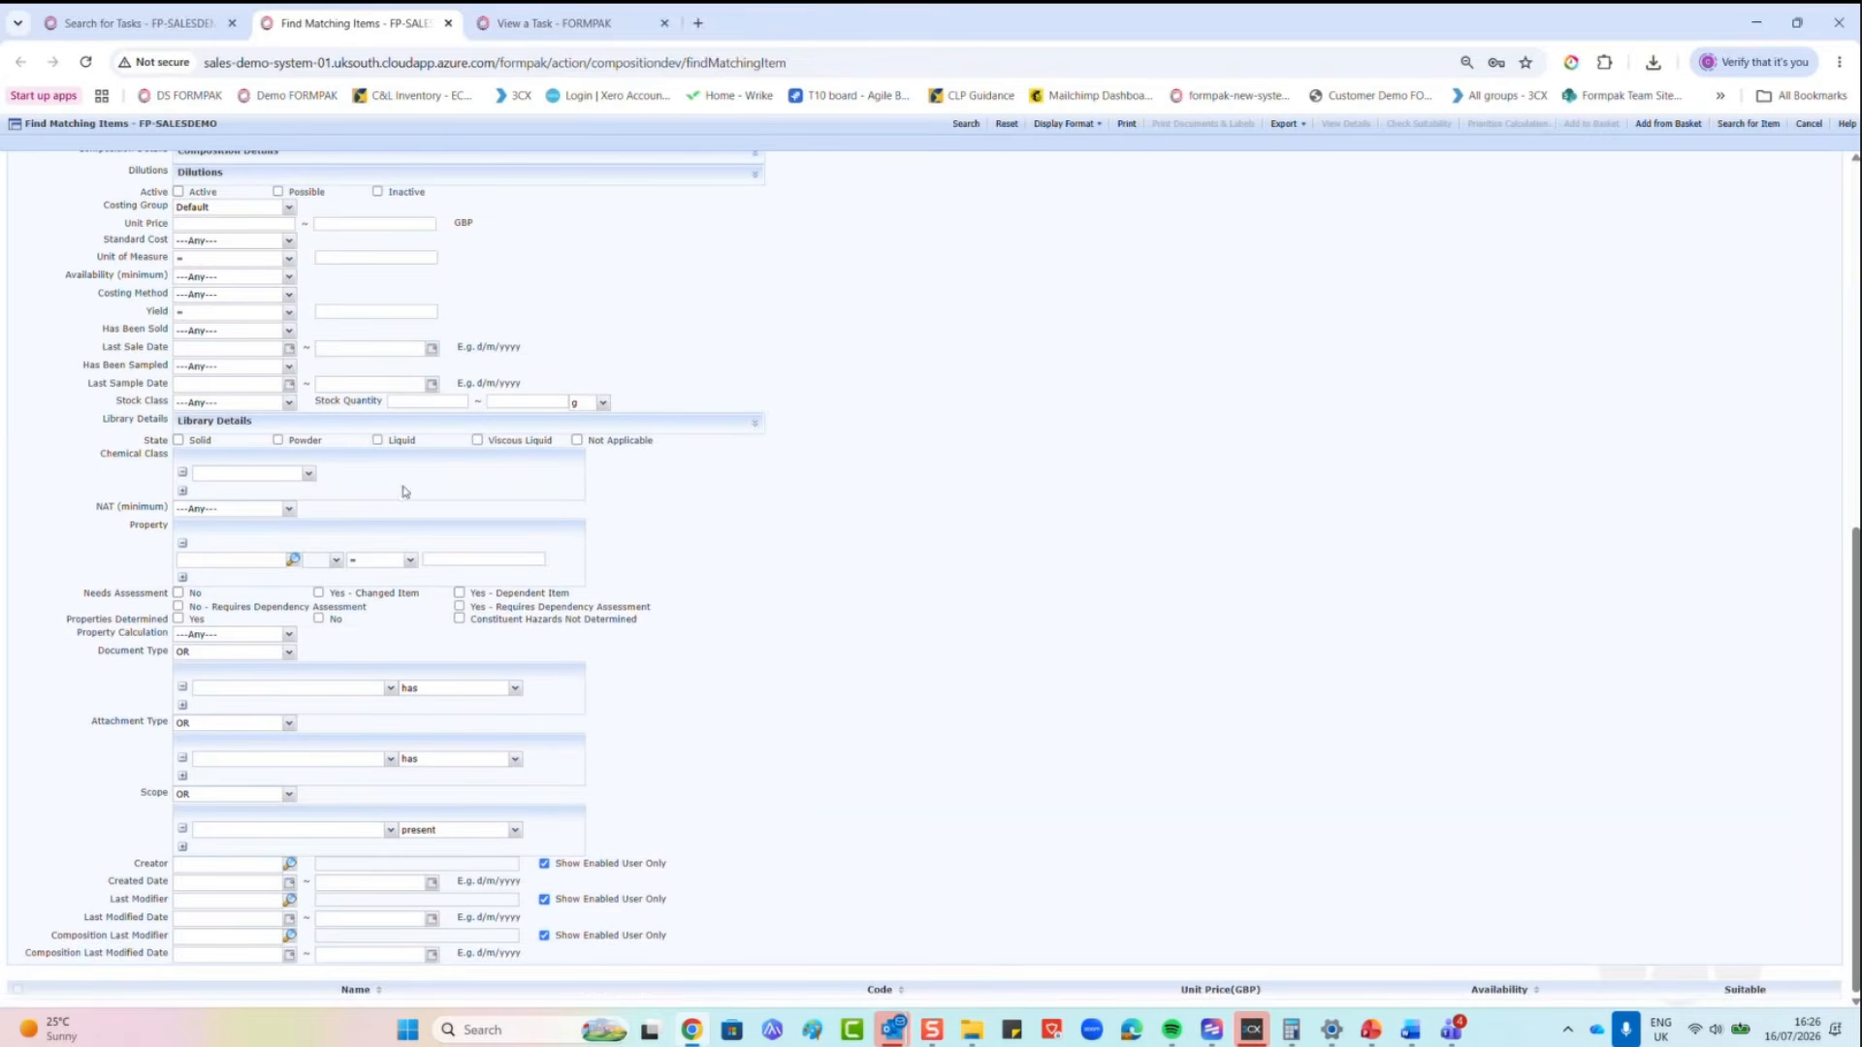
pyautogui.click(755, 424)
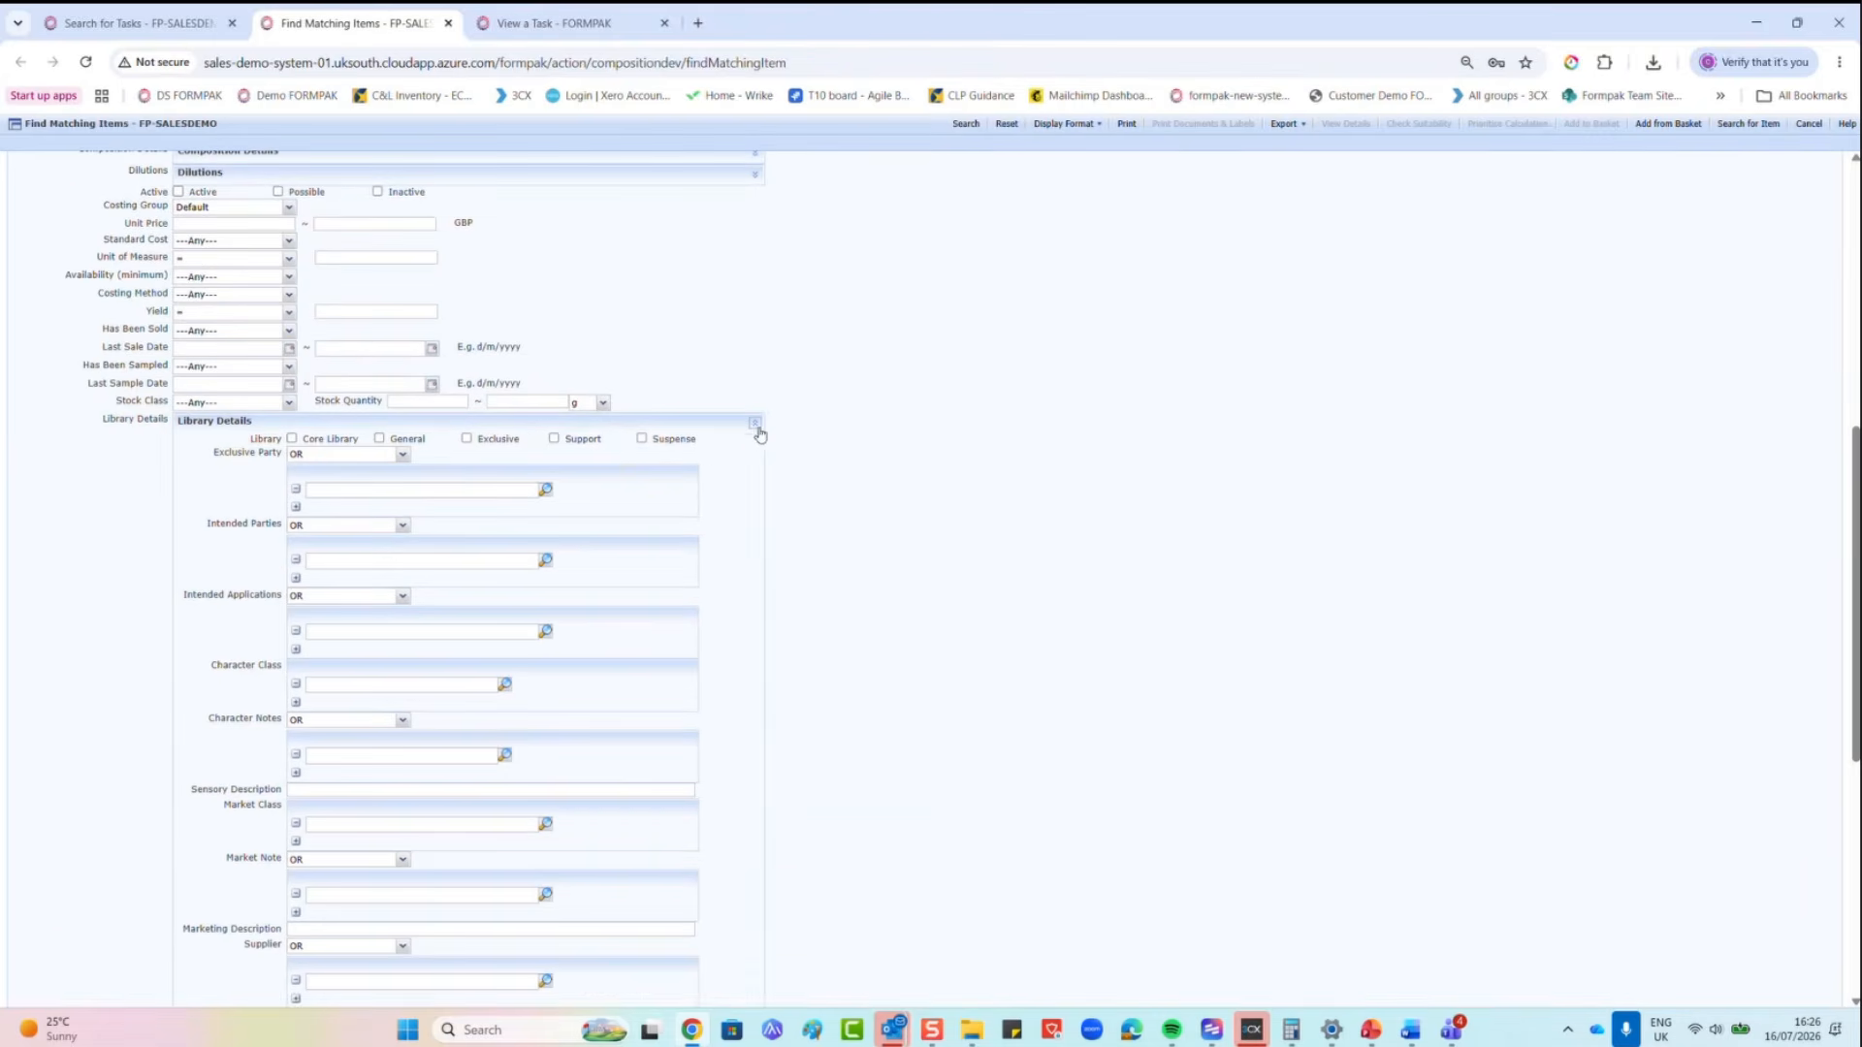
pyautogui.scroll(-1, 640, 513)
pyautogui.scroll(-1, 639, 513)
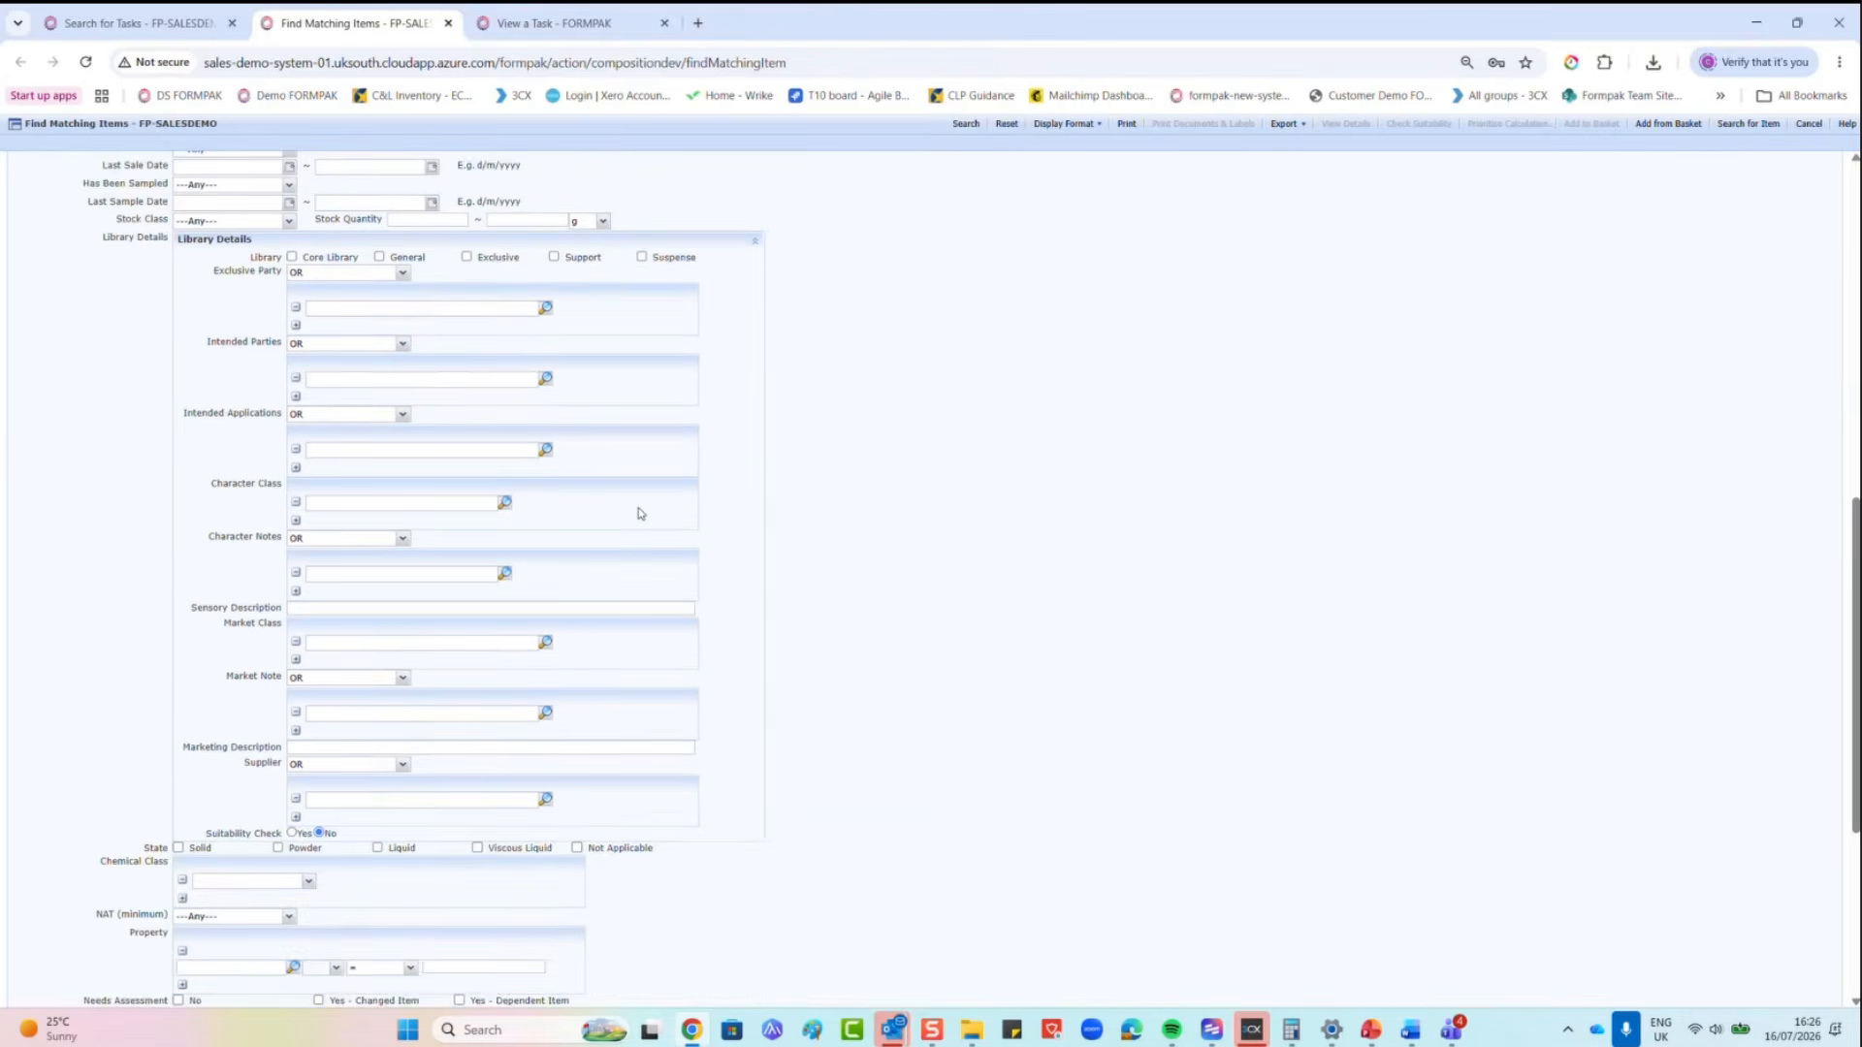
# Step: Run the matching items search with Coconut and Vanilla as alternative character notes
pyautogui.click(348, 579)
pyautogui.write('coco')
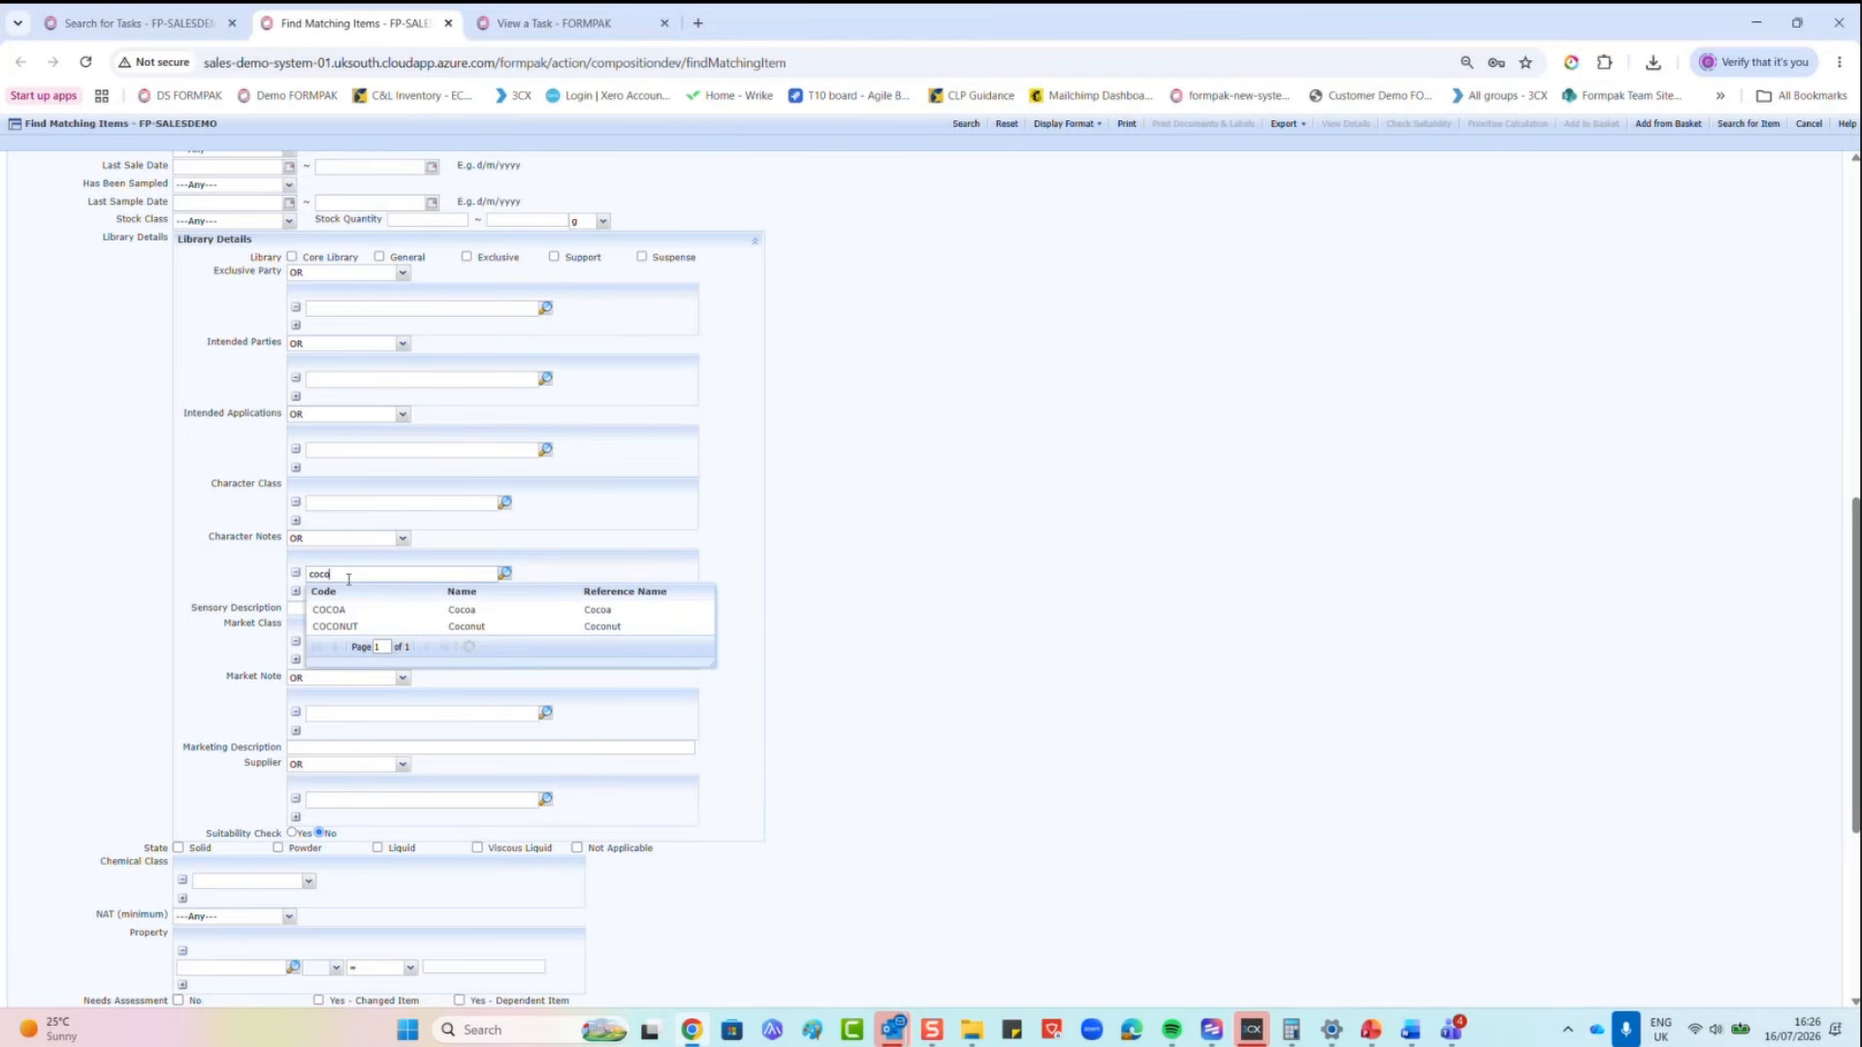
pyautogui.click(330, 627)
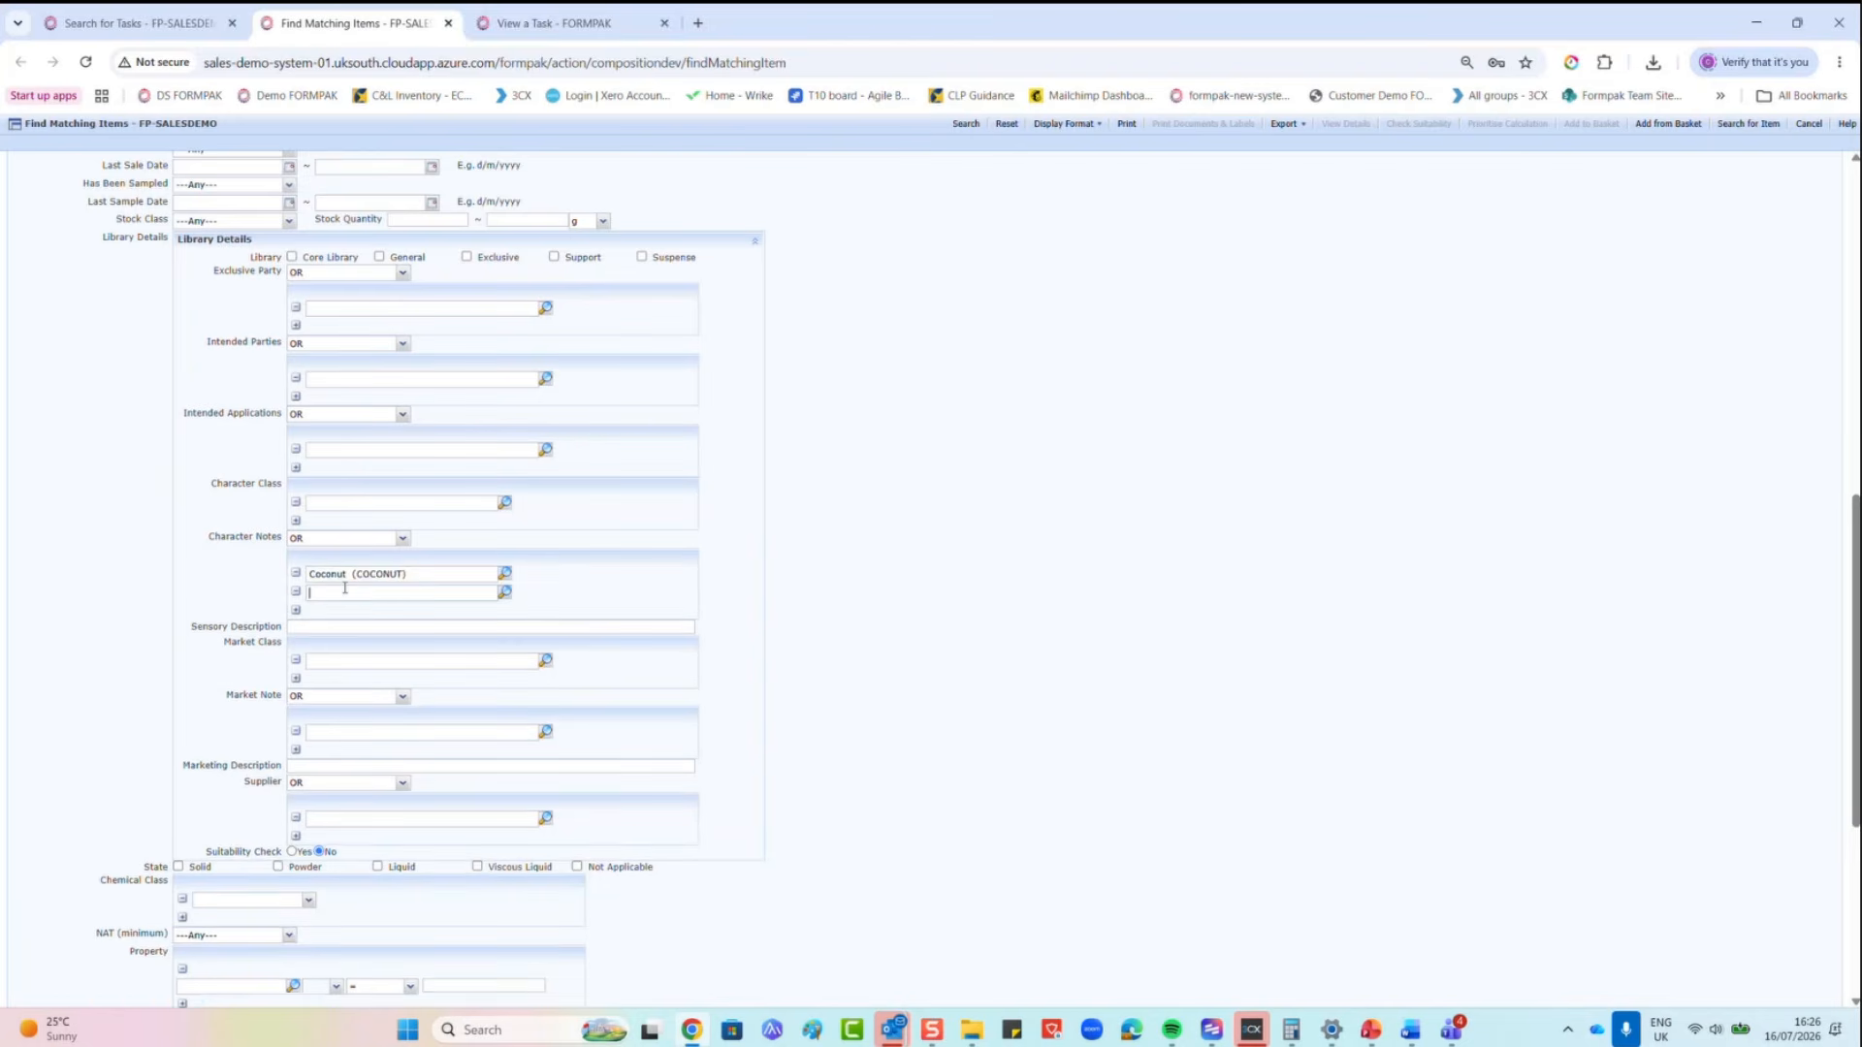
pyautogui.write('van')
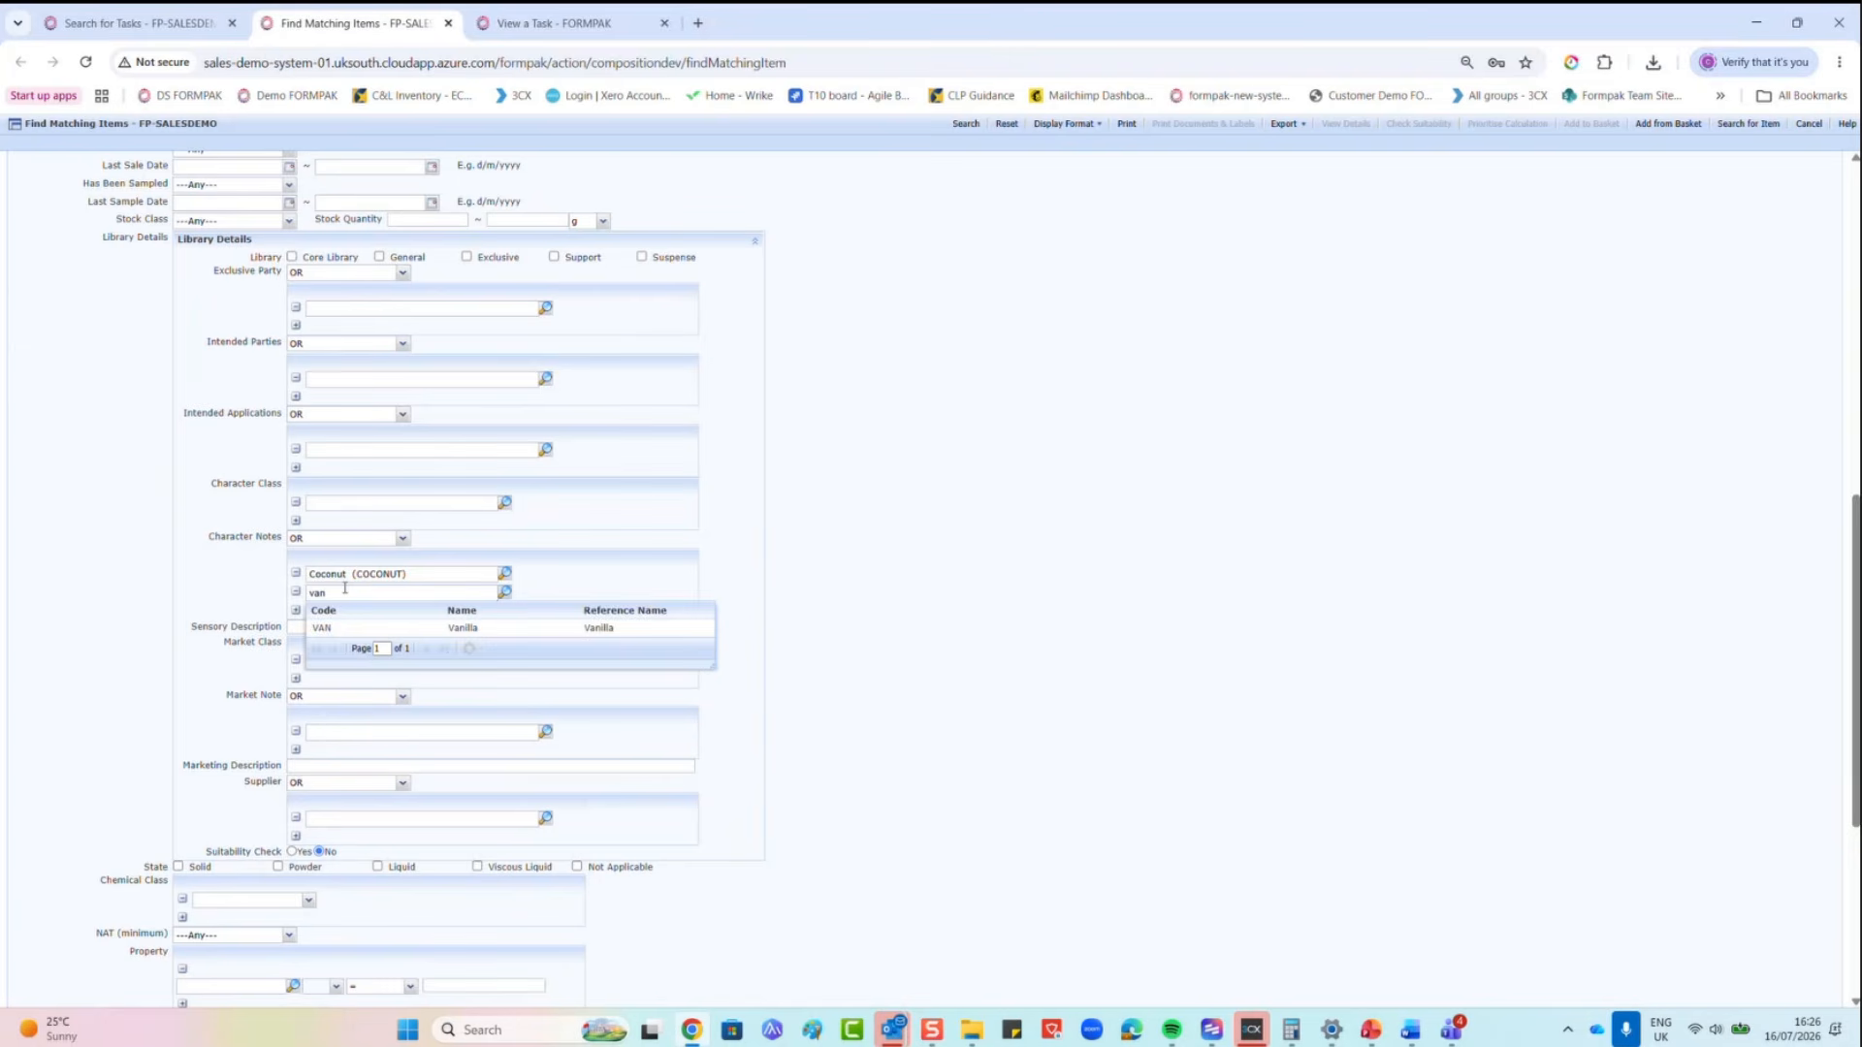
pyautogui.click(342, 630)
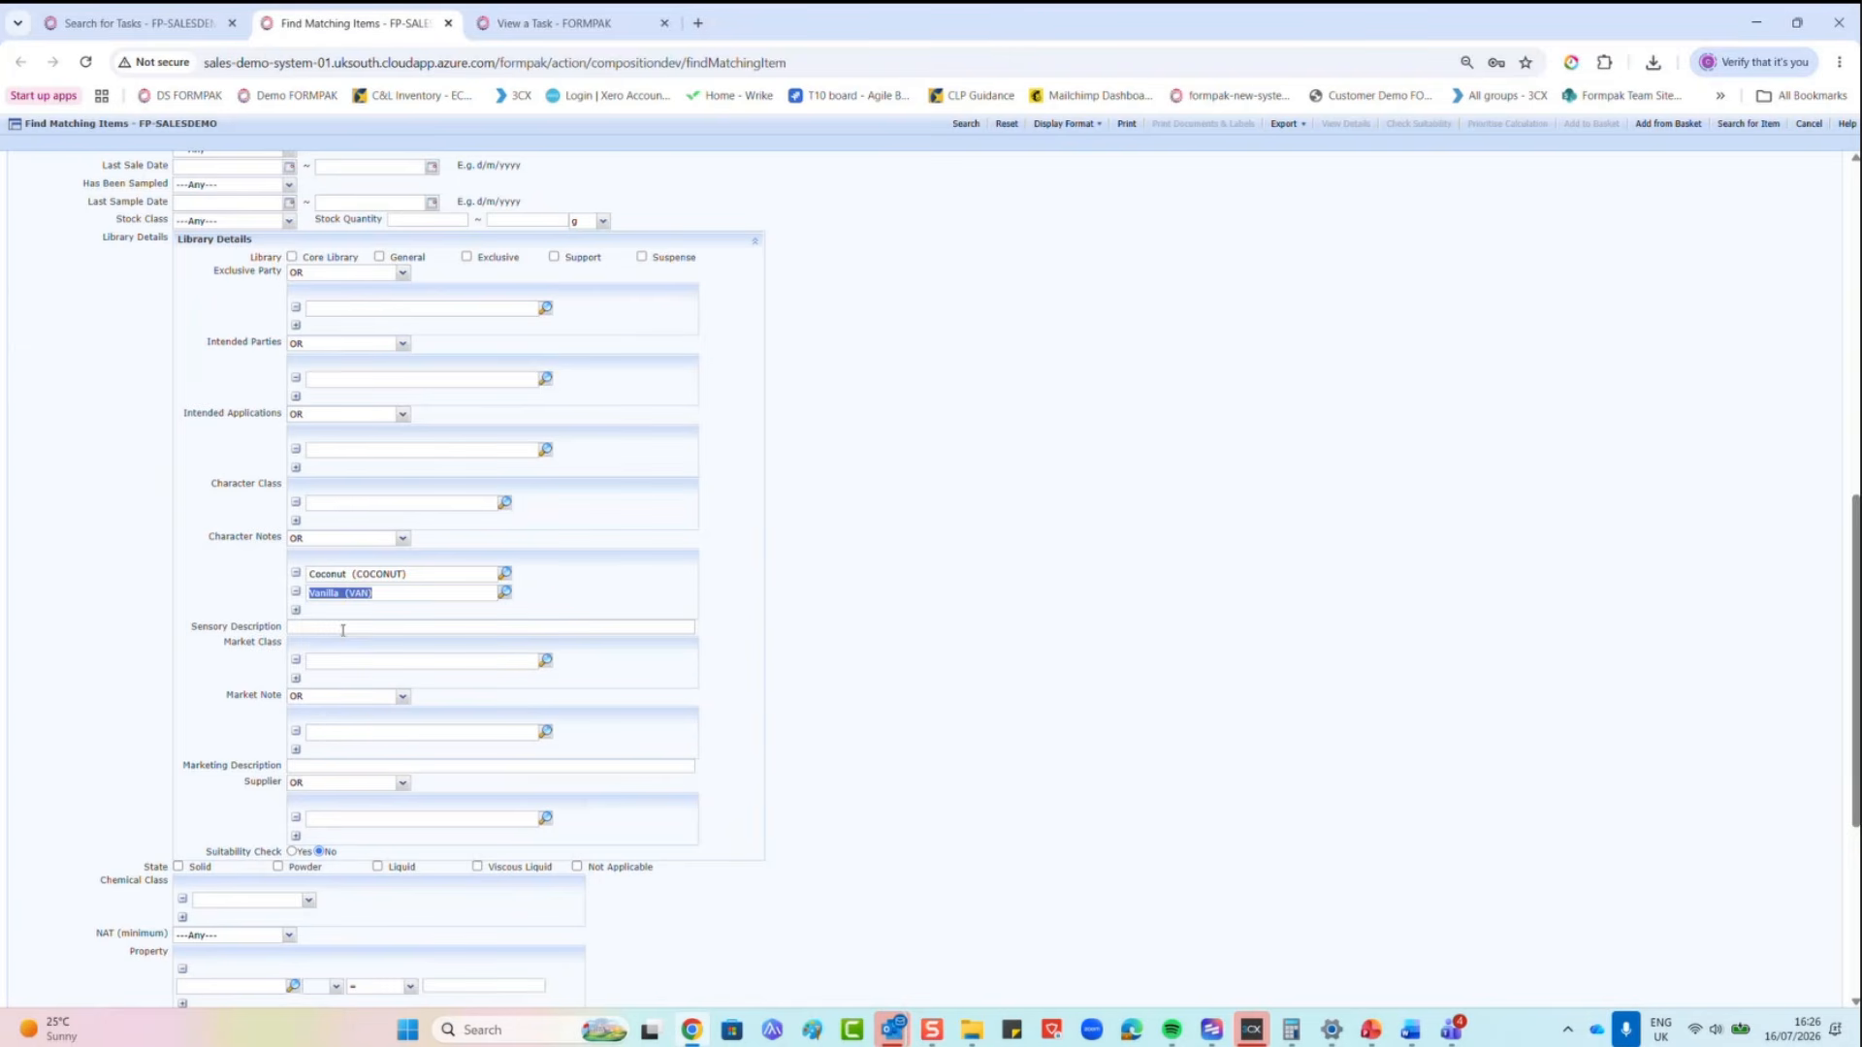
pyautogui.click(966, 127)
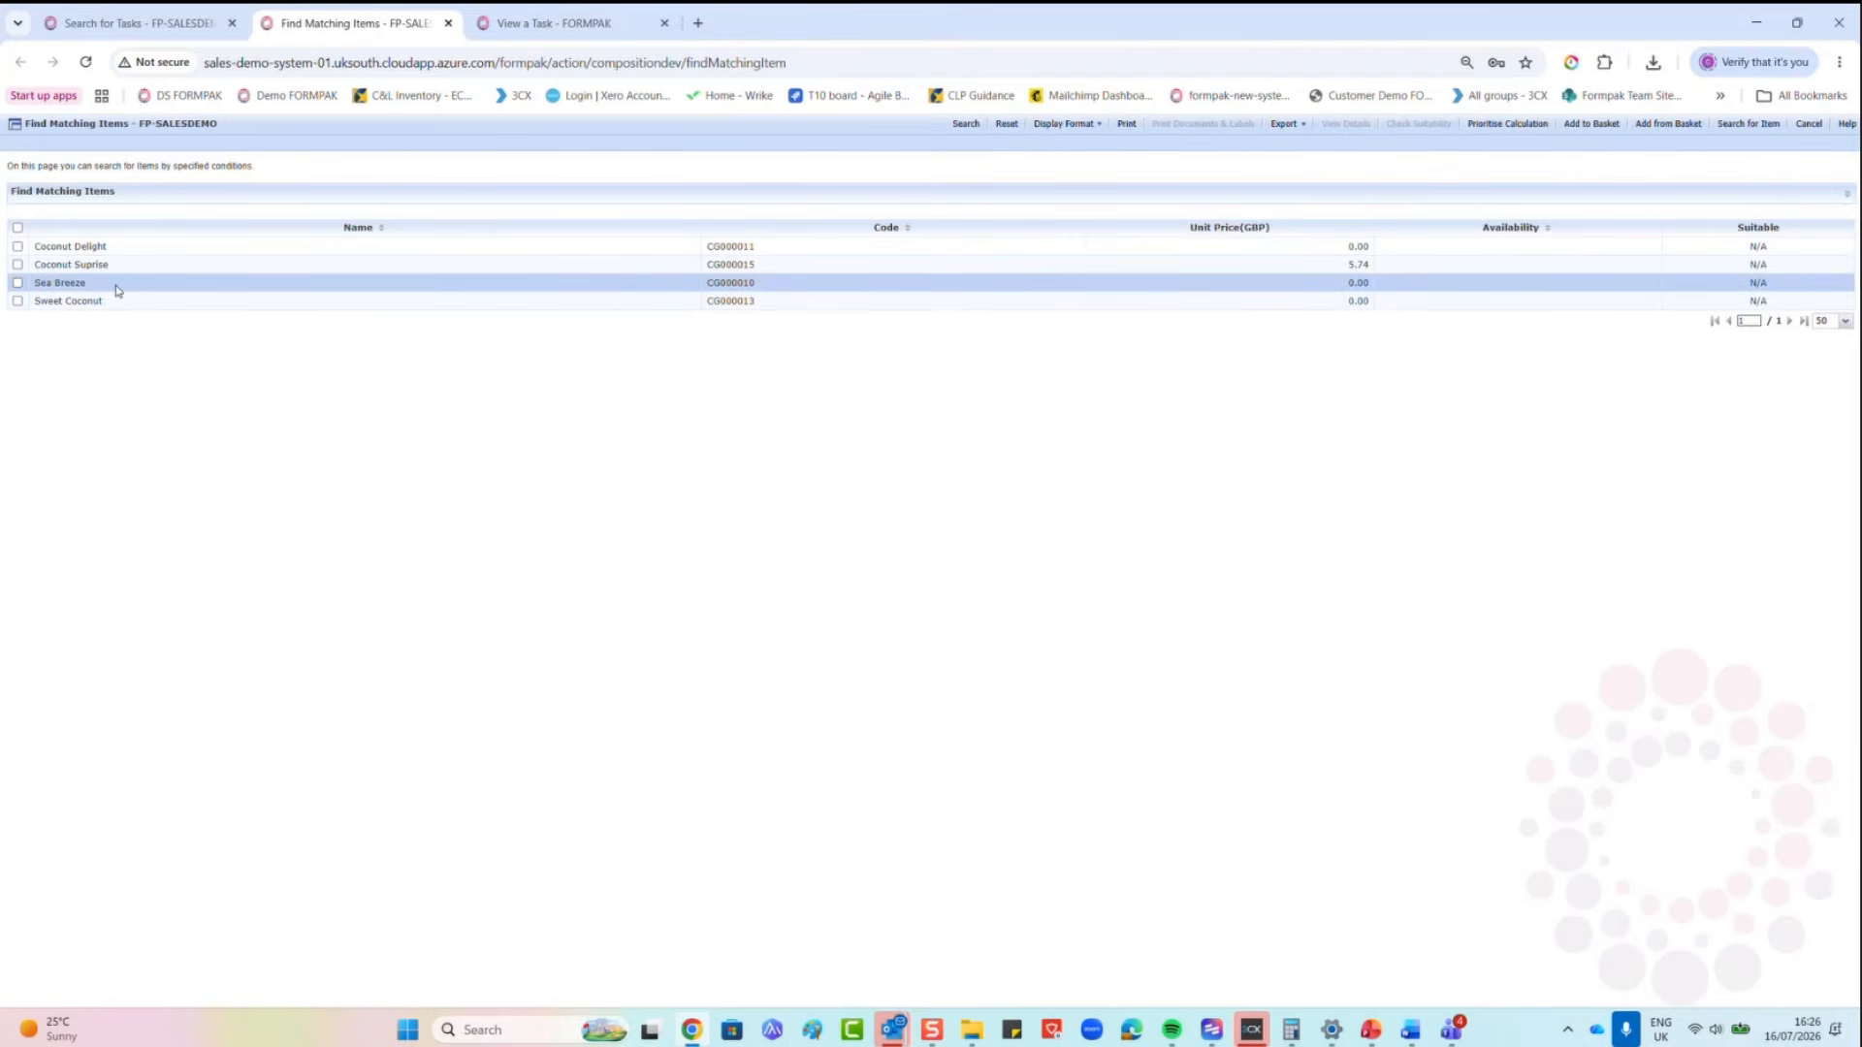
# Step: Add all the matching items found to Basket 1
pyautogui.click(17, 228)
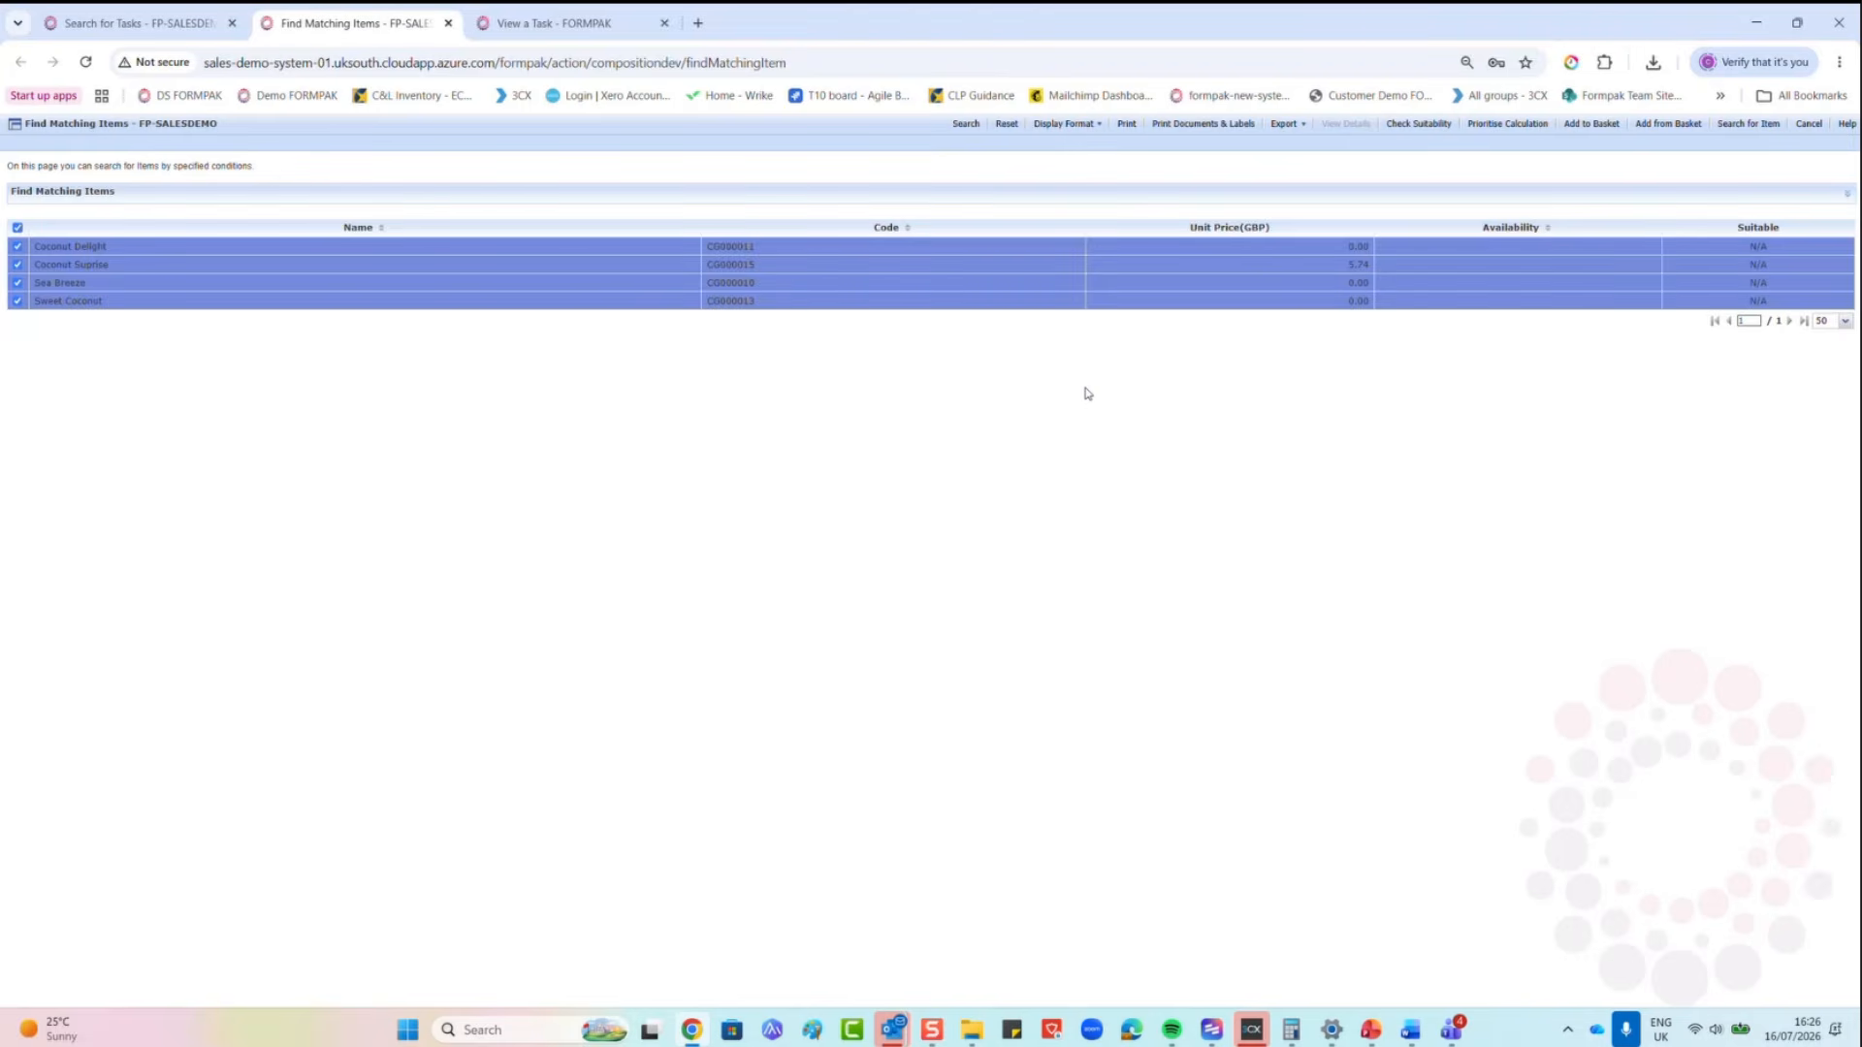
pyautogui.click(1587, 126)
pyautogui.click(779, 499)
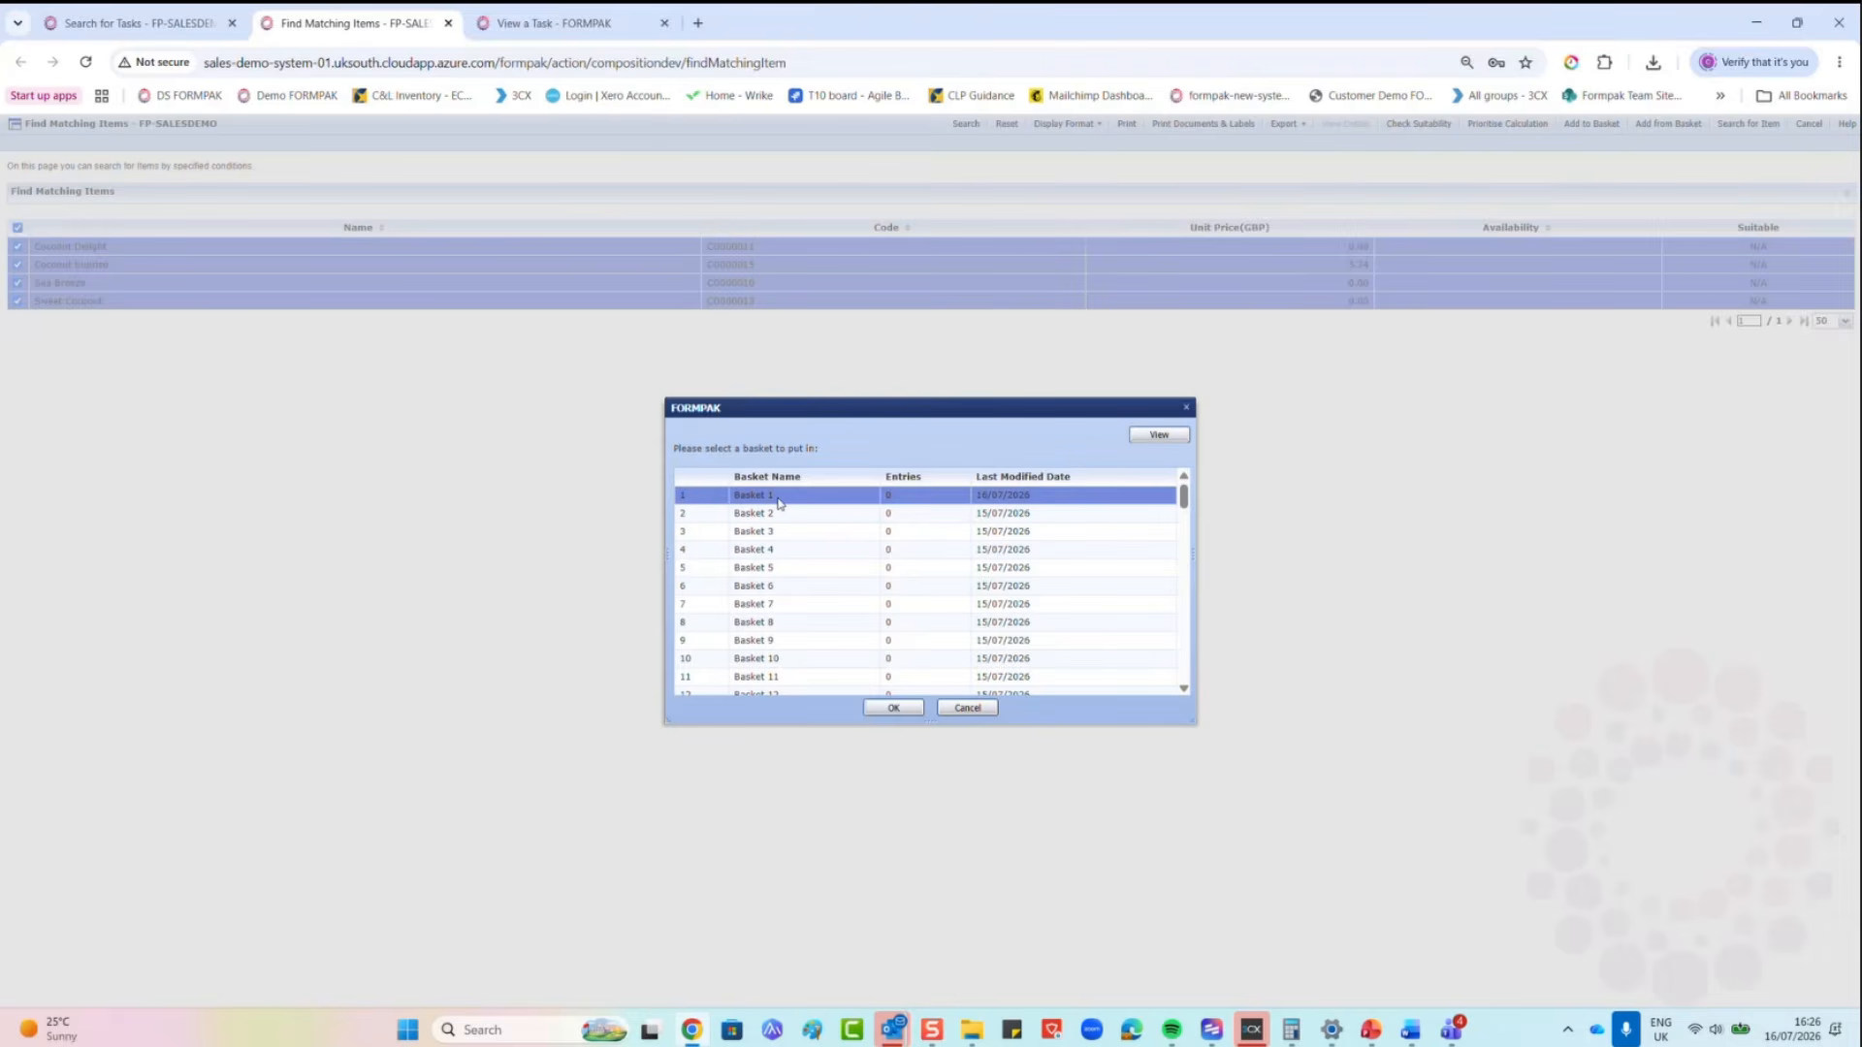
pyautogui.click(894, 708)
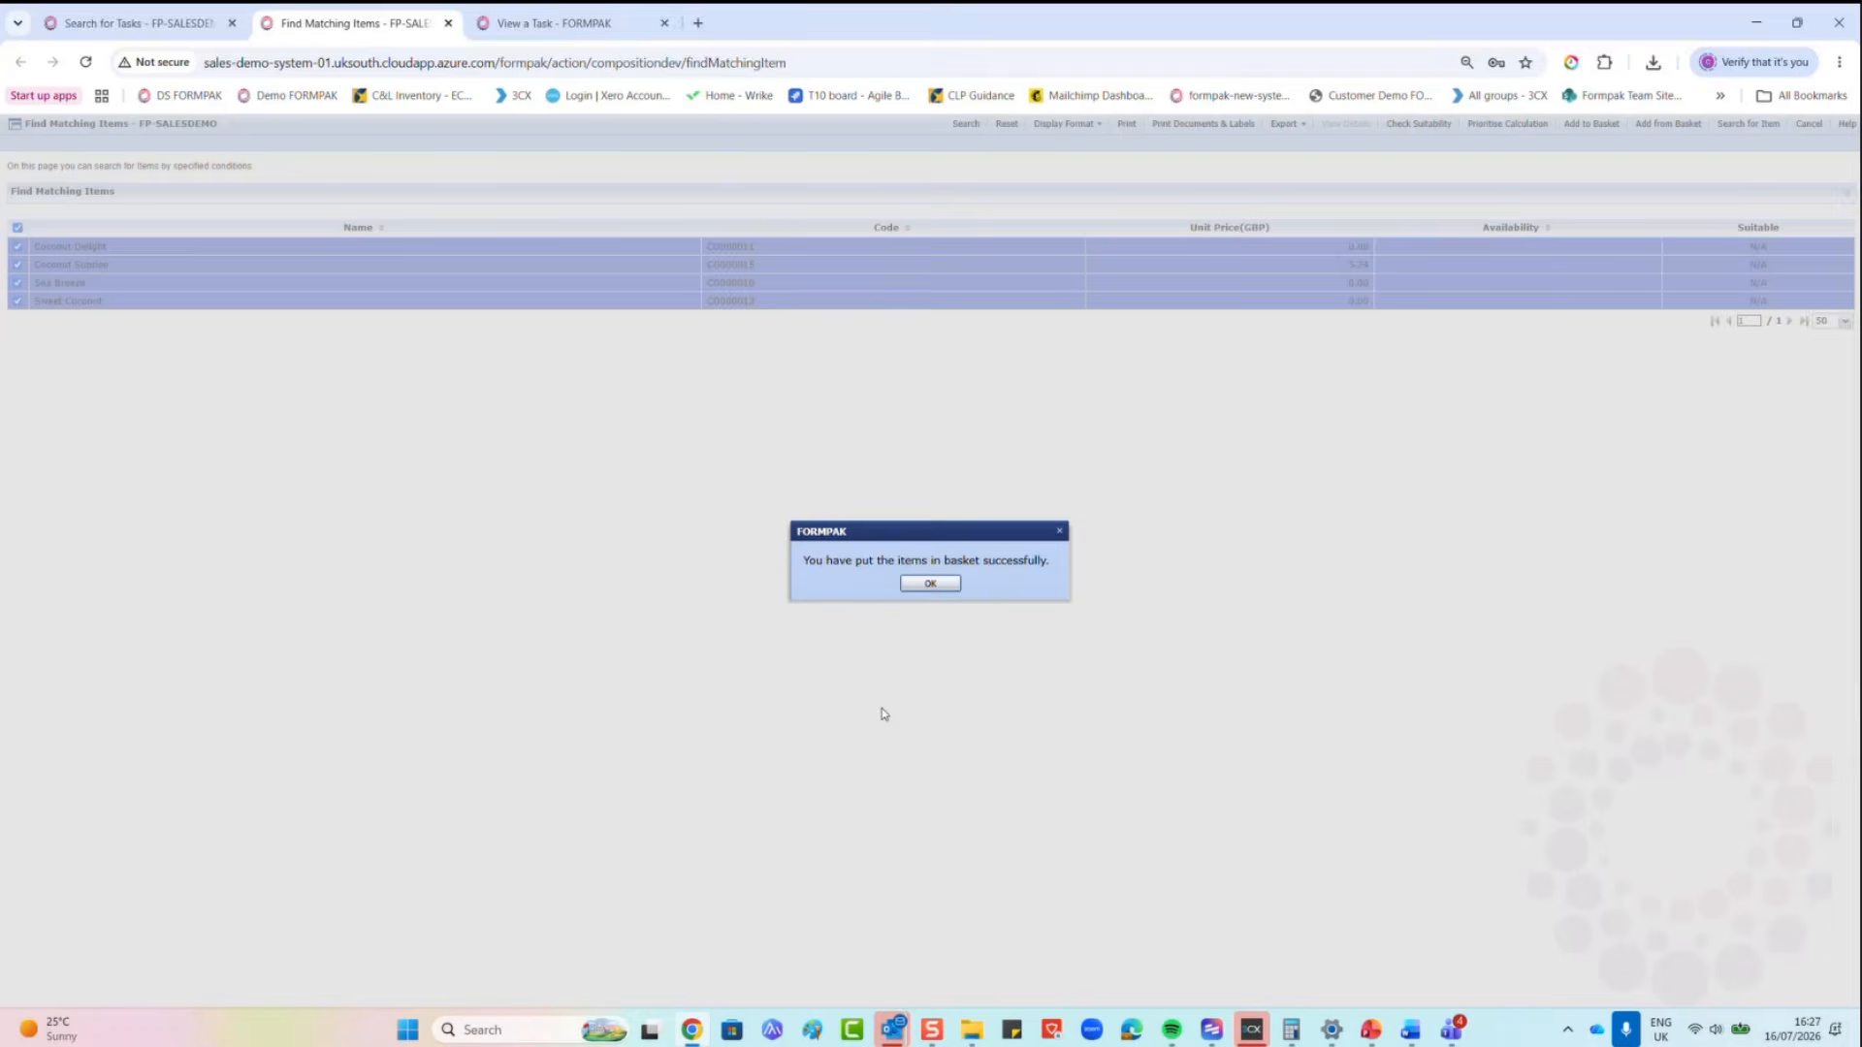
pyautogui.click(937, 584)
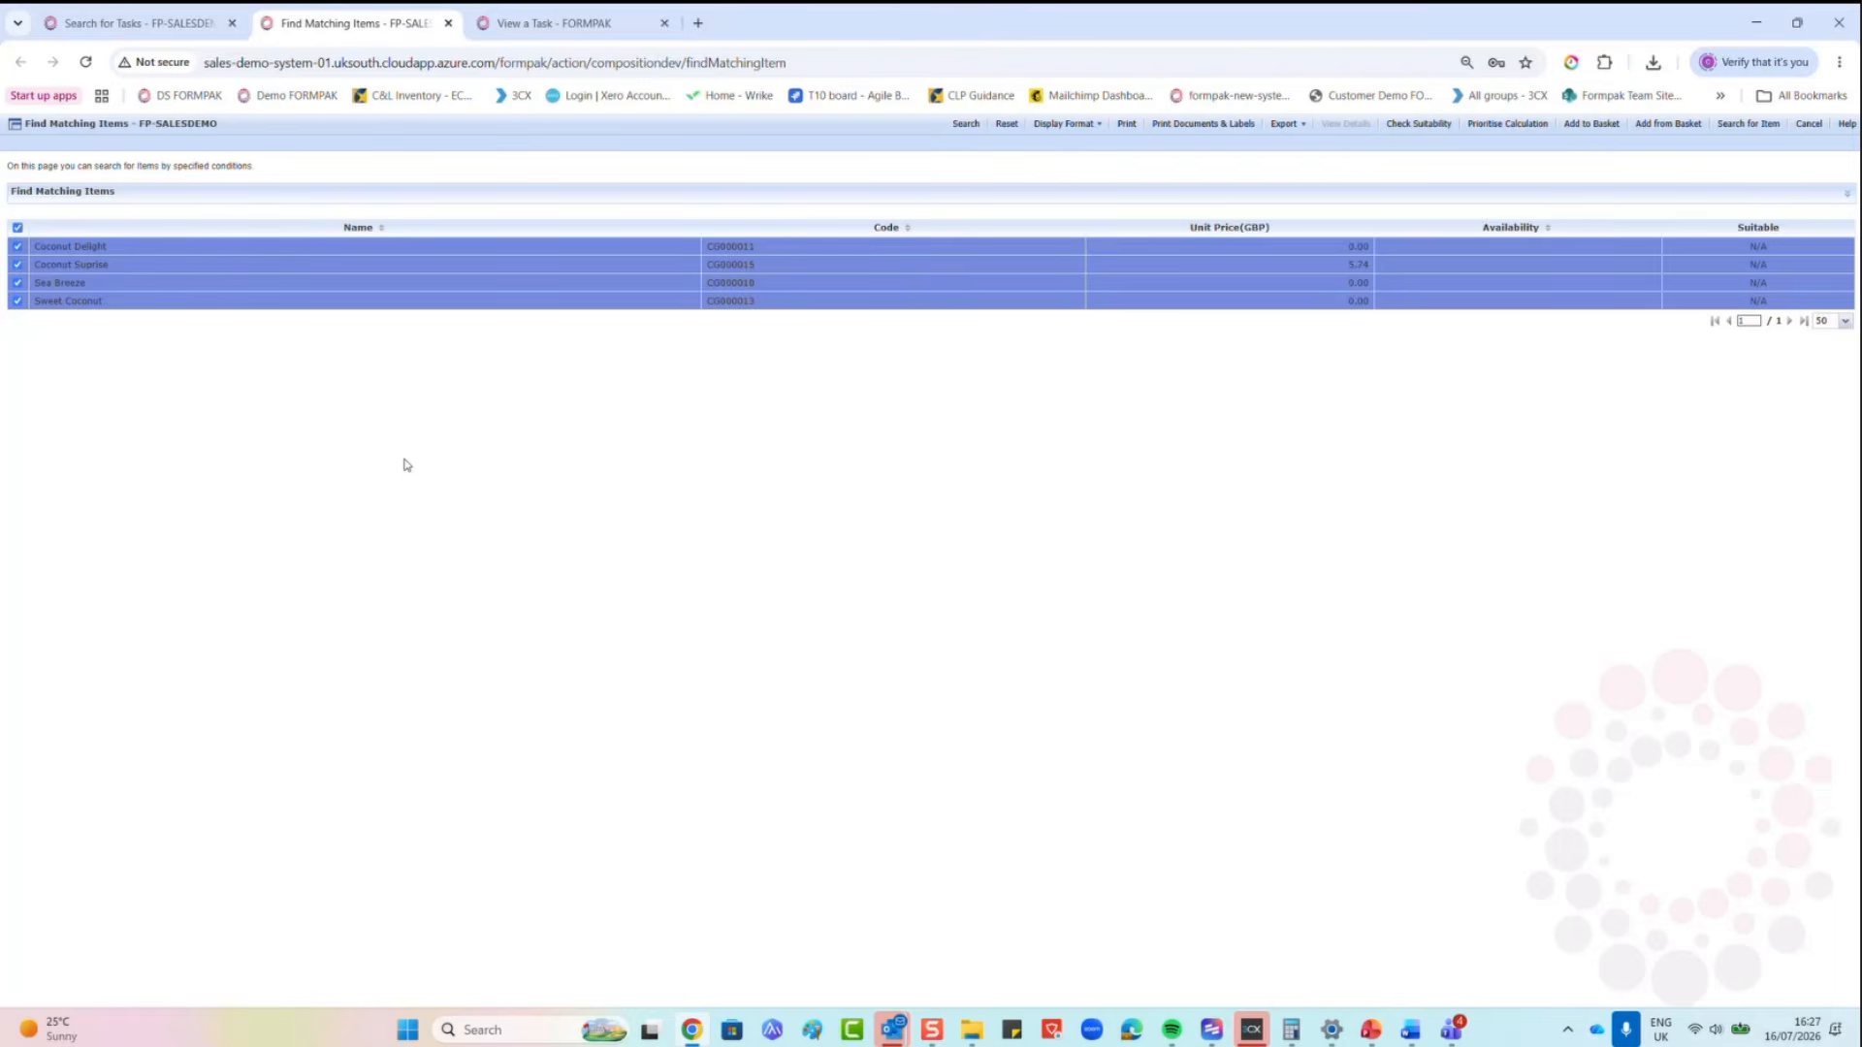
# Step: Return to the Product Selection task, start actioning it and show its response details
pyautogui.click(121, 25)
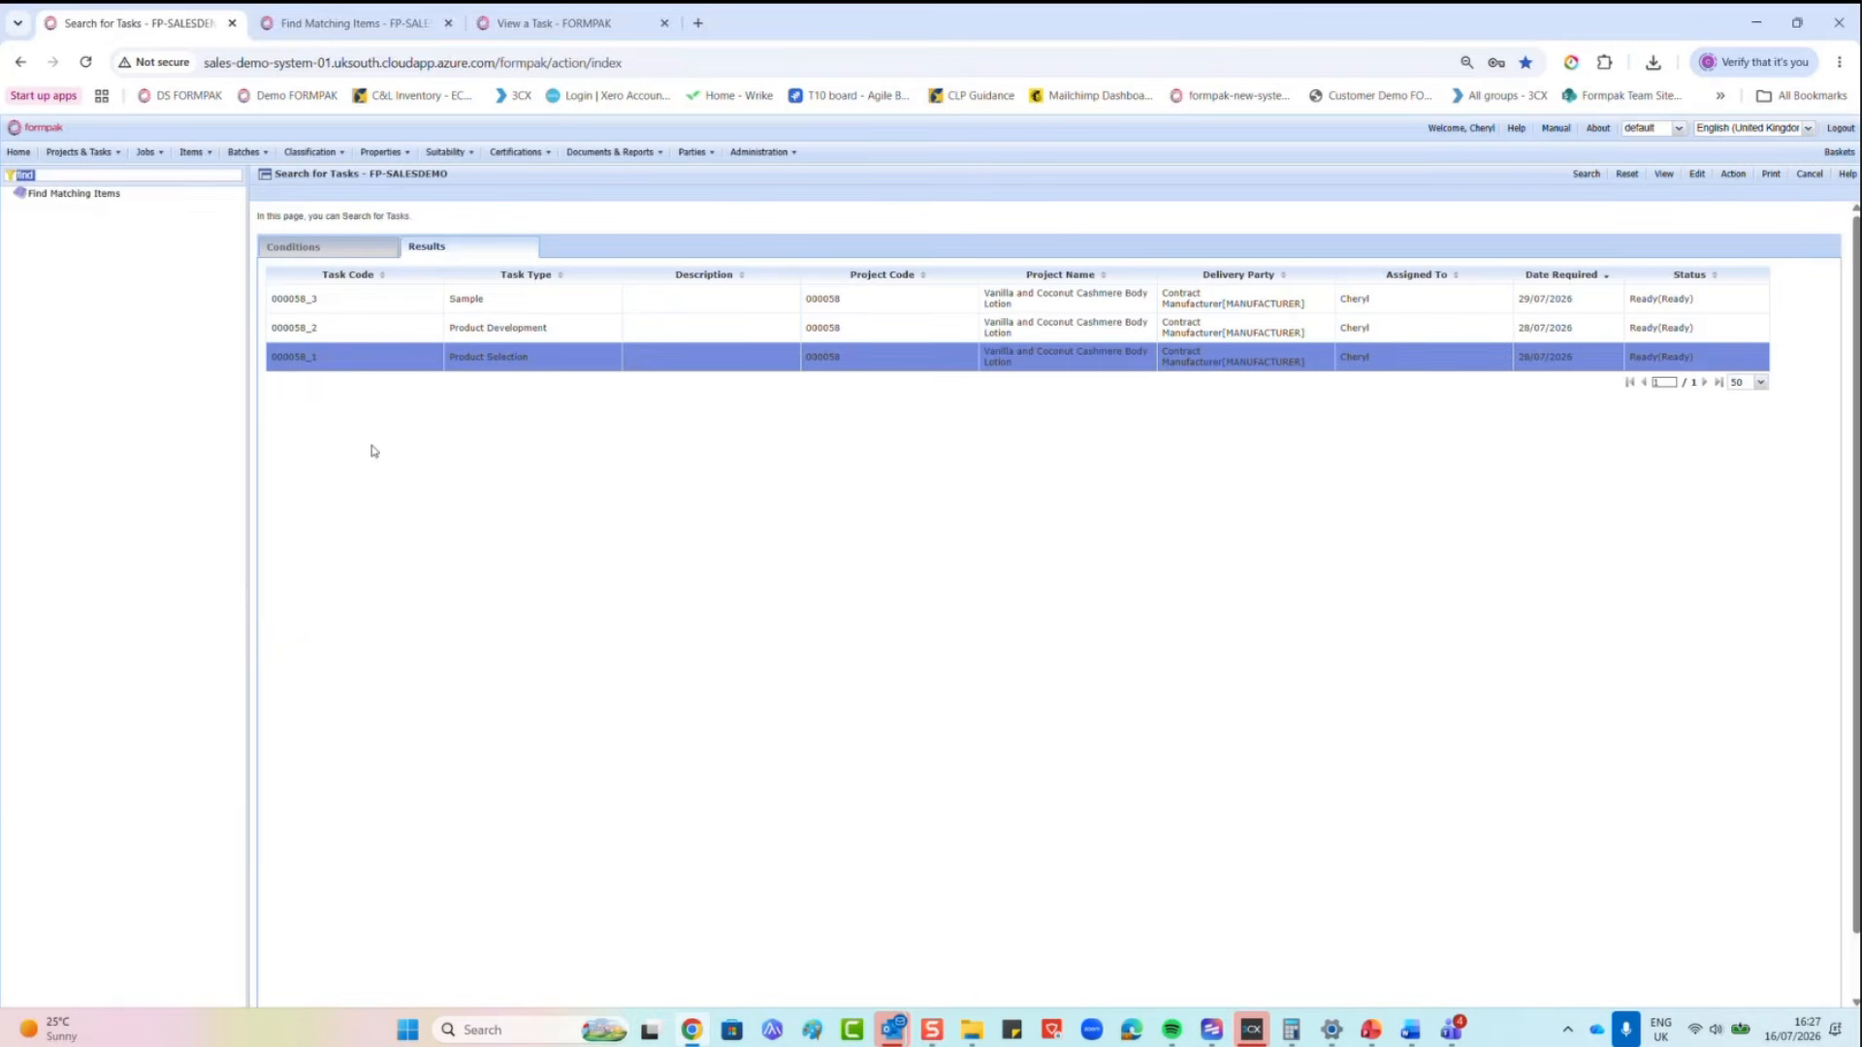
pyautogui.click(525, 37)
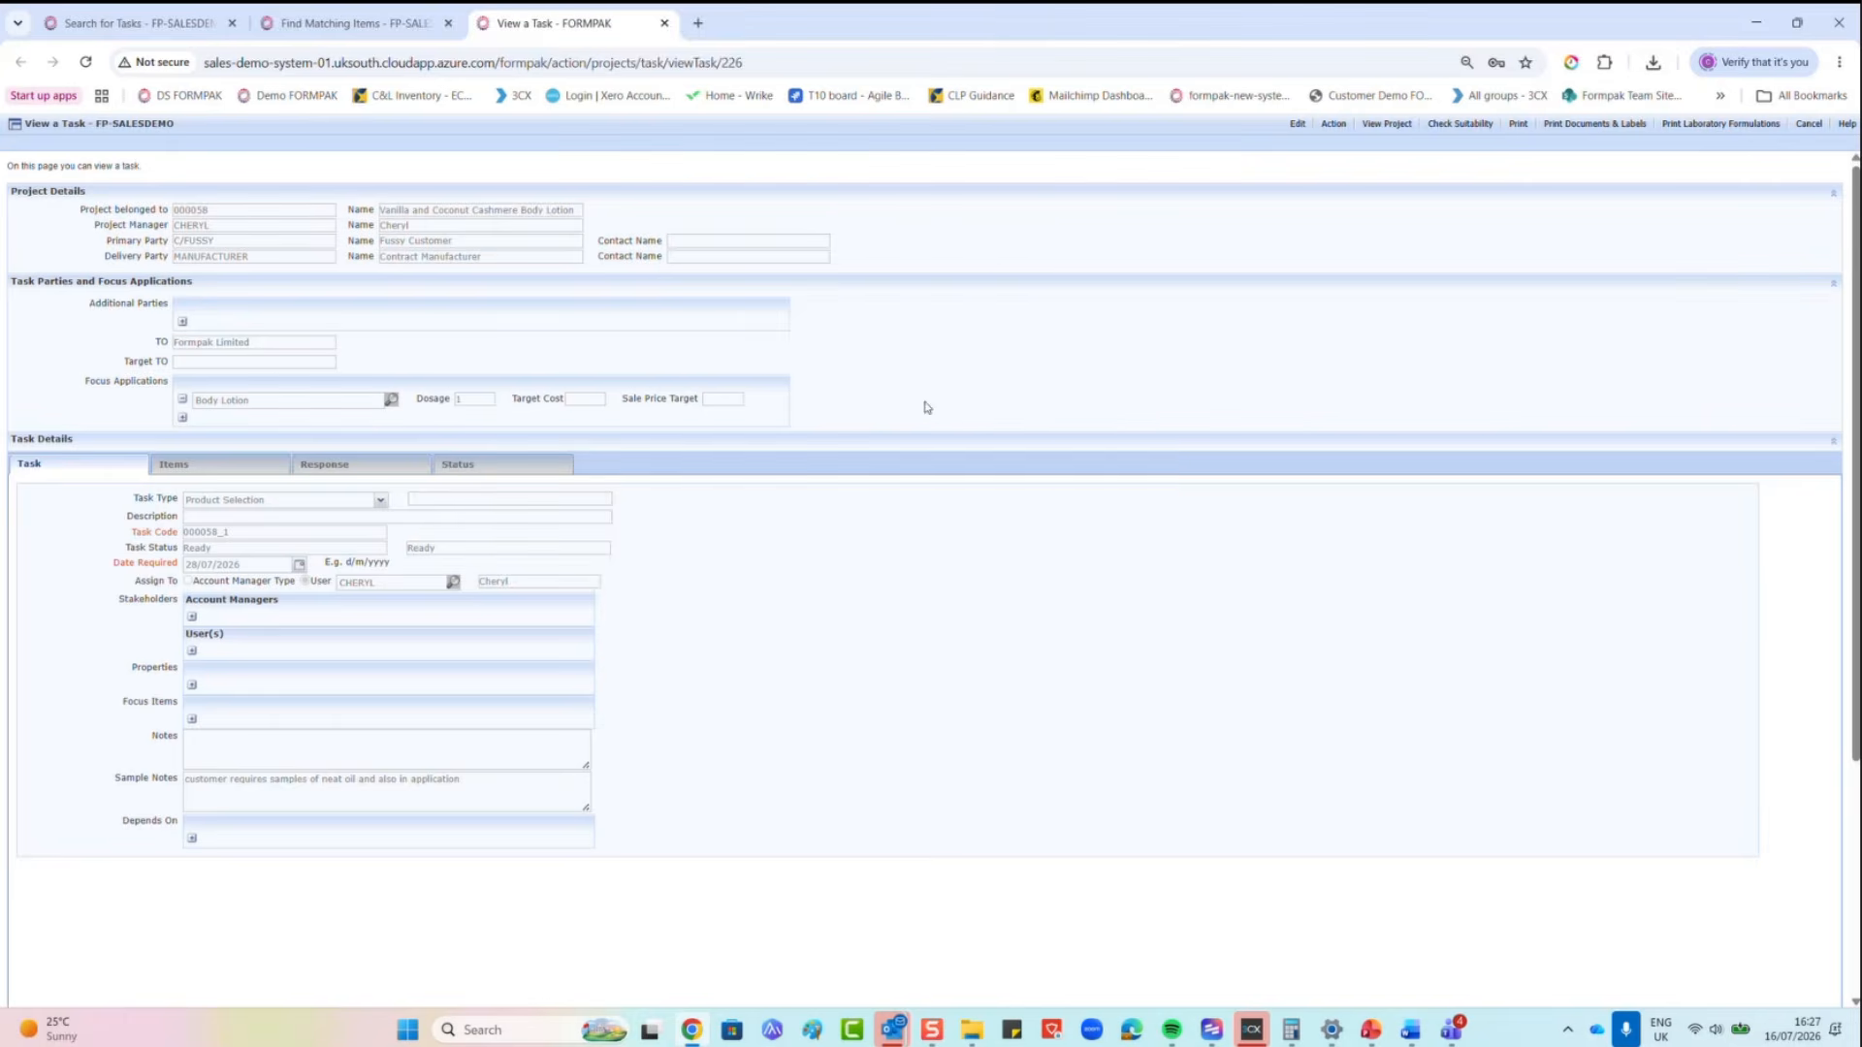
pyautogui.click(1334, 124)
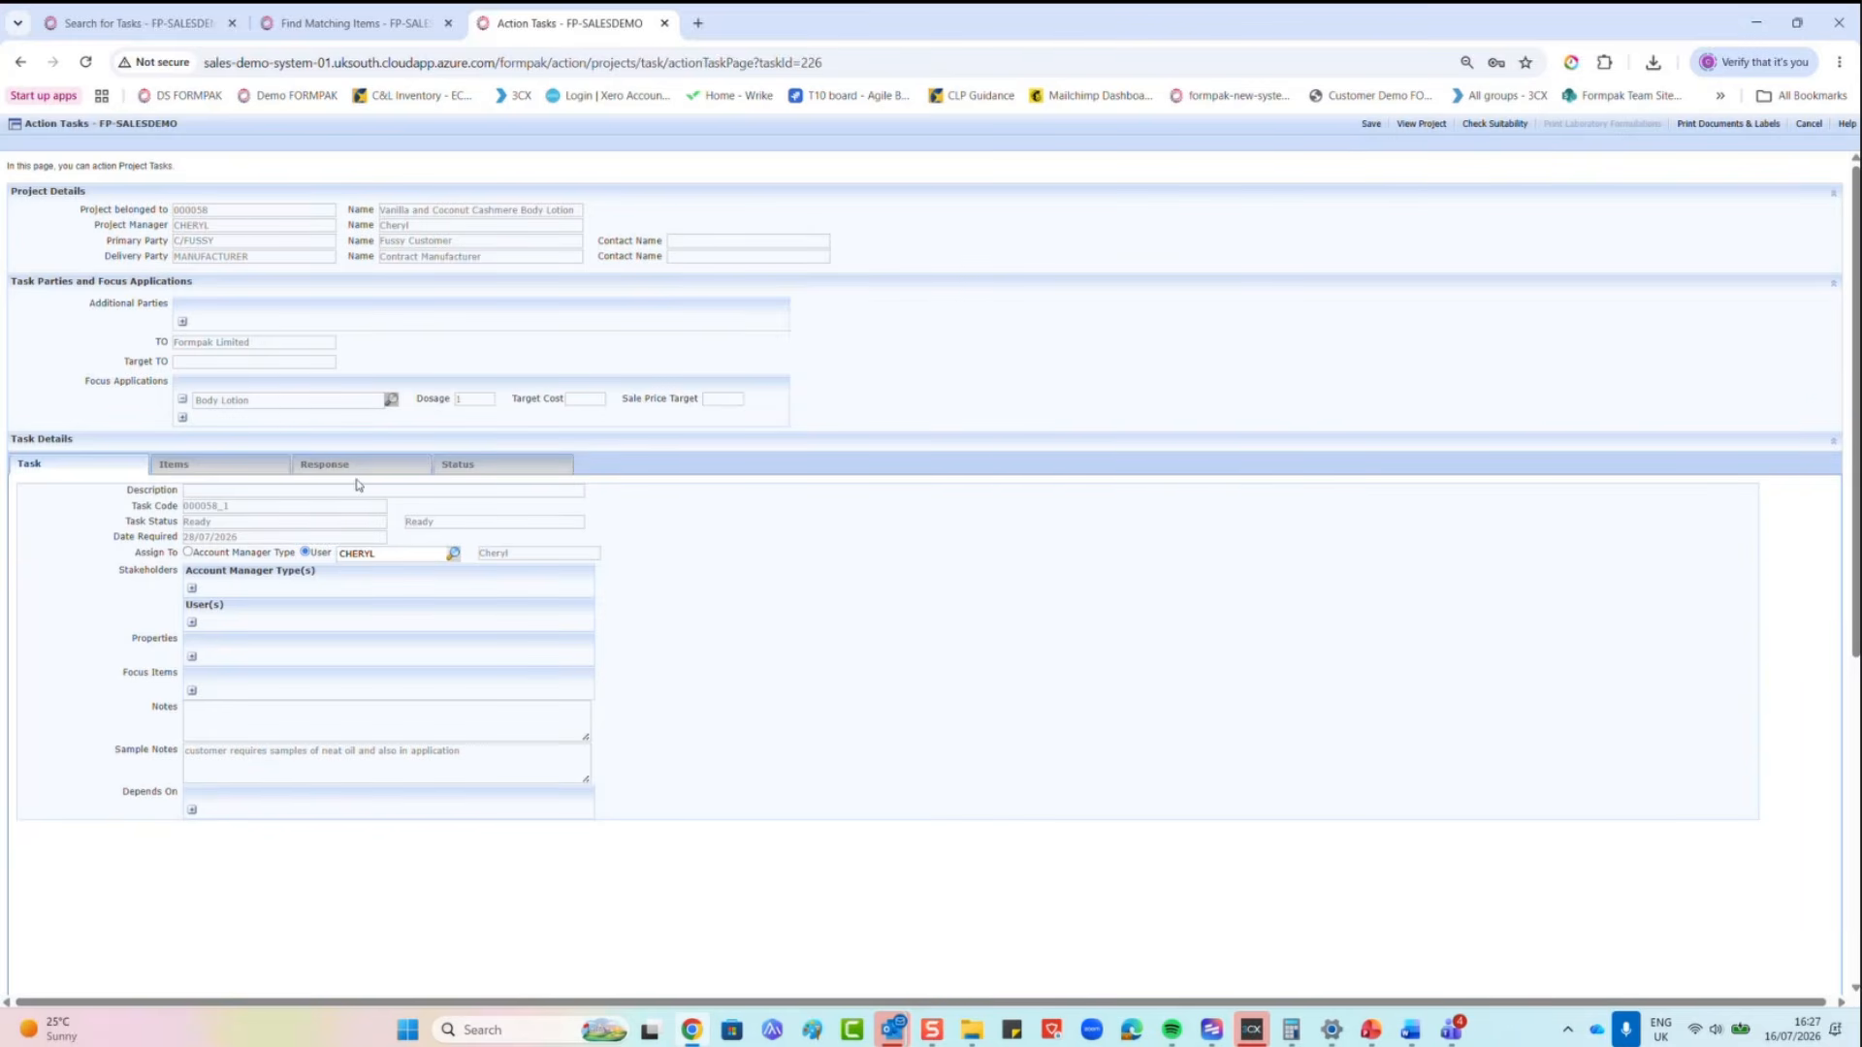
pyautogui.click(326, 469)
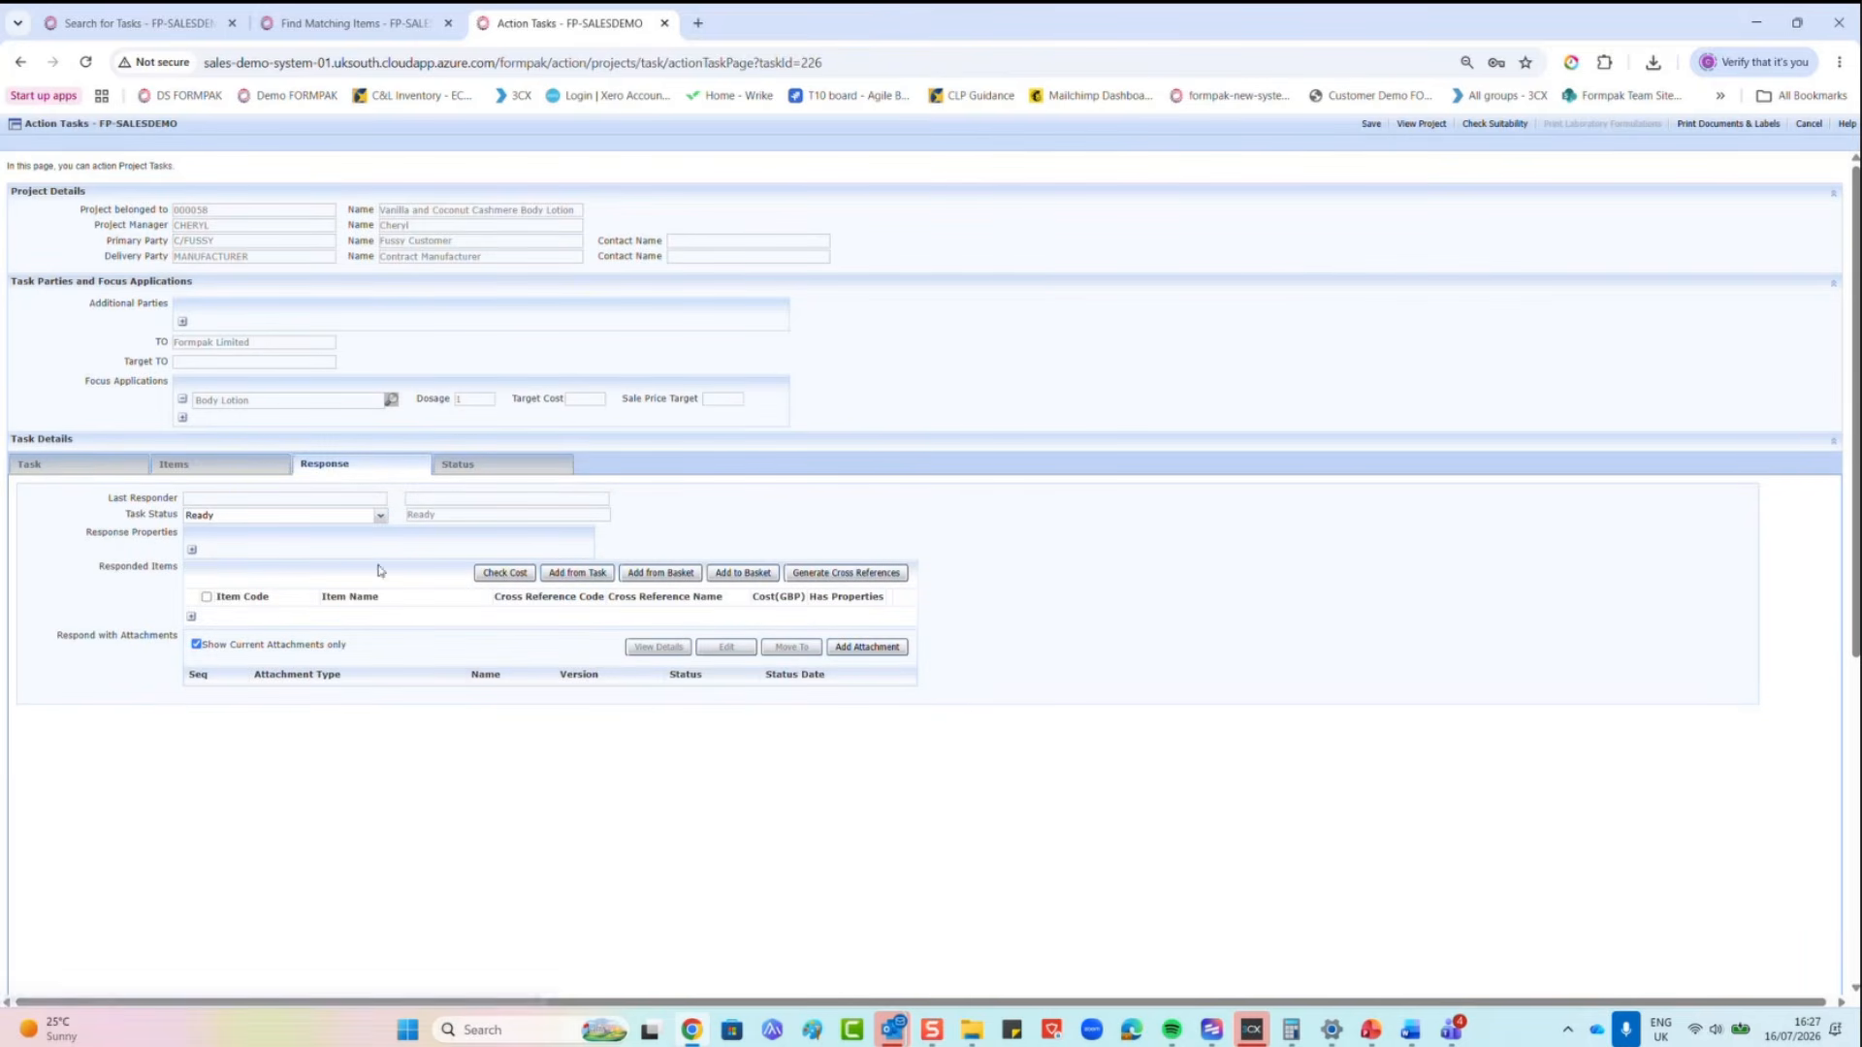
# Step: Add all items from Basket 1 to the task's responded items, including properties and cross references
pyautogui.click(663, 574)
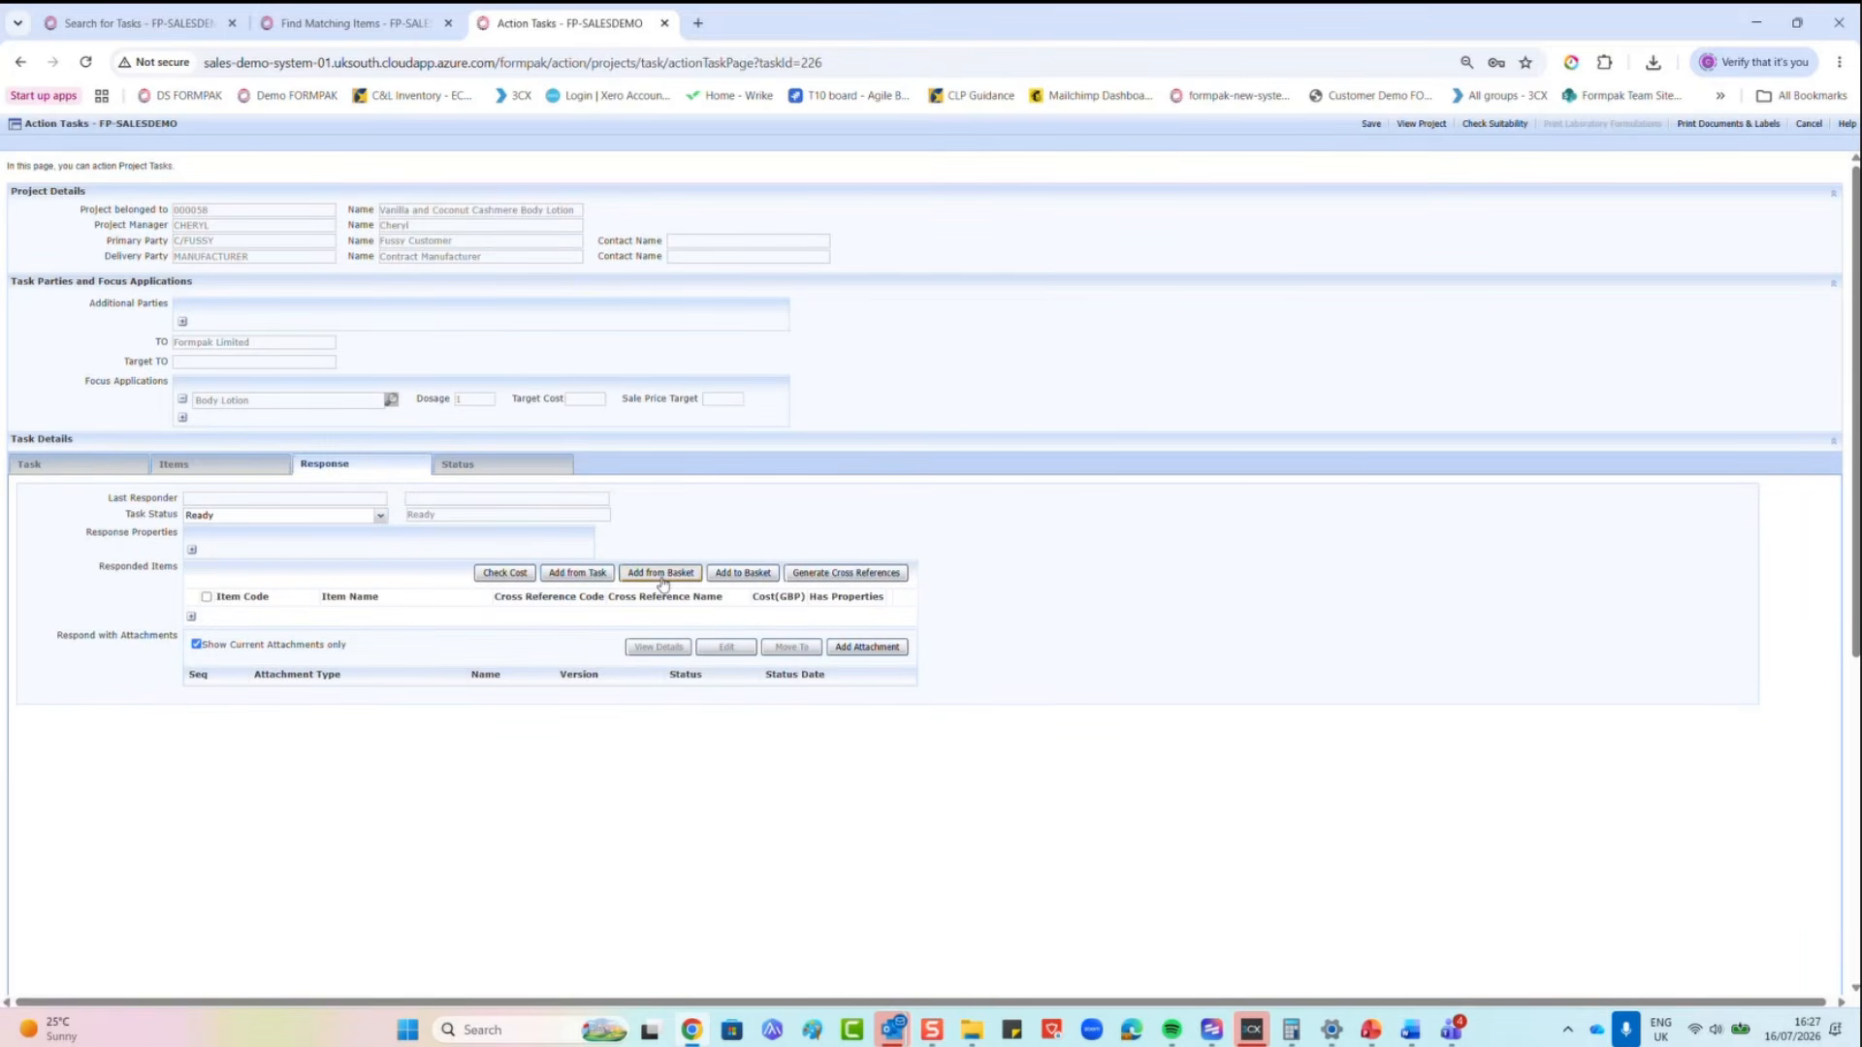
pyautogui.click(977, 436)
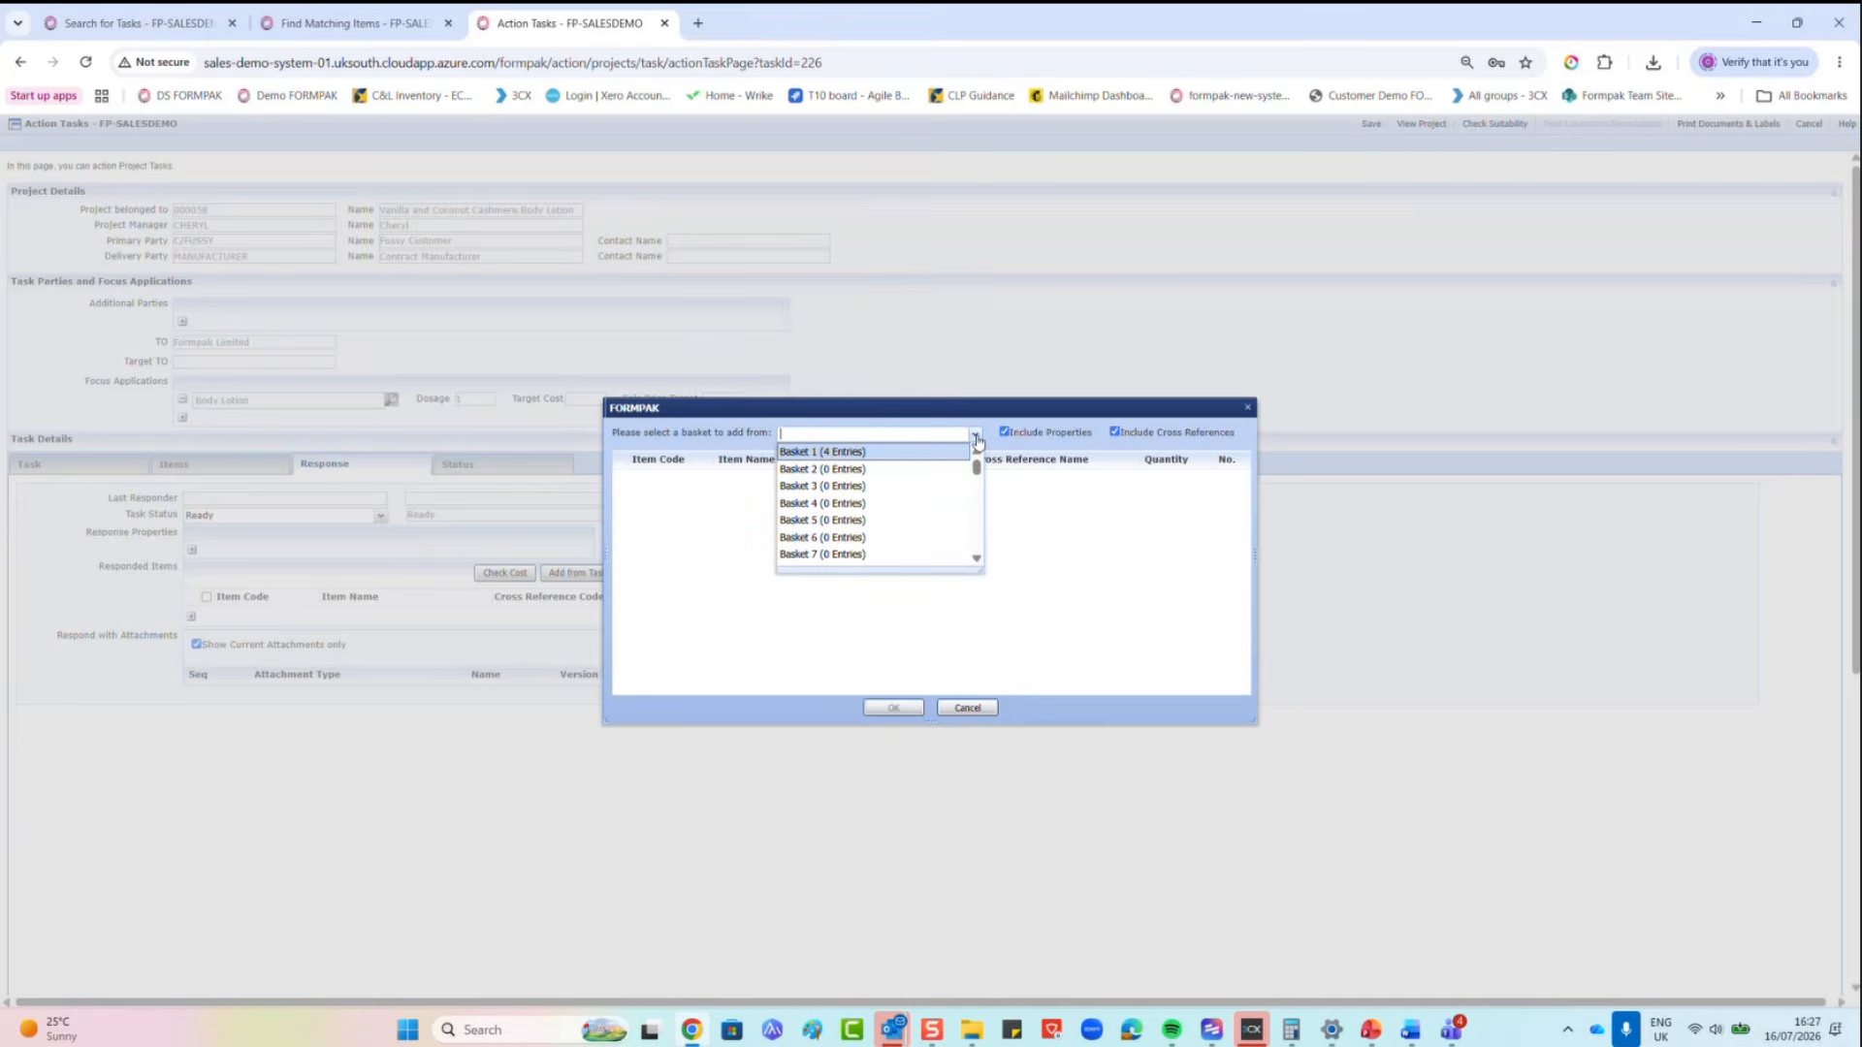
pyautogui.click(913, 452)
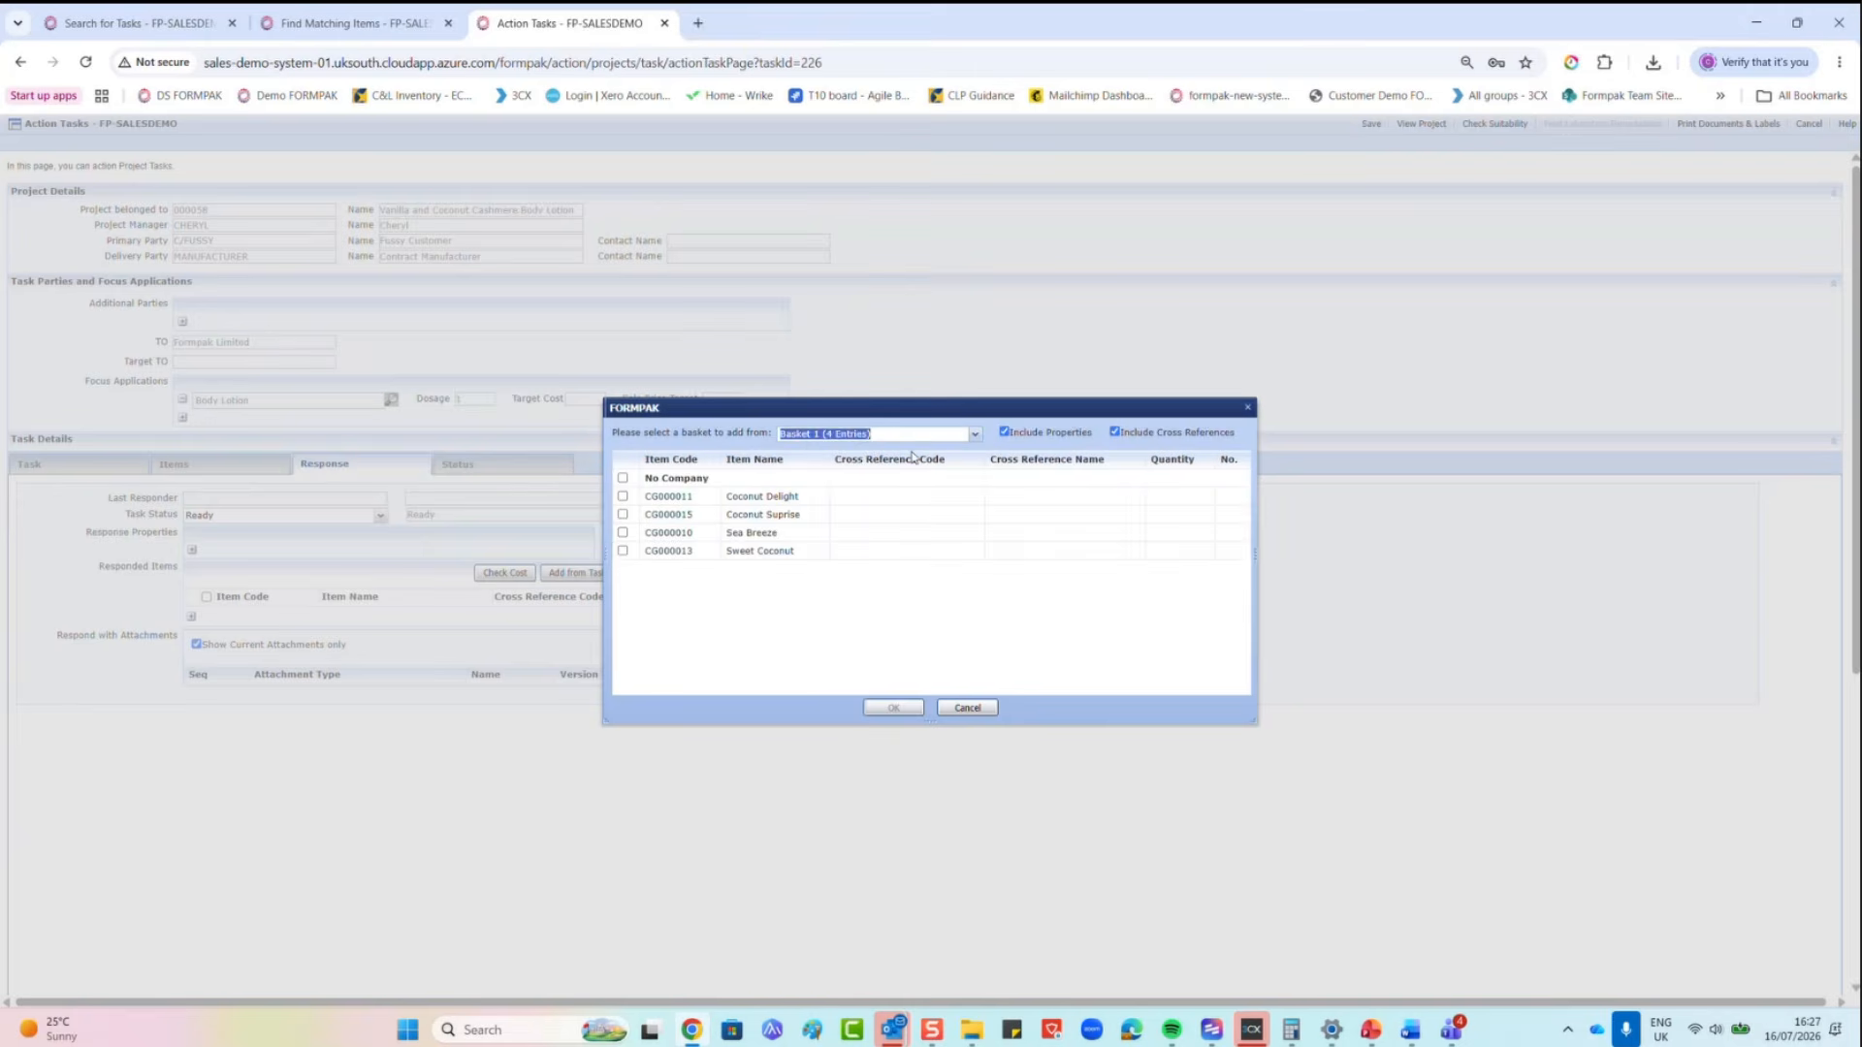
pyautogui.click(622, 478)
pyautogui.click(893, 709)
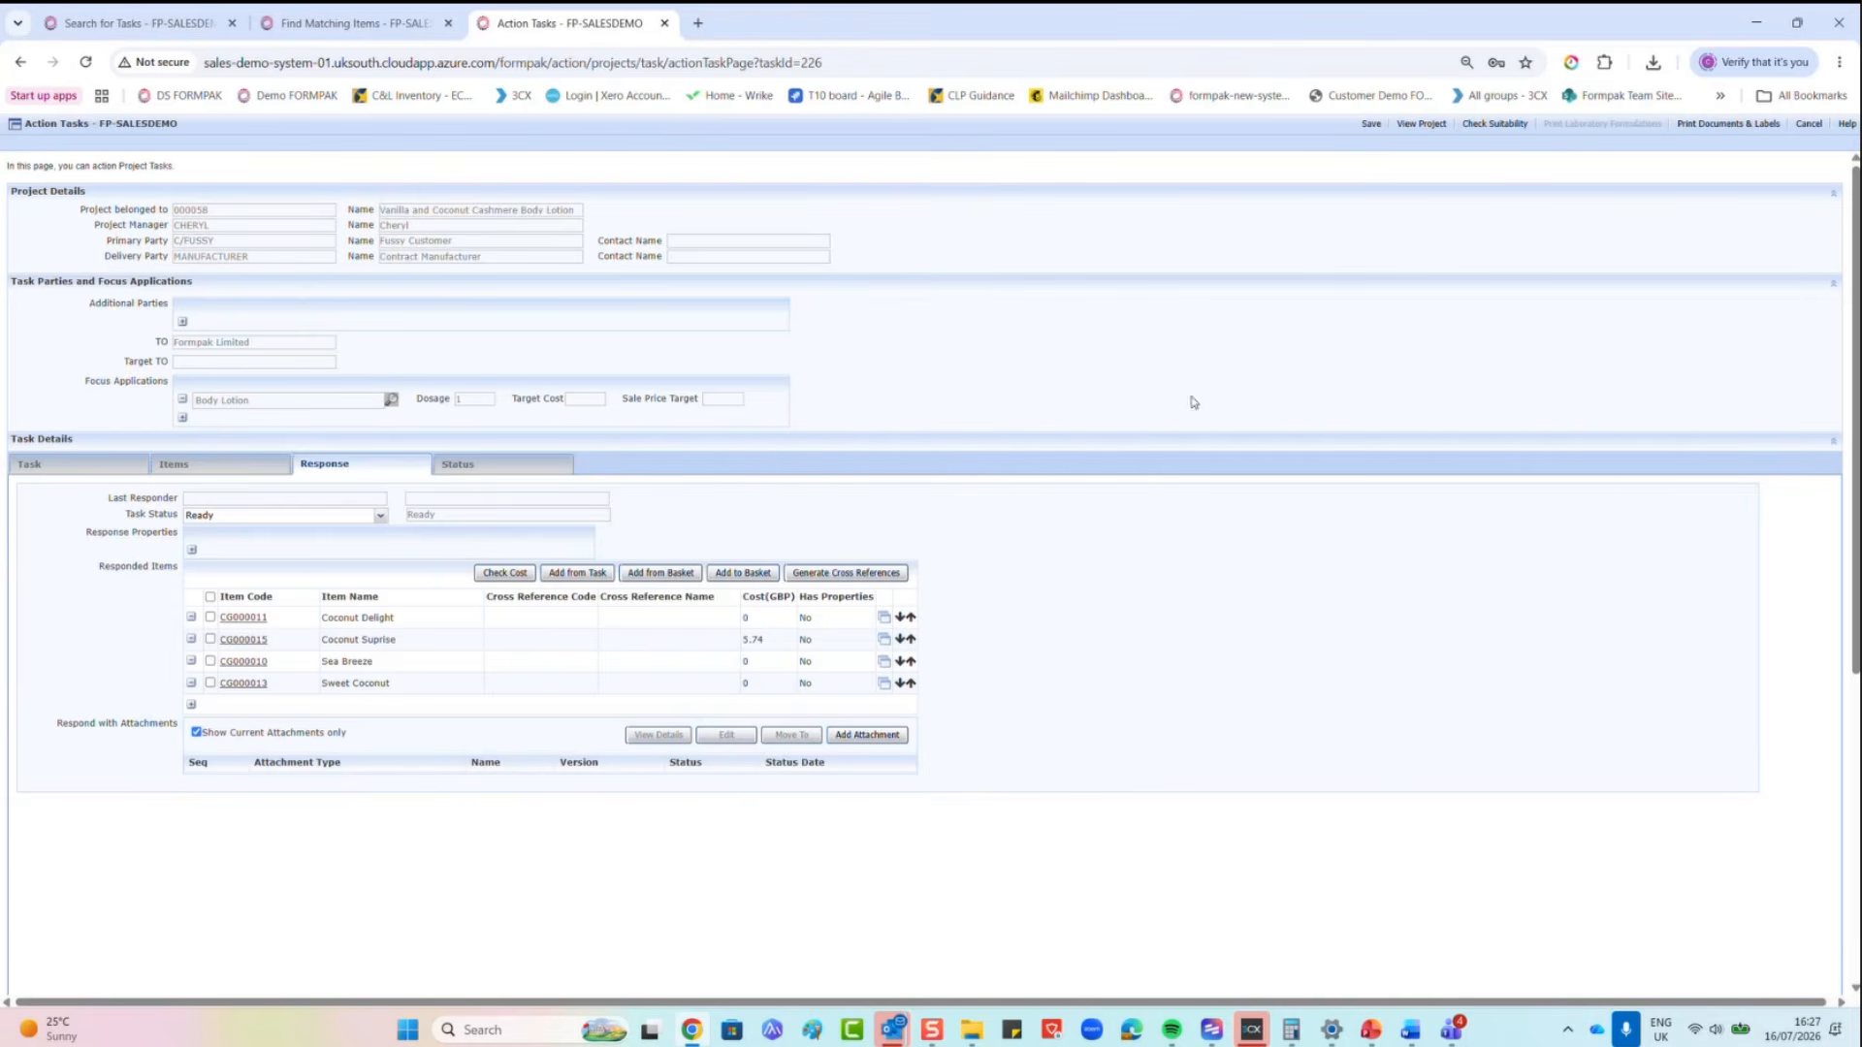
# Step: Save the actioned Product Selection task with its status changed to End
pyautogui.click(1370, 130)
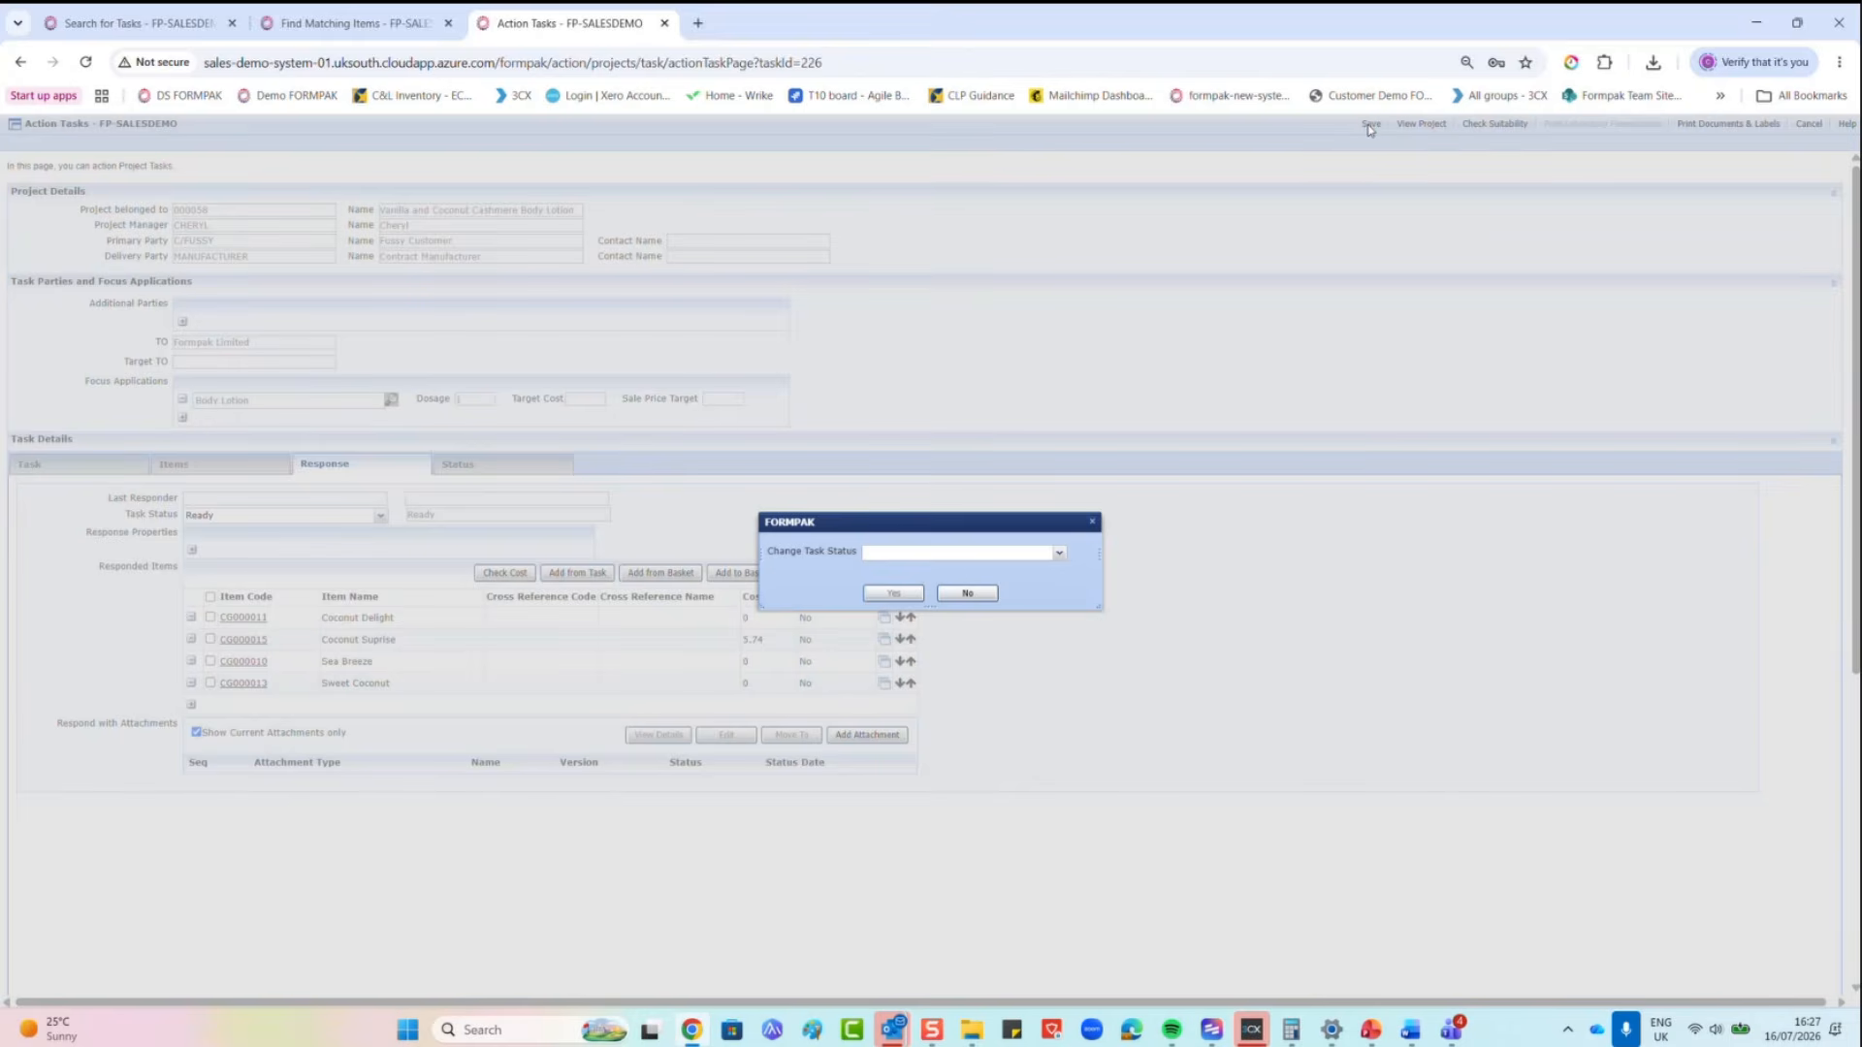
pyautogui.click(1063, 553)
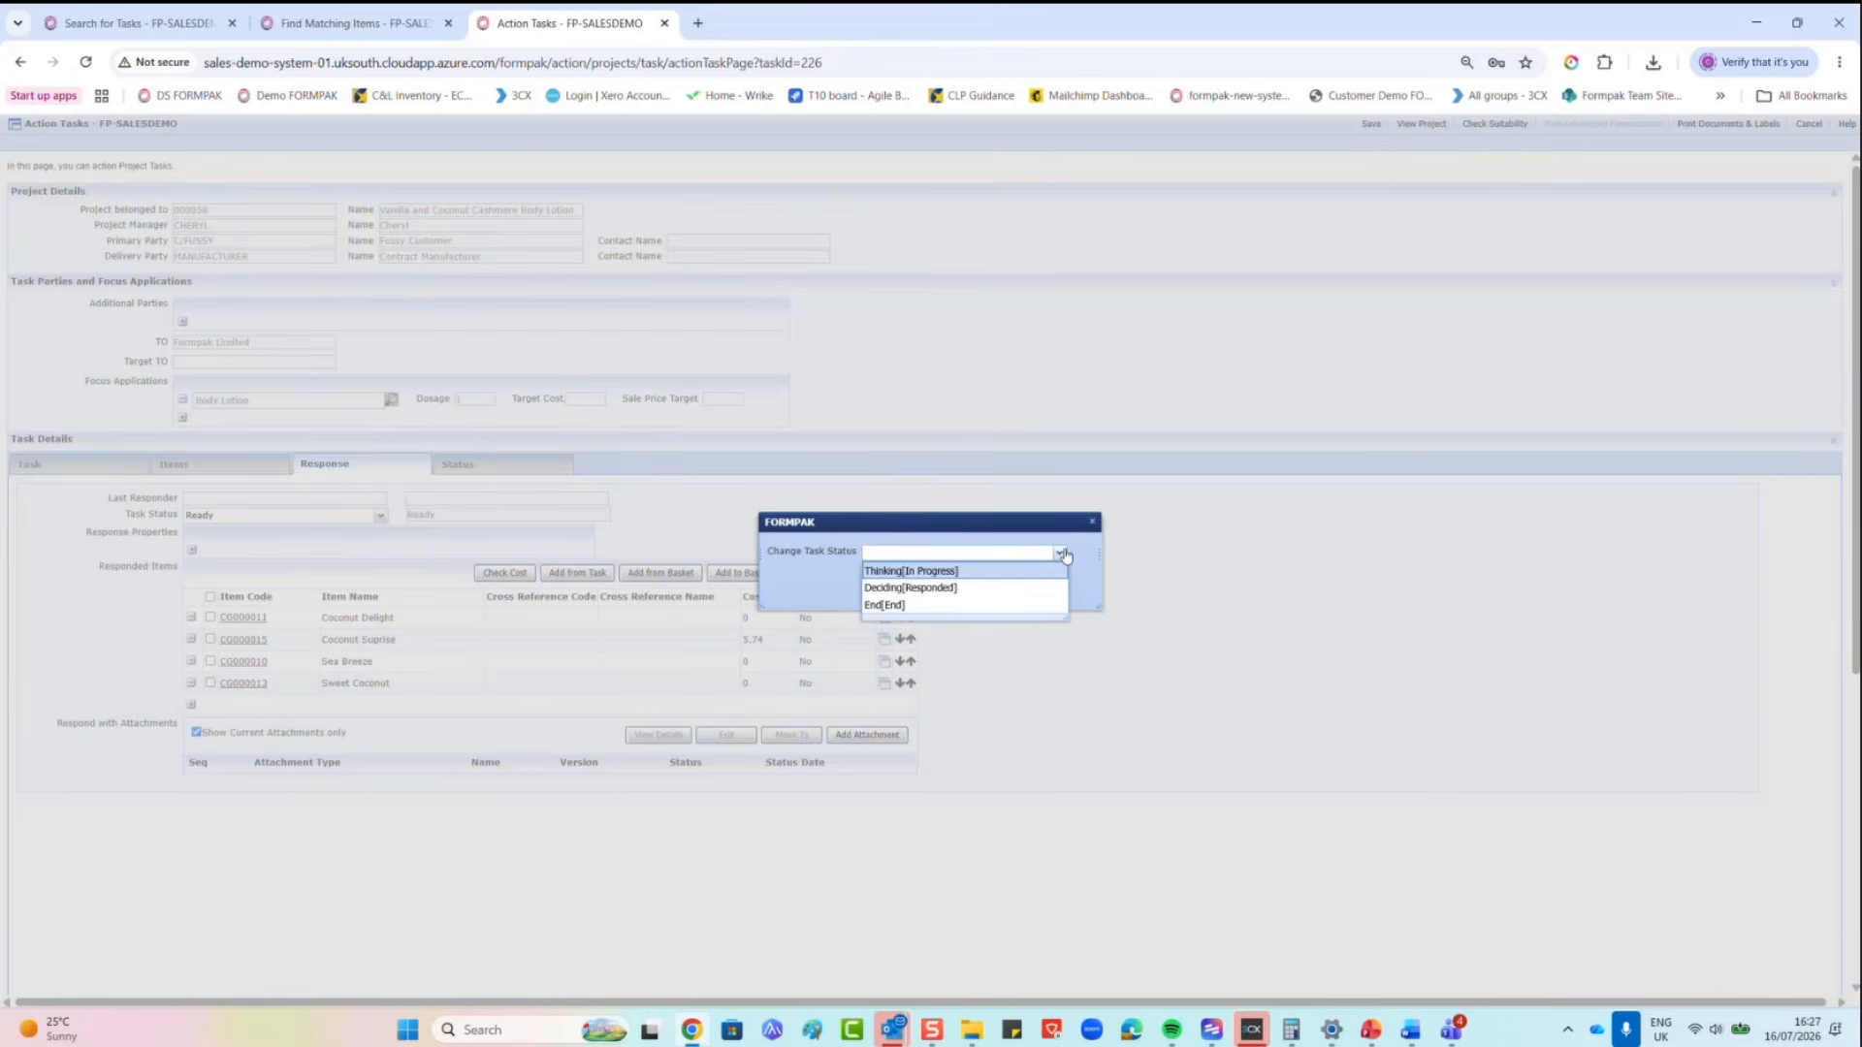
pyautogui.click(938, 605)
pyautogui.click(896, 595)
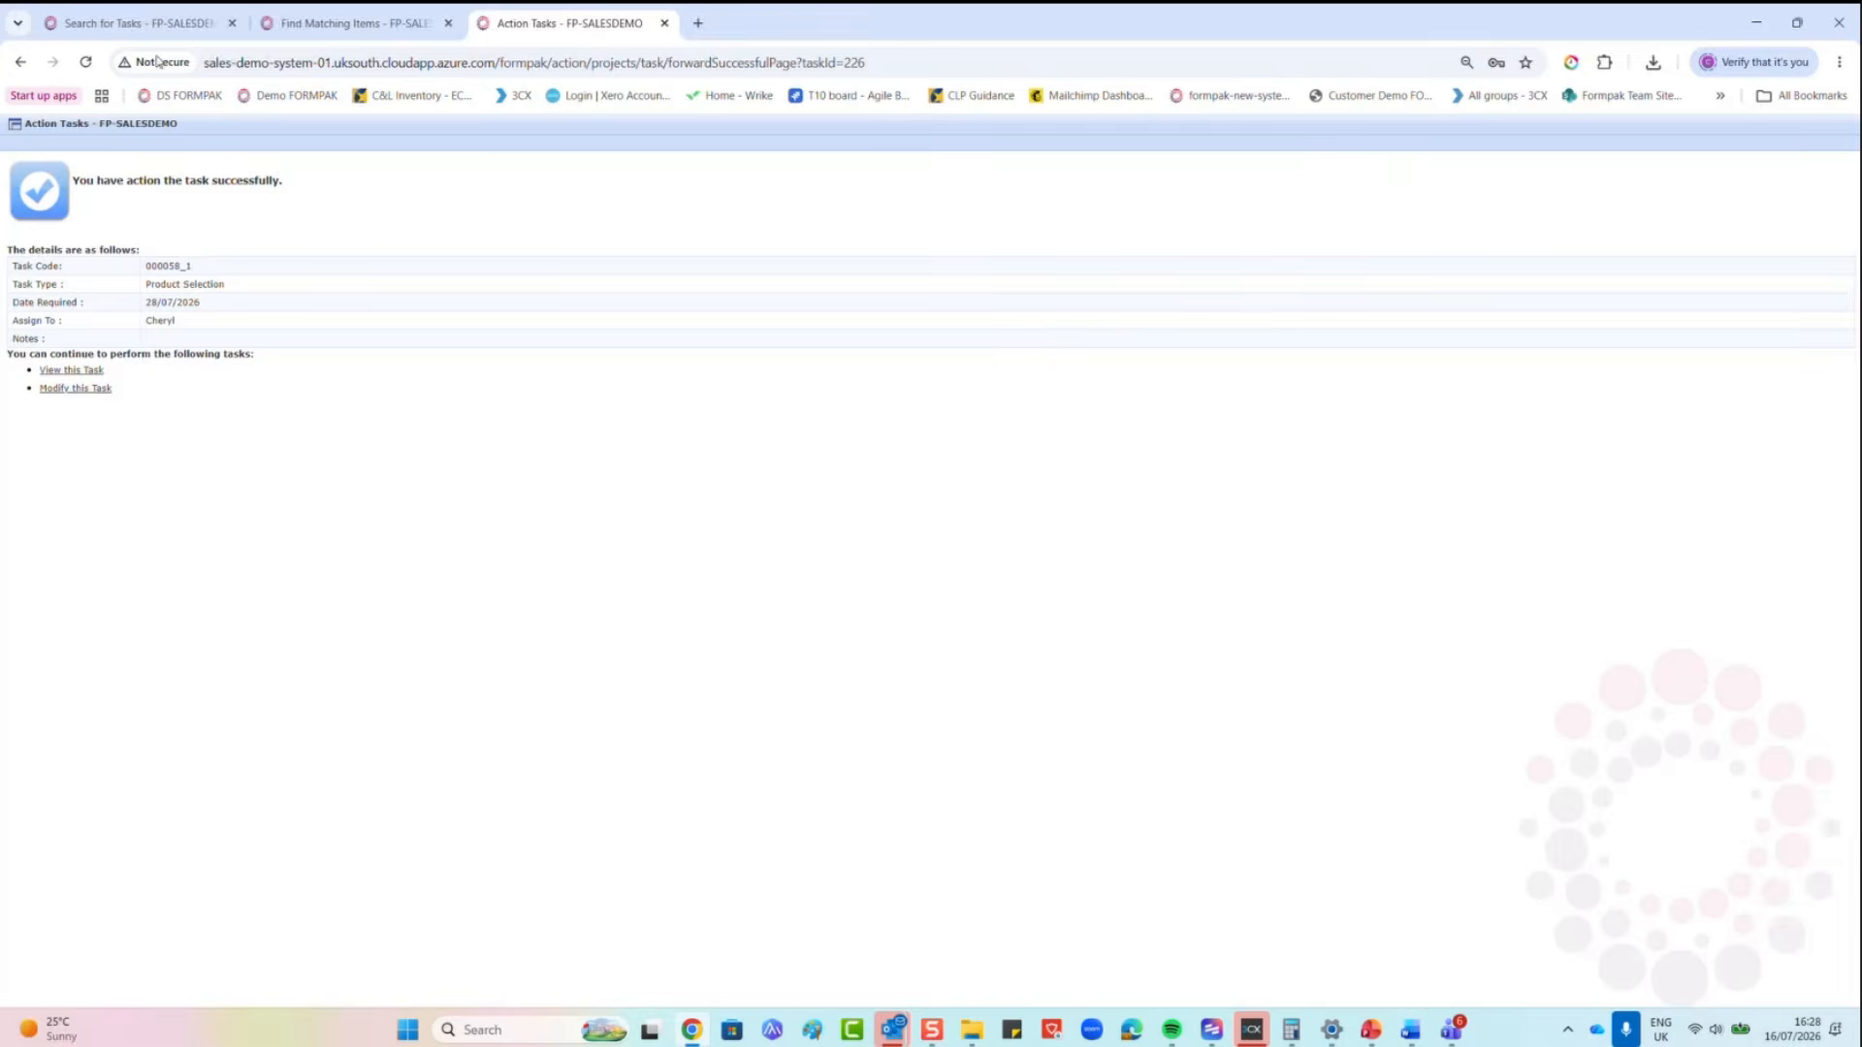
# Step: Return to Search for Tasks and rerun the My Ready Tasks search
pyautogui.click(141, 22)
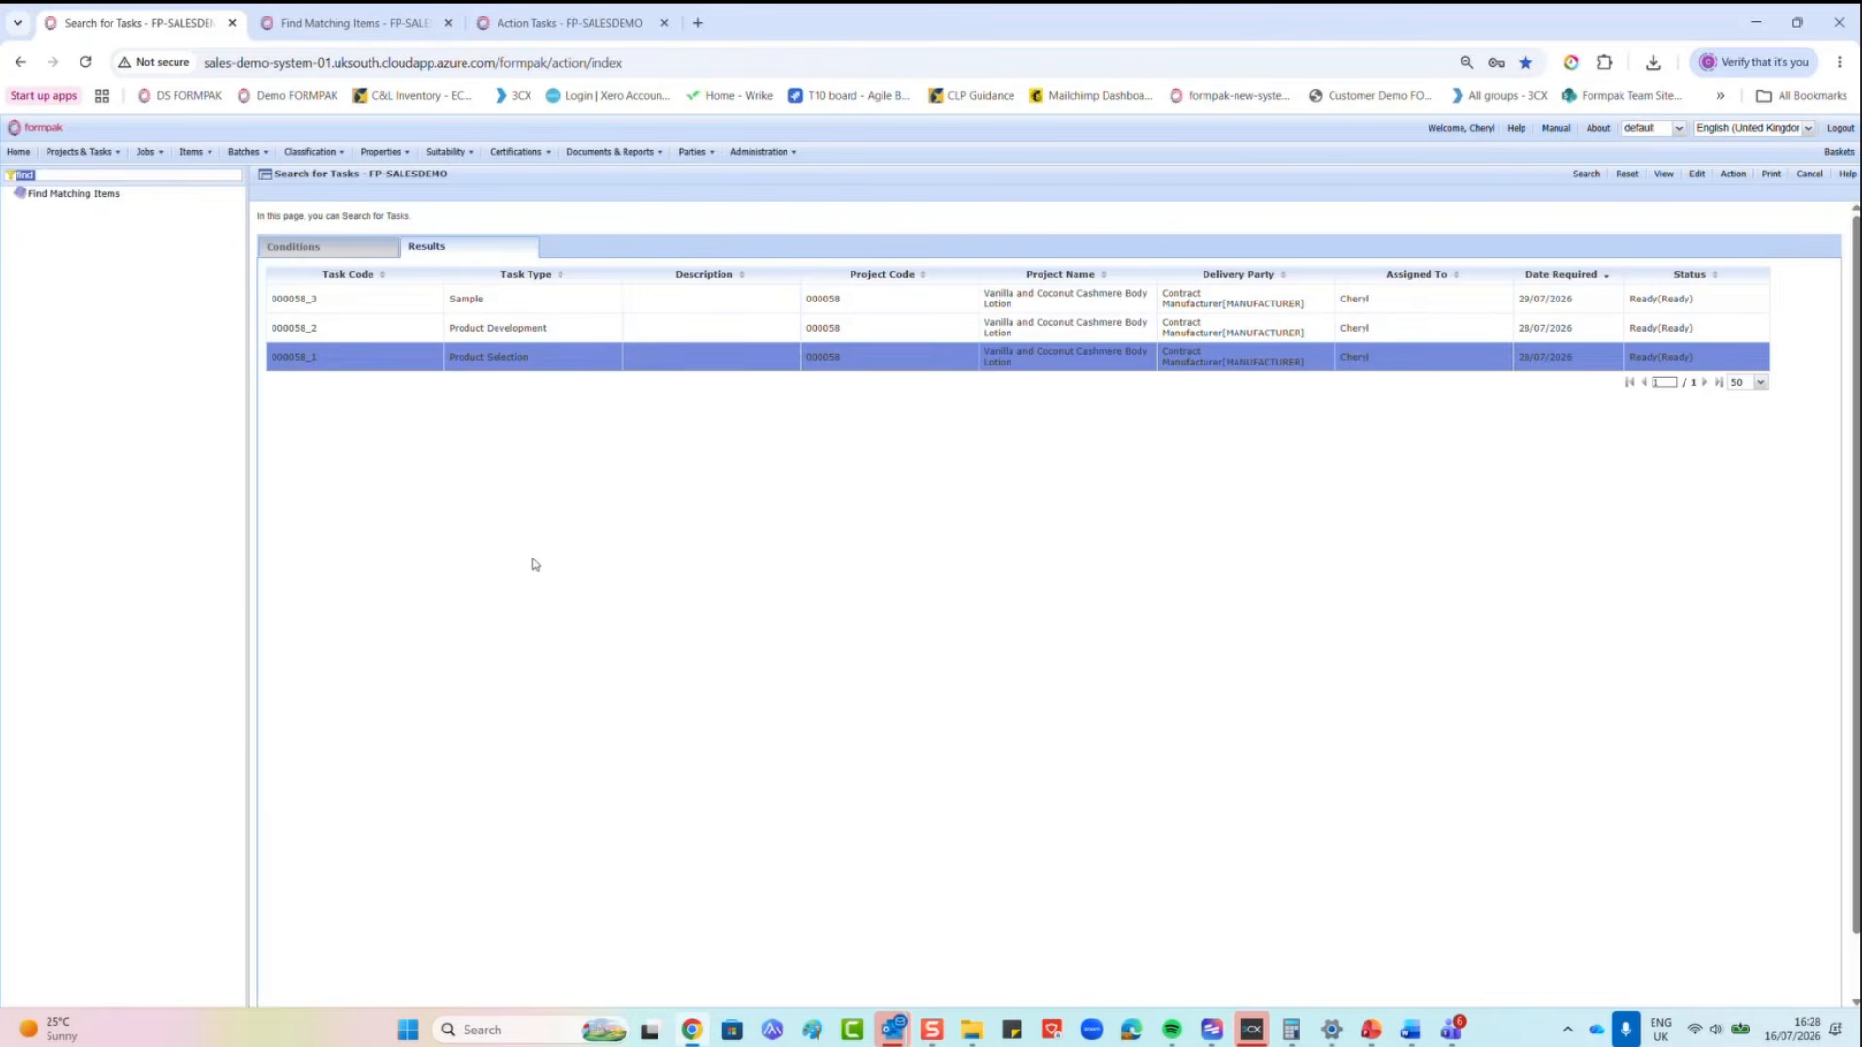
pyautogui.click(360, 254)
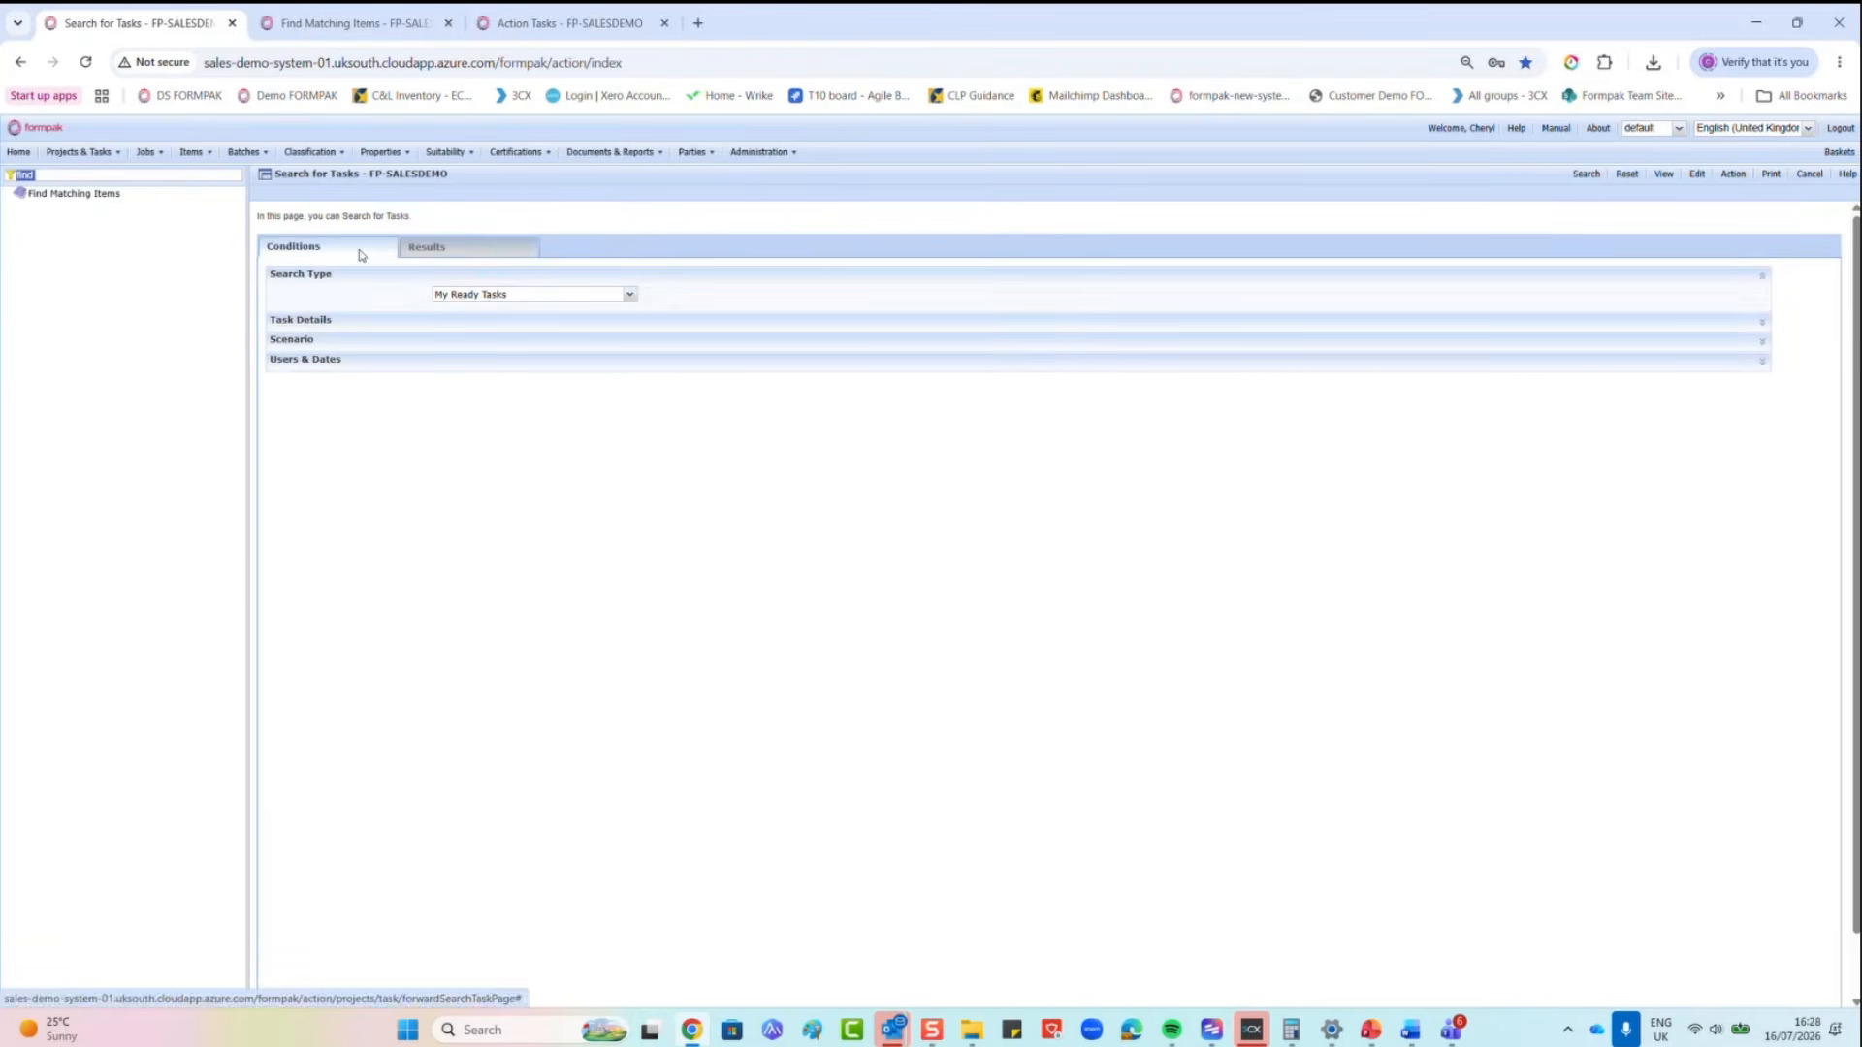
pyautogui.click(1589, 179)
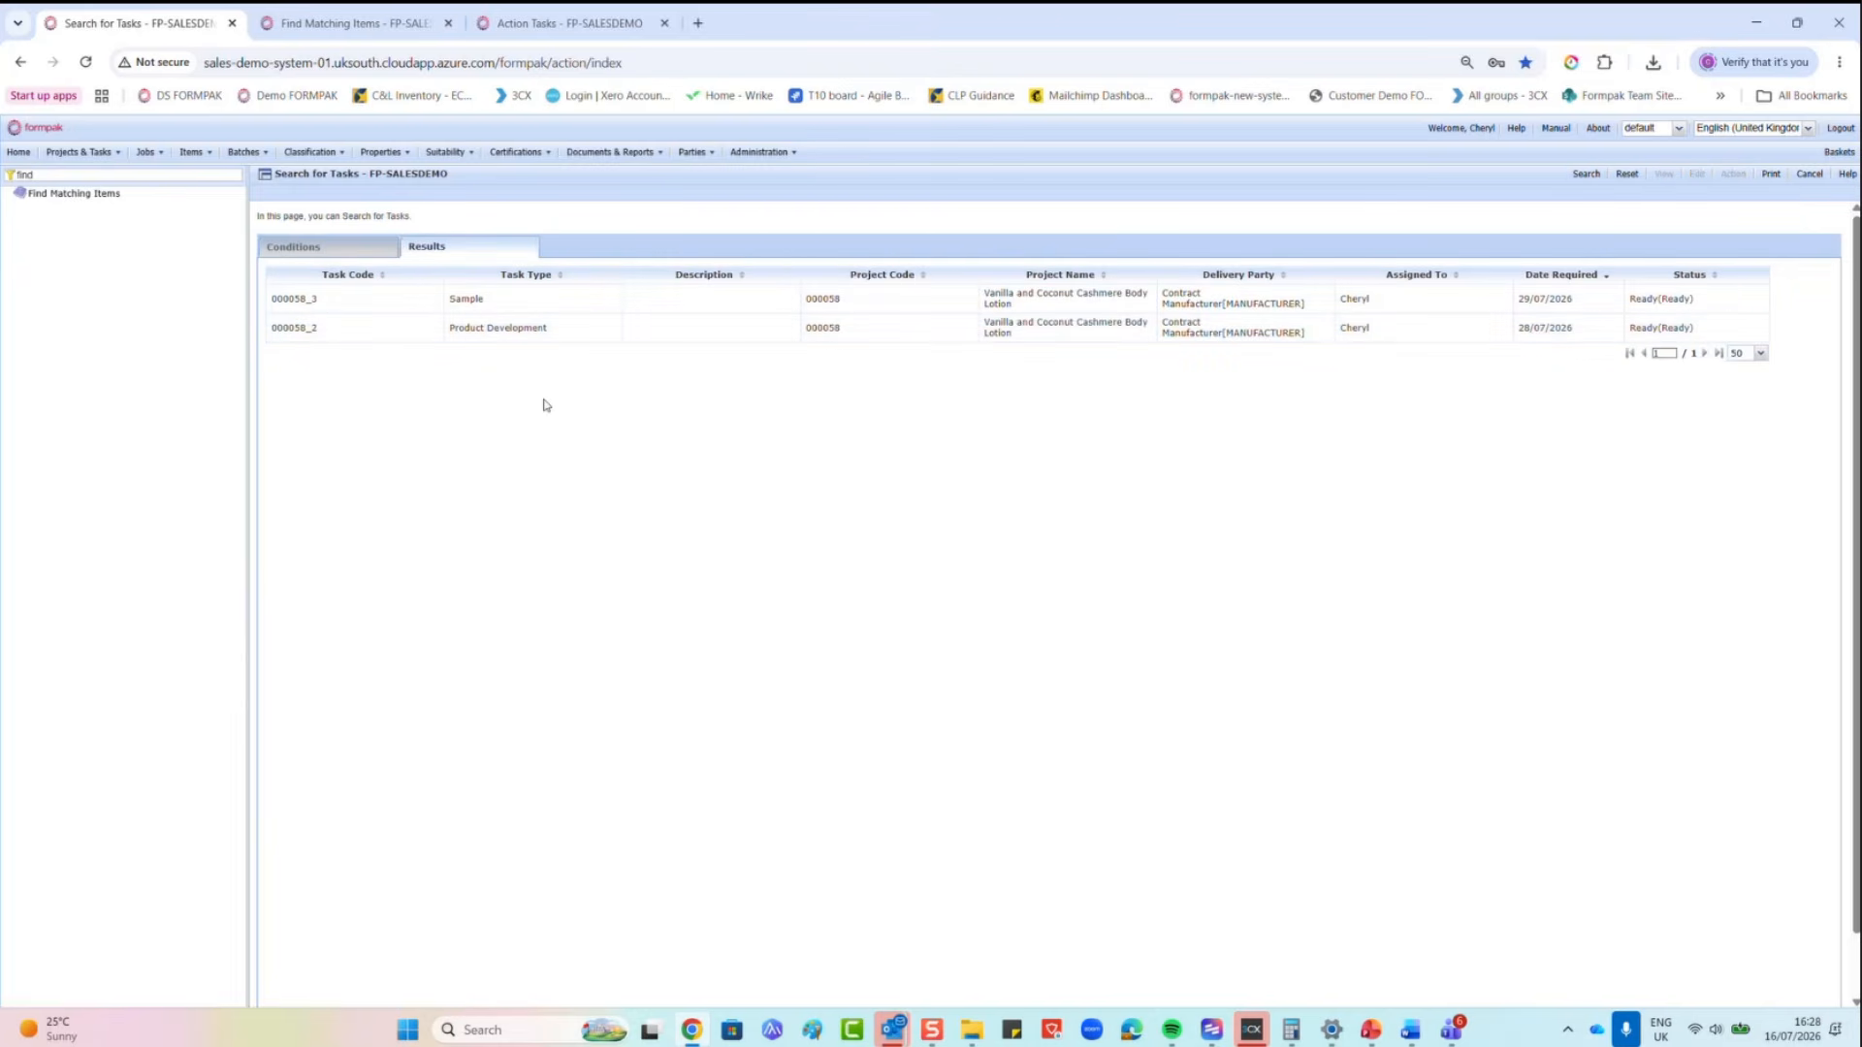
# Step: View the Product Development task and examine the sample requirements, price properties and notes of its project
pyautogui.click(489, 339)
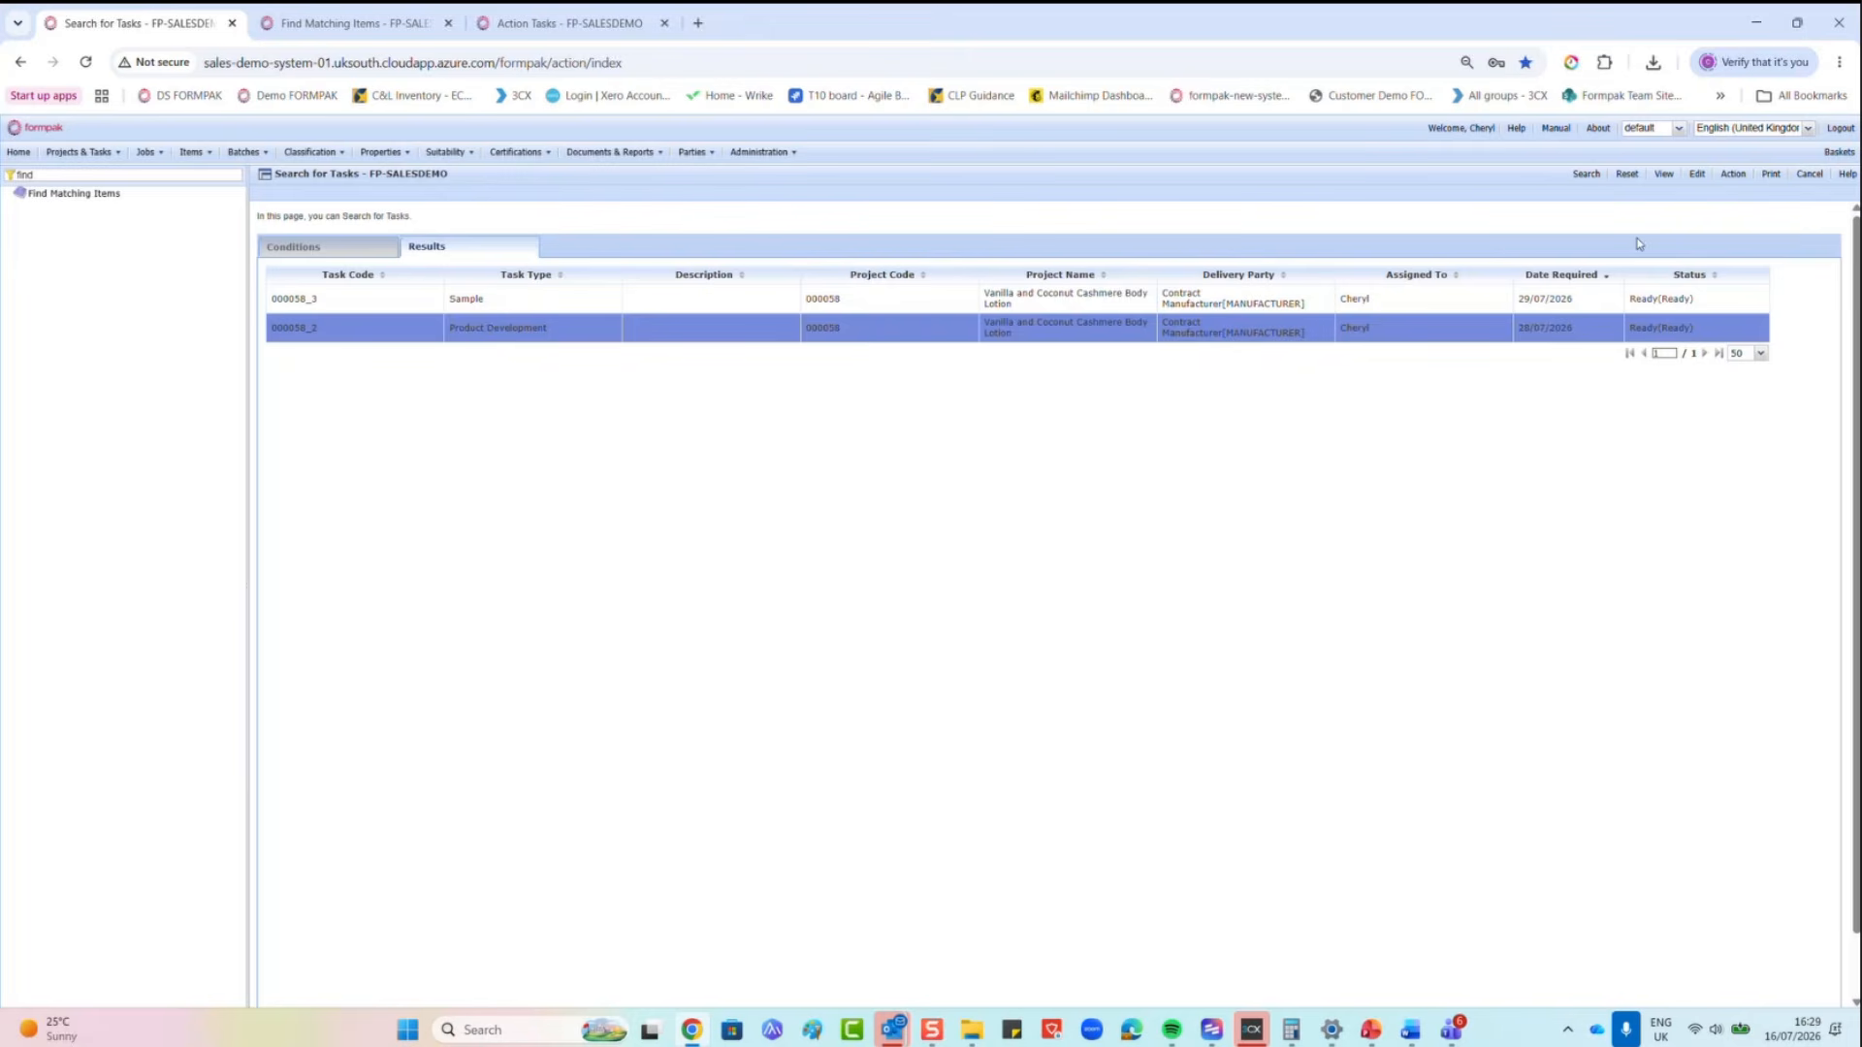
pyautogui.click(1665, 176)
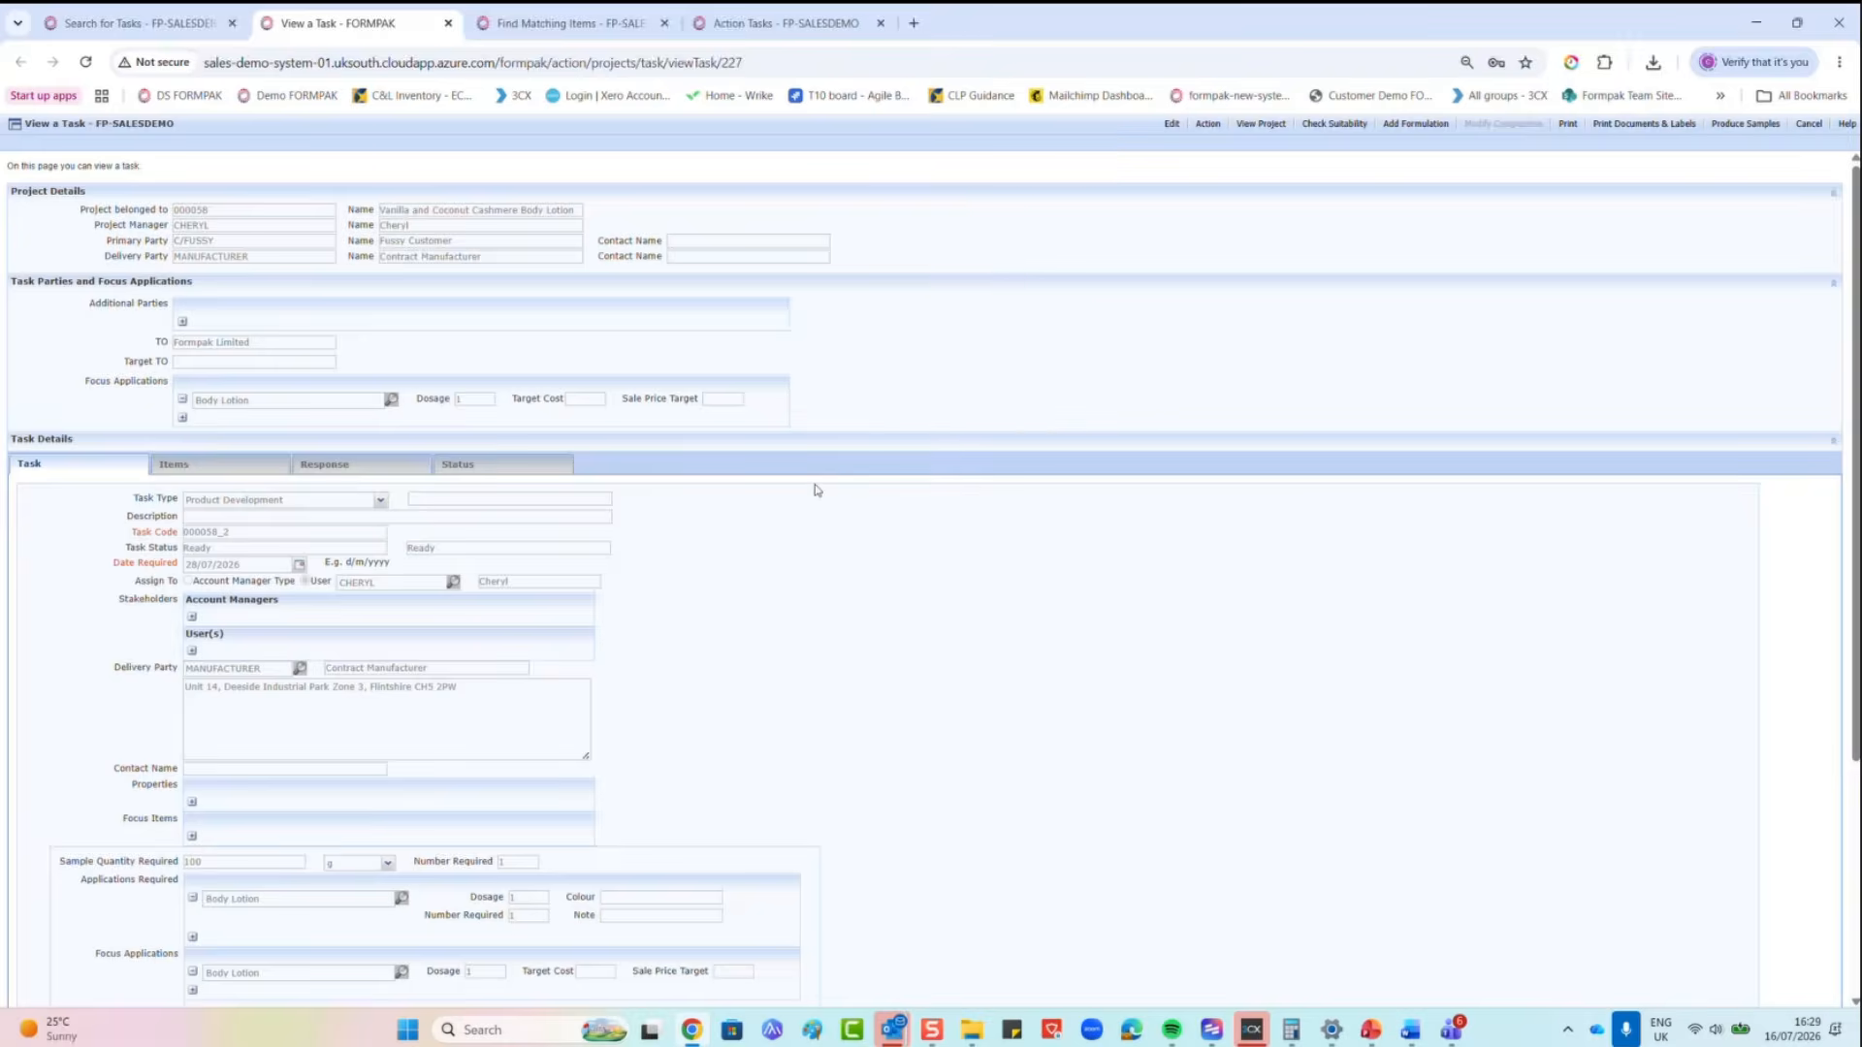
pyautogui.scroll(-4, 791, 554)
pyautogui.scroll(4, 790, 554)
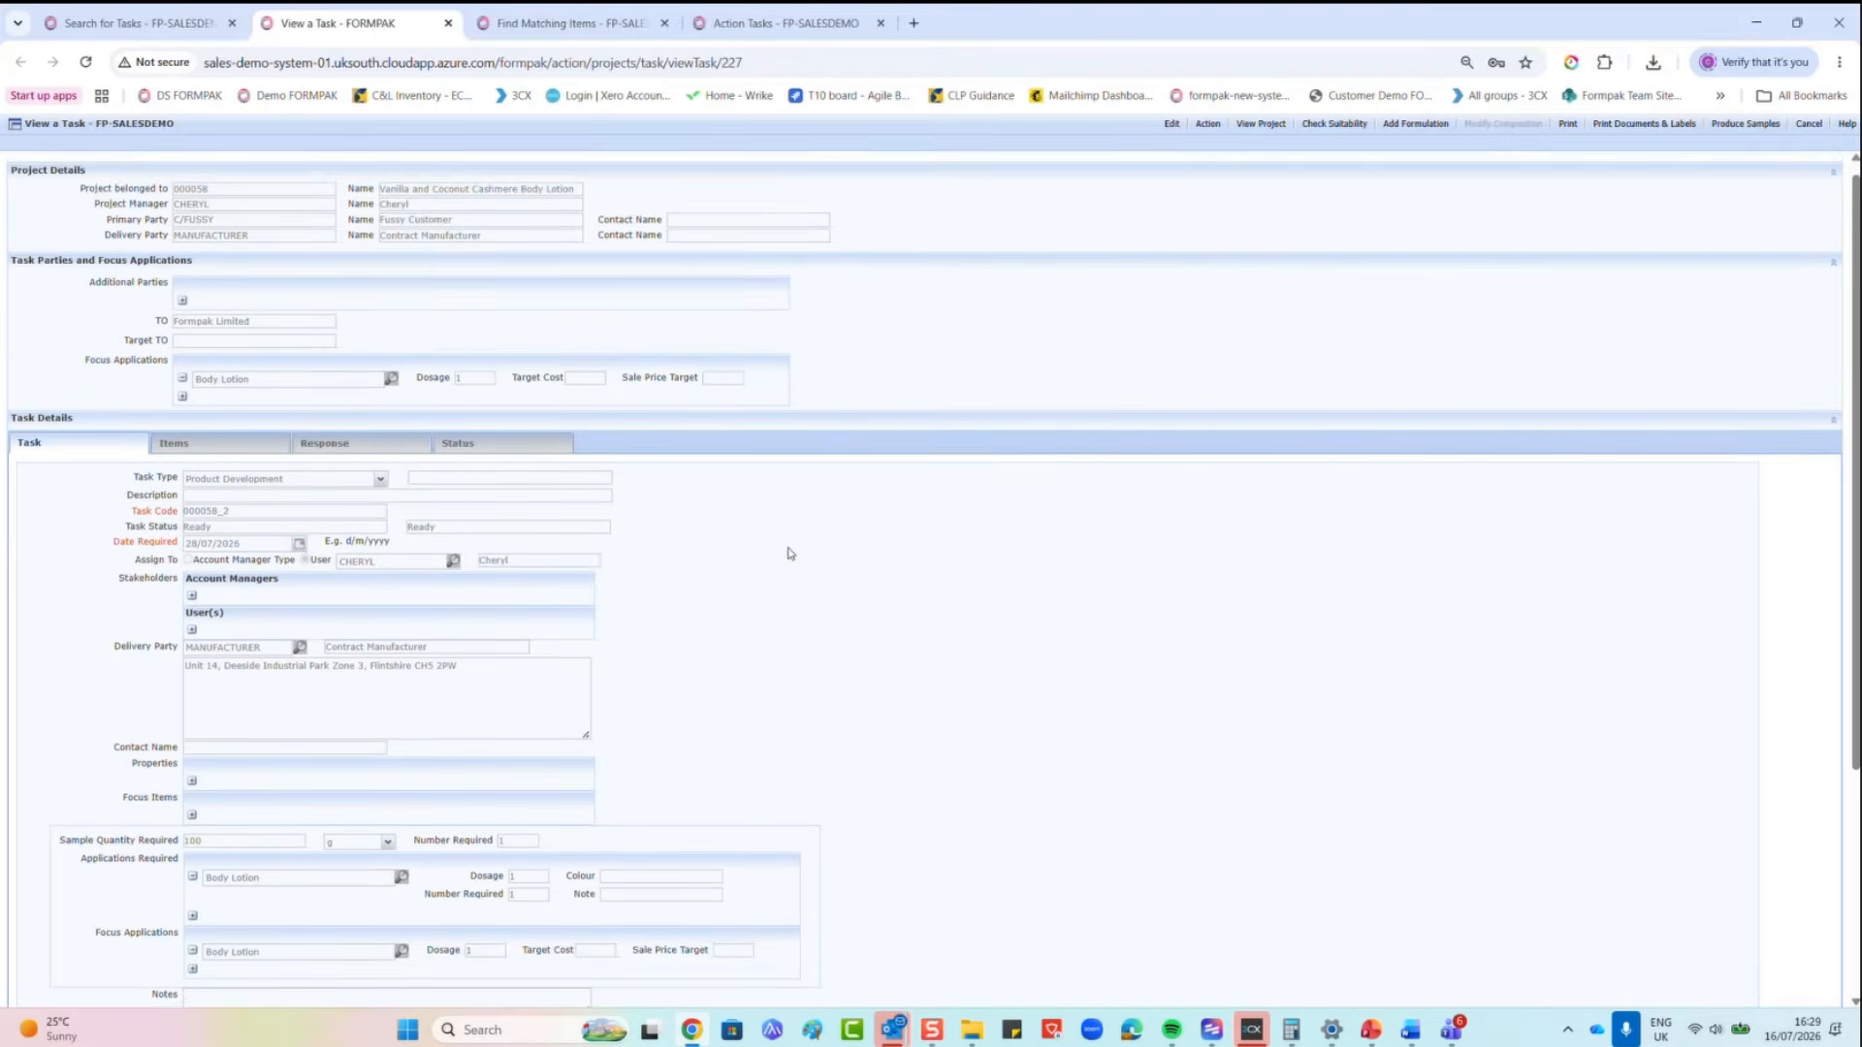
pyautogui.click(1266, 124)
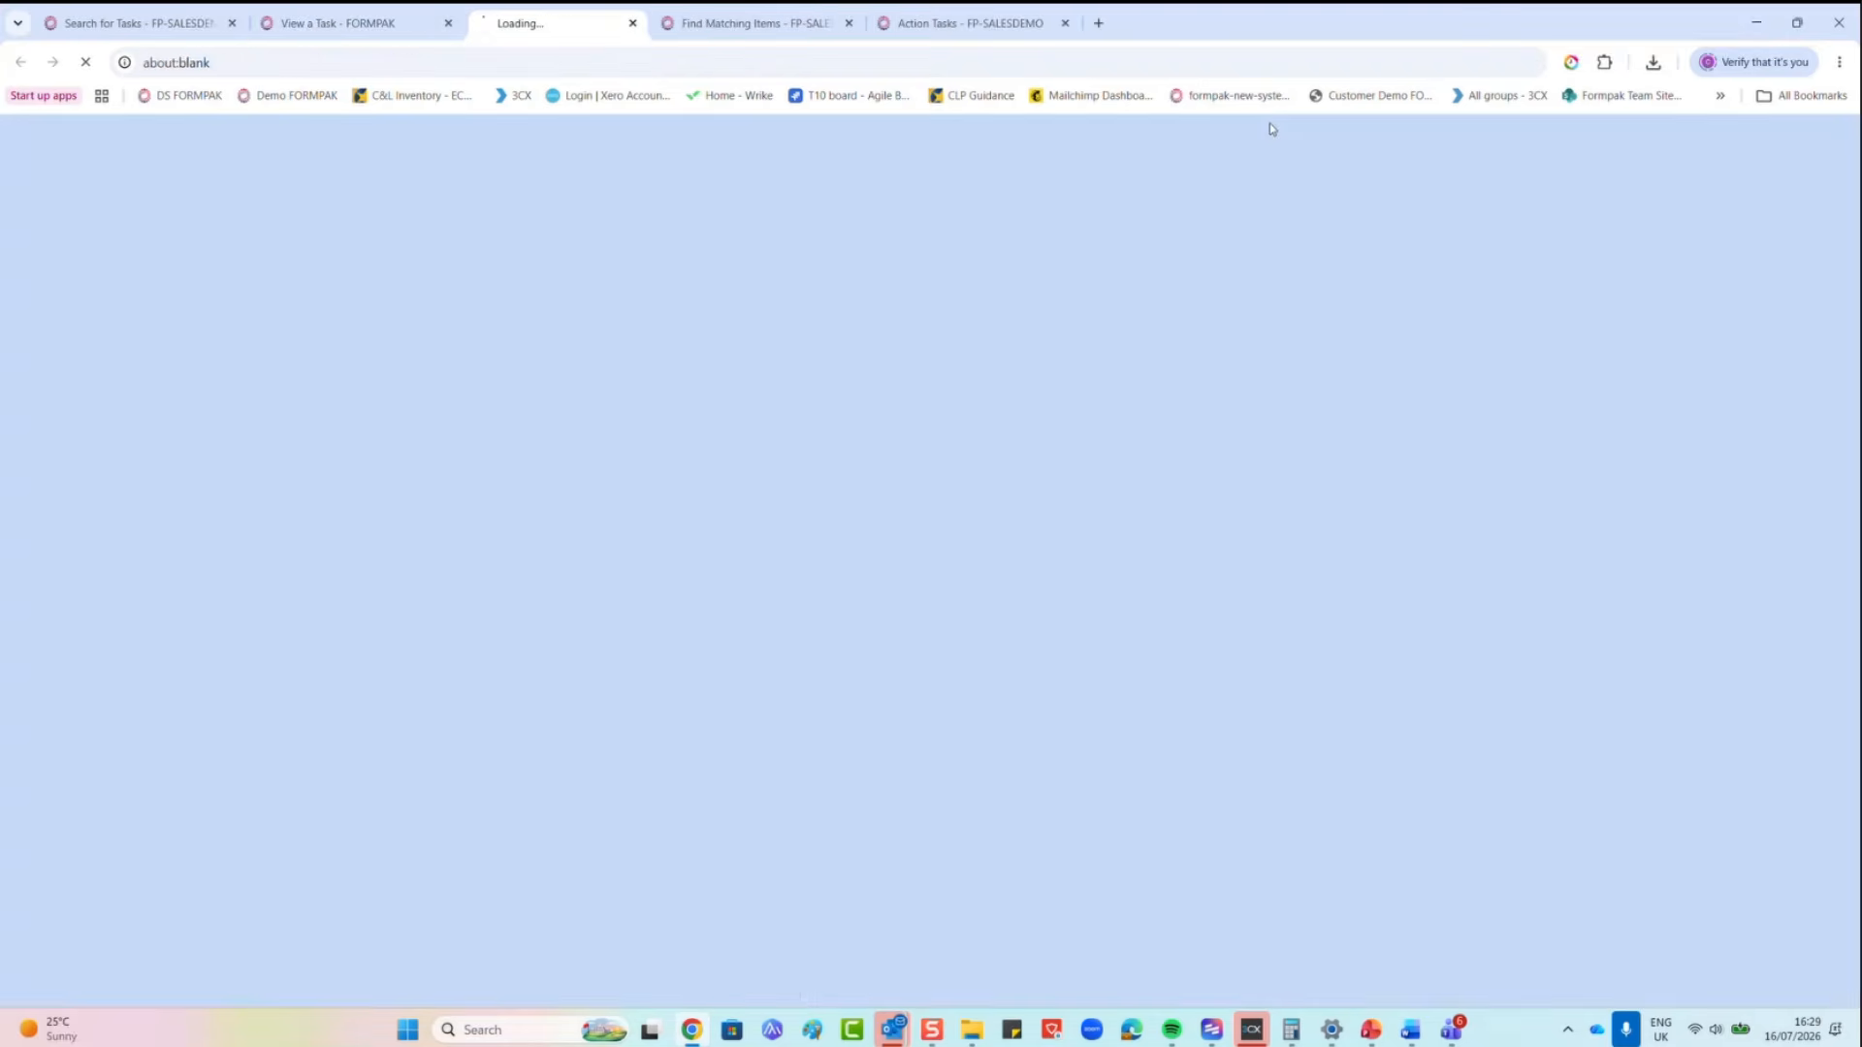
pyautogui.scroll(-3, 405, 939)
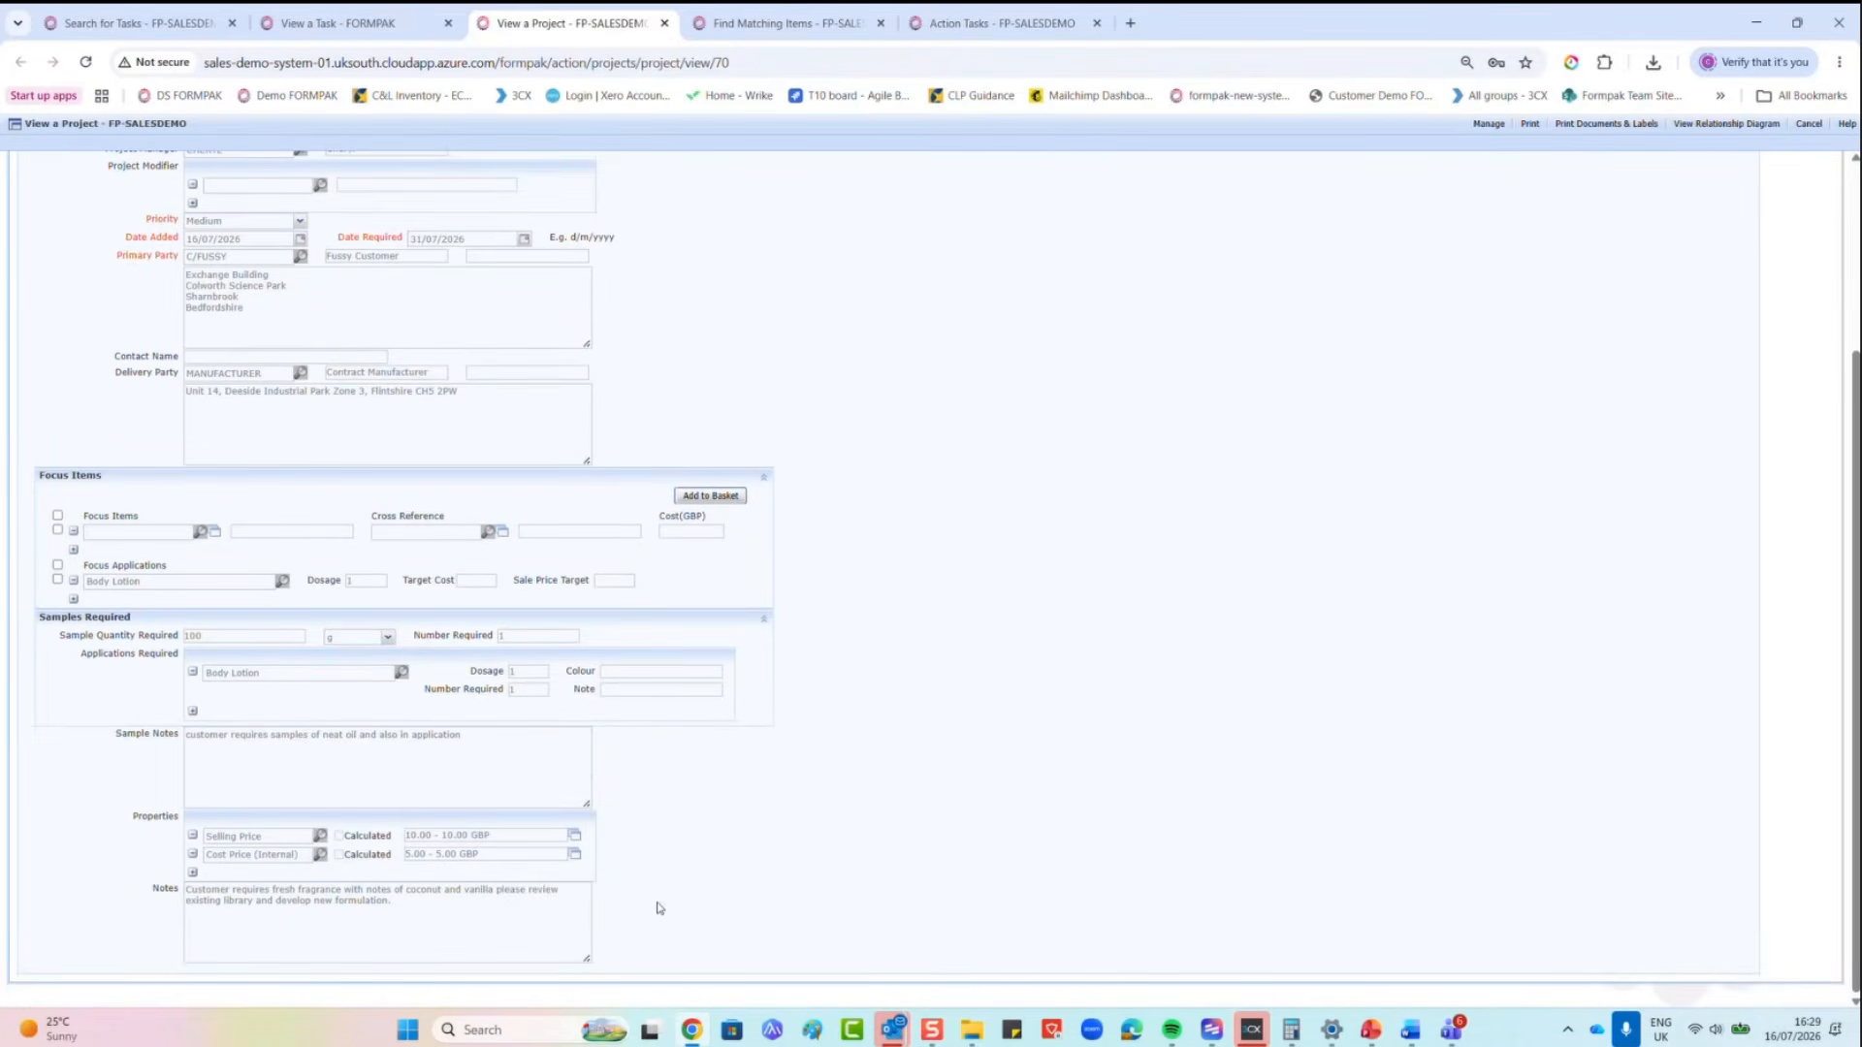
pyautogui.scroll(1, 676, 893)
pyautogui.scroll(1, 676, 893)
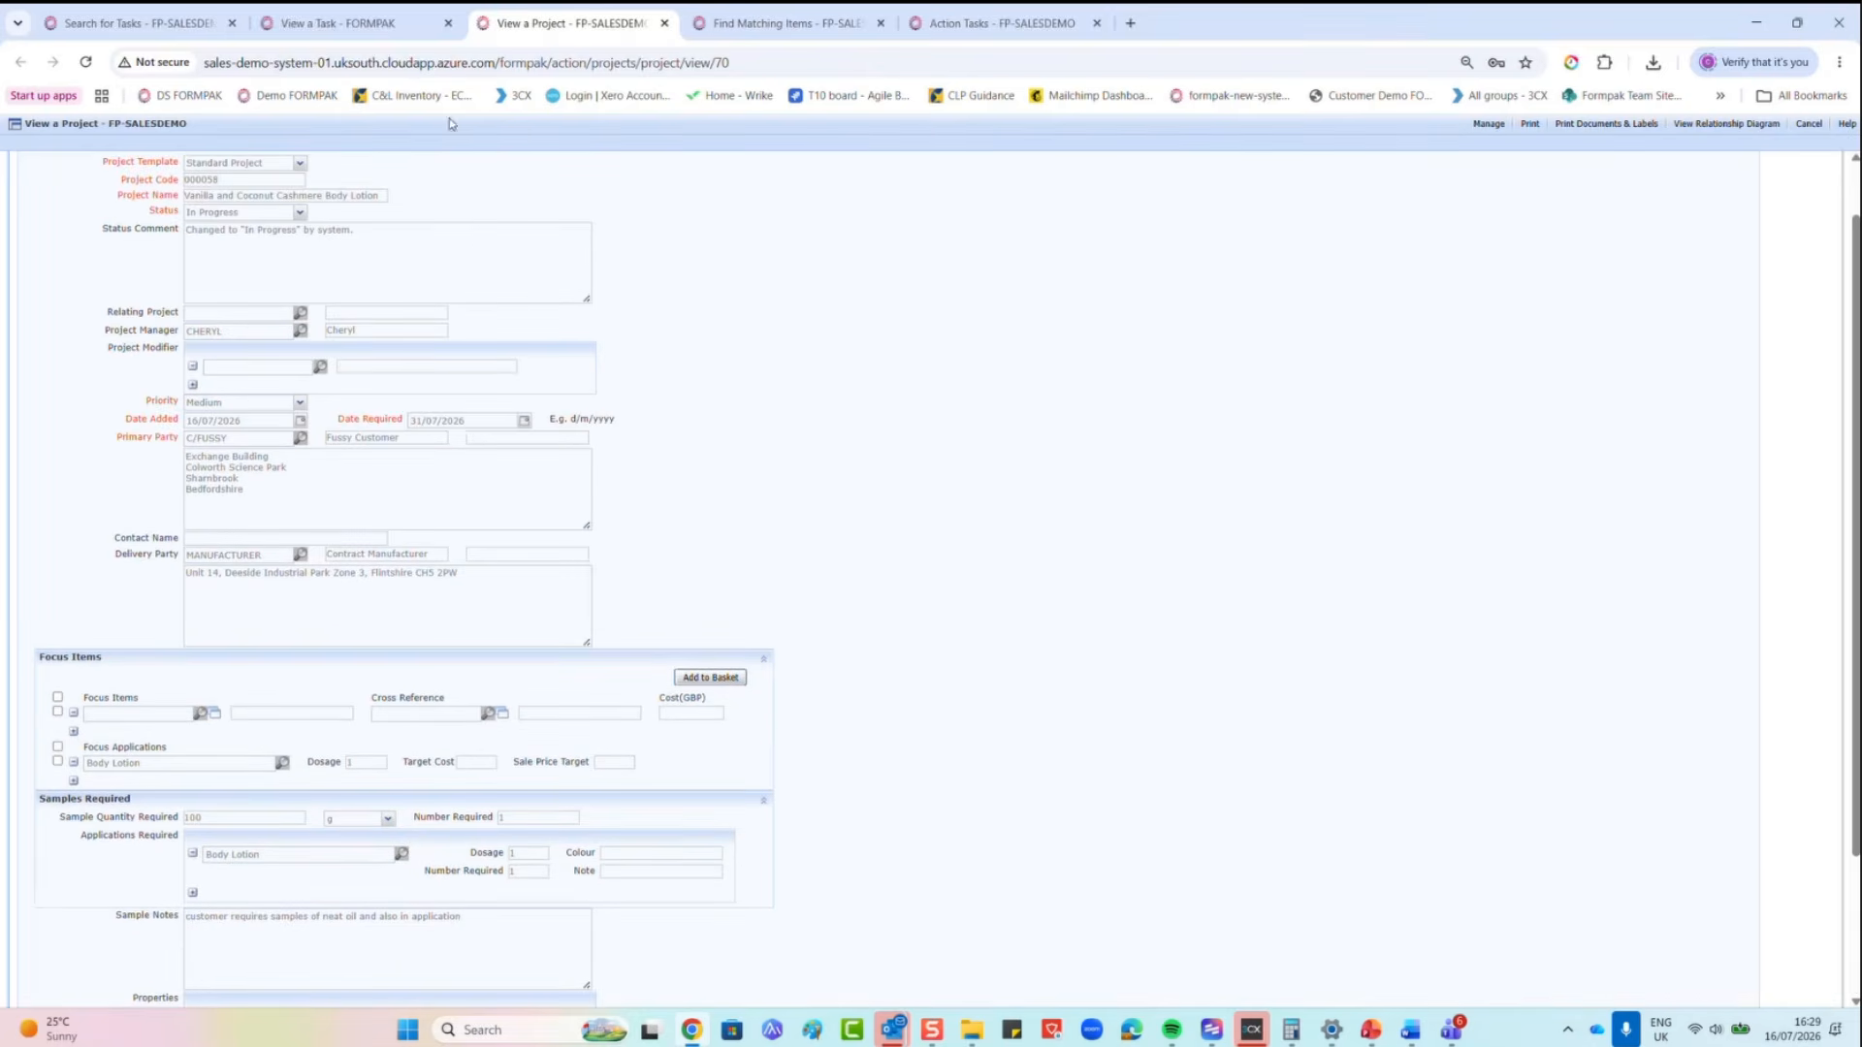
# Step: Start a new formulation from the Product Development task and name it "Coconut and Vanilla Cashmere"
pyautogui.click(350, 27)
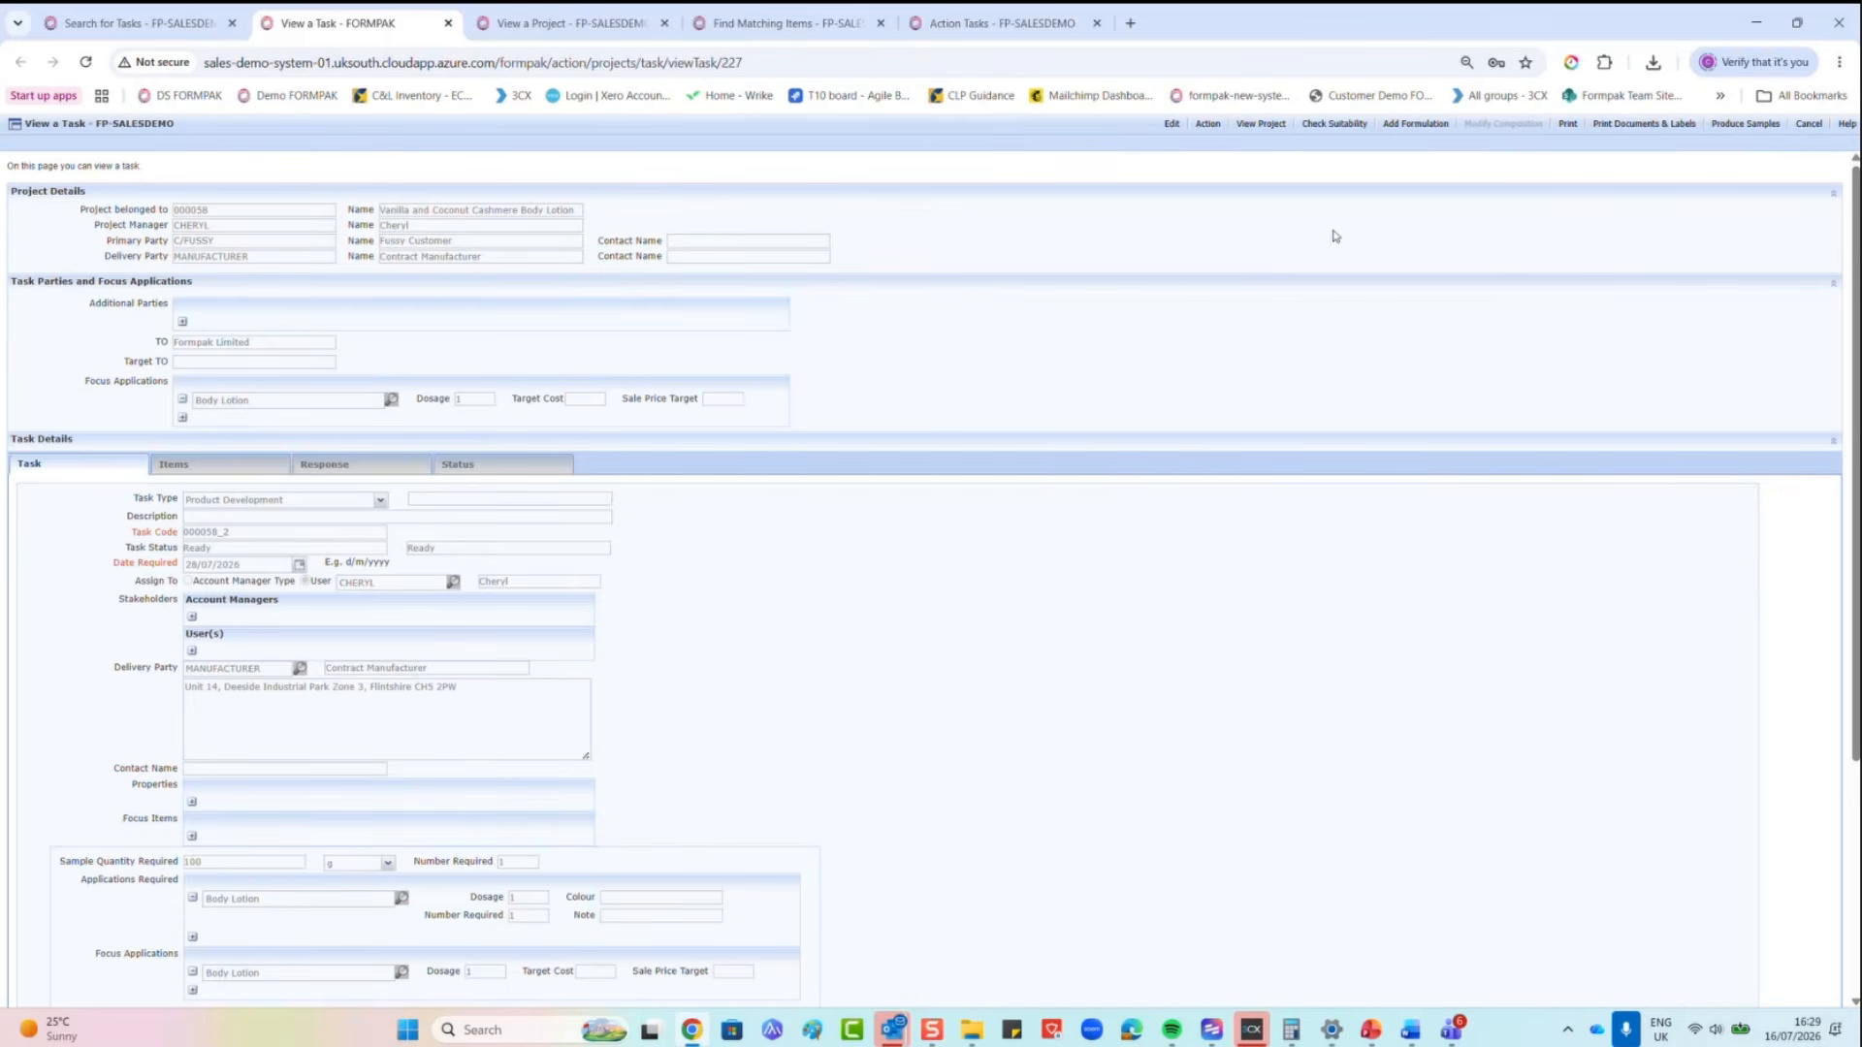
pyautogui.click(1413, 124)
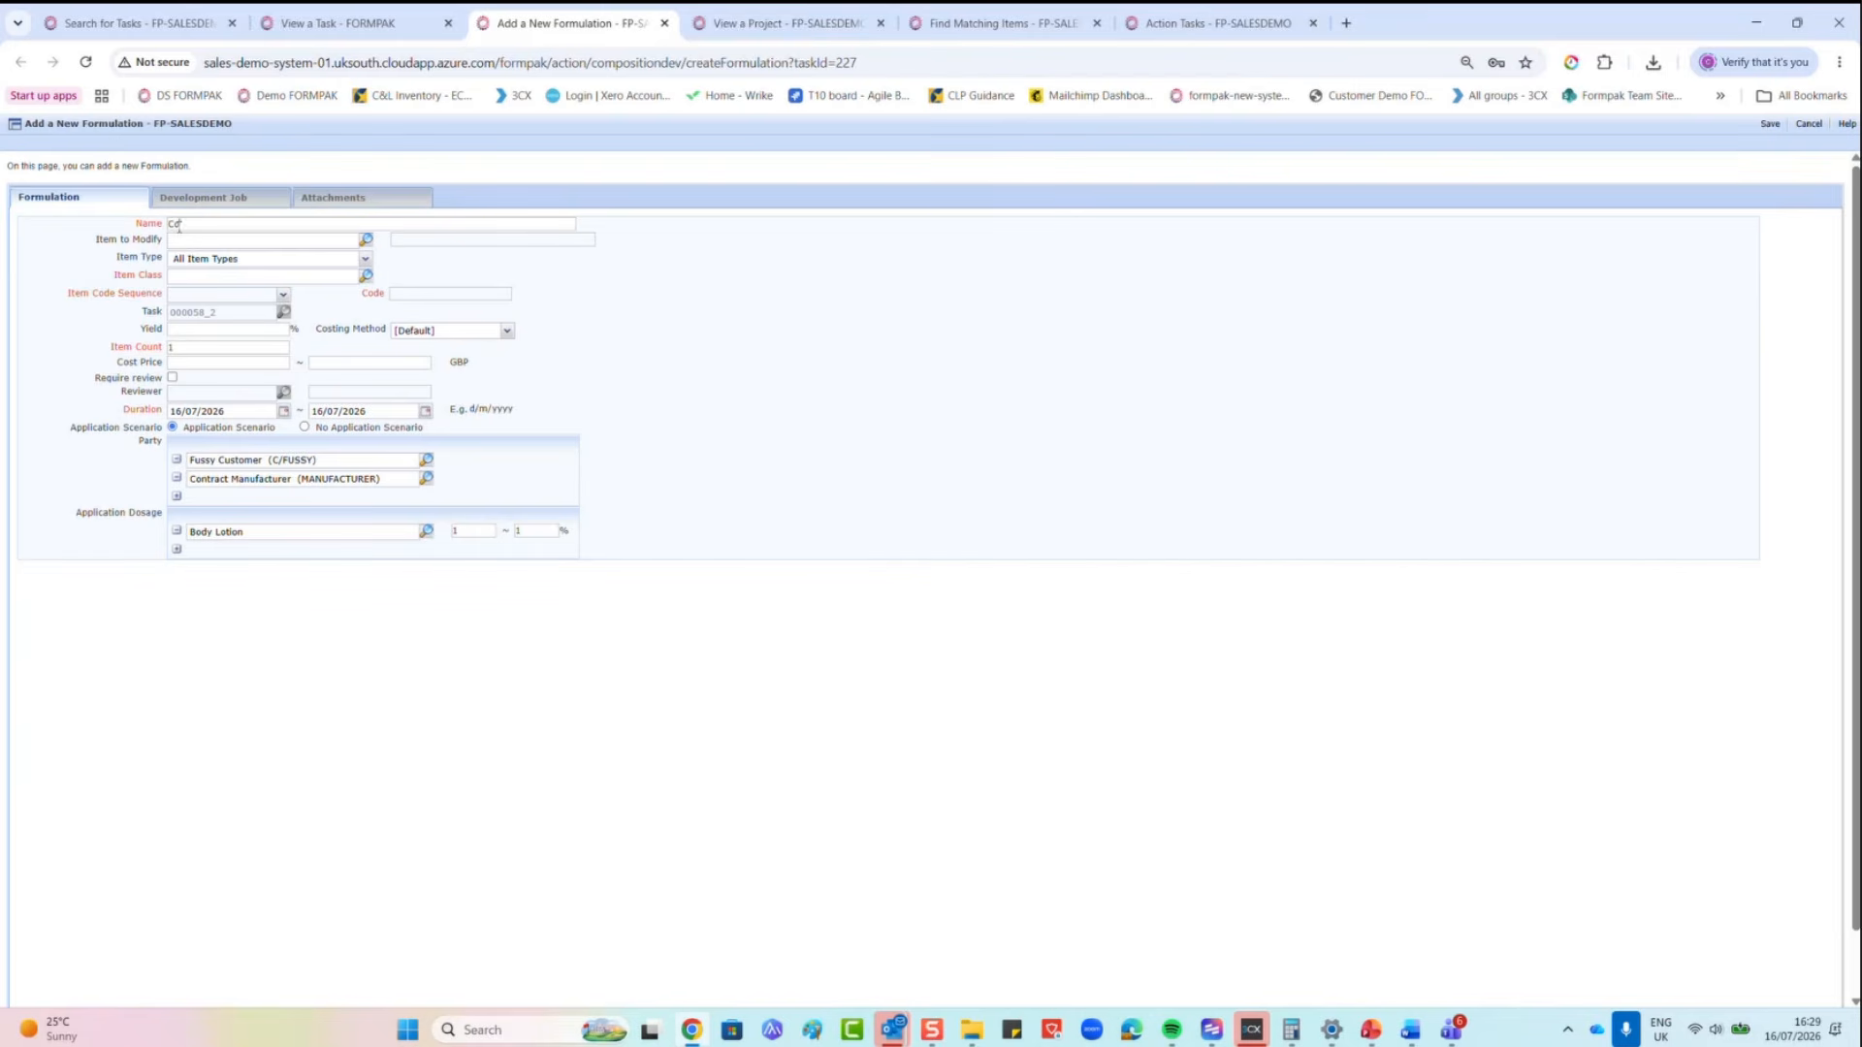
pyautogui.write('co')
pyautogui.write('nu')
pyautogui.write('t and Vani')
pyautogui.write('lla ')
pyautogui.write('Cashn')
pyautogui.write('mere')
# Step: Set the item class to Fragrance Formulation (A010), choose the developer's own-name automatic item code sequence, and save the formulation
pyautogui.write('ag')
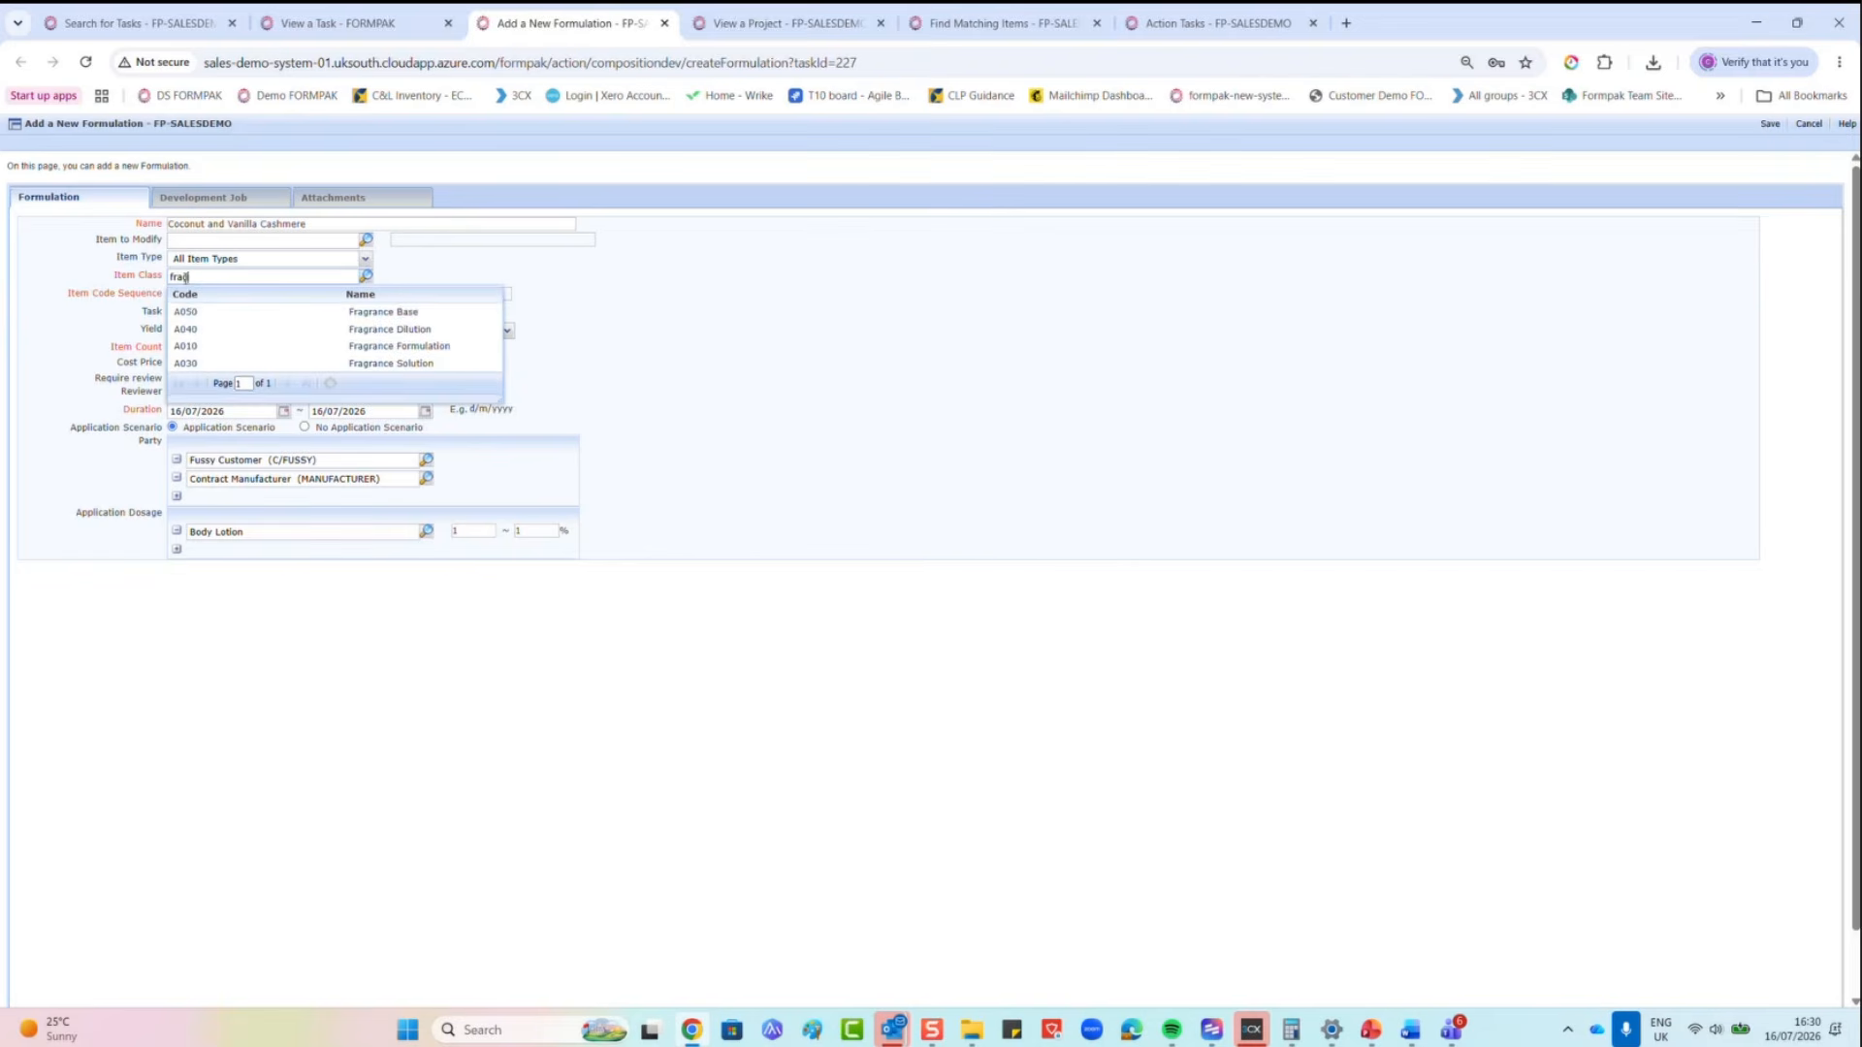
pyautogui.click(212, 345)
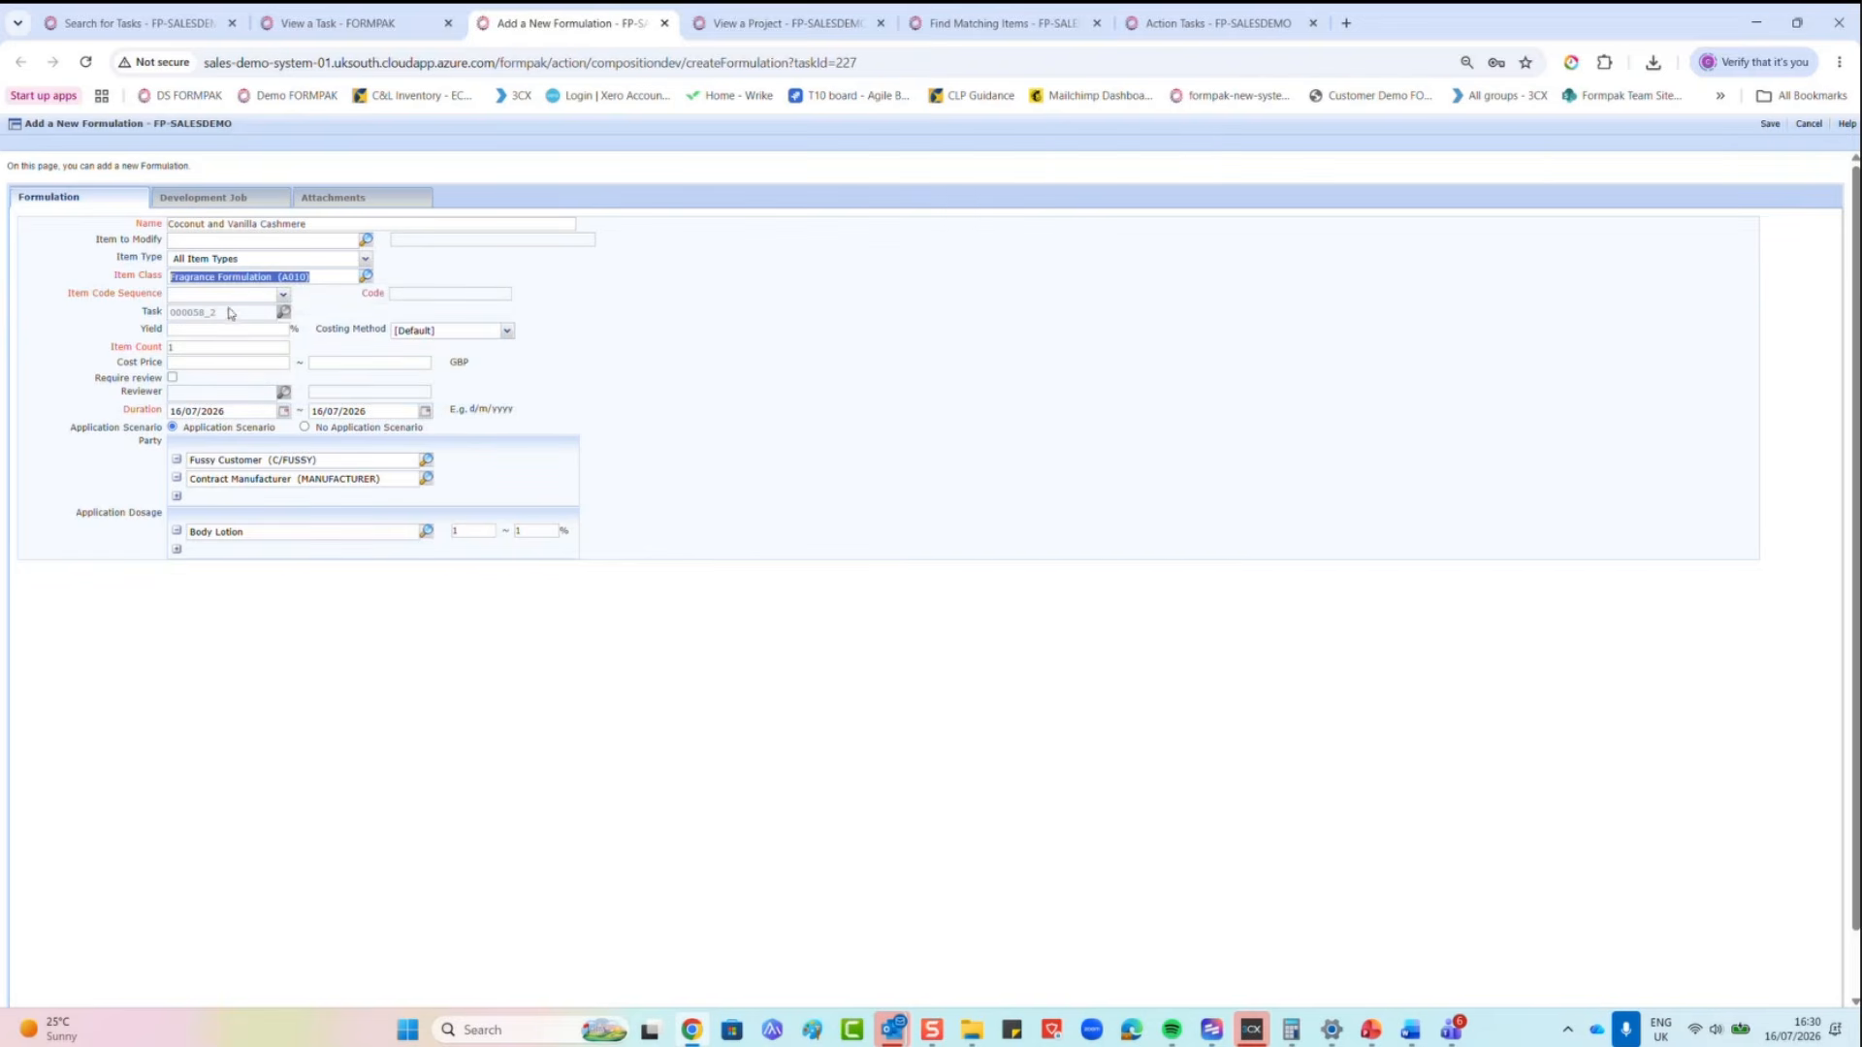
pyautogui.click(284, 295)
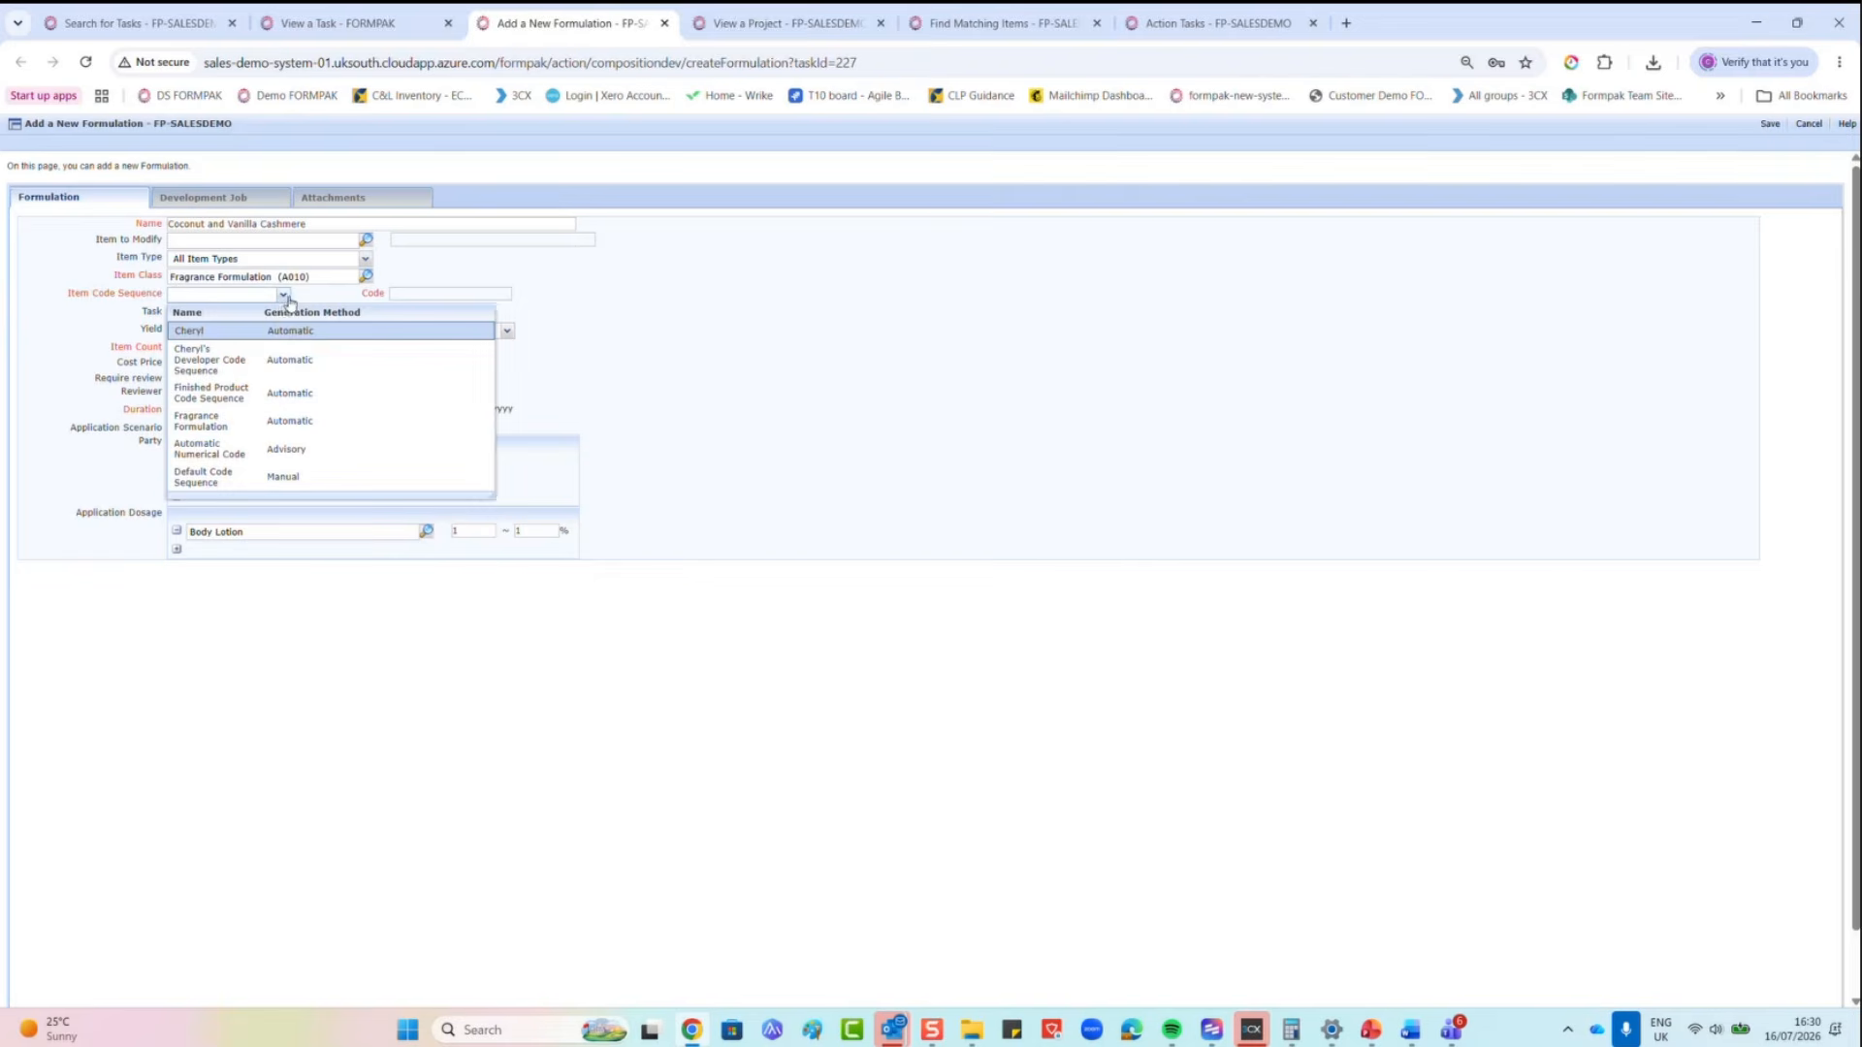
pyautogui.click(244, 332)
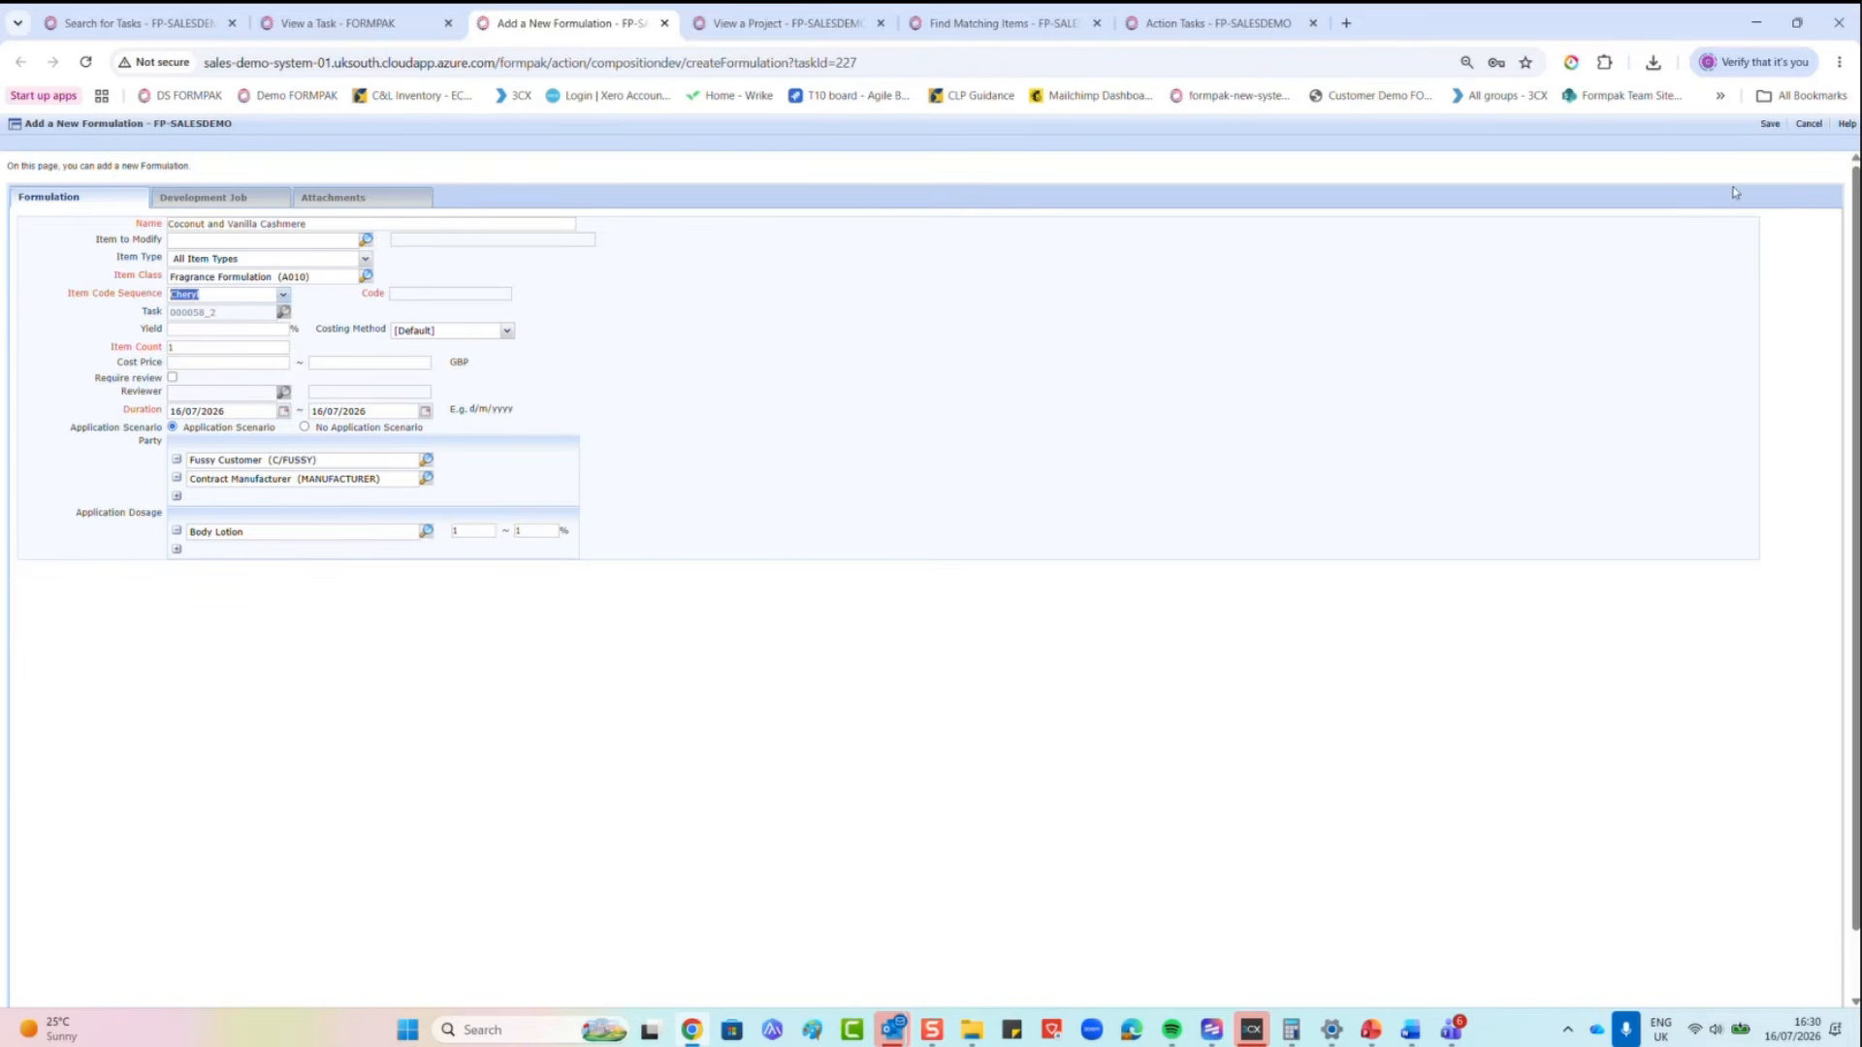
pyautogui.click(1769, 124)
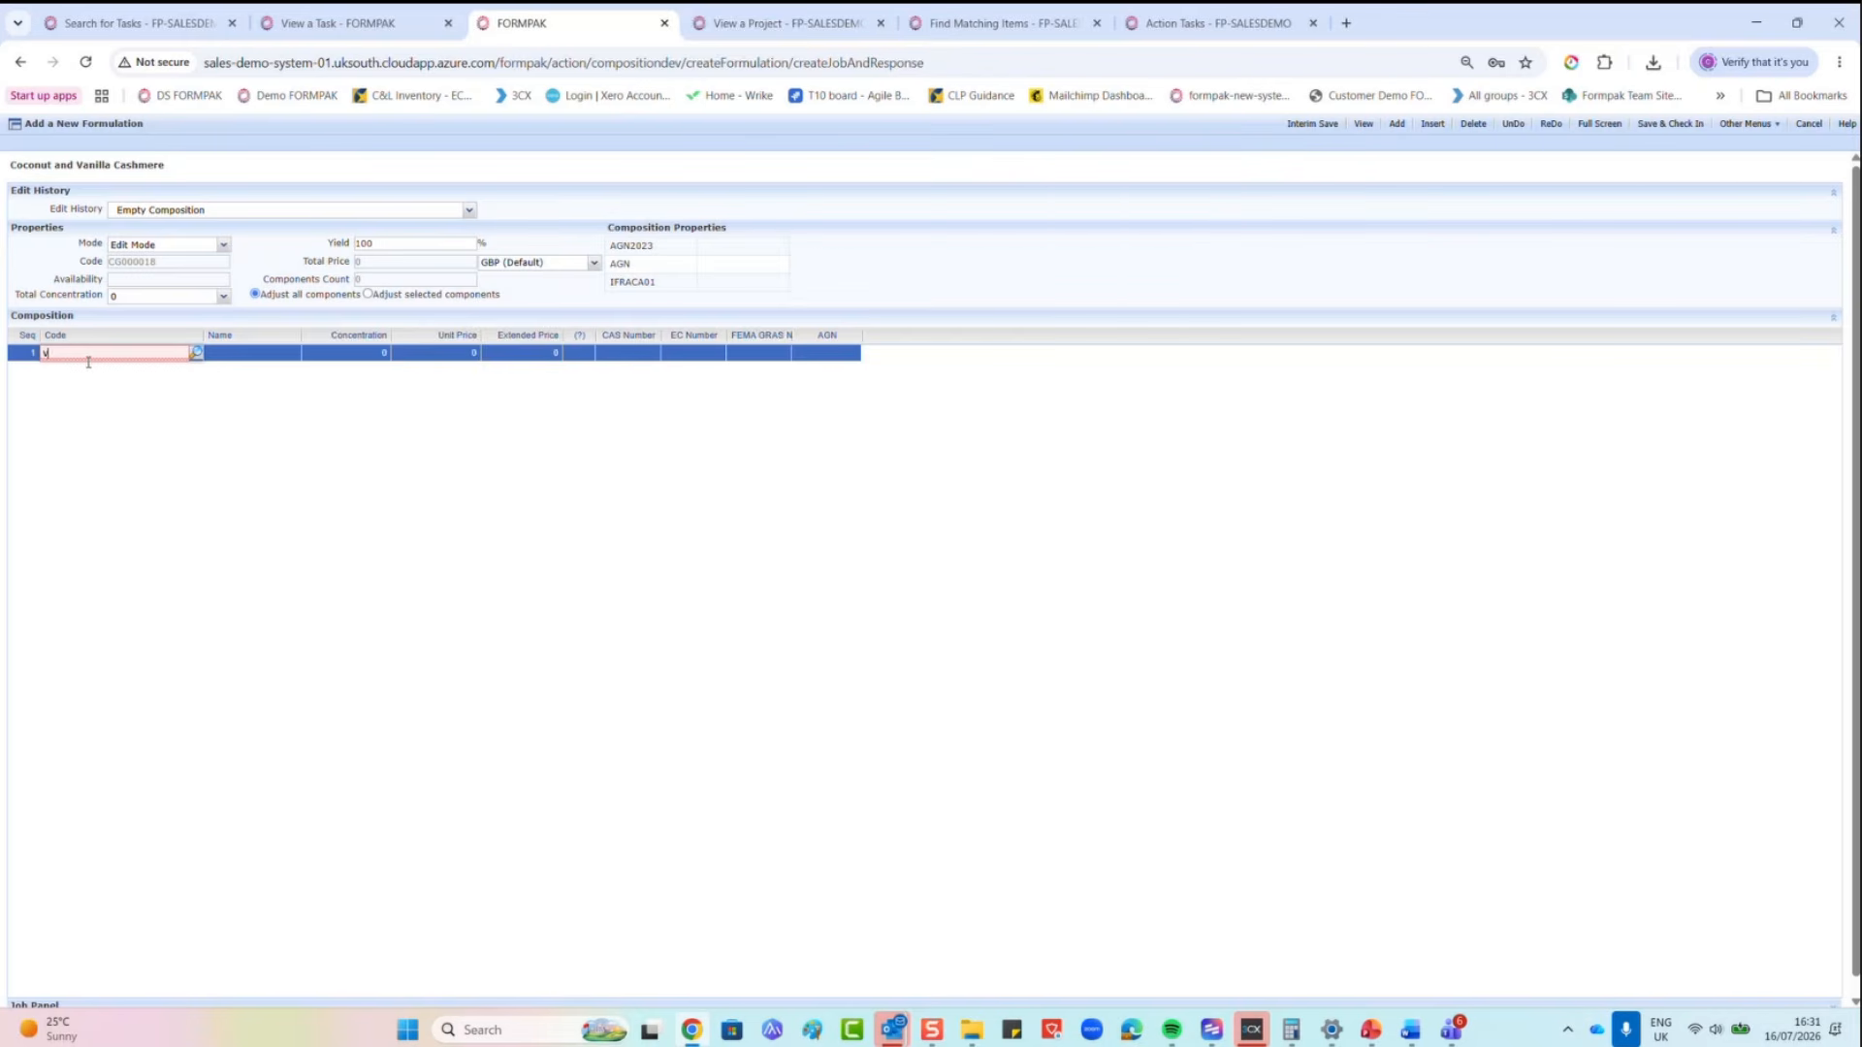
# Step: Add Vanillin (COMP-LM7762) as the first composition component with a concentration of 20
pyautogui.write('ani')
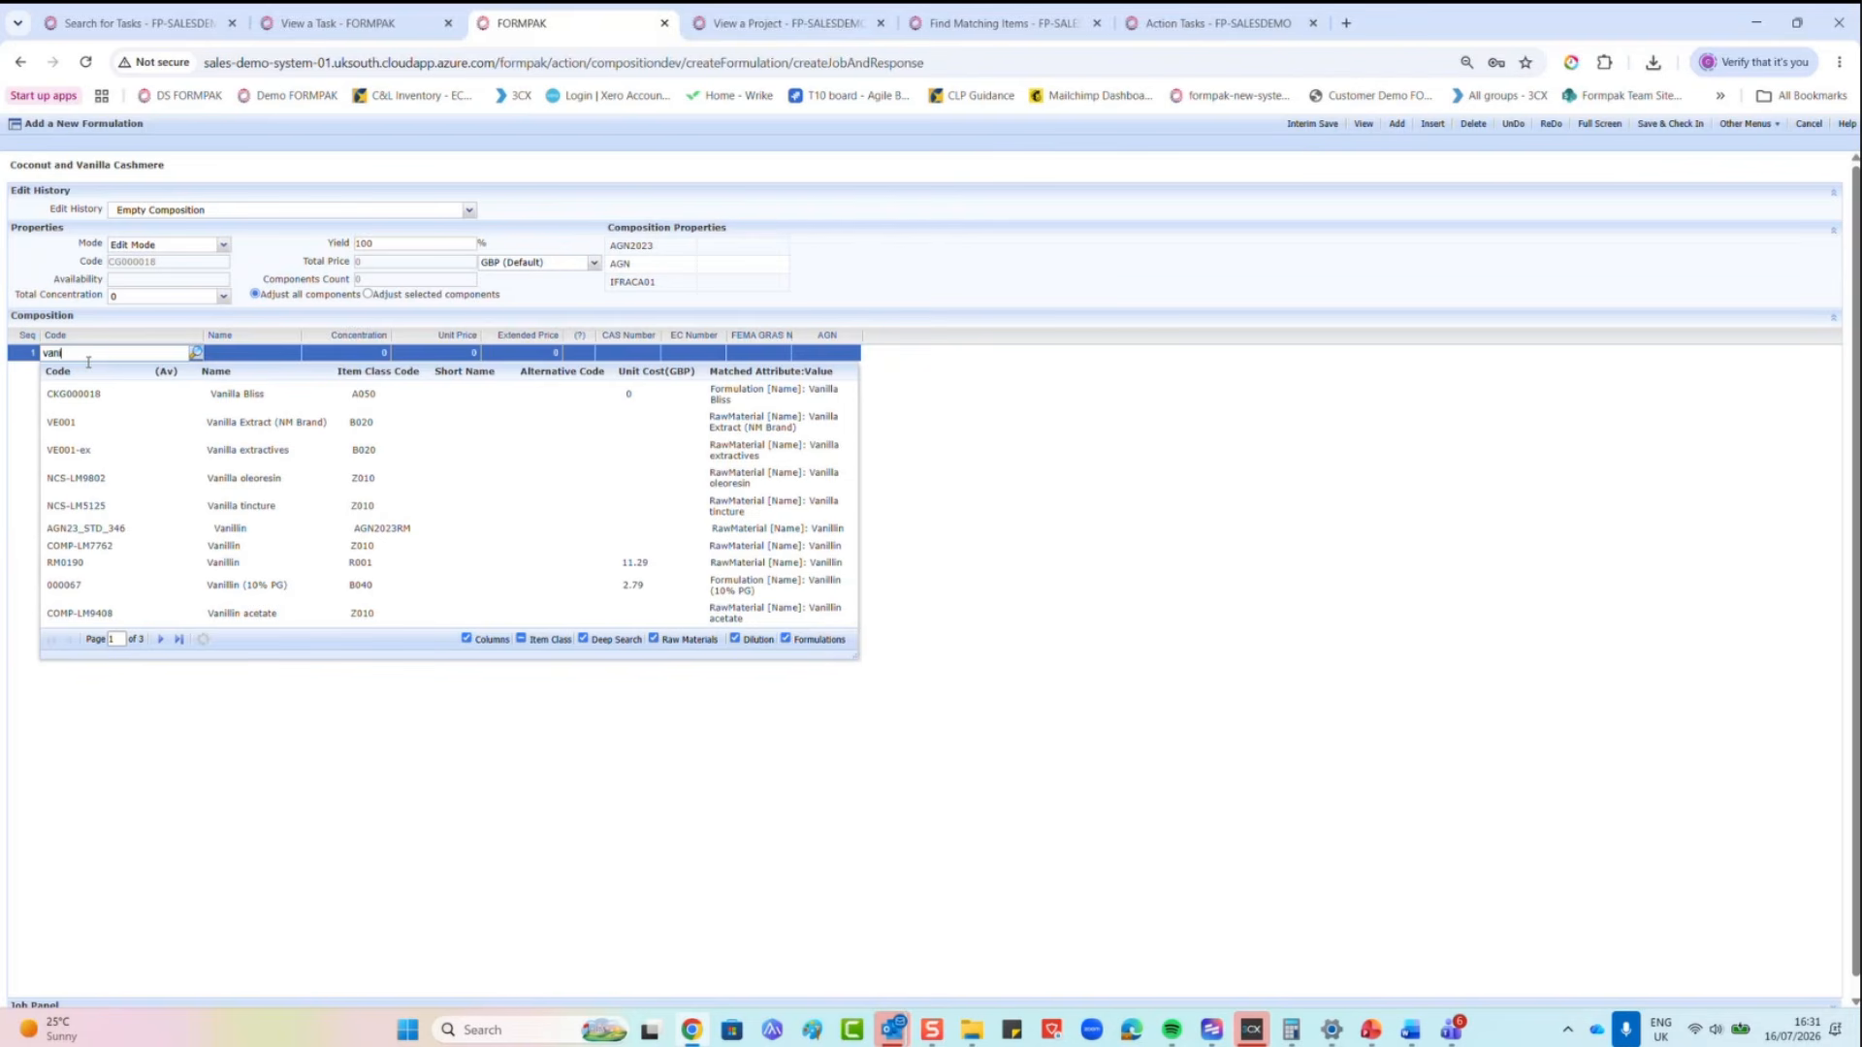
pyautogui.click(94, 548)
pyautogui.write('2')
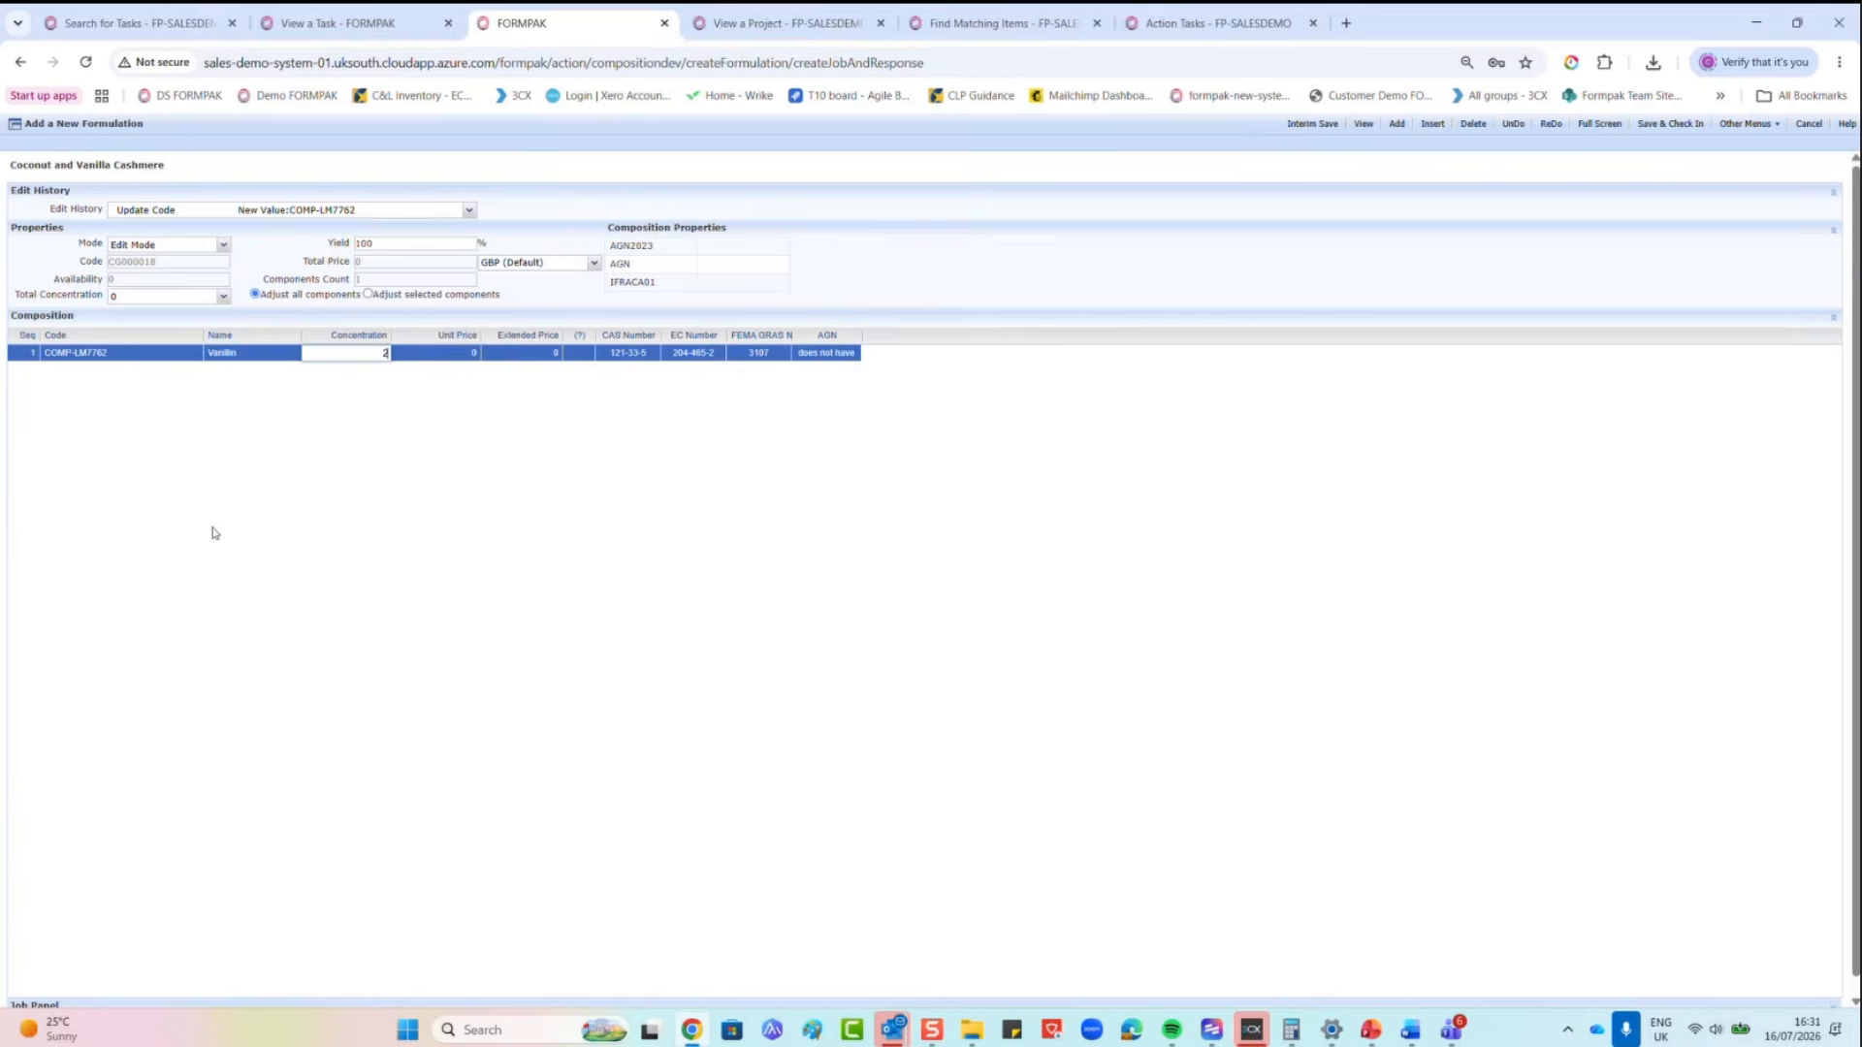
pyautogui.write('0')
pyautogui.press('Return')
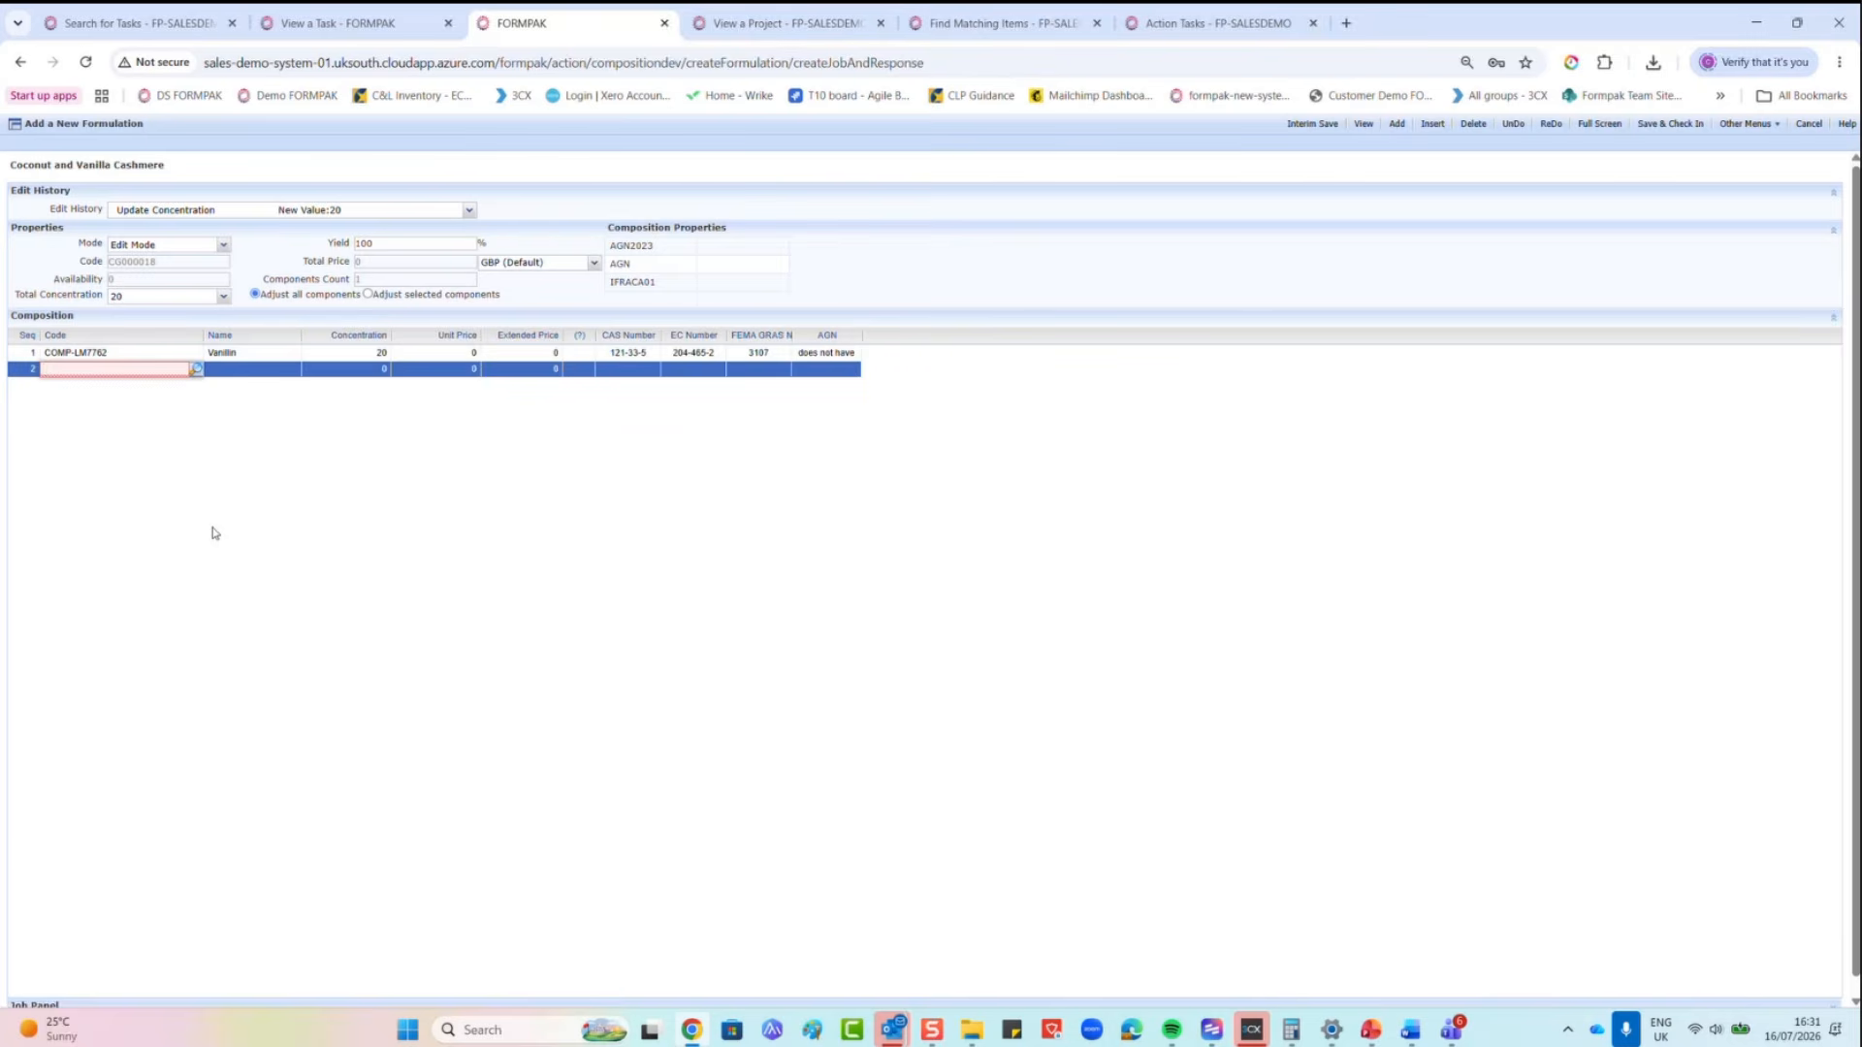
# Step: Add Ethyl vanillin (COMP-LM7182) as the second composition component with a concentration of 20
pyautogui.write('ethyl')
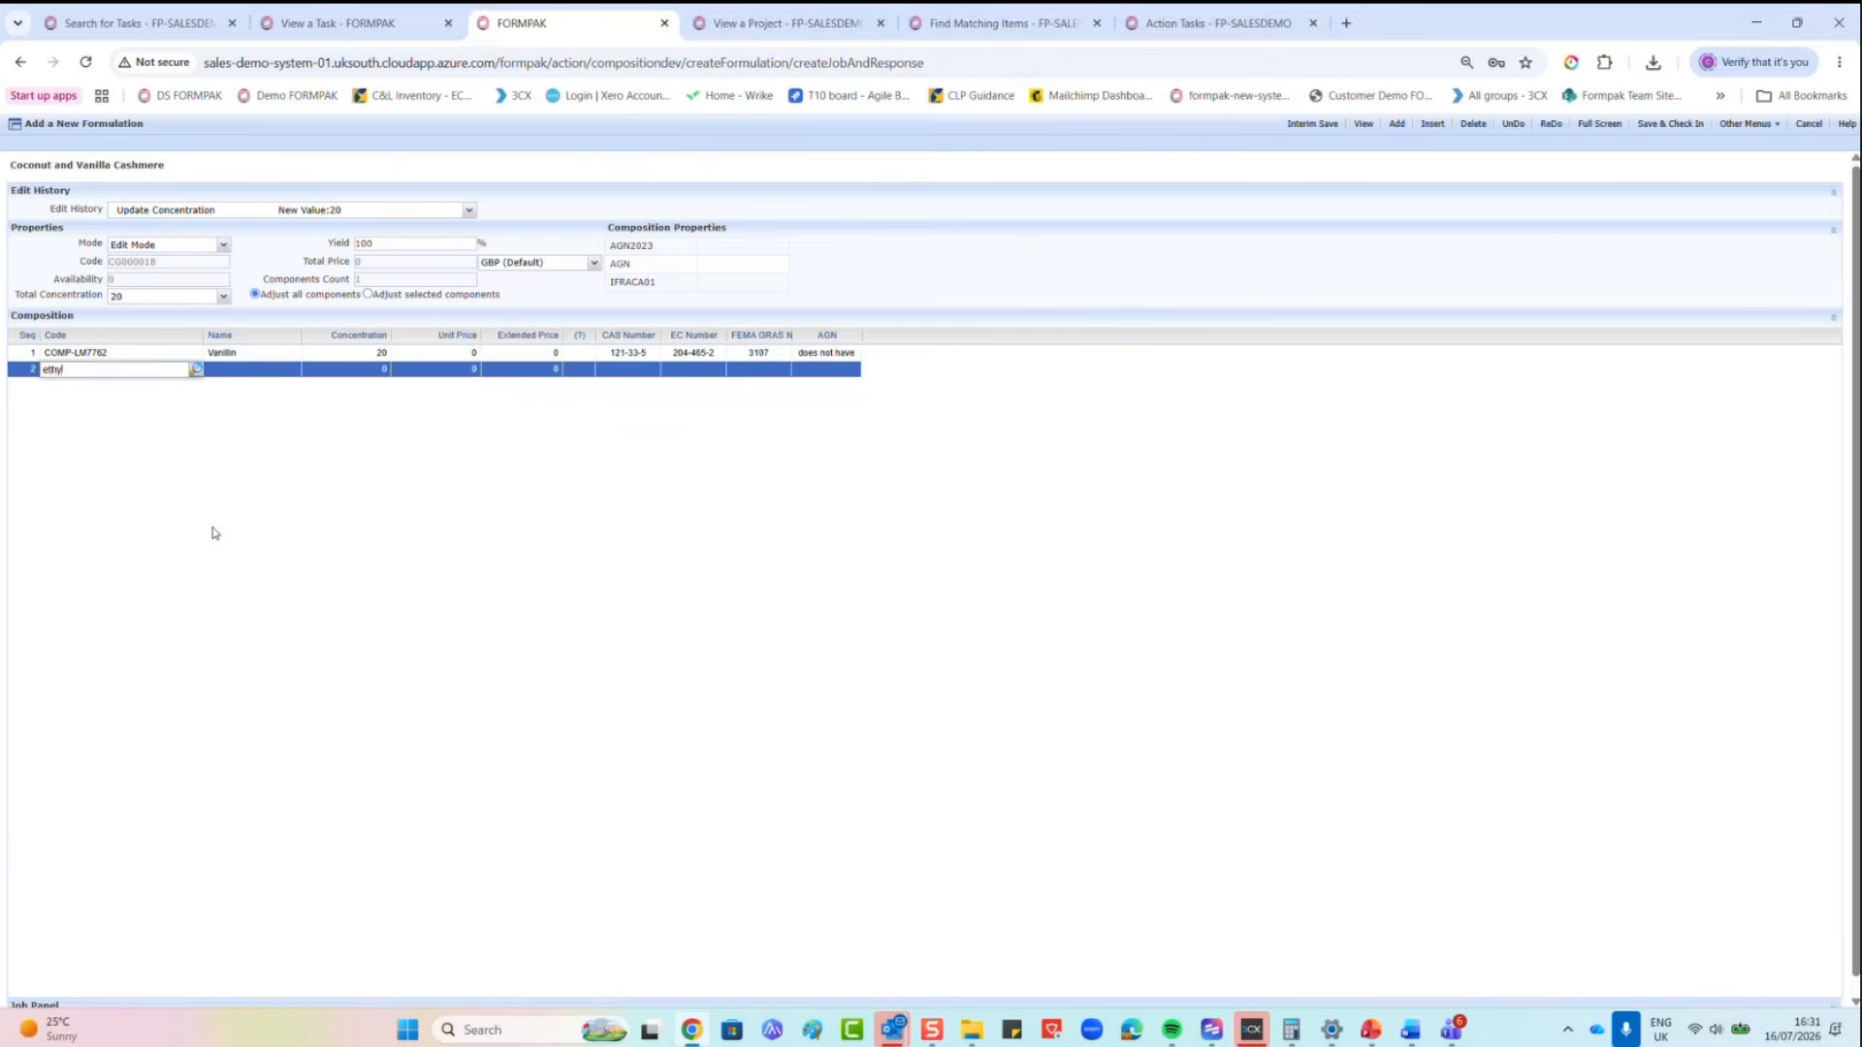
pyautogui.write(' vanil')
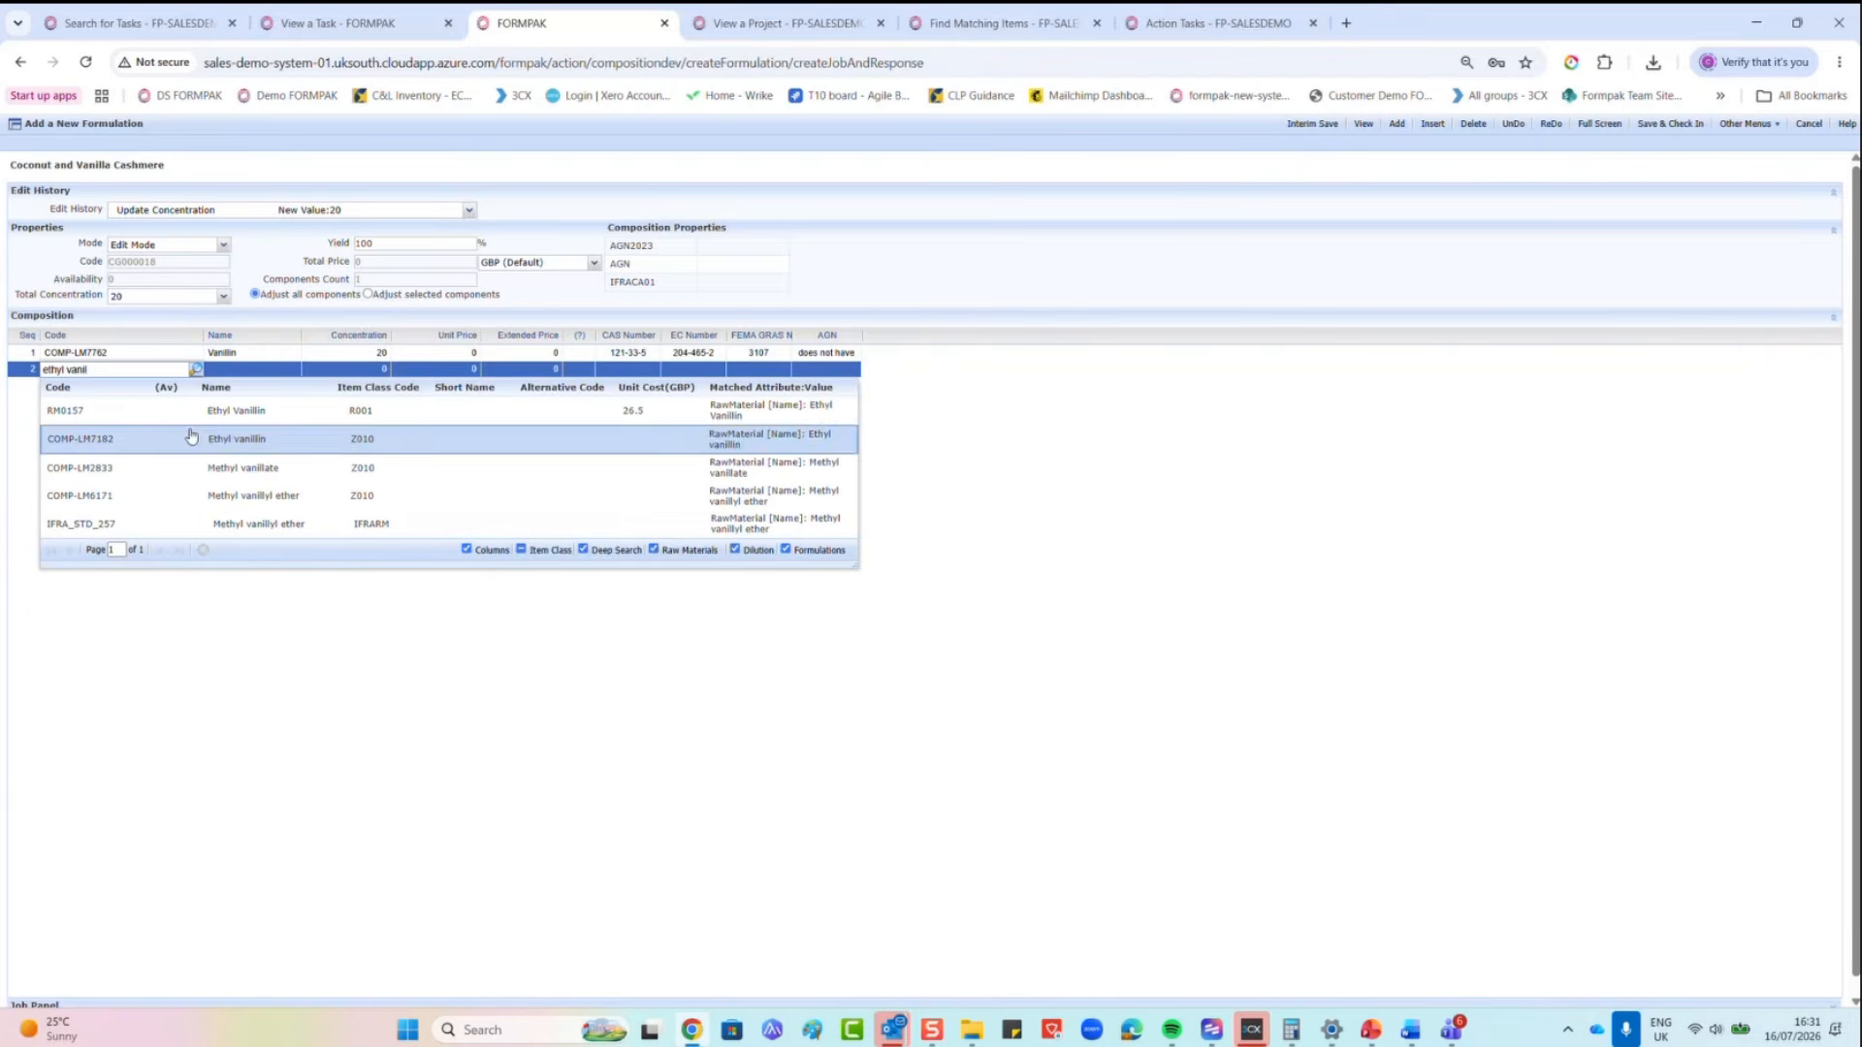
pyautogui.click(191, 444)
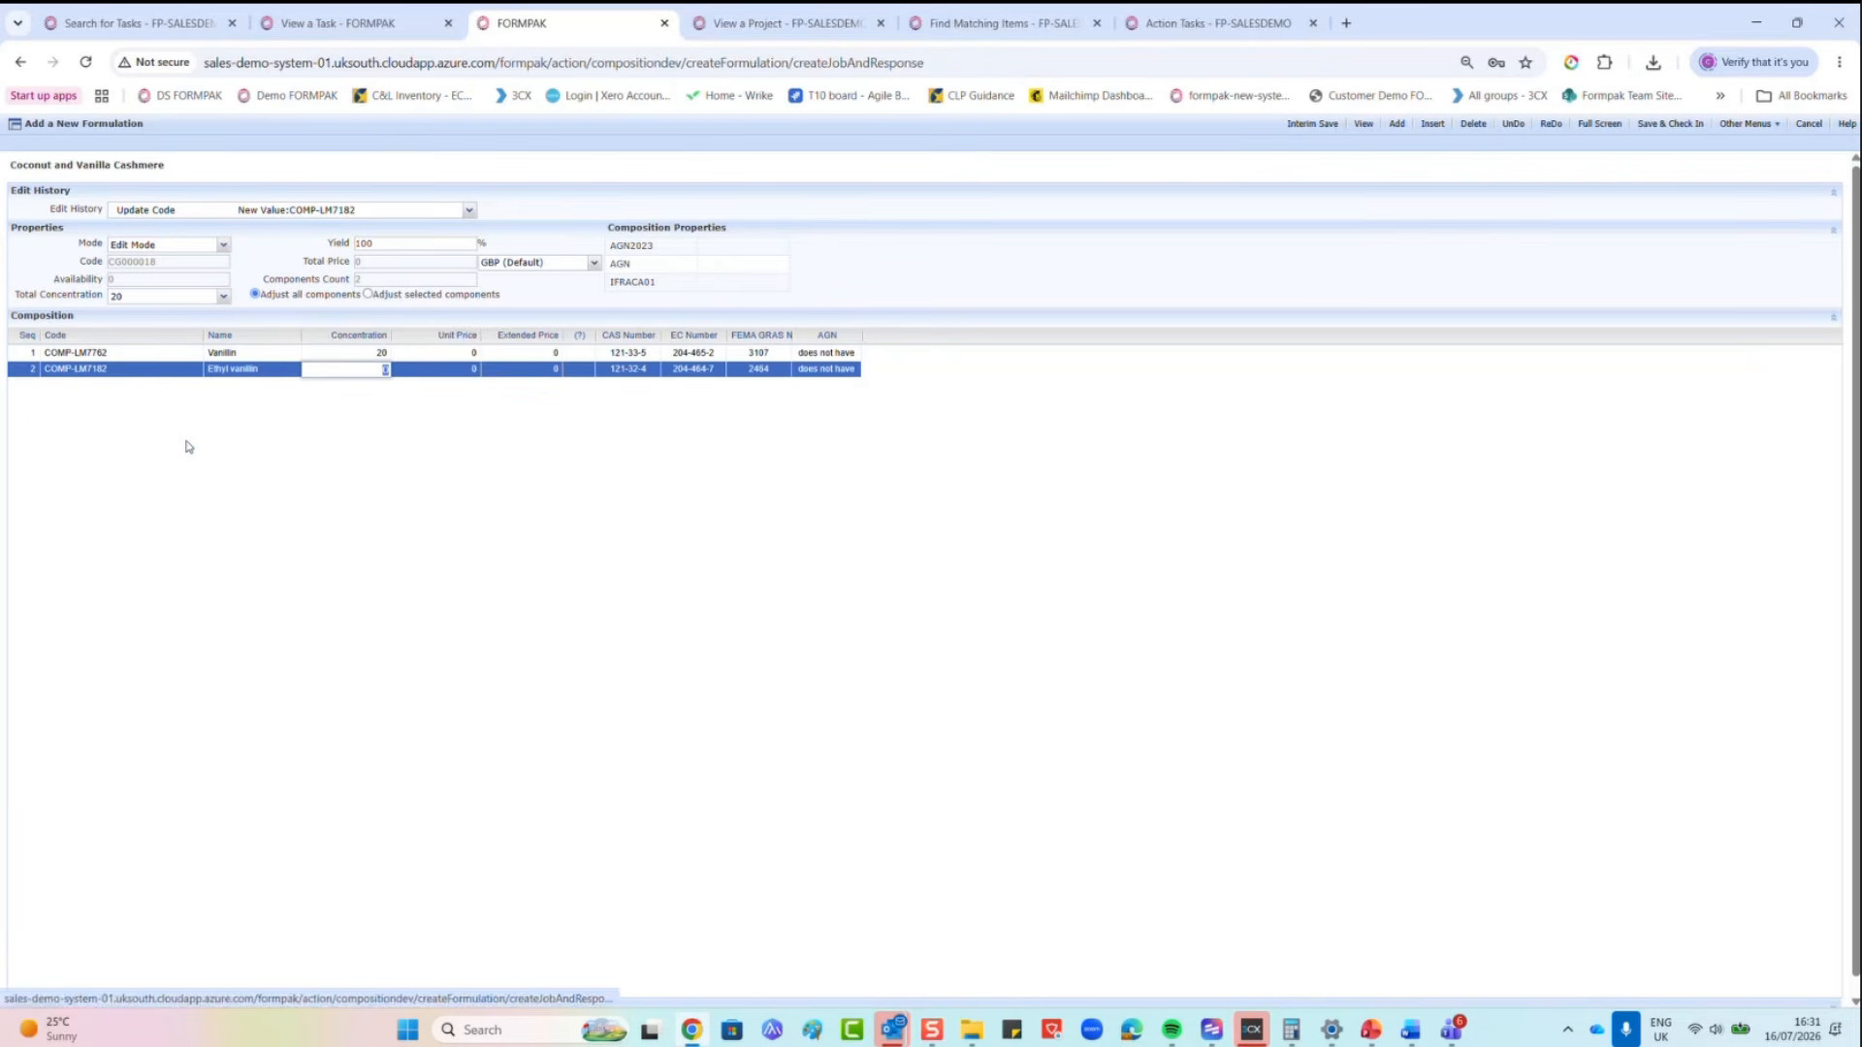
pyautogui.write('2')
pyautogui.press('Return')
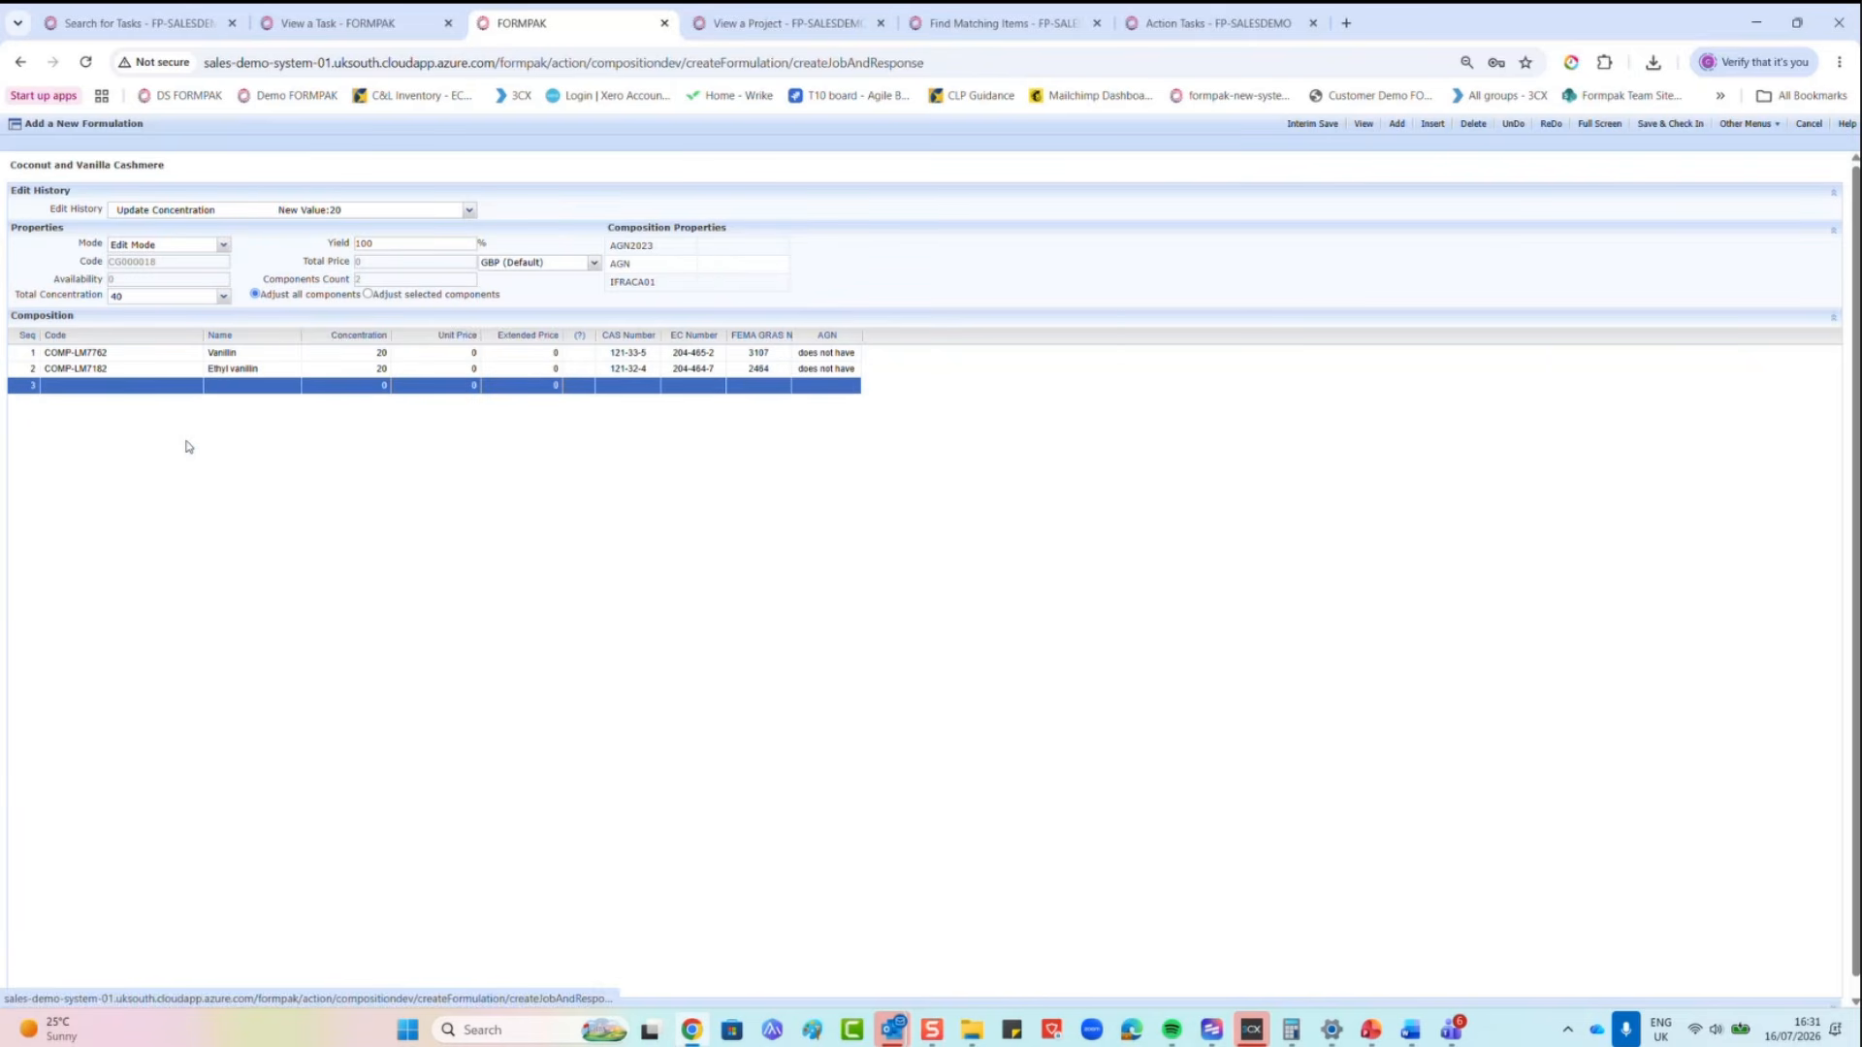
# Step: Add gamma-Nonalactone (COMP-LM5425) as the third composition component with a concentration of 30
pyautogui.write('gamma')
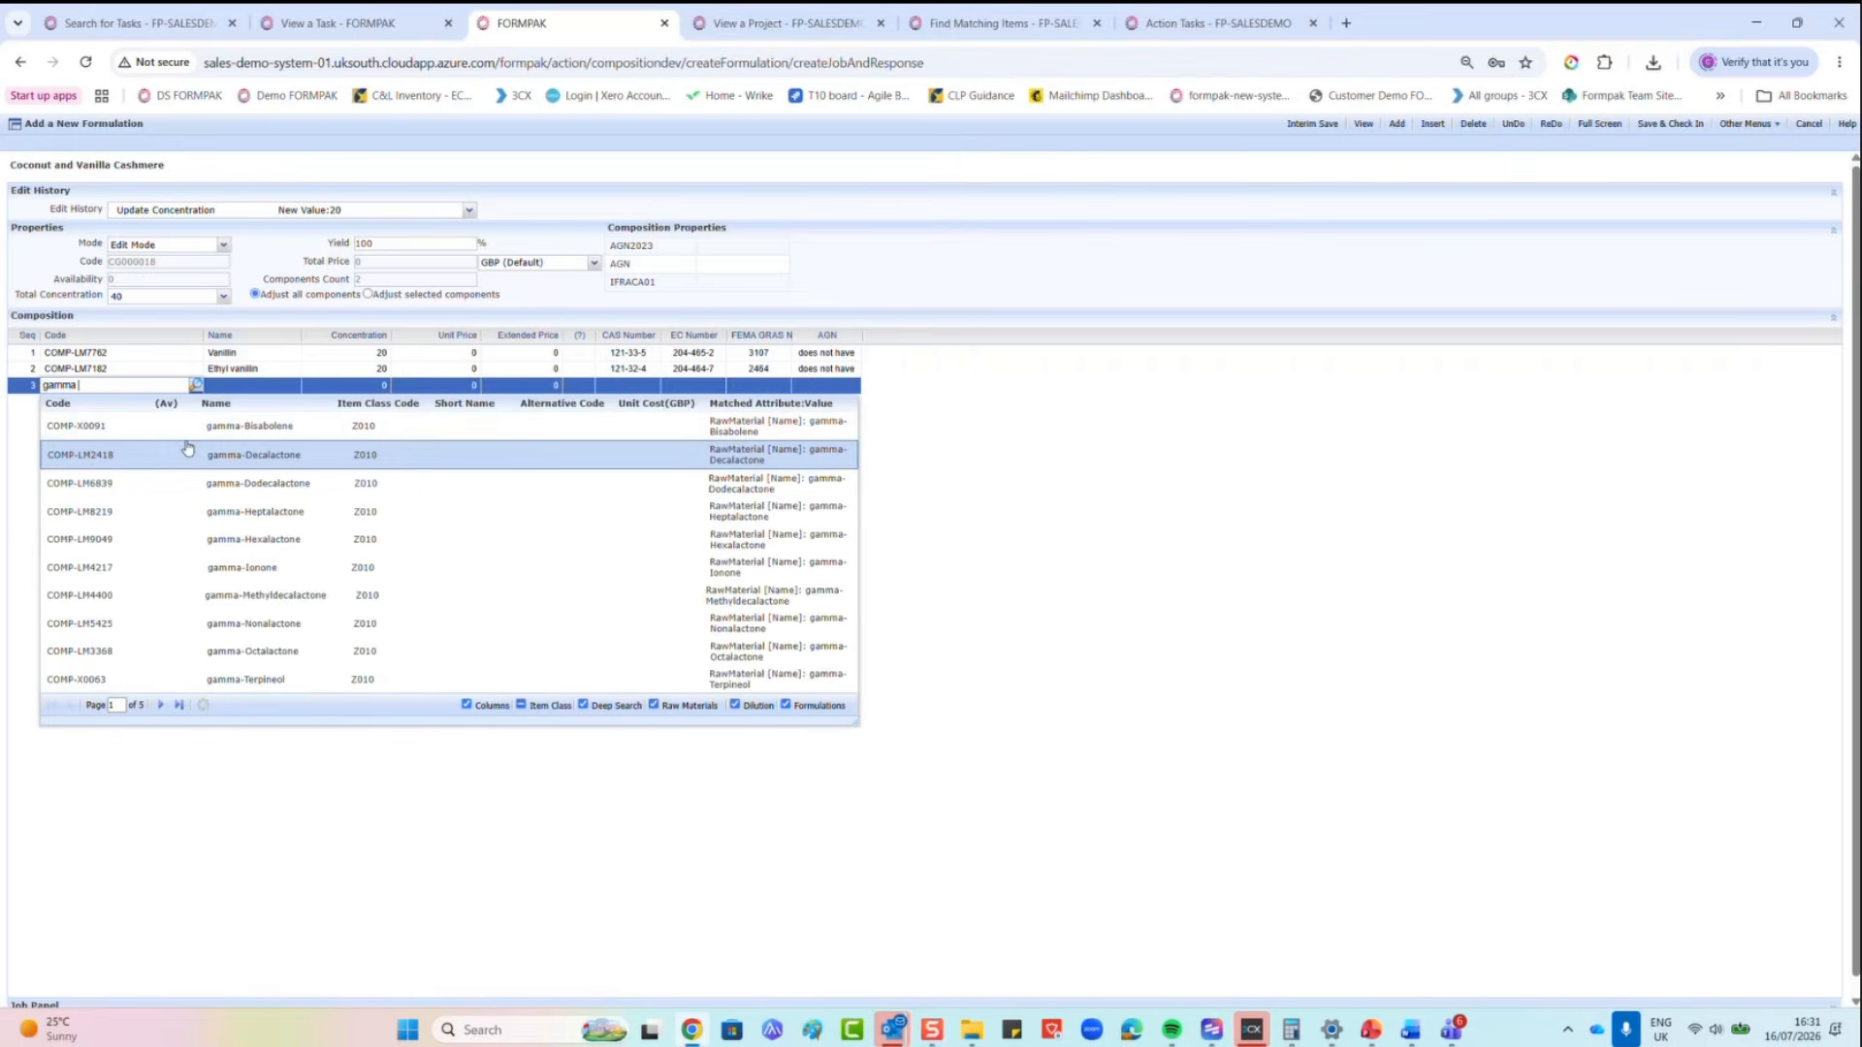
pyautogui.click(155, 625)
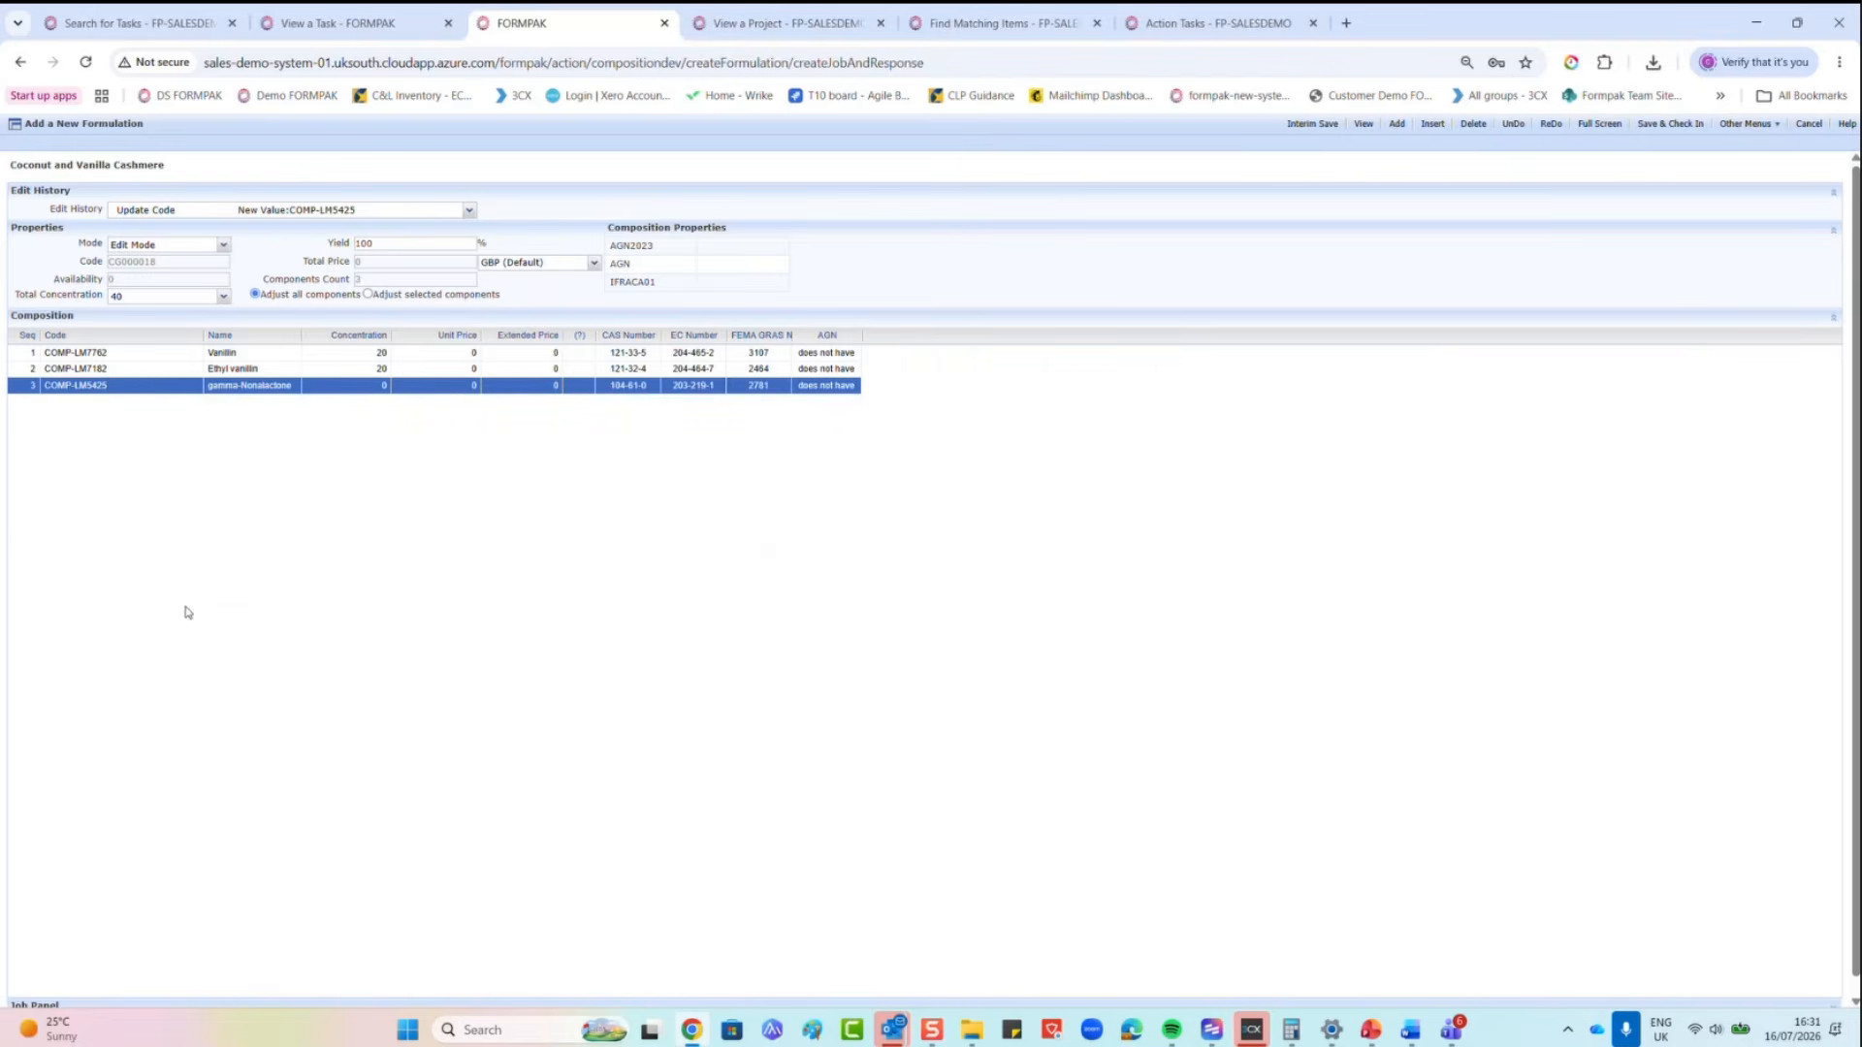
pyautogui.write('30')
pyautogui.press('Return')
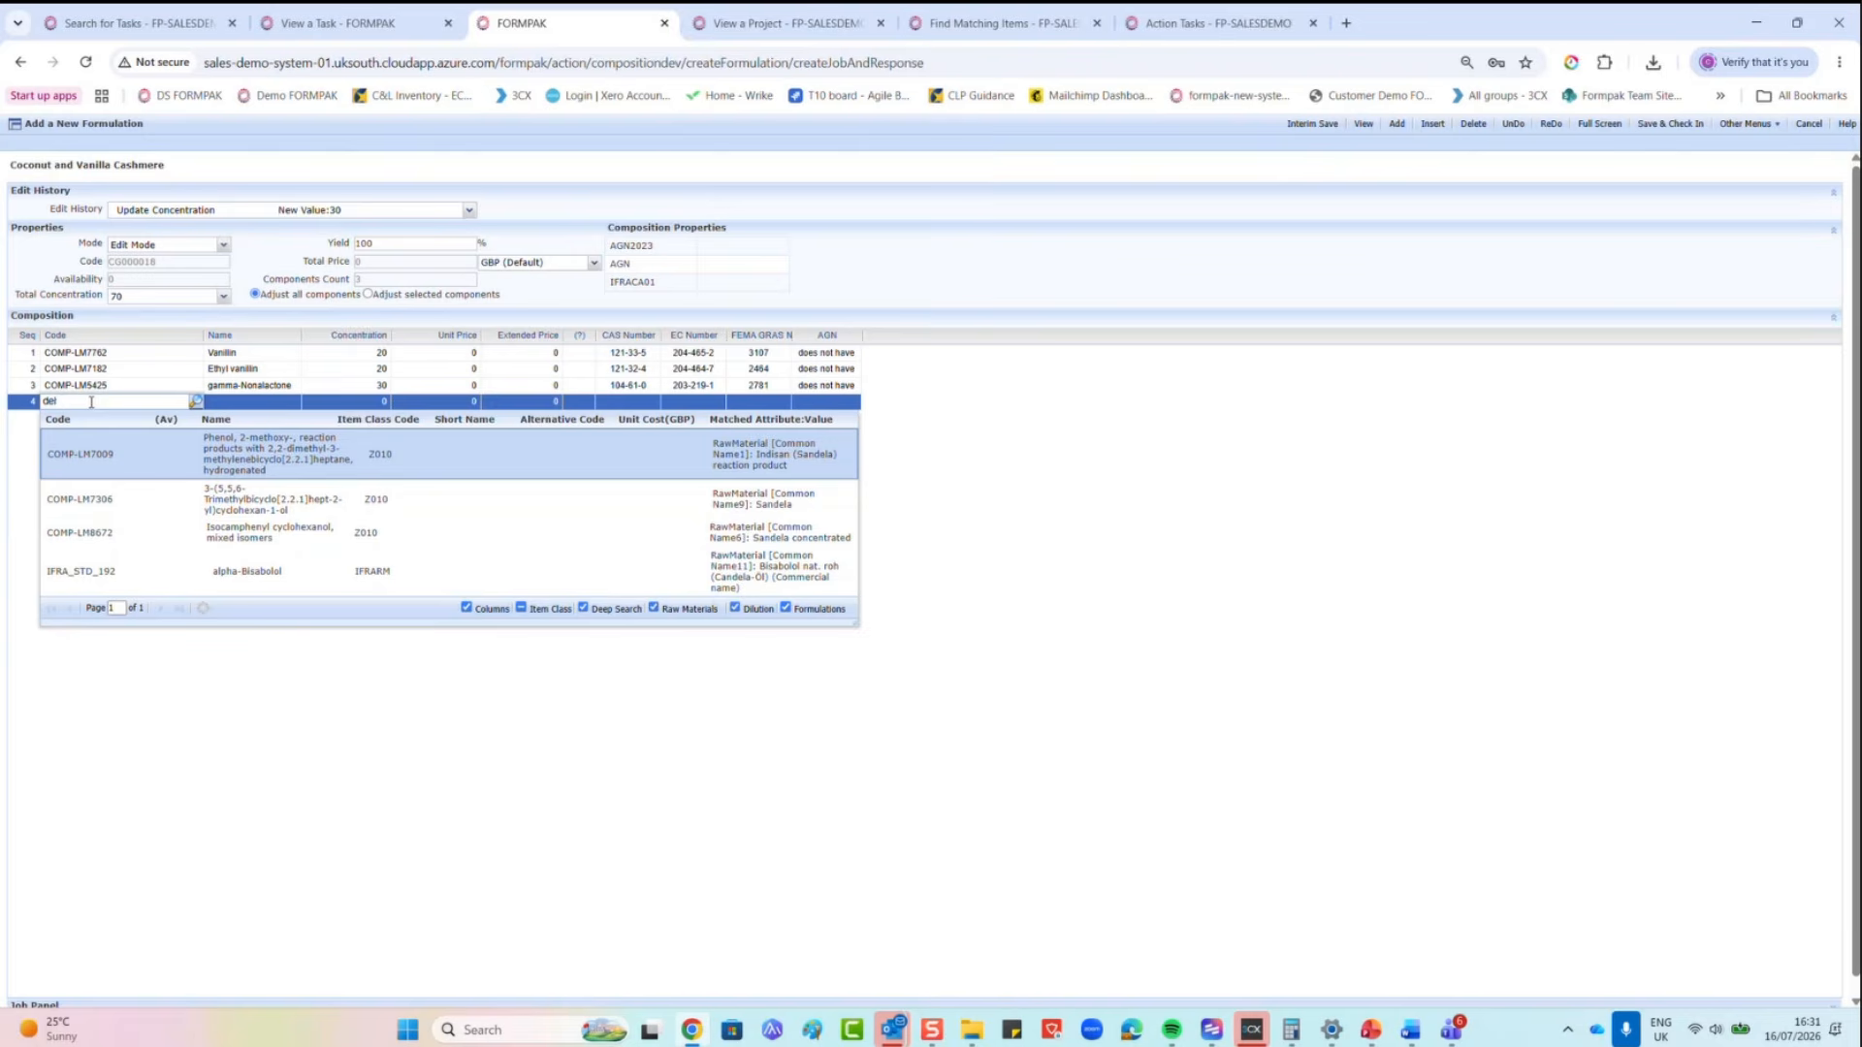
# Step: Add delta-Decalactone (COMP-LM9046) with a concentration of 30 and delete the empty fifth component row
pyautogui.write('lta')
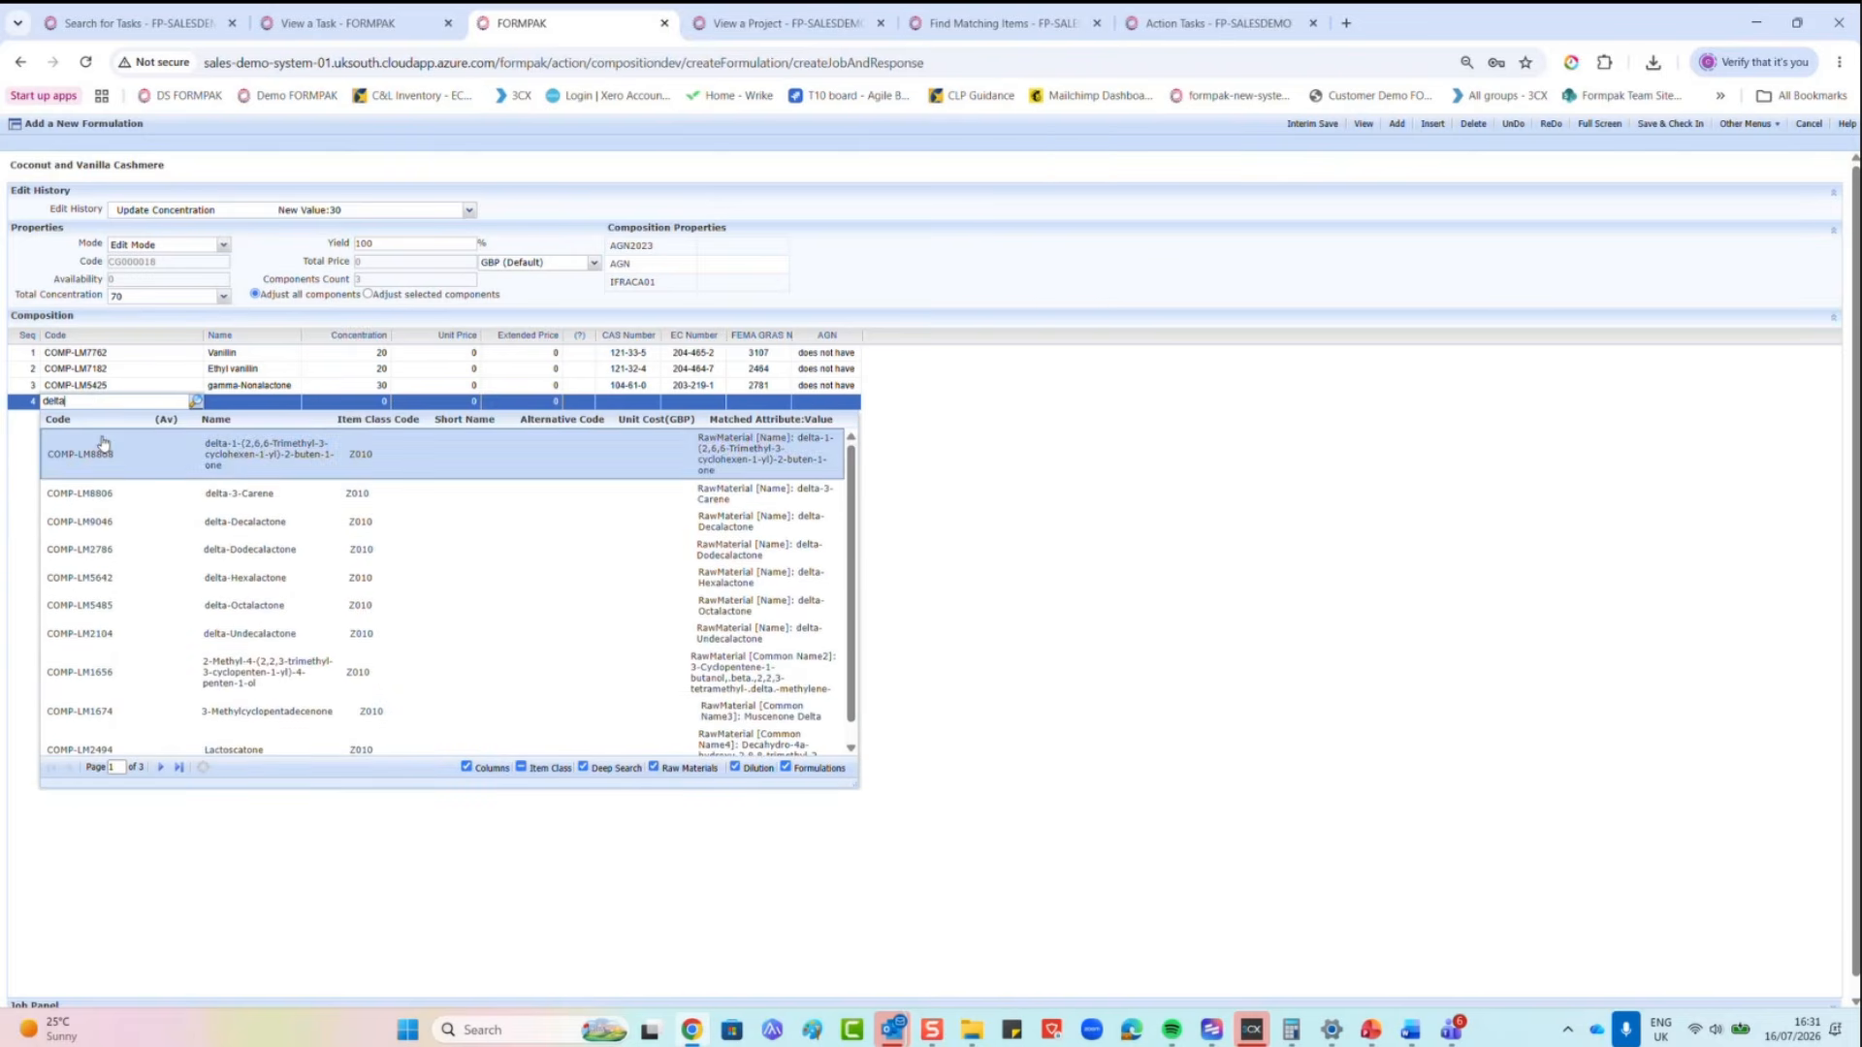
pyautogui.click(102, 524)
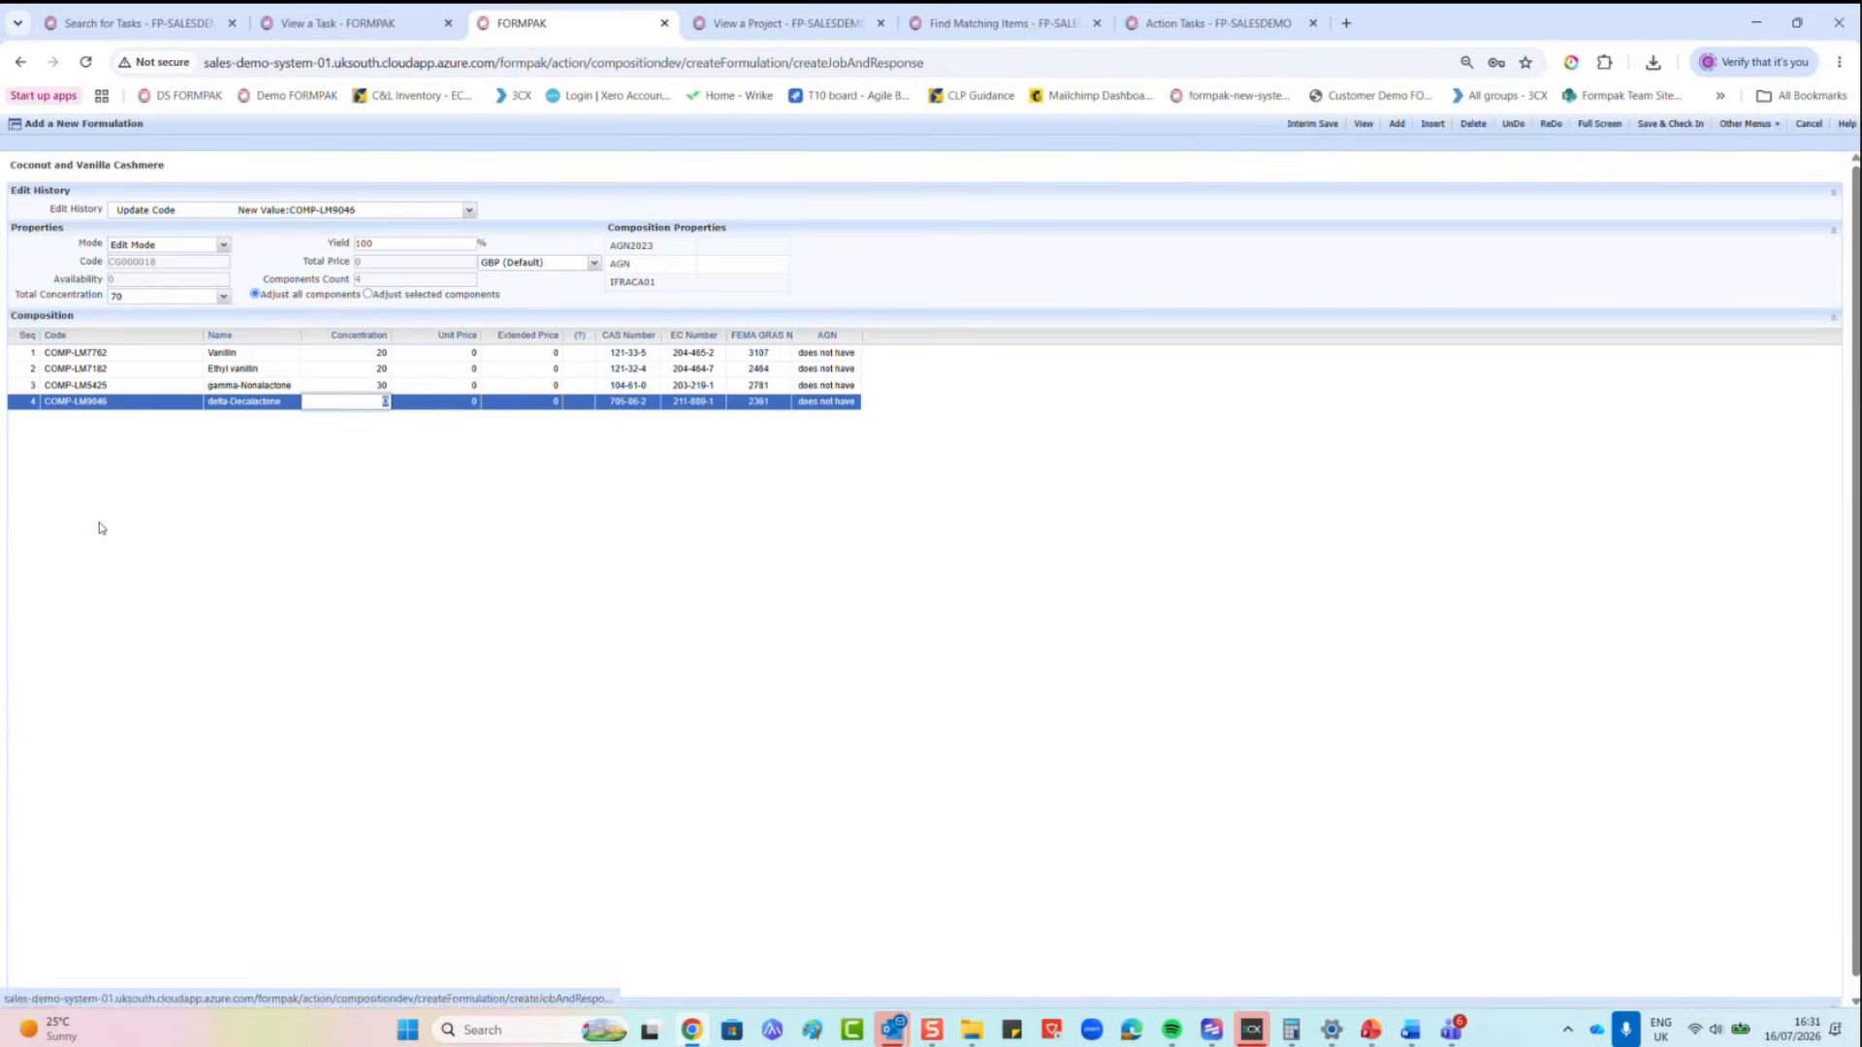
pyautogui.press('Return')
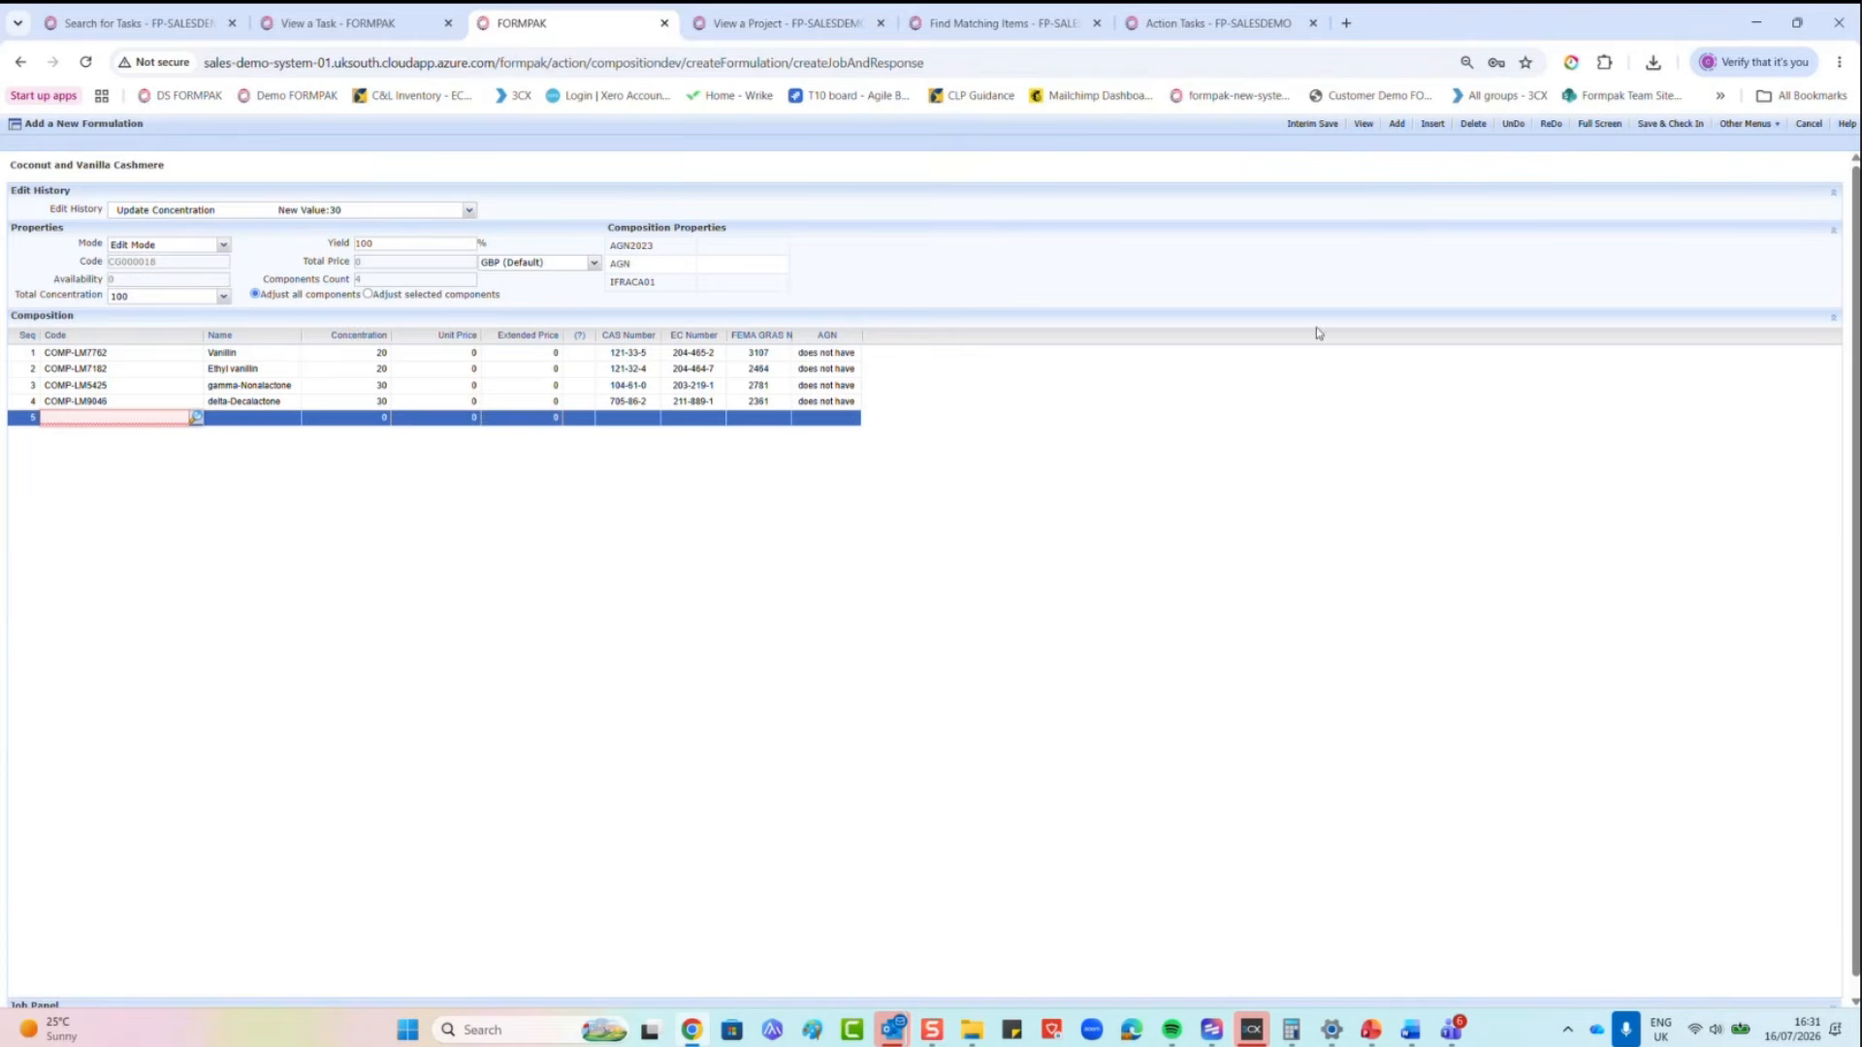
pyautogui.click(1472, 125)
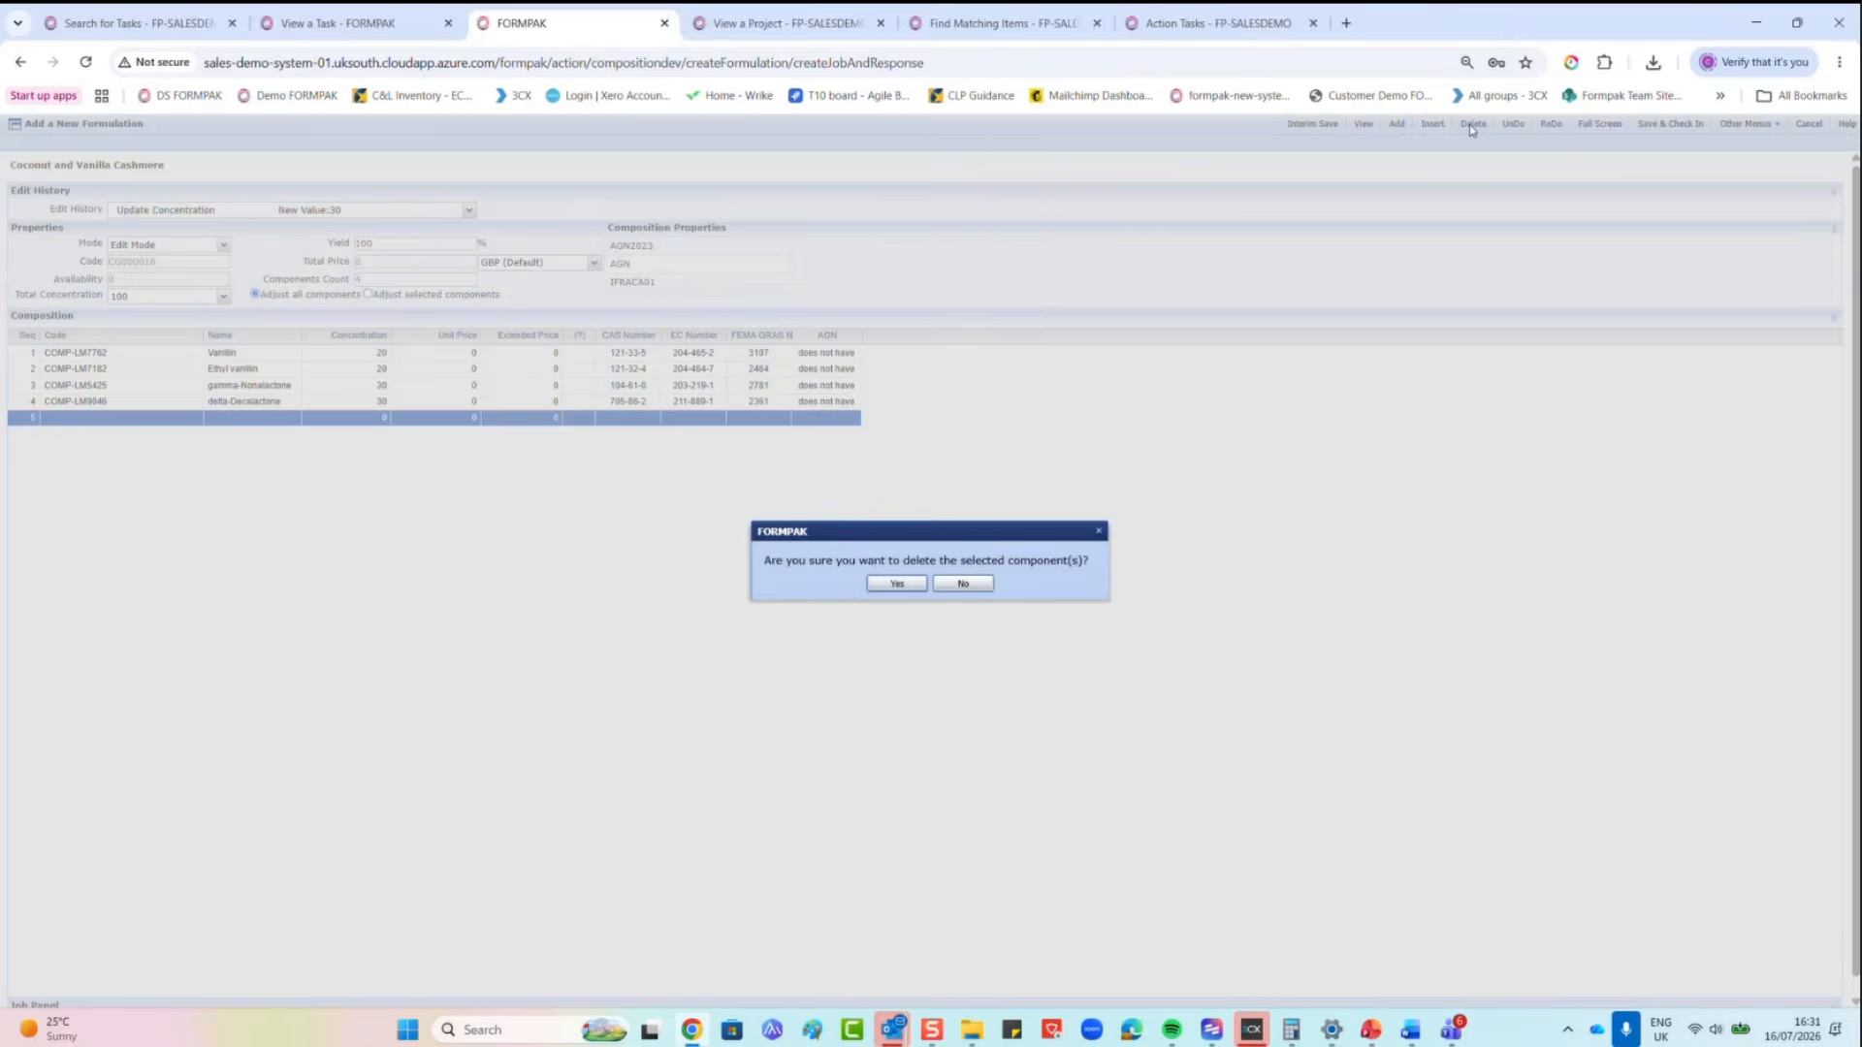
pyautogui.click(912, 587)
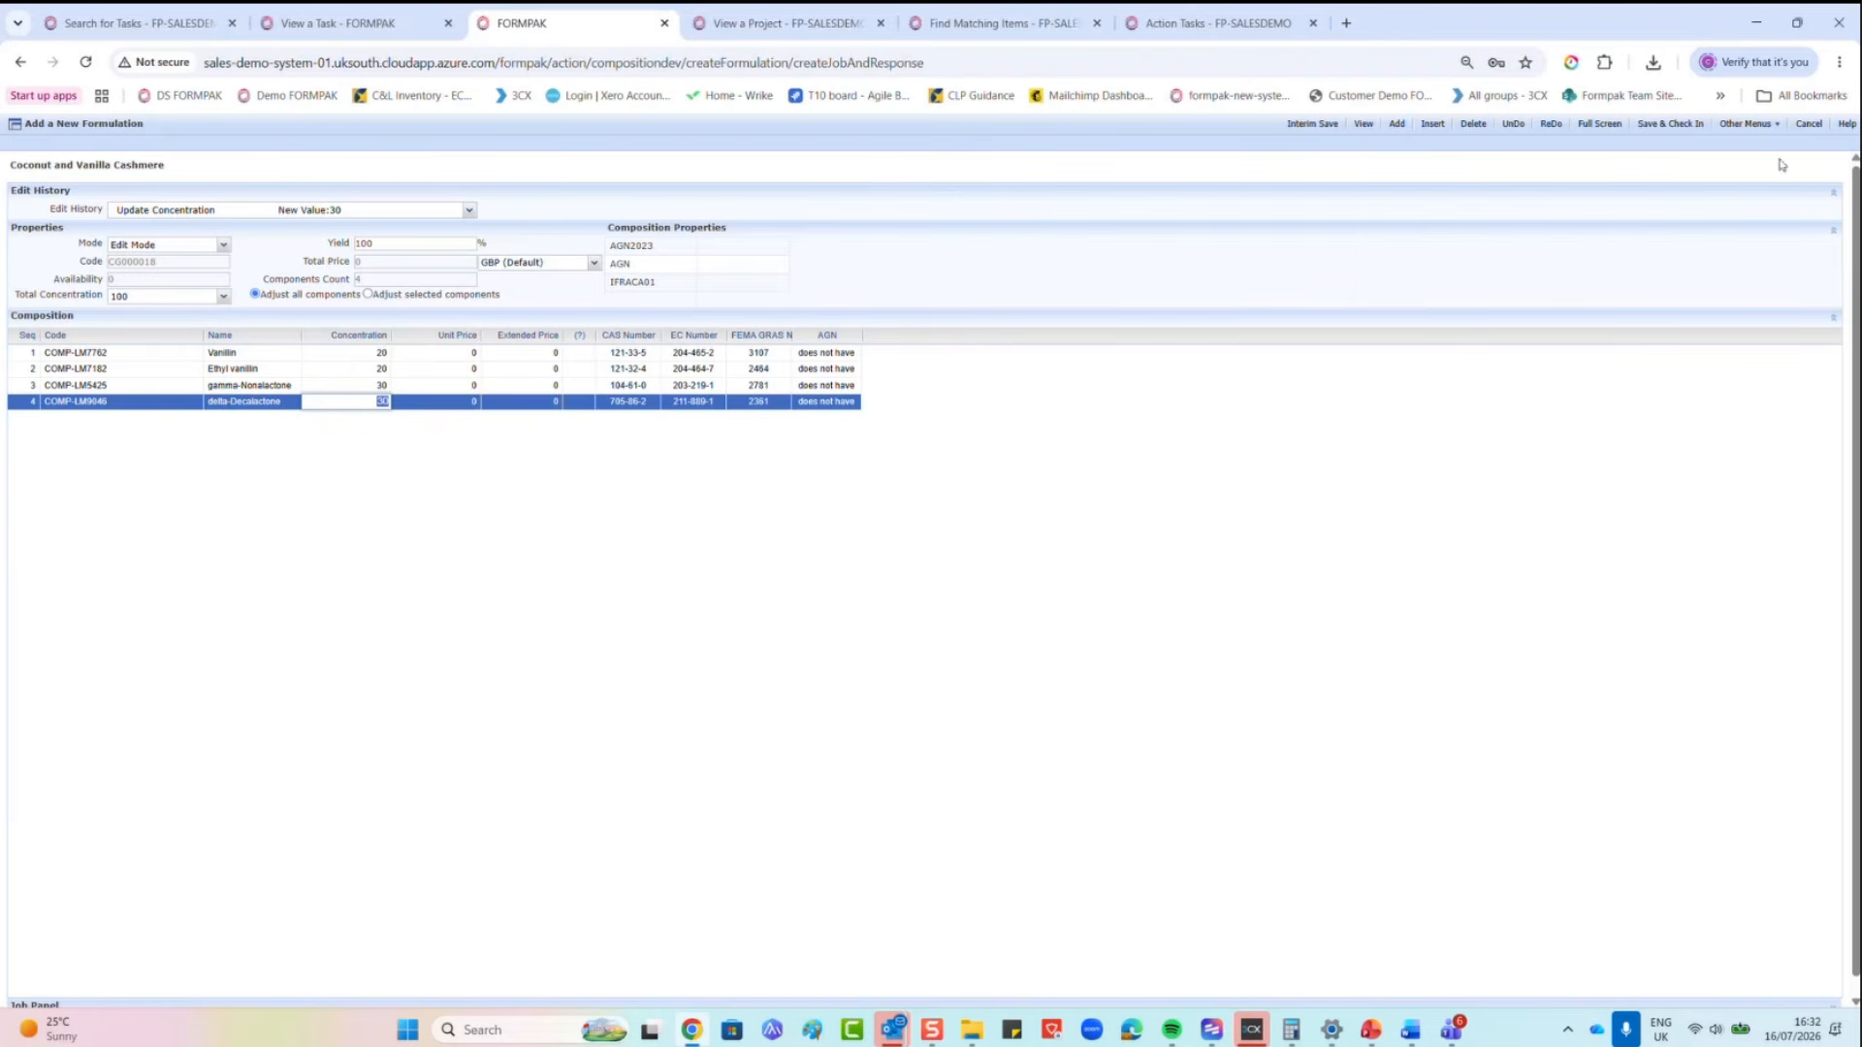
# Step: Review the available columns in the composition's Customise Screen settings and save the current format as the default
pyautogui.click(1746, 124)
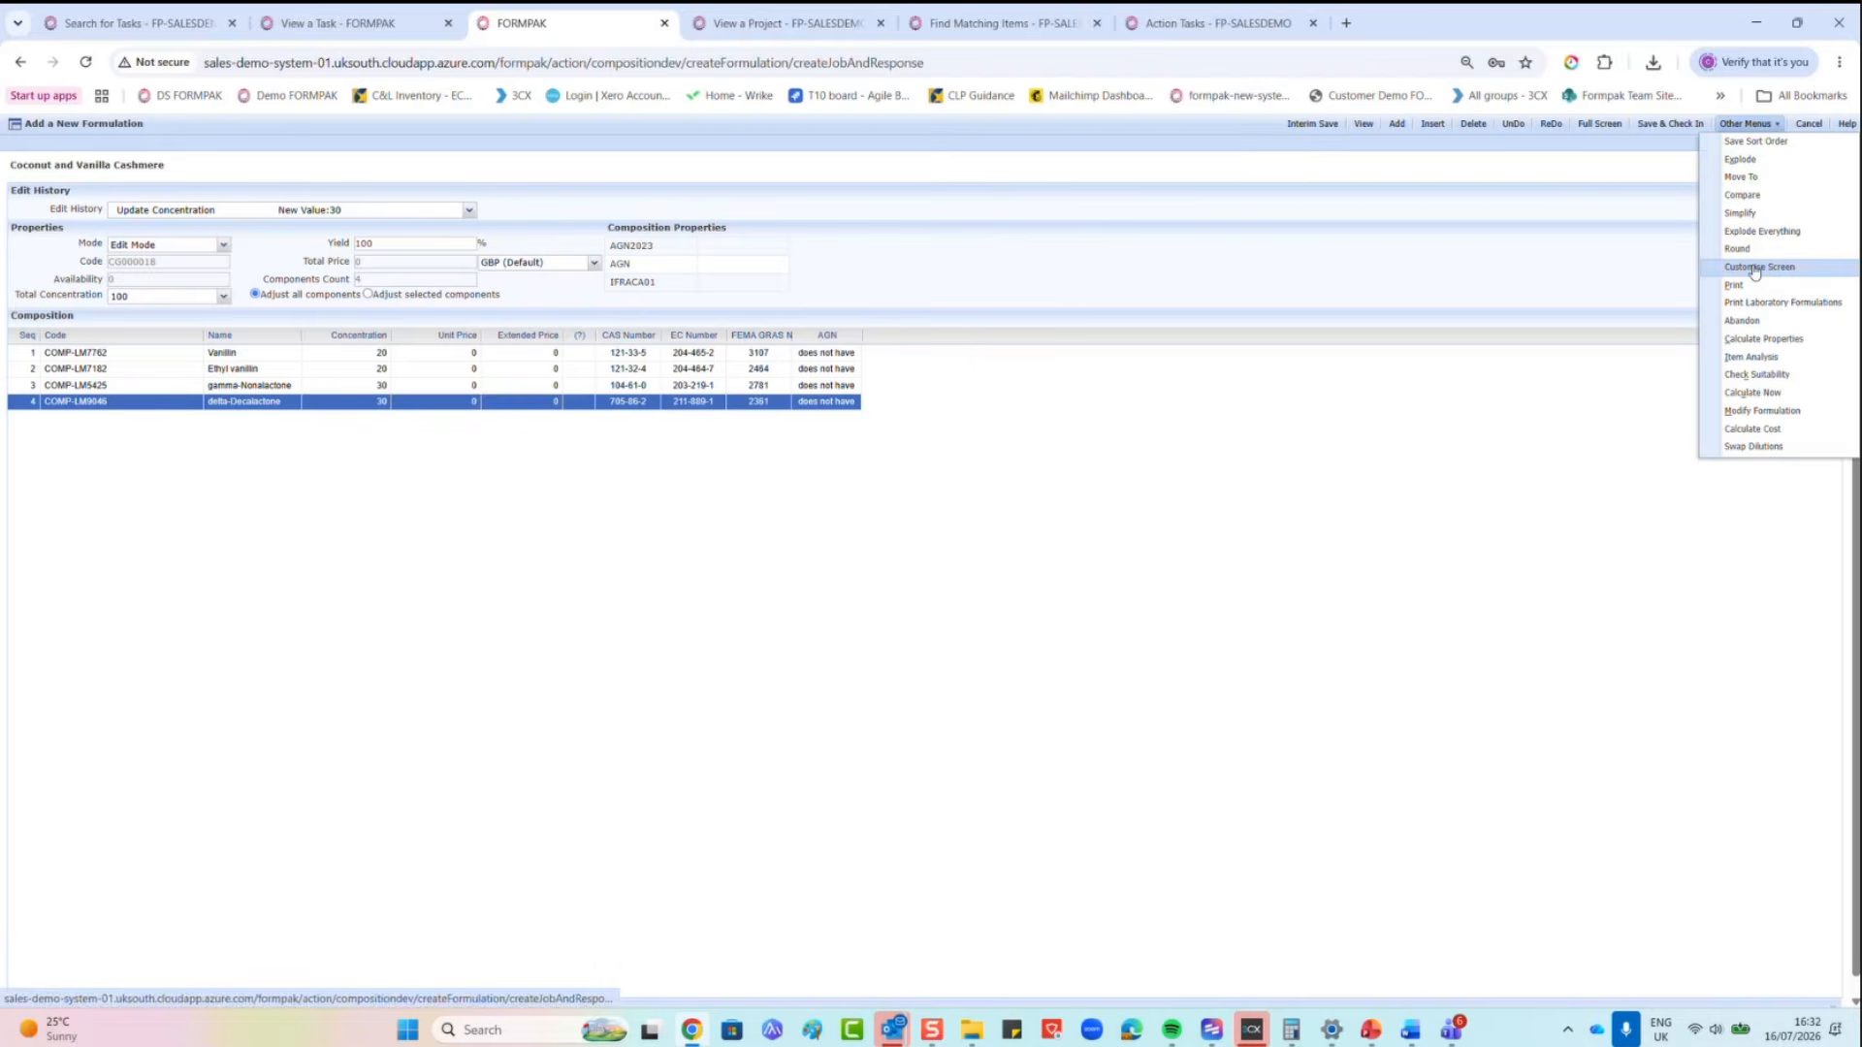
pyautogui.click(1751, 268)
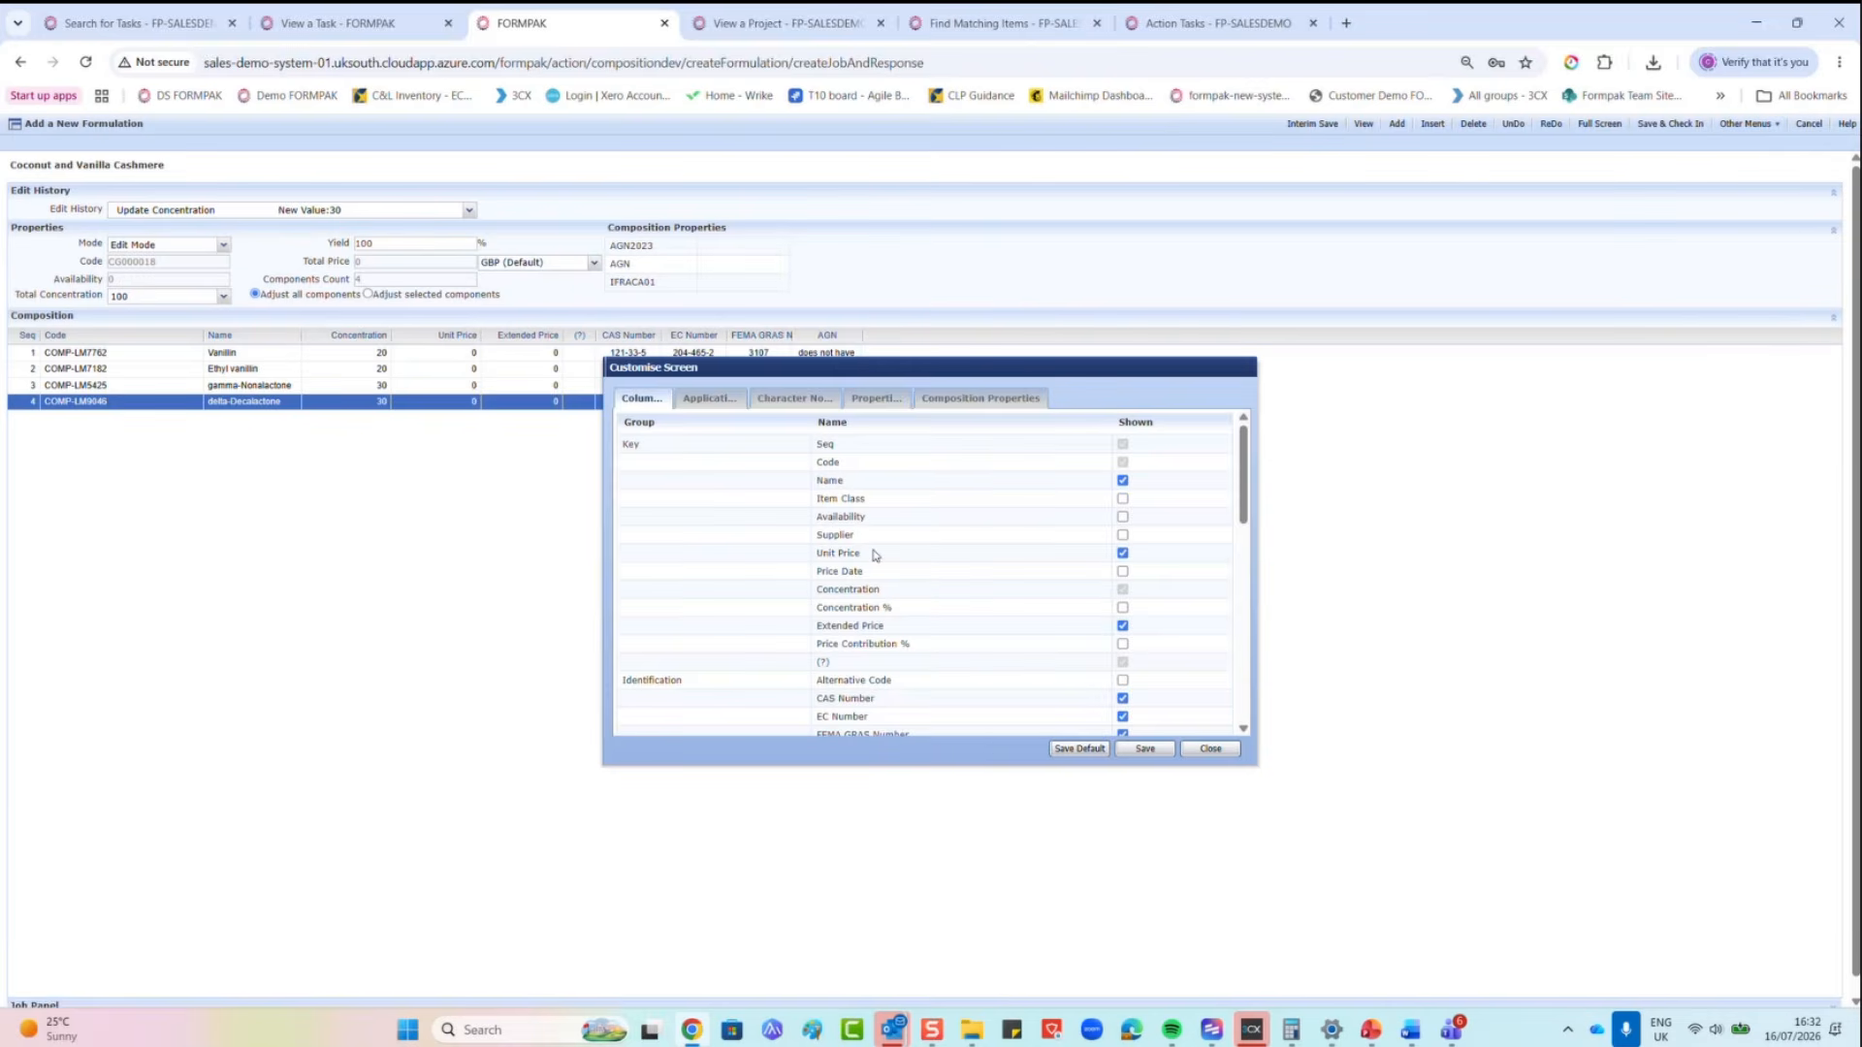
pyautogui.scroll(-1, 882, 560)
pyautogui.scroll(-1, 883, 560)
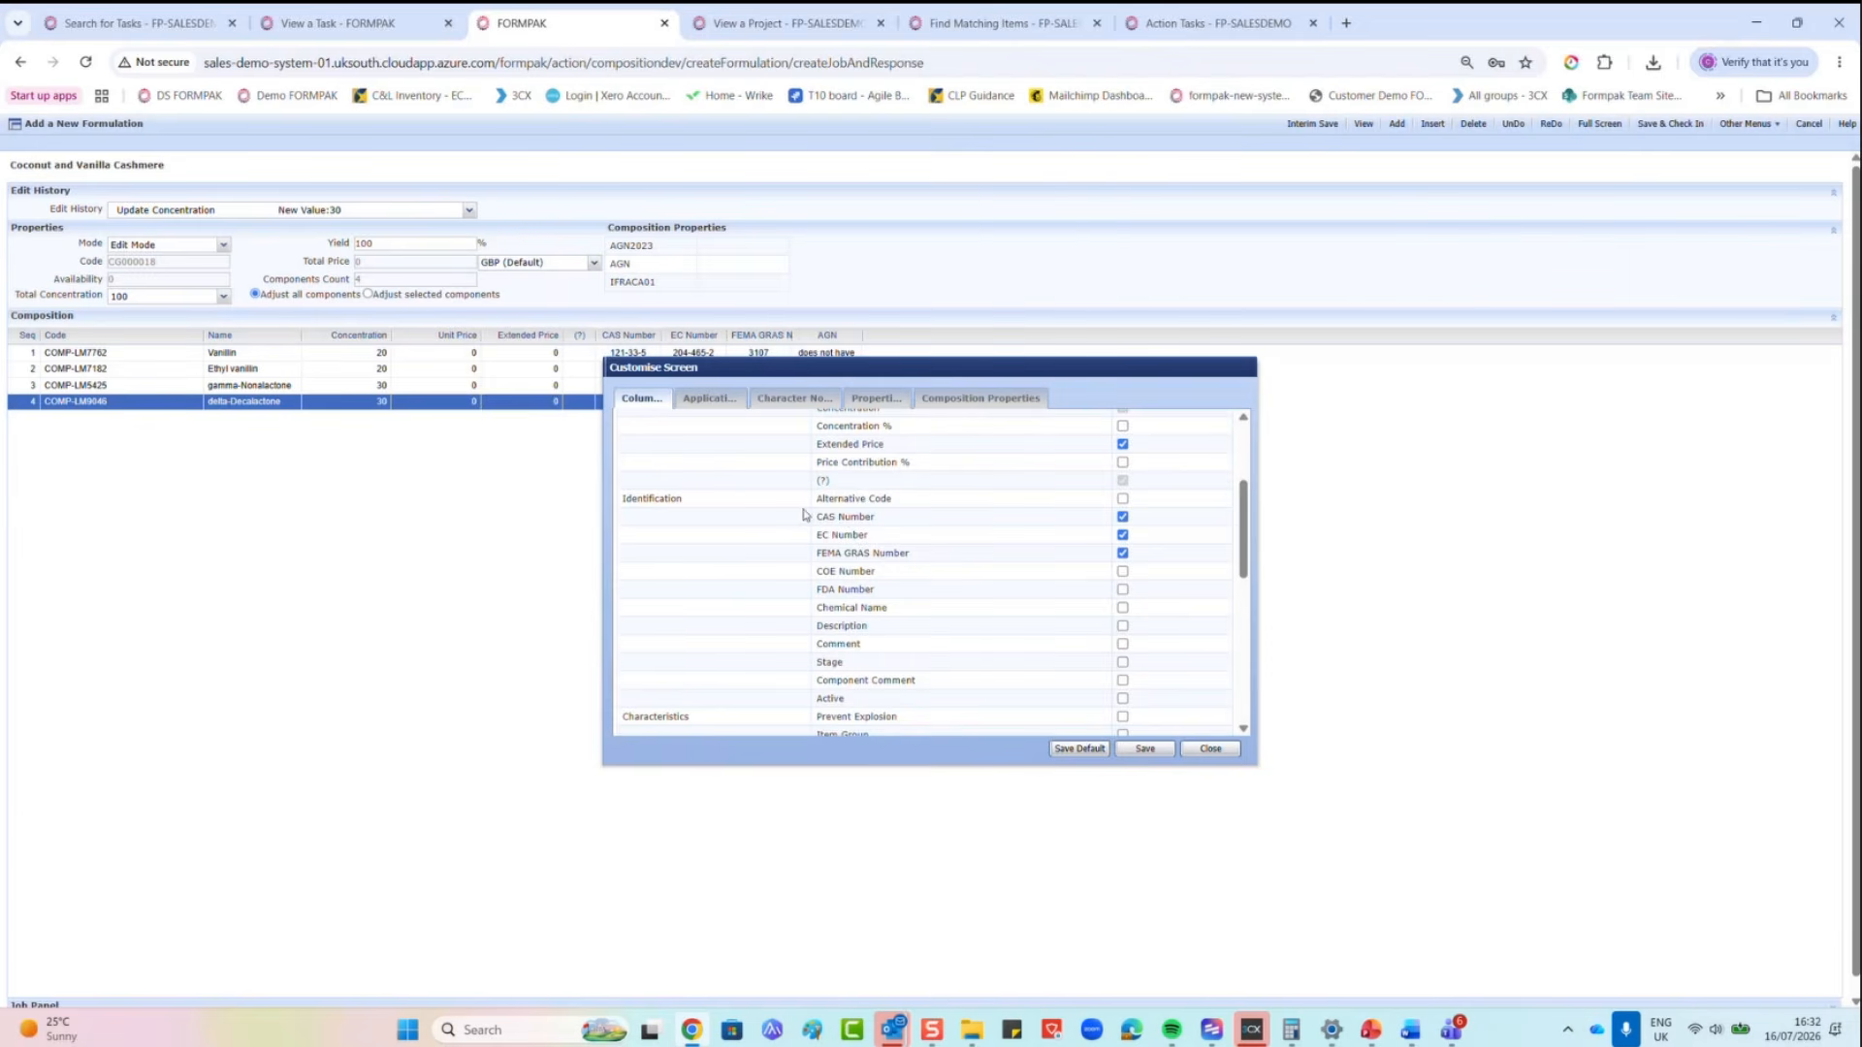
pyautogui.scroll(-2, 868, 603)
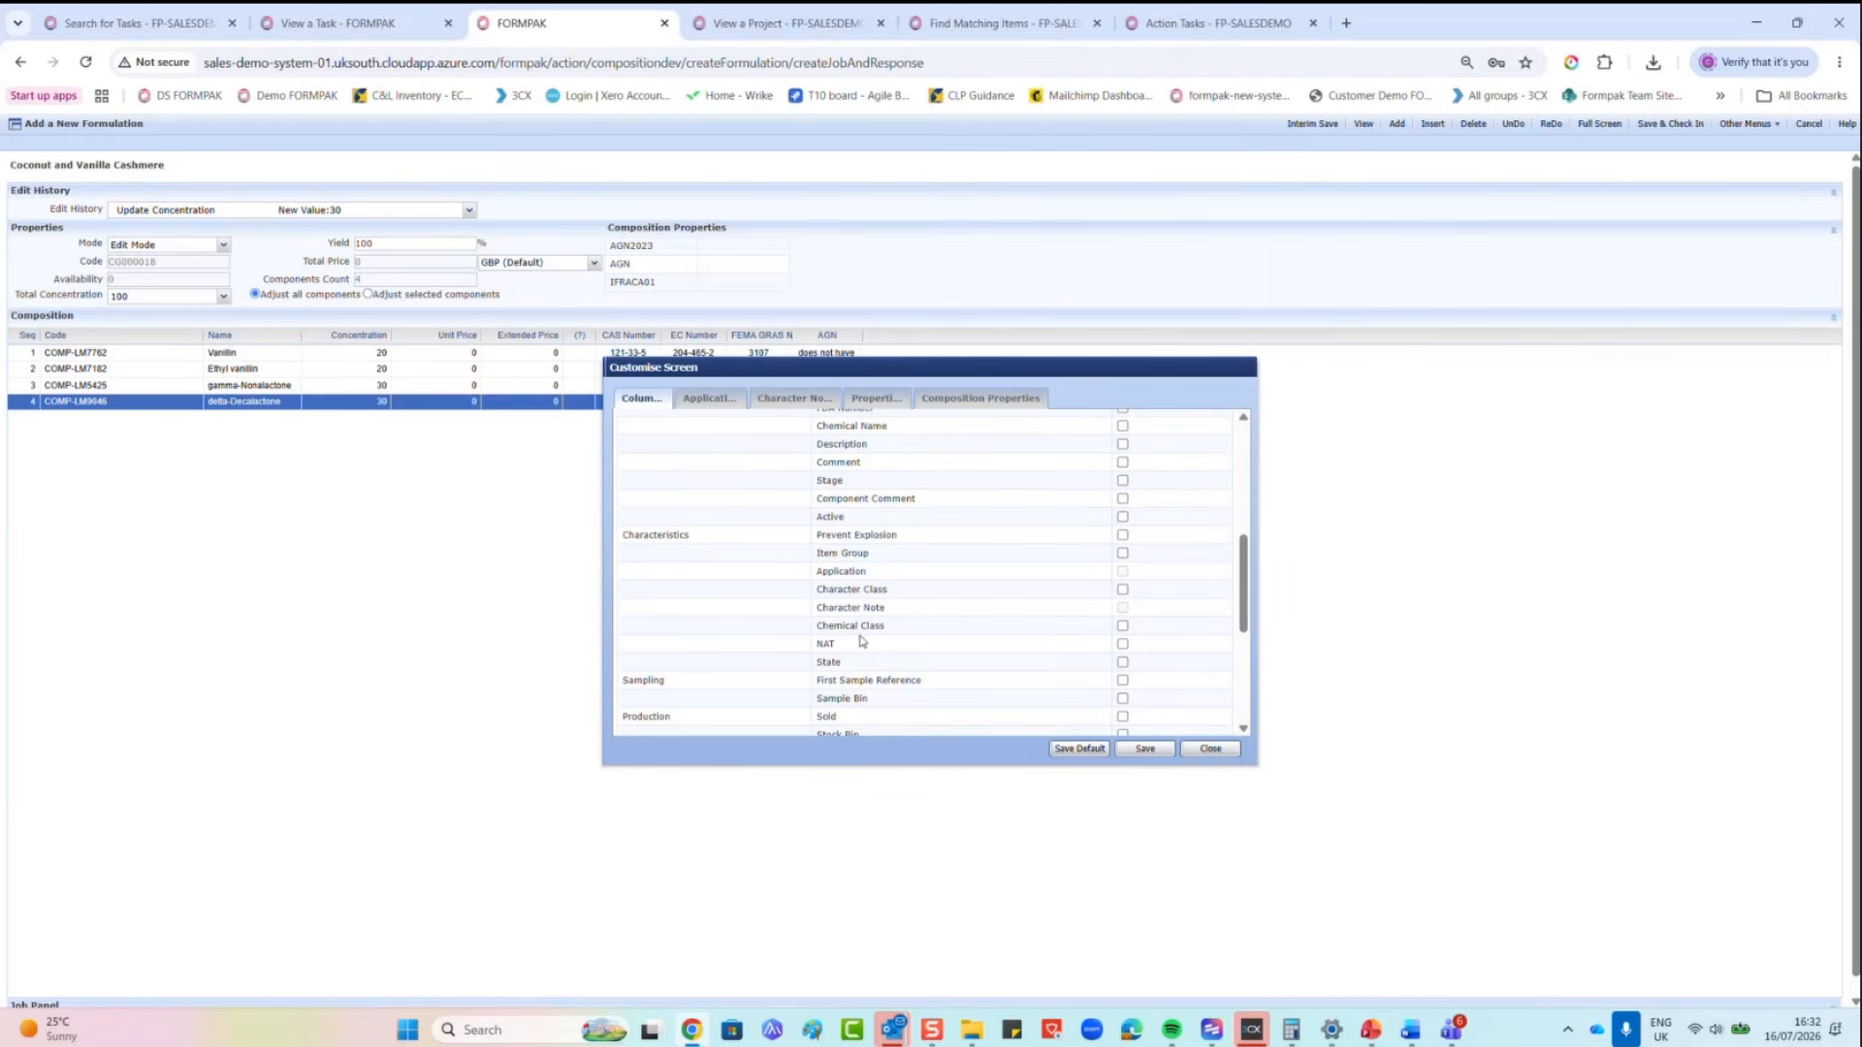
pyautogui.scroll(-1, 861, 640)
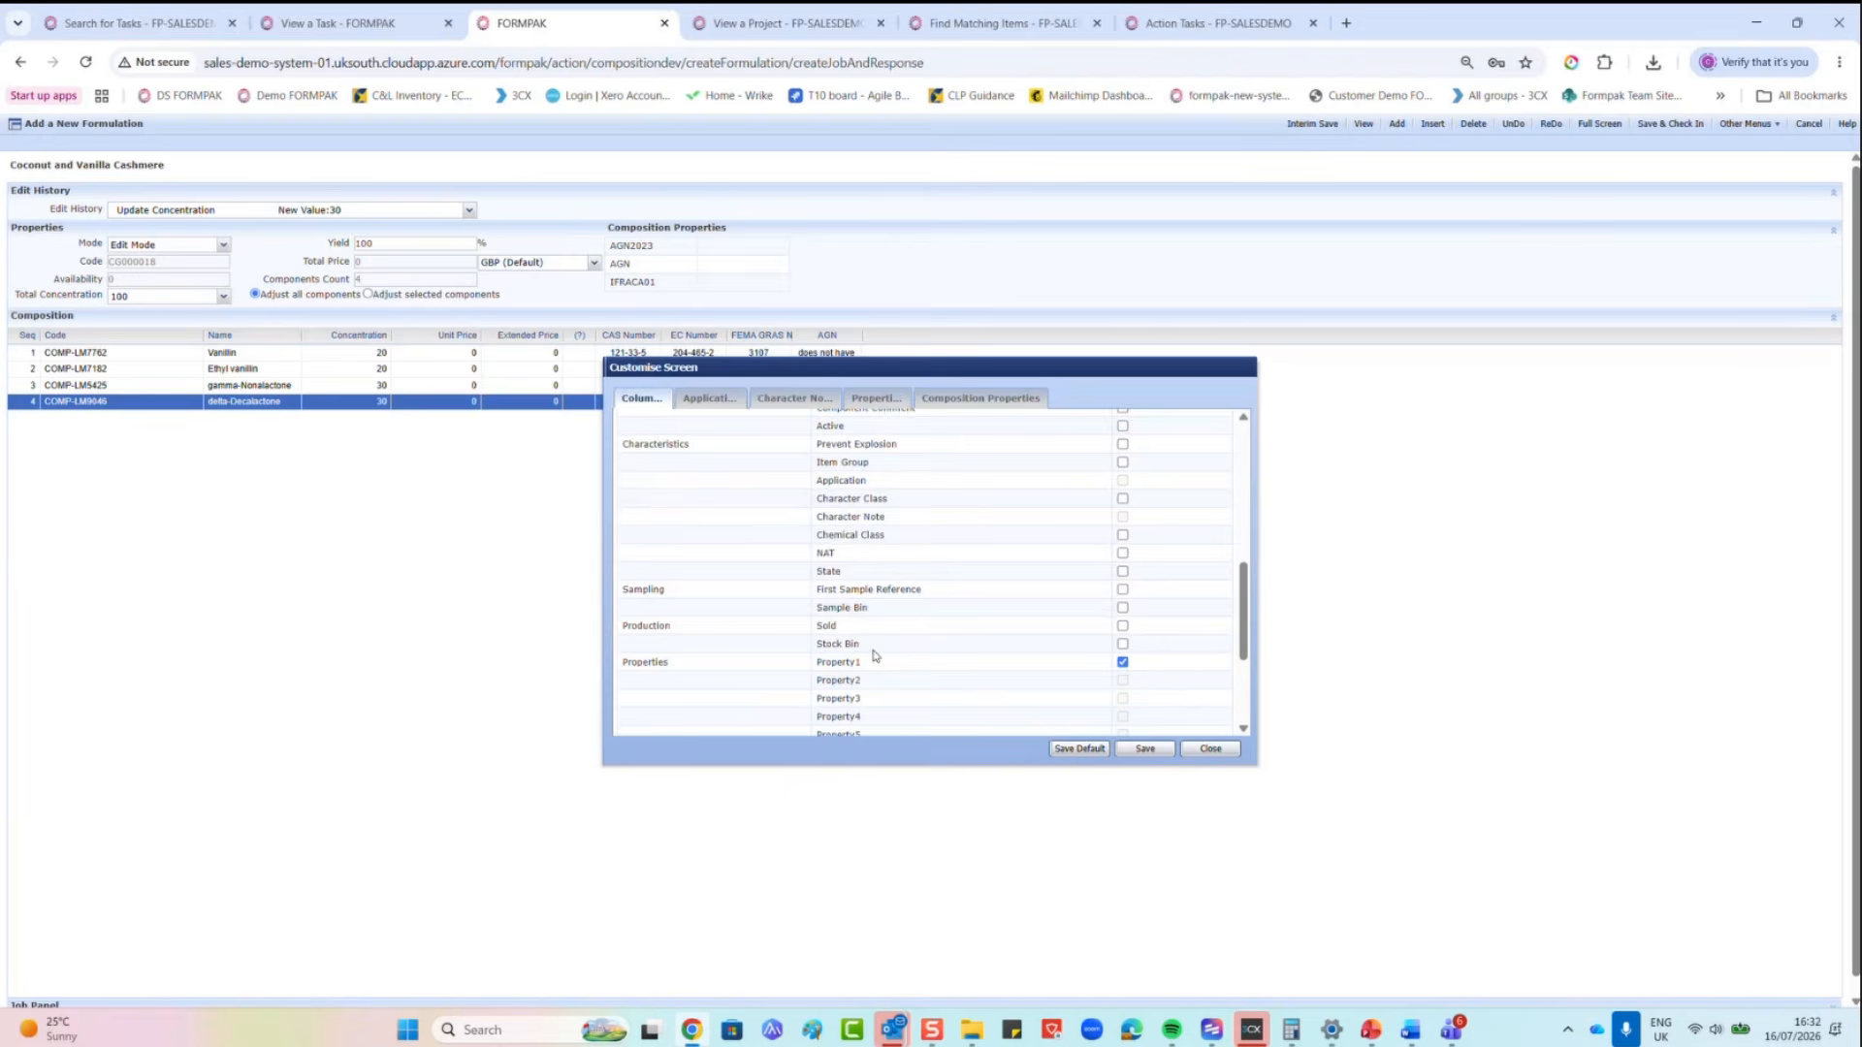
pyautogui.scroll(-1, 868, 650)
pyautogui.scroll(2, 873, 655)
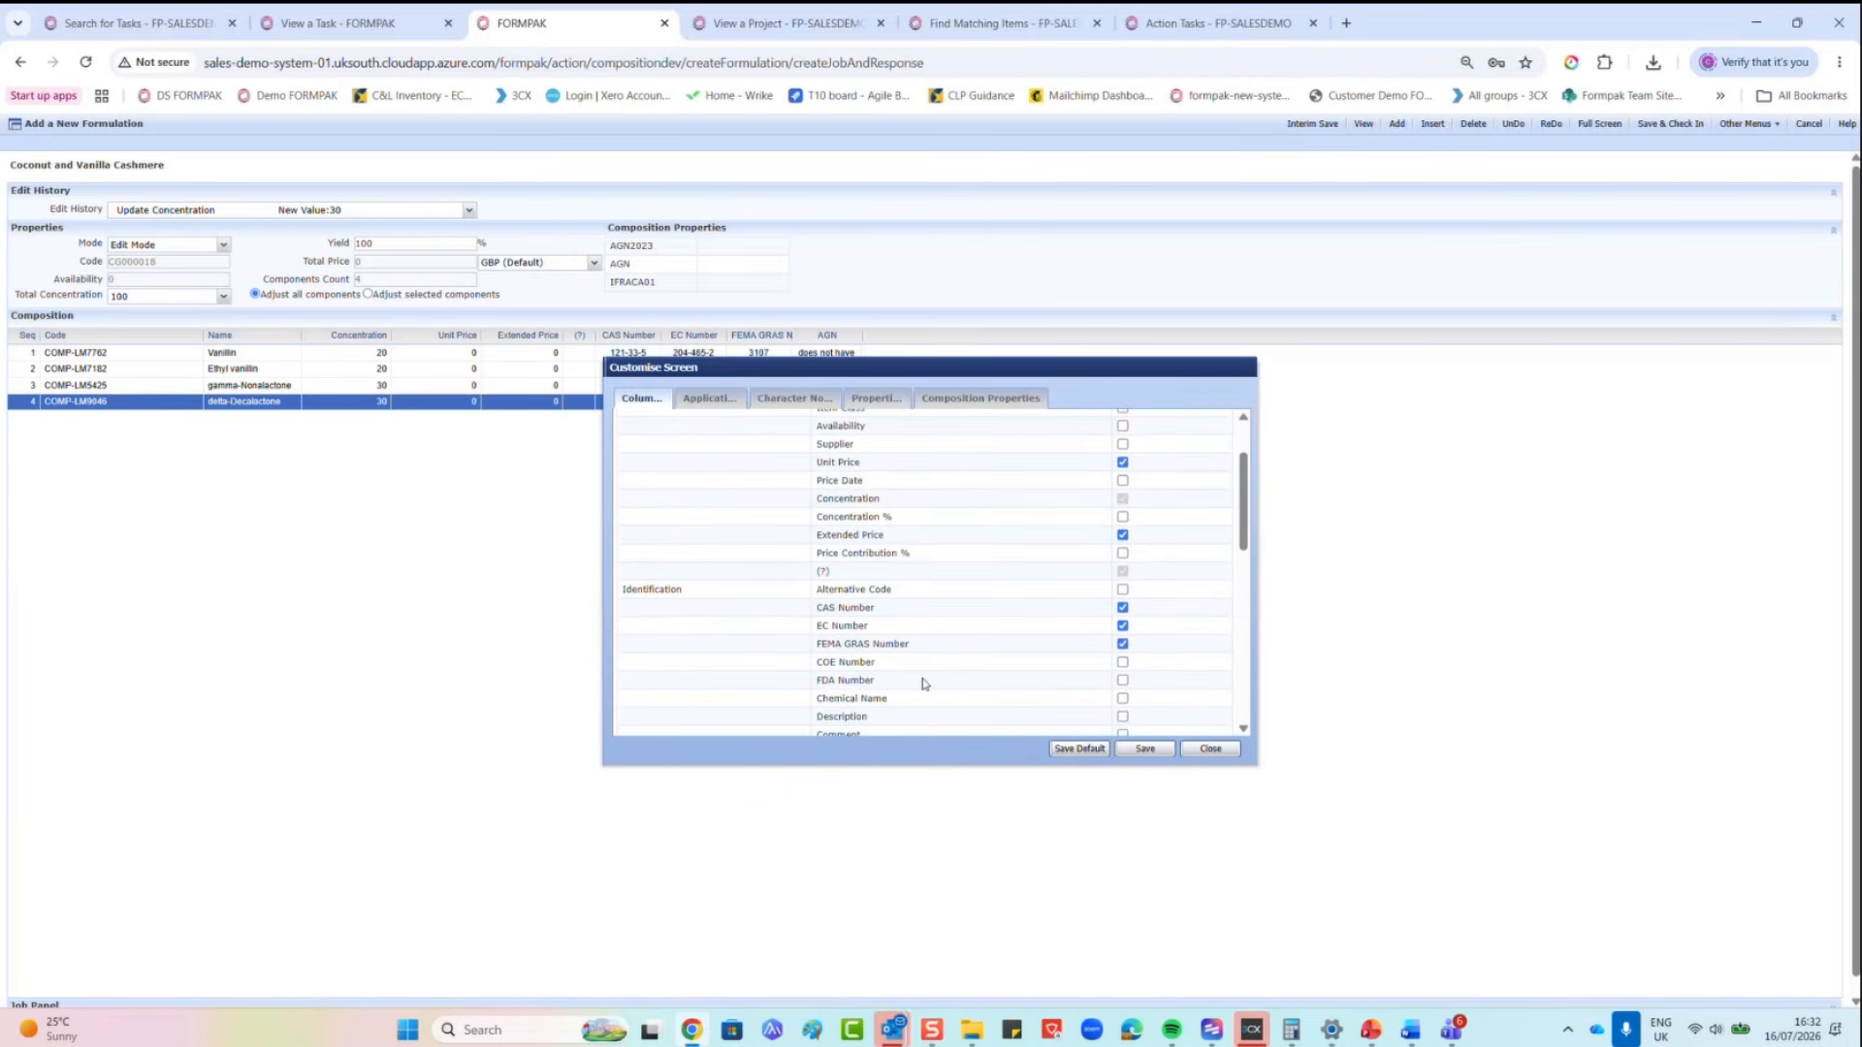
pyautogui.click(1062, 752)
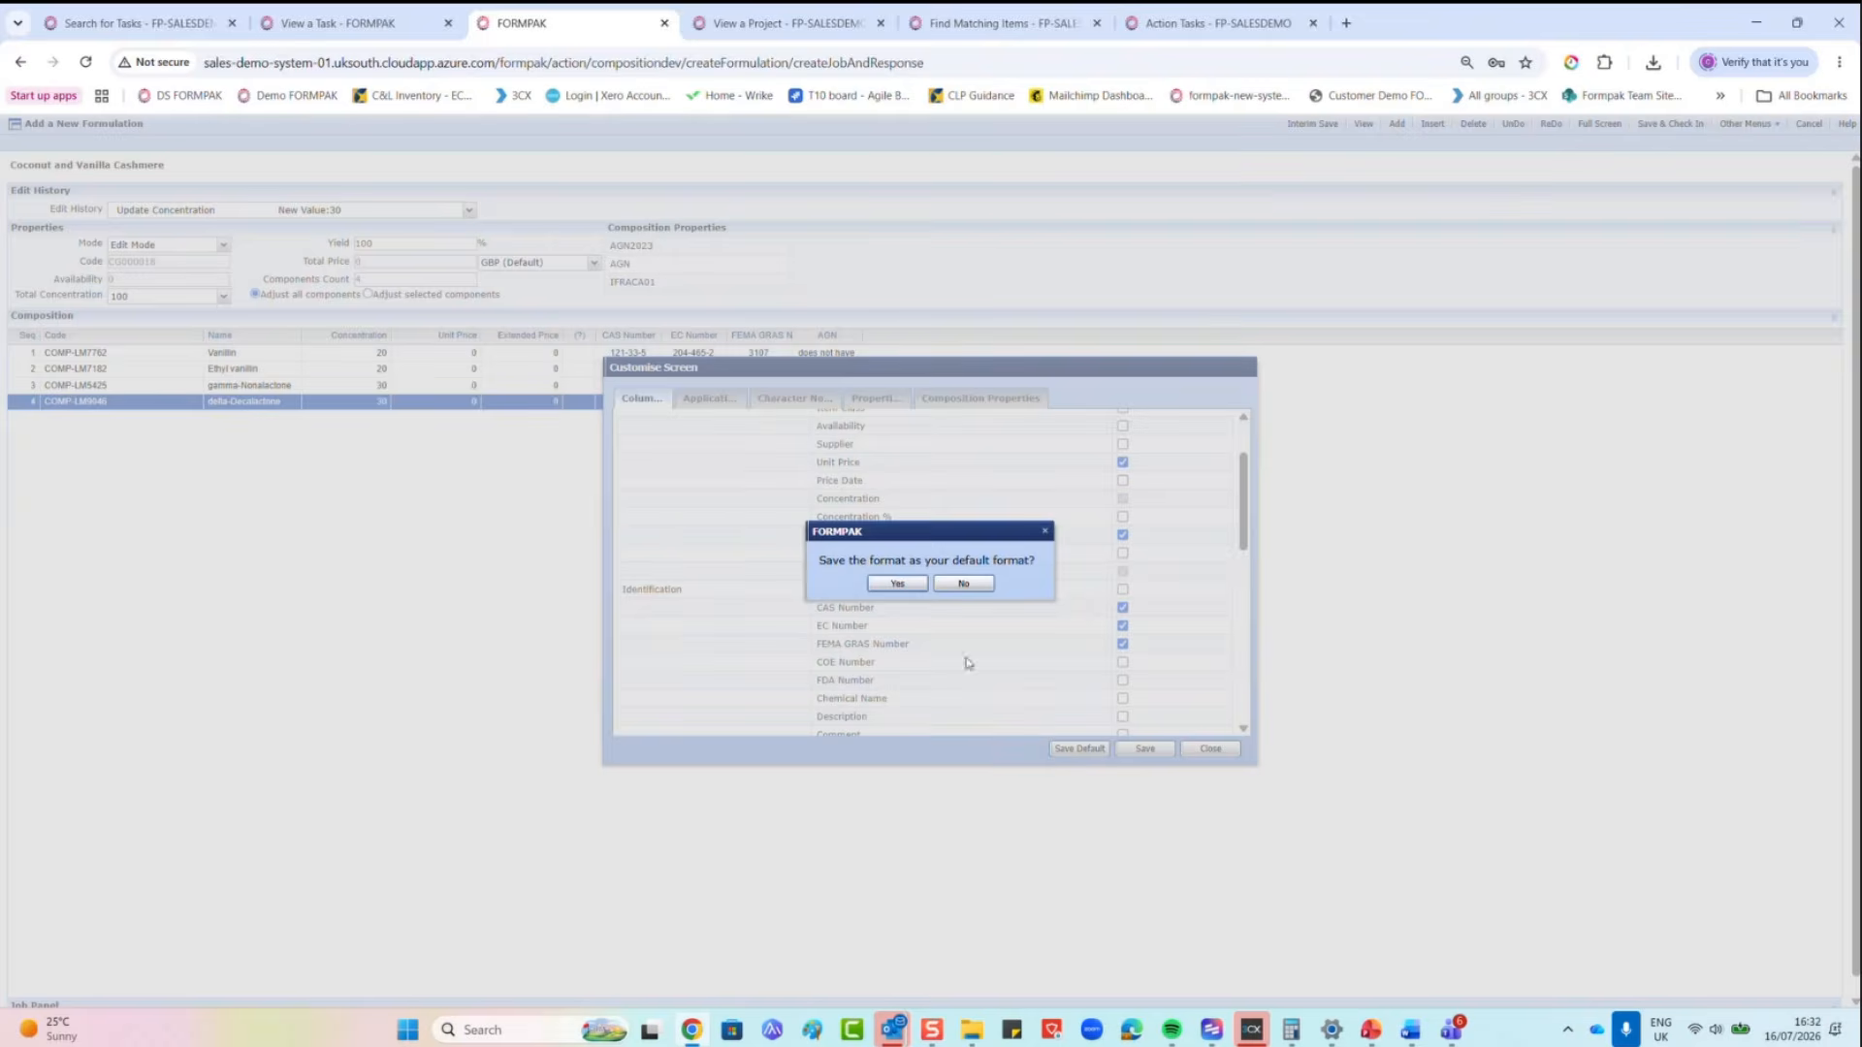
pyautogui.click(897, 585)
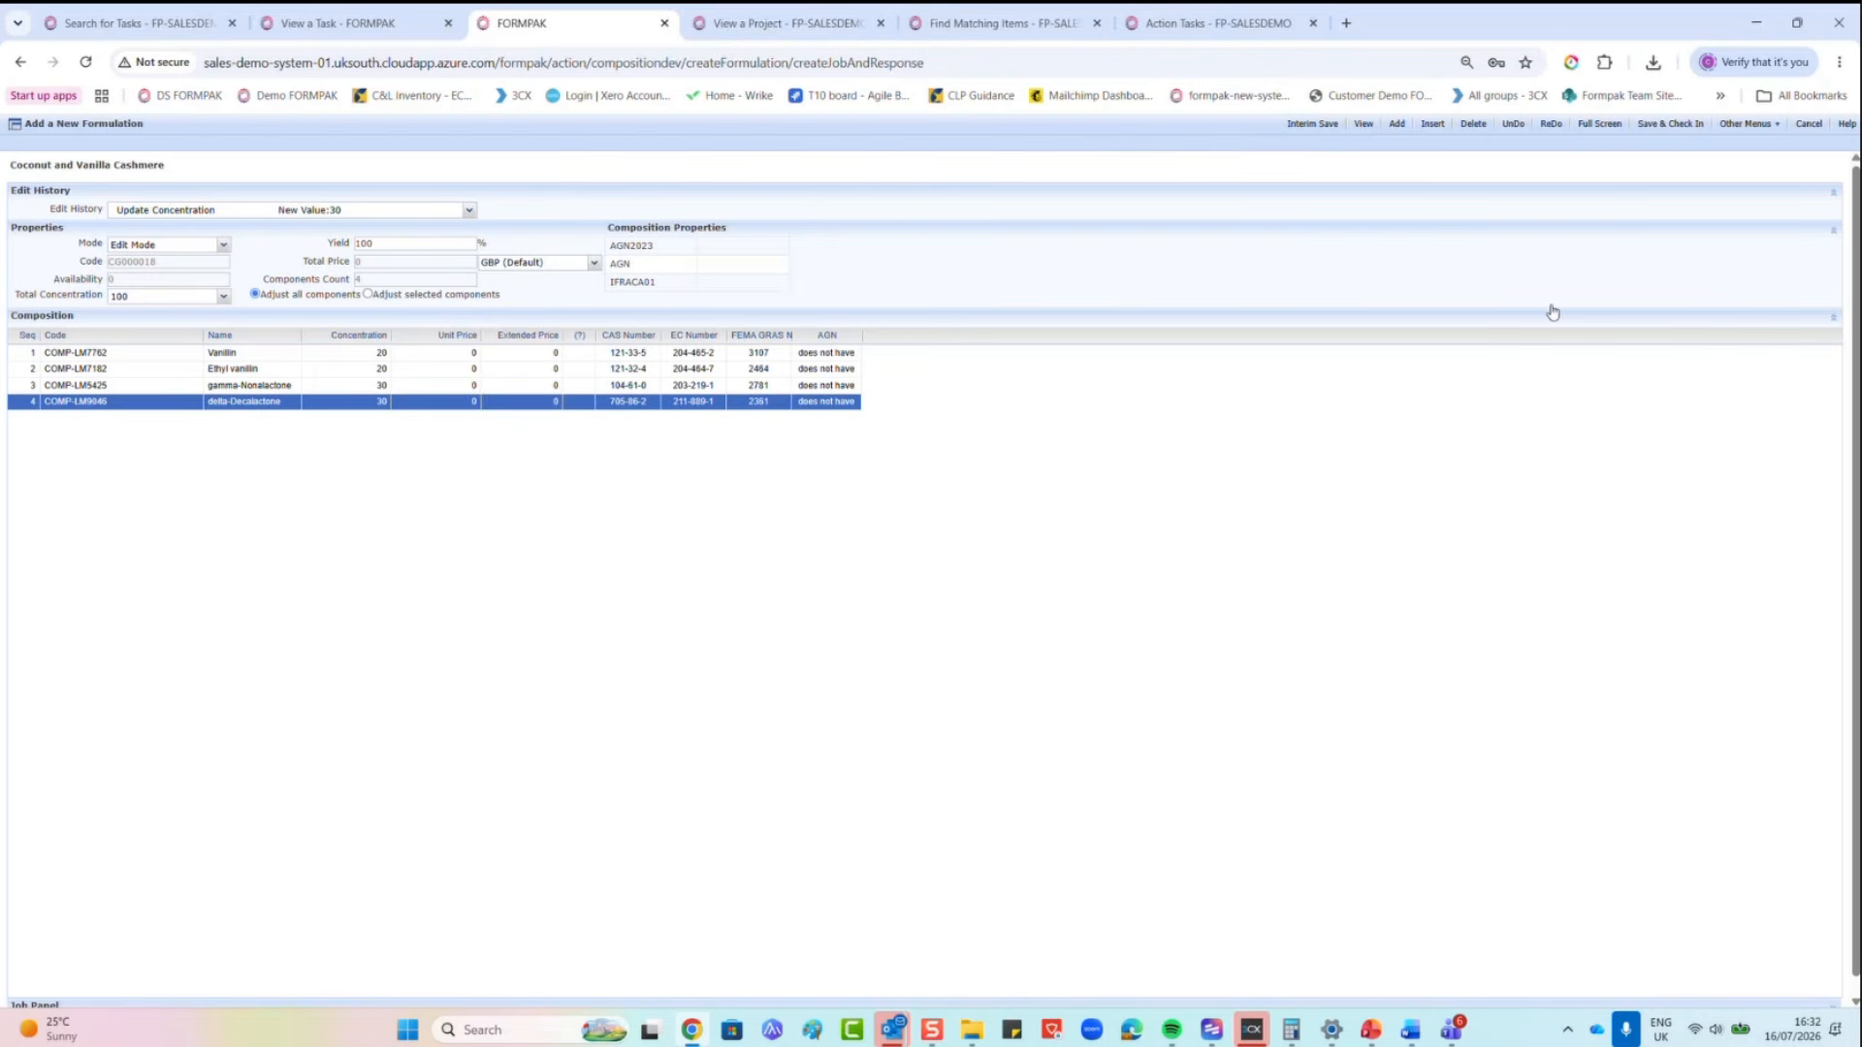
# Step: Save and check in the Coconut and Vanilla Cashmere composition, and close its page
pyautogui.click(1661, 129)
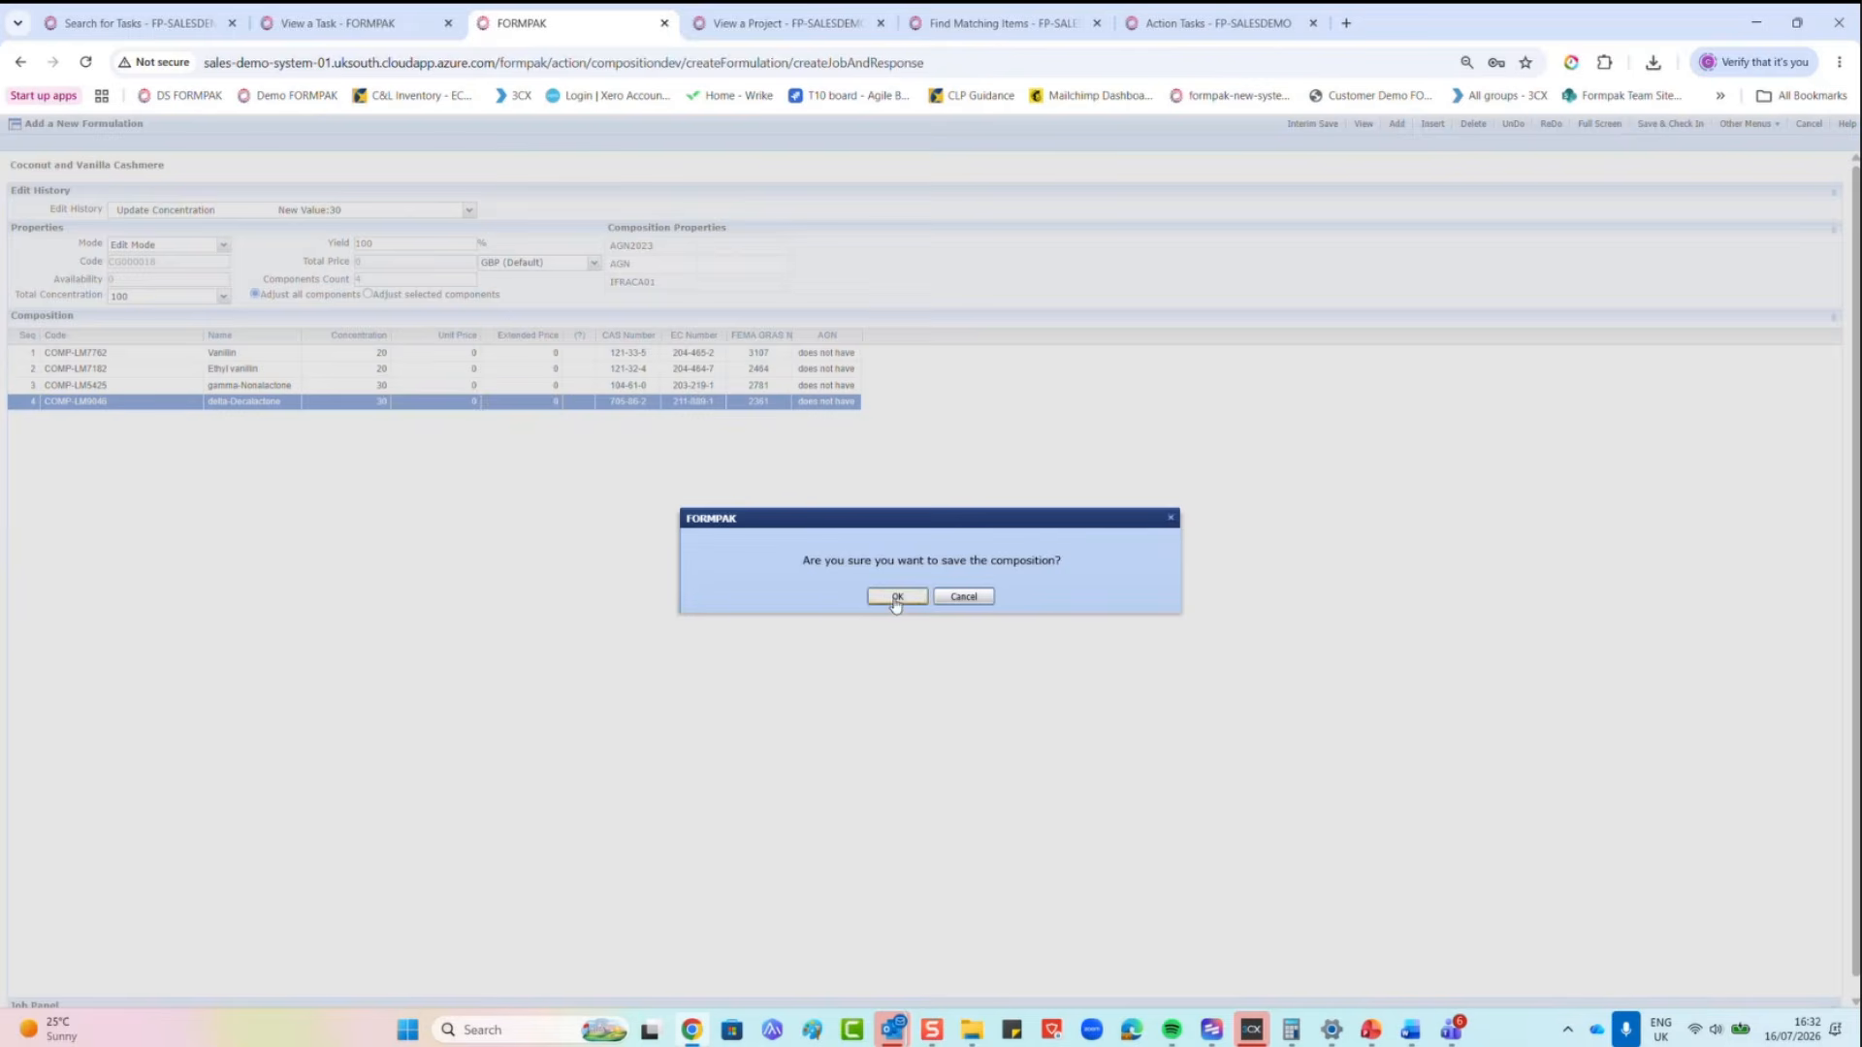
pyautogui.click(896, 597)
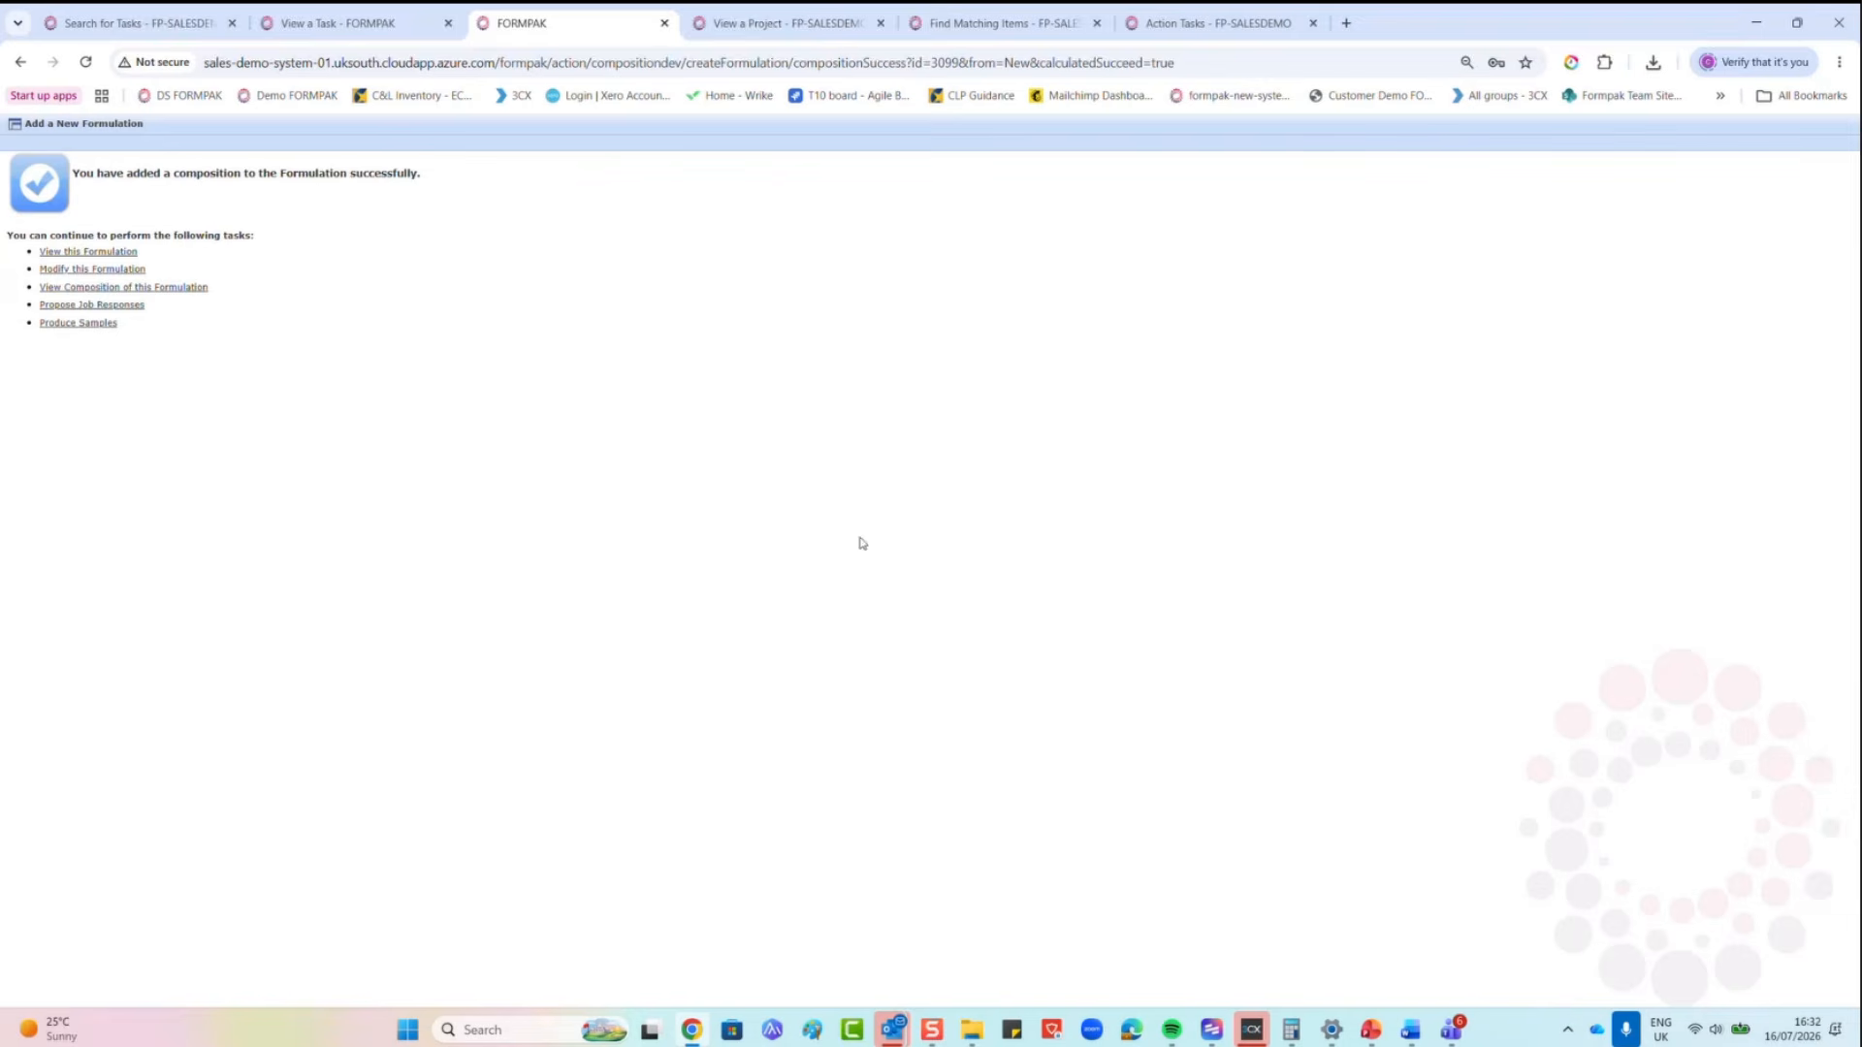
pyautogui.click(665, 22)
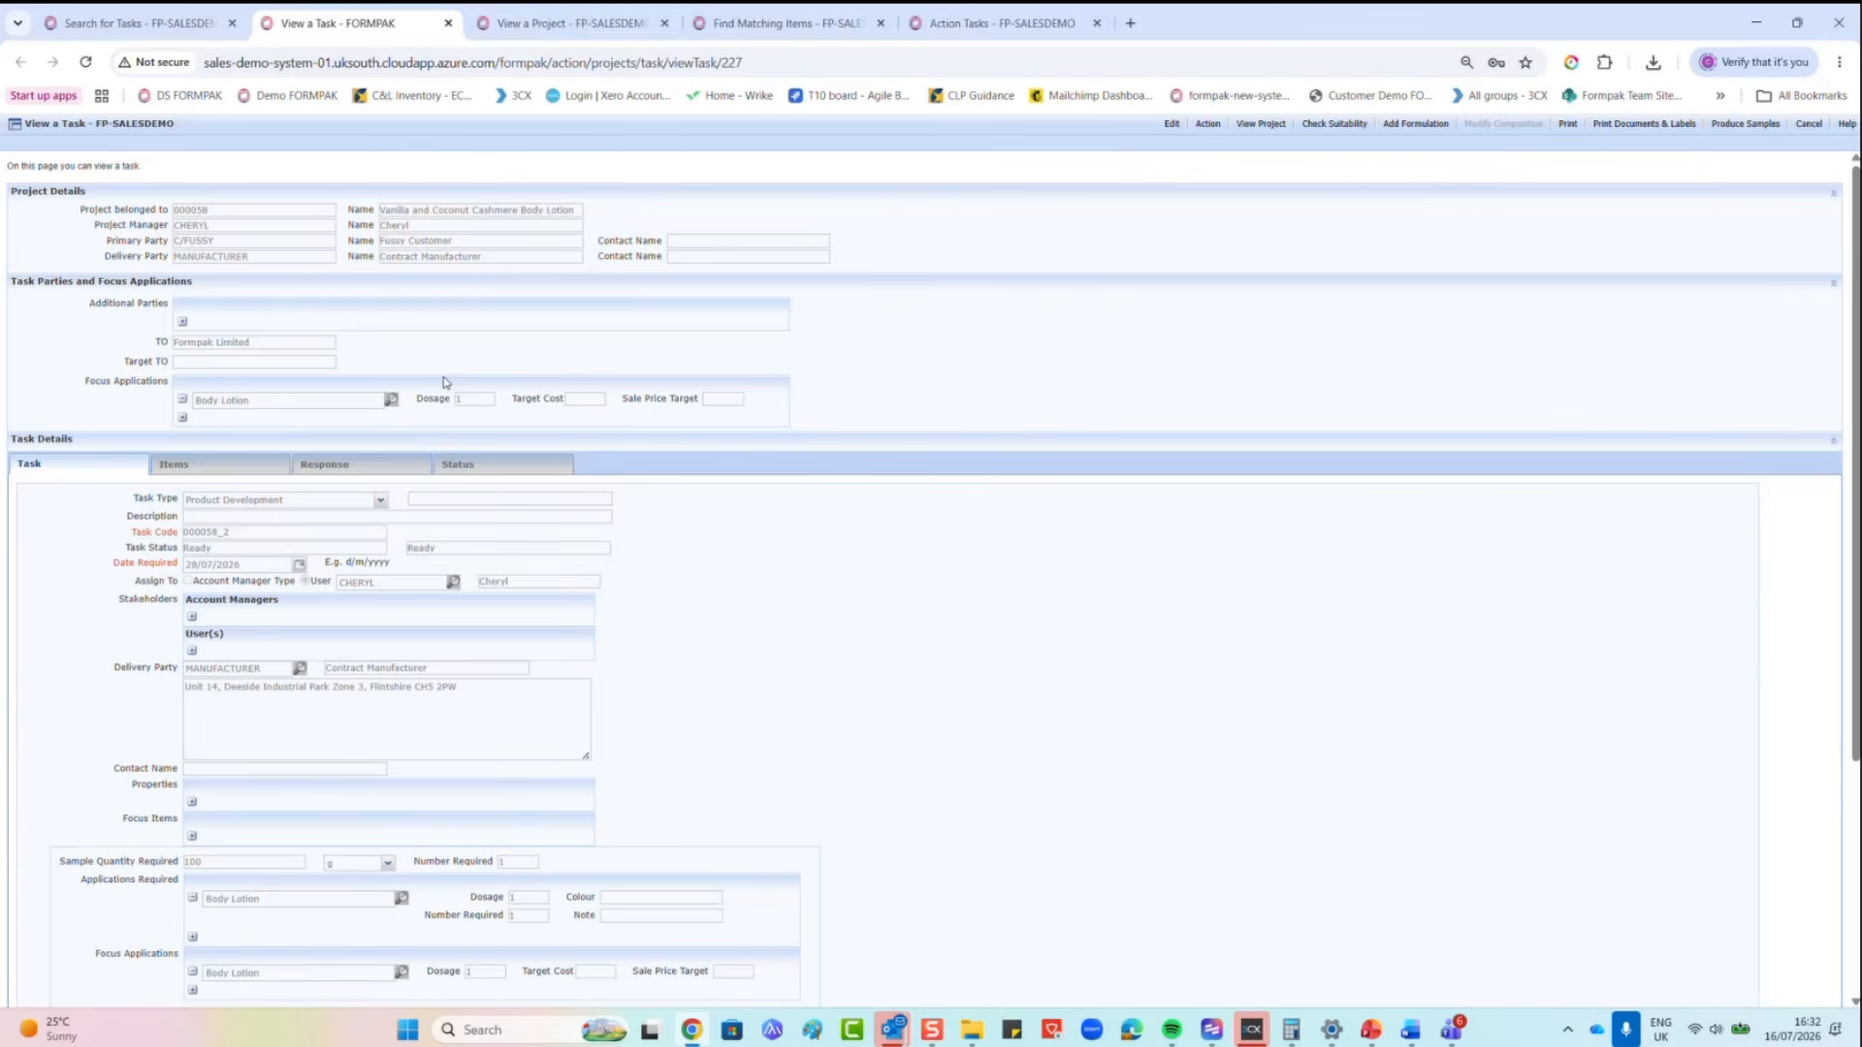
# Step: Check the formulations added under the refreshed Product Development task's items and open the task for actioning
pyautogui.click(87, 66)
pyautogui.click(236, 472)
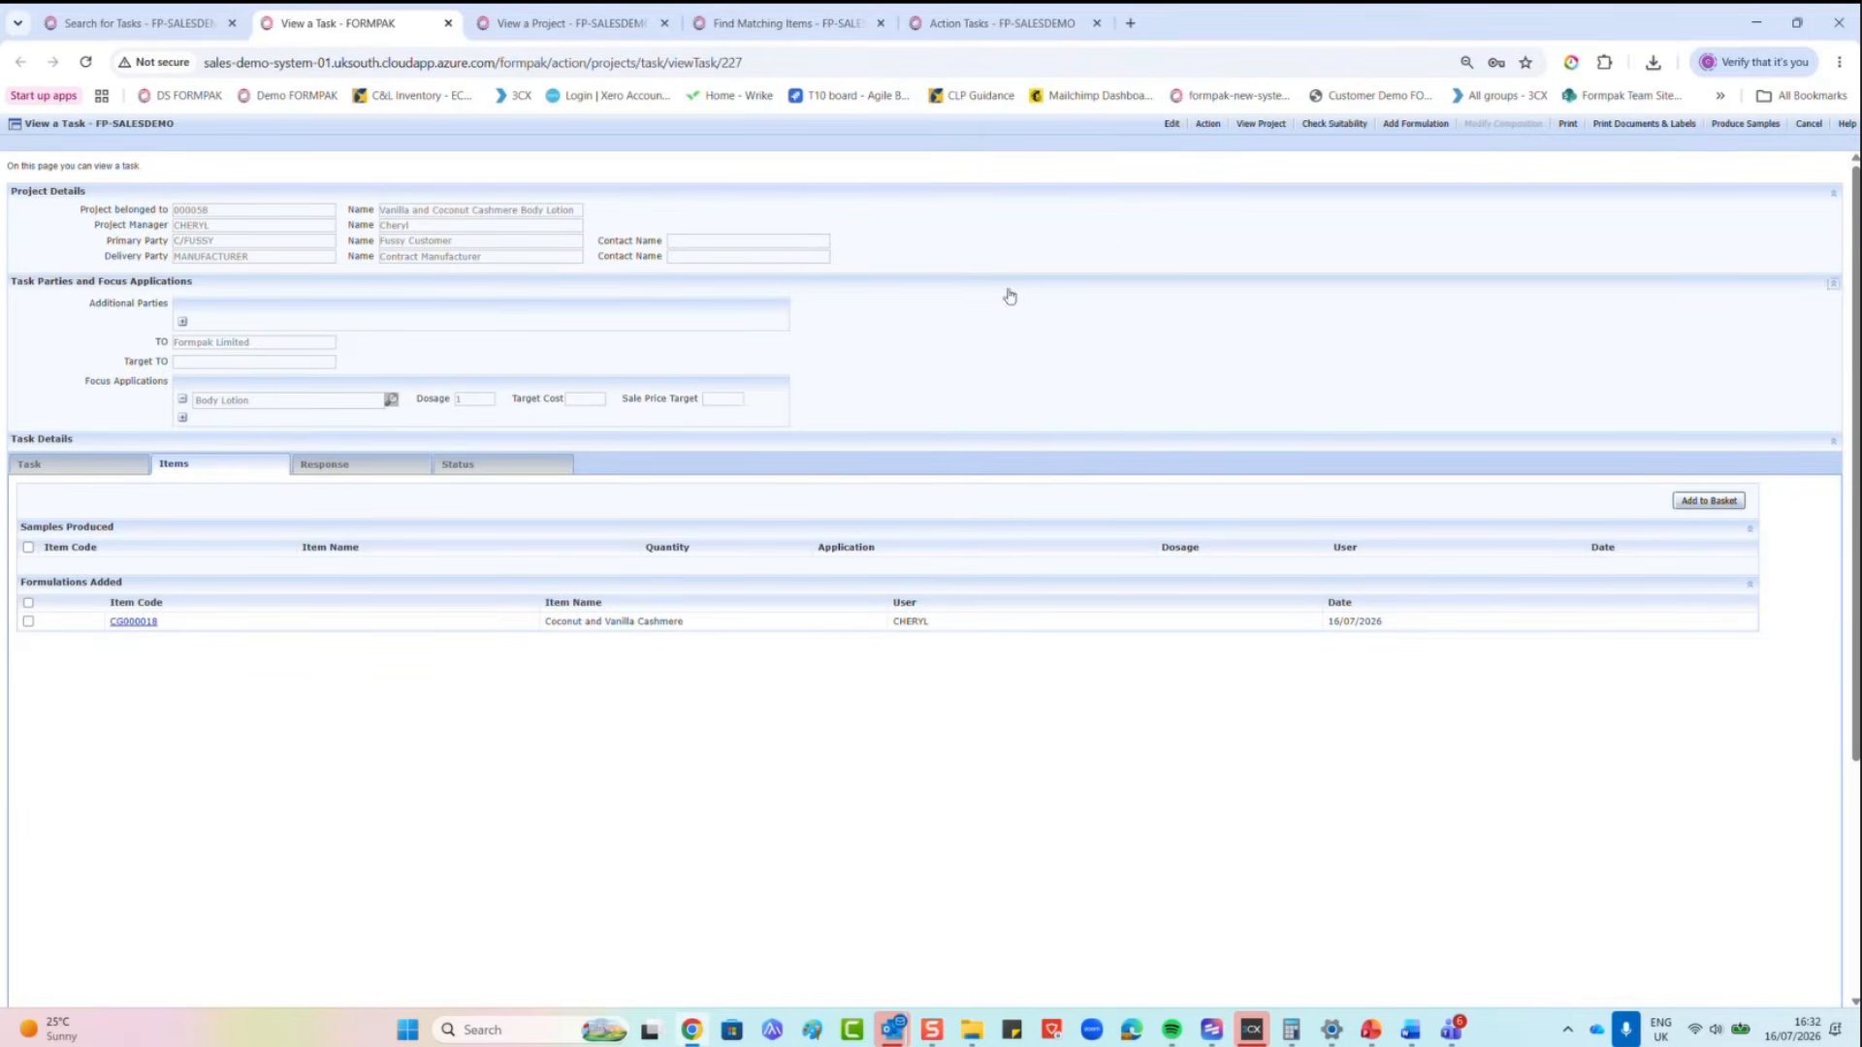
pyautogui.click(1207, 124)
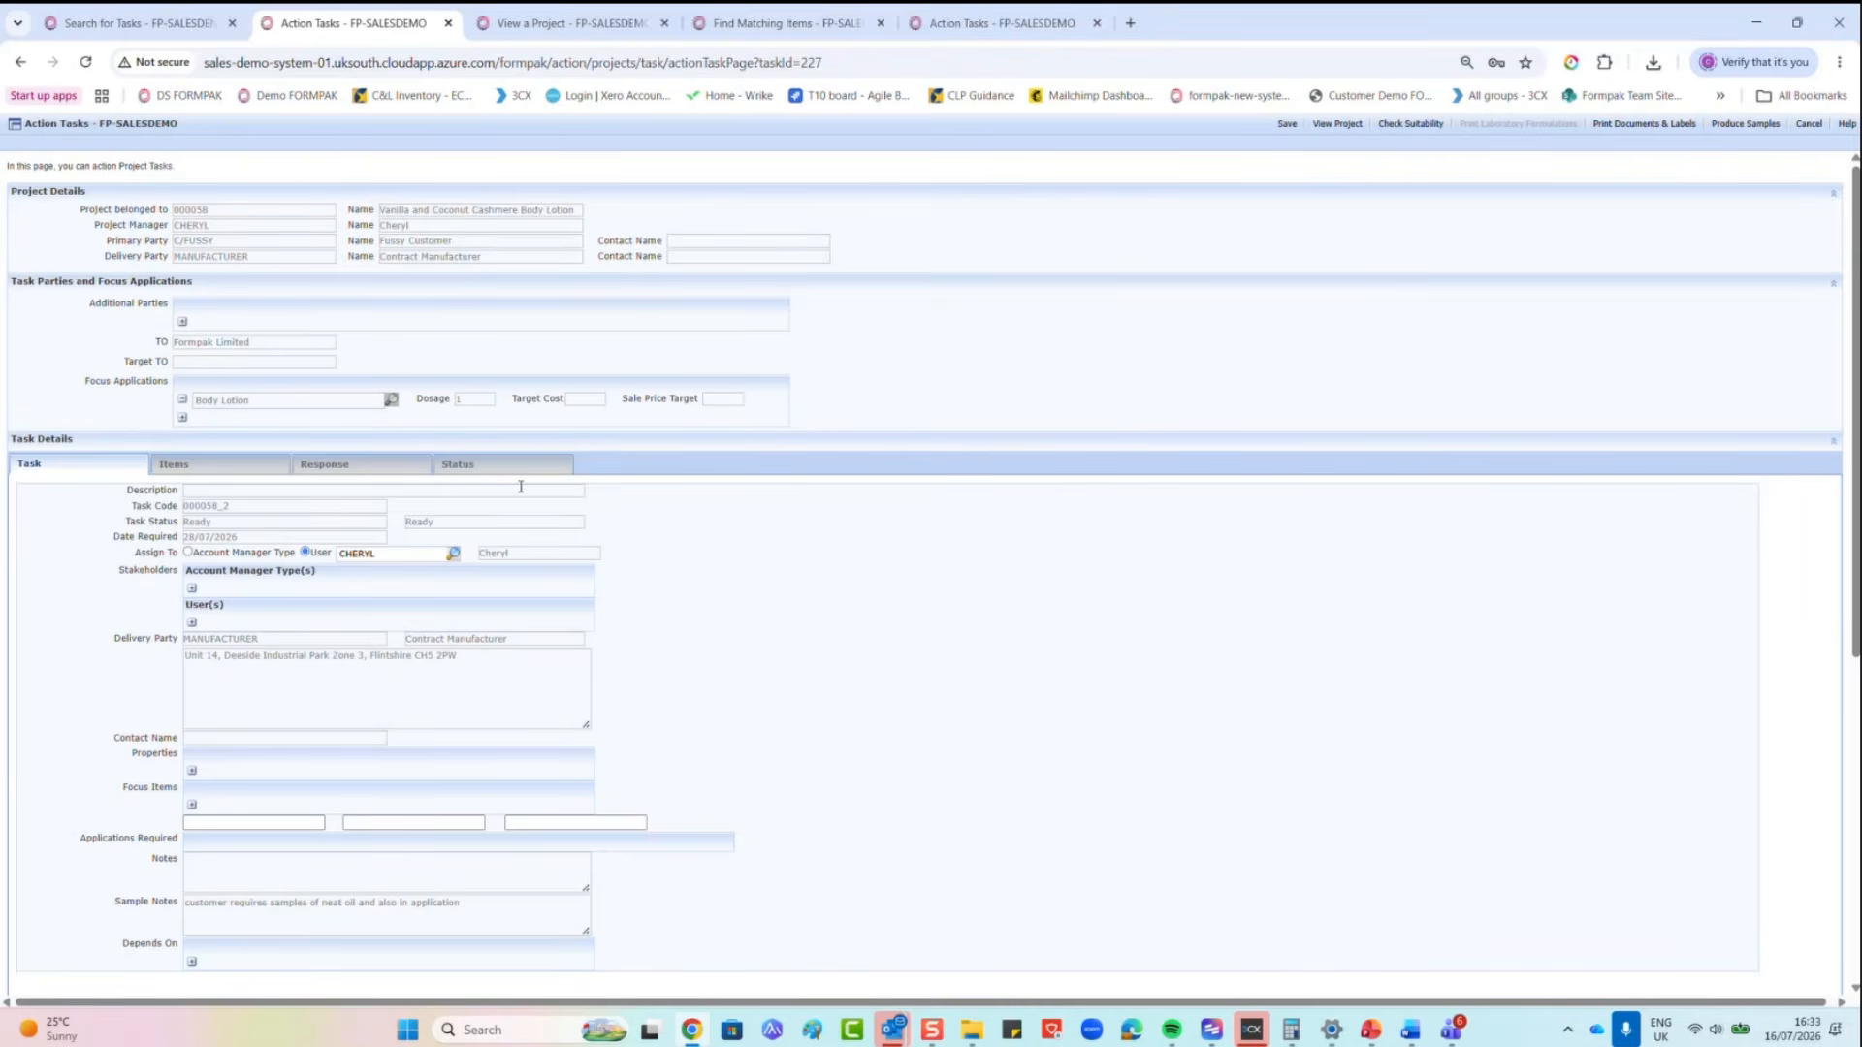
# Step: Add the Coconut and Vanilla Cashmere formulation from the Product Development task's items to its response
pyautogui.click(259, 469)
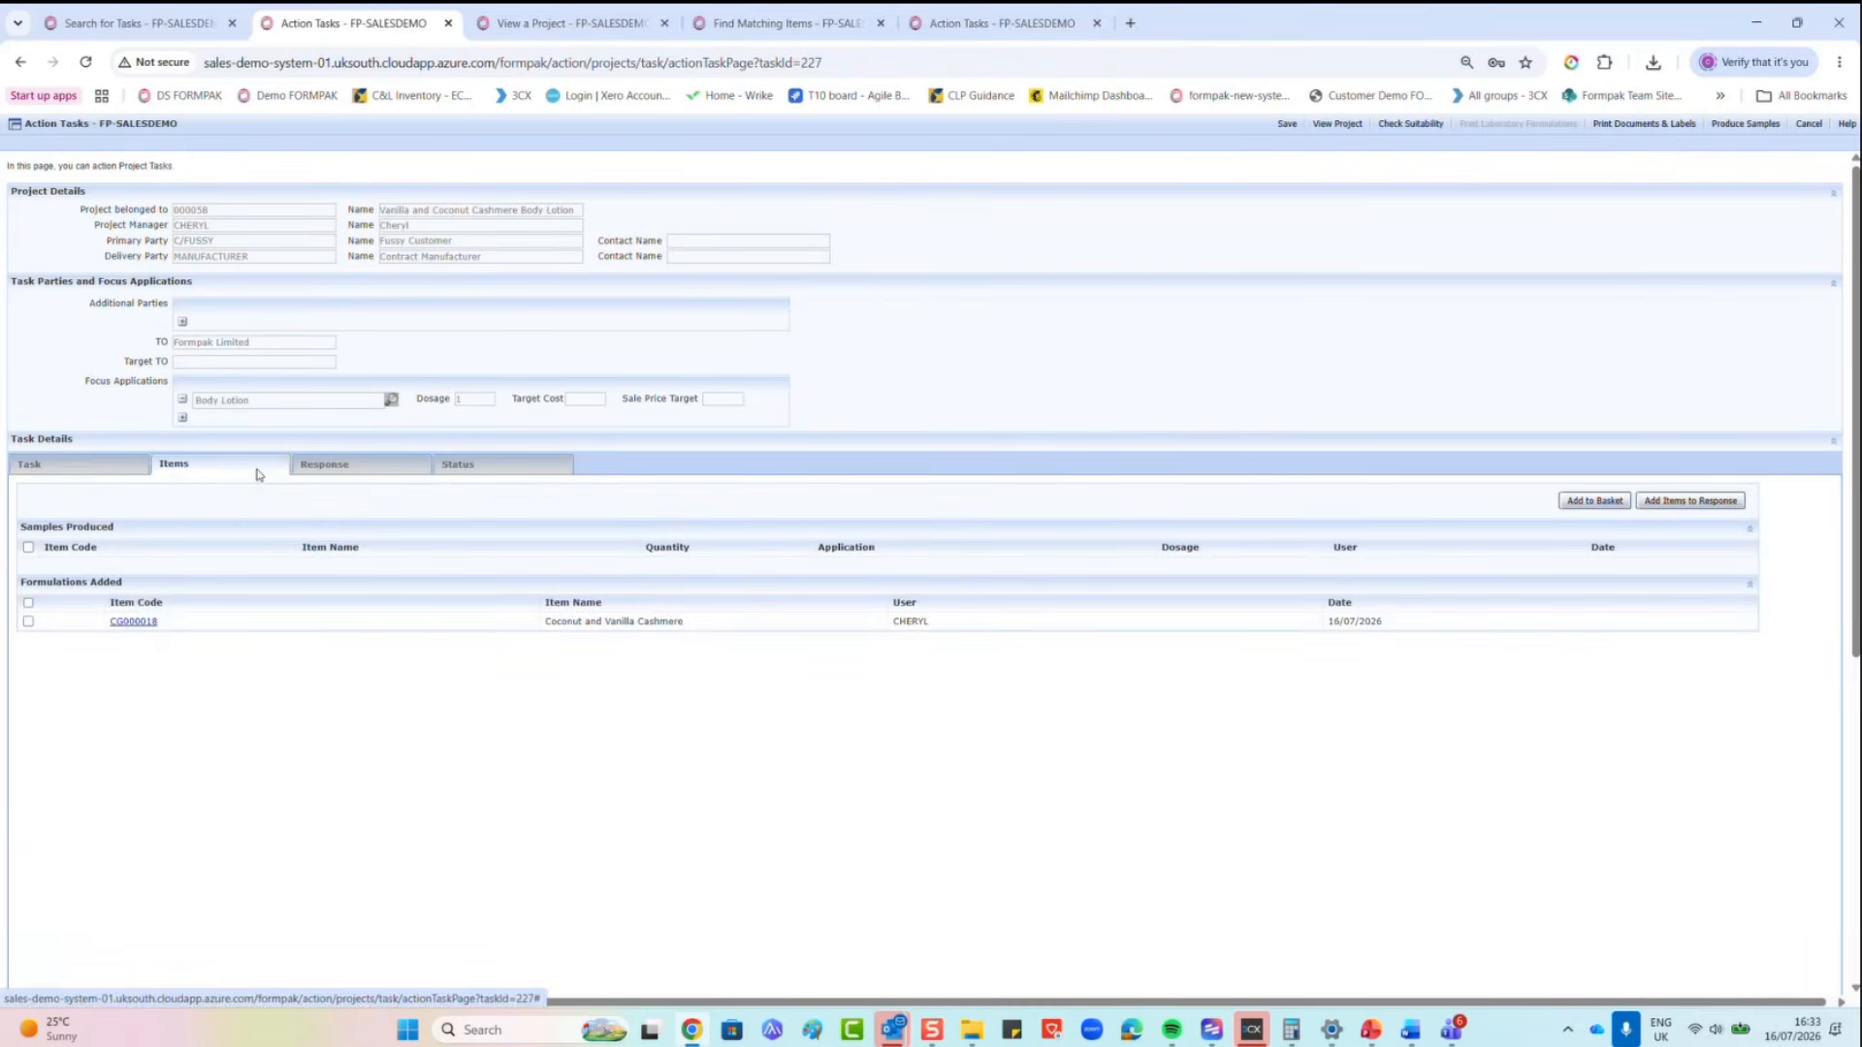
pyautogui.click(29, 622)
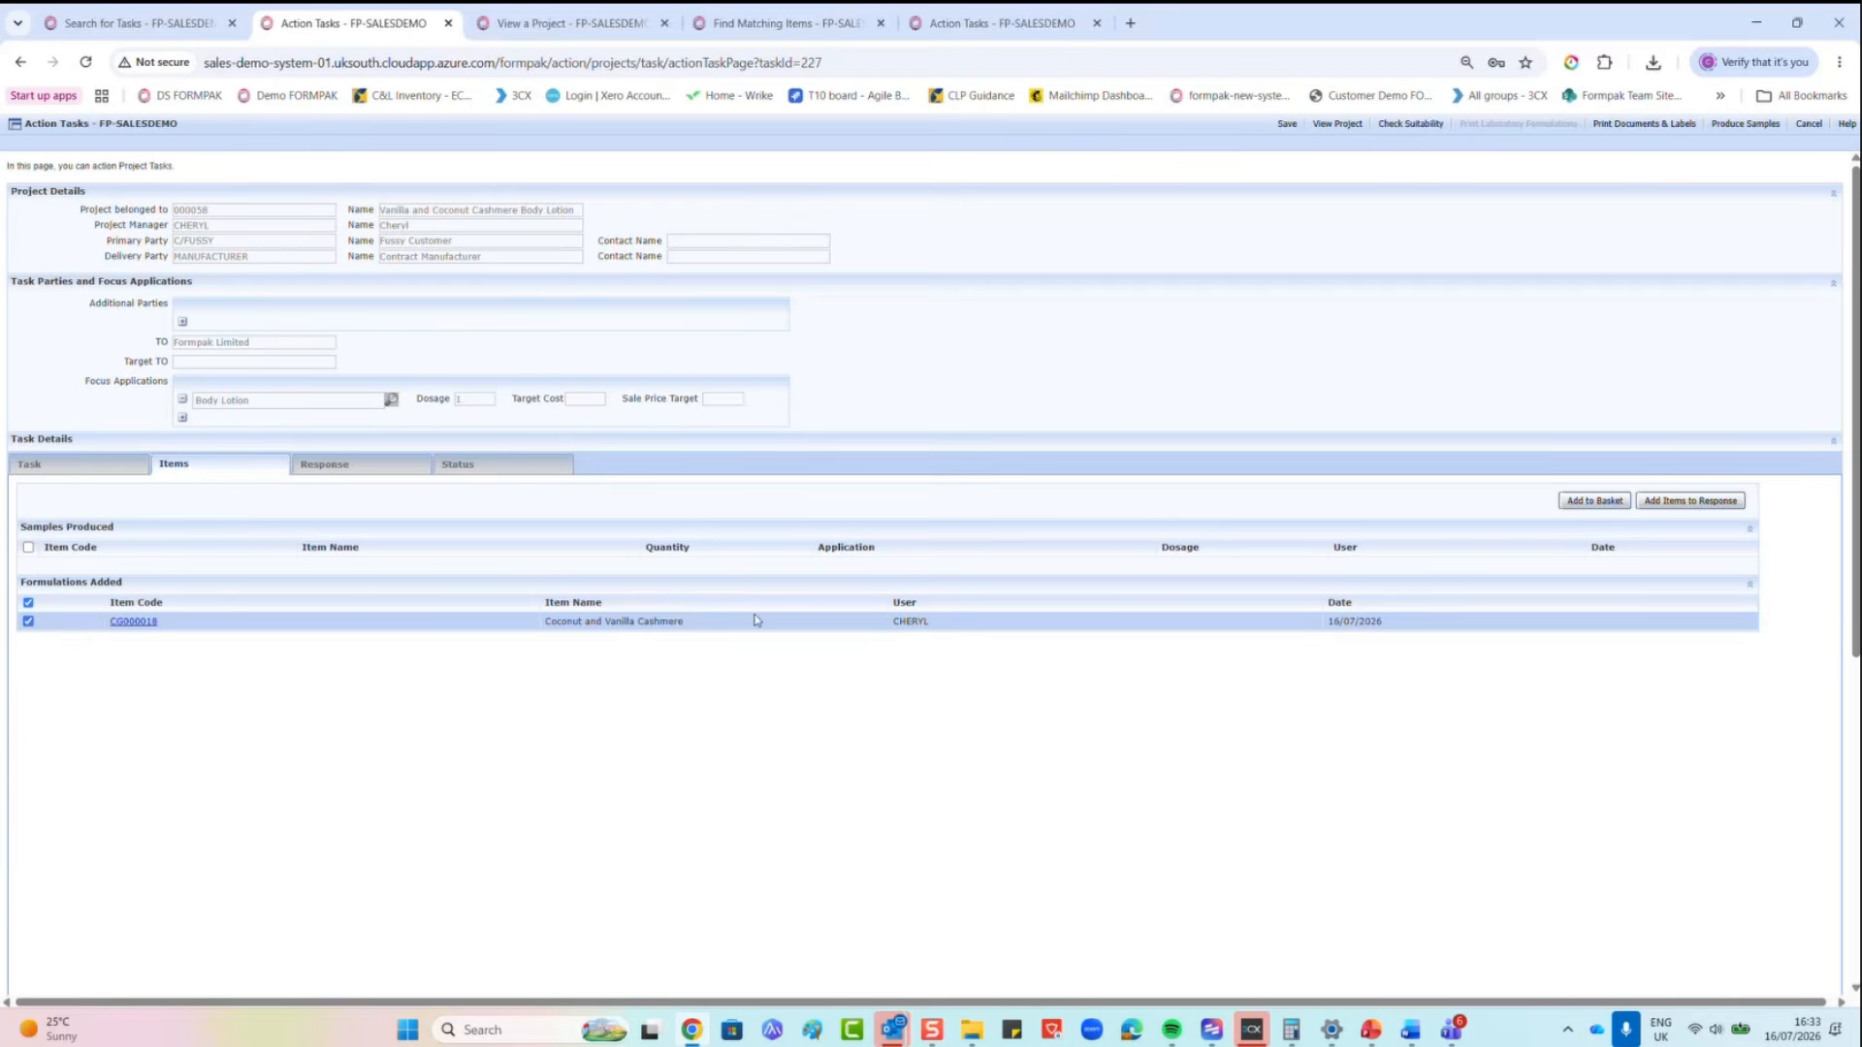
pyautogui.click(1698, 506)
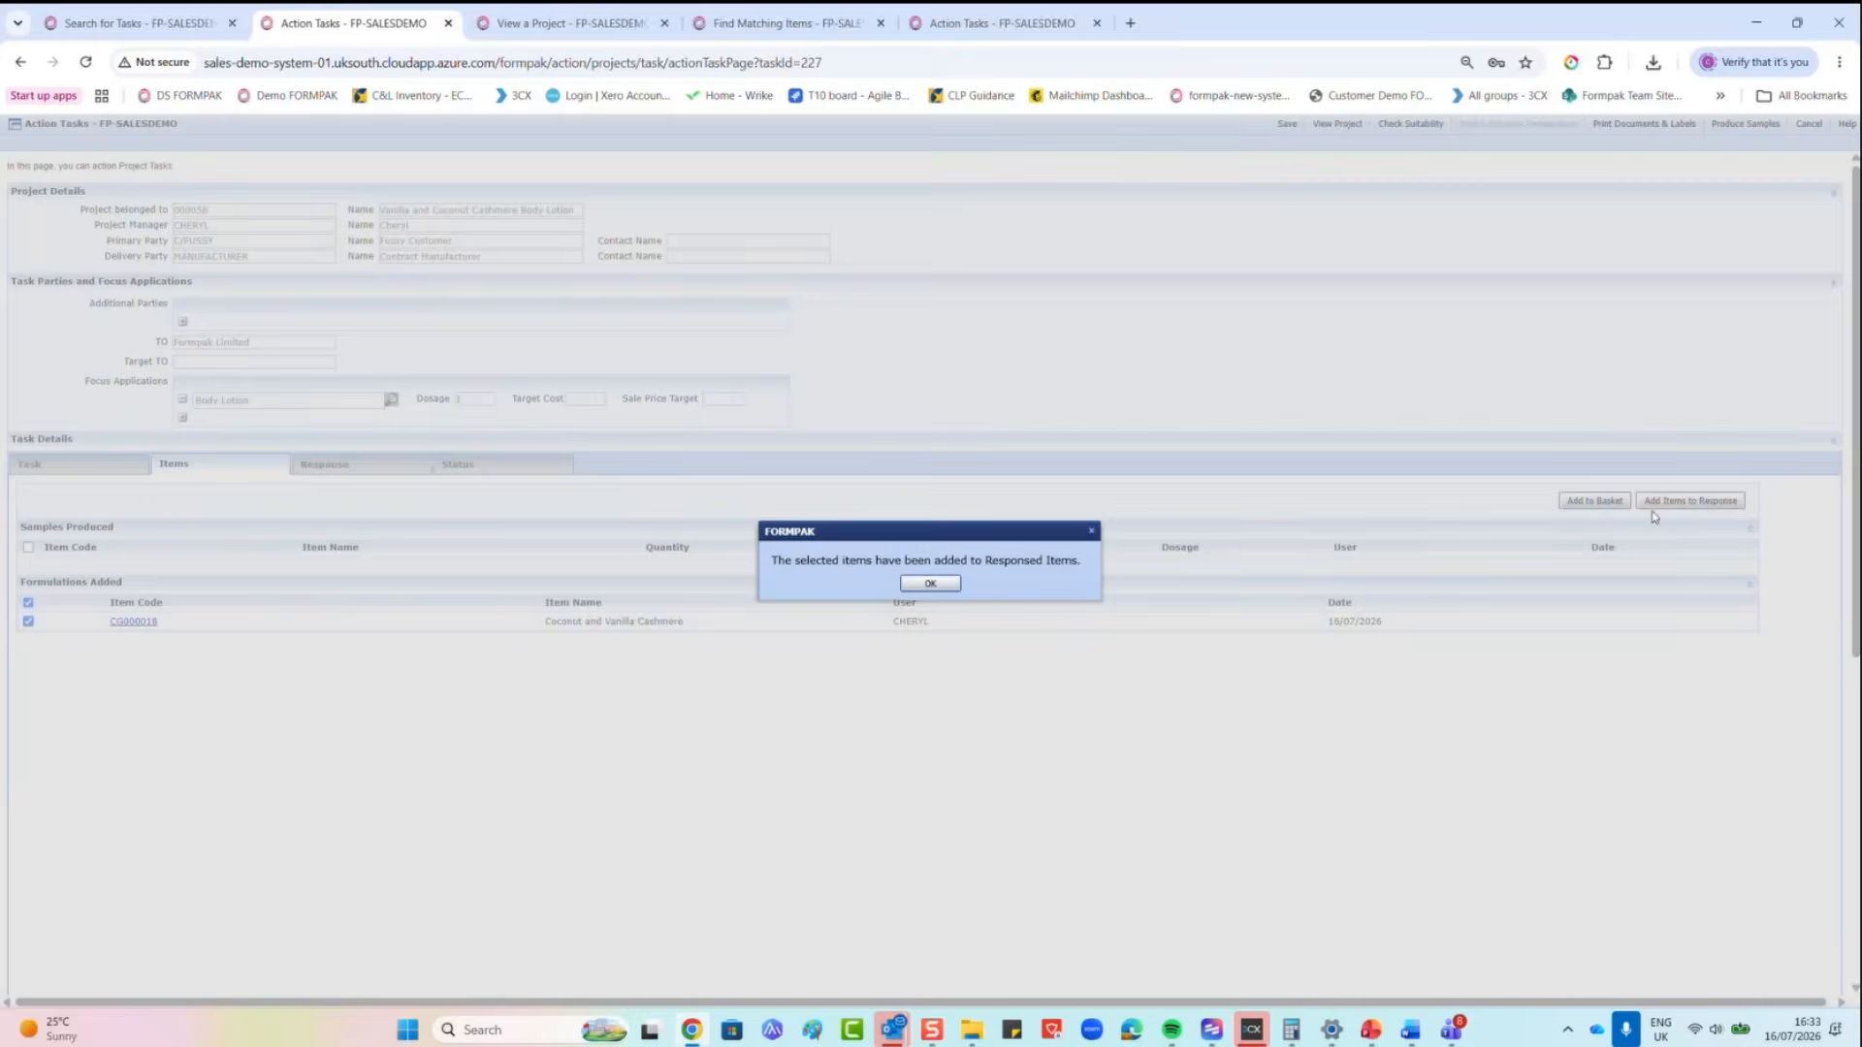
pyautogui.click(928, 589)
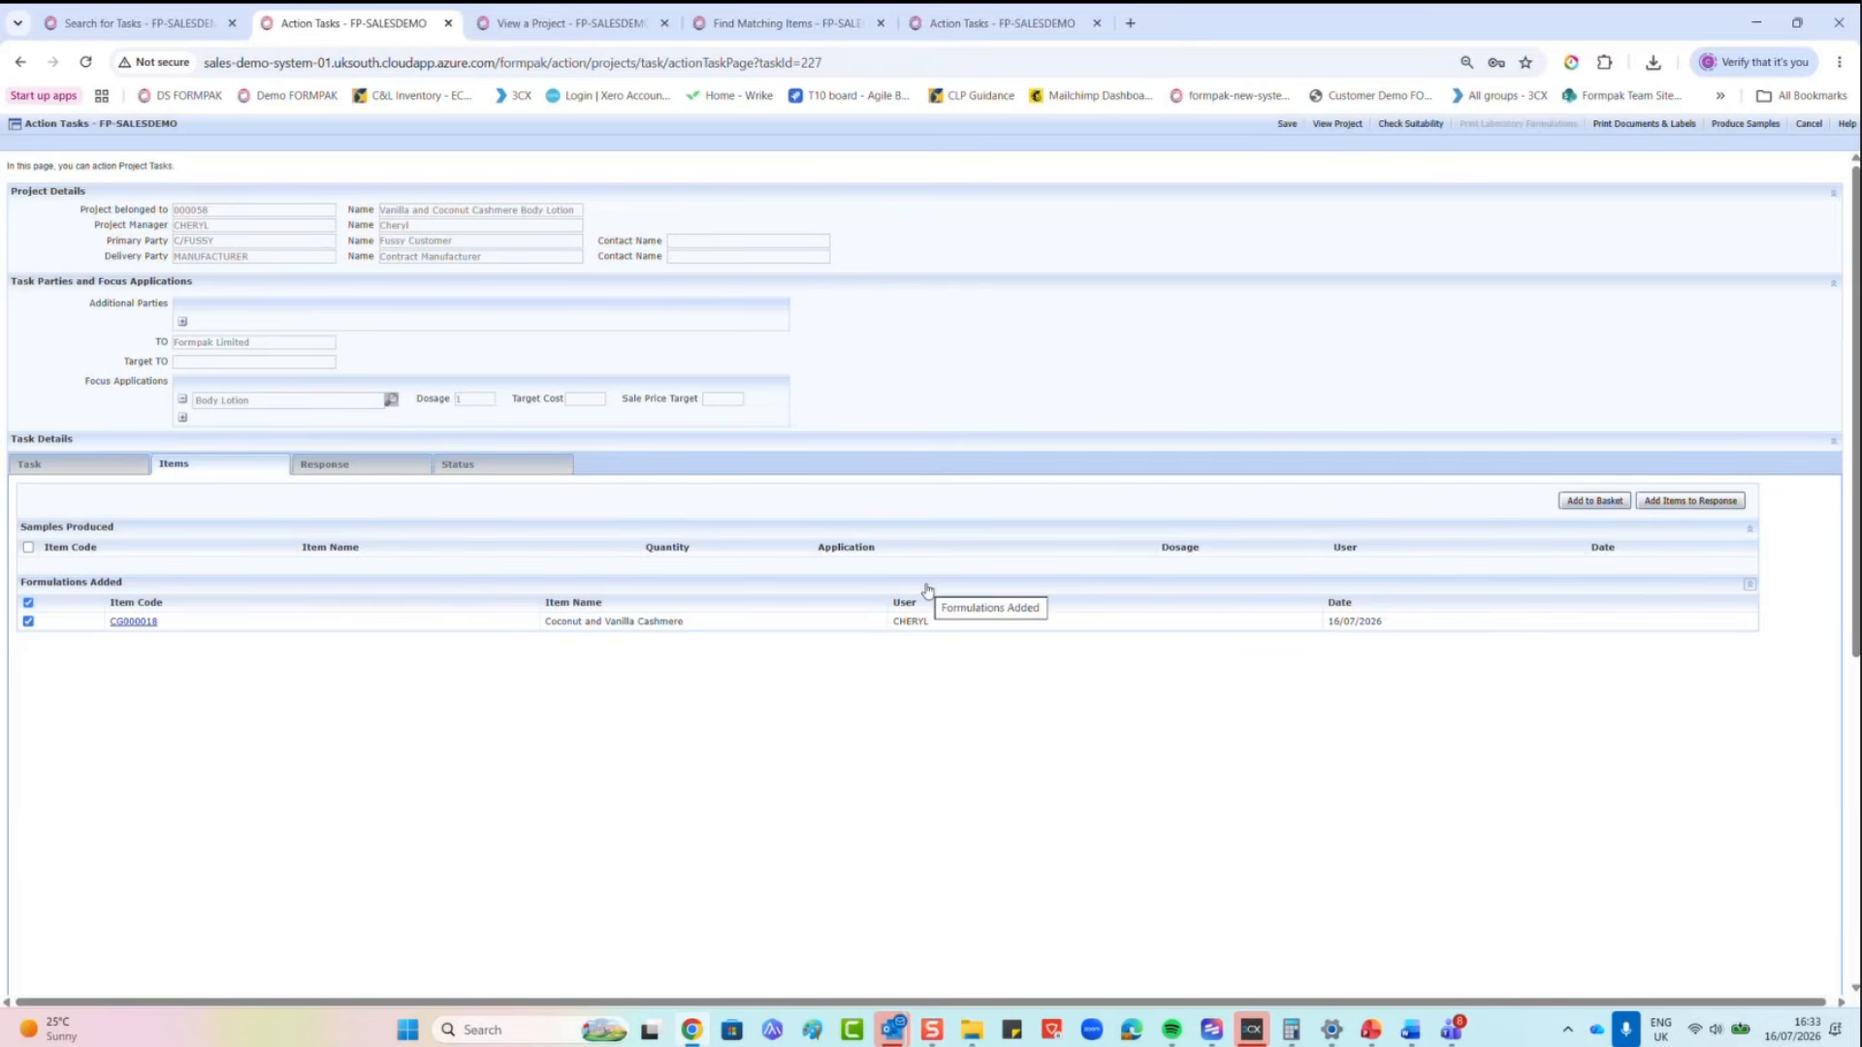
# Step: Set the task response's Notes property to "Vanilla coconut notes added"
pyautogui.click(374, 469)
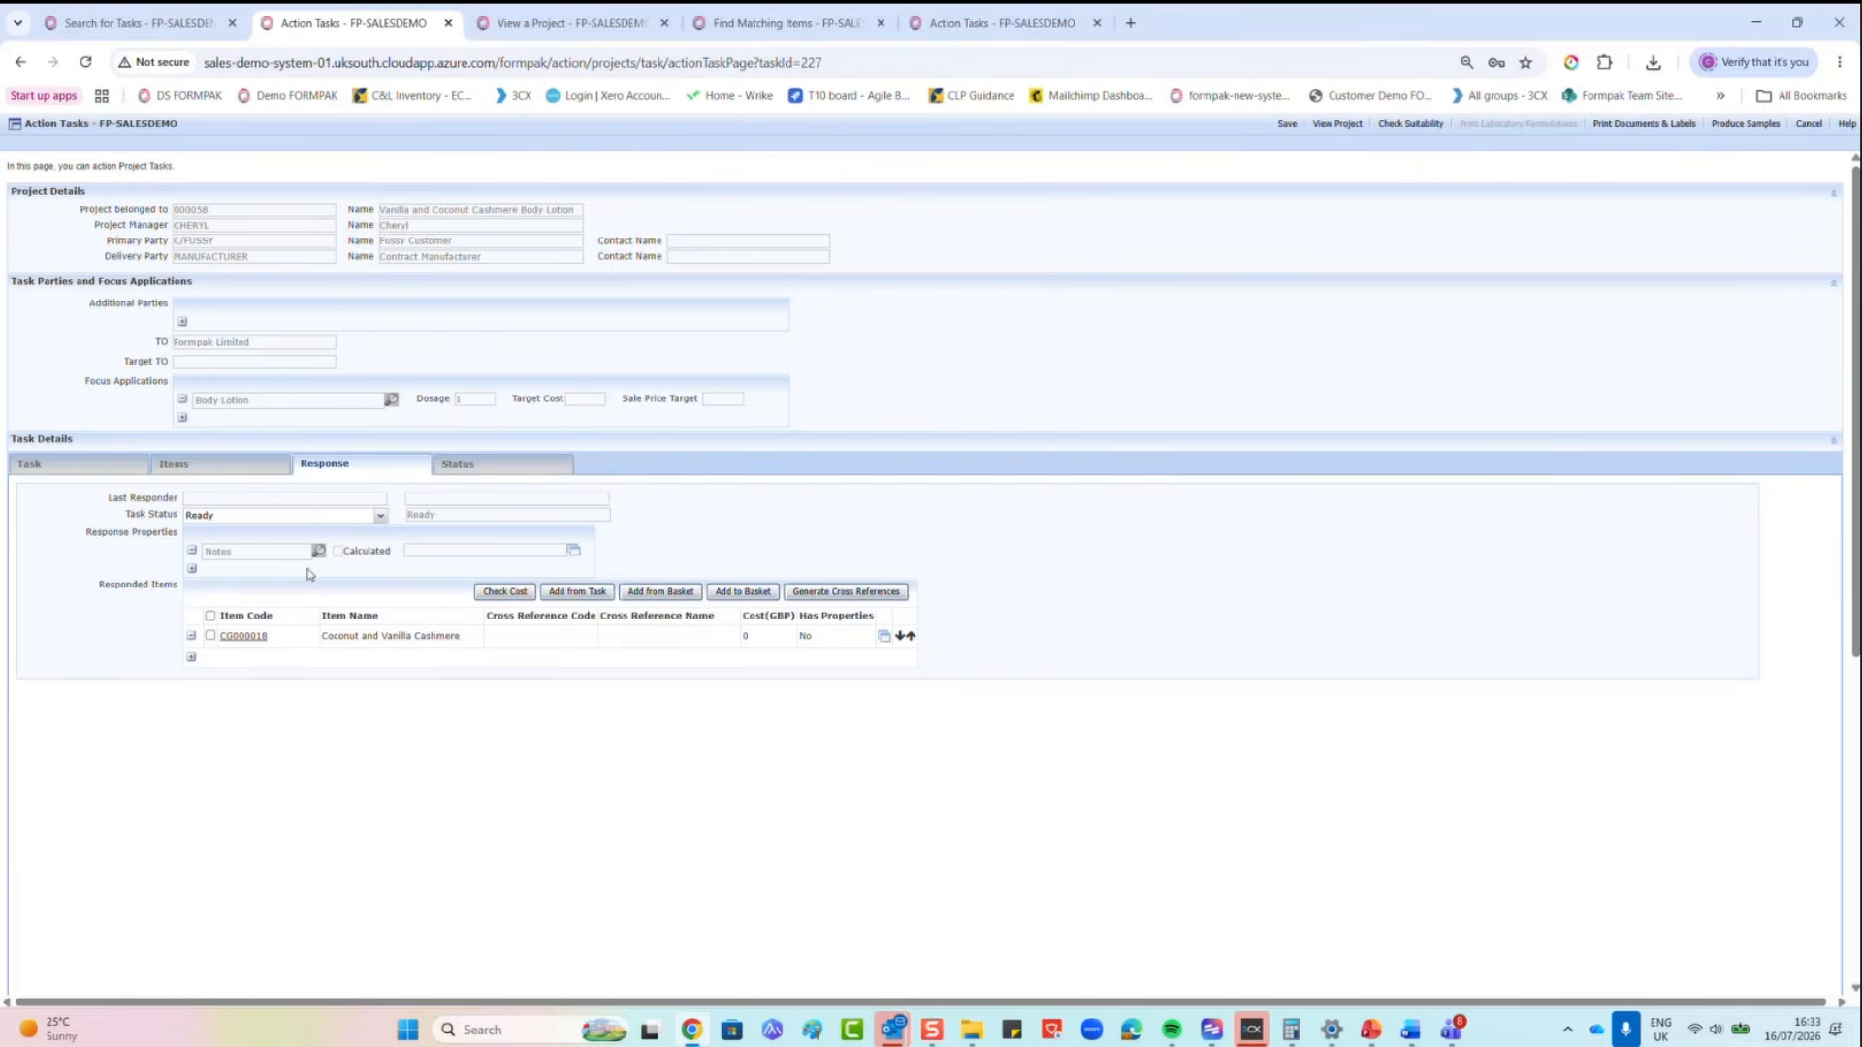
pyautogui.click(574, 551)
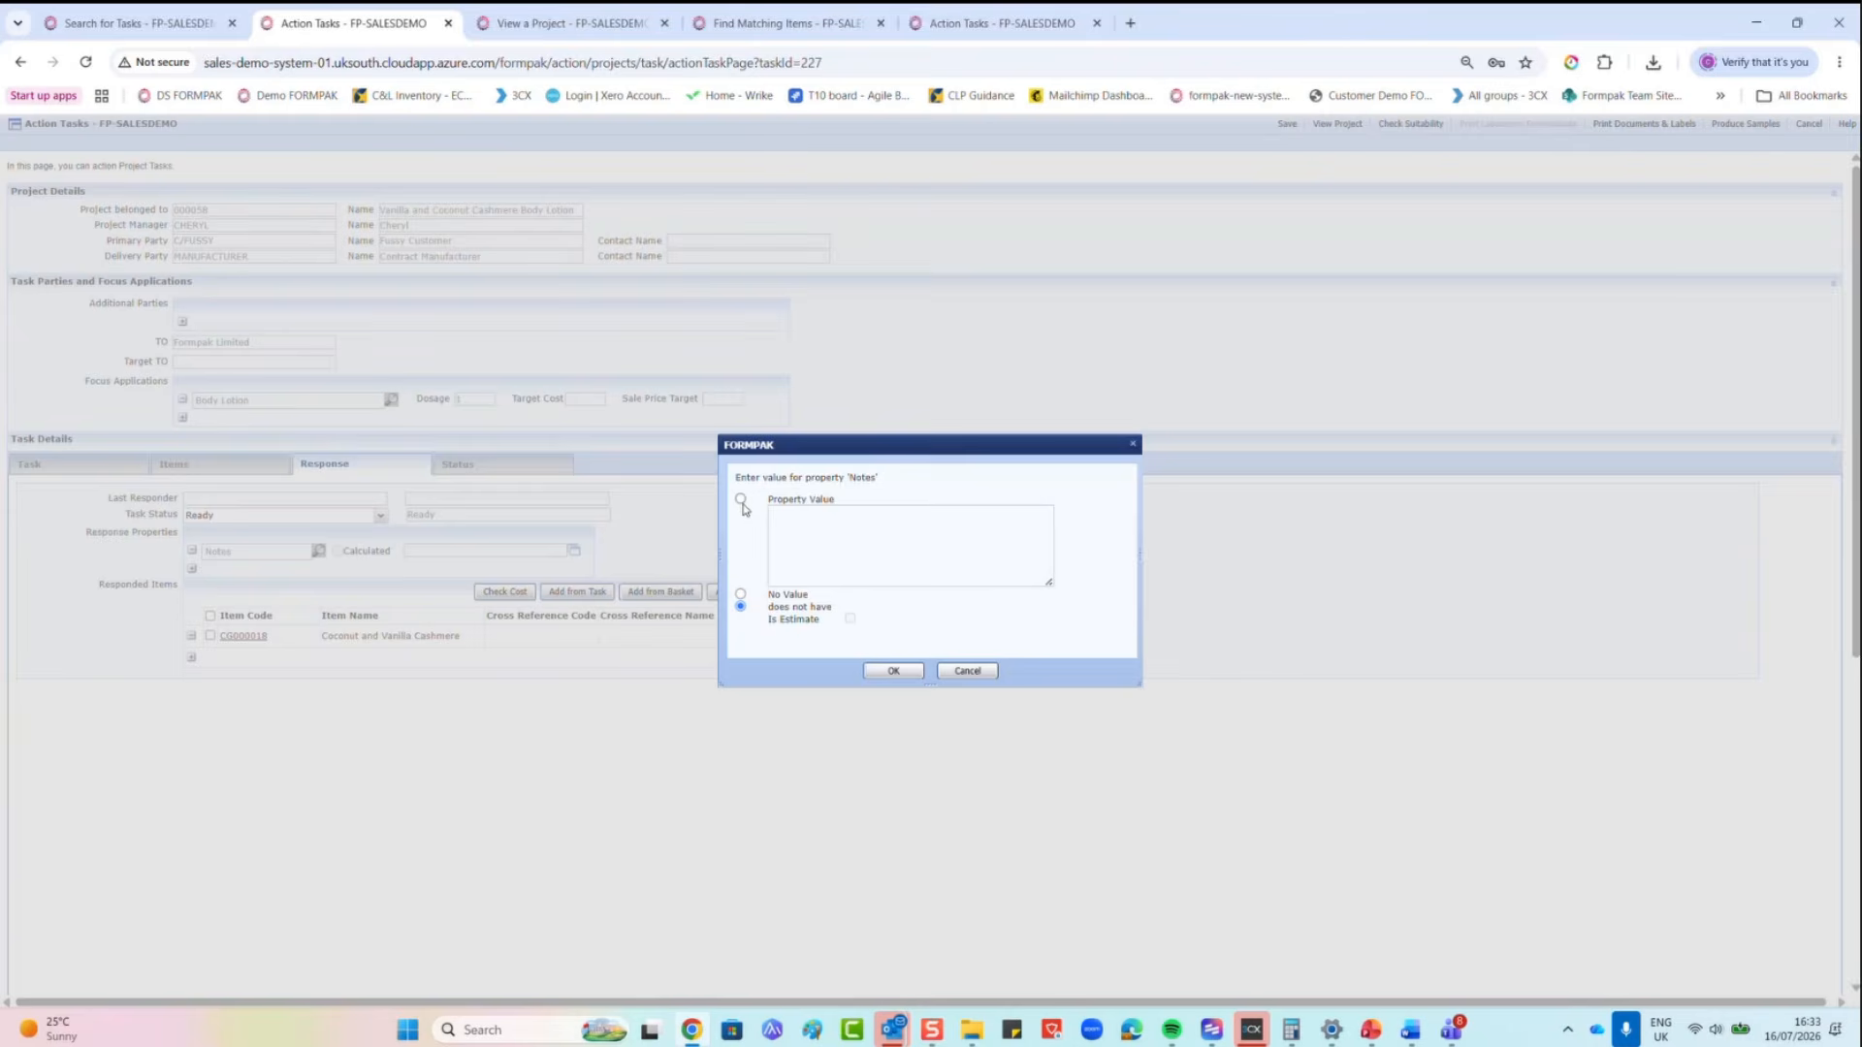
pyautogui.click(798, 527)
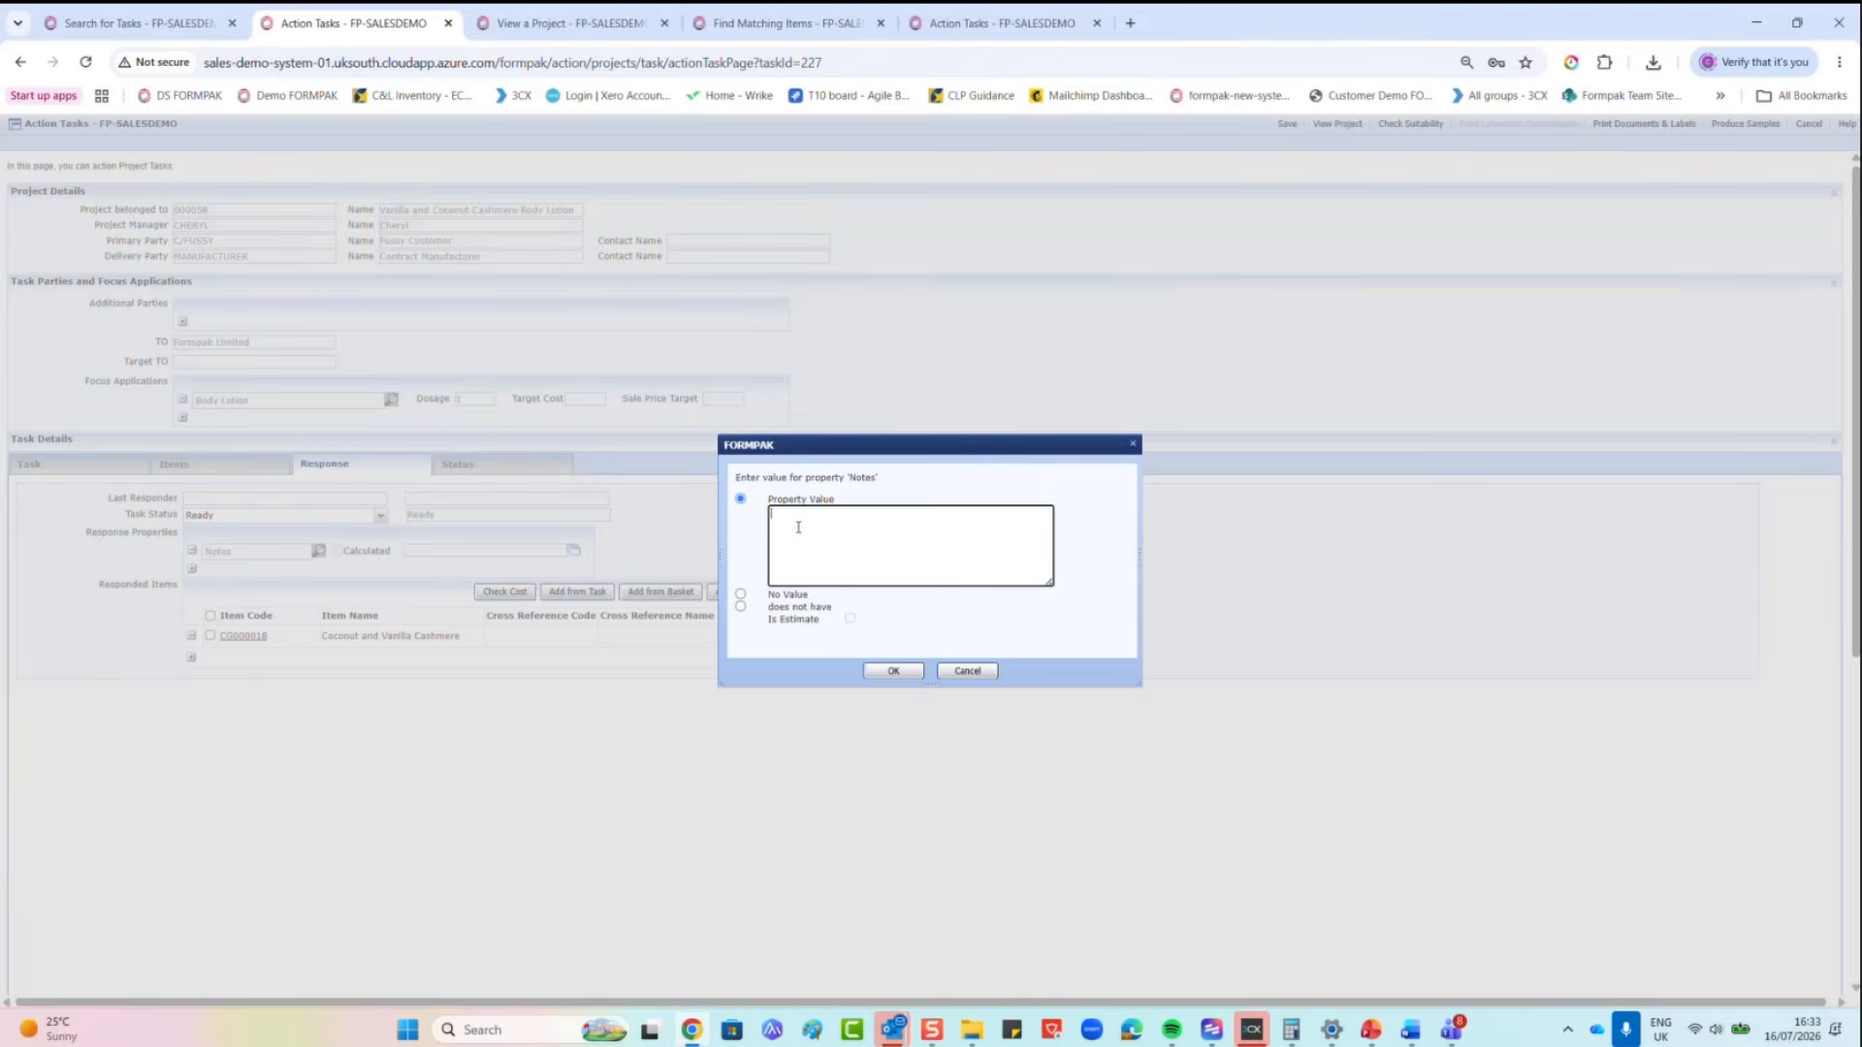
pyautogui.write('Vanilla coconut notes added')
pyautogui.click(893, 670)
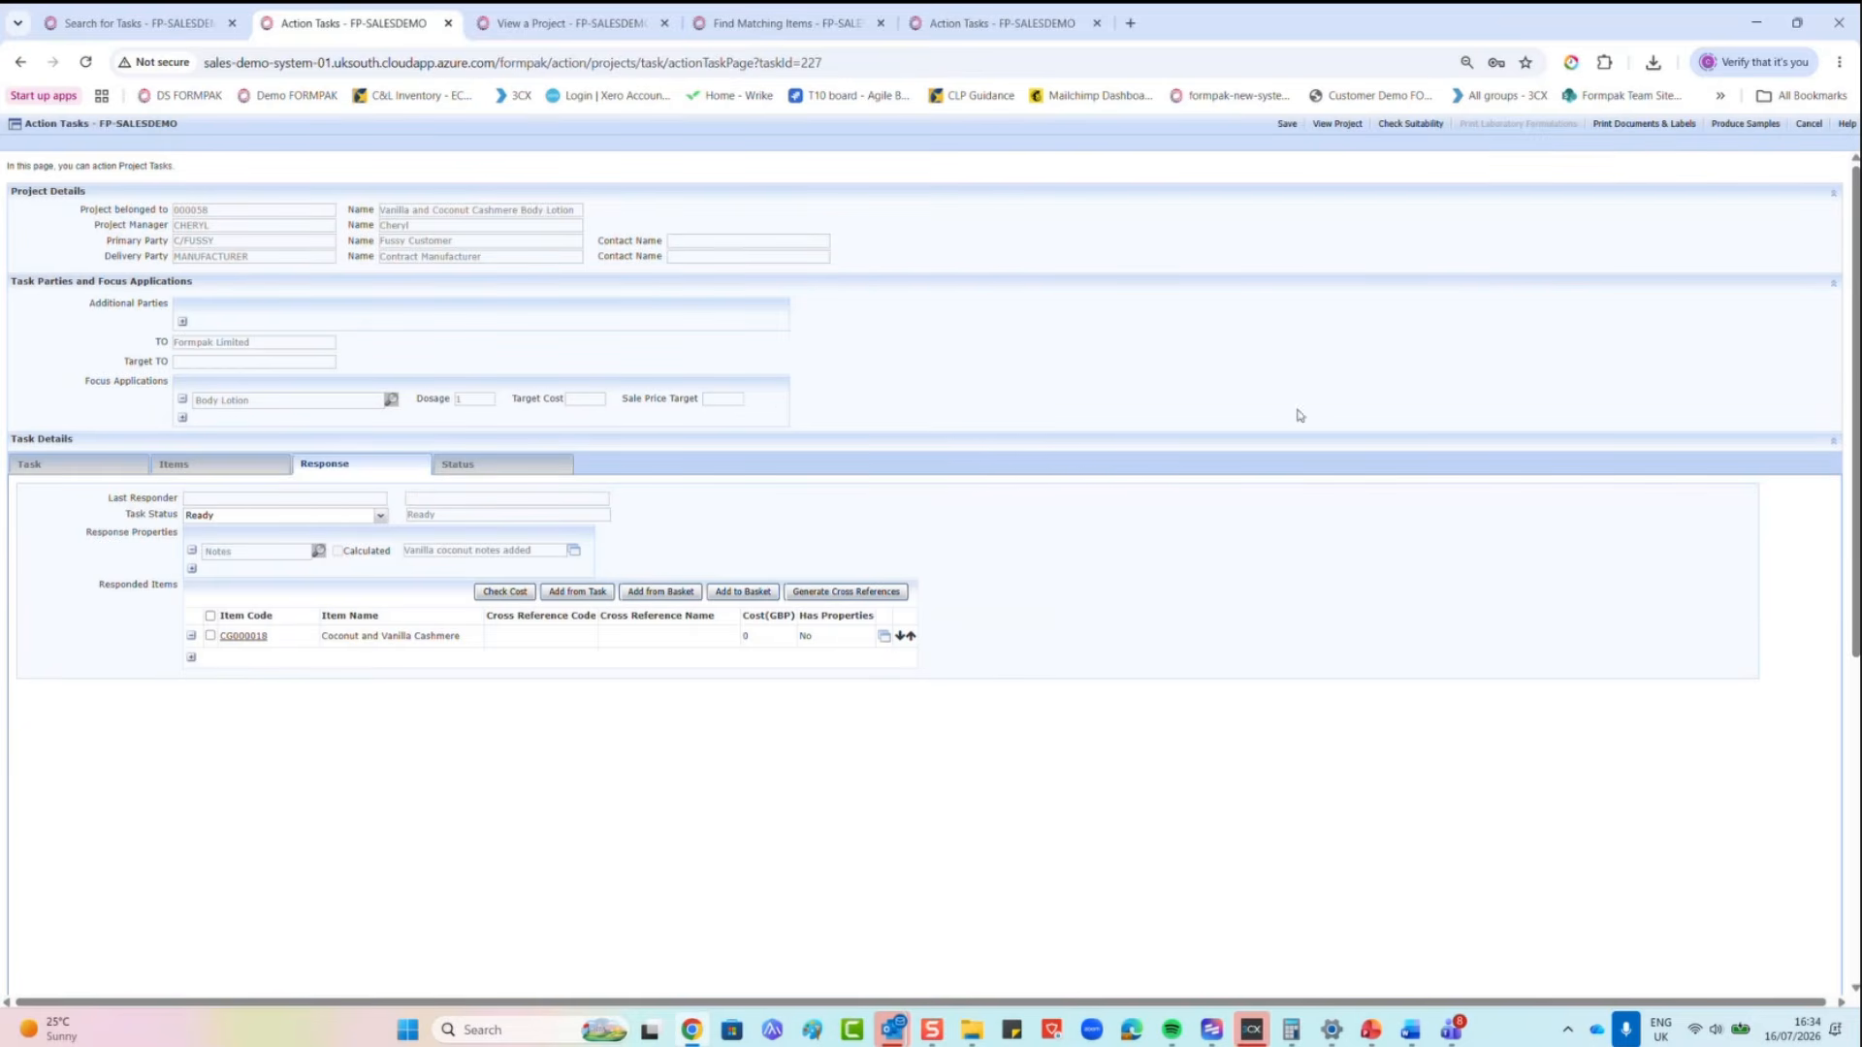
# Step: Save the Product Development task with the status changed to End and close its page
pyautogui.click(1289, 127)
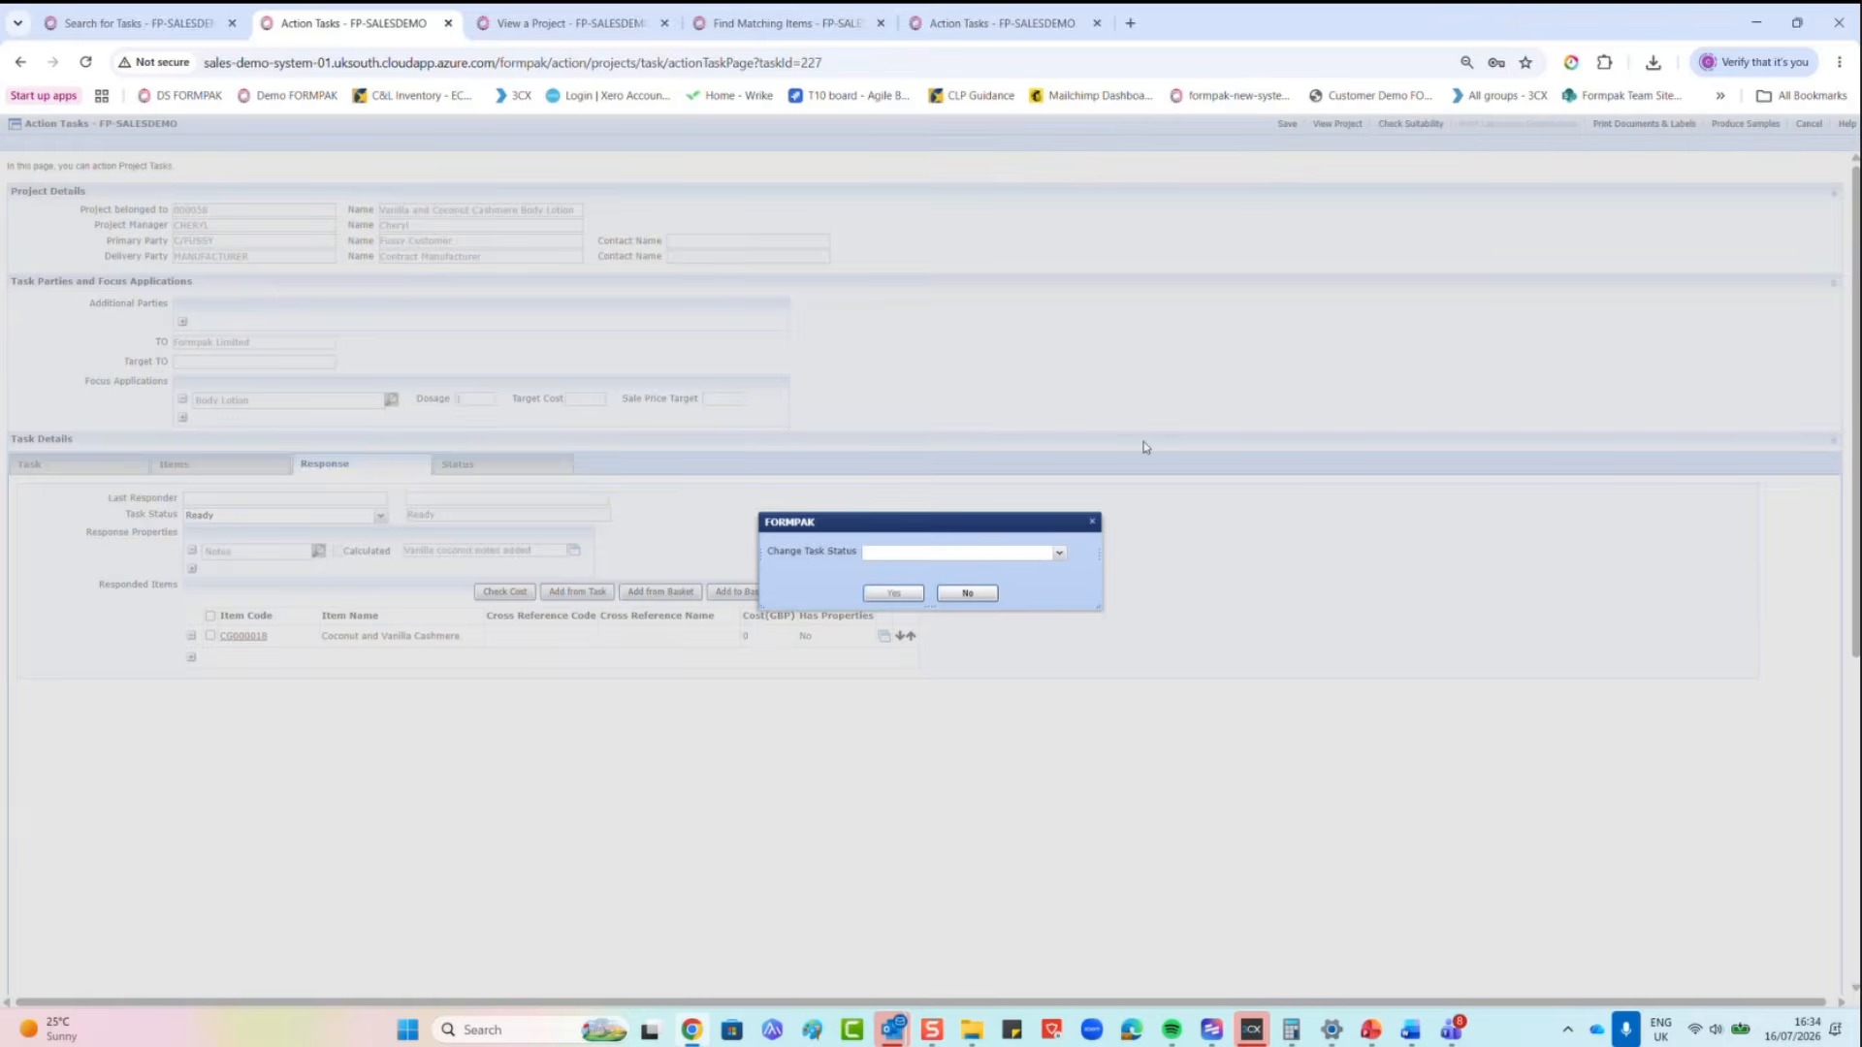
pyautogui.click(1059, 553)
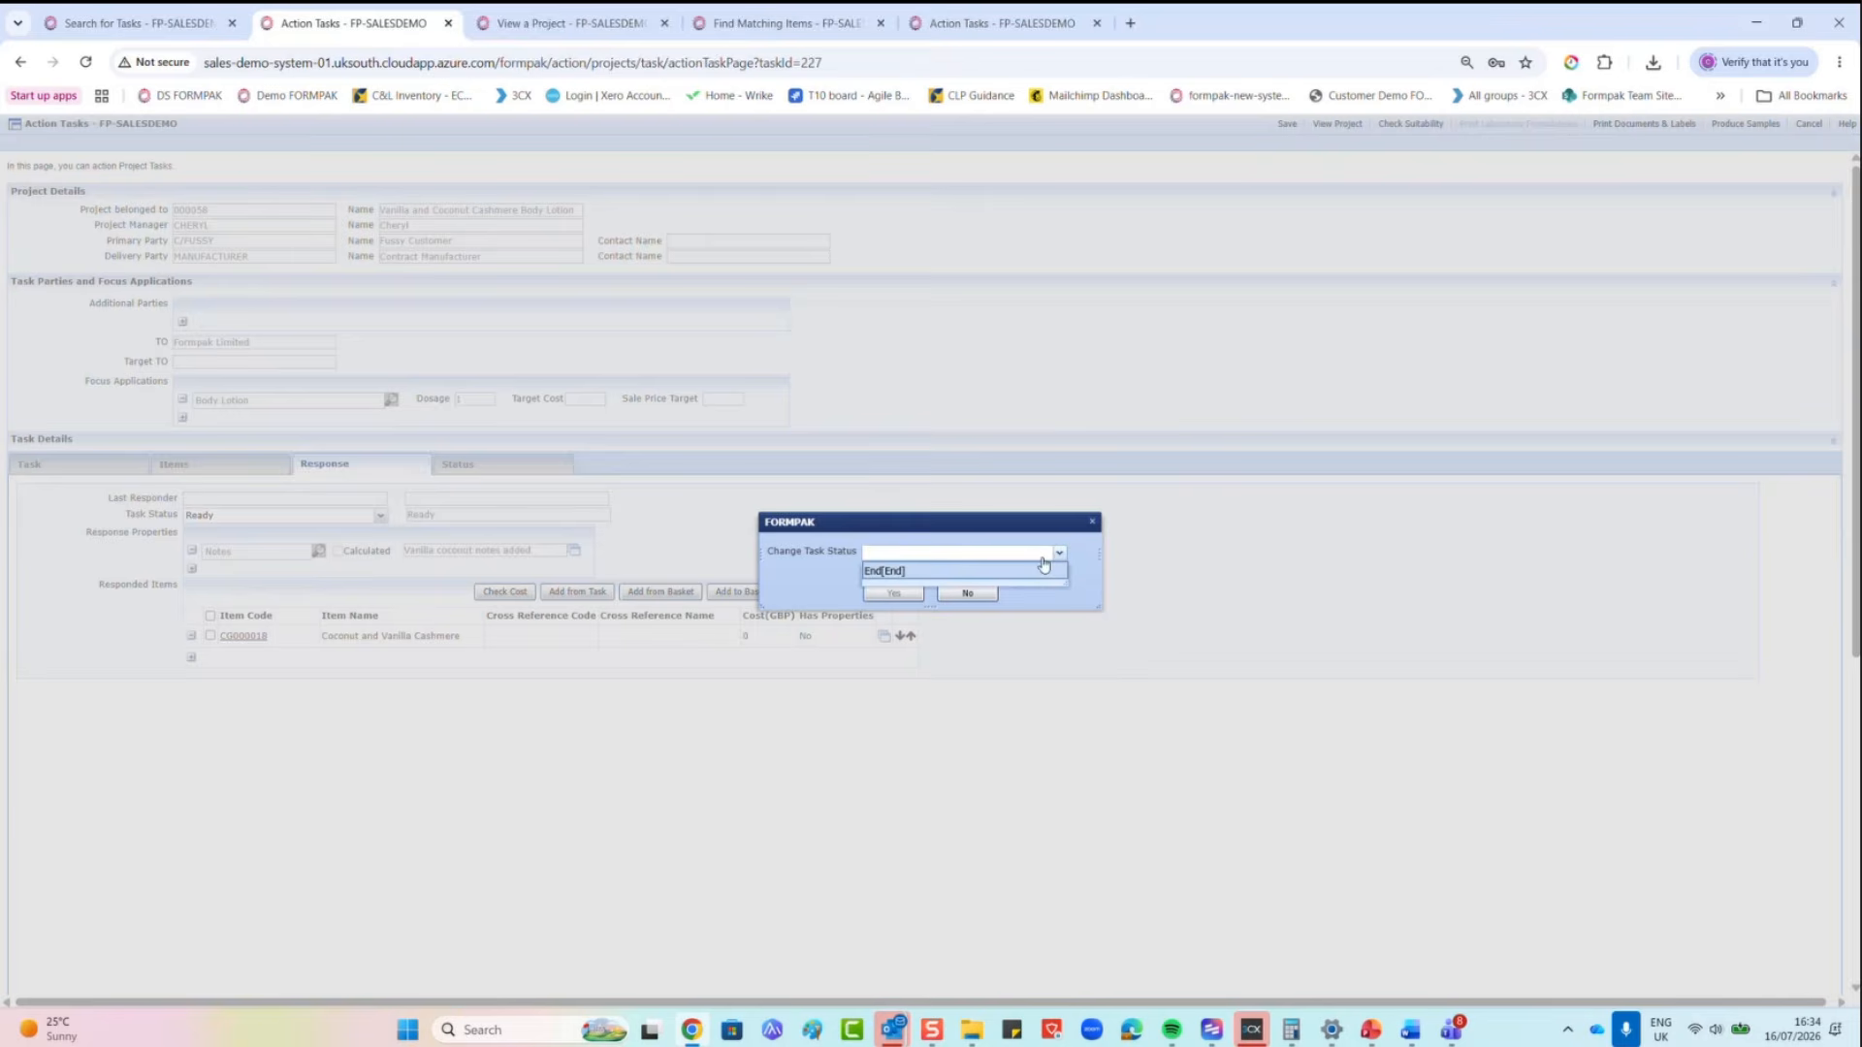
pyautogui.click(933, 572)
pyautogui.click(894, 593)
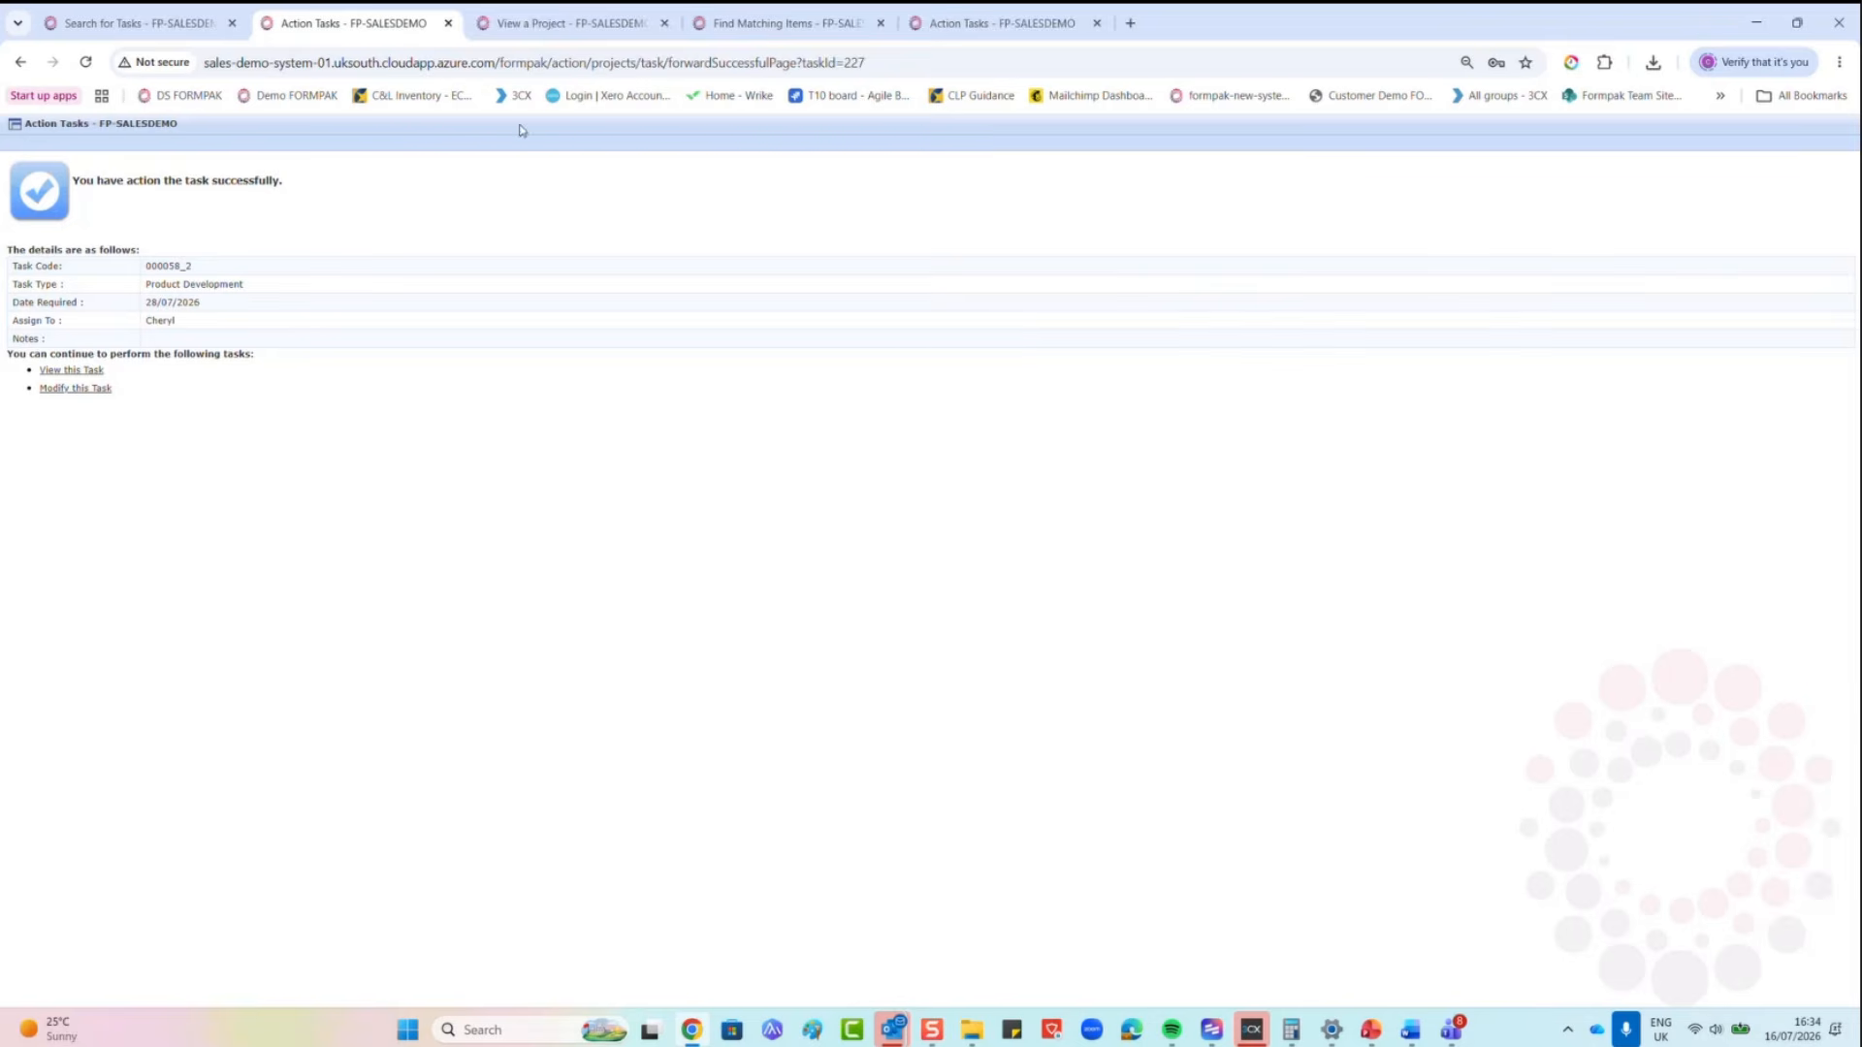
pyautogui.click(448, 23)
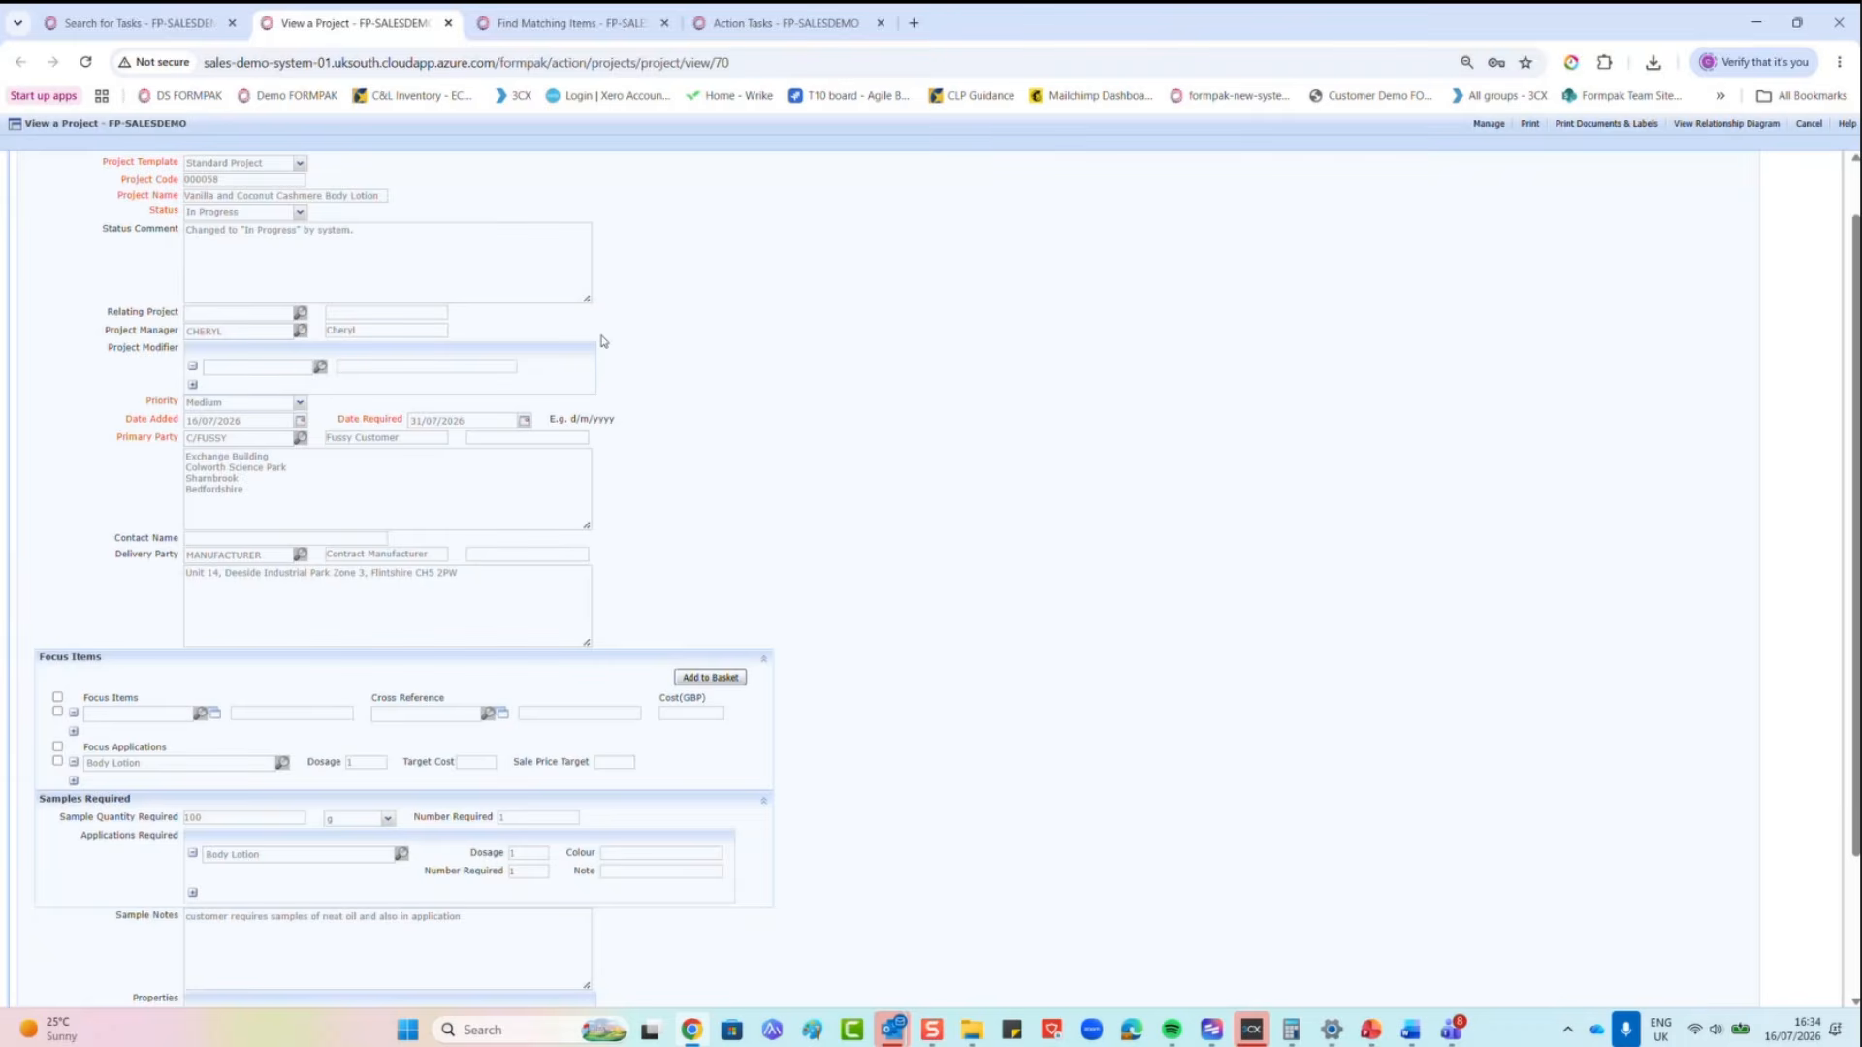
# Step: Rerun the My Ready Tasks search and open the Sample task for viewing
pyautogui.click(136, 22)
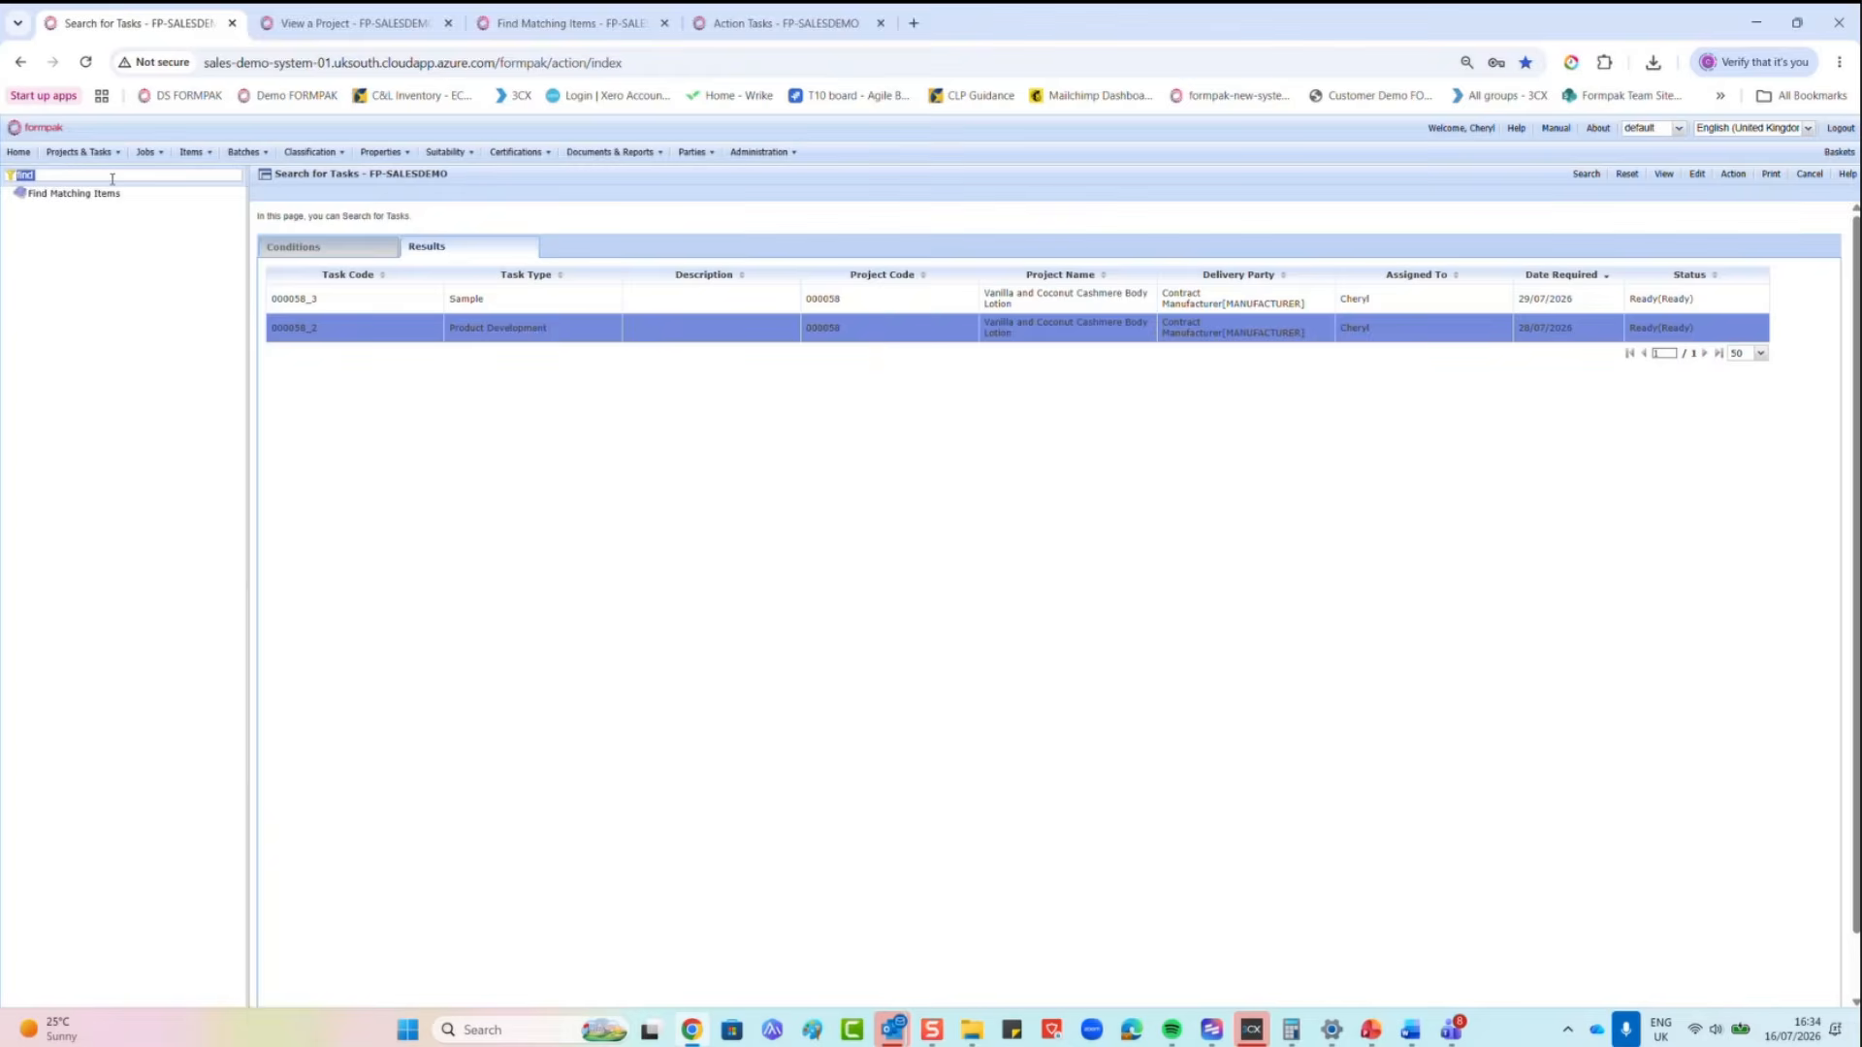
pyautogui.click(328, 252)
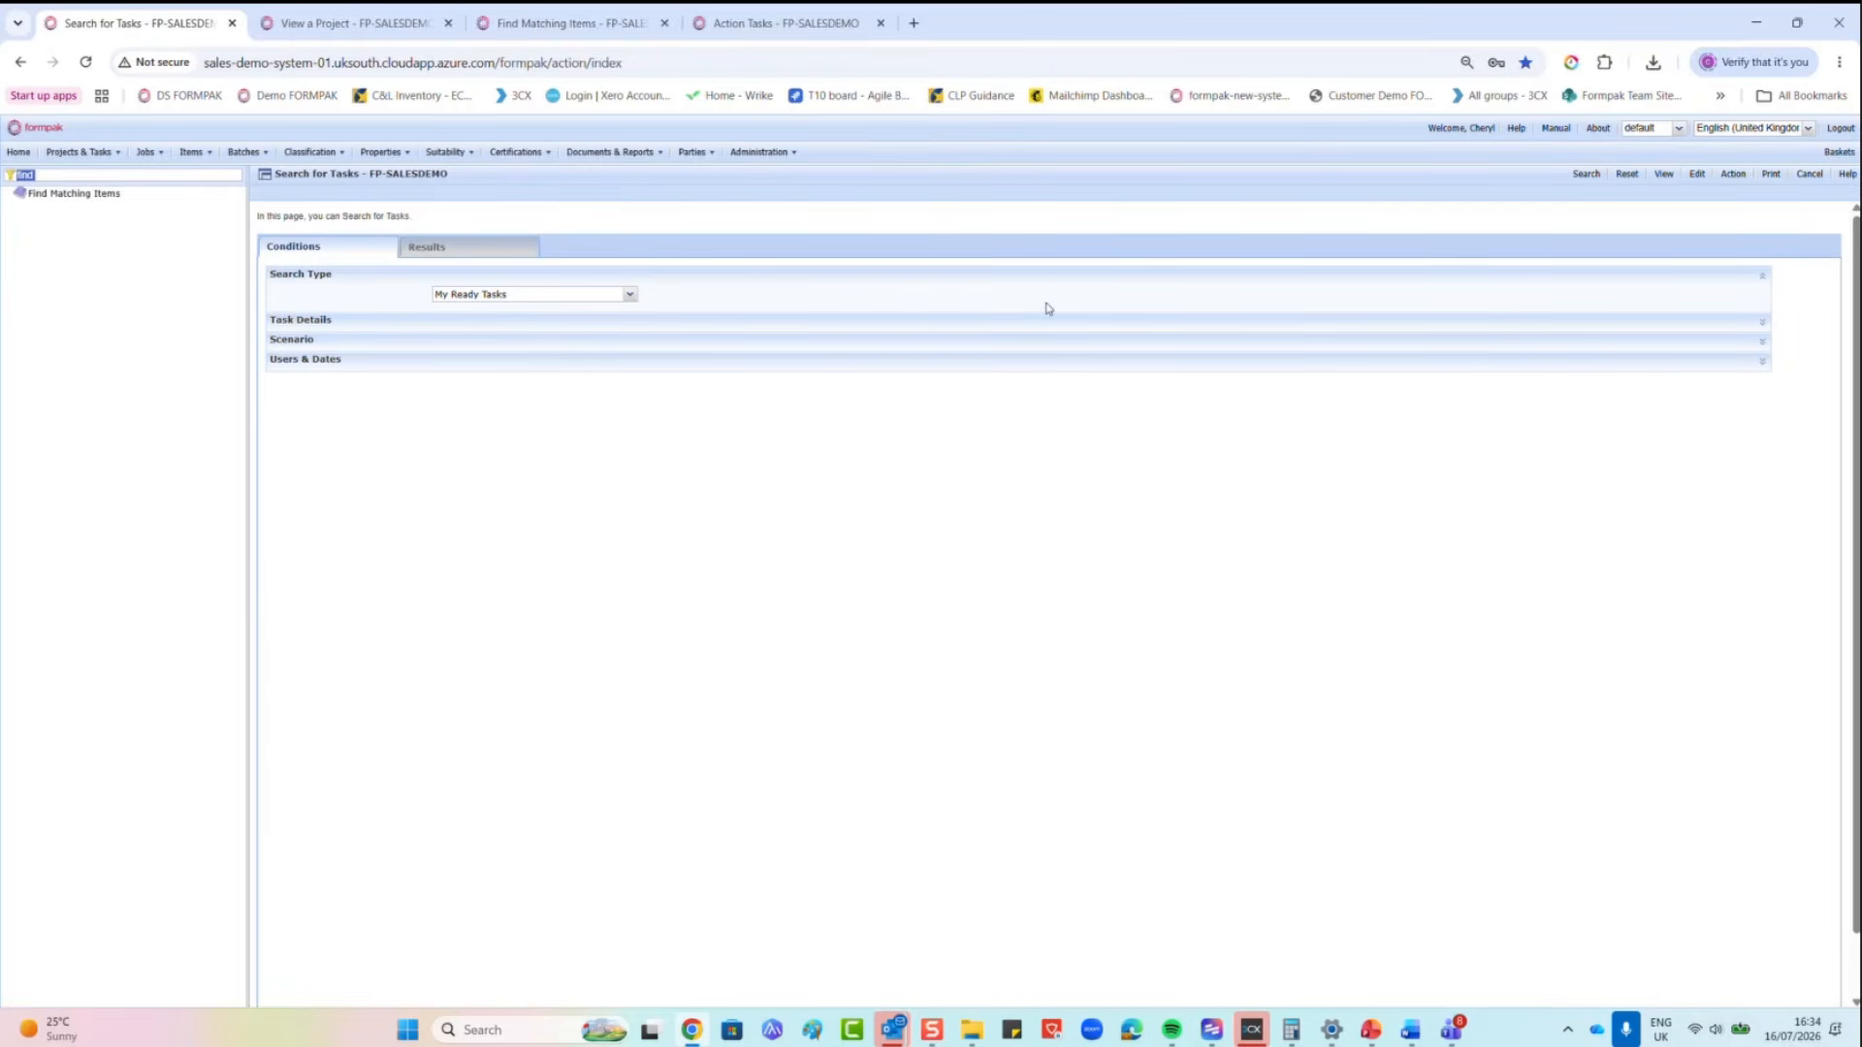
pyautogui.click(1591, 177)
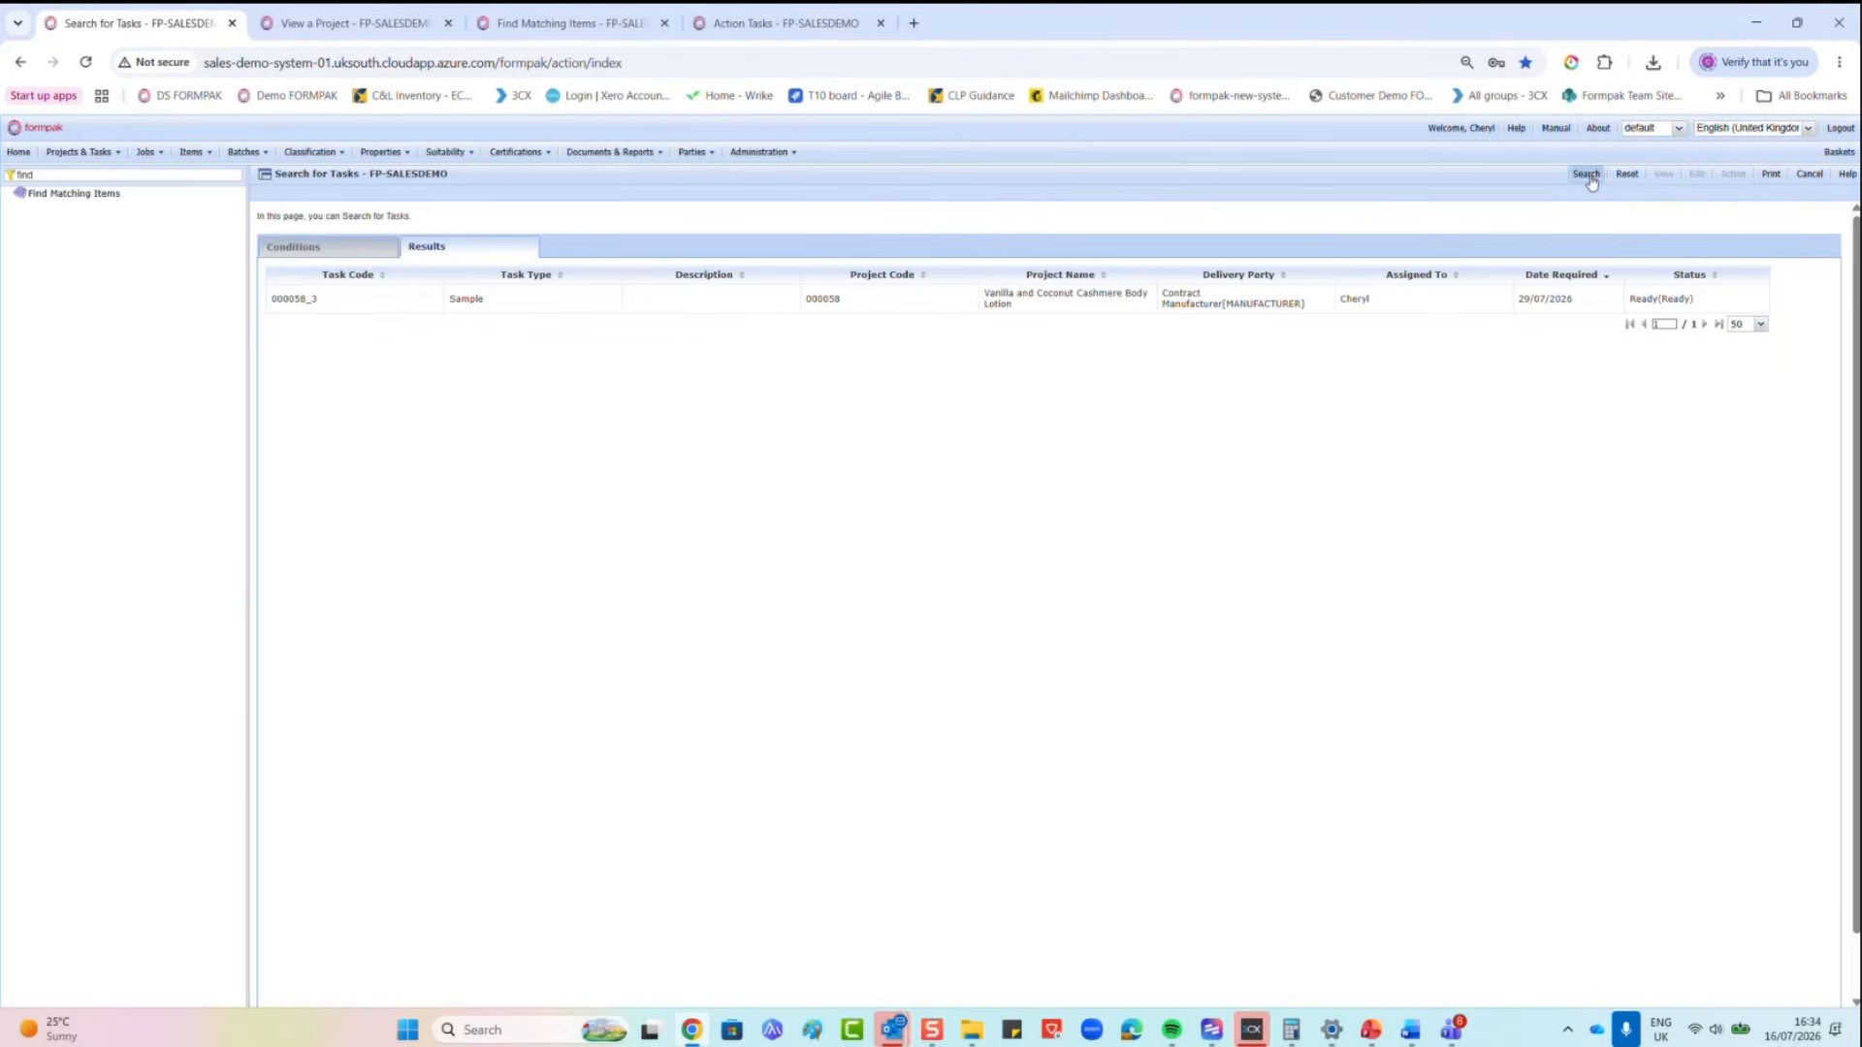
pyautogui.click(521, 309)
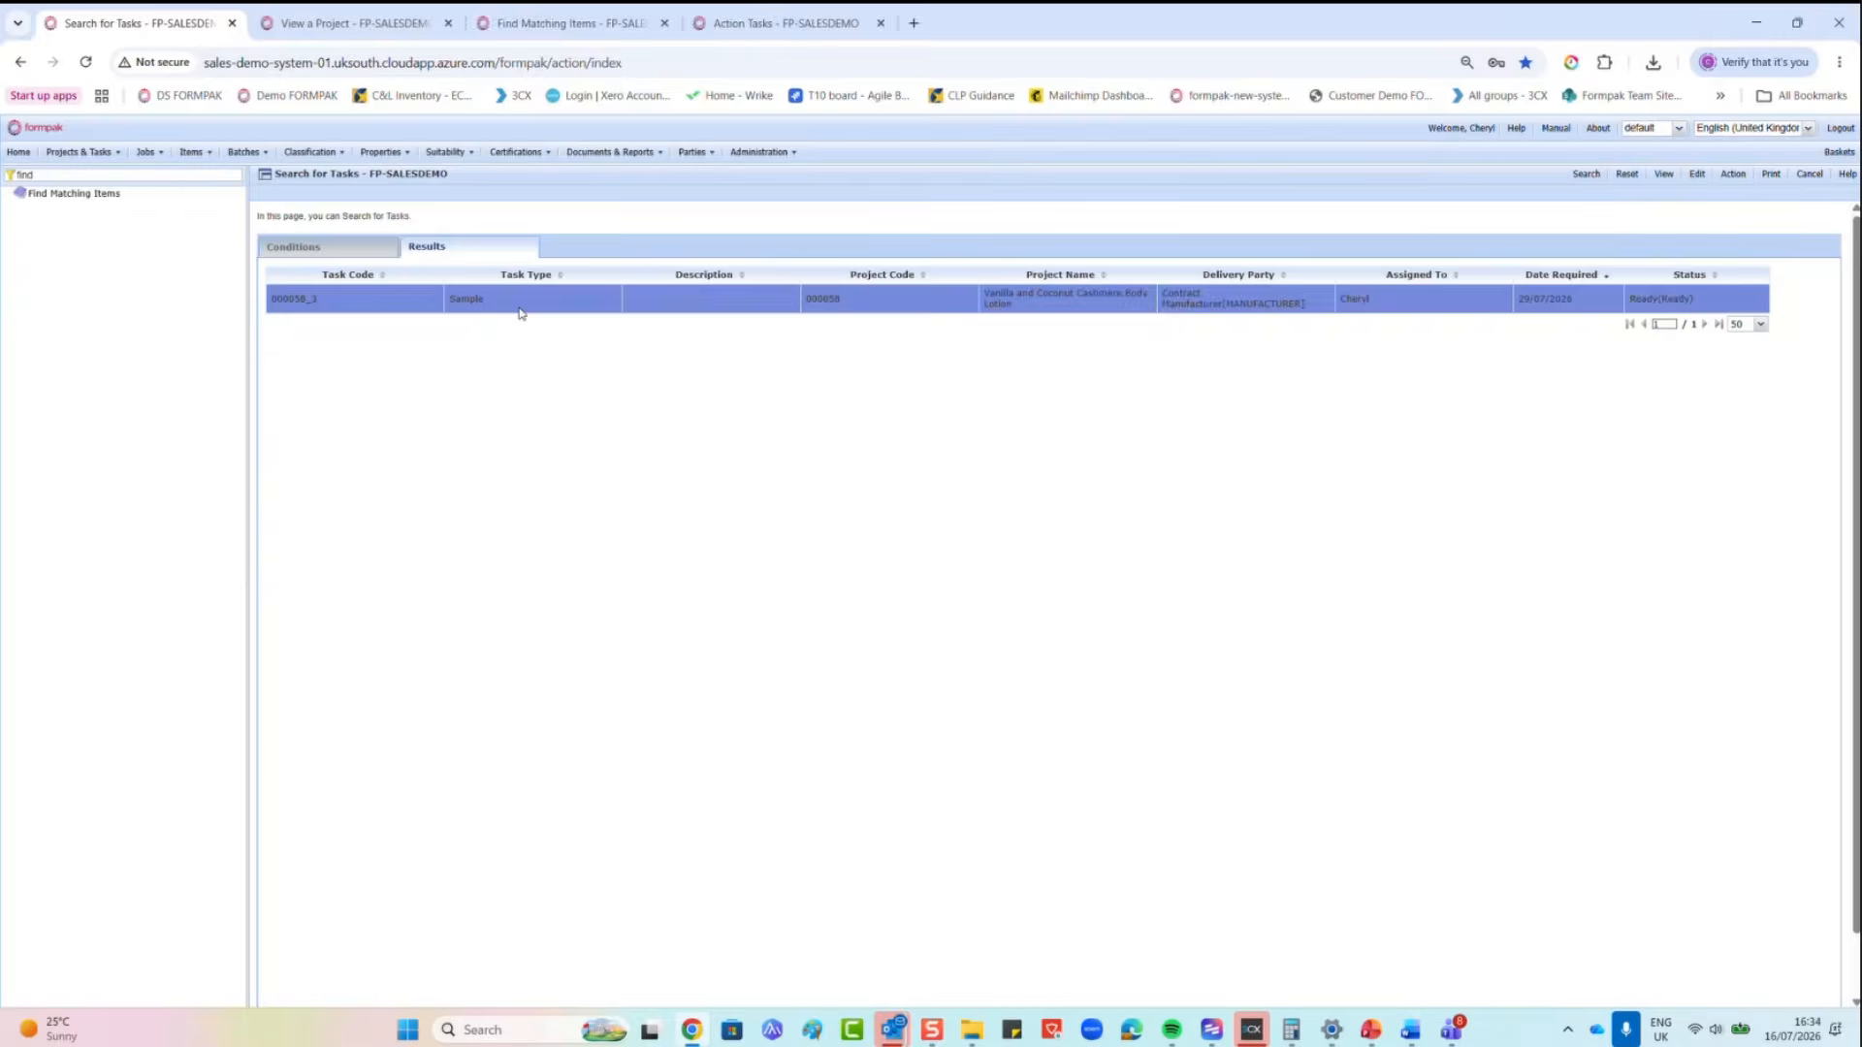
pyautogui.click(1664, 176)
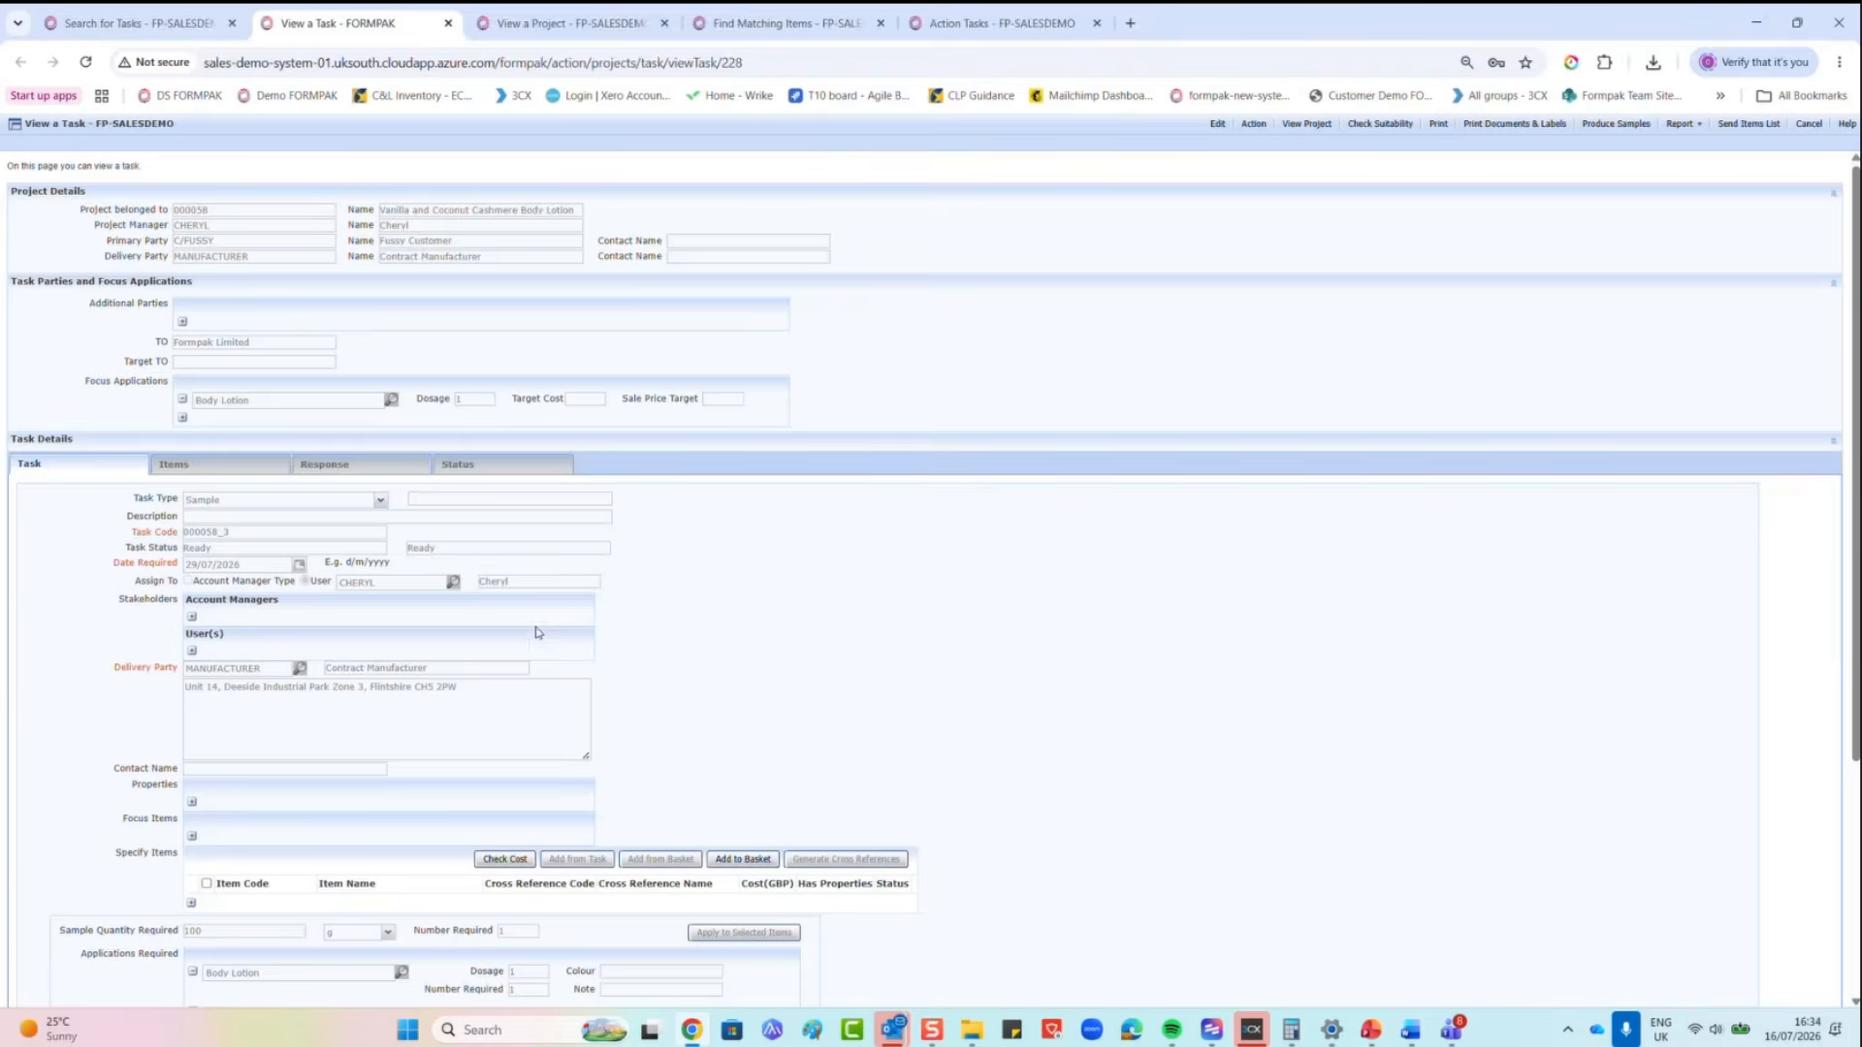
# Step: Review the Sample task's details and sample requirements along with those of its parent project
pyautogui.scroll(-3, 536, 632)
pyautogui.scroll(2, 537, 631)
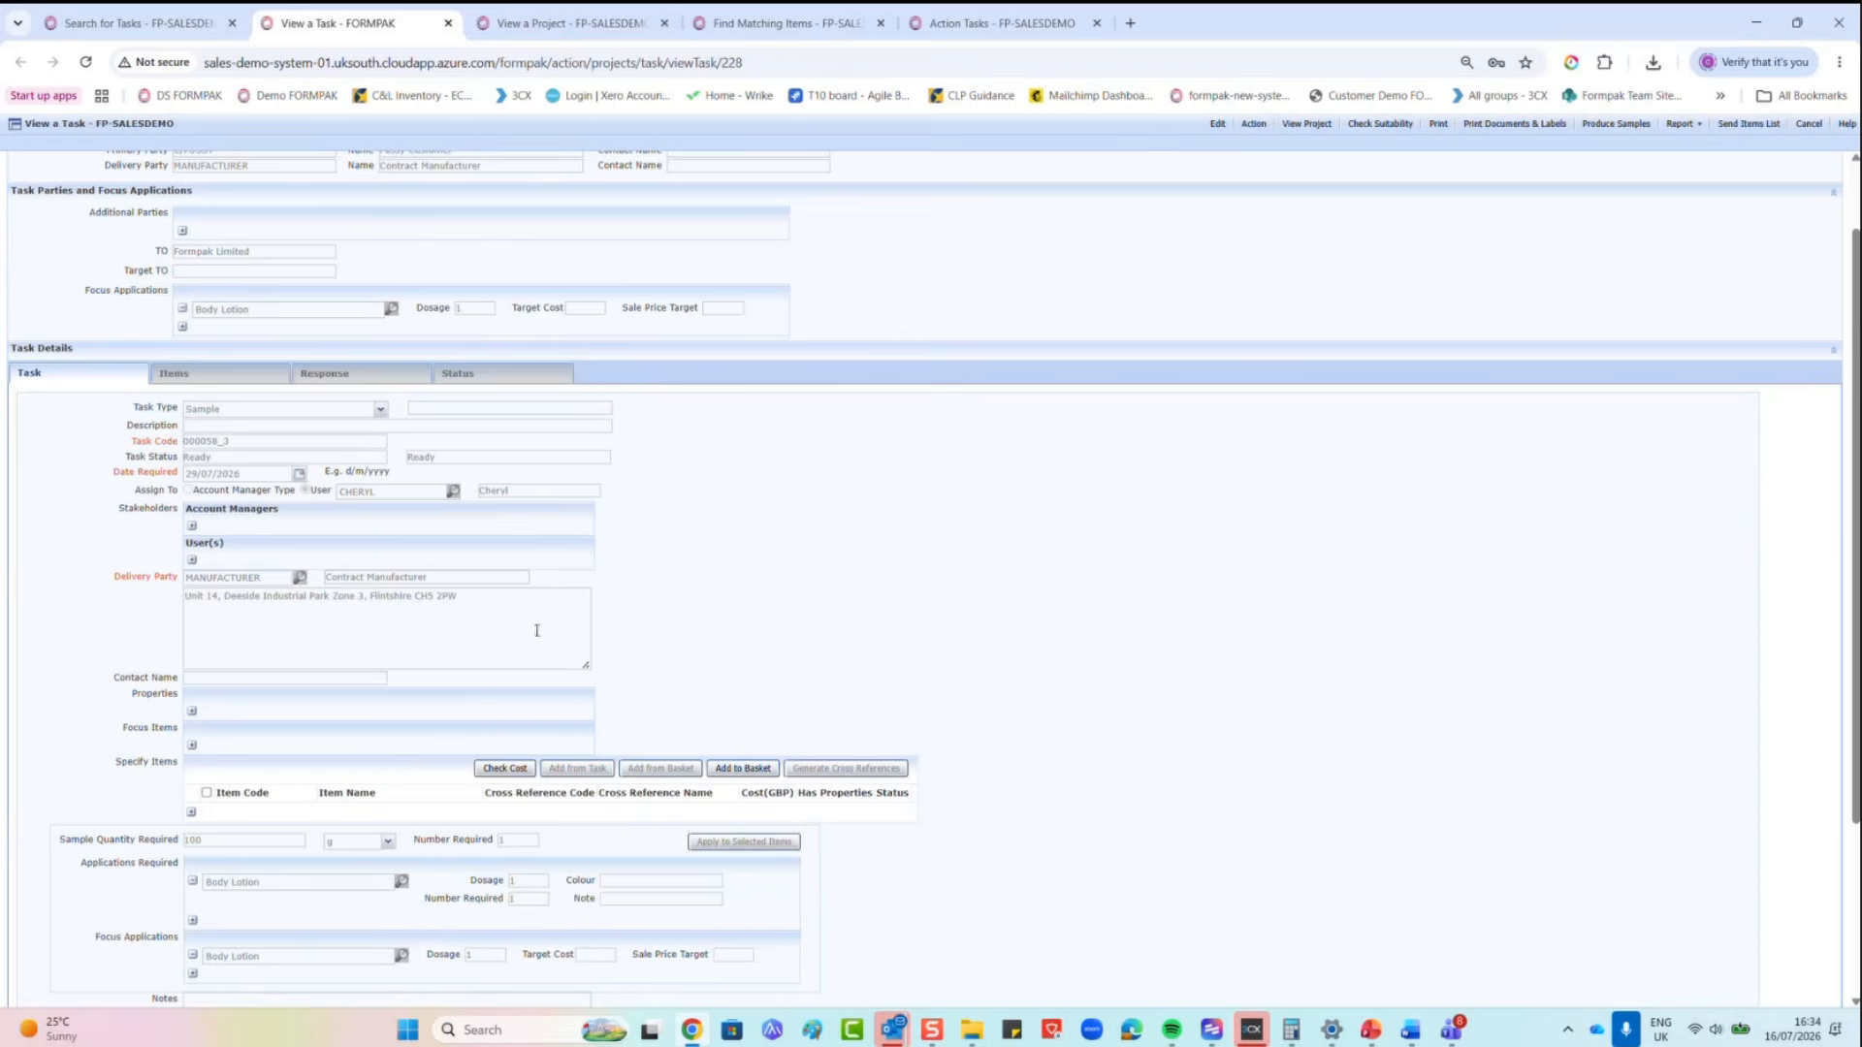
pyautogui.click(1306, 124)
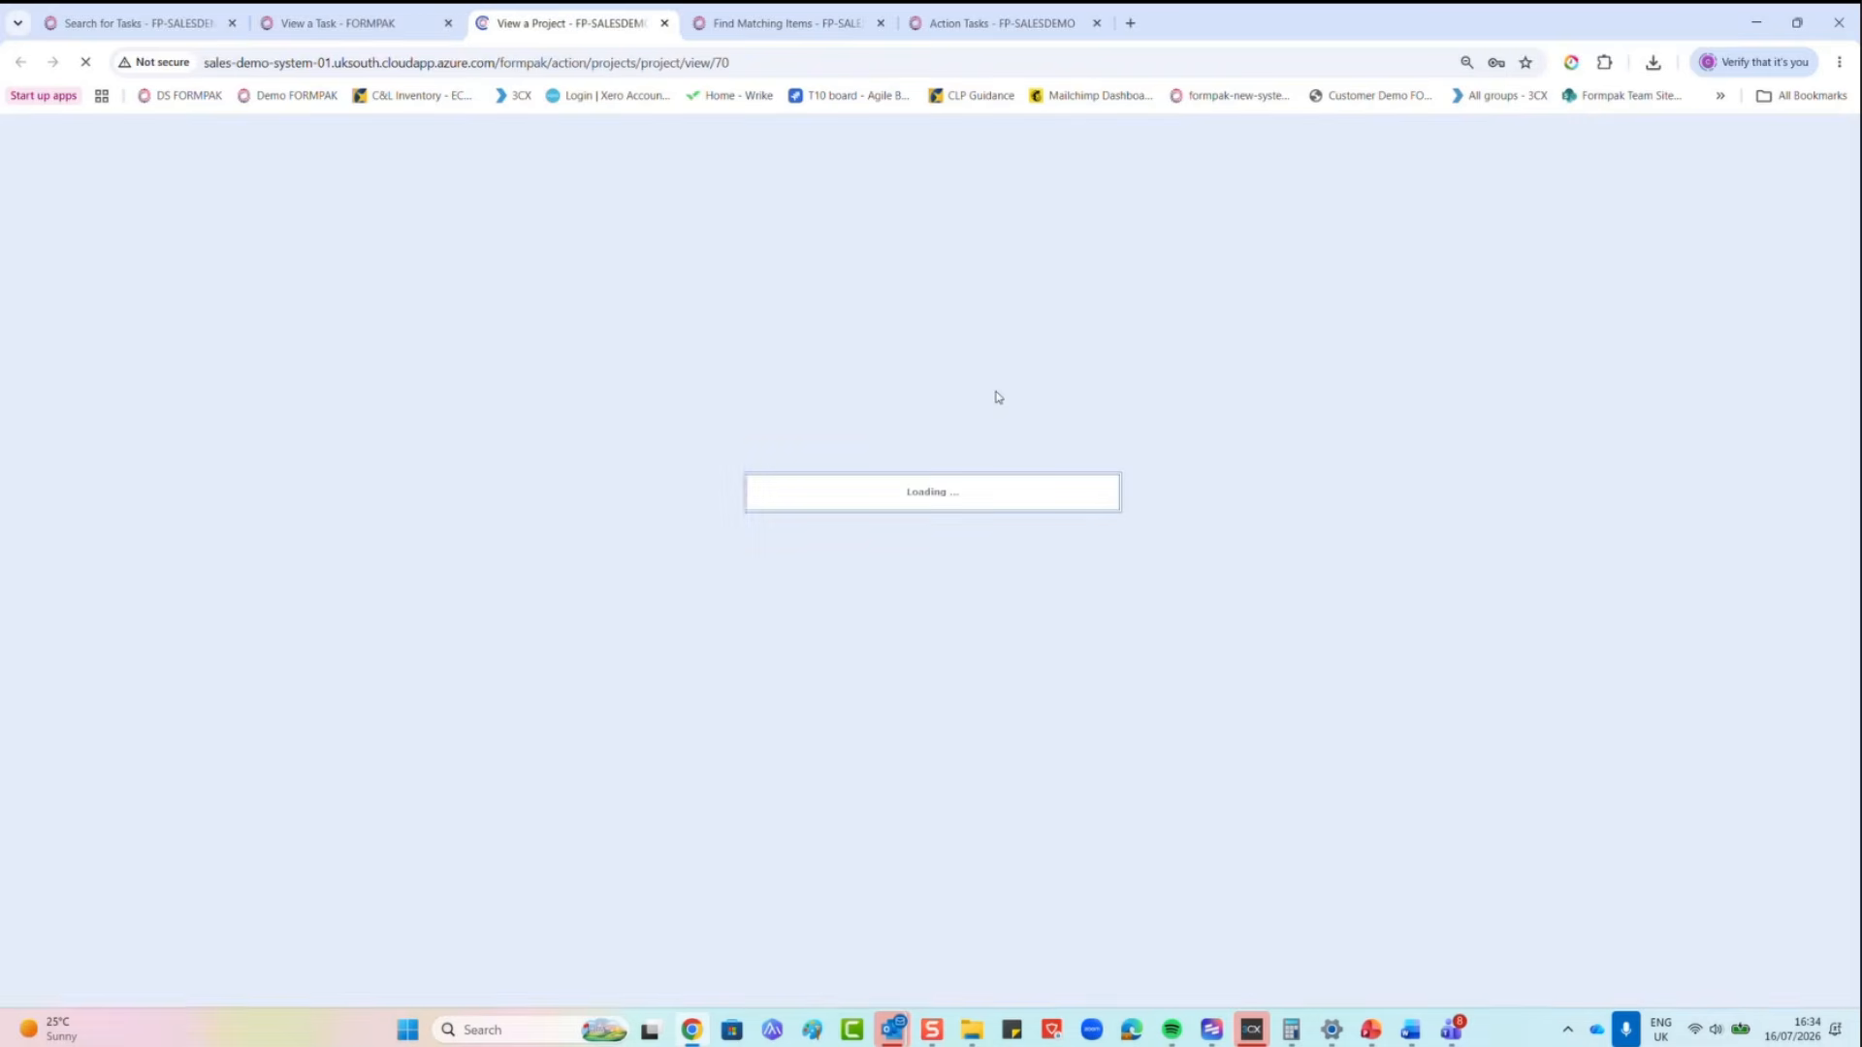
pyautogui.scroll(-3, 640, 558)
pyautogui.scroll(2, 609, 567)
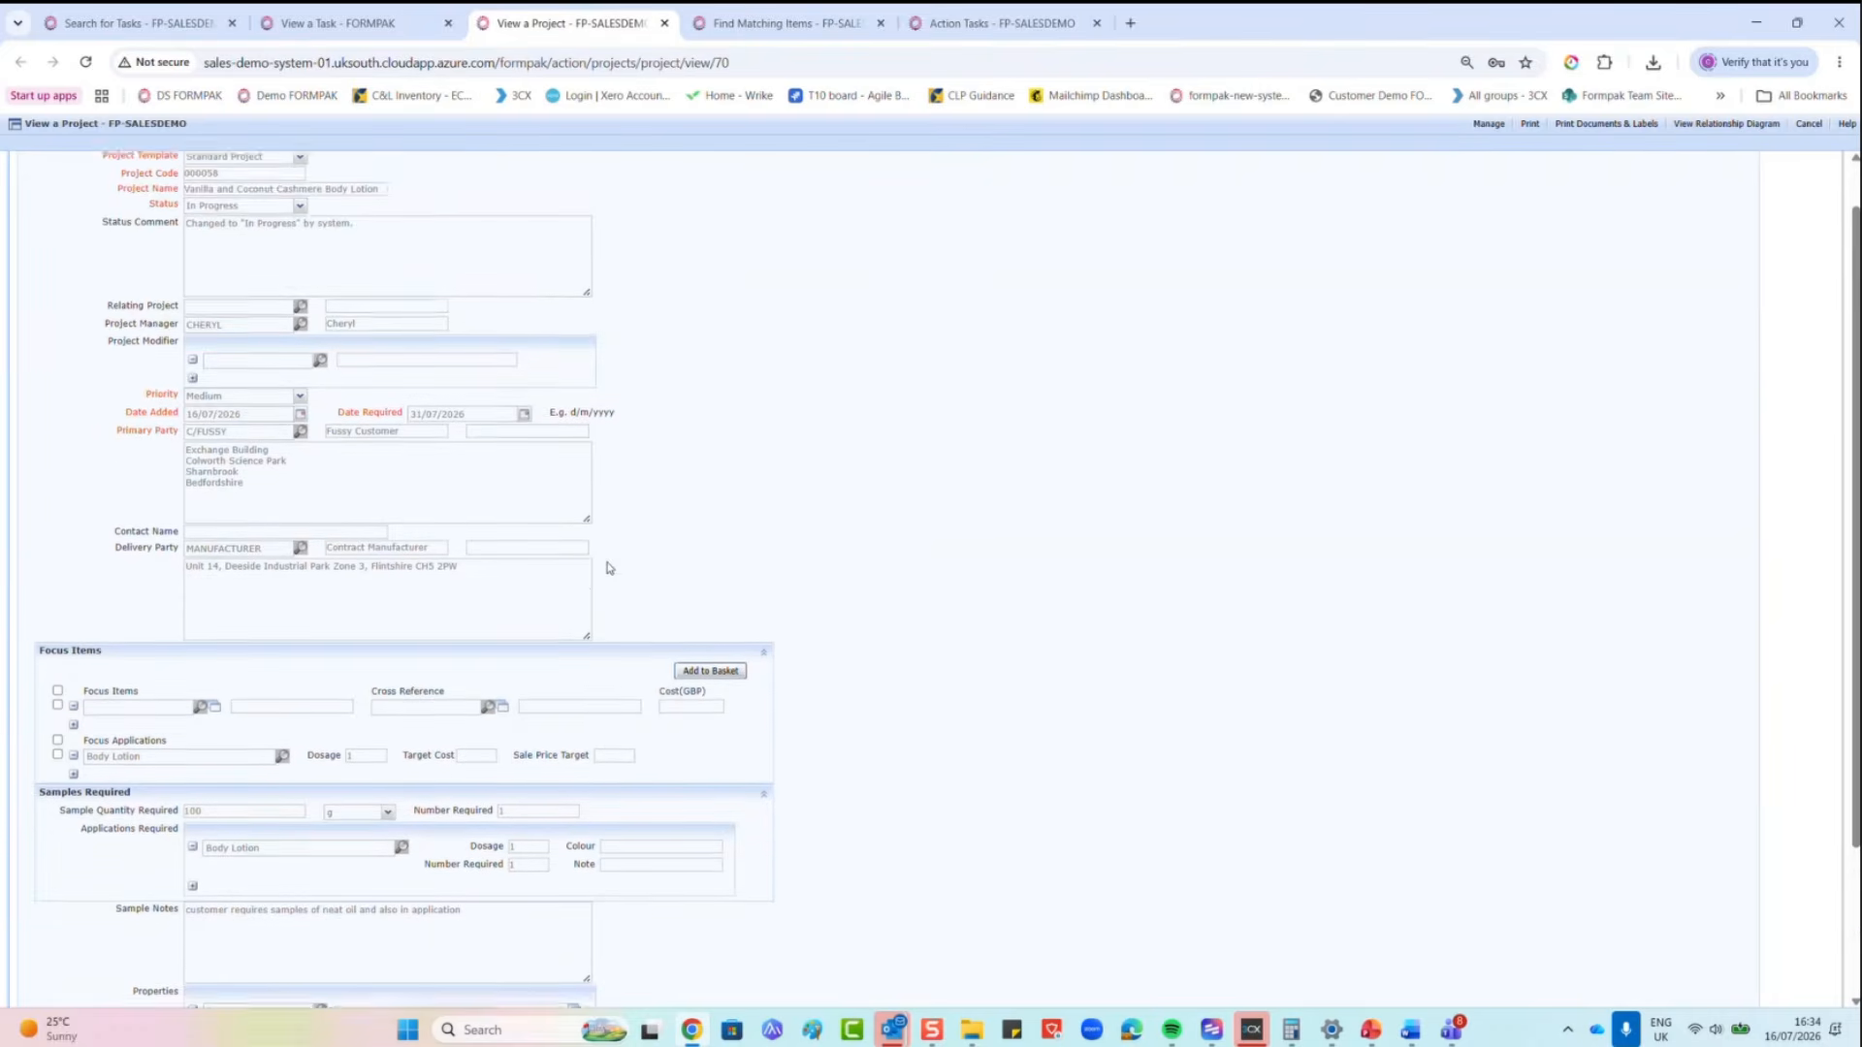
pyautogui.scroll(1, 609, 568)
pyautogui.click(665, 23)
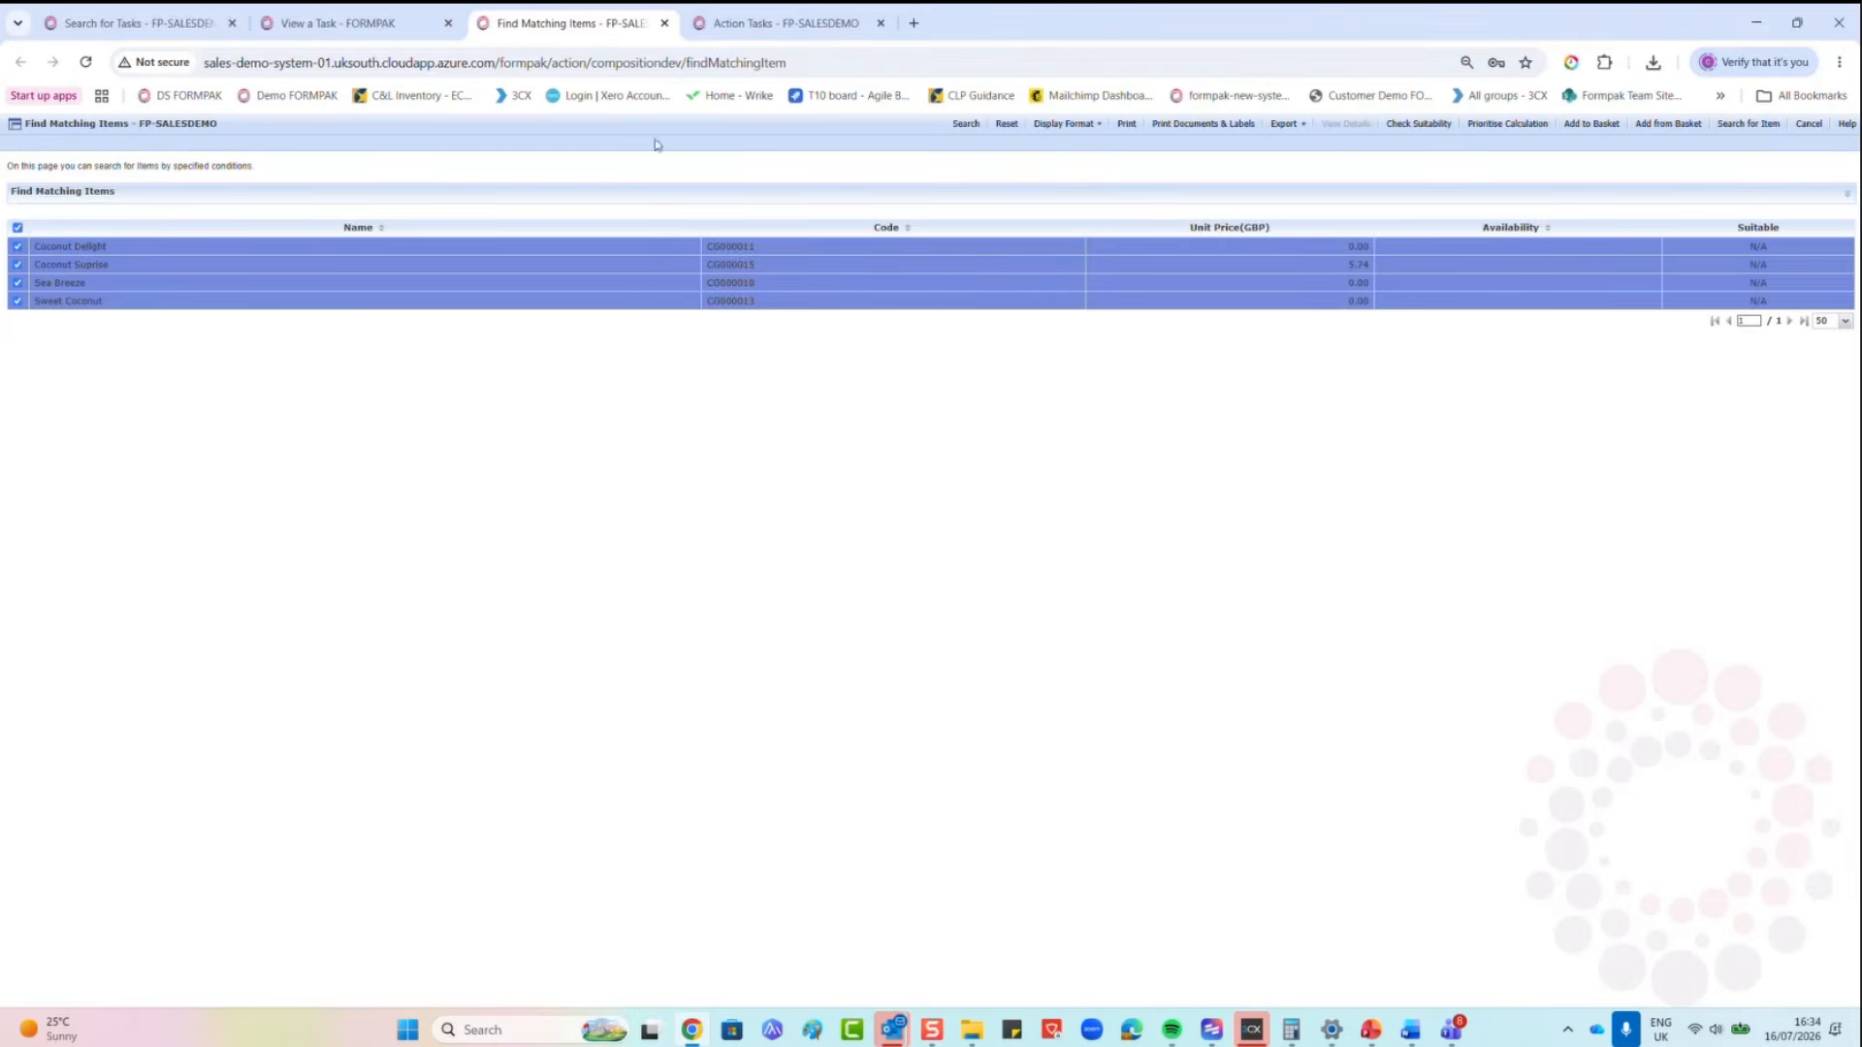
pyautogui.click(382, 32)
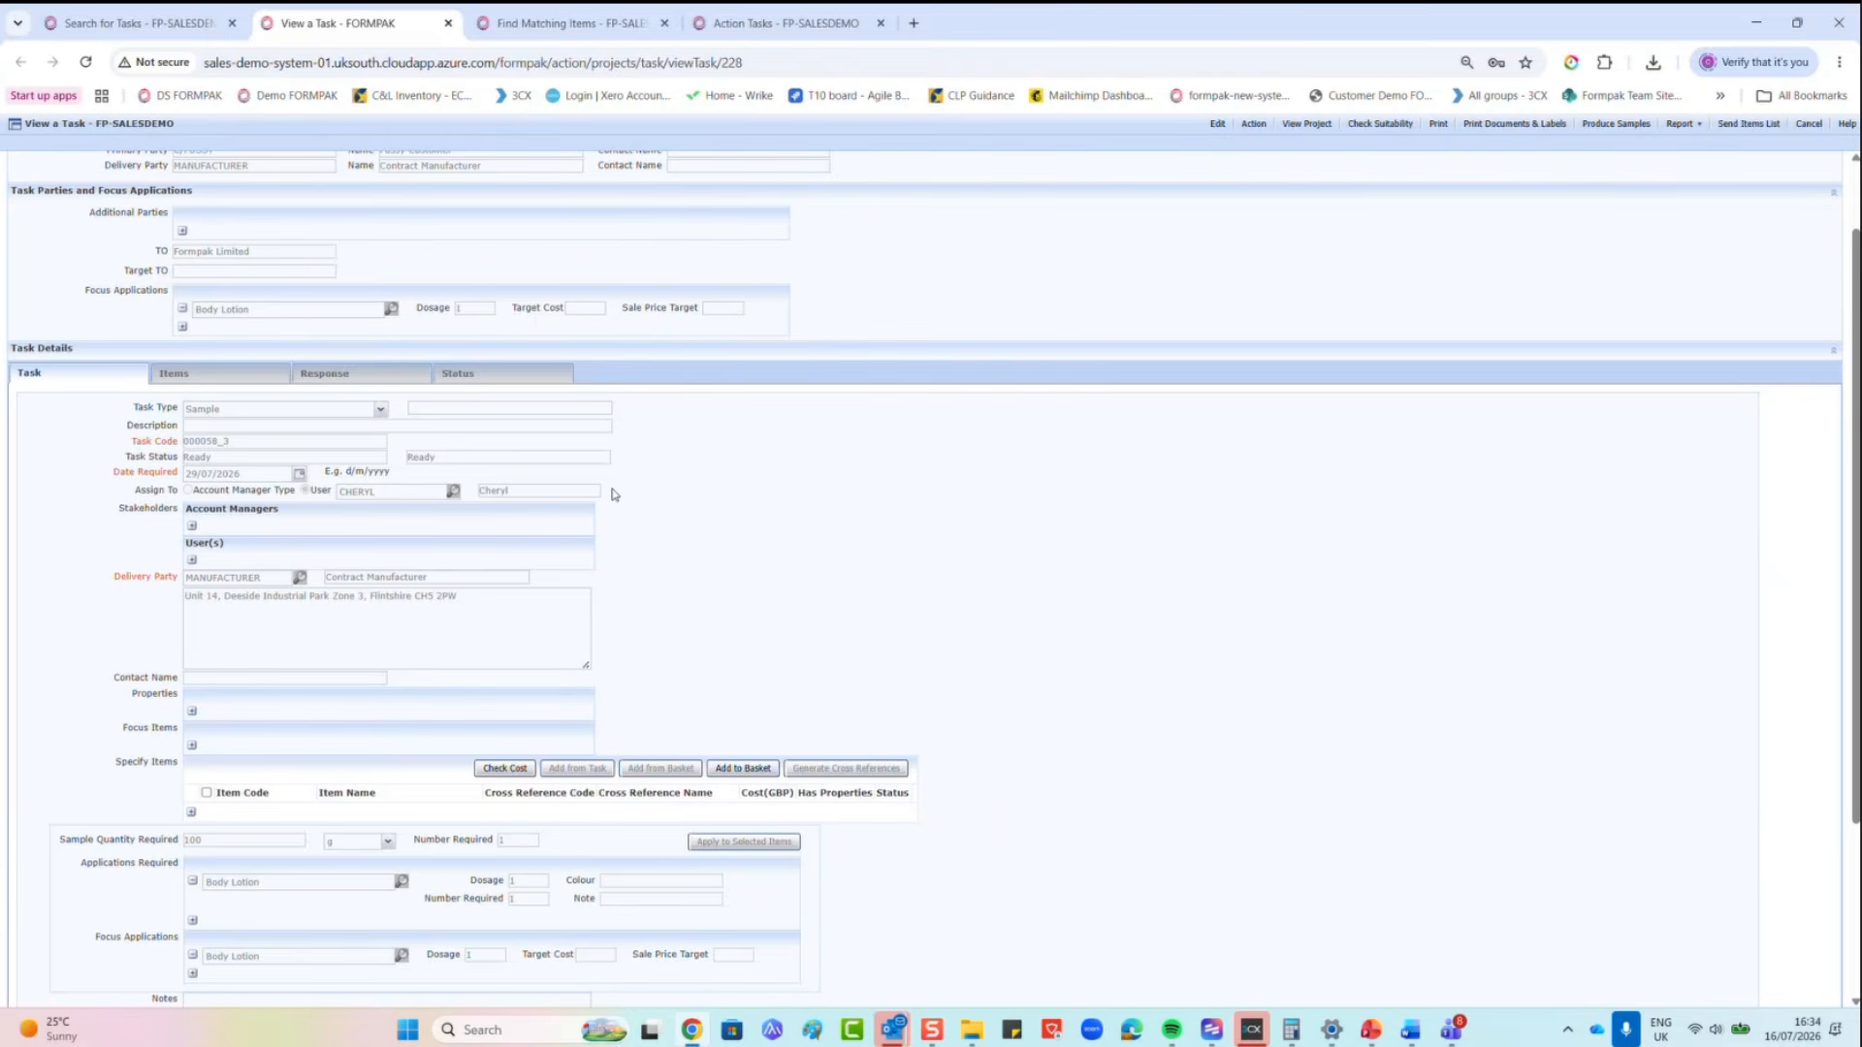
pyautogui.scroll(-1, 614, 514)
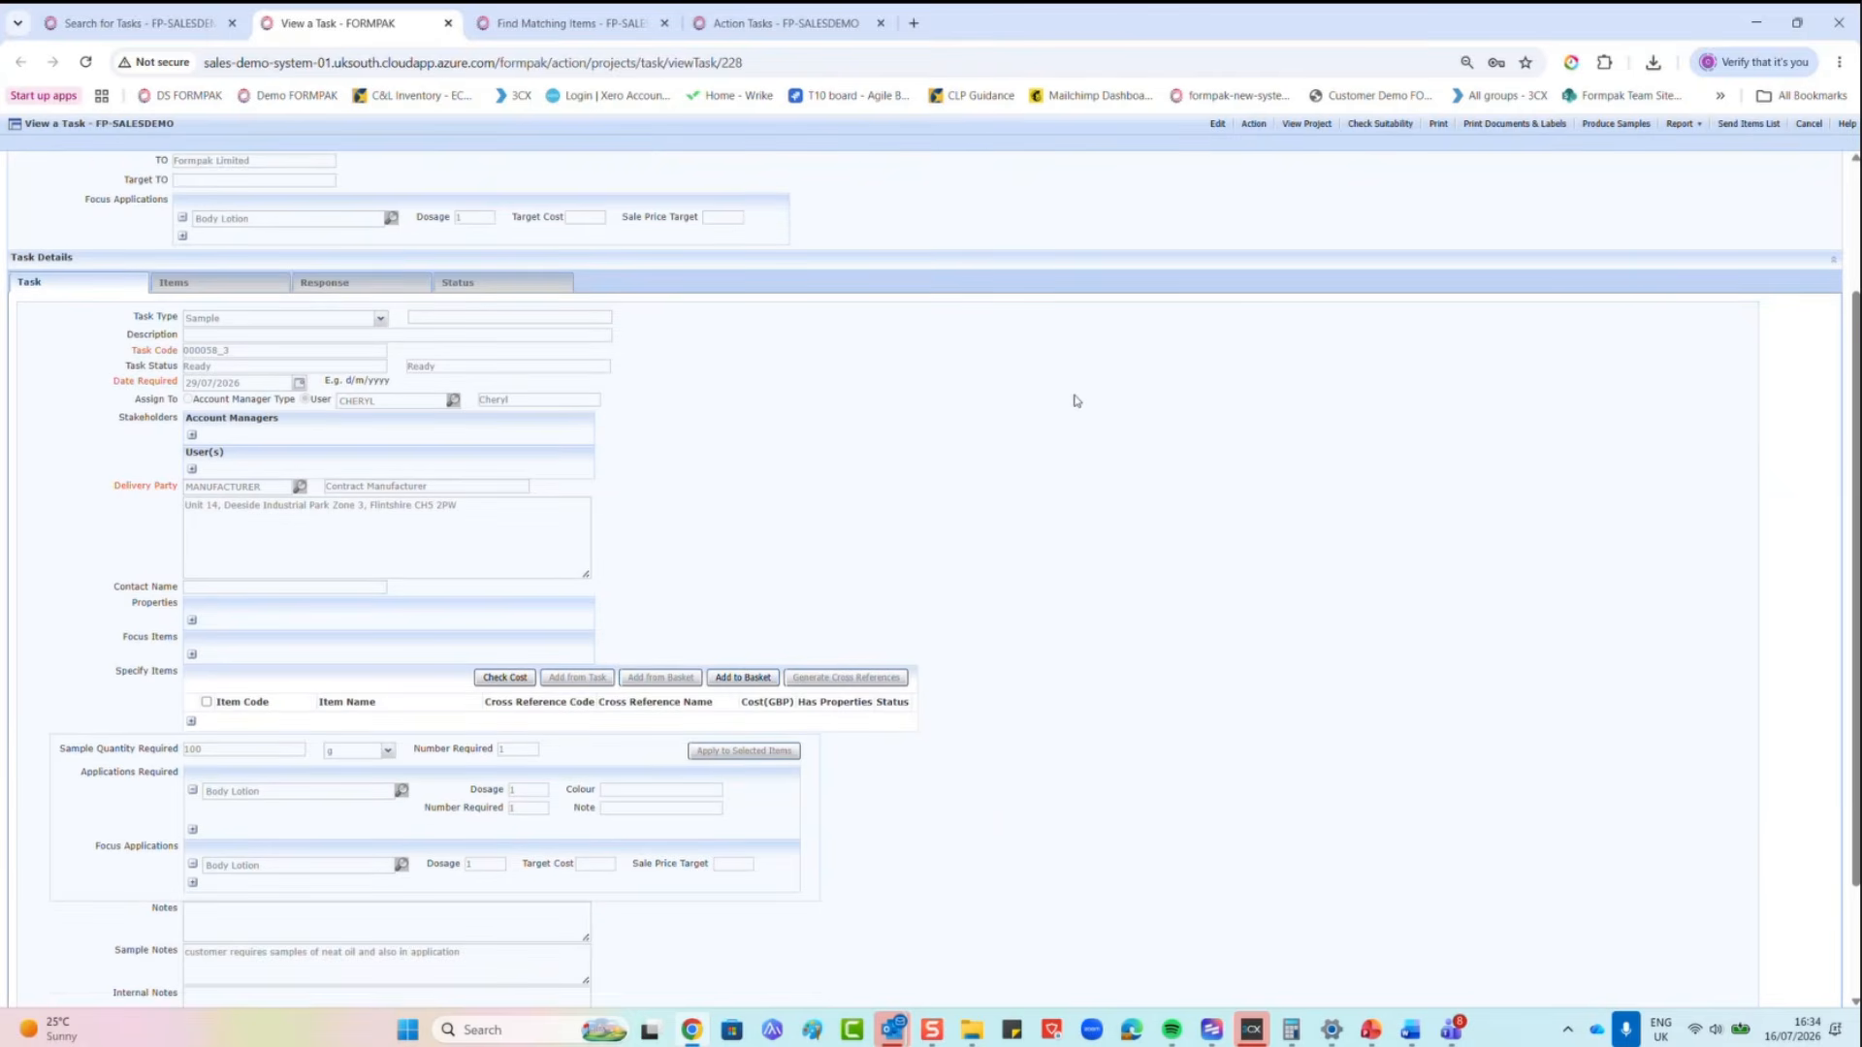
# Step: Open the Sample task for editing and add the items from the Product Selection and Product Development tasks, including properties
pyautogui.click(1220, 125)
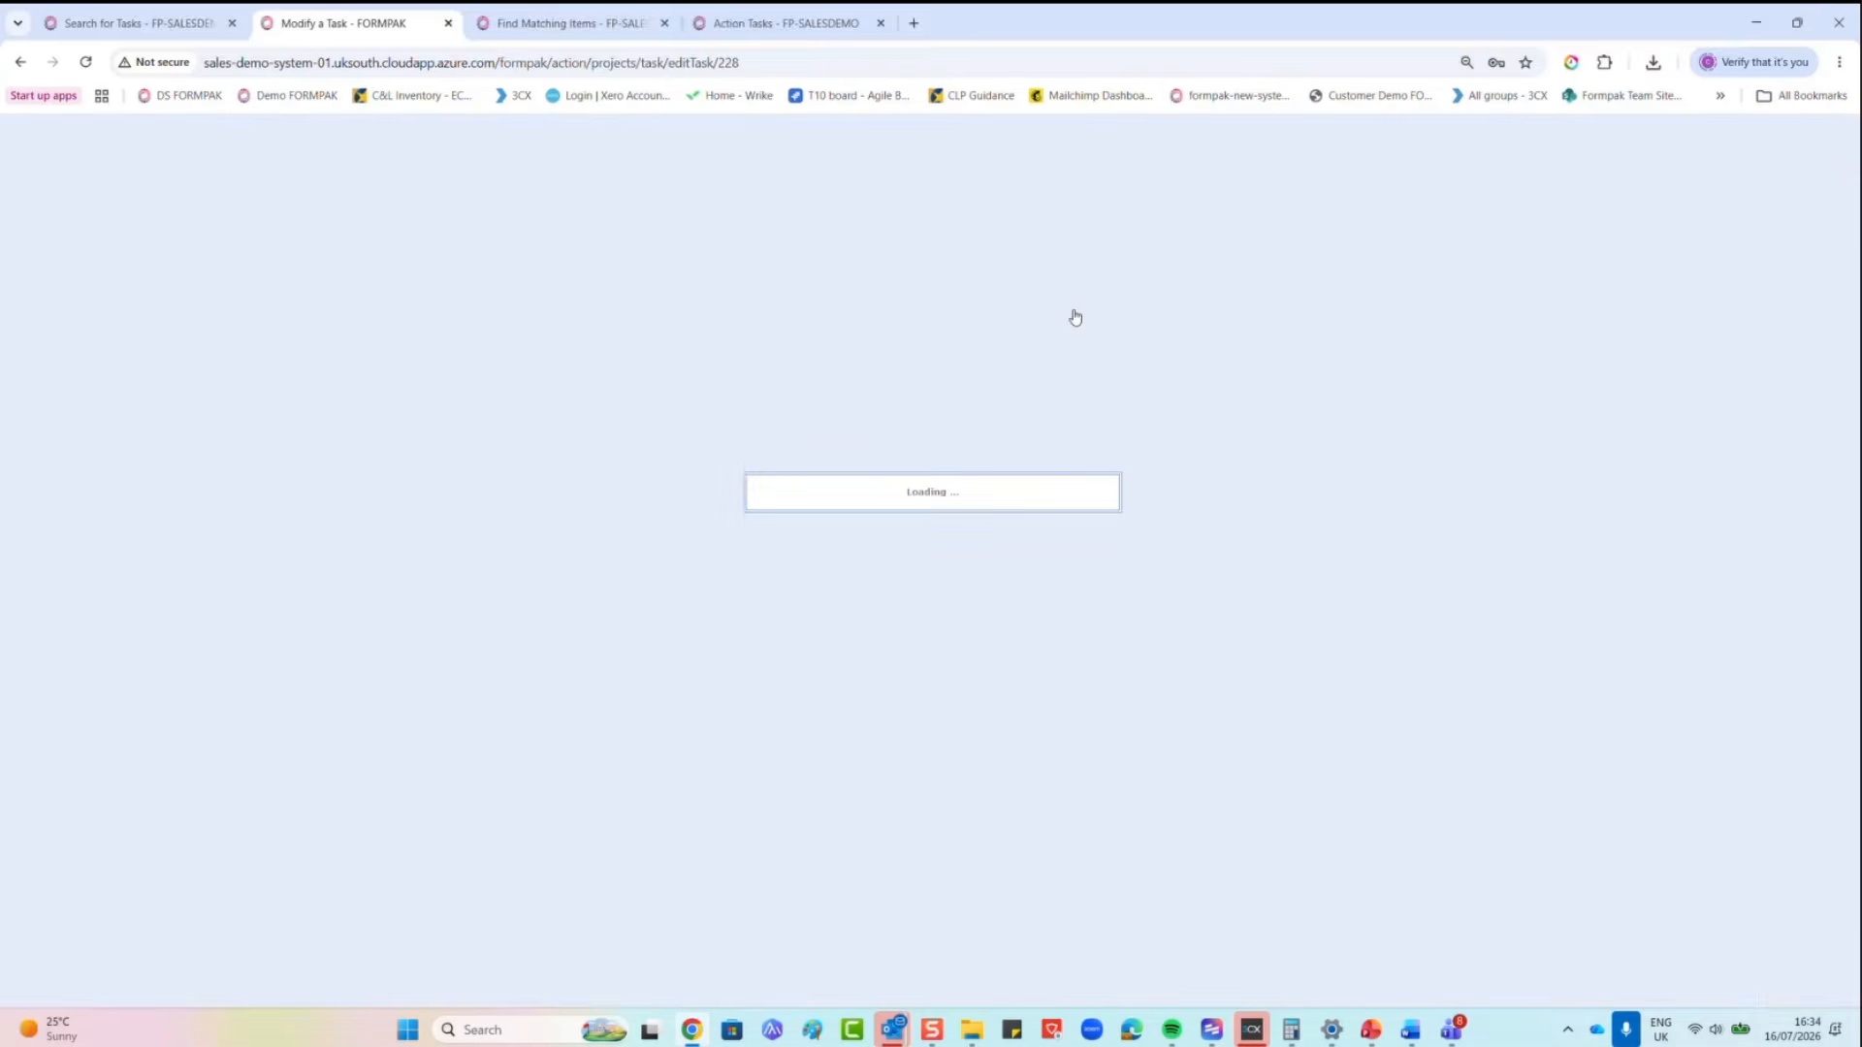
pyautogui.scroll(-1, 590, 556)
pyautogui.scroll(-1, 591, 556)
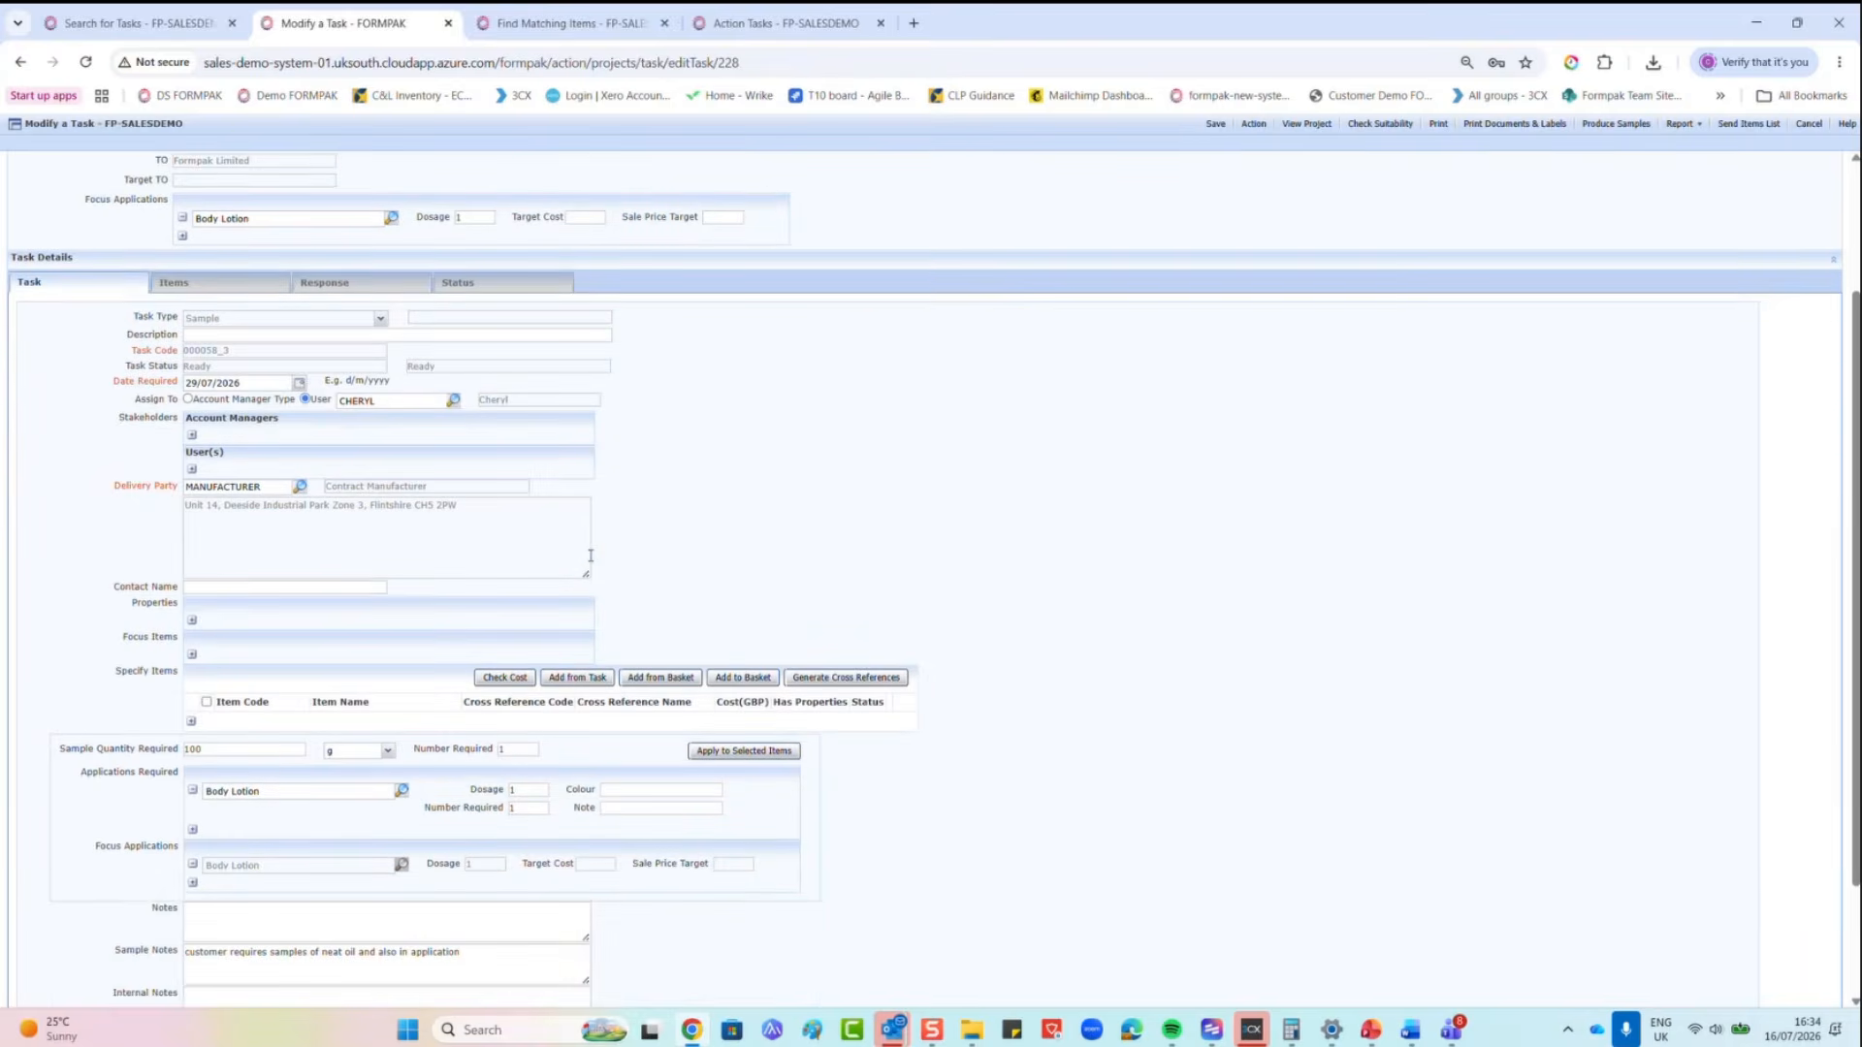
pyautogui.scroll(-1, 591, 556)
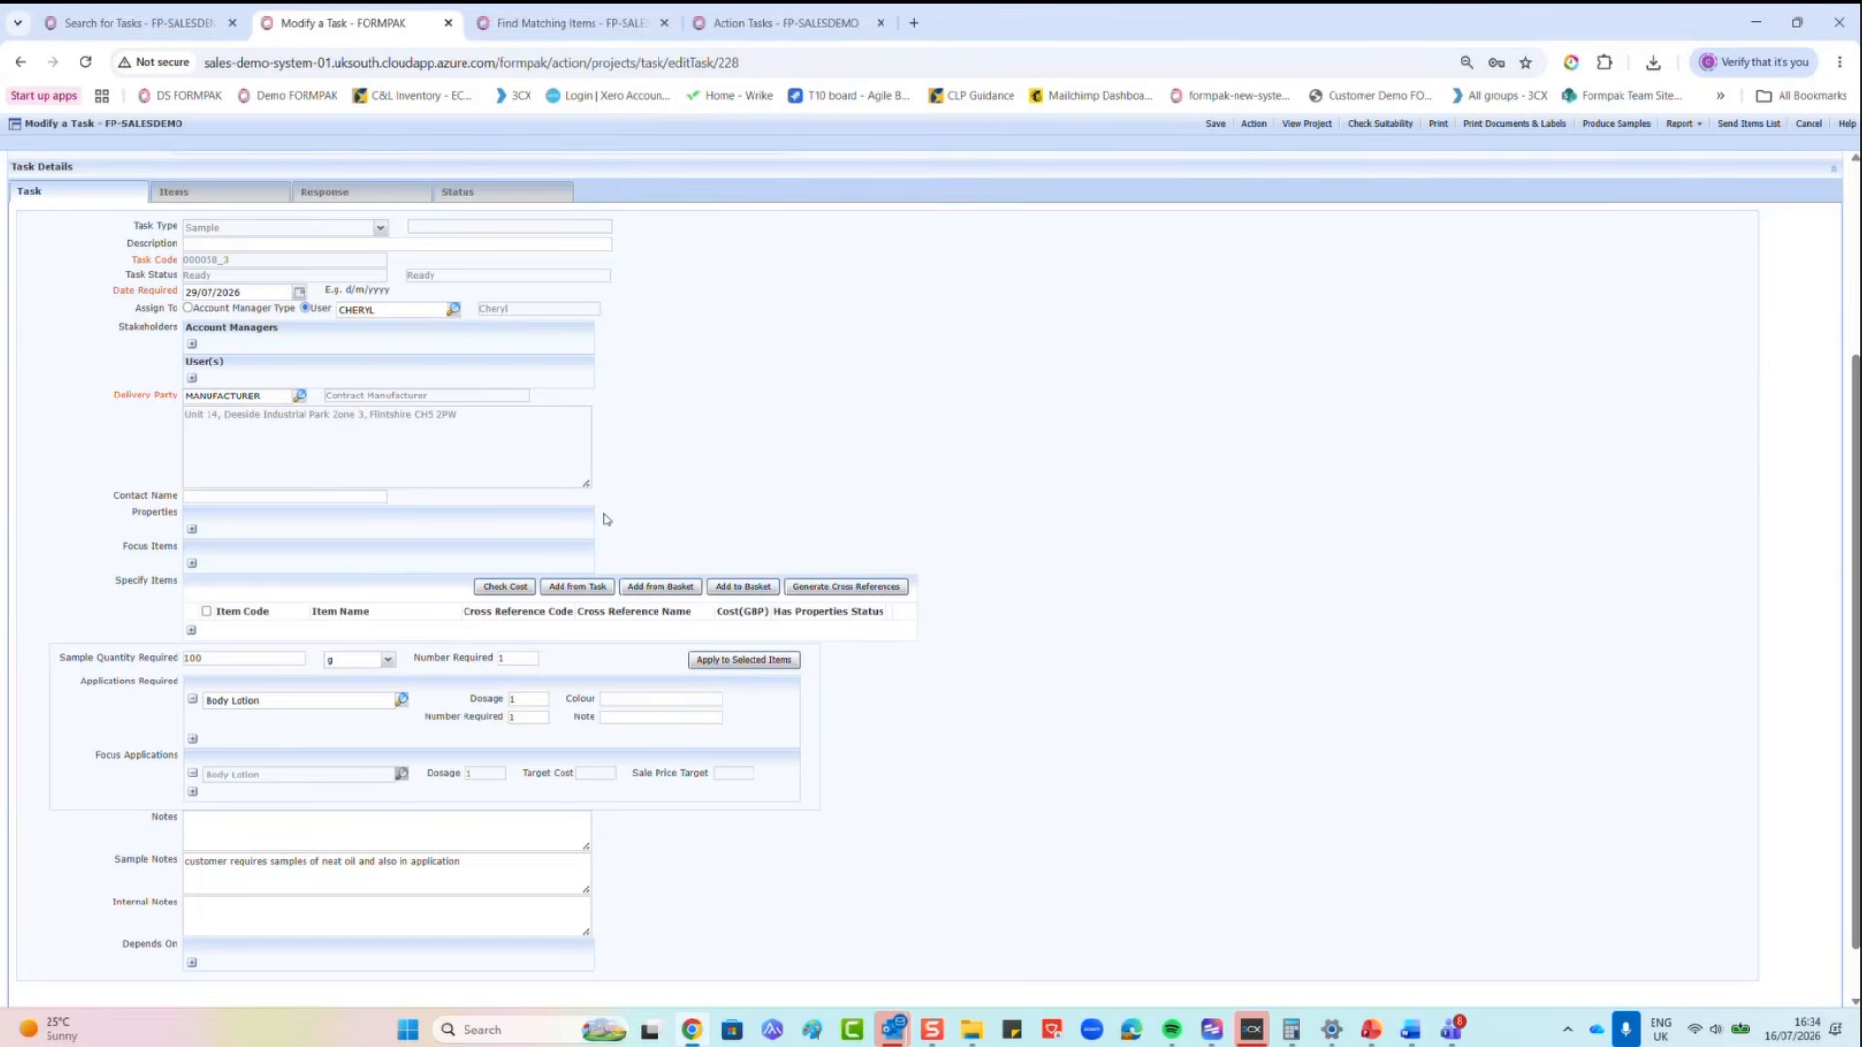
pyautogui.click(580, 588)
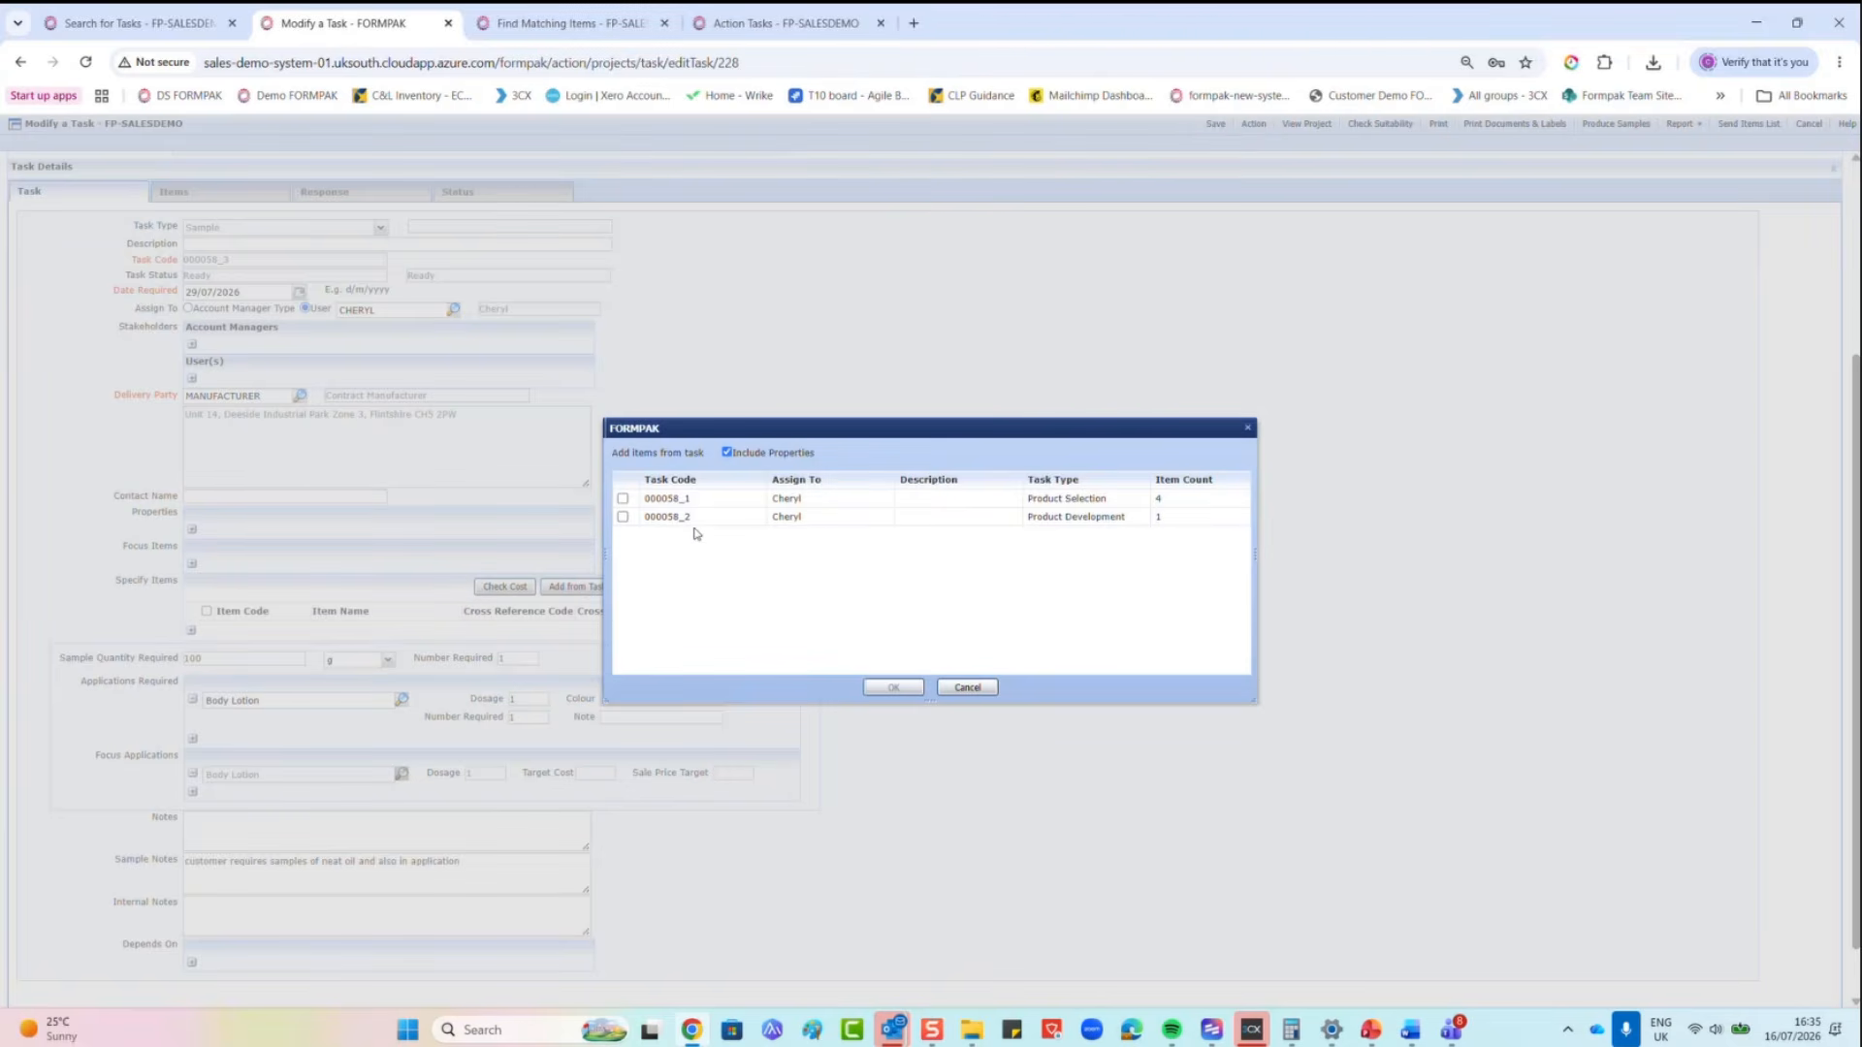
pyautogui.click(622, 500)
pyautogui.click(622, 517)
pyautogui.click(893, 688)
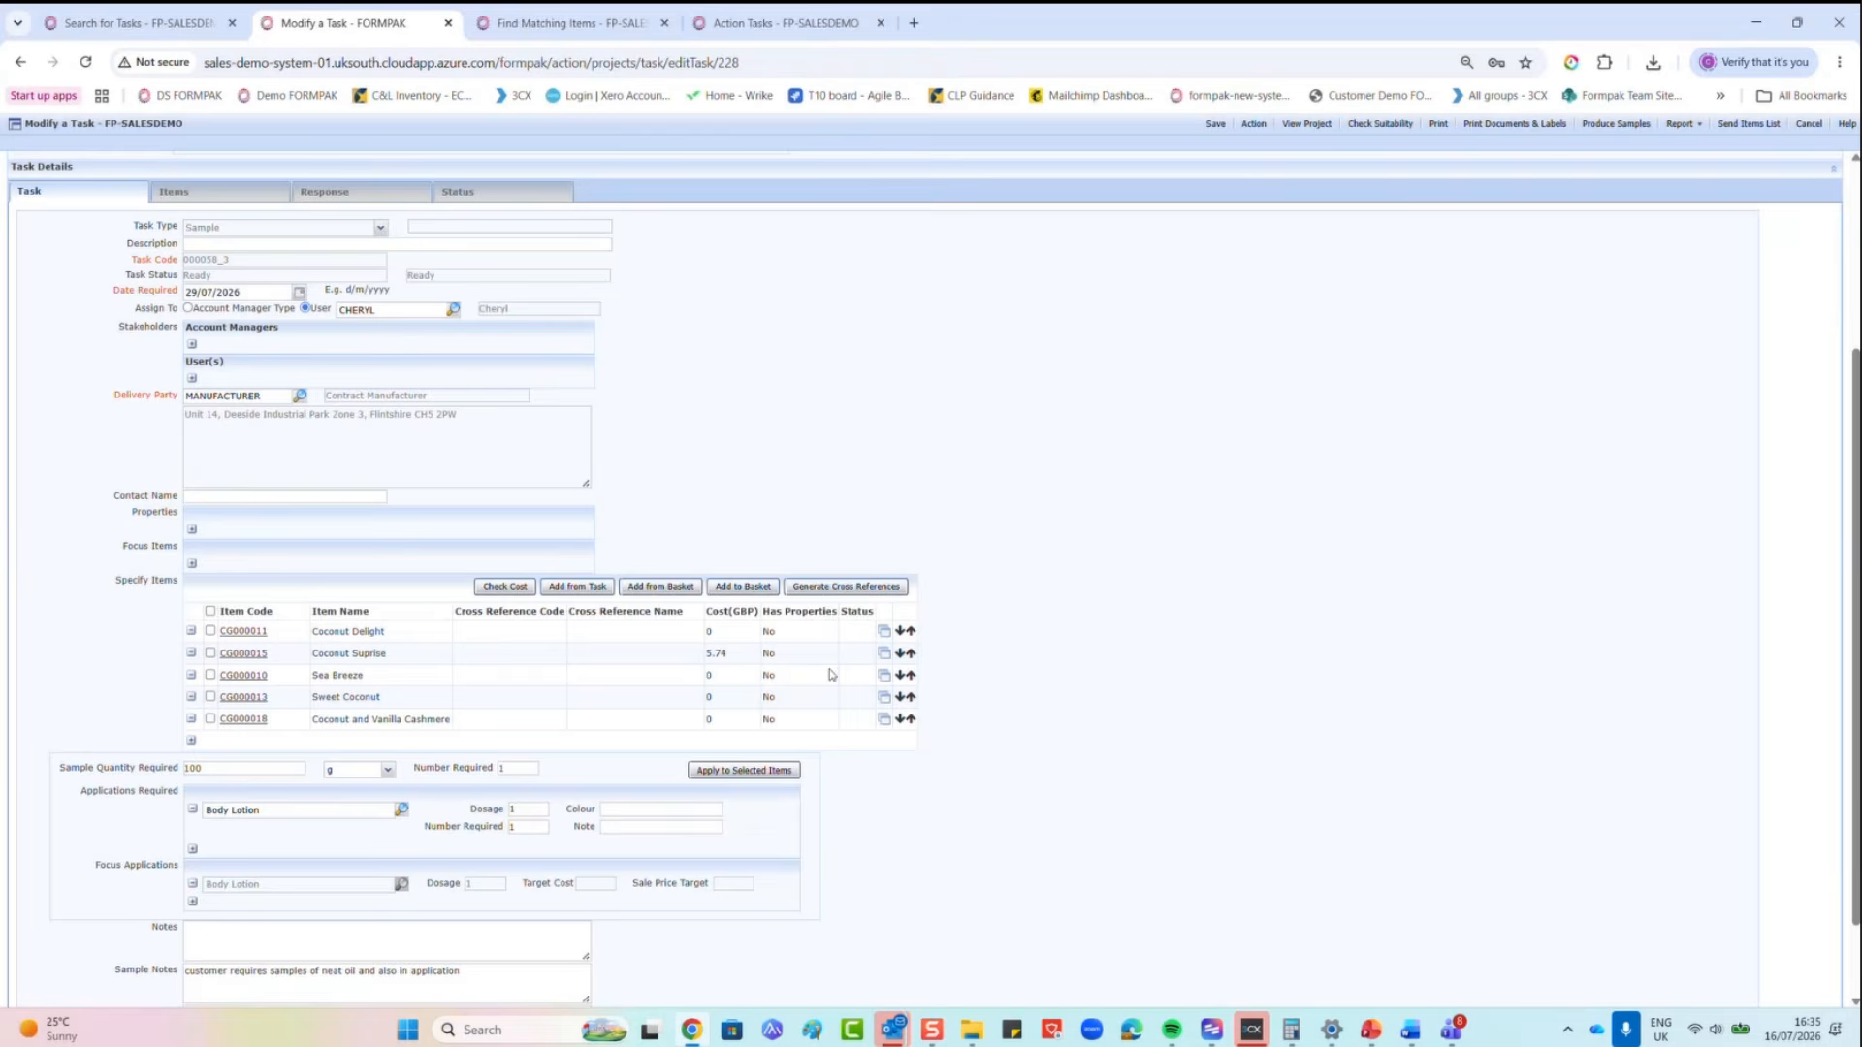
# Step: Apply the 100 g sample quantity and the Body Lotion application to all of the task's specified items
pyautogui.click(210, 612)
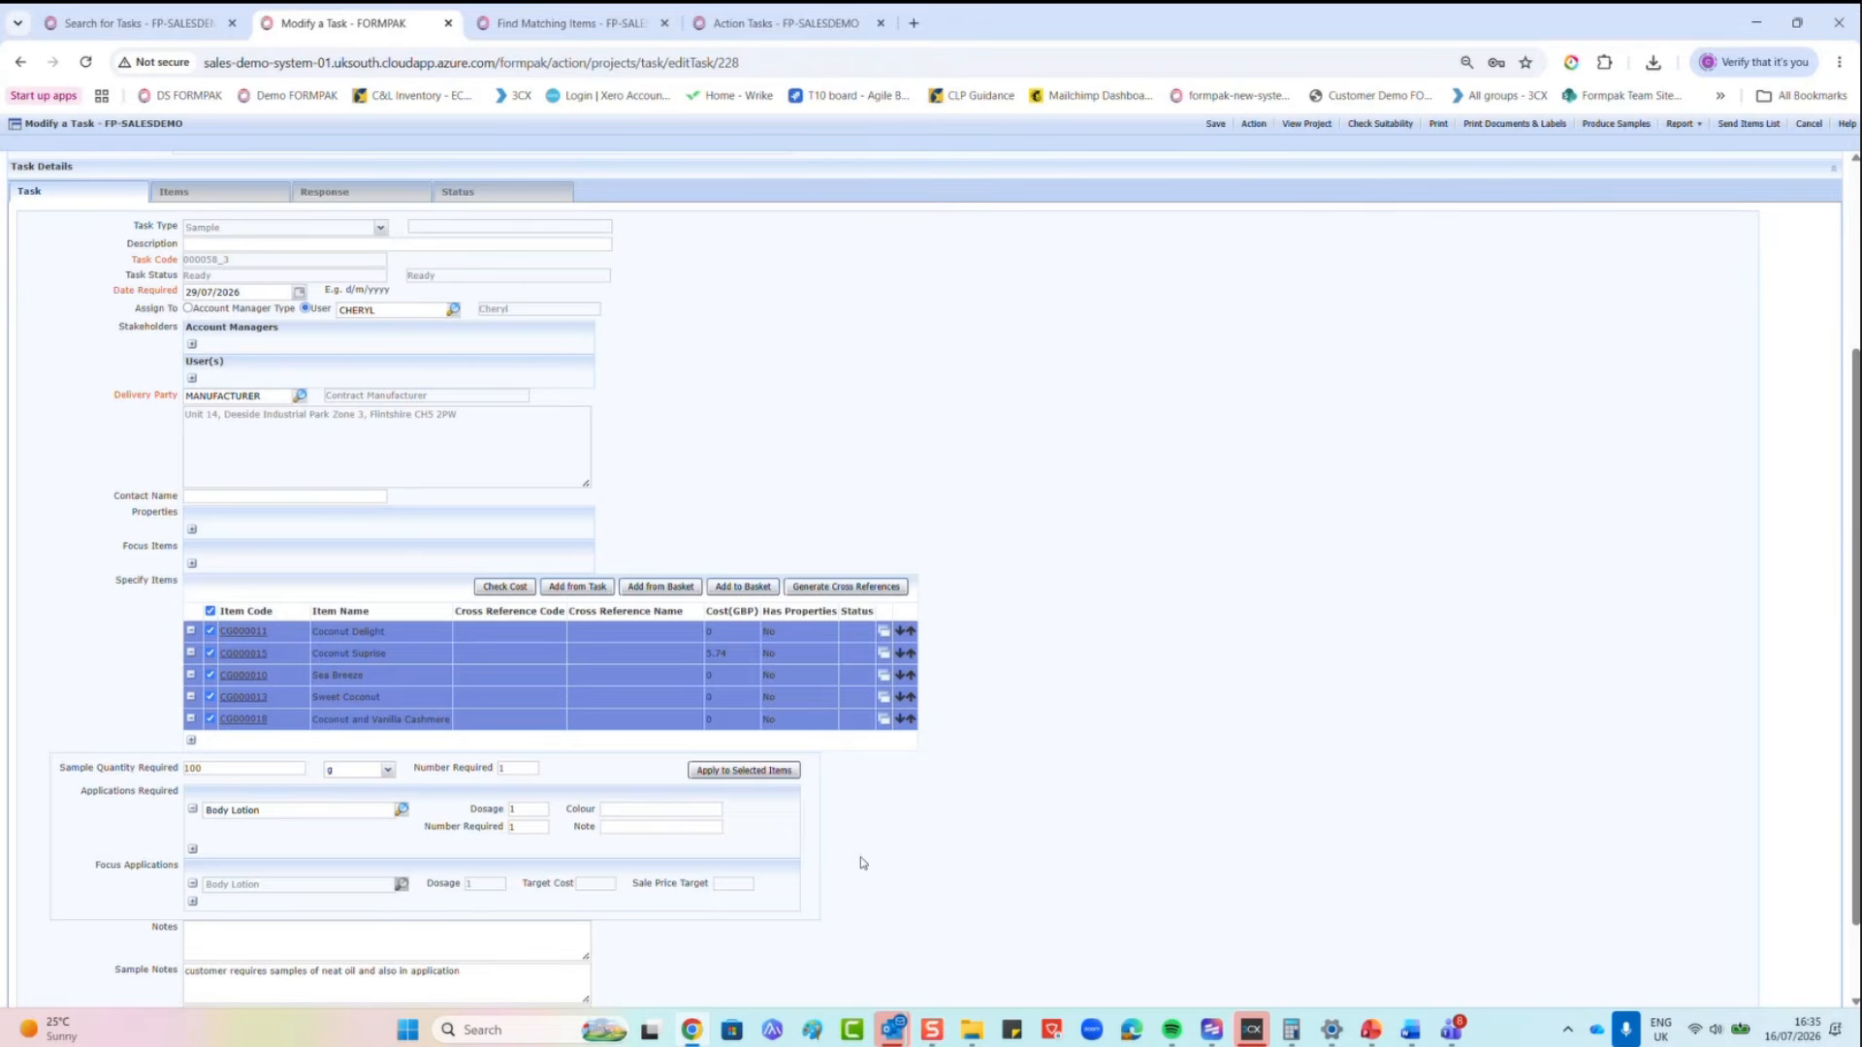
pyautogui.click(787, 779)
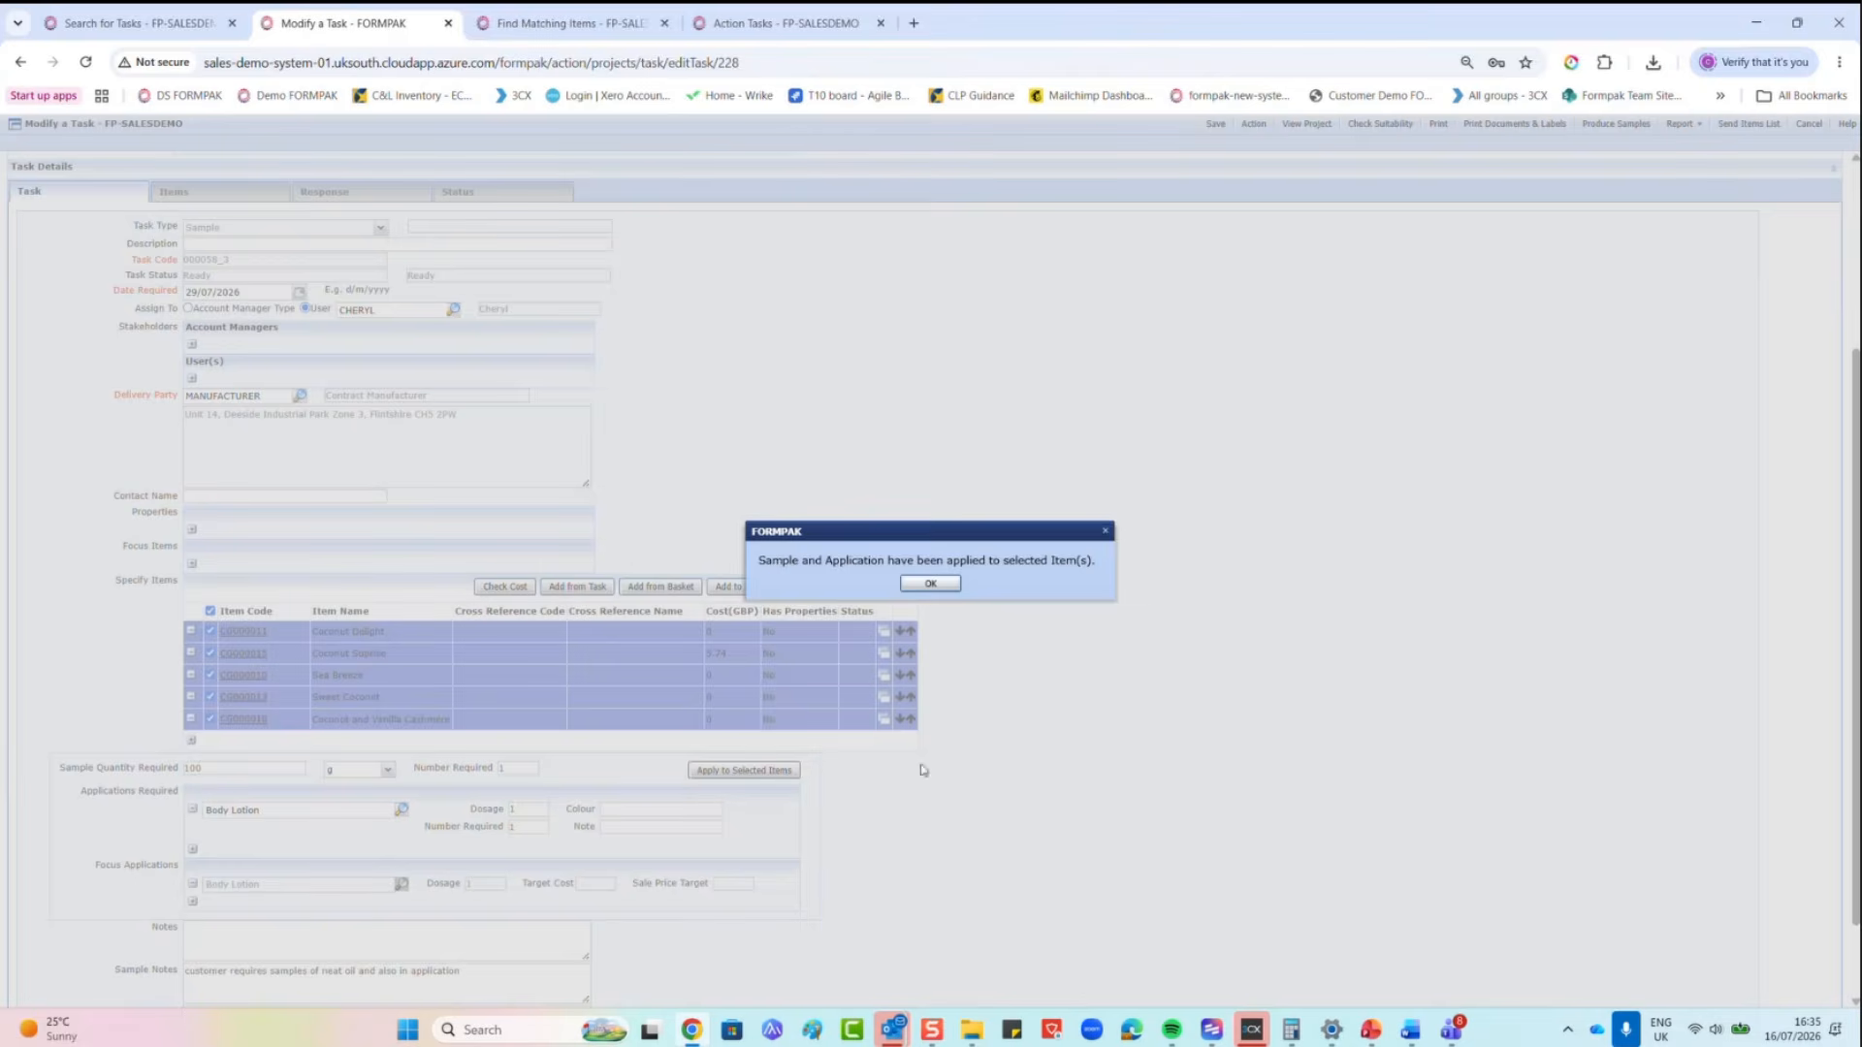
pyautogui.click(943, 587)
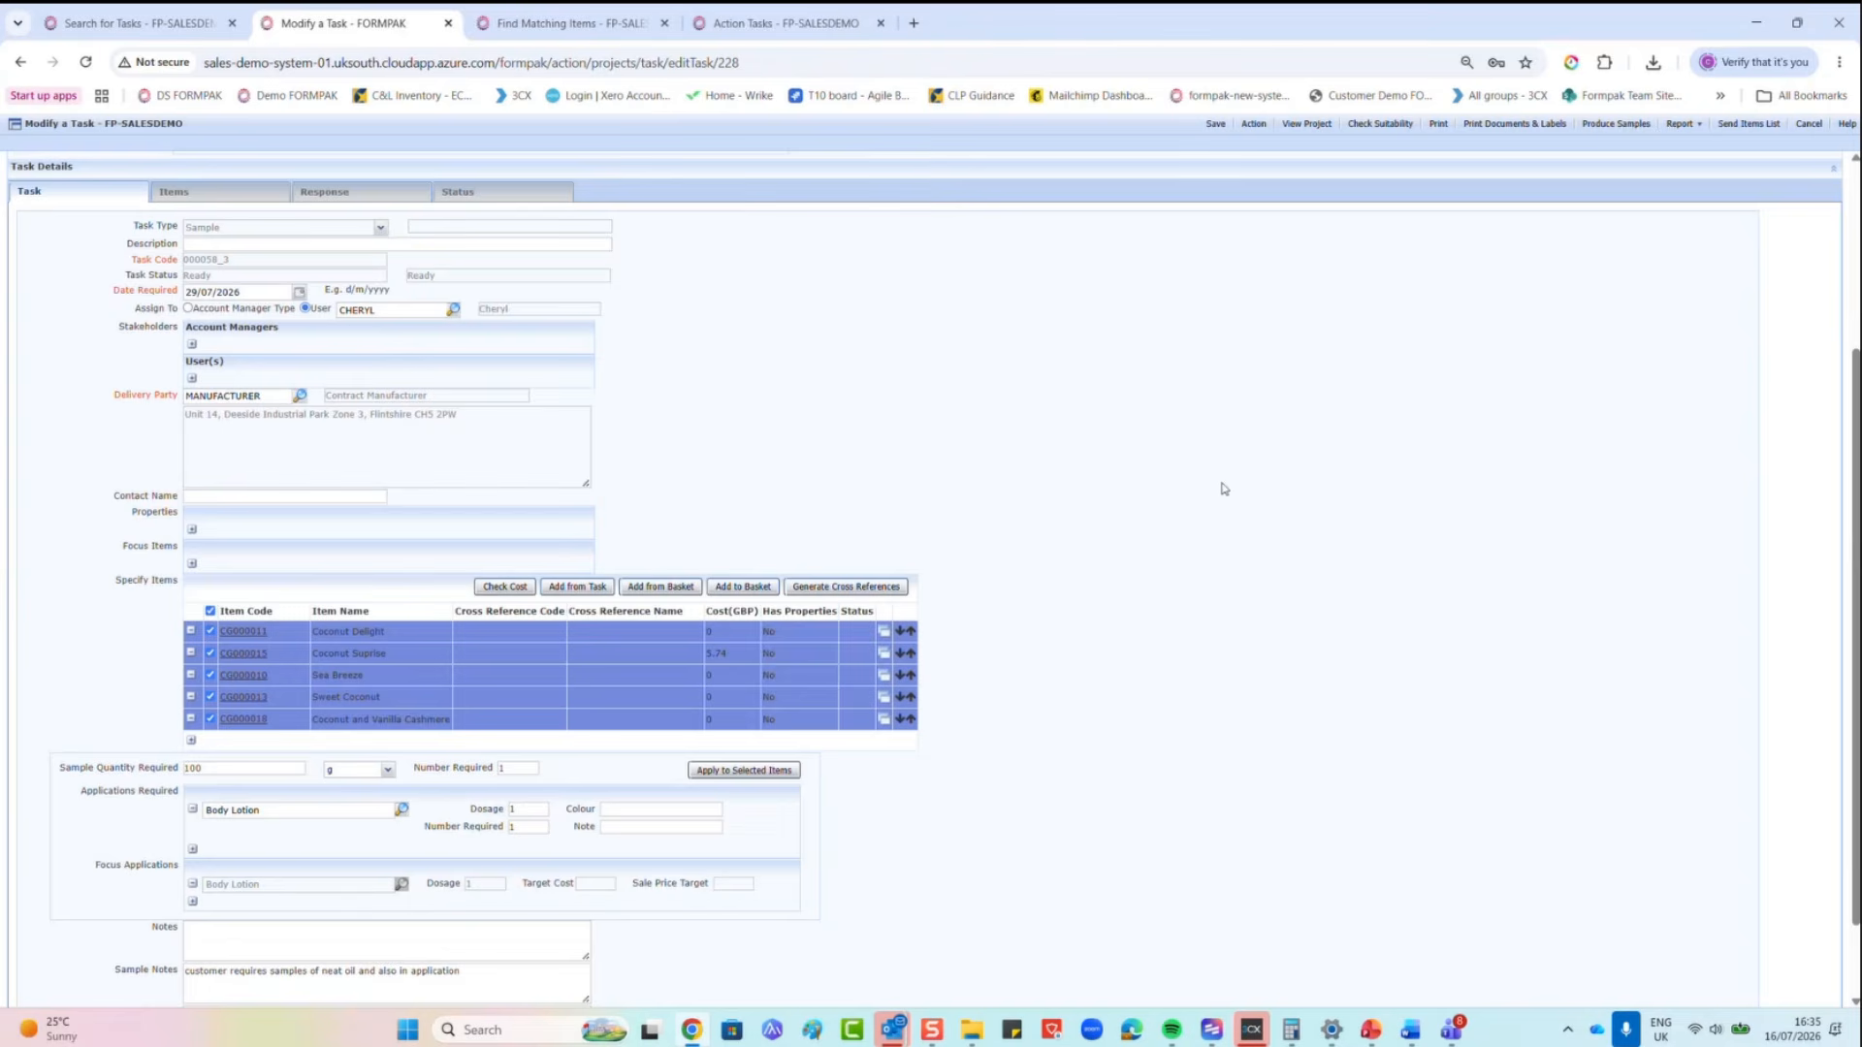
# Step: Open Produce Samples for the task and apply a sample quantity of 200 g and number required 1 to all items
pyautogui.click(1614, 124)
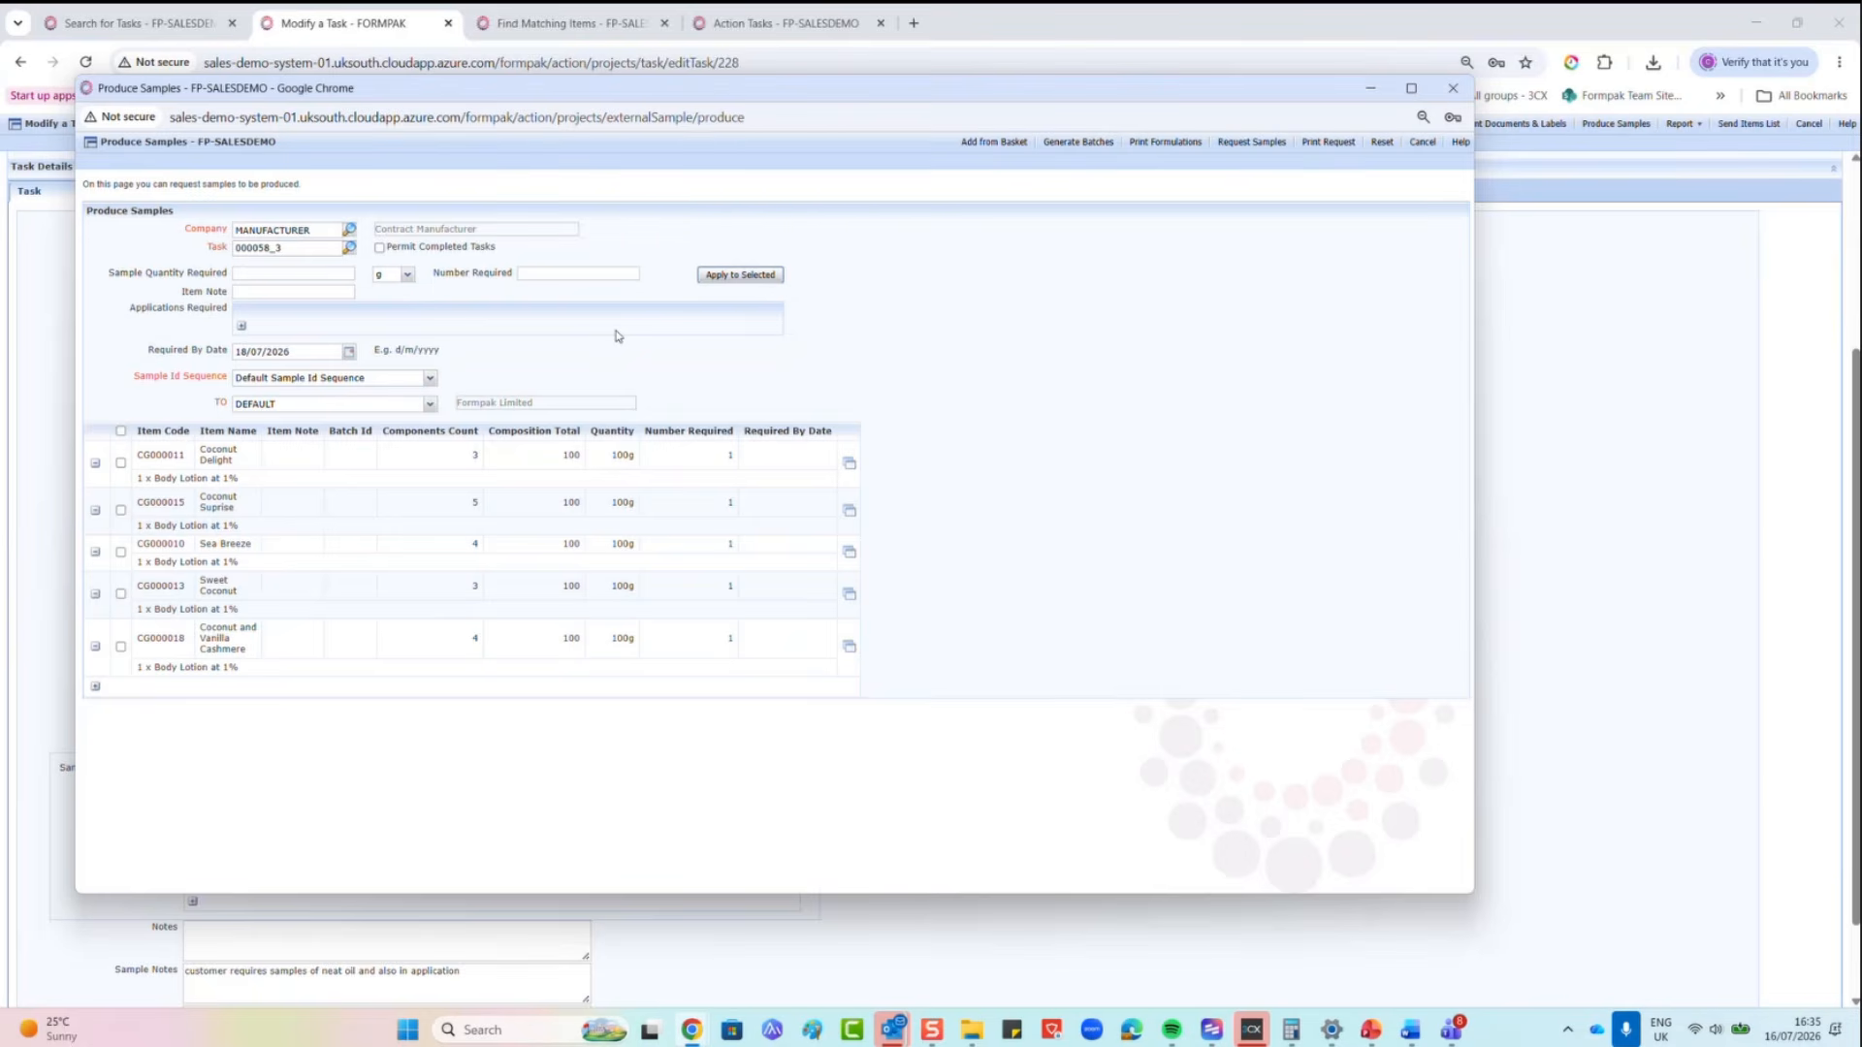
pyautogui.click(261, 276)
pyautogui.write('200')
pyautogui.click(121, 431)
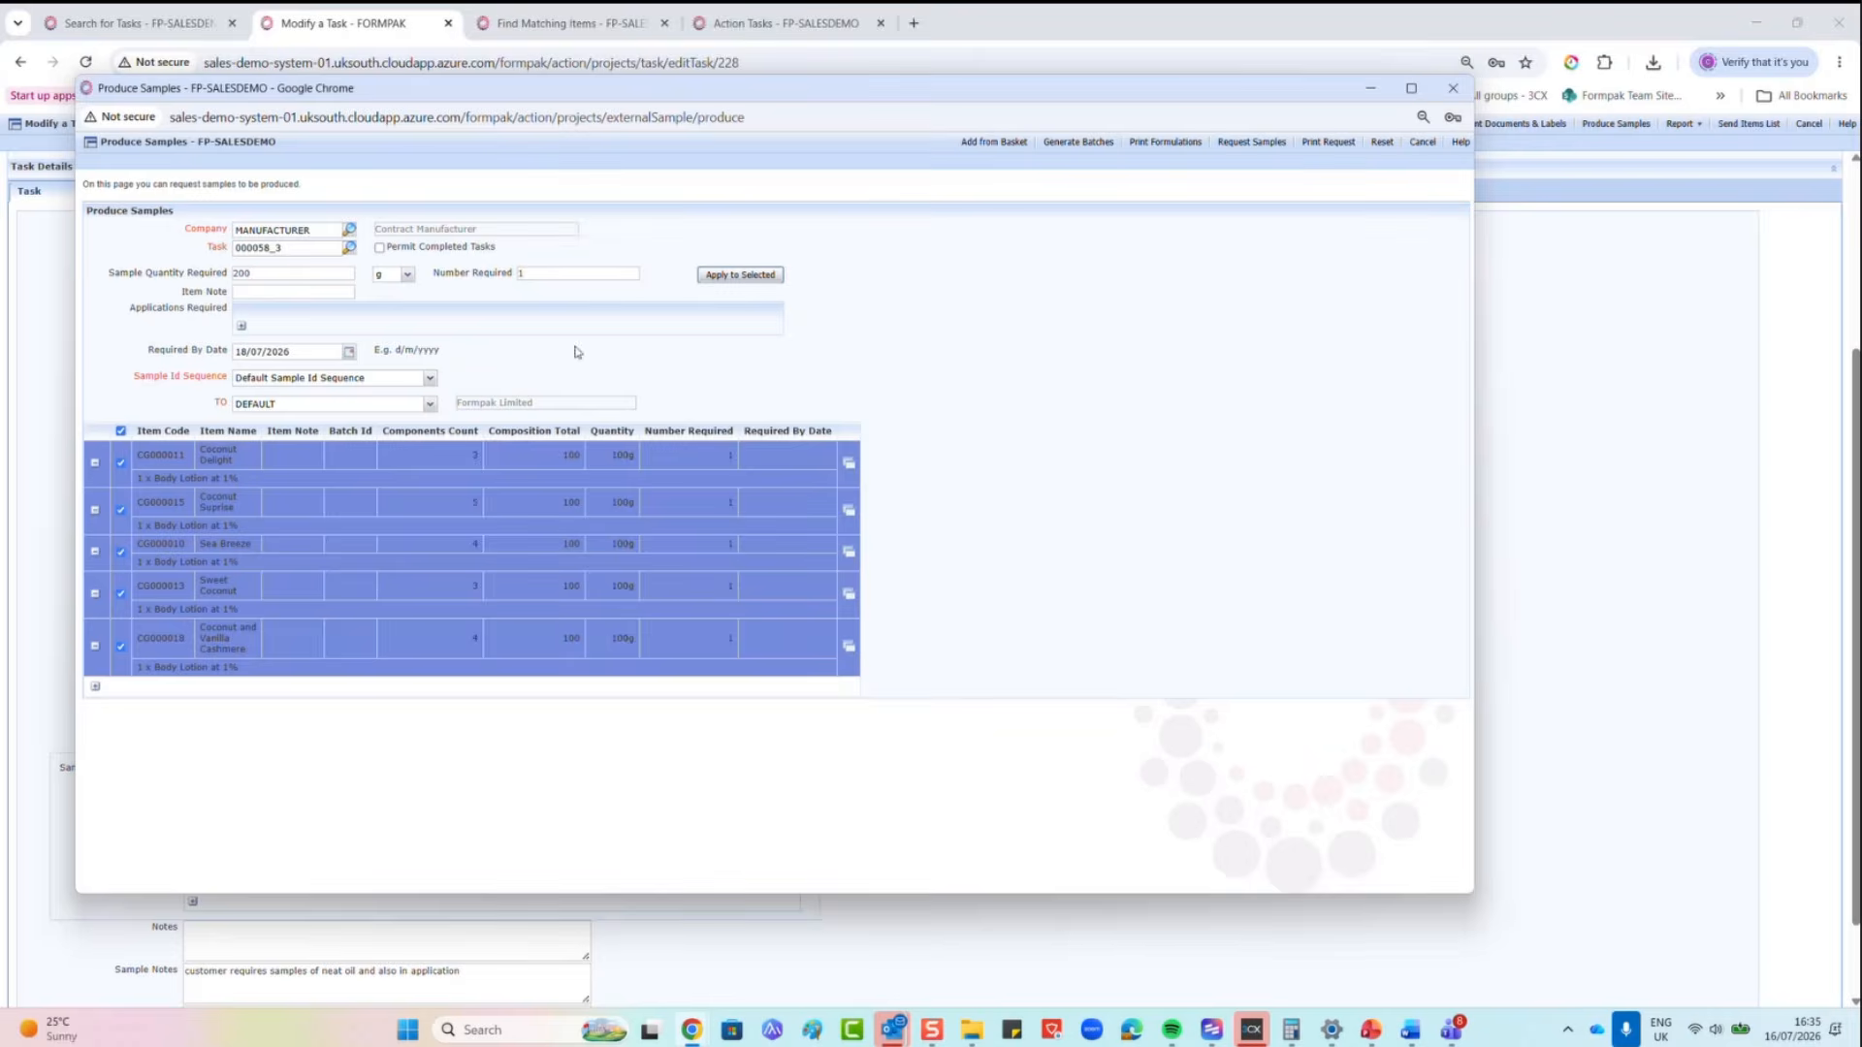
pyautogui.click(740, 274)
pyautogui.click(790, 534)
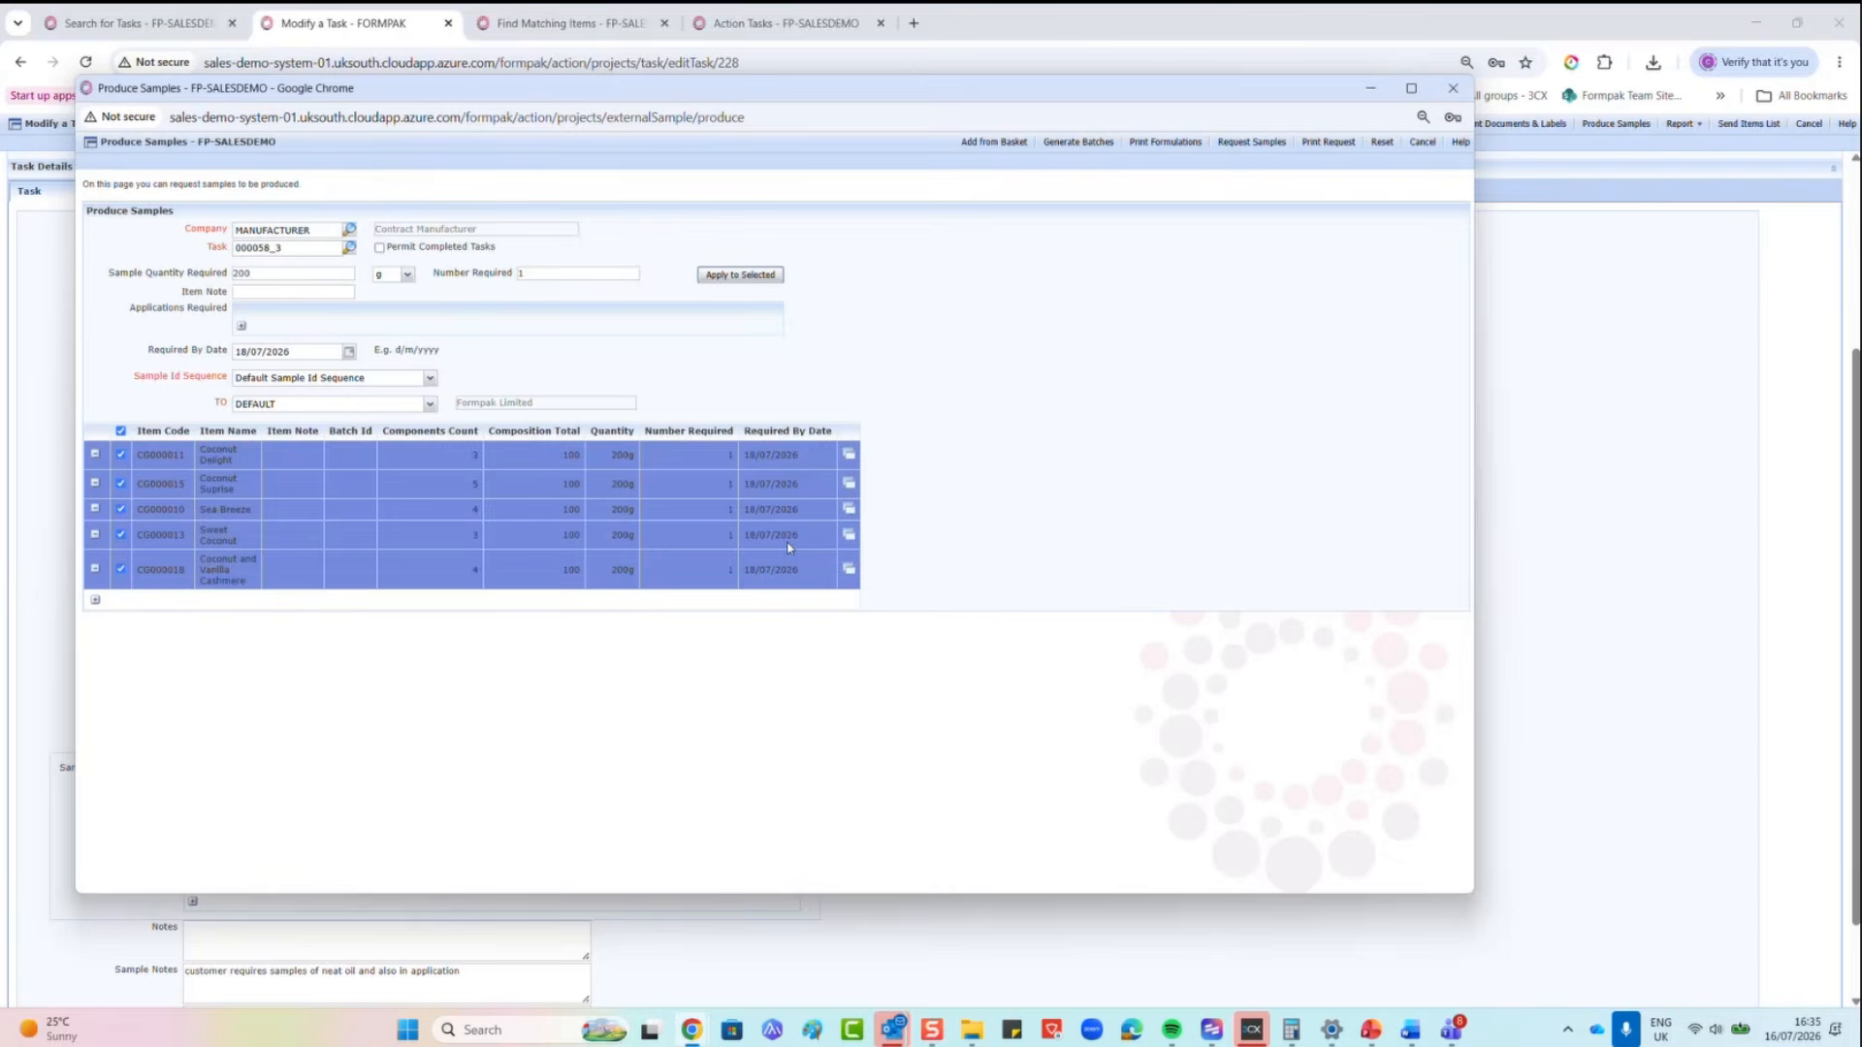
# Step: Request the listed samples from the ERP System, close the sample production window and save the Sample task
pyautogui.click(1269, 146)
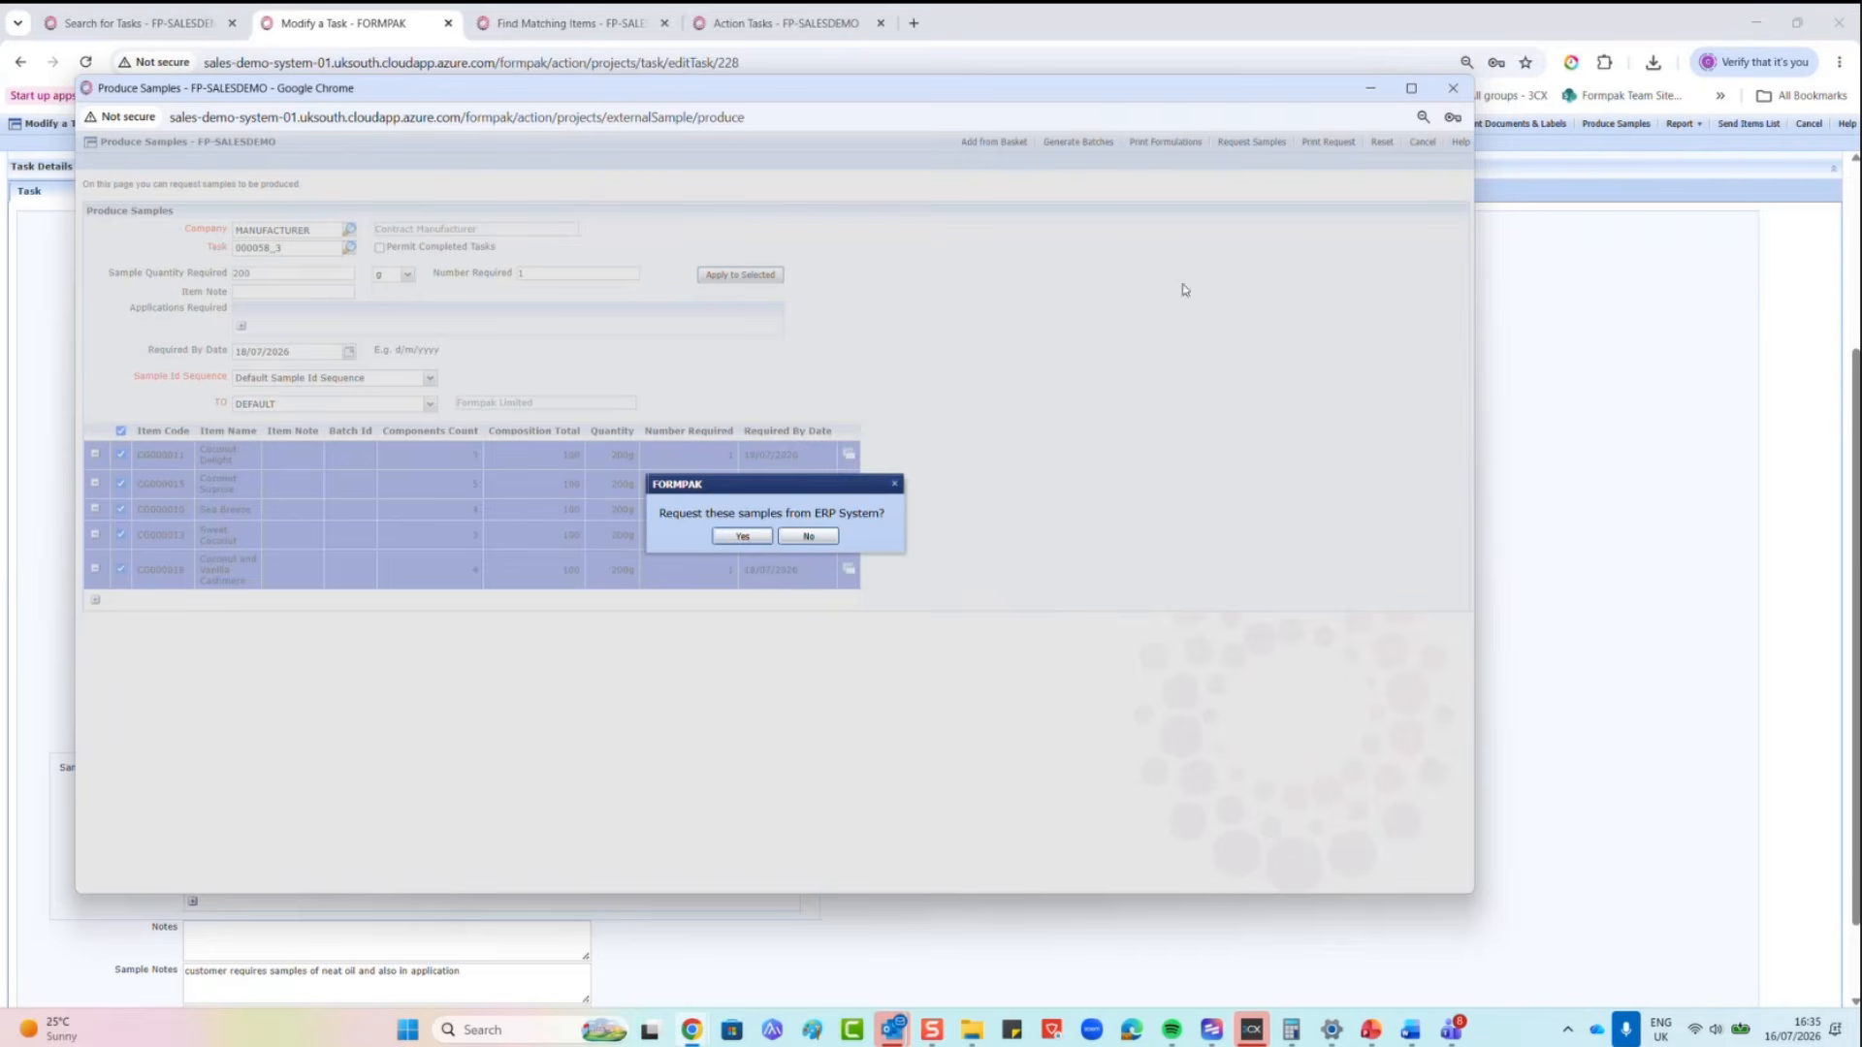
pyautogui.click(740, 538)
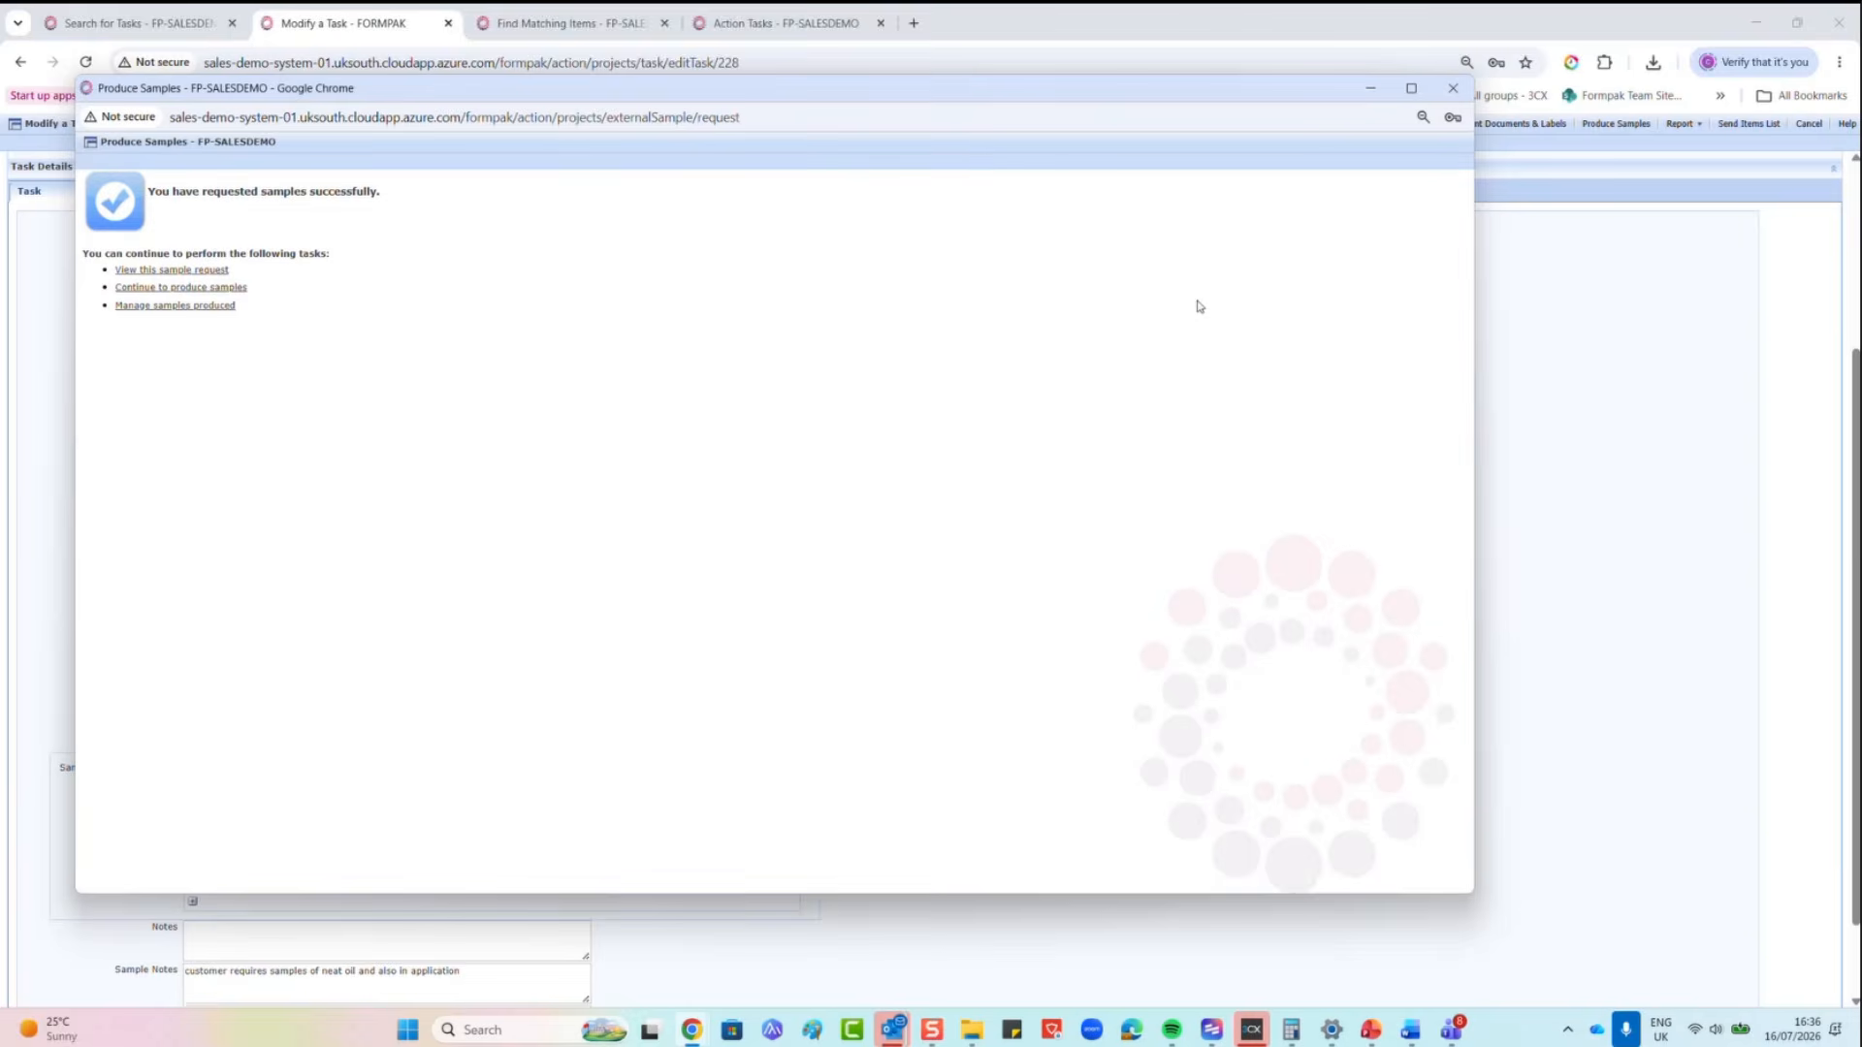
pyautogui.click(1452, 87)
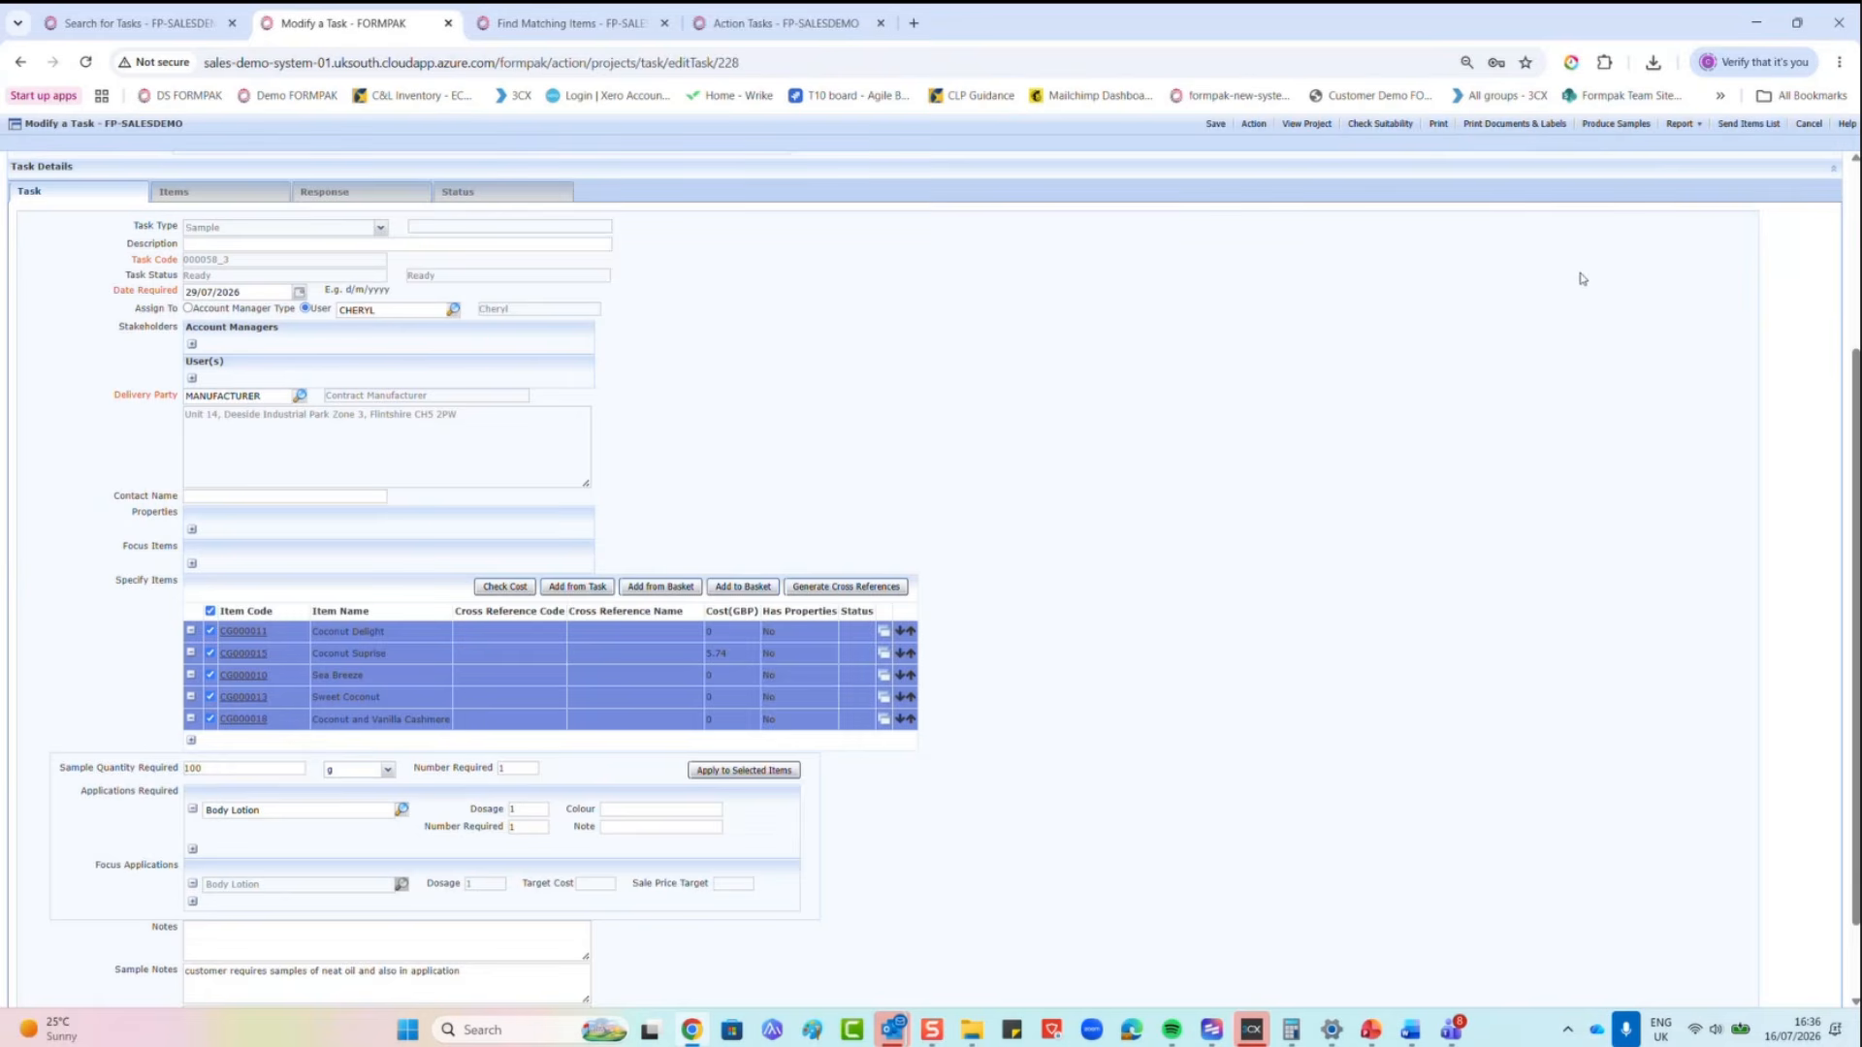
pyautogui.click(1215, 124)
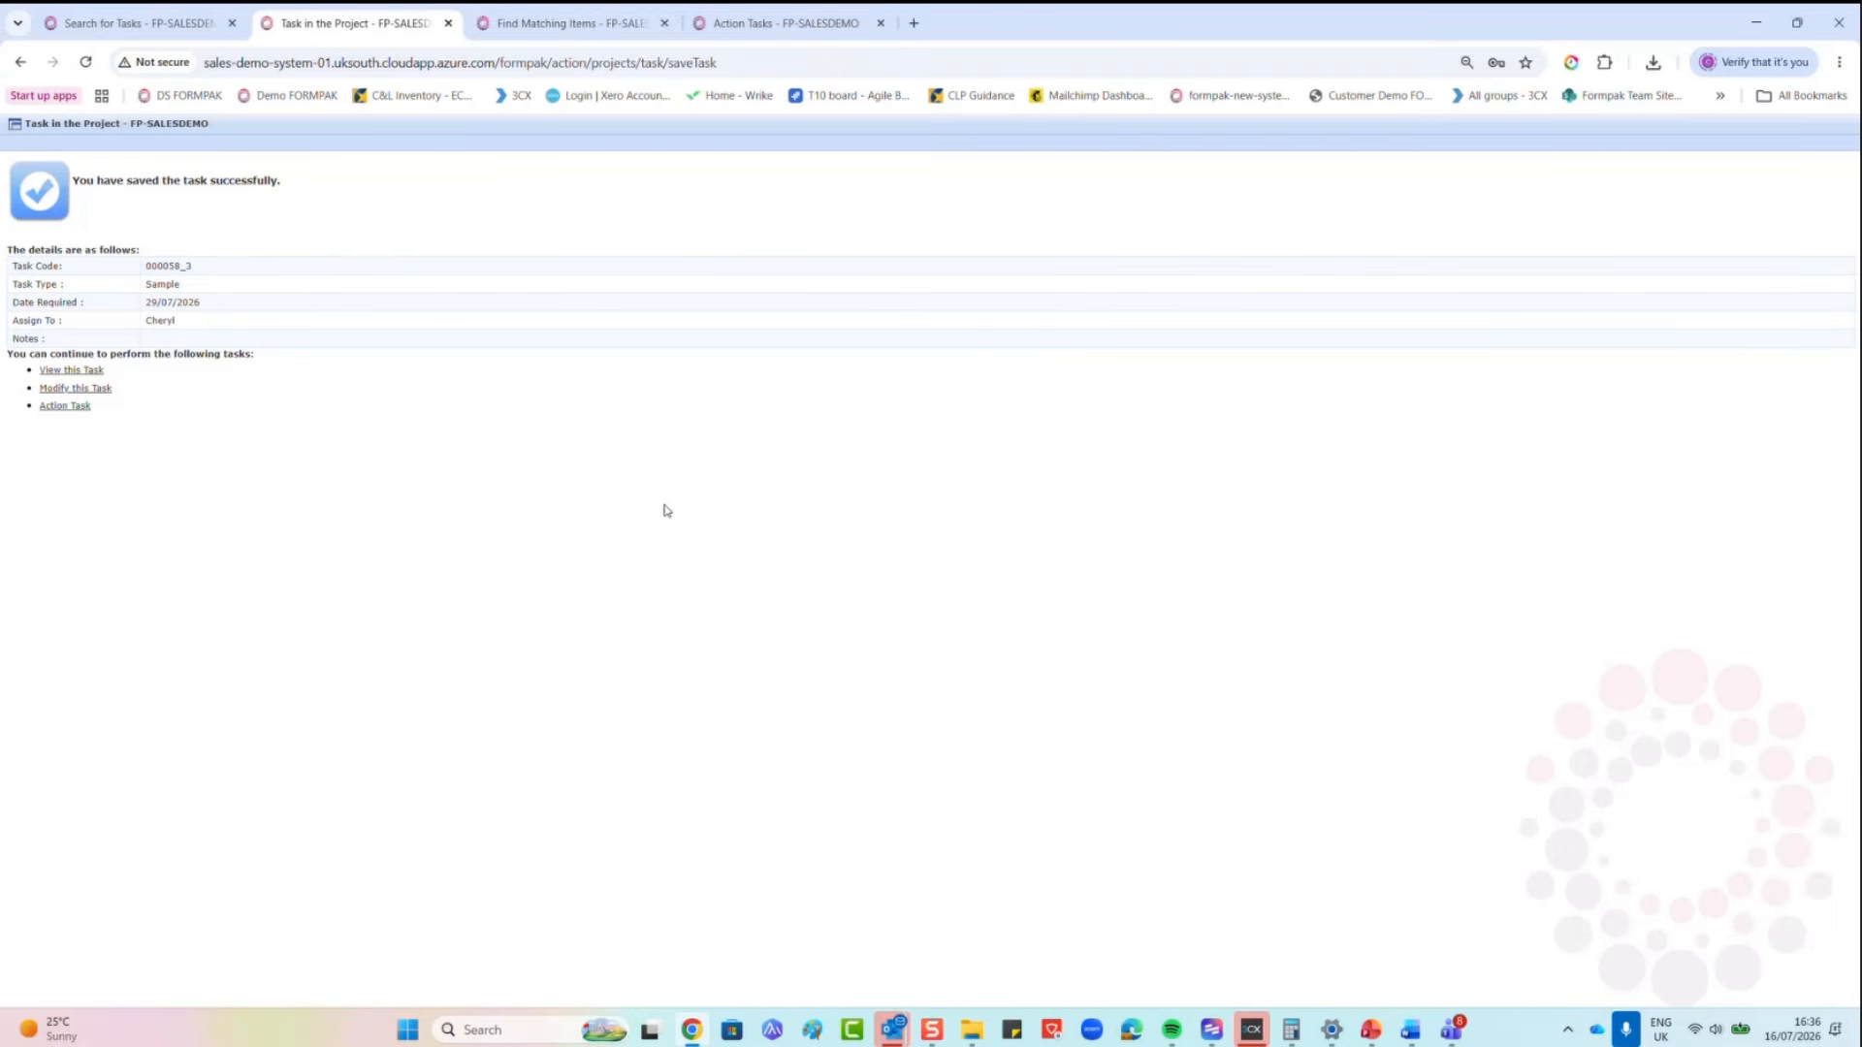
# Step: Find the Manage Samples Produced function and open it in a new browser tab
pyautogui.click(177, 31)
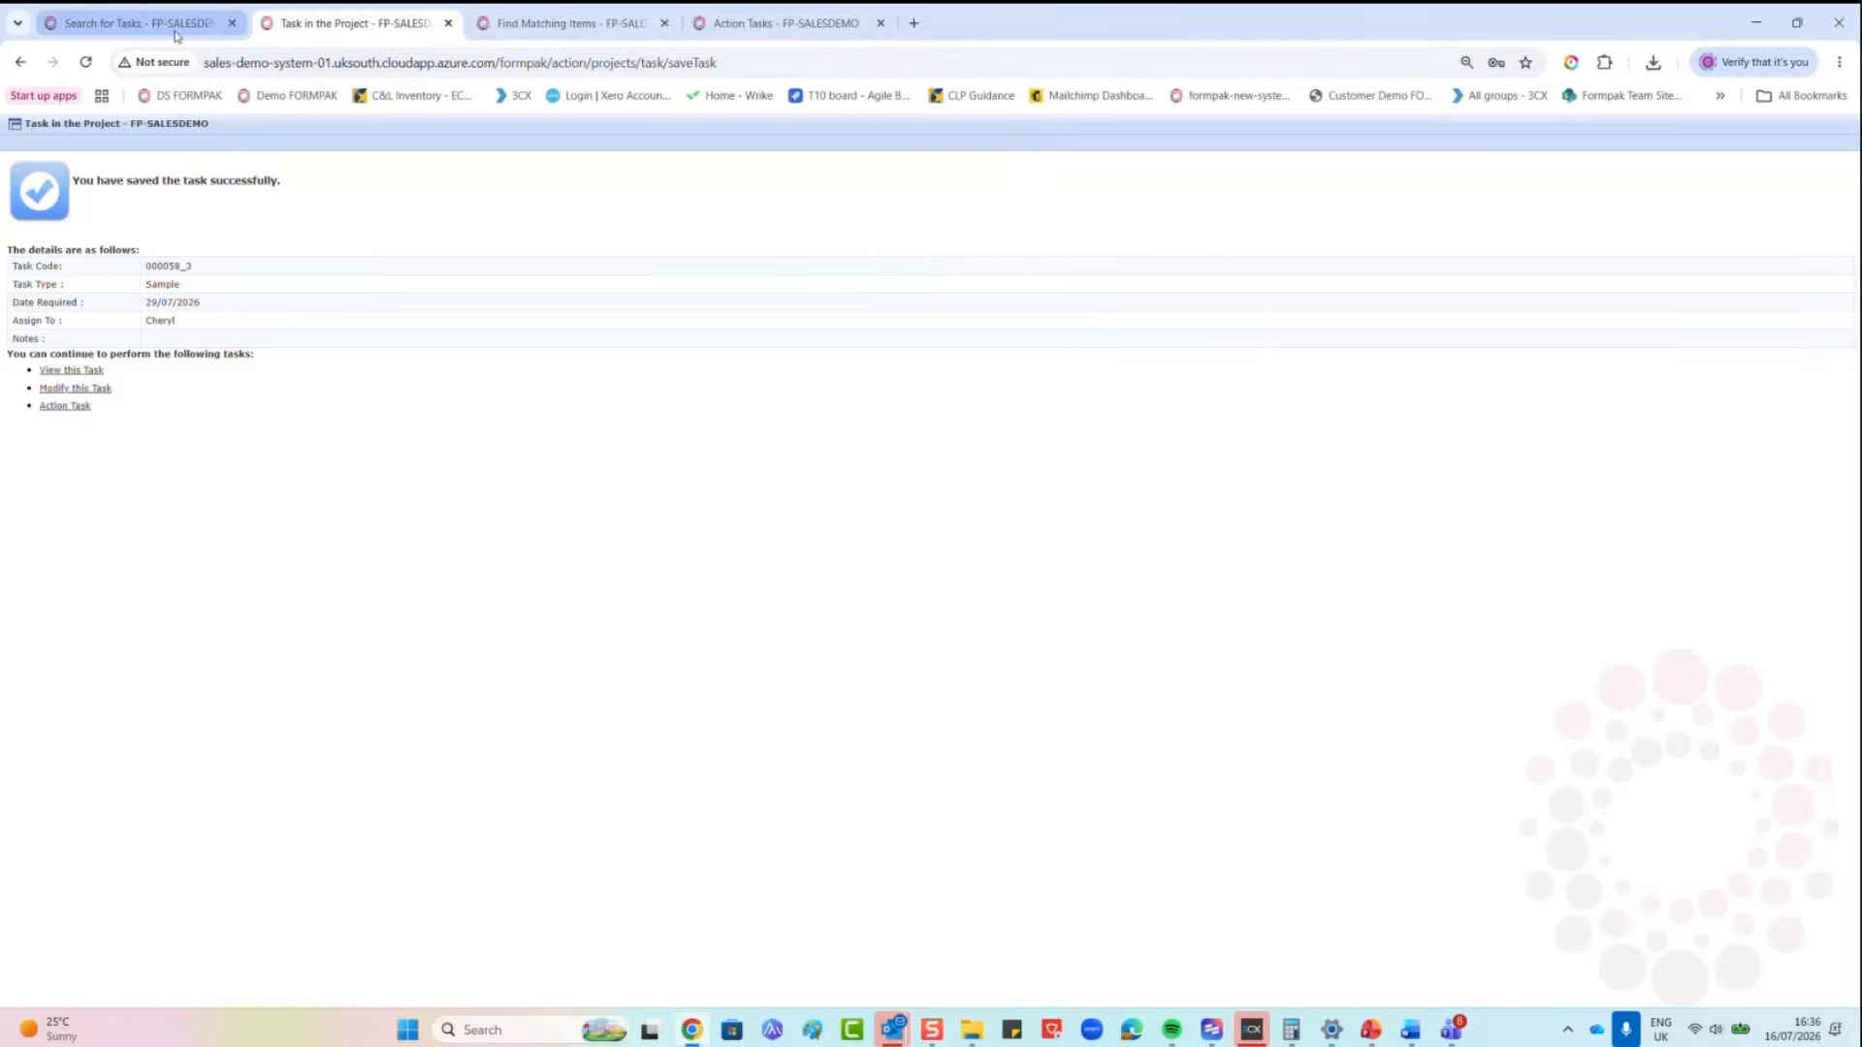
pyautogui.click(68, 175)
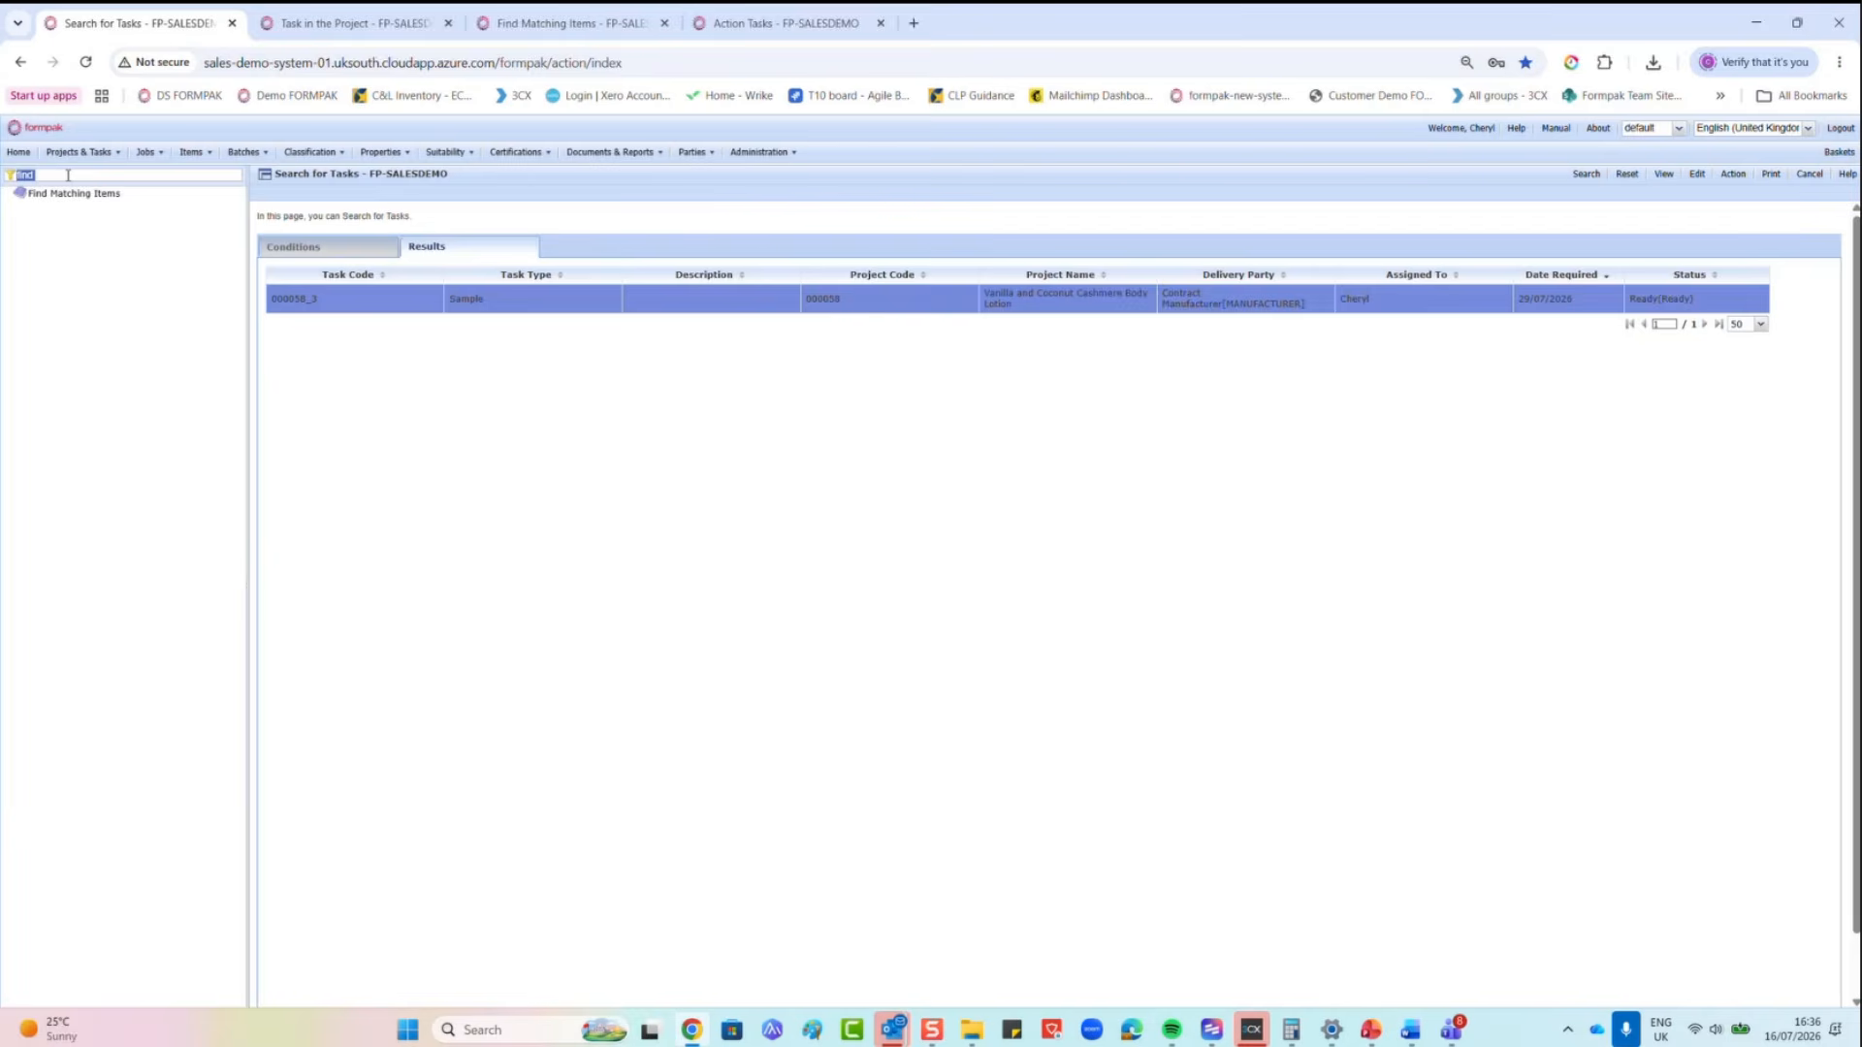
pyautogui.write('man')
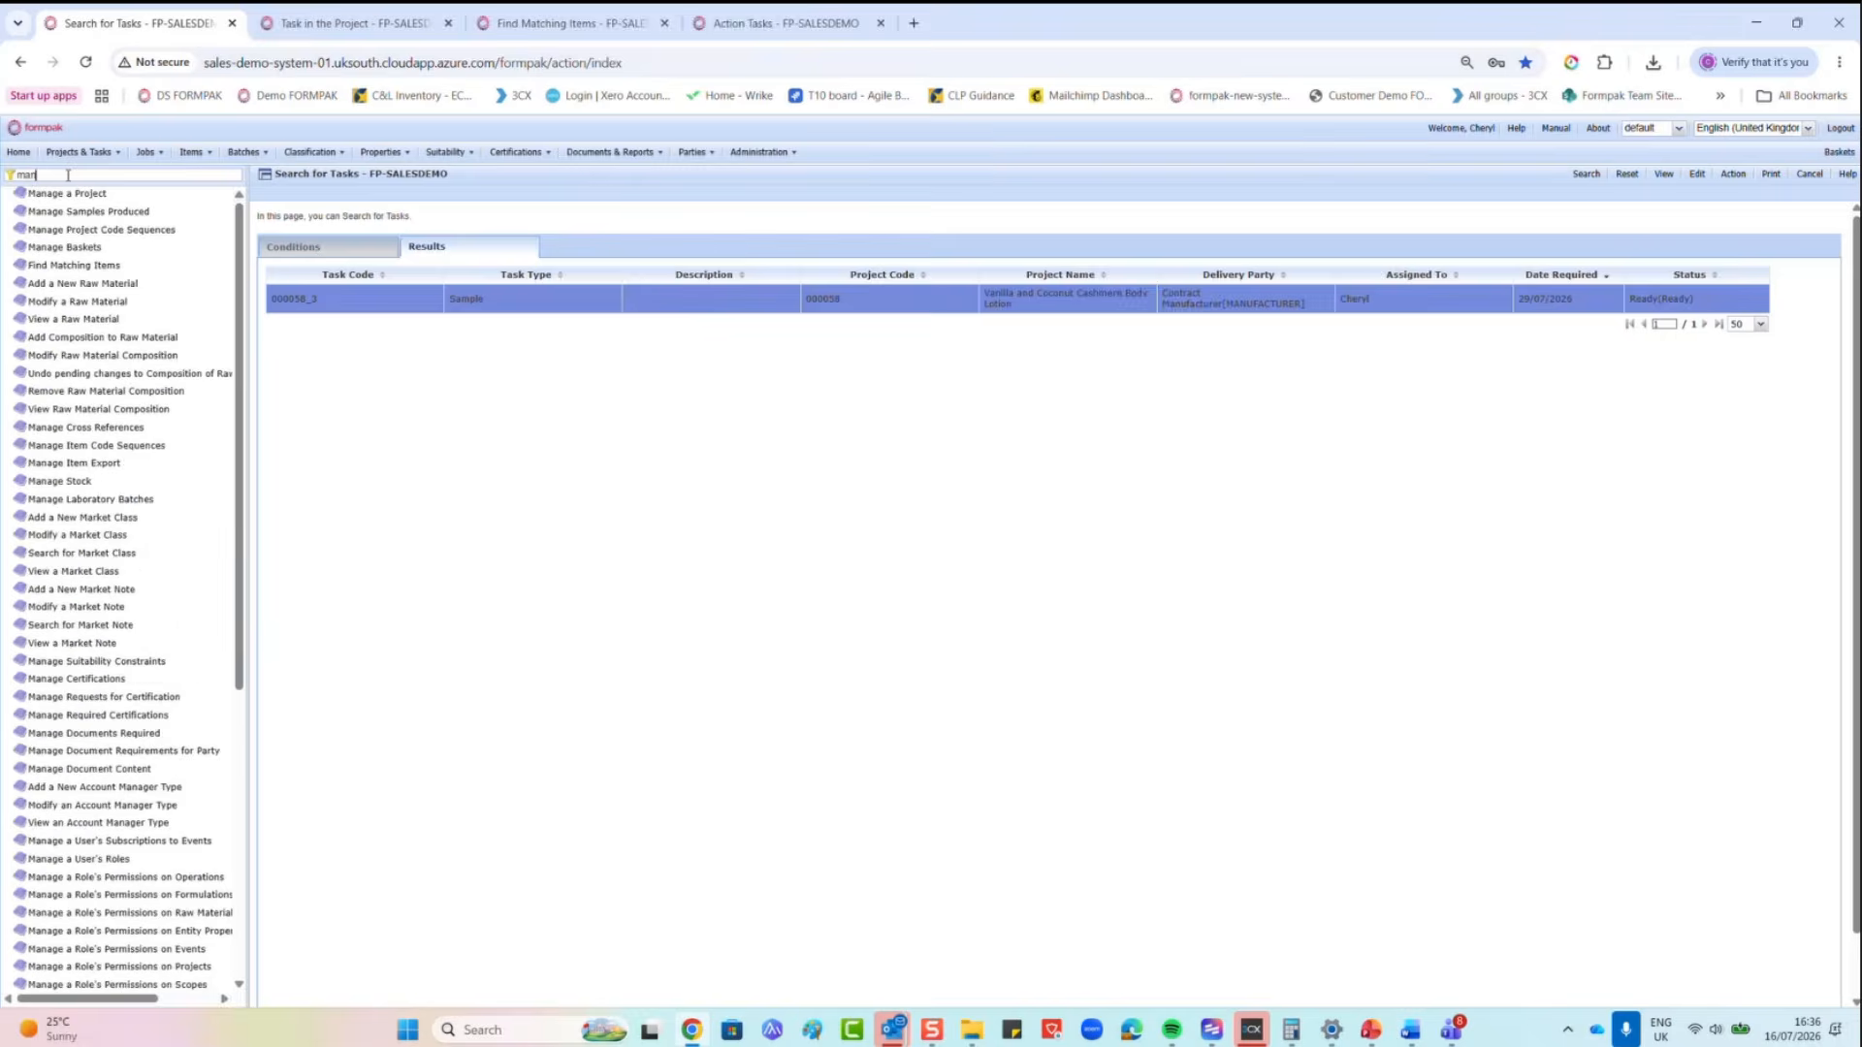
pyautogui.write('age samples')
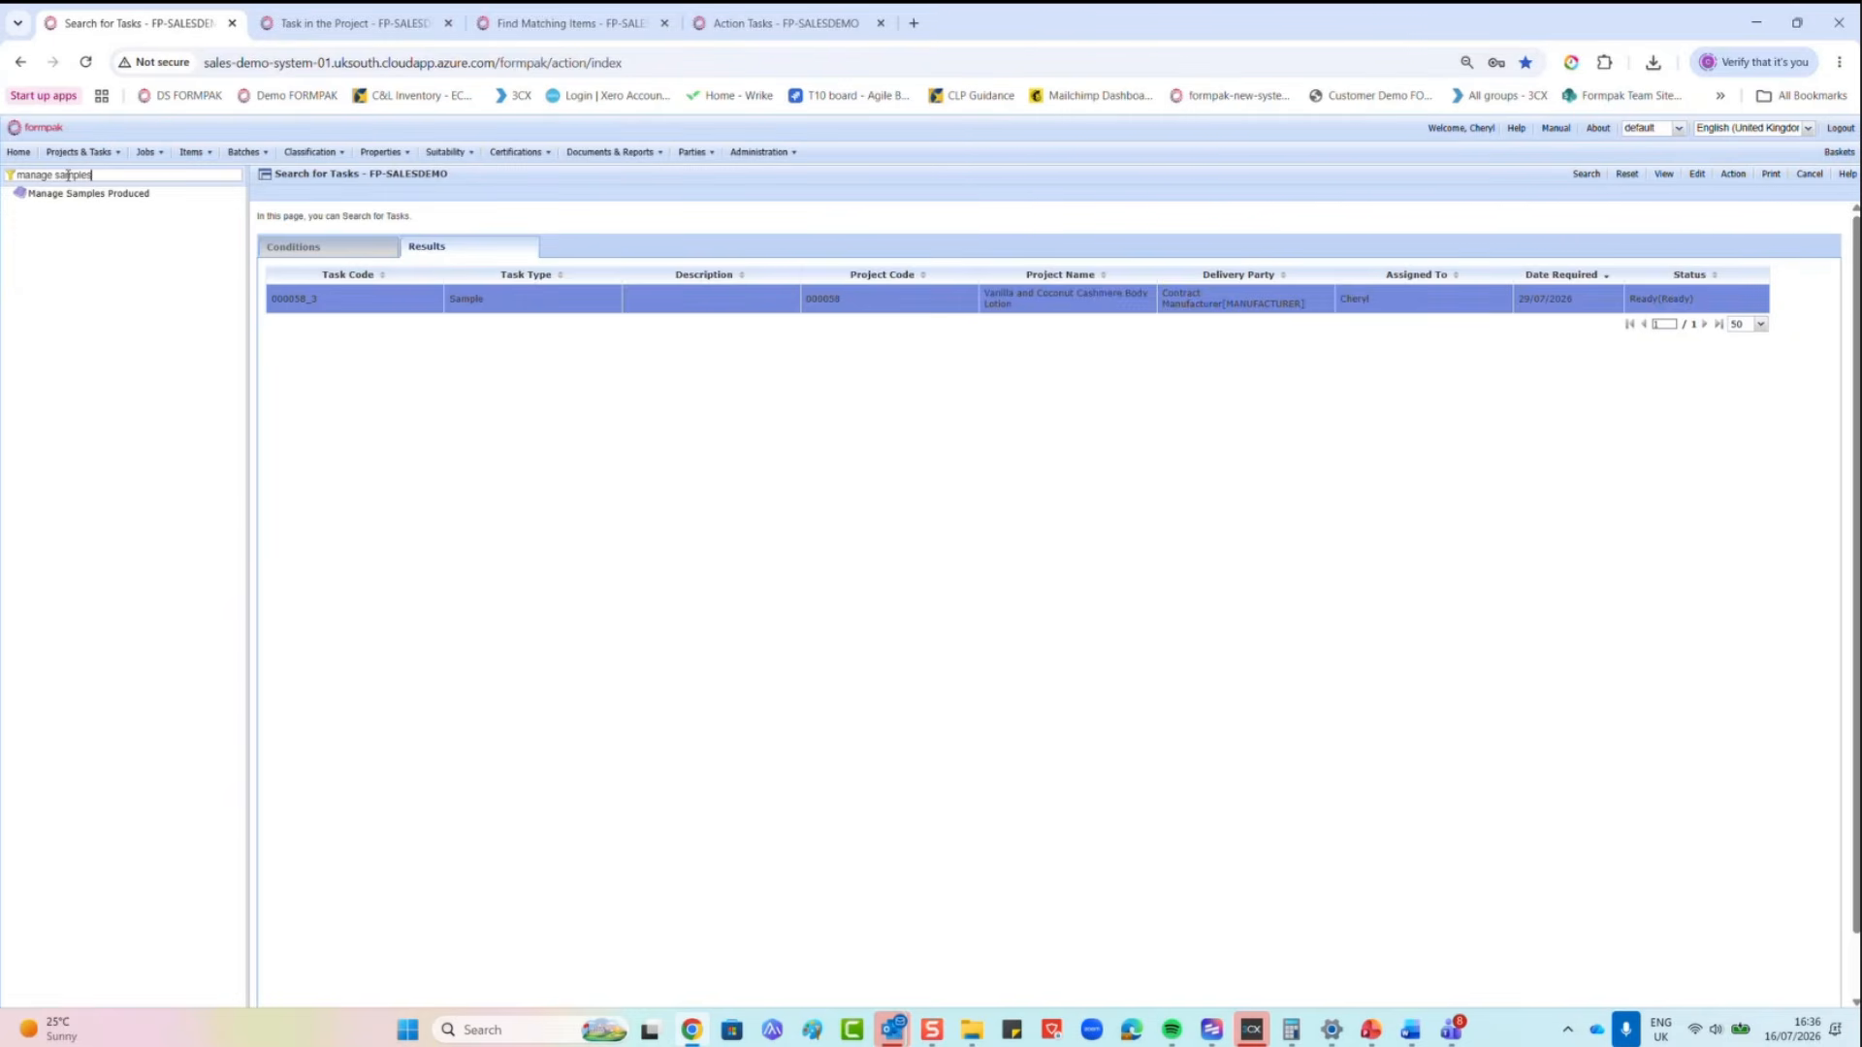
pyautogui.rightClick(66, 193)
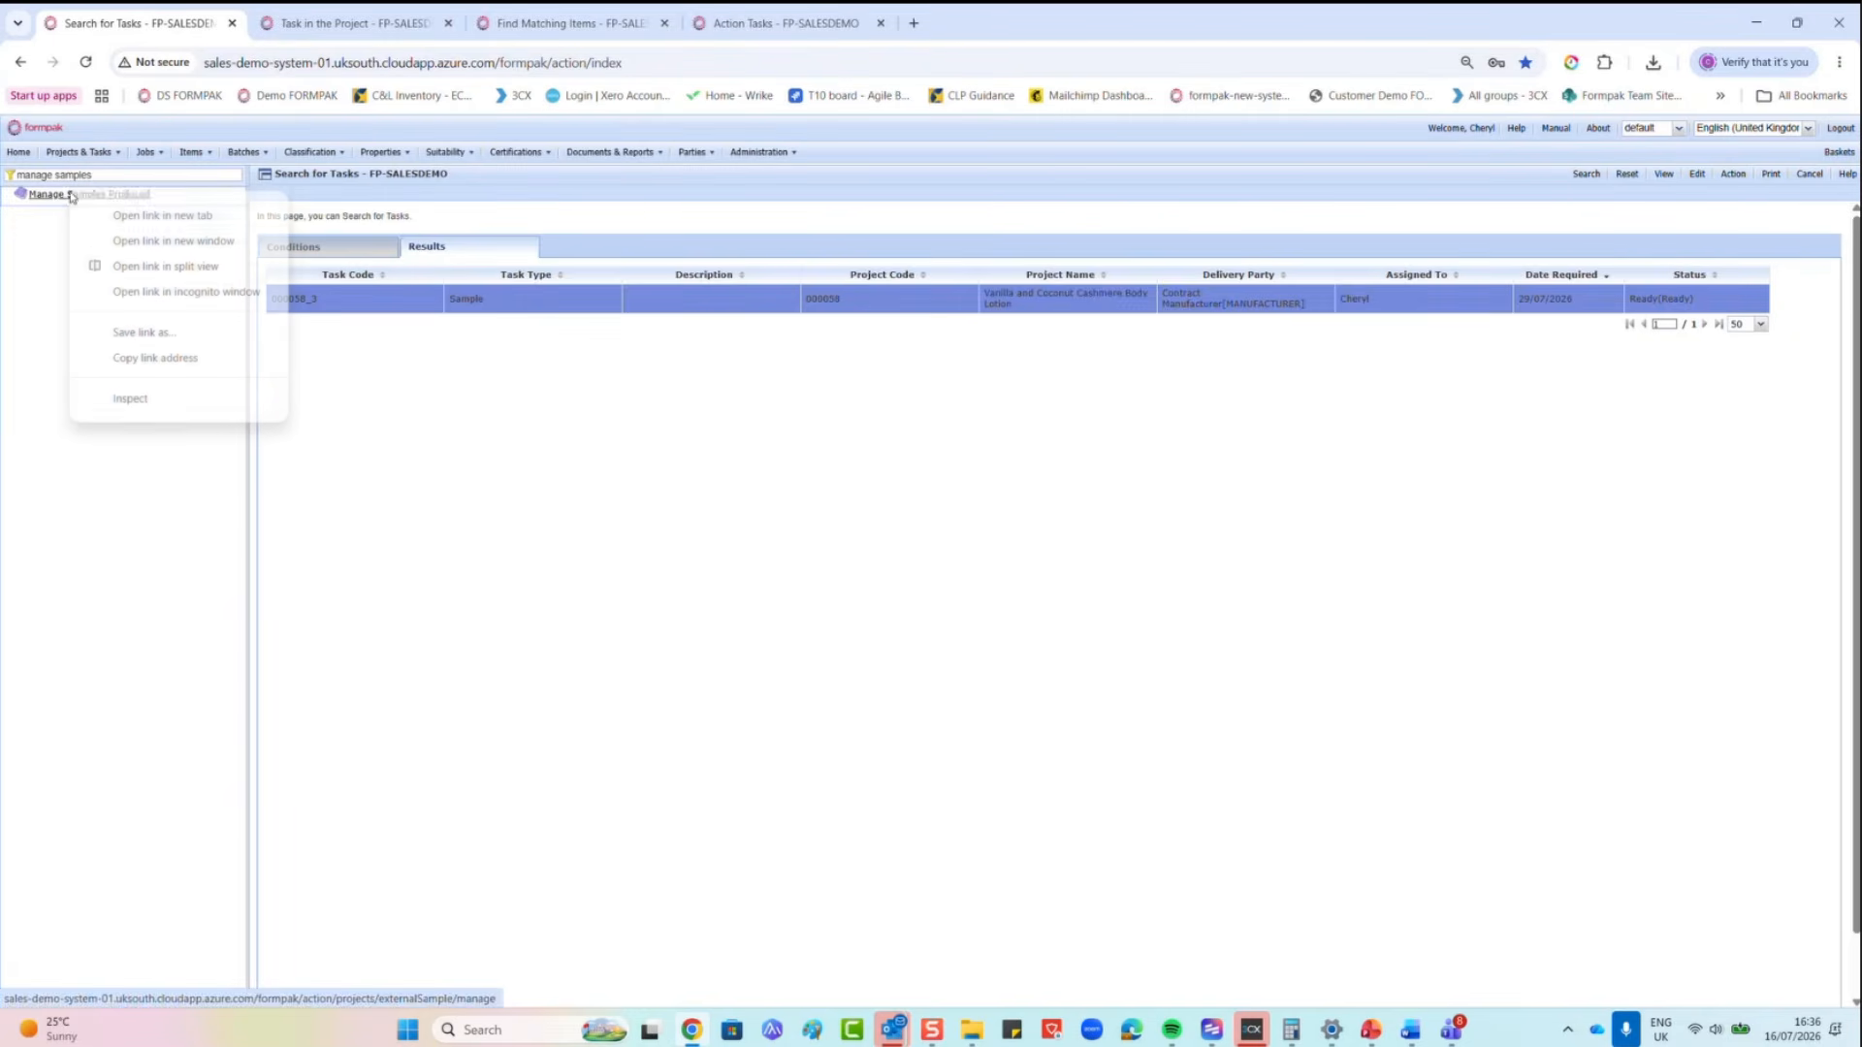
pyautogui.click(111, 213)
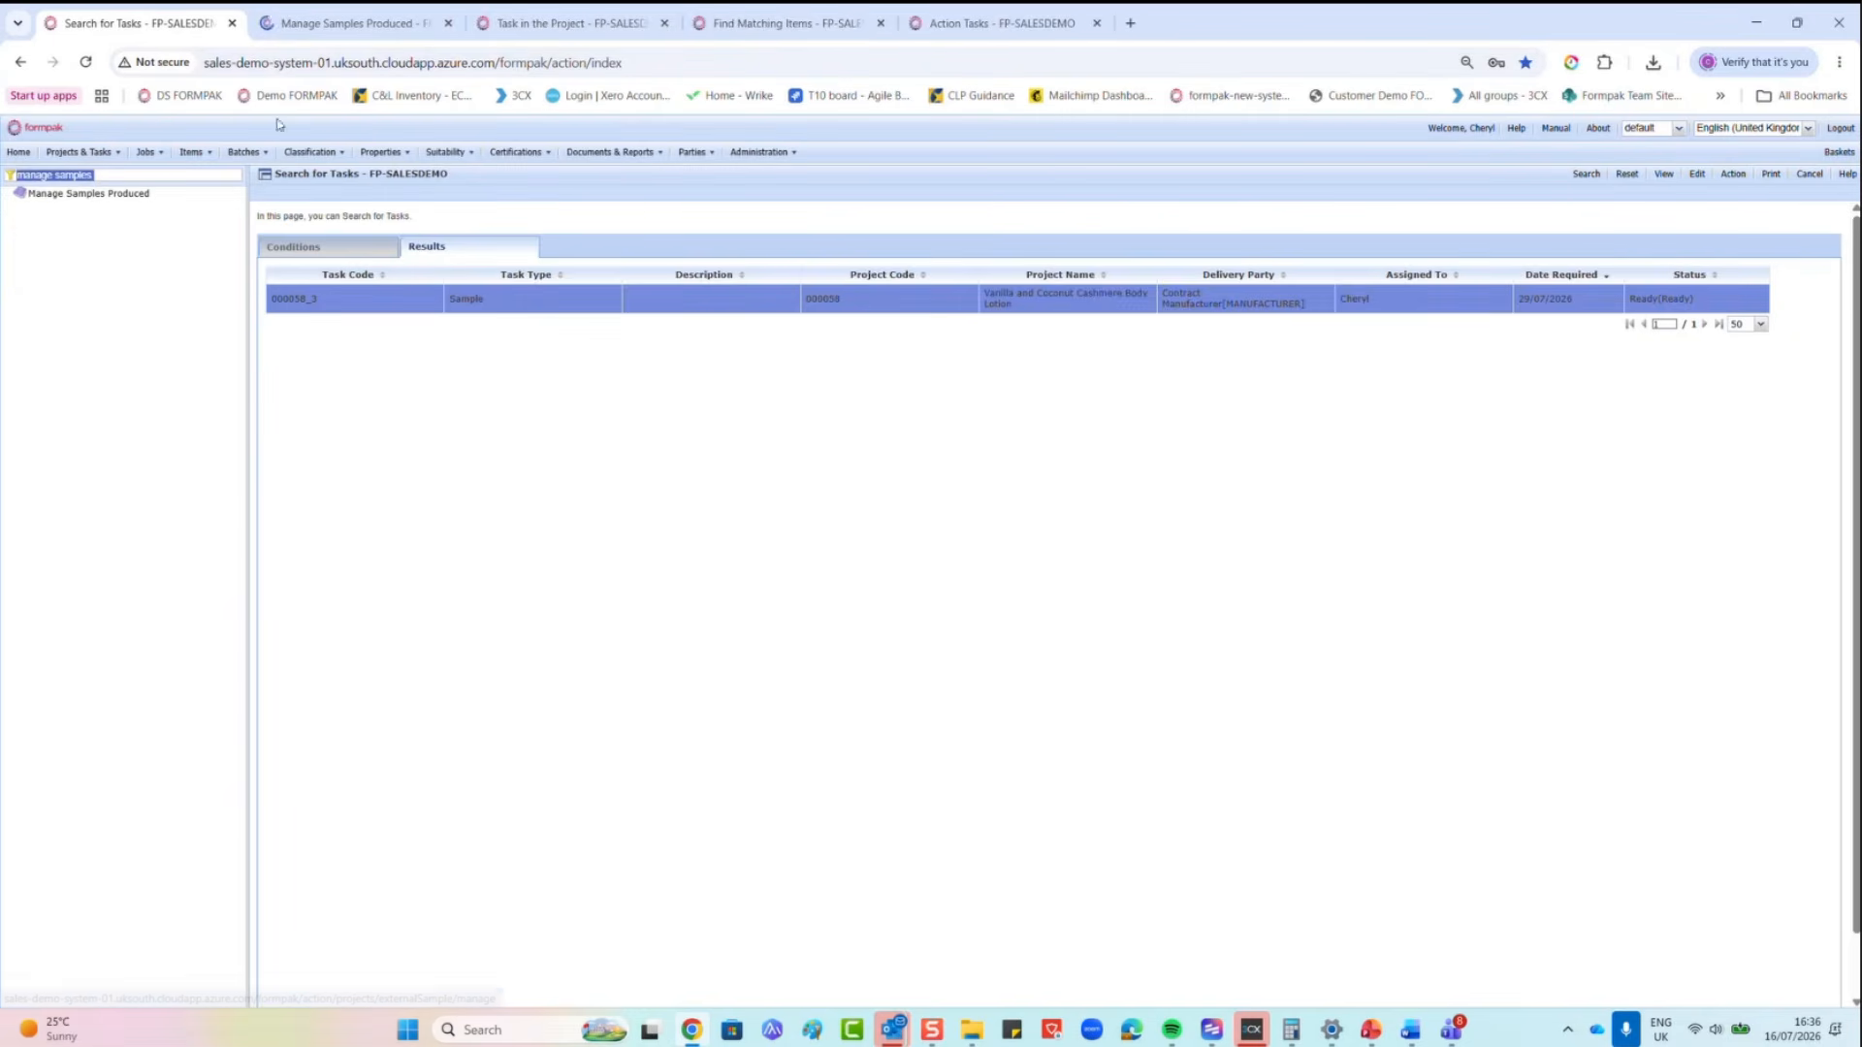
pyautogui.click(352, 26)
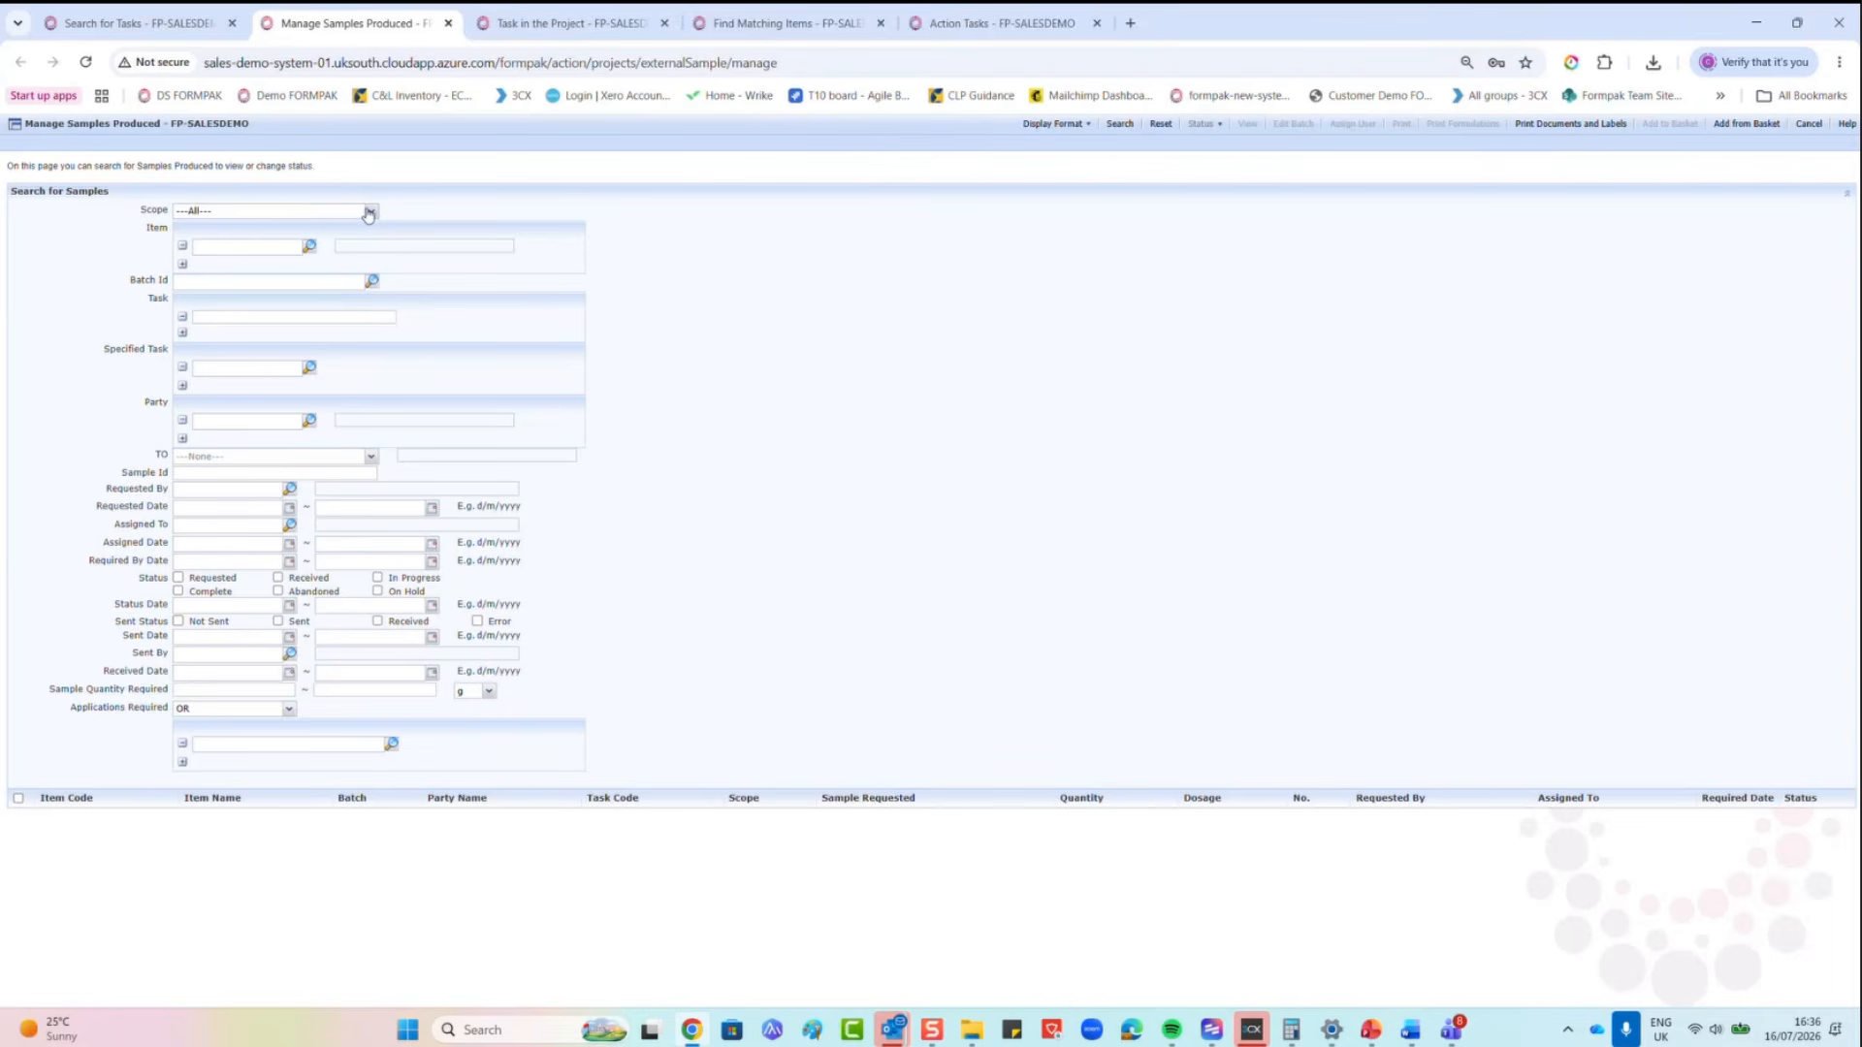
# Step: Search for samples with the ERP System scope and Requested status
pyautogui.click(371, 212)
pyautogui.click(242, 266)
pyautogui.click(178, 578)
pyautogui.click(1120, 124)
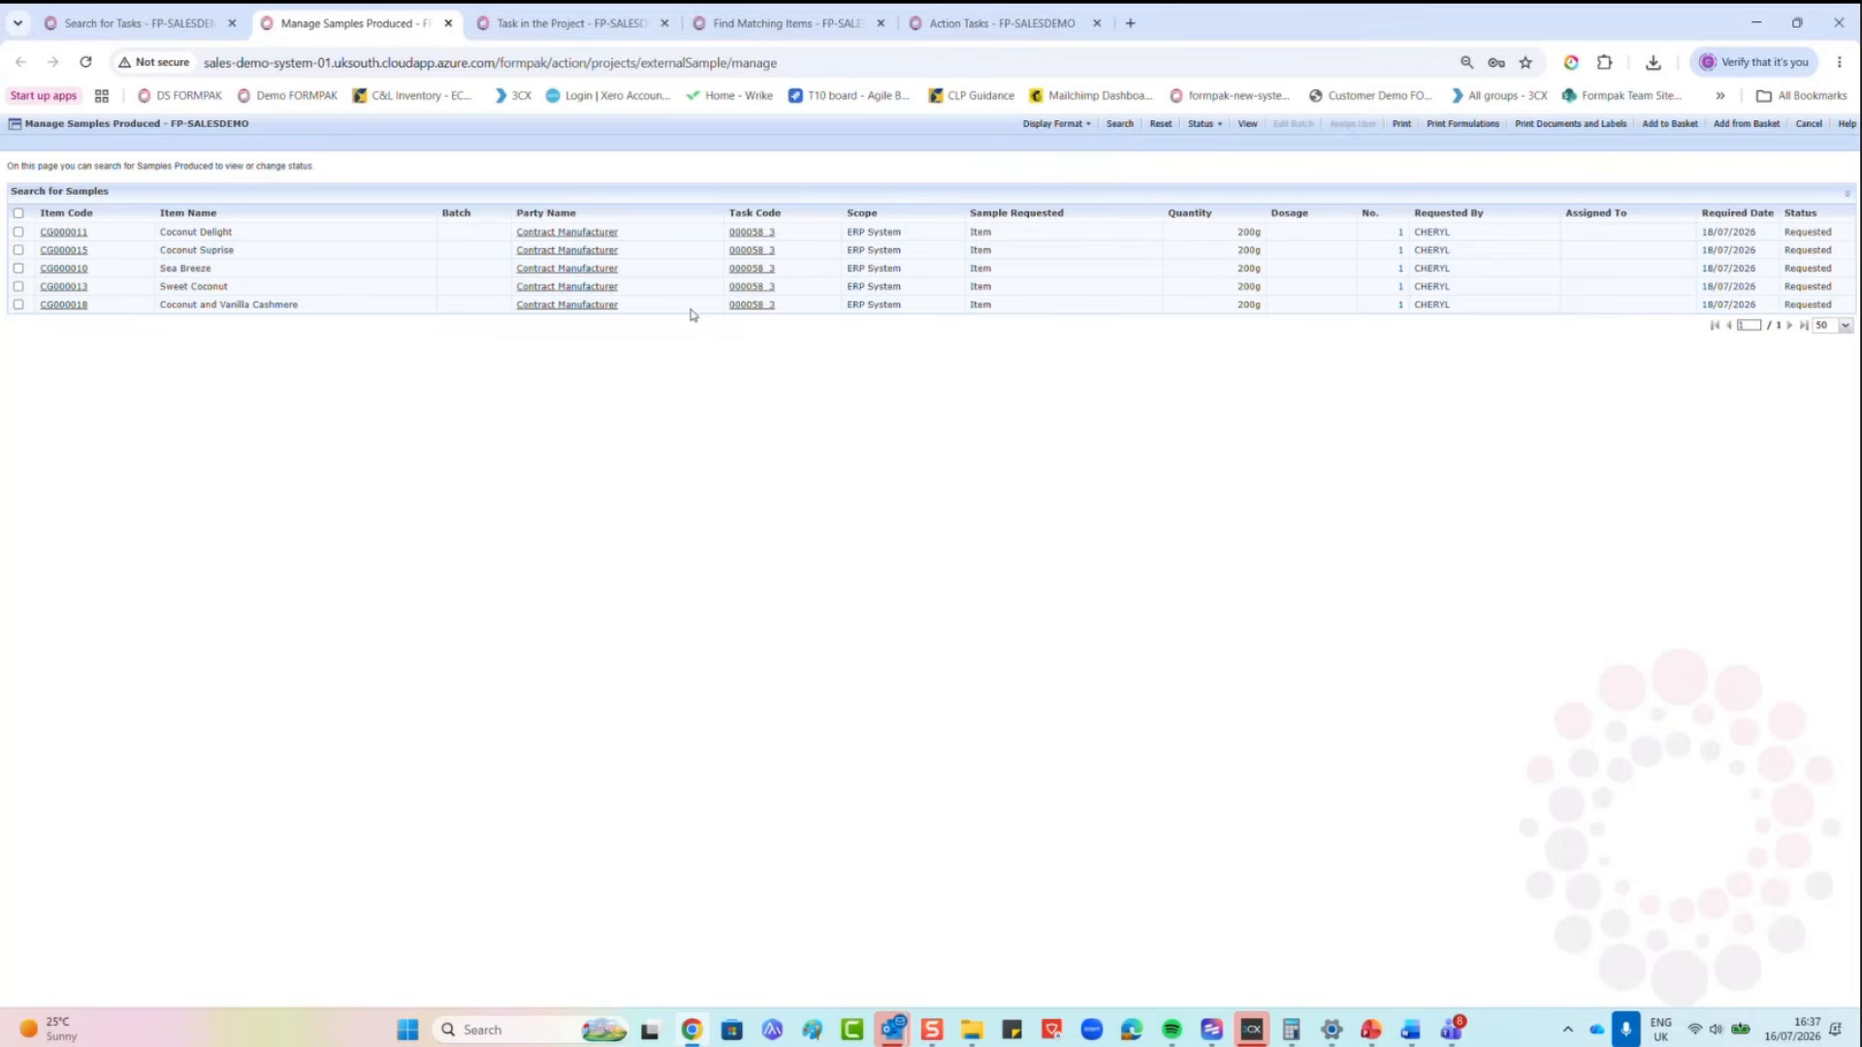
# Step: Assign the project manager's user account to all of the requested samples found
pyautogui.click(19, 214)
pyautogui.click(1354, 124)
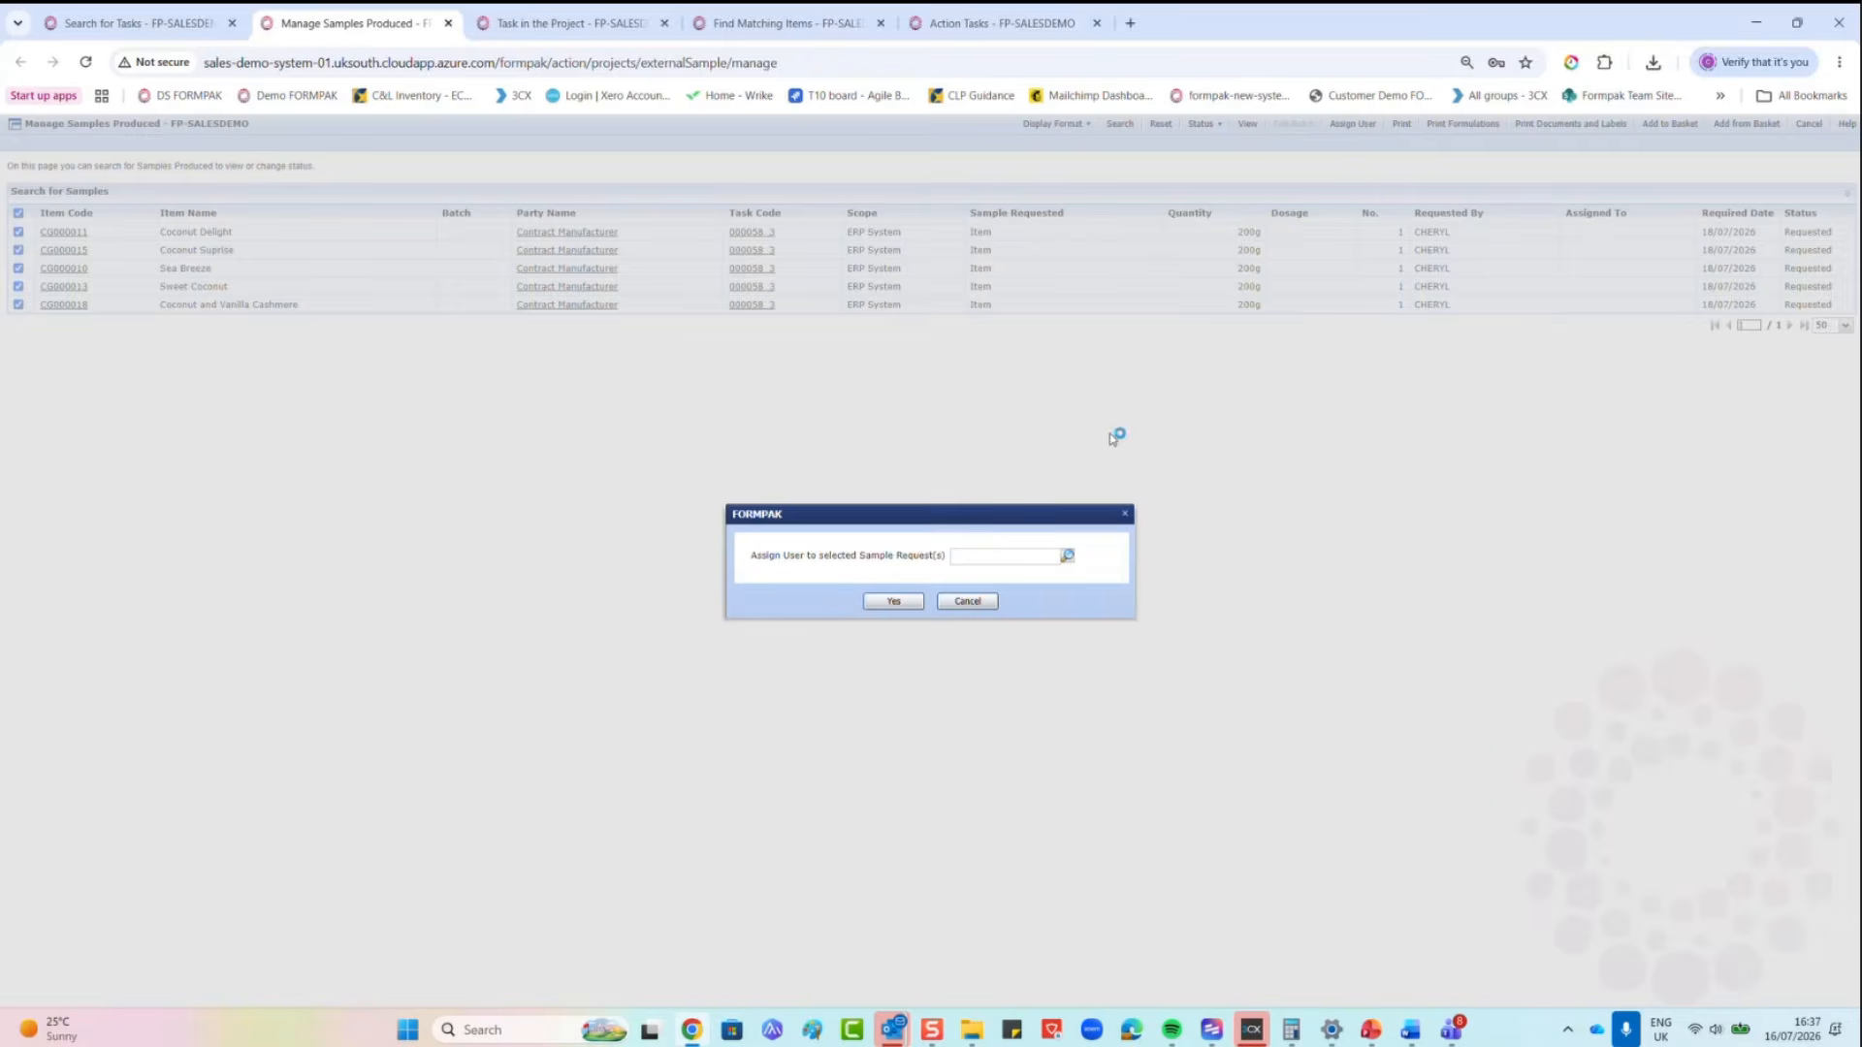
pyautogui.click(999, 556)
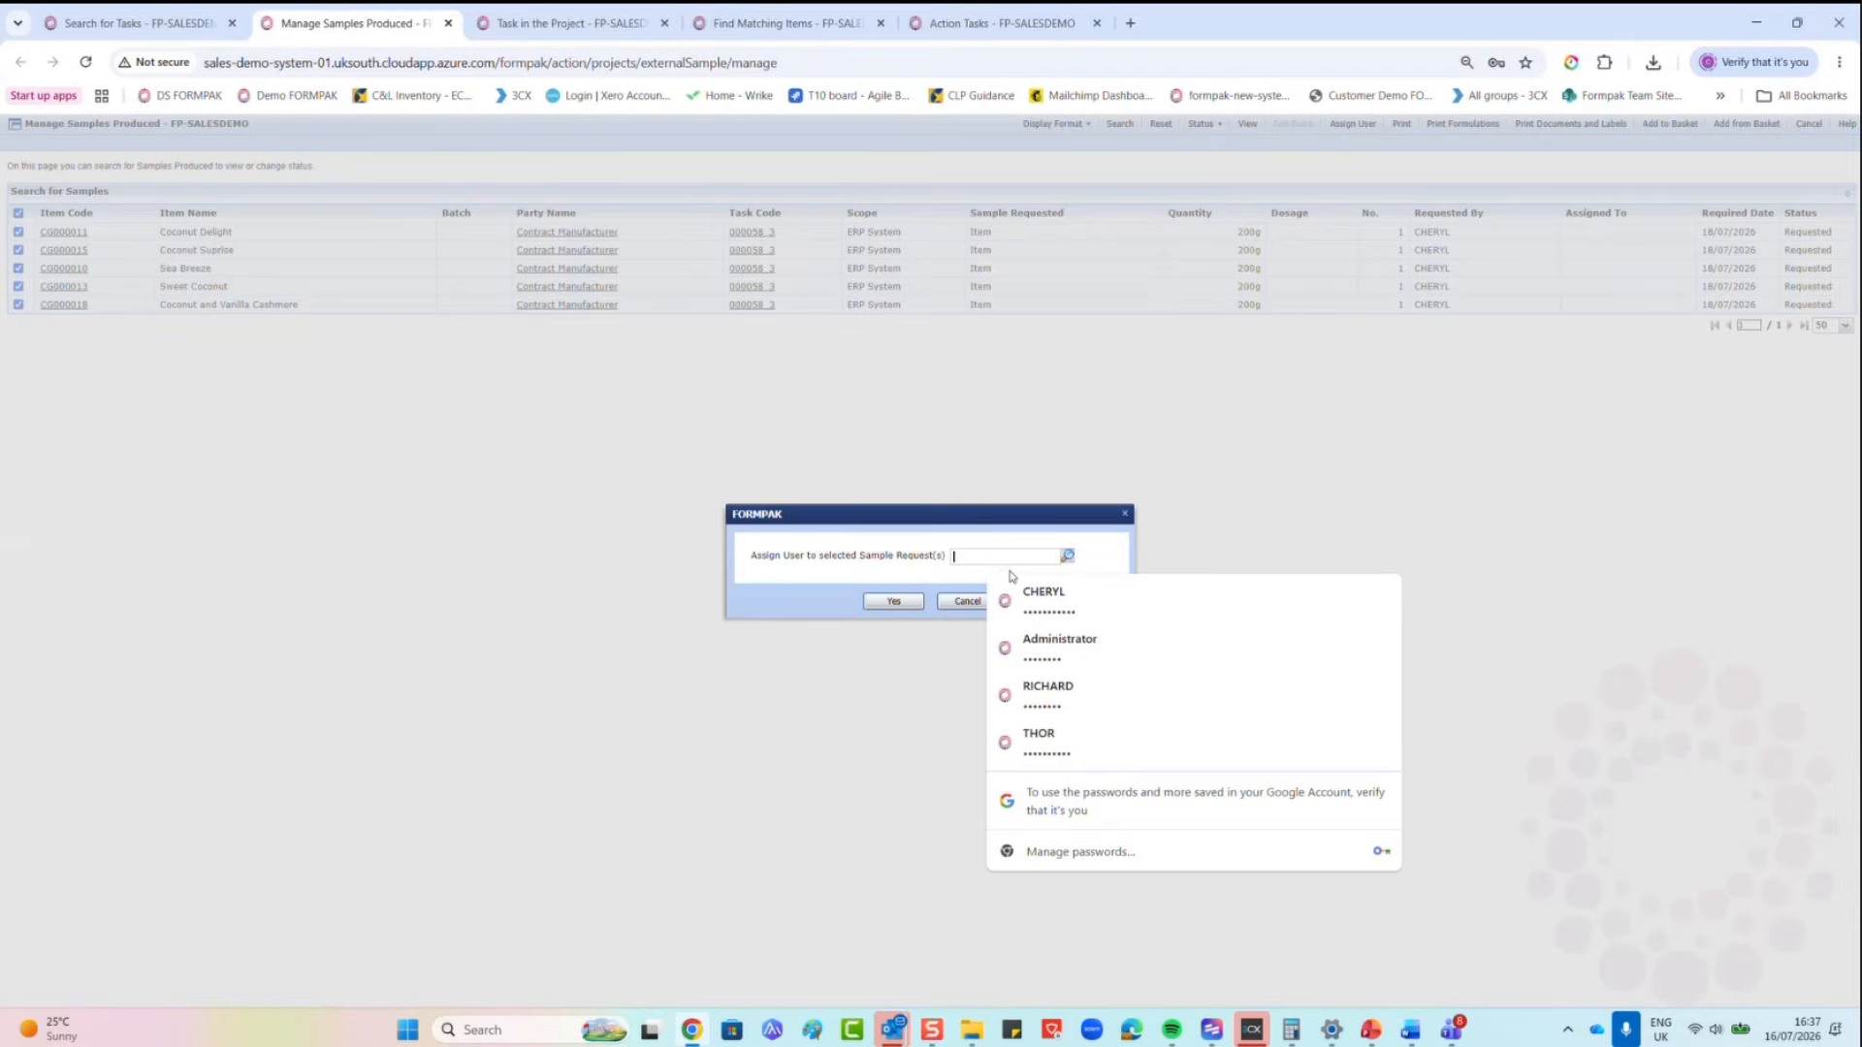
pyautogui.write('cher')
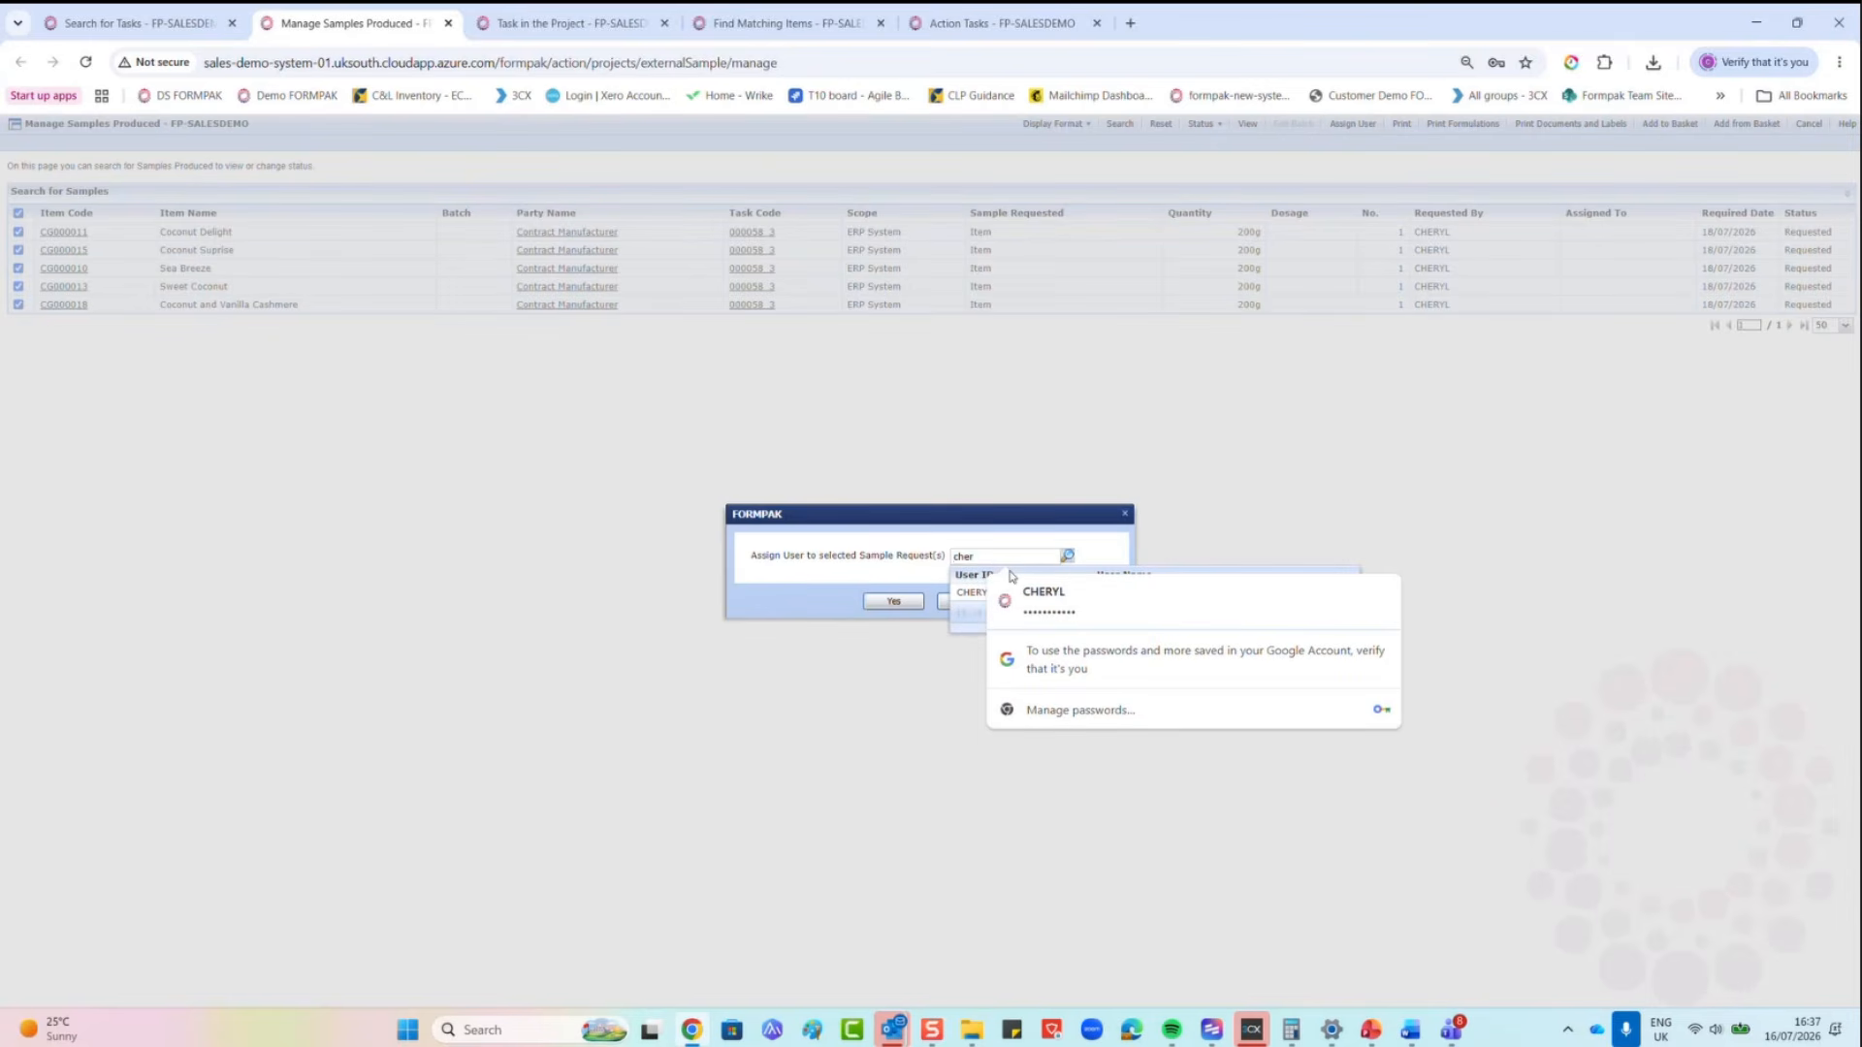
pyautogui.click(966, 593)
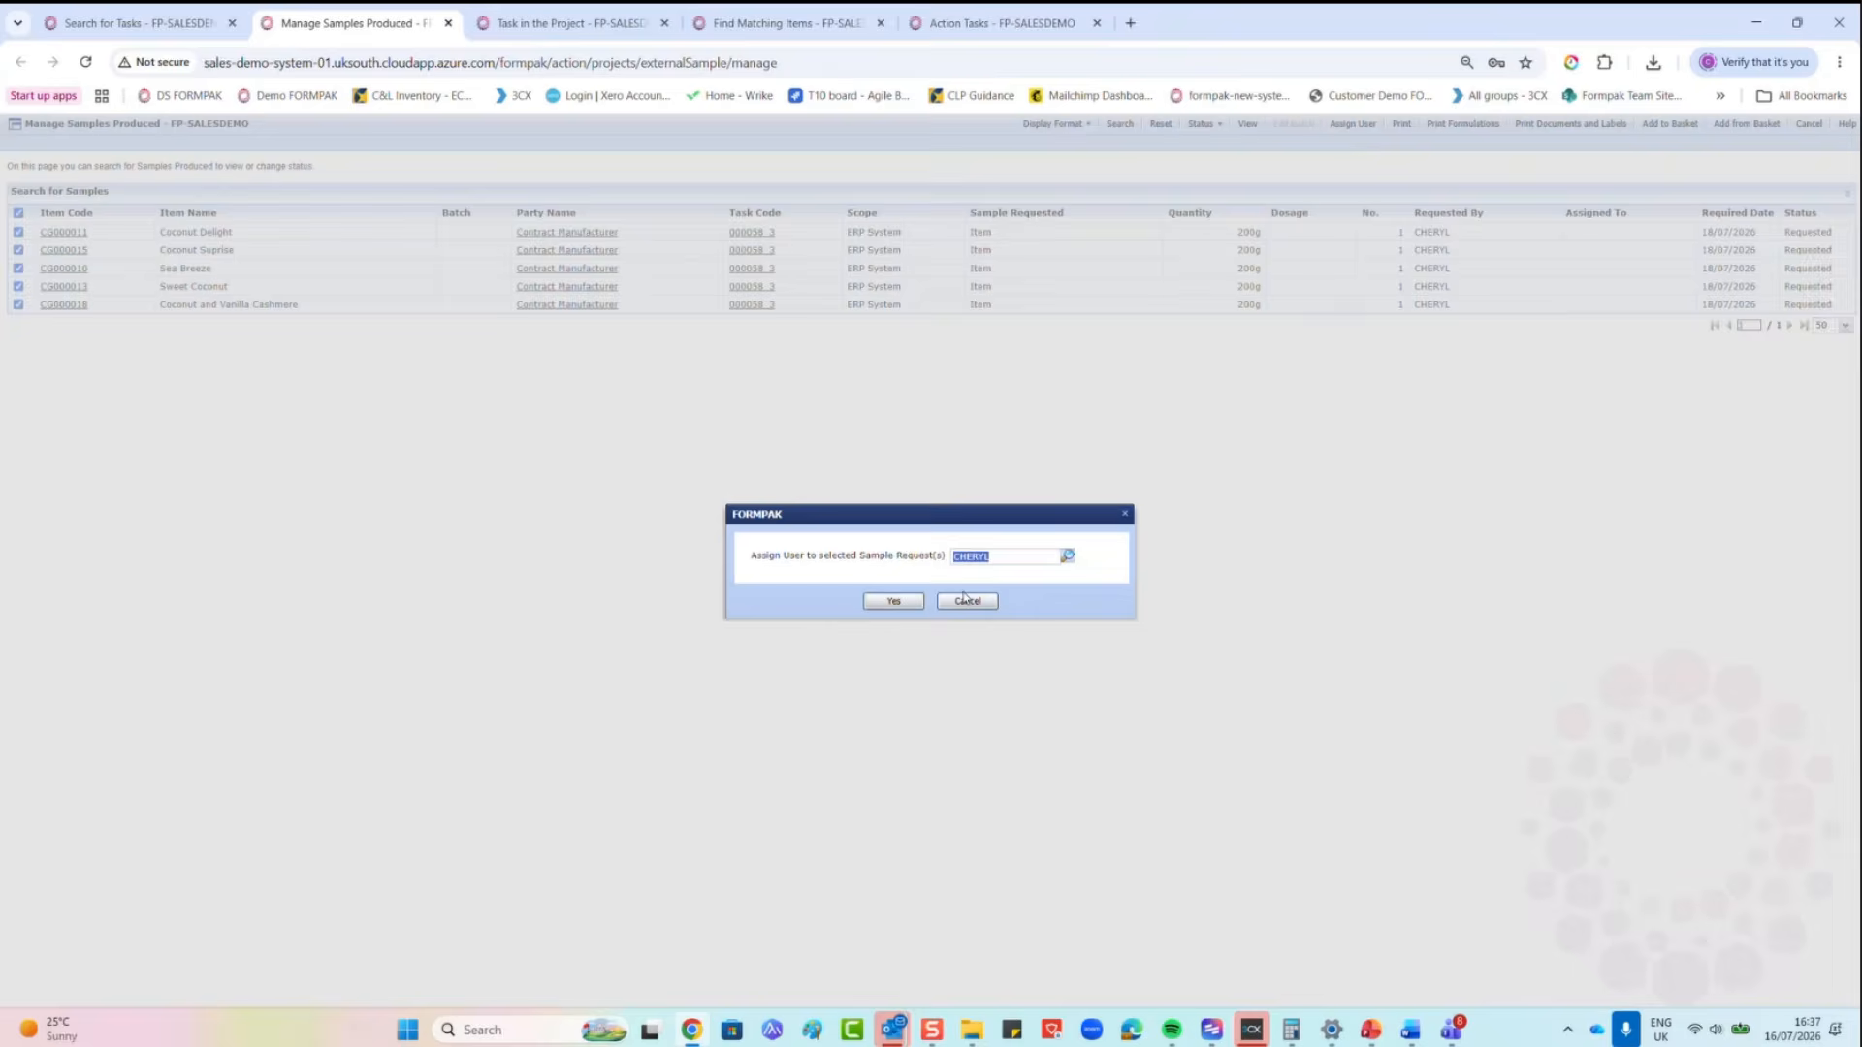
pyautogui.click(910, 602)
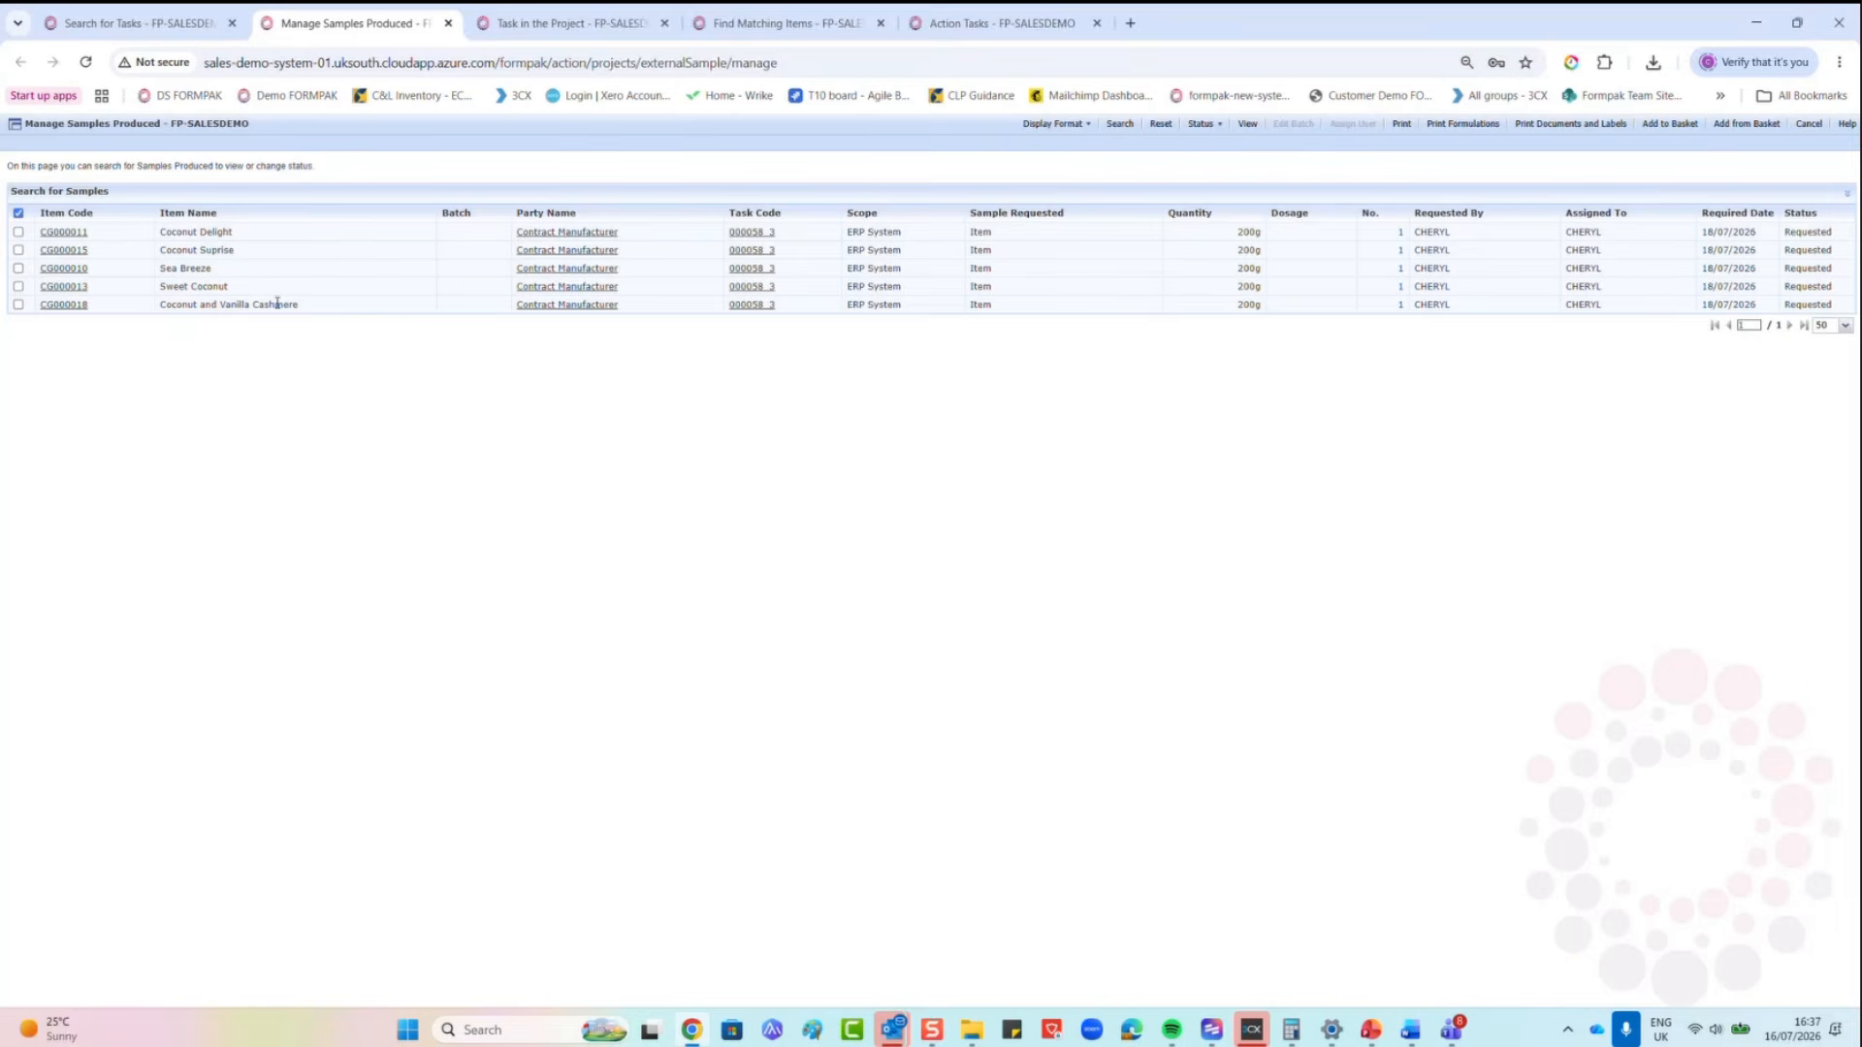
# Step: Search the ERP System samples again, filtered by the assigned user instead of by Requested status
pyautogui.click(255, 194)
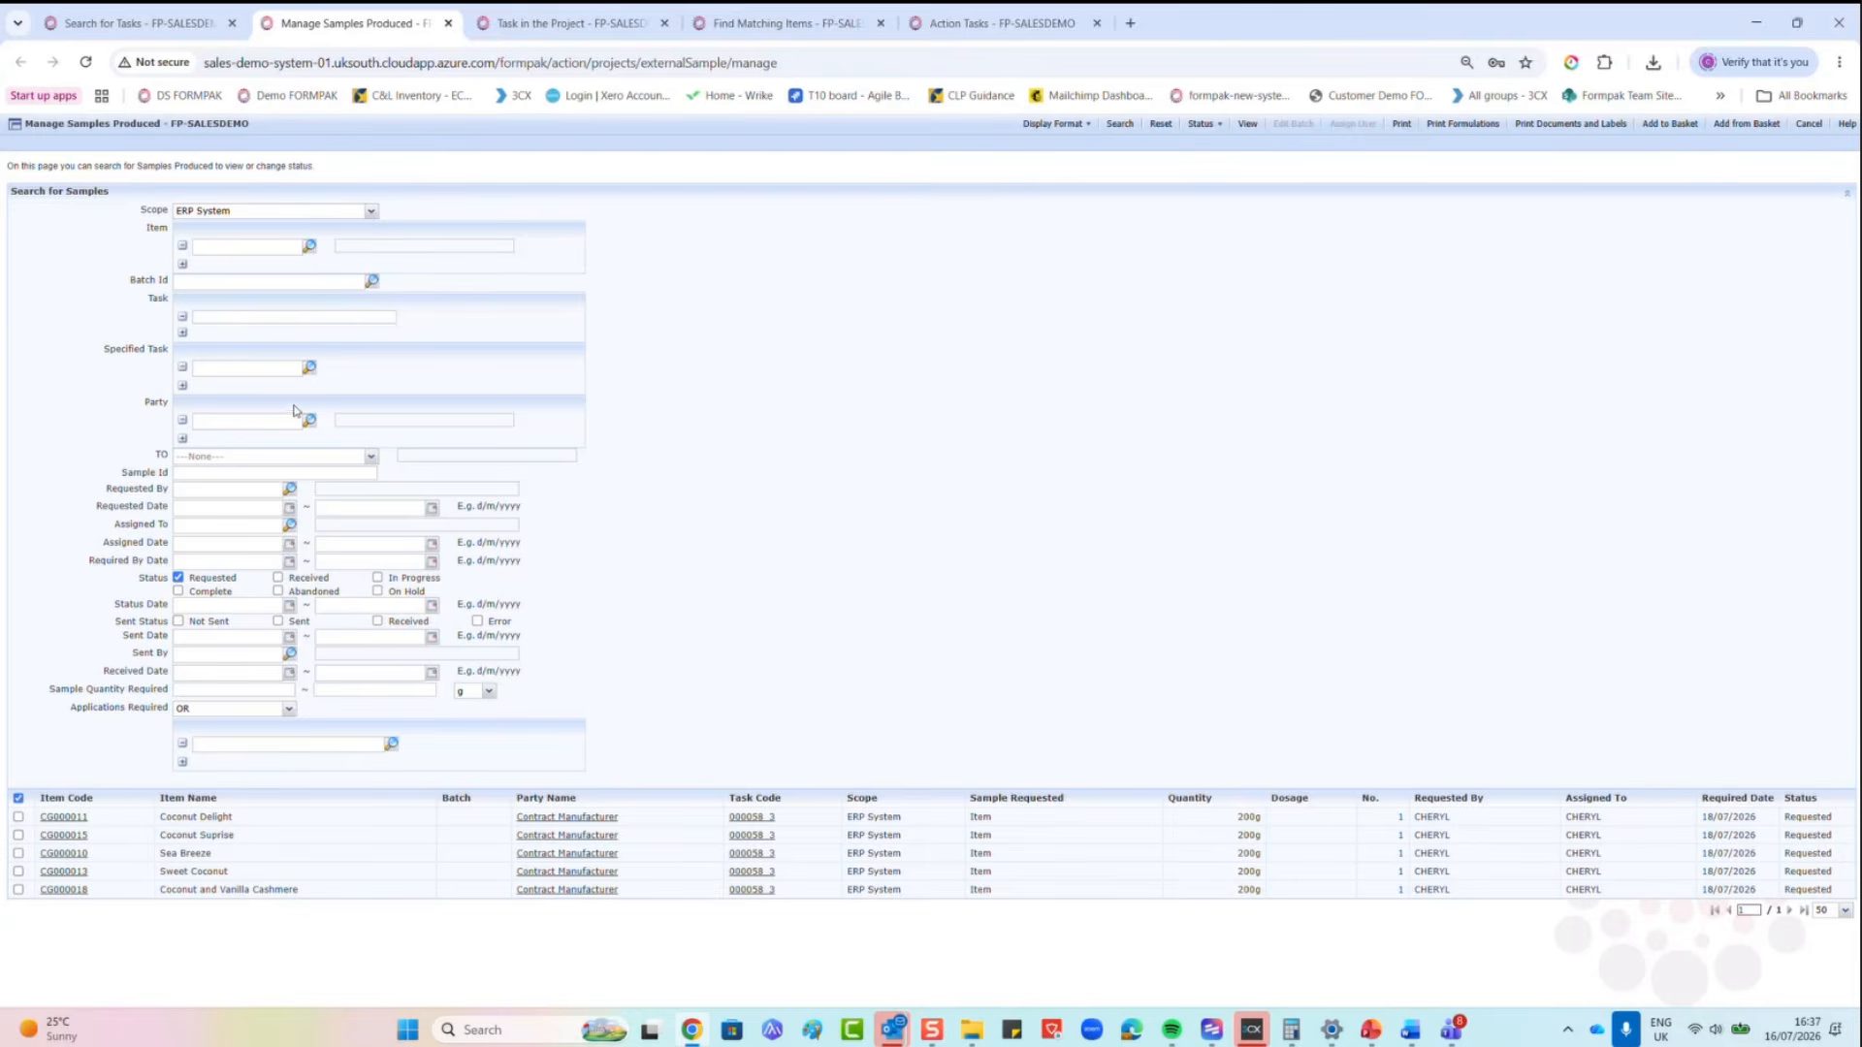
pyautogui.click(178, 578)
pyautogui.click(192, 532)
pyautogui.write('cheryl')
pyautogui.click(194, 568)
pyautogui.click(1120, 123)
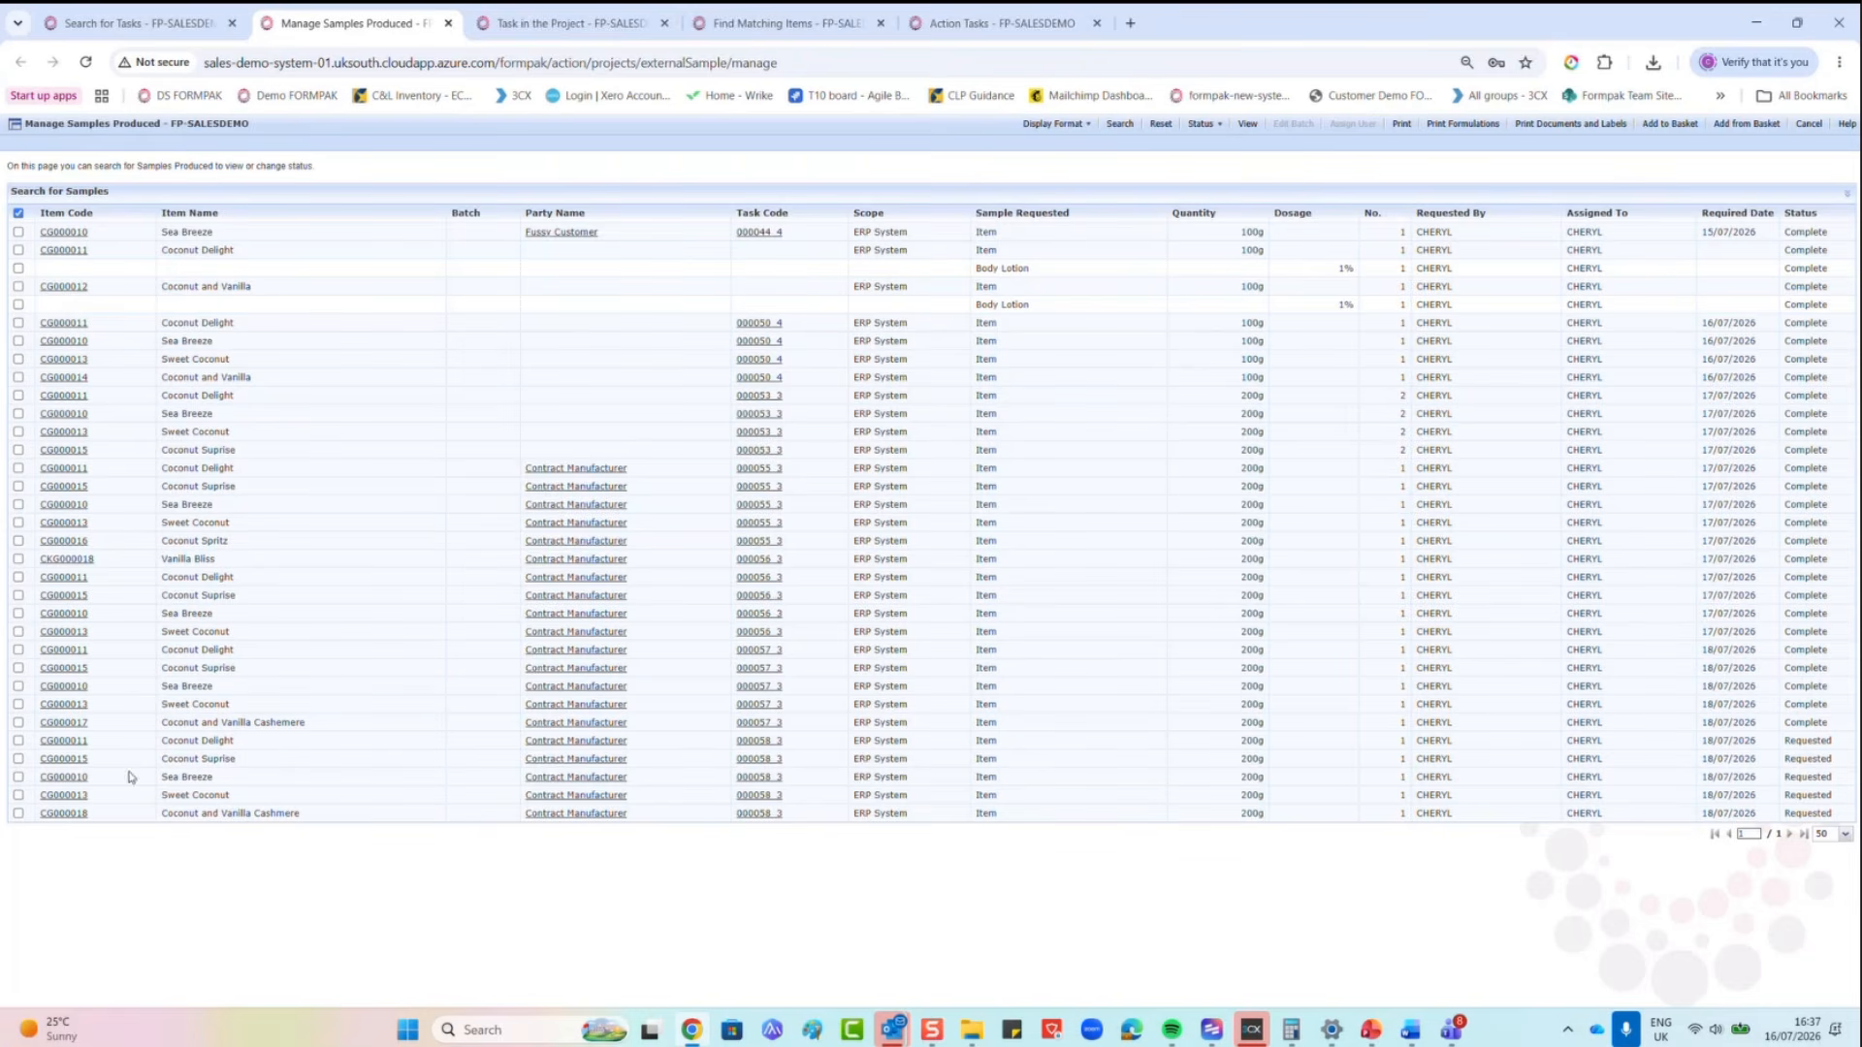
# Step: Select the five requested samples of task 000058_3, print their formulations and look through the report's pages
pyautogui.click(18, 724)
pyautogui.click(17, 741)
pyautogui.click(18, 723)
pyautogui.click(18, 759)
pyautogui.click(18, 776)
pyautogui.click(17, 795)
pyautogui.click(17, 815)
pyautogui.click(1441, 127)
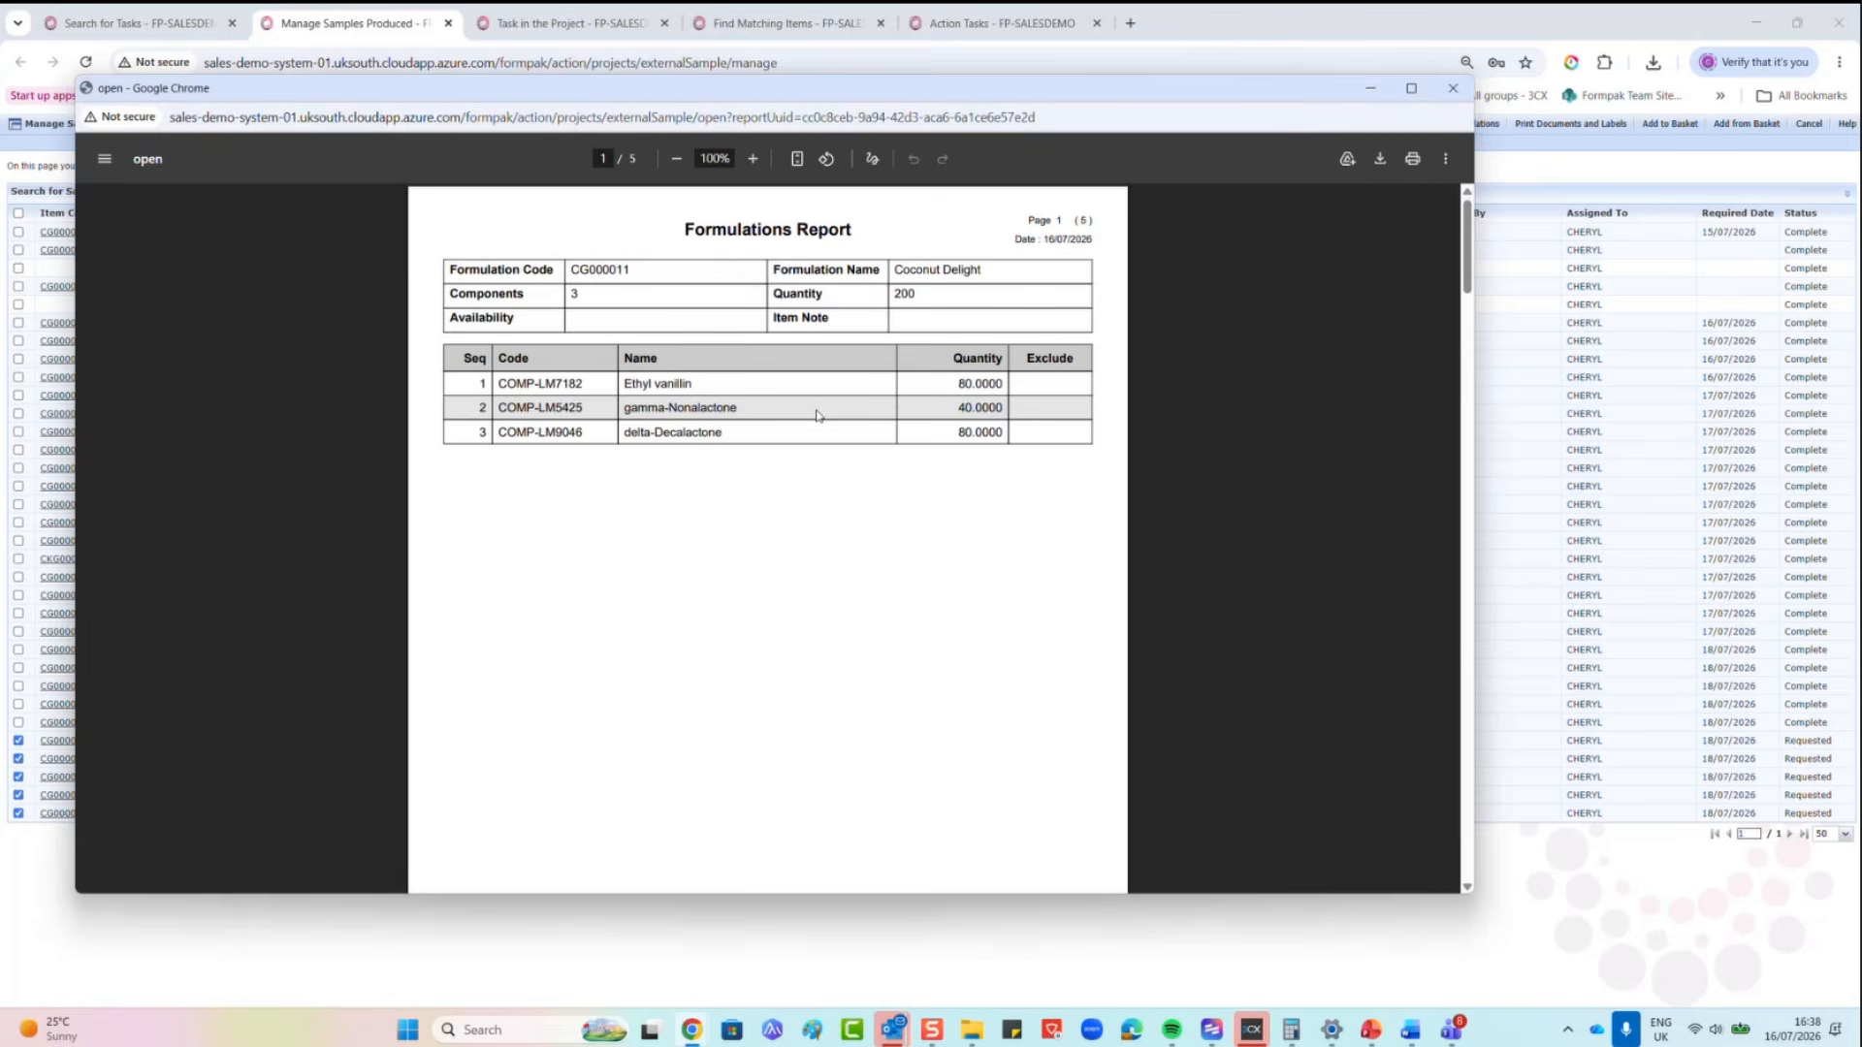
pyautogui.scroll(-12, 730, 530)
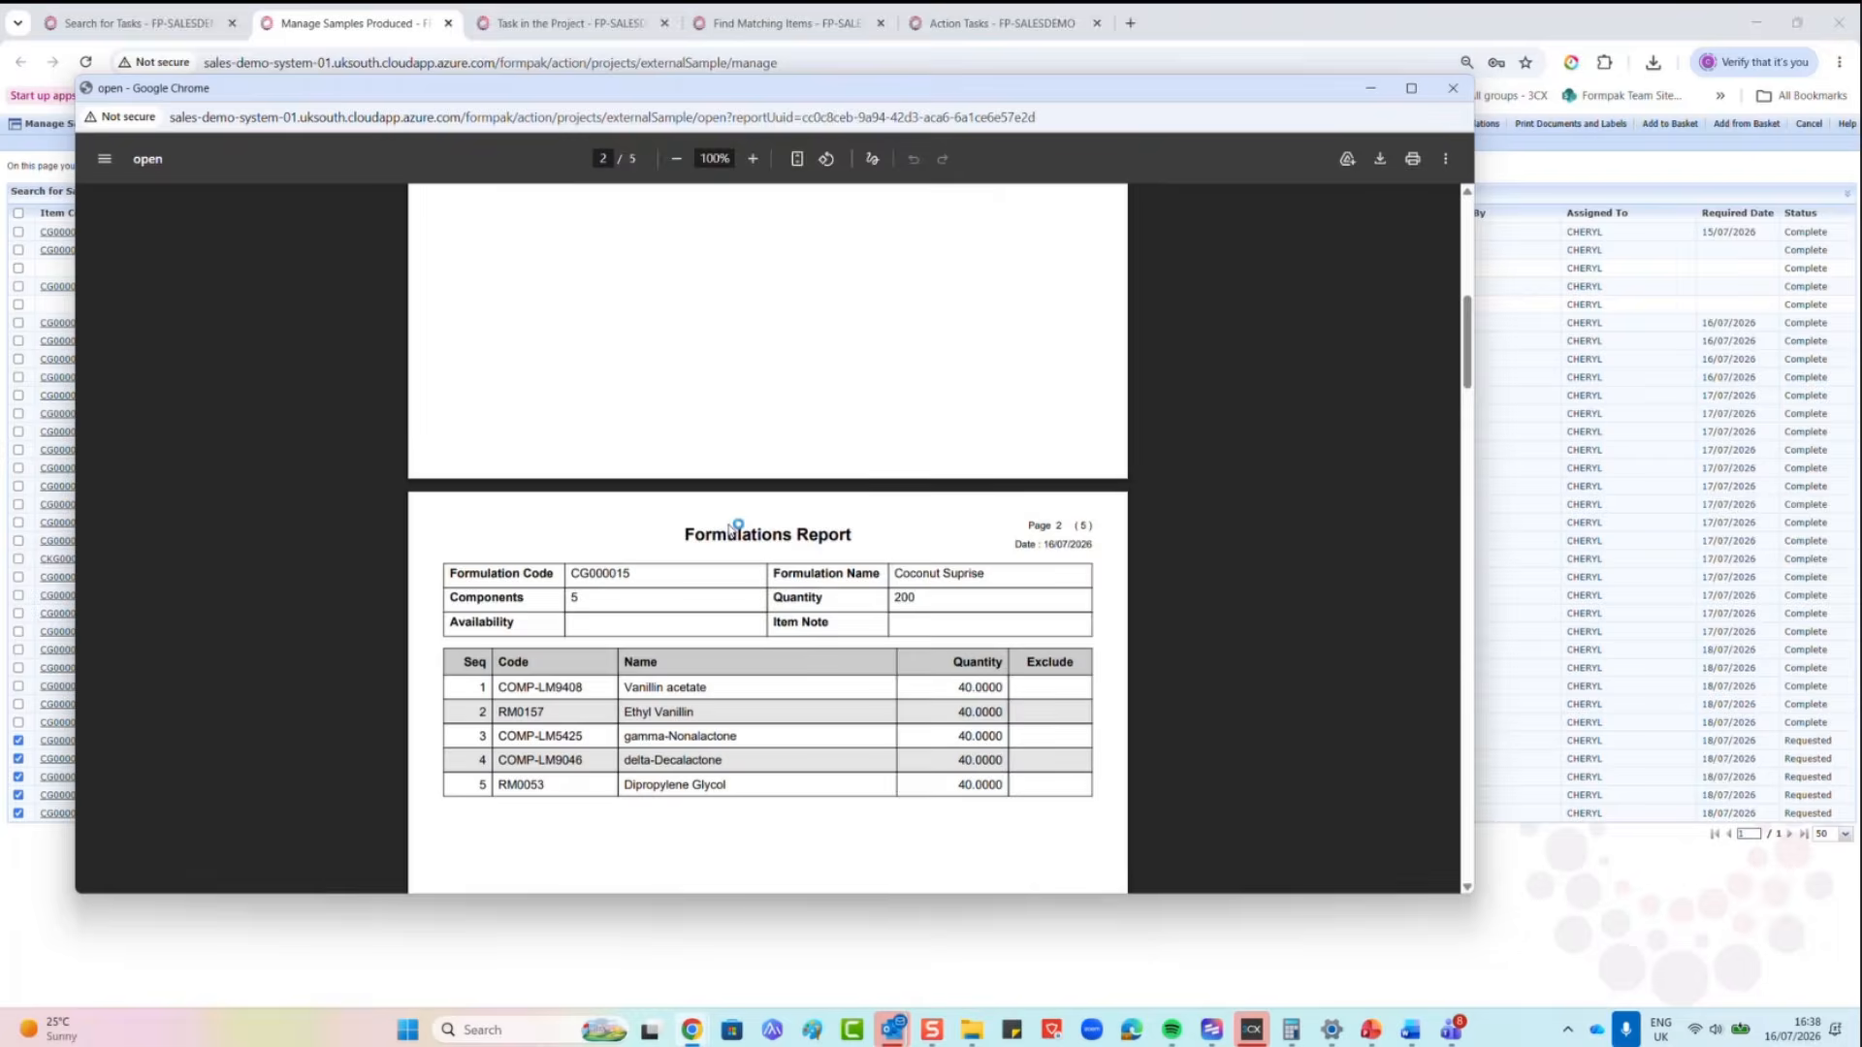
pyautogui.scroll(-20, 730, 530)
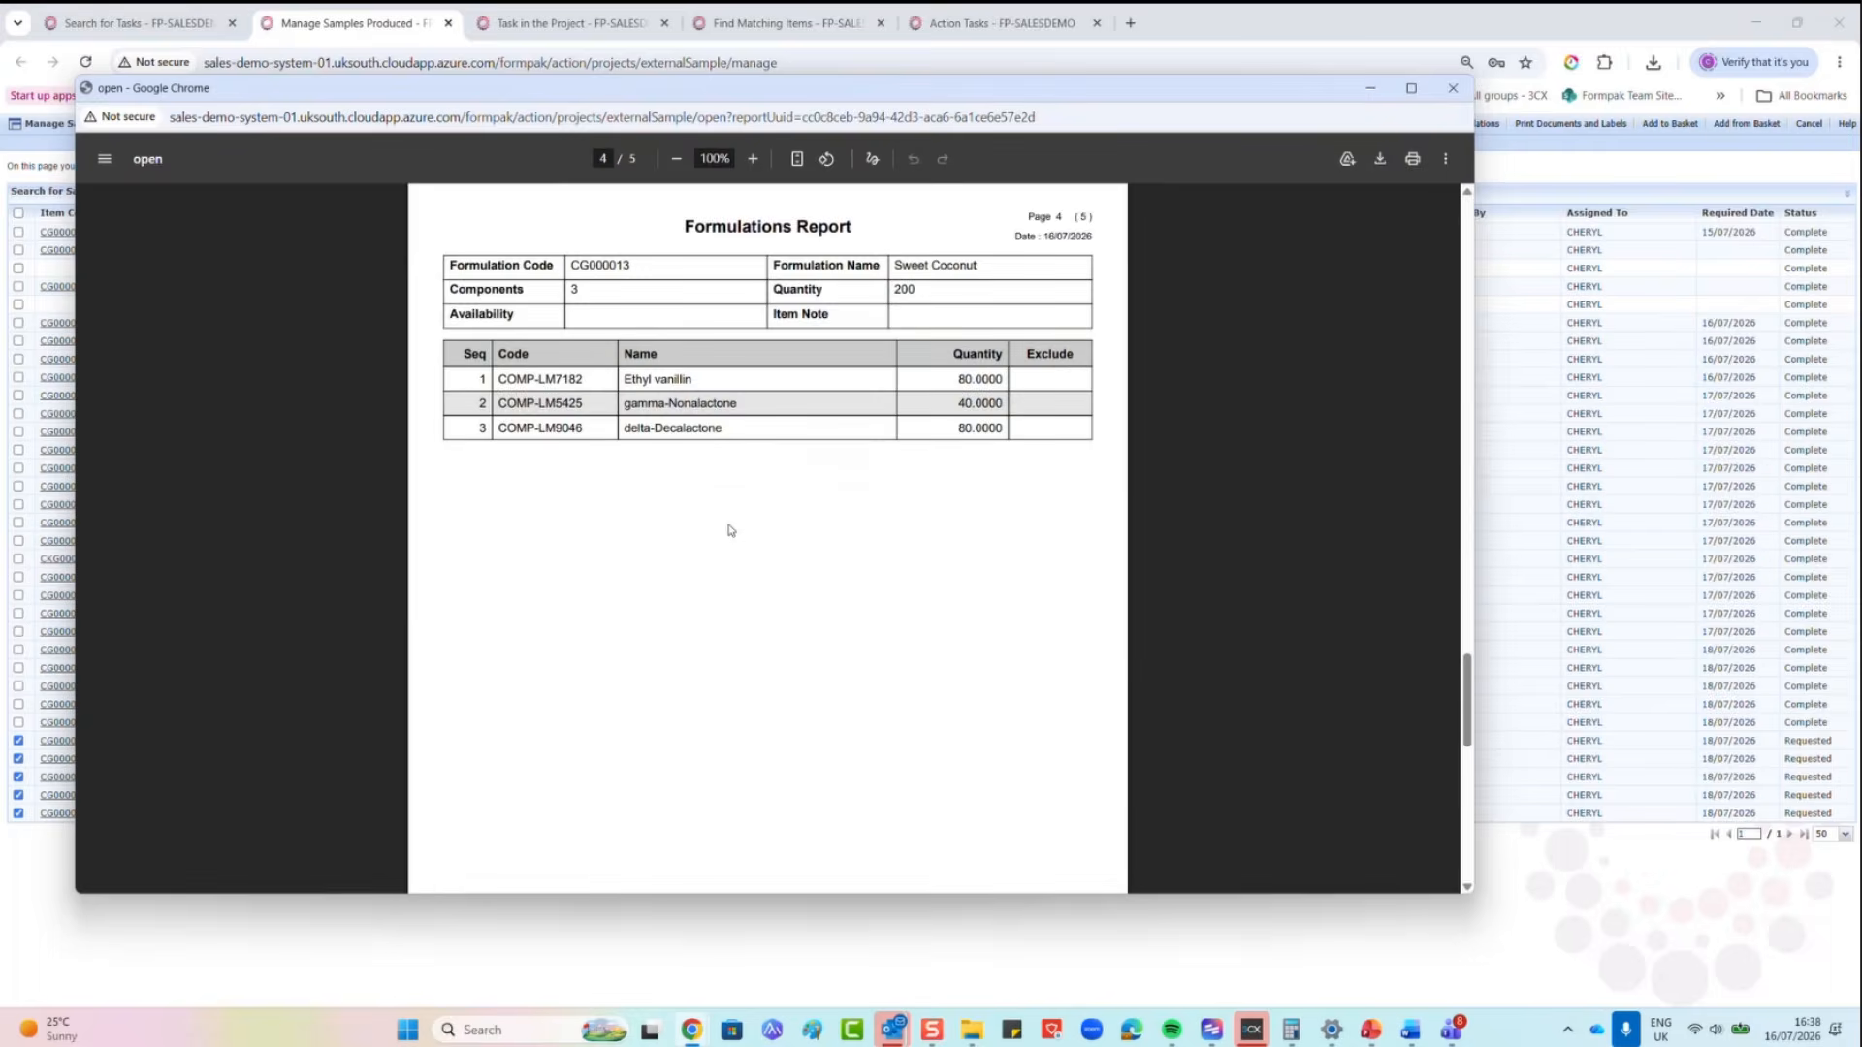
pyautogui.scroll(-5, 730, 530)
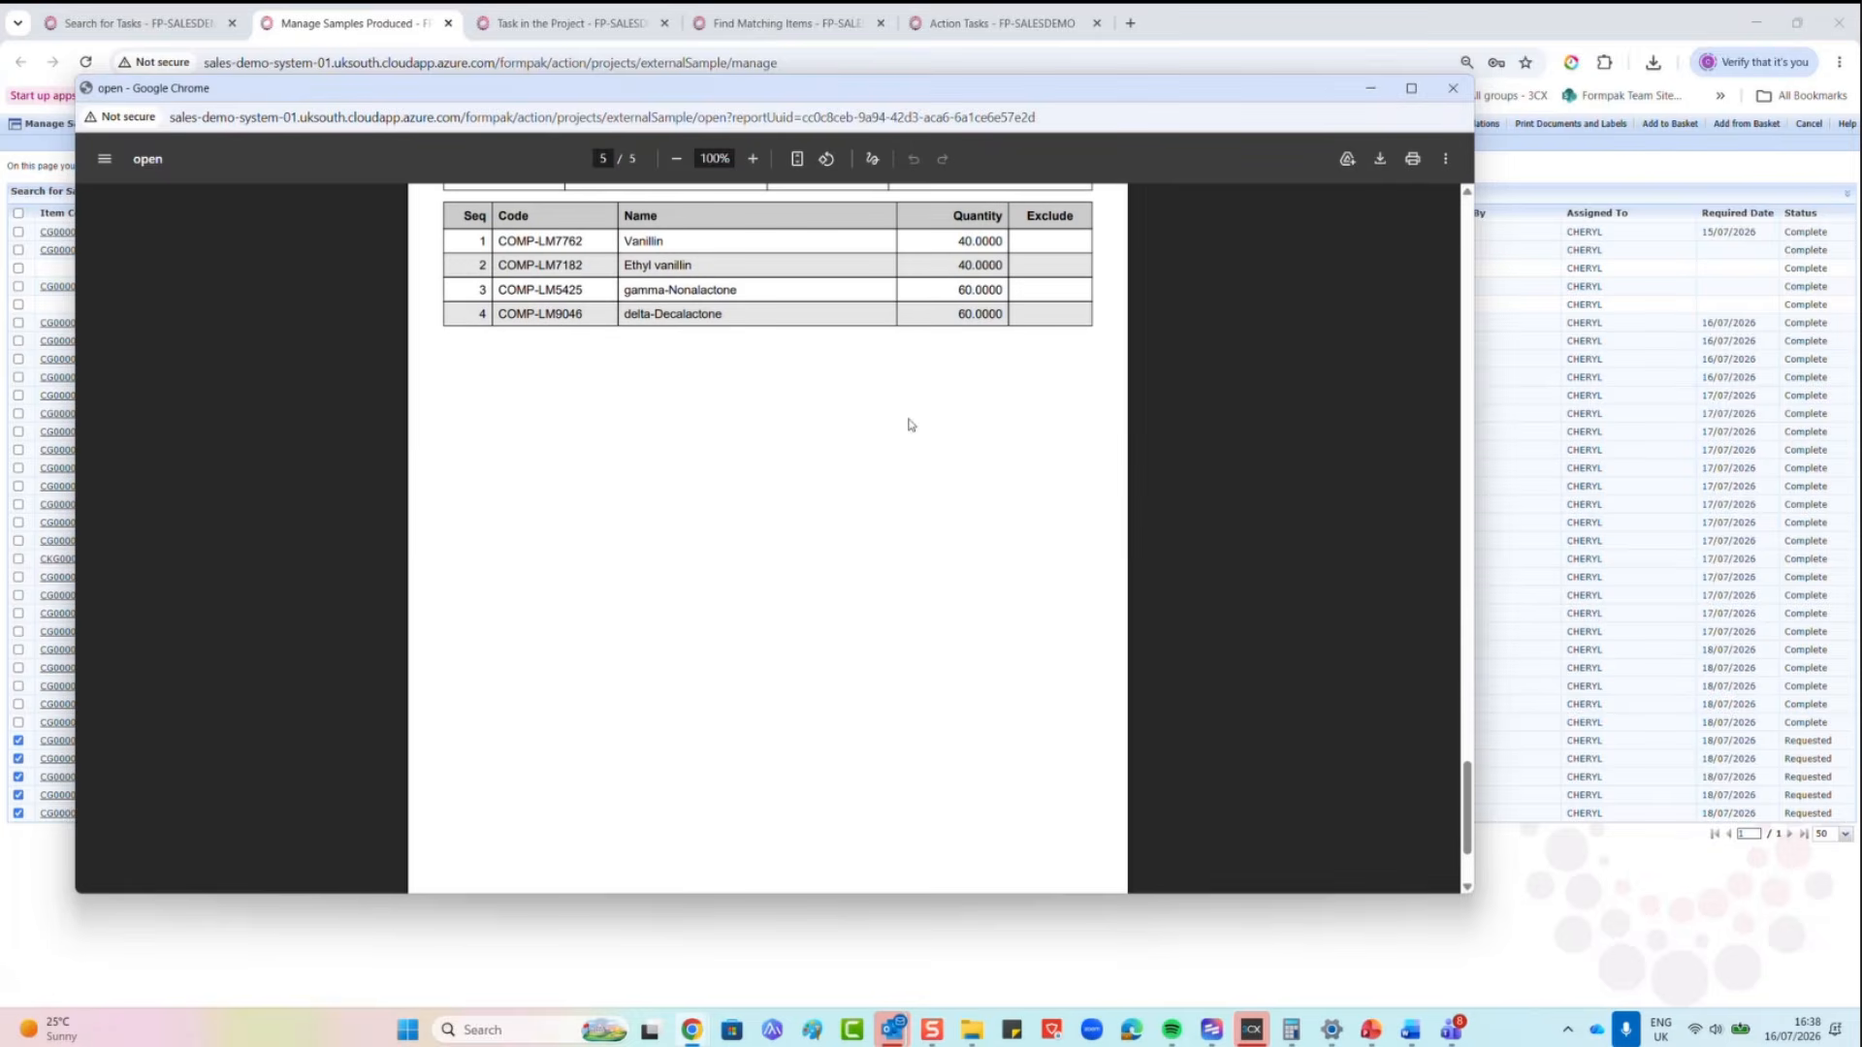
pyautogui.click(1453, 89)
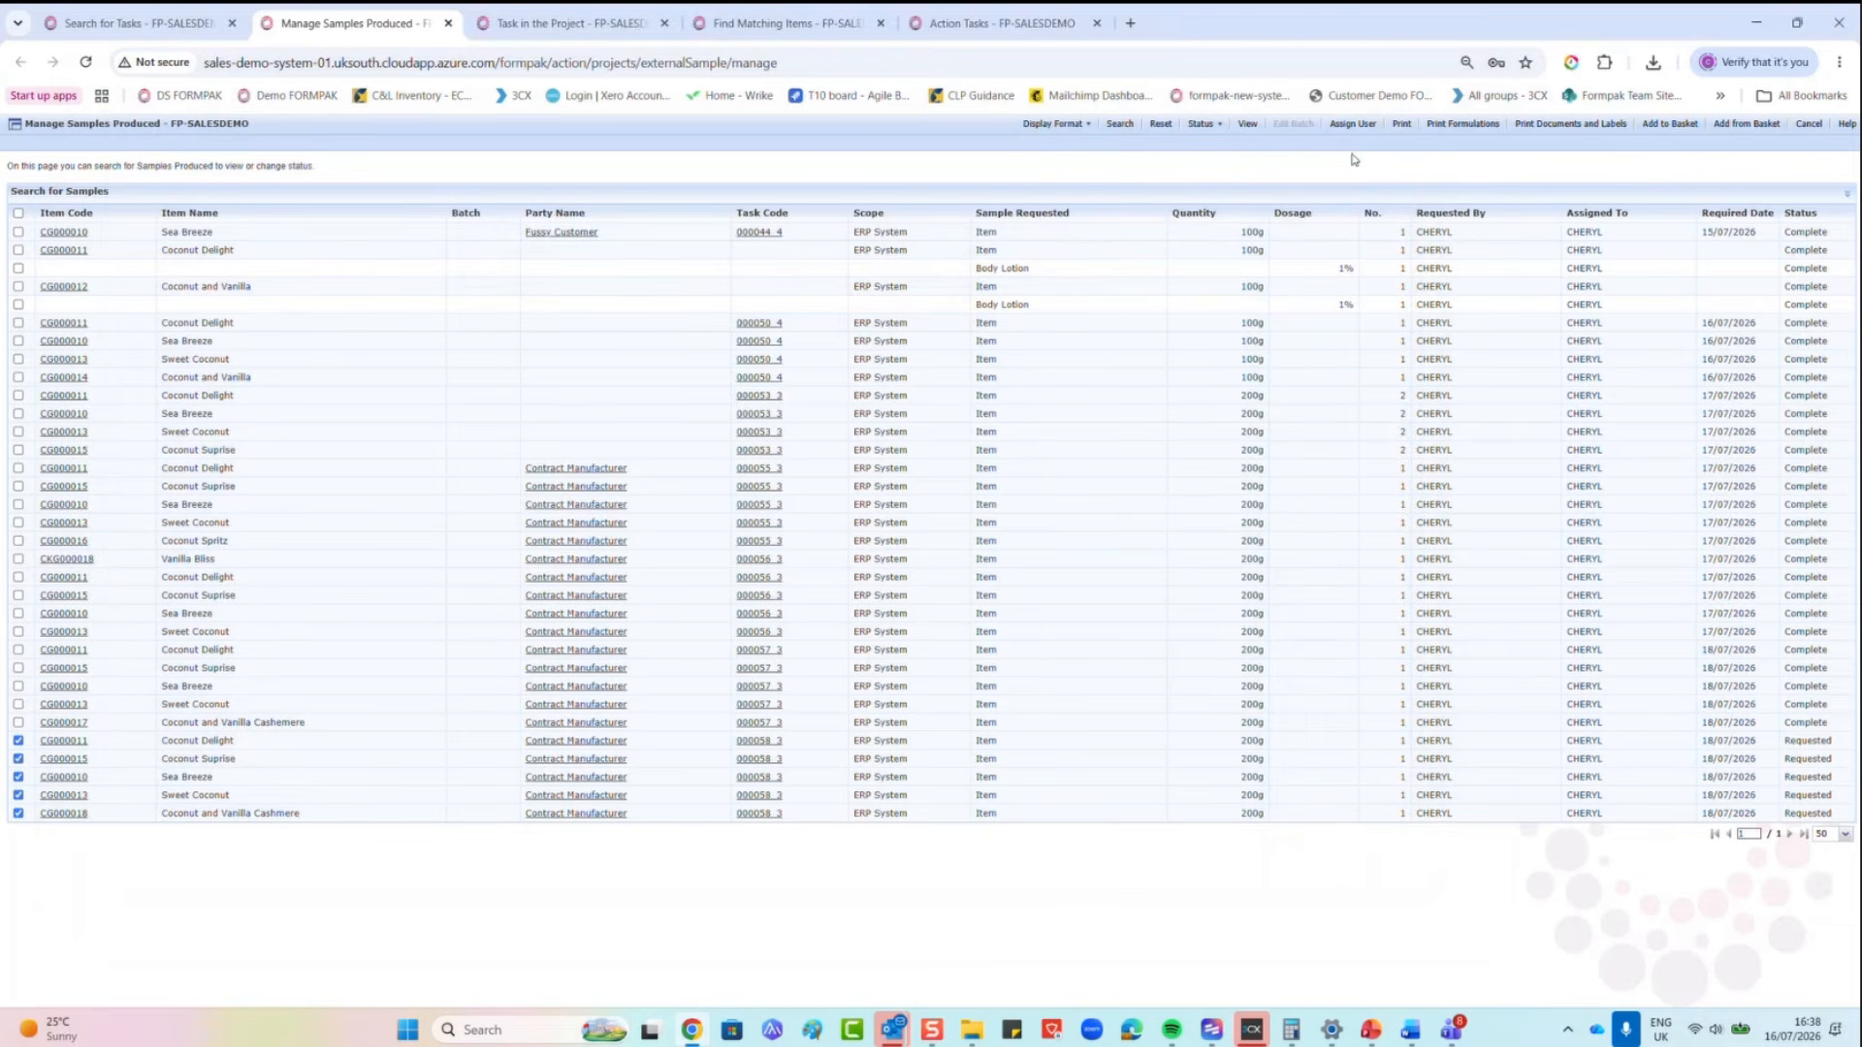
# Step: Change the status of the selected samples to In Progress
pyautogui.click(1220, 126)
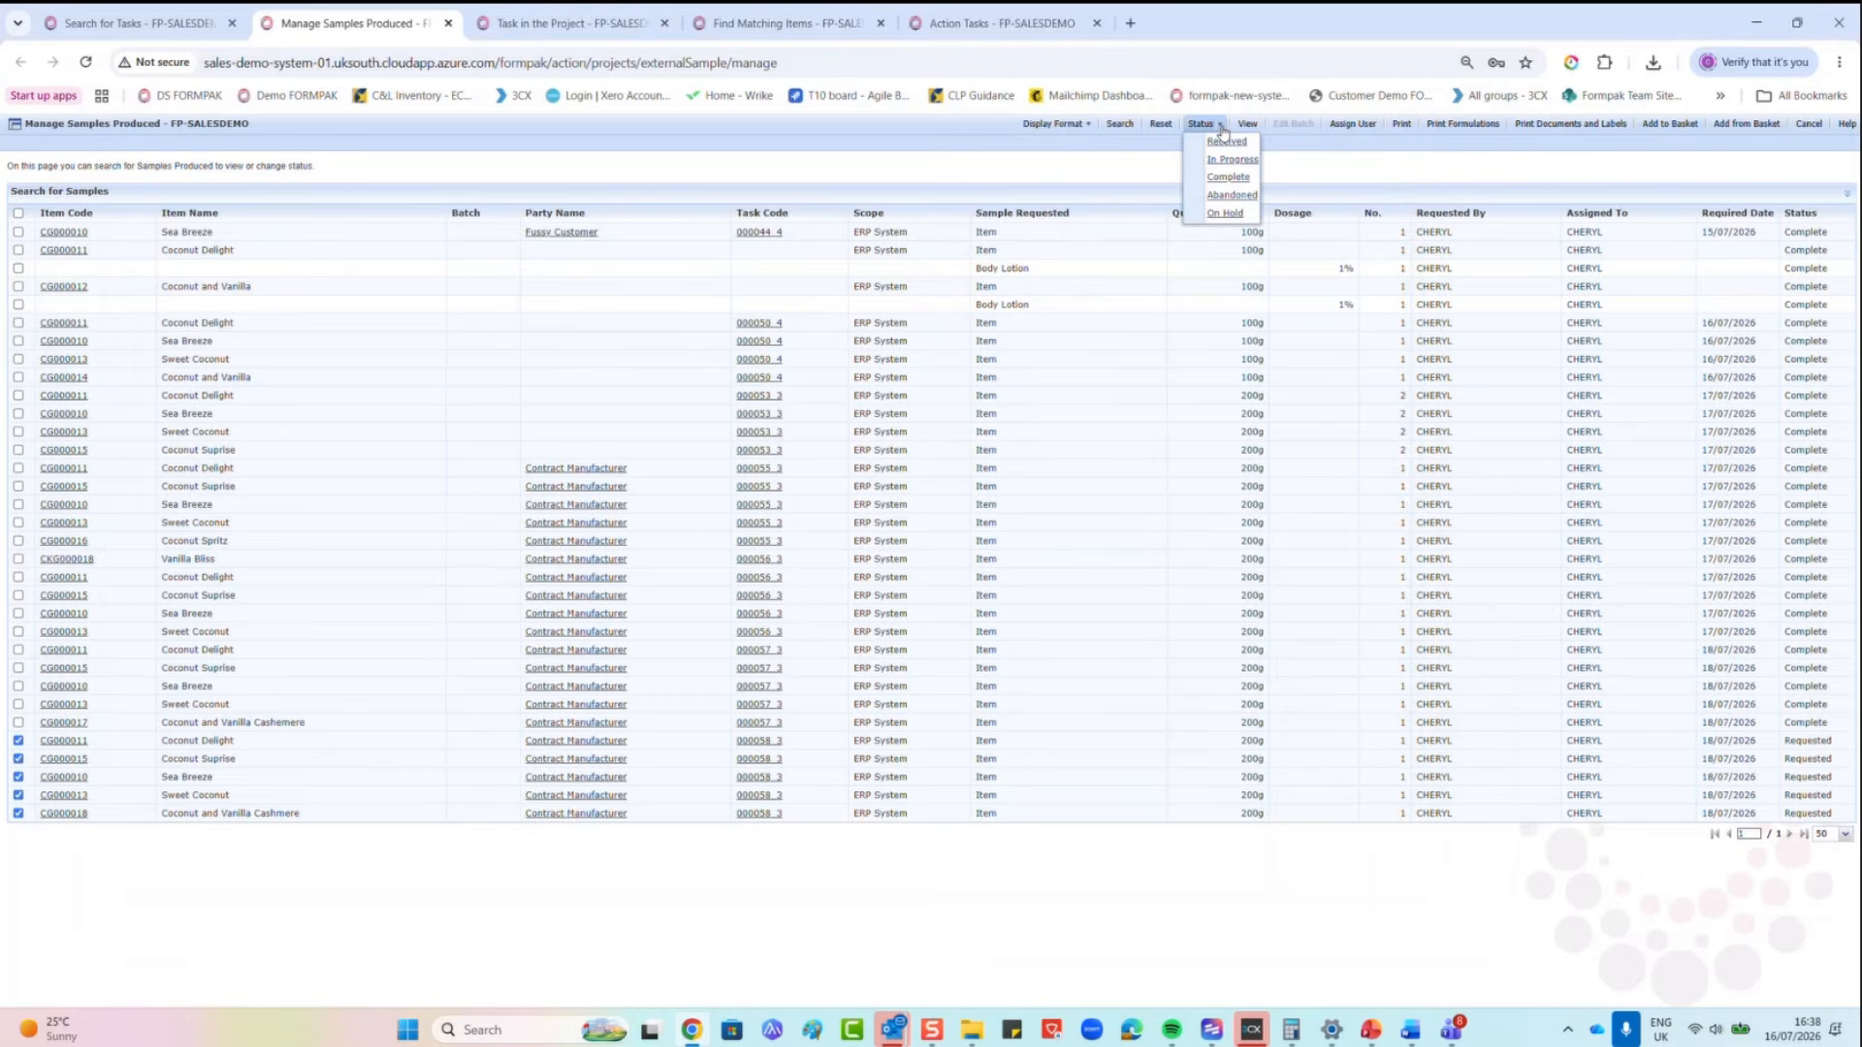
pyautogui.click(1223, 161)
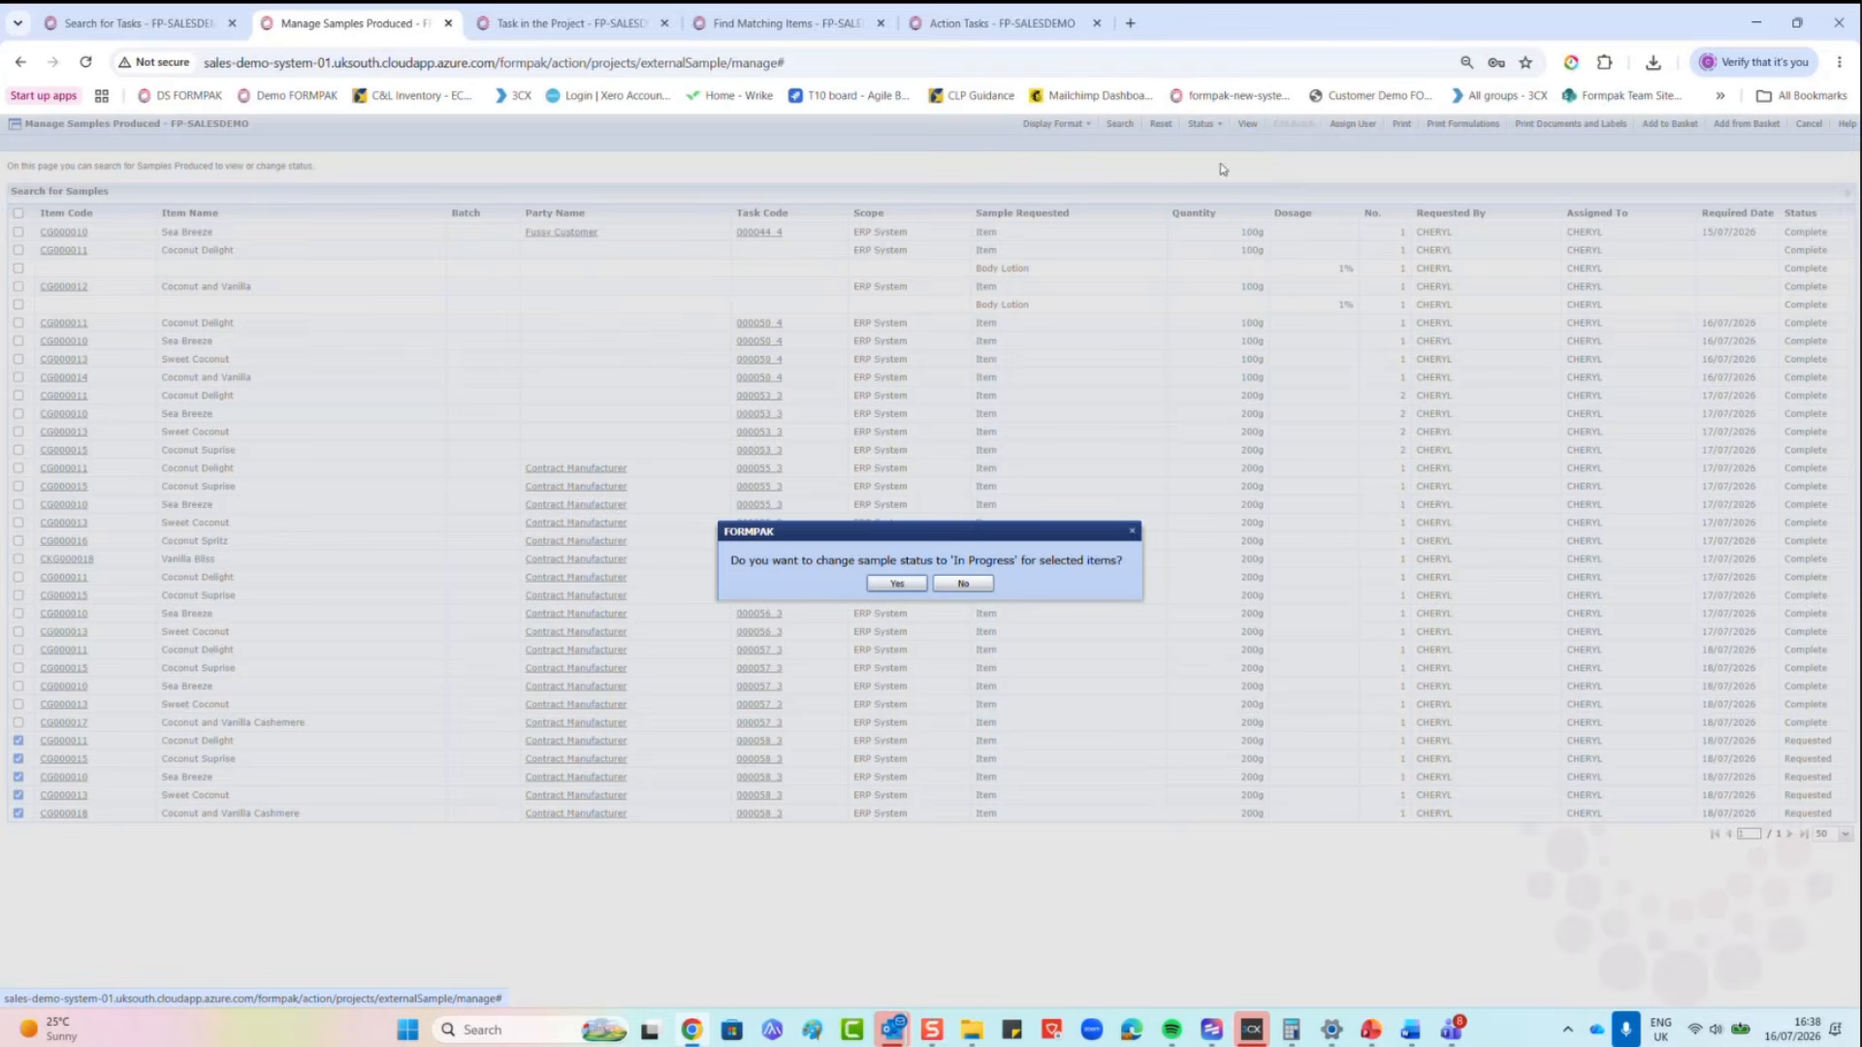
pyautogui.click(896, 584)
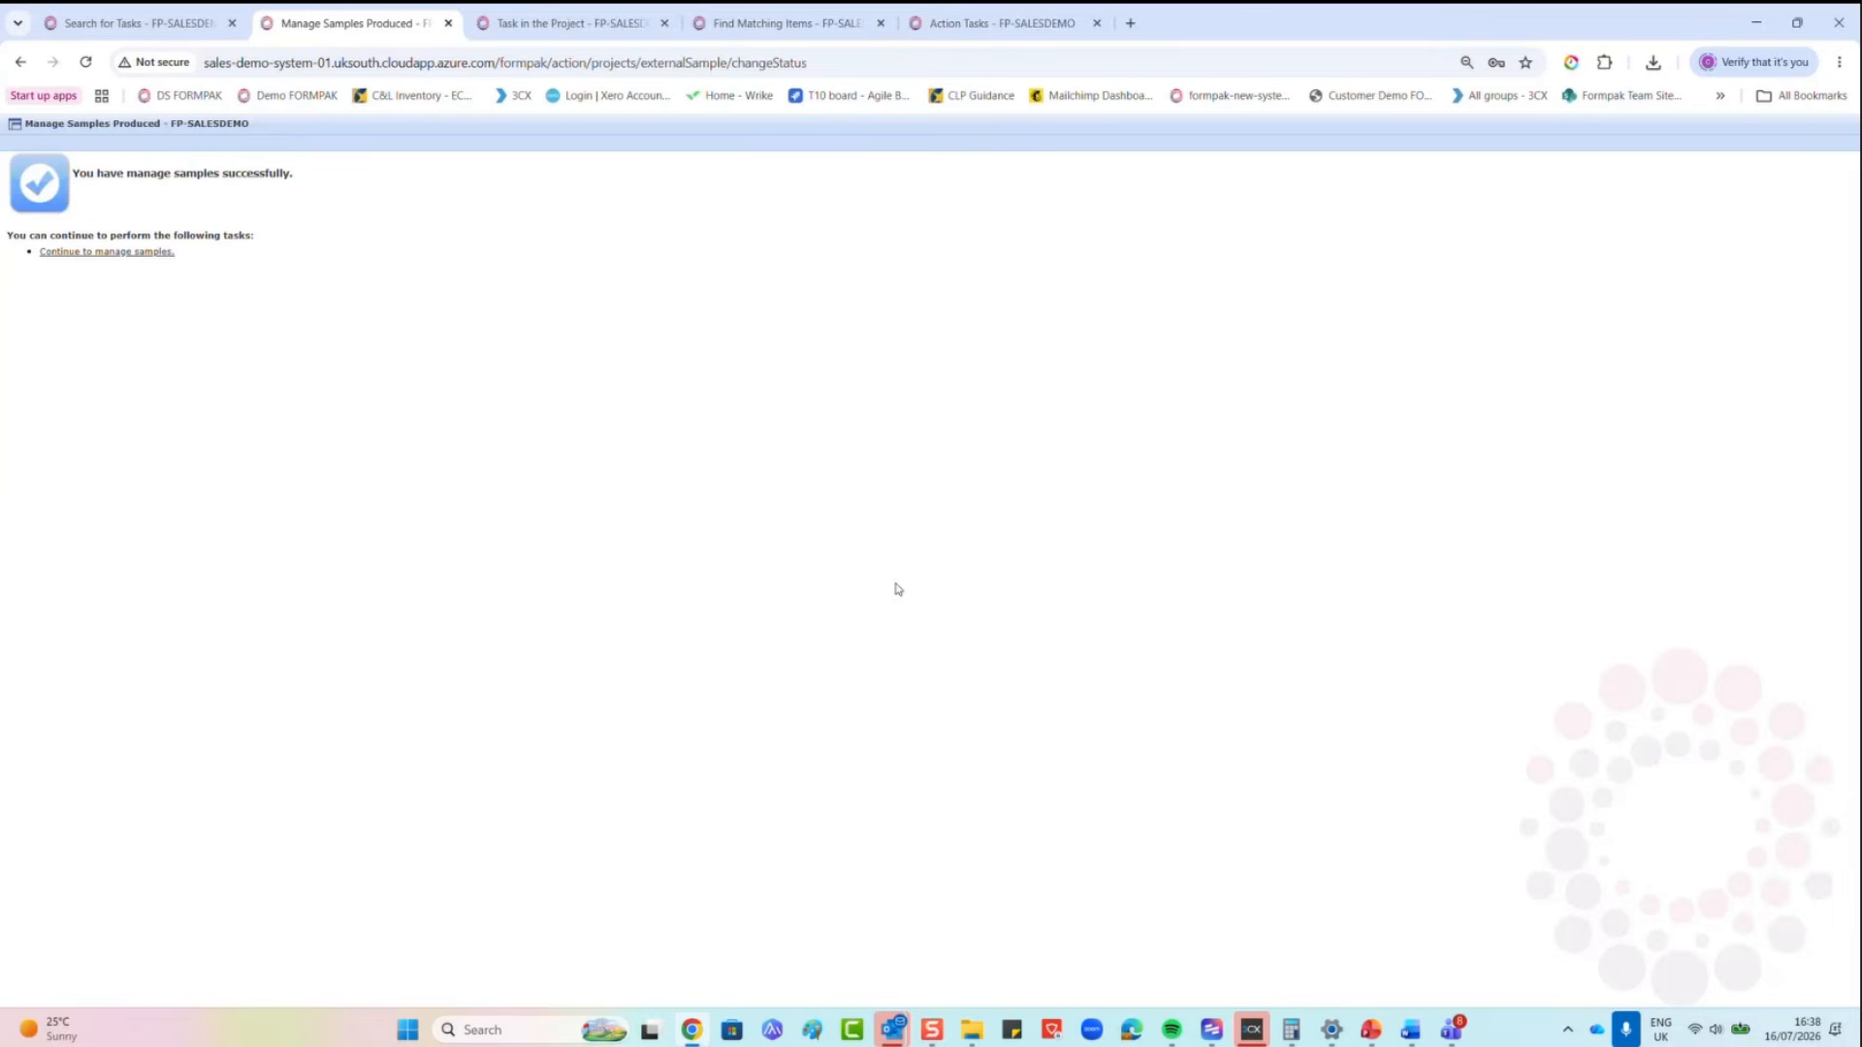
# Step: Continue managing samples and search for those assigned to the same user with In Progress status
pyautogui.click(153, 253)
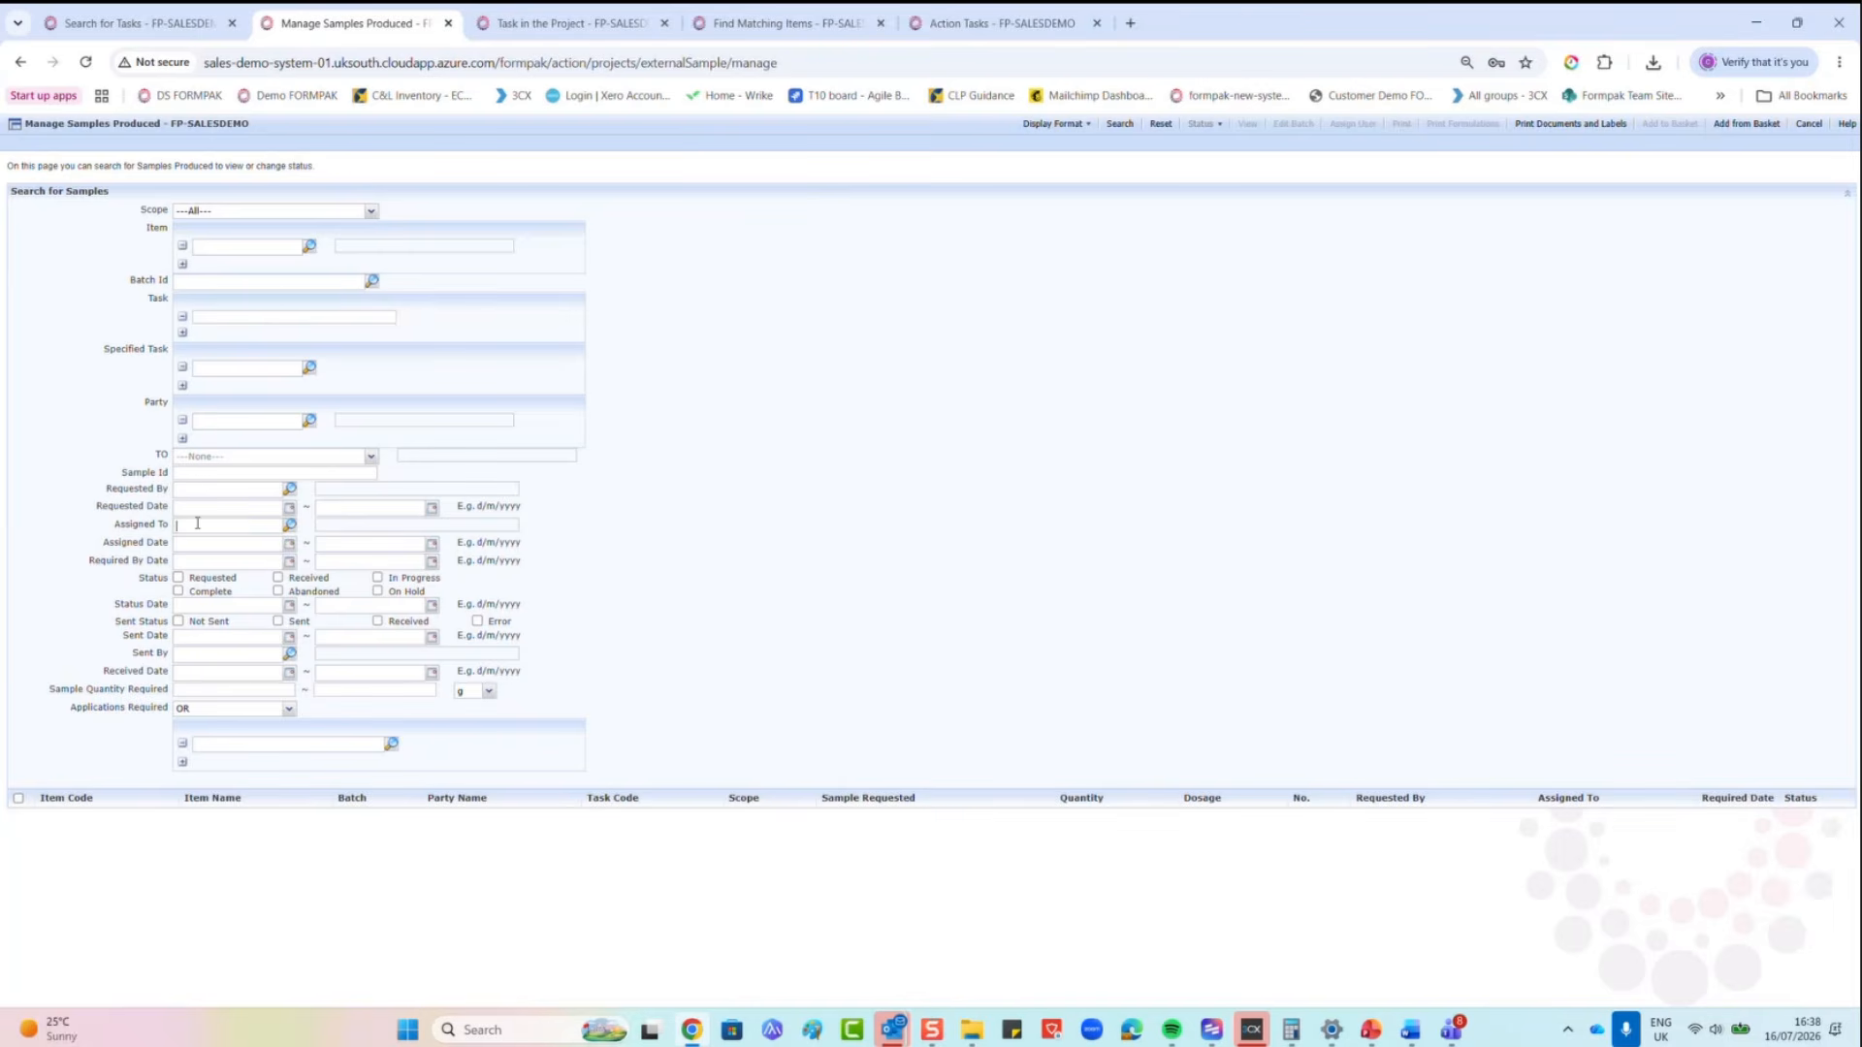
pyautogui.write('heryl')
pyautogui.click(248, 561)
pyautogui.click(379, 578)
pyautogui.click(1118, 125)
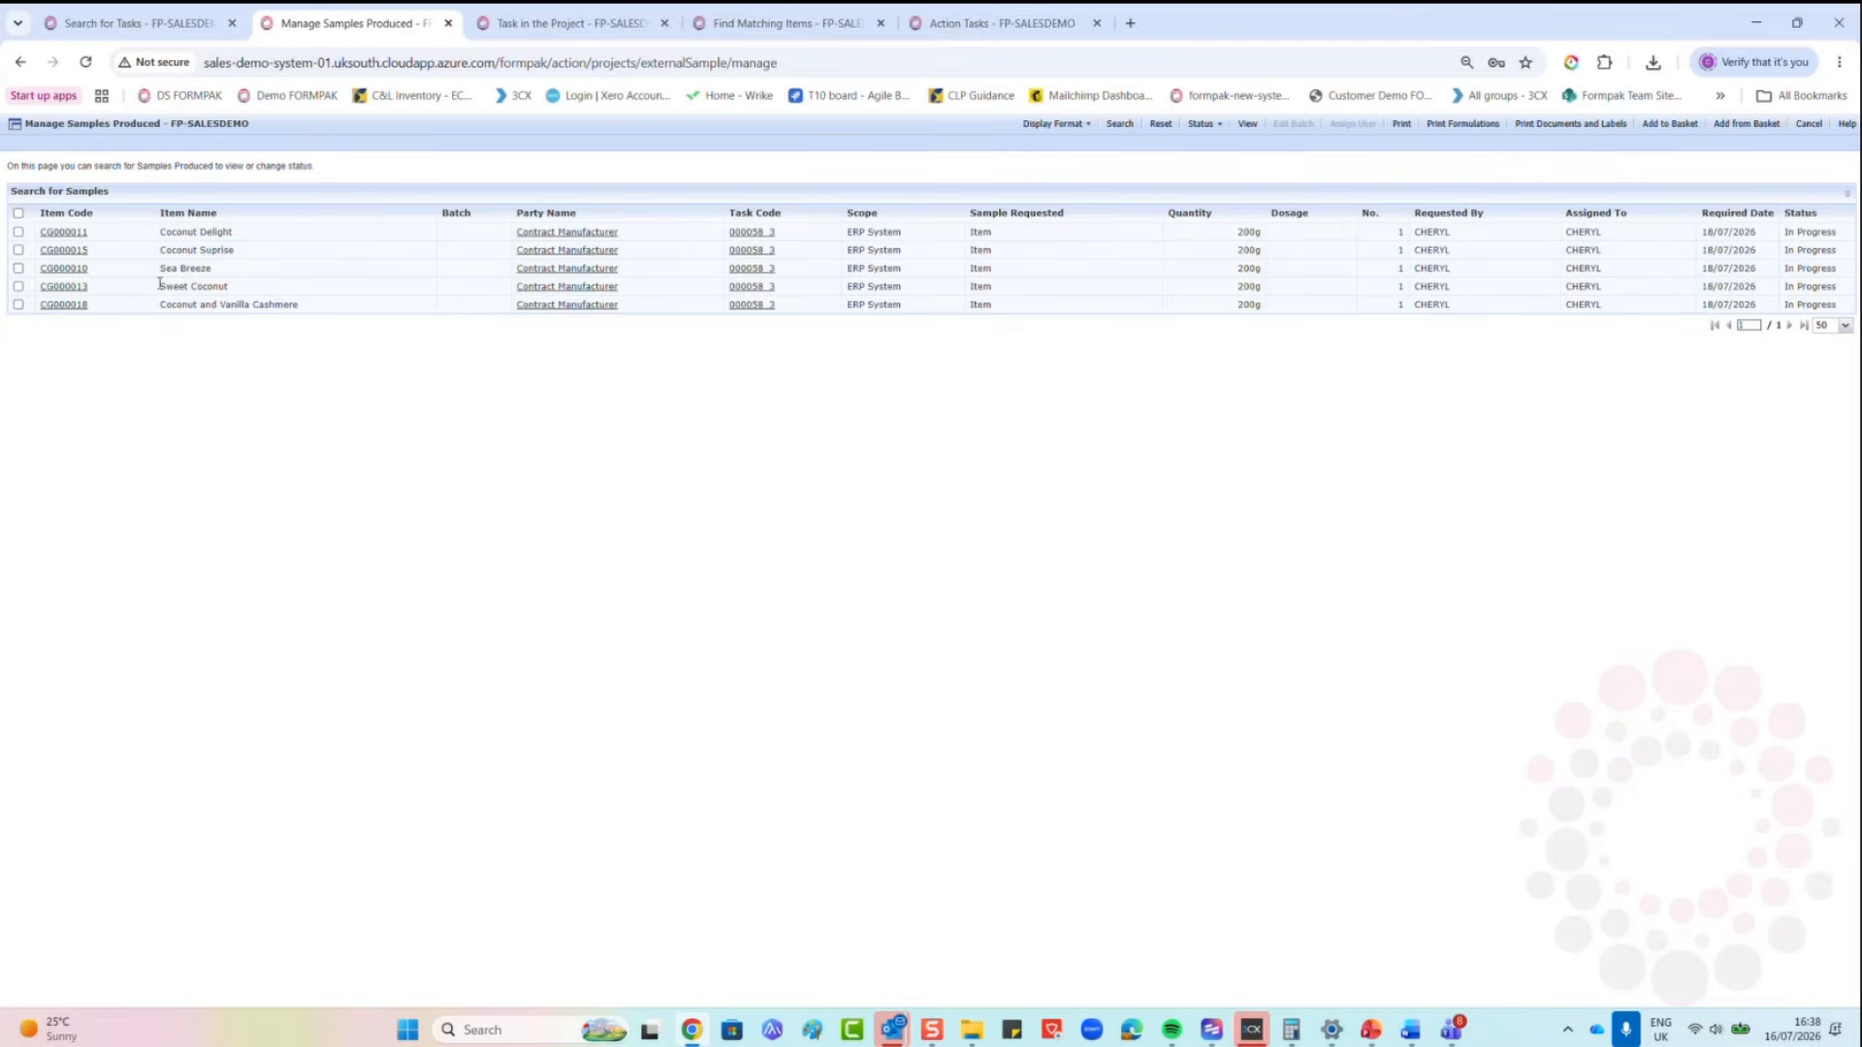
# Step: Change the status of all the in-progress samples to Complete
pyautogui.click(19, 214)
pyautogui.click(1212, 125)
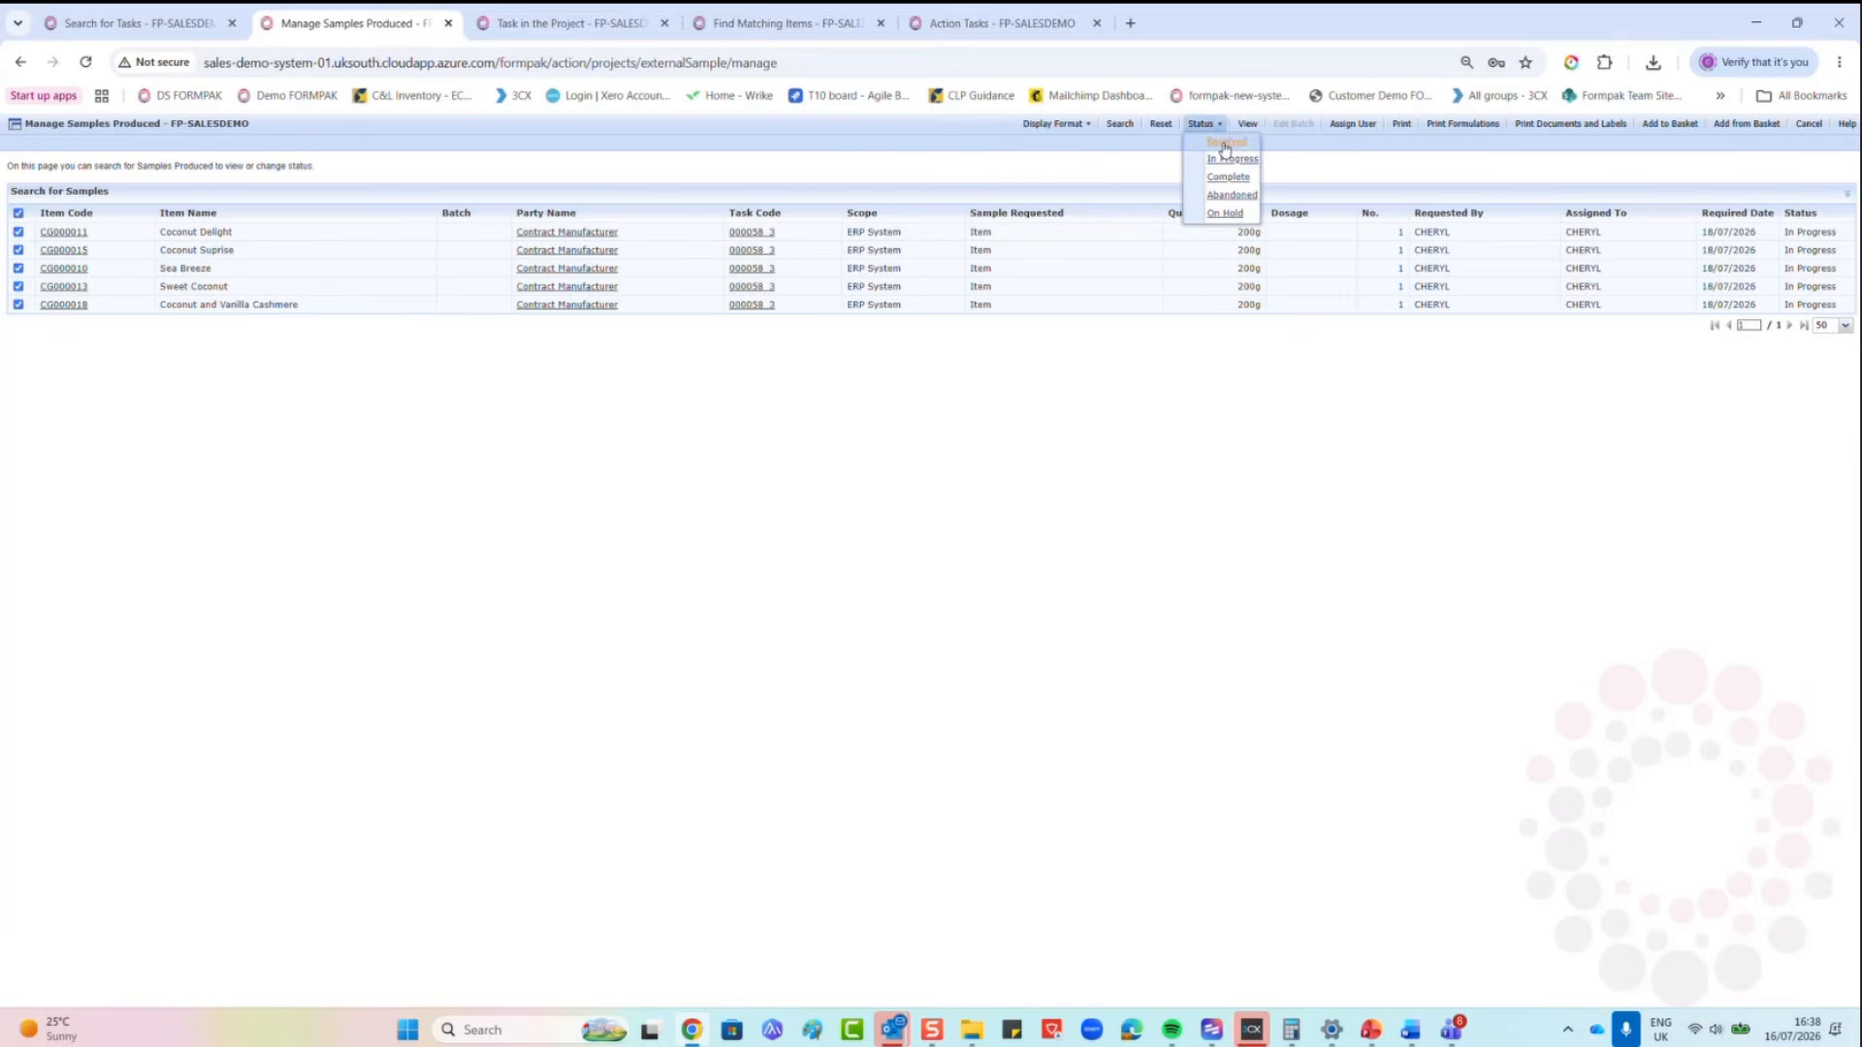
pyautogui.click(1226, 178)
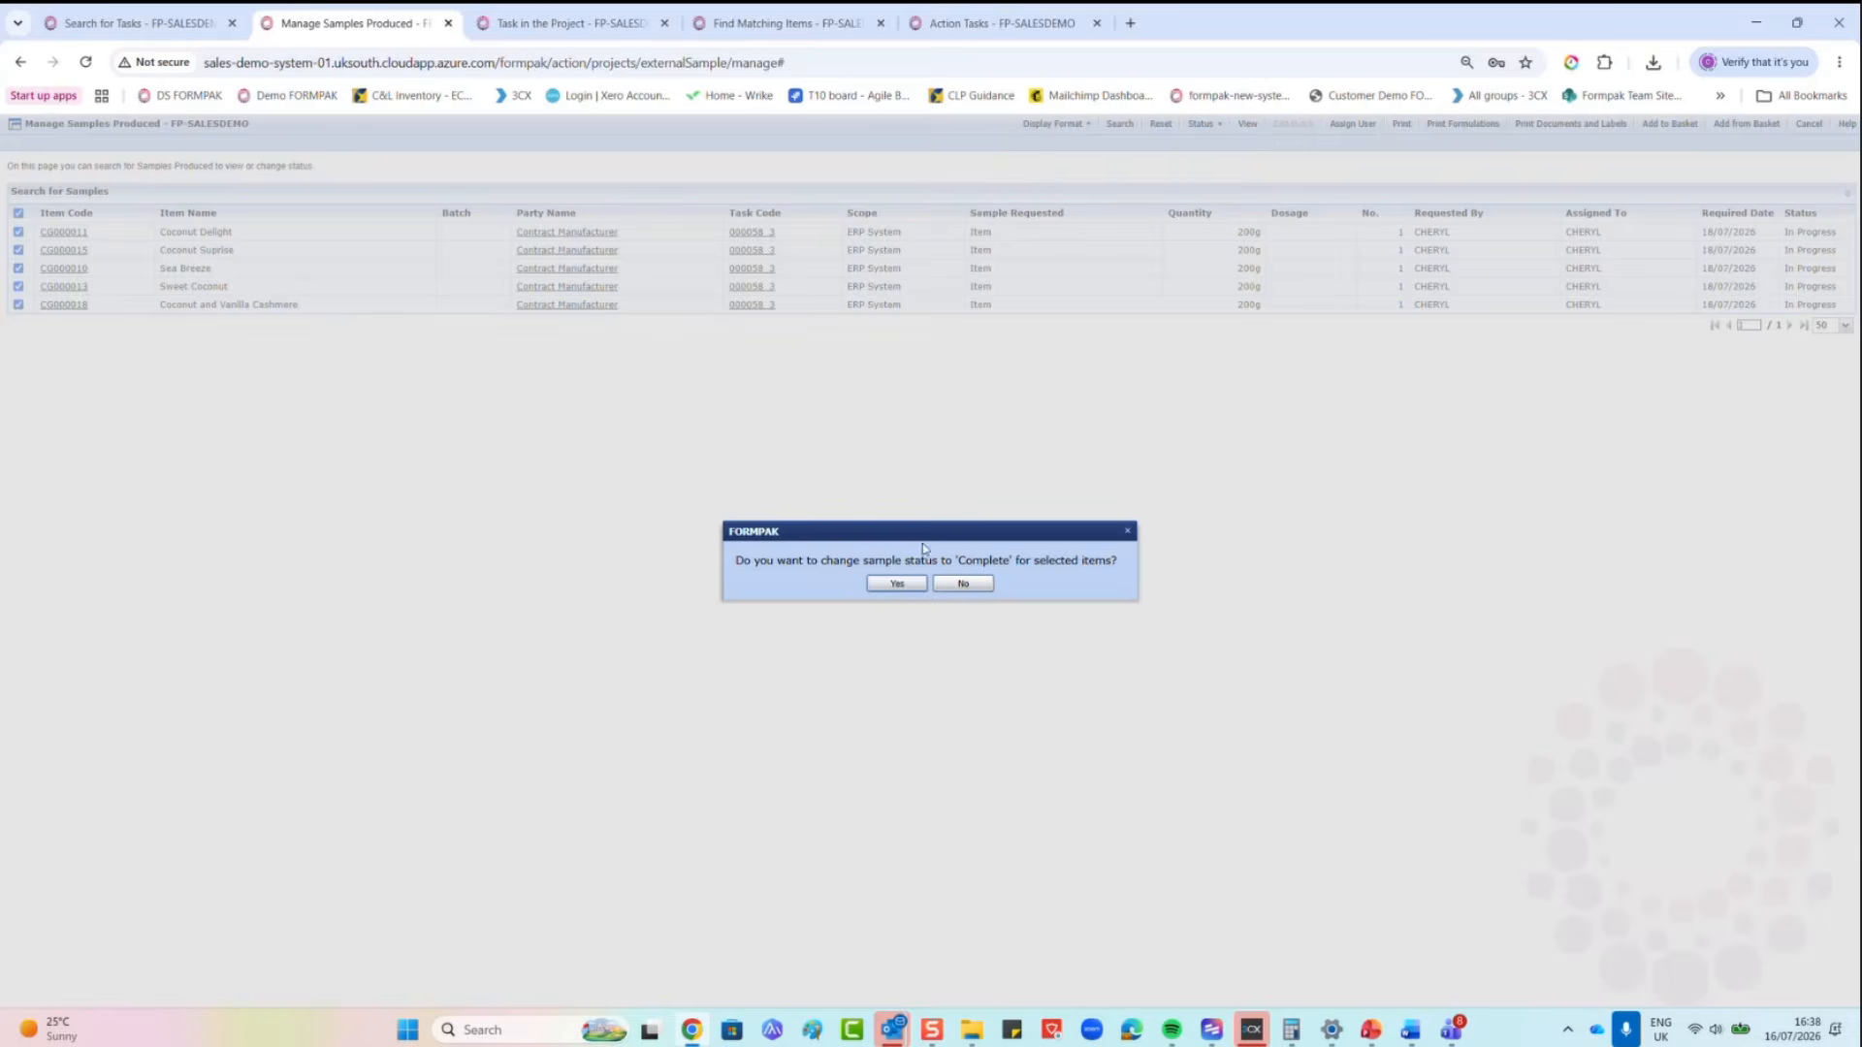
pyautogui.click(897, 583)
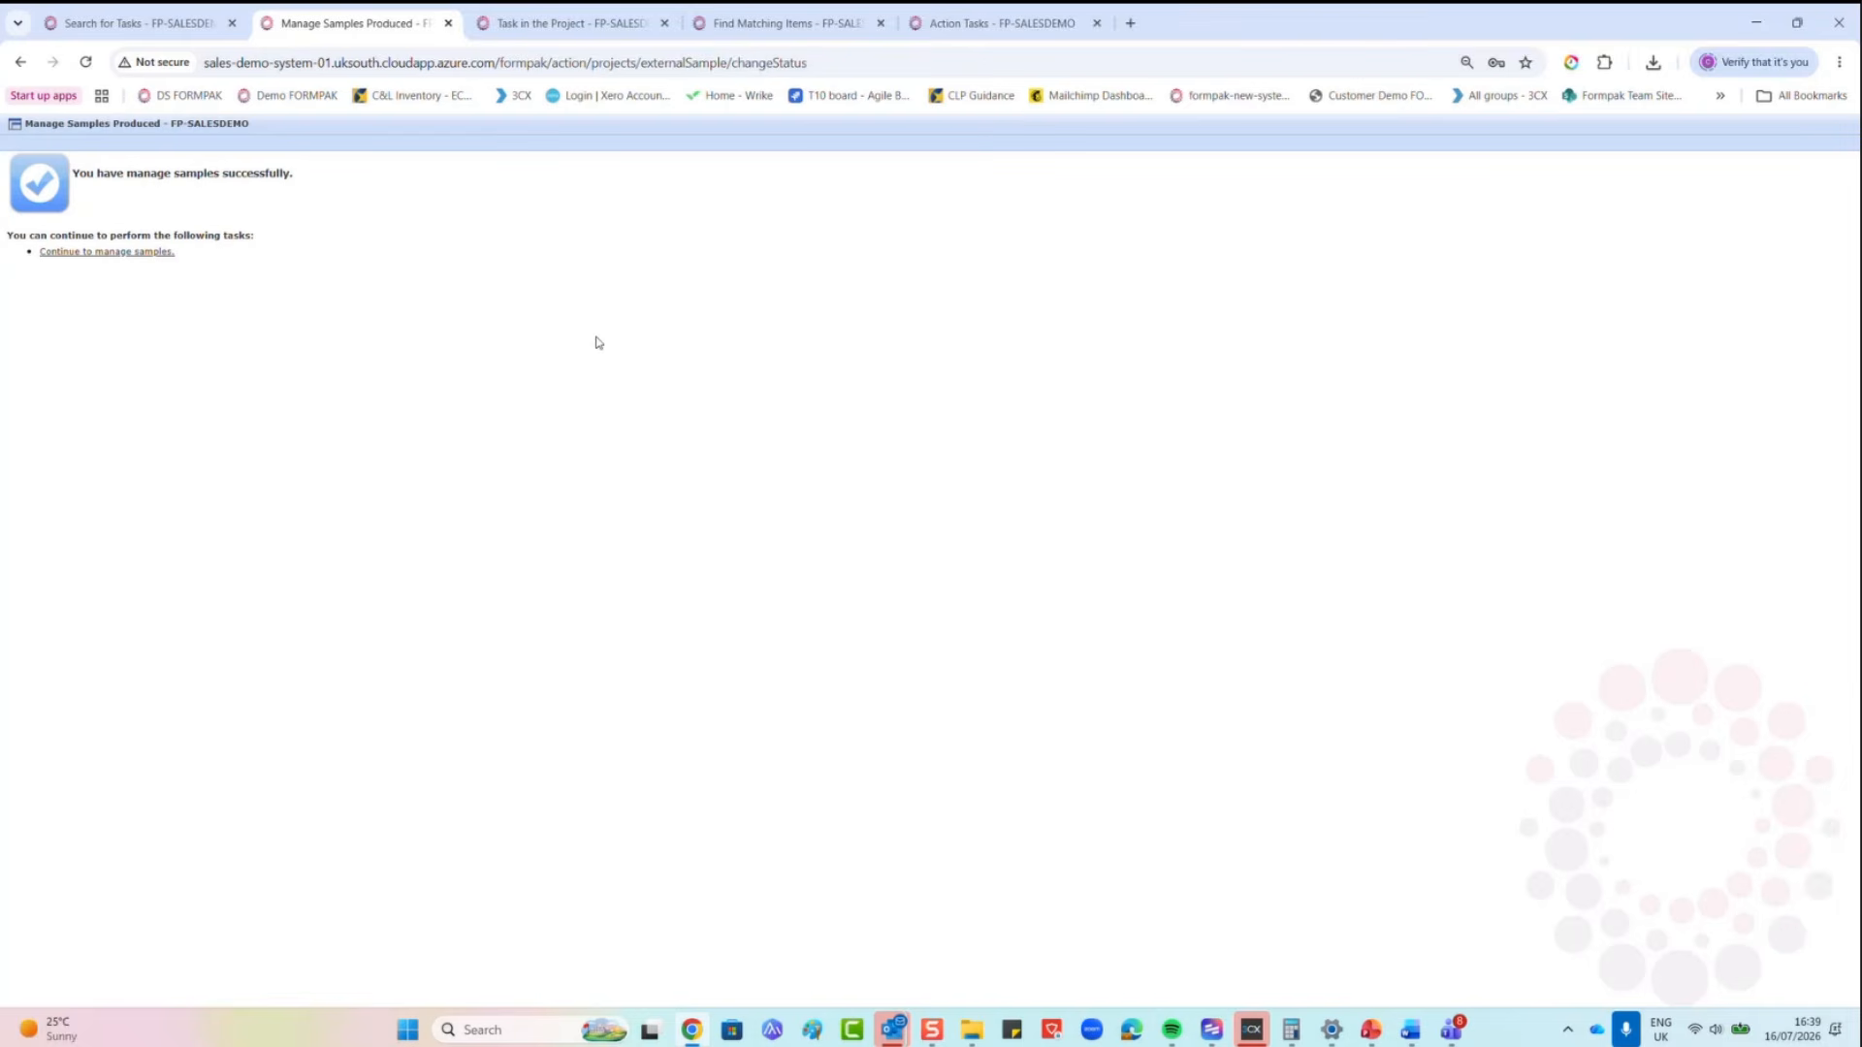
# Step: Action Sample task 000058_3 and set the Date Sent of all its response items to 16/07/2026
pyautogui.click(547, 33)
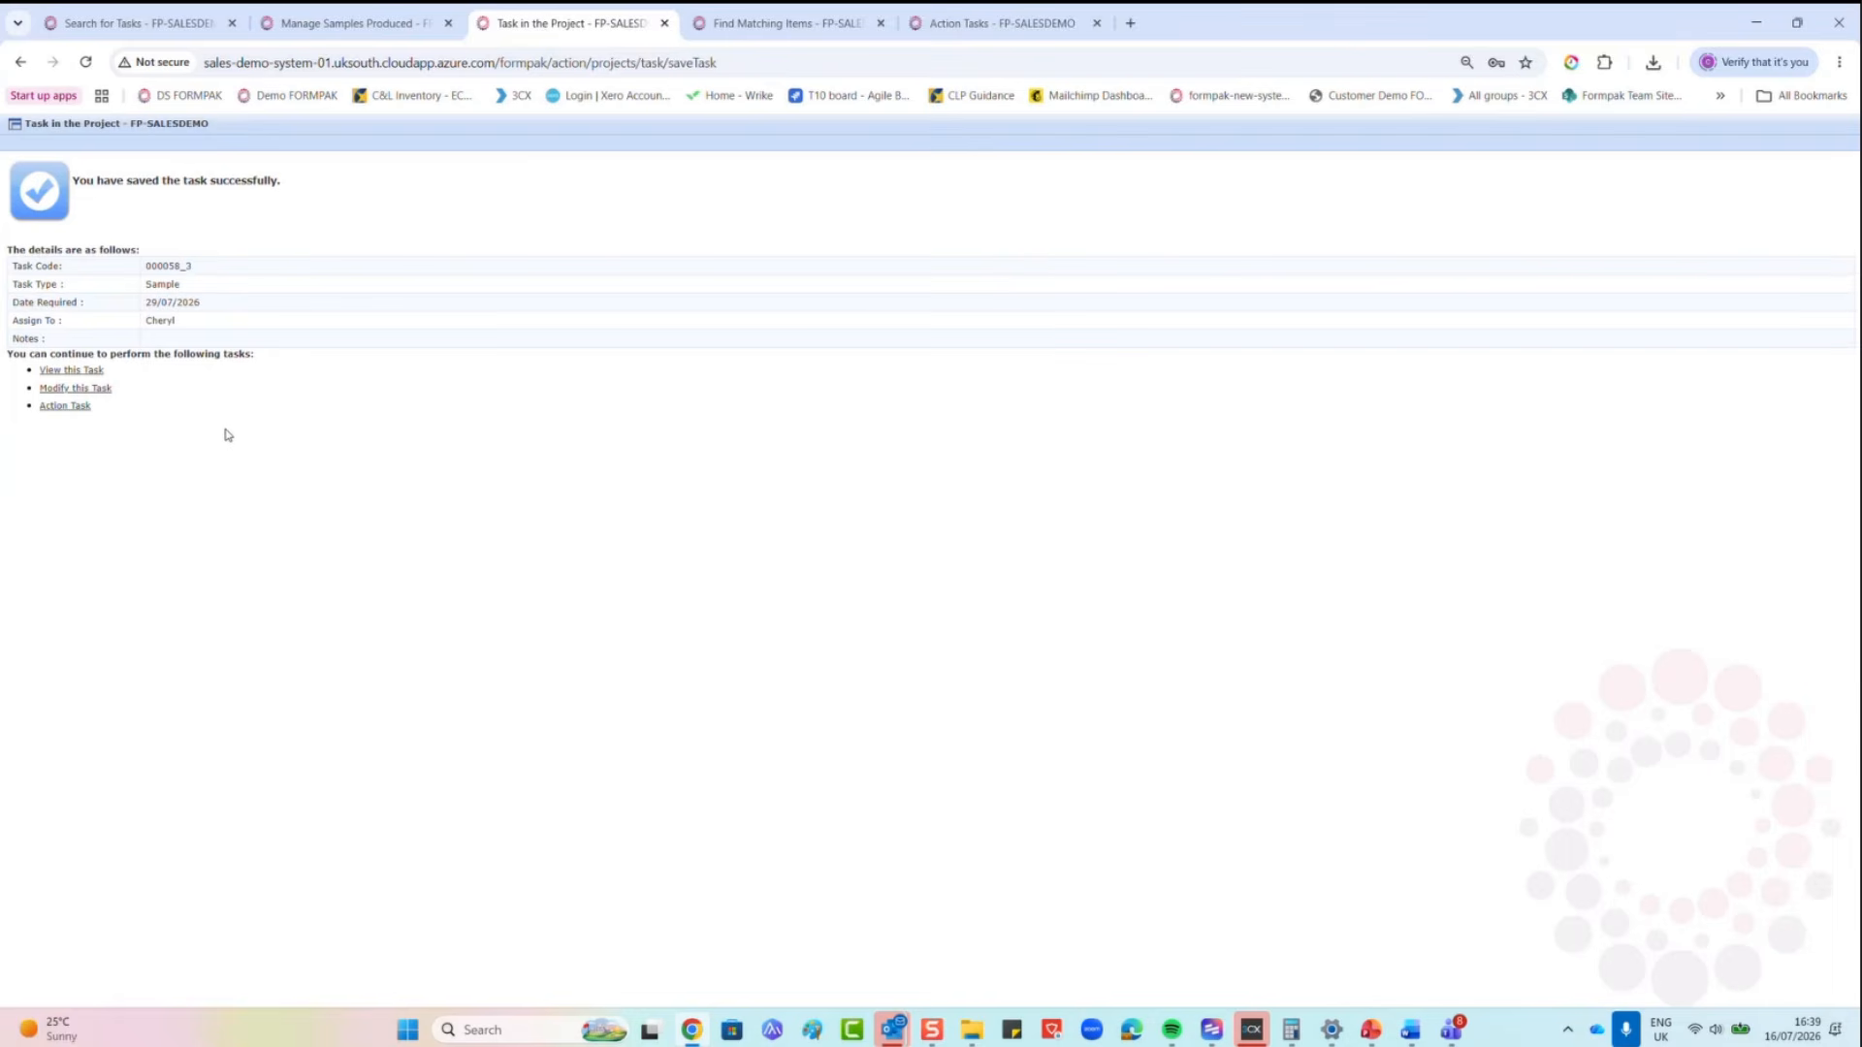
pyautogui.click(84, 408)
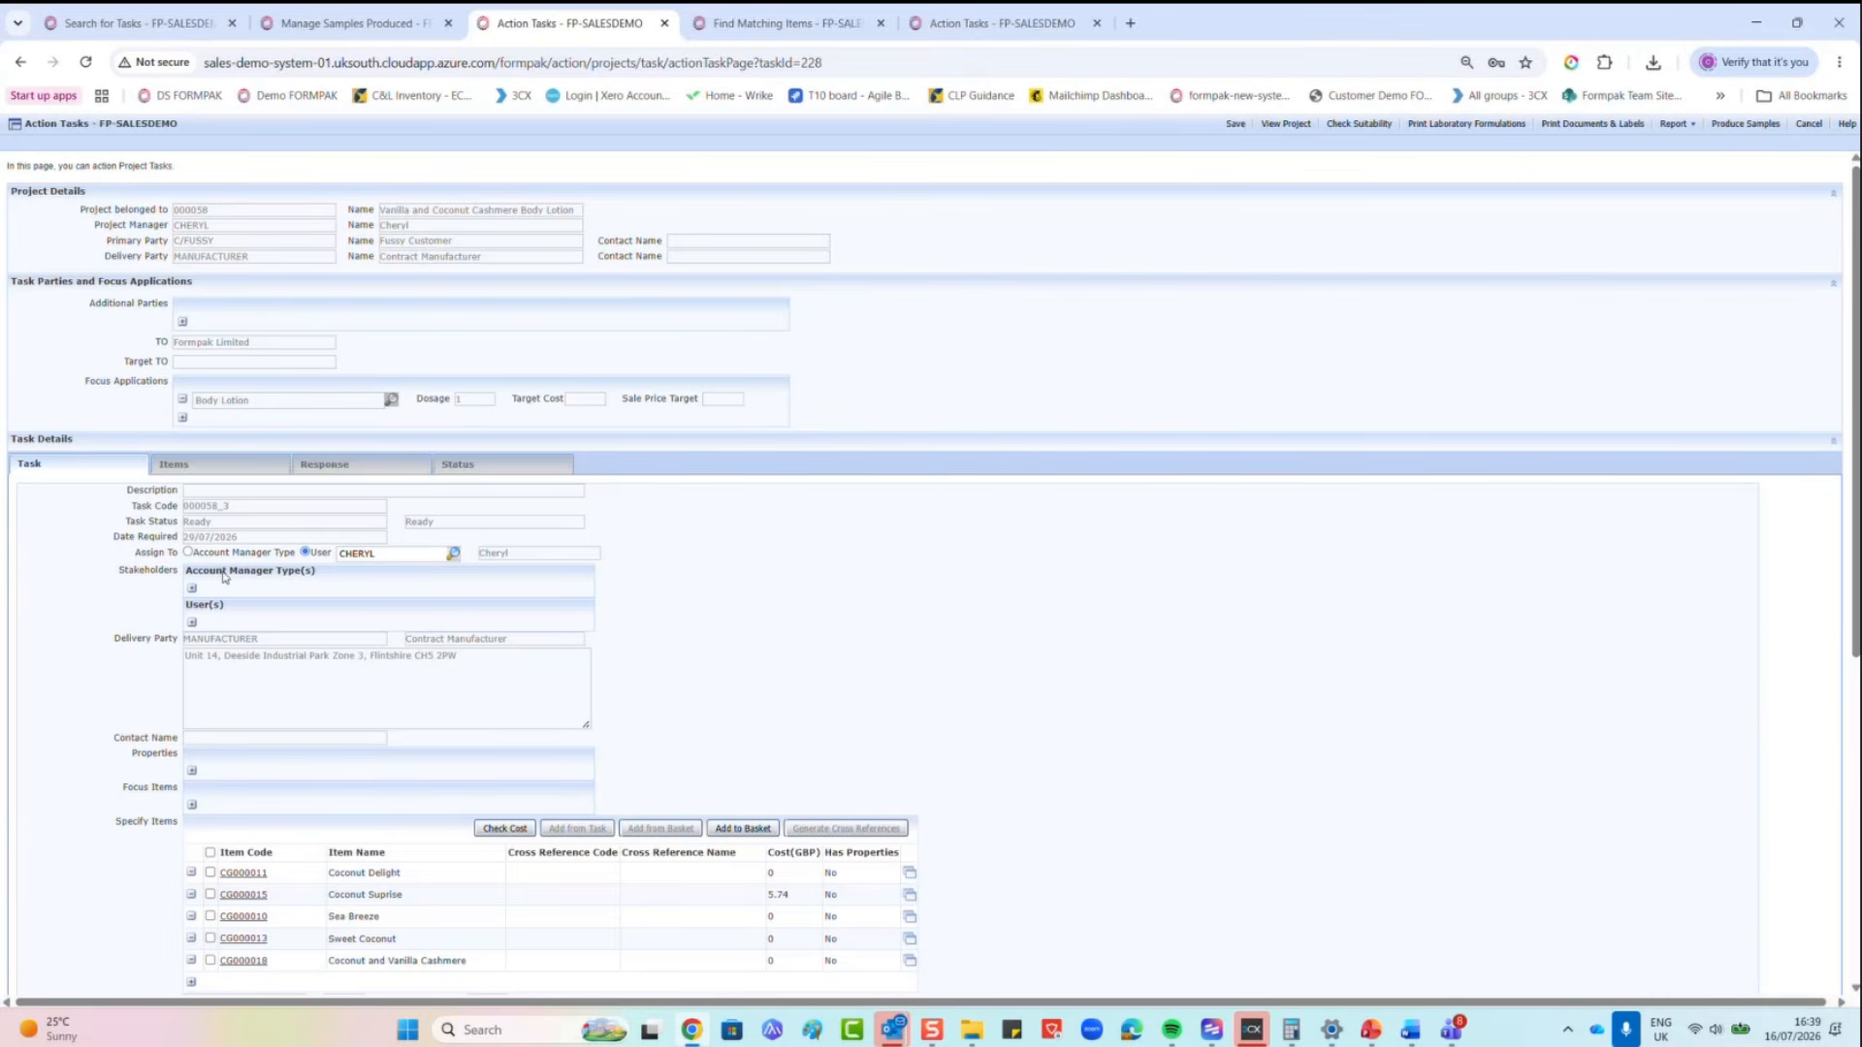
pyautogui.scroll(-5, 305, 606)
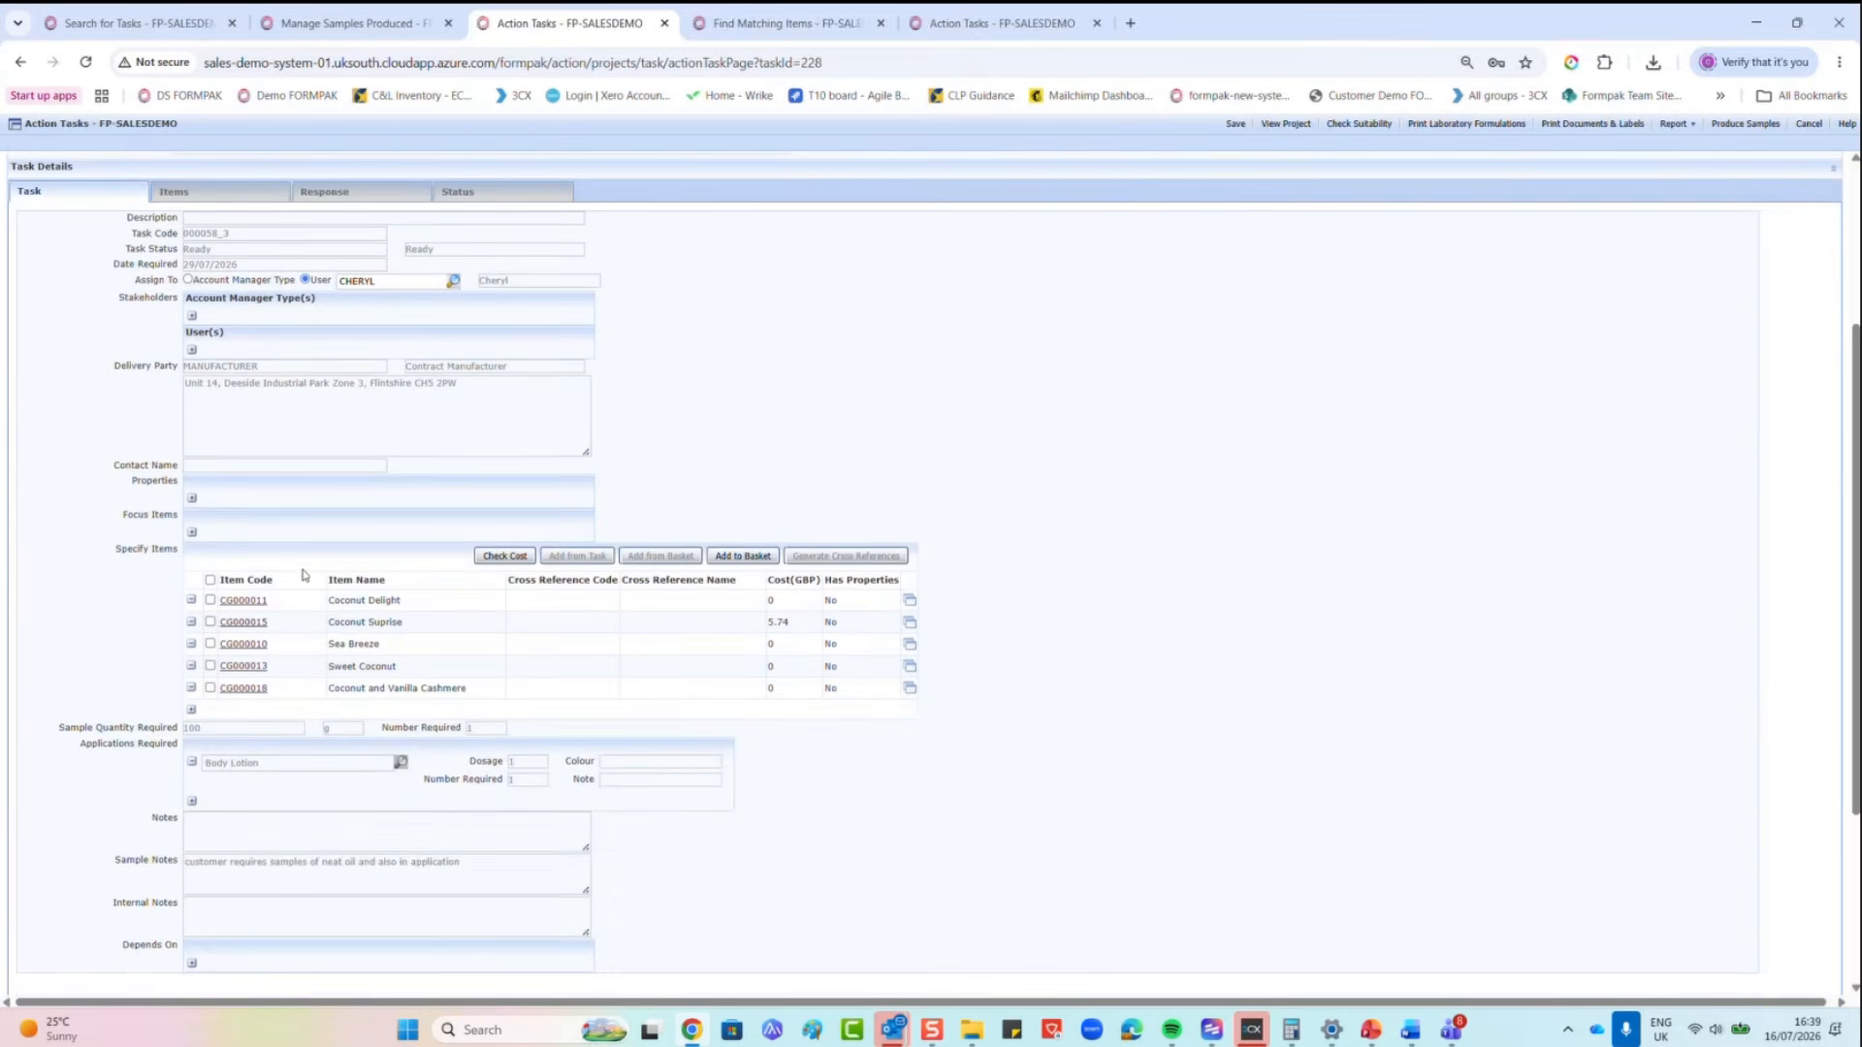
pyautogui.click(359, 196)
pyautogui.moveTo(357, 397)
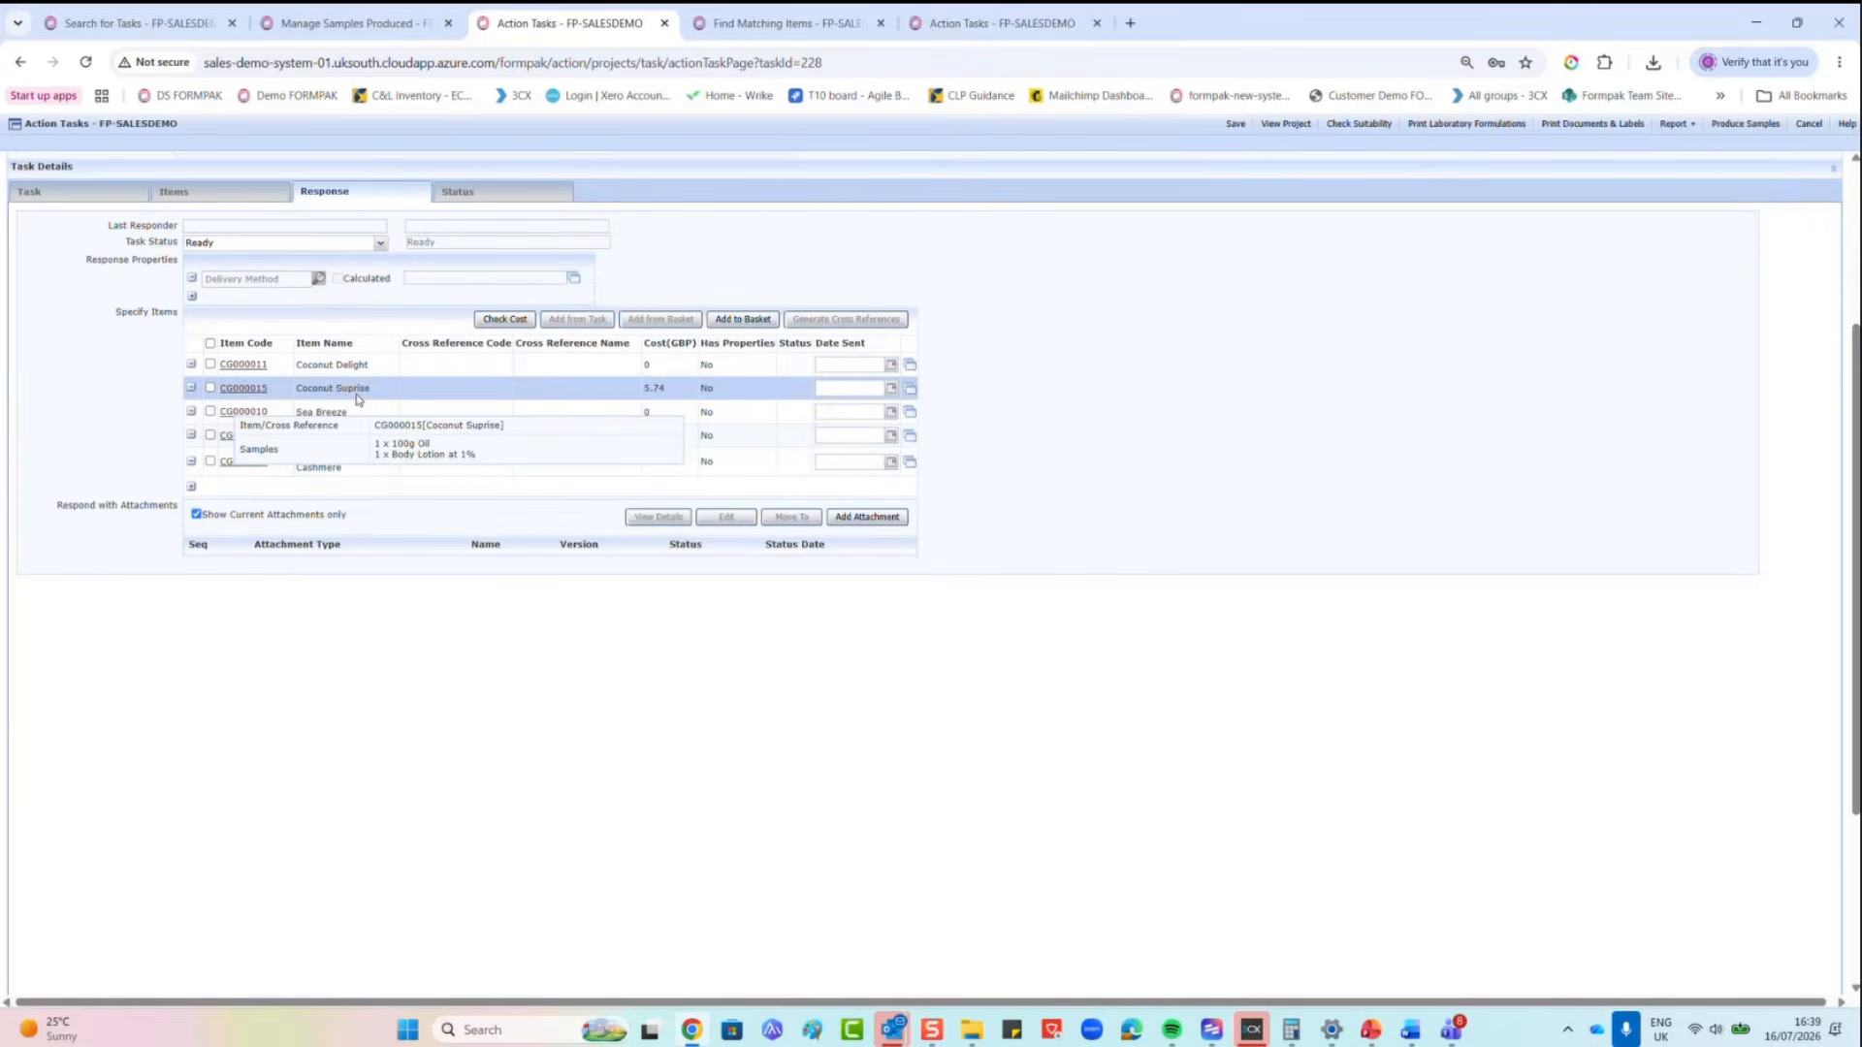
pyautogui.click(890, 367)
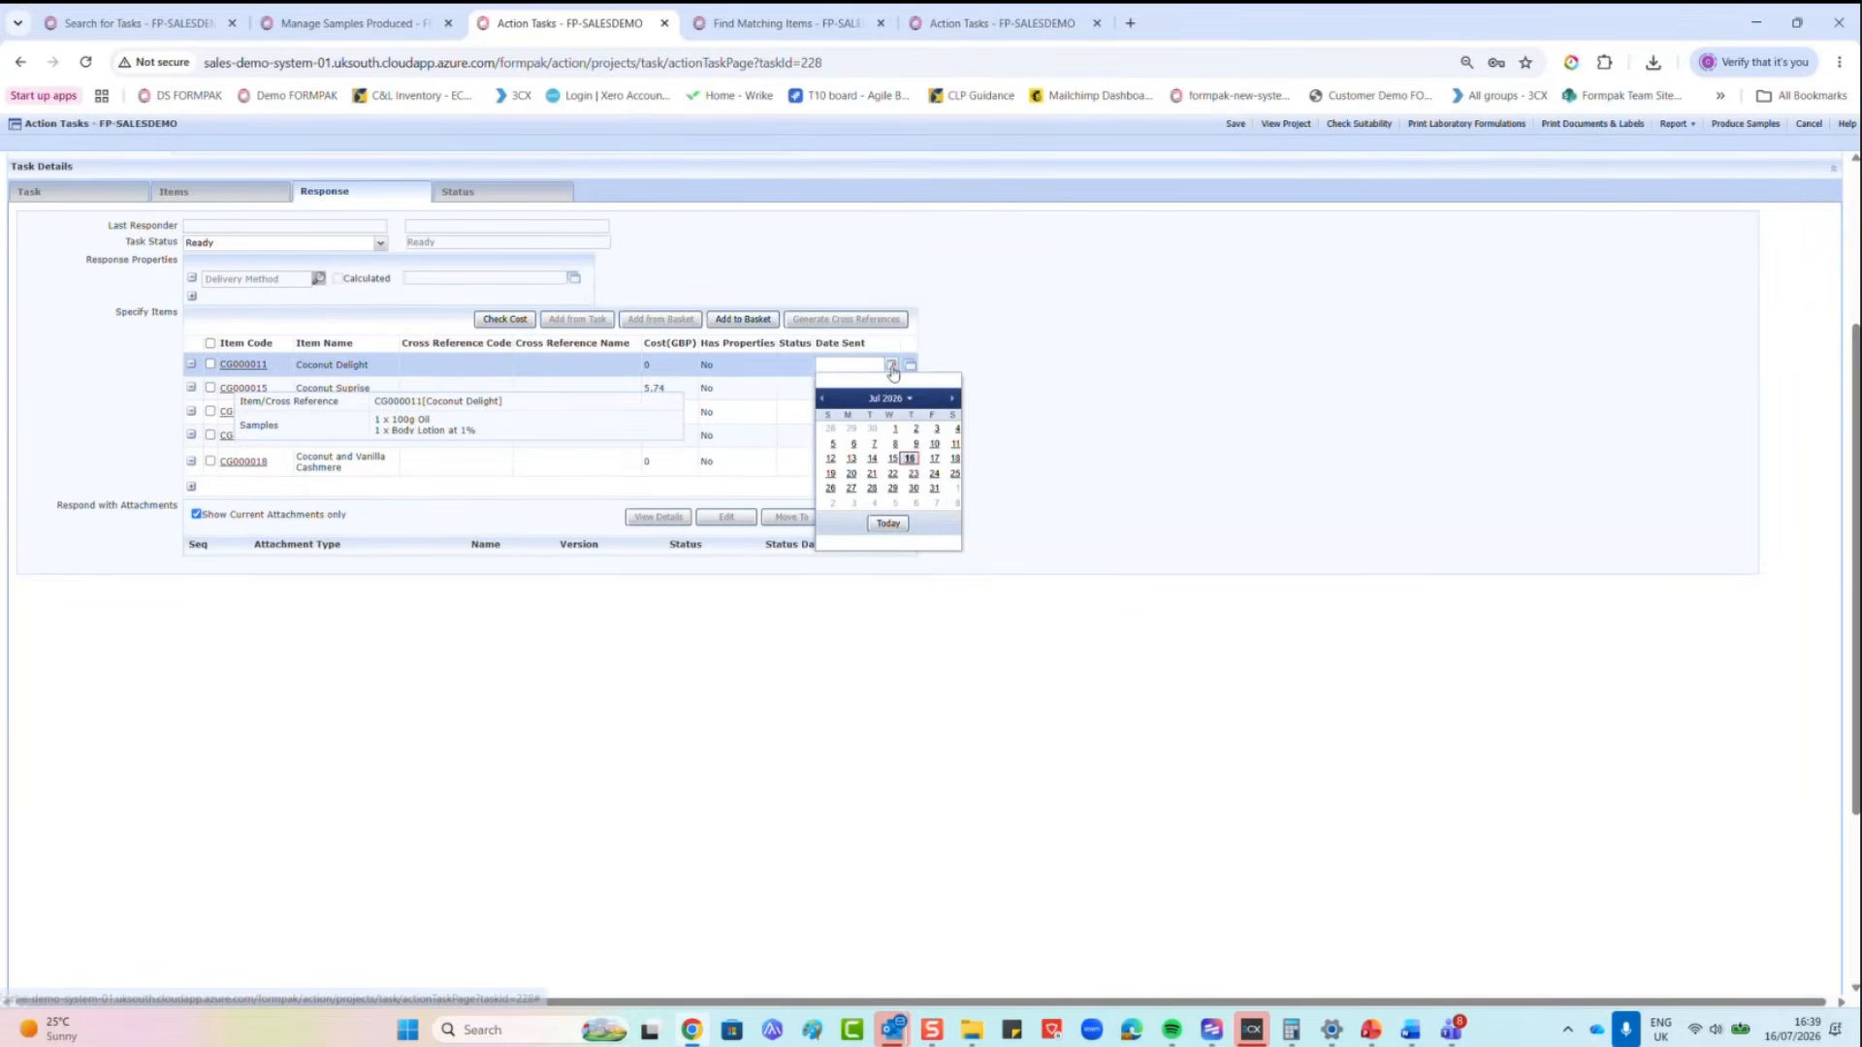
pyautogui.click(910, 462)
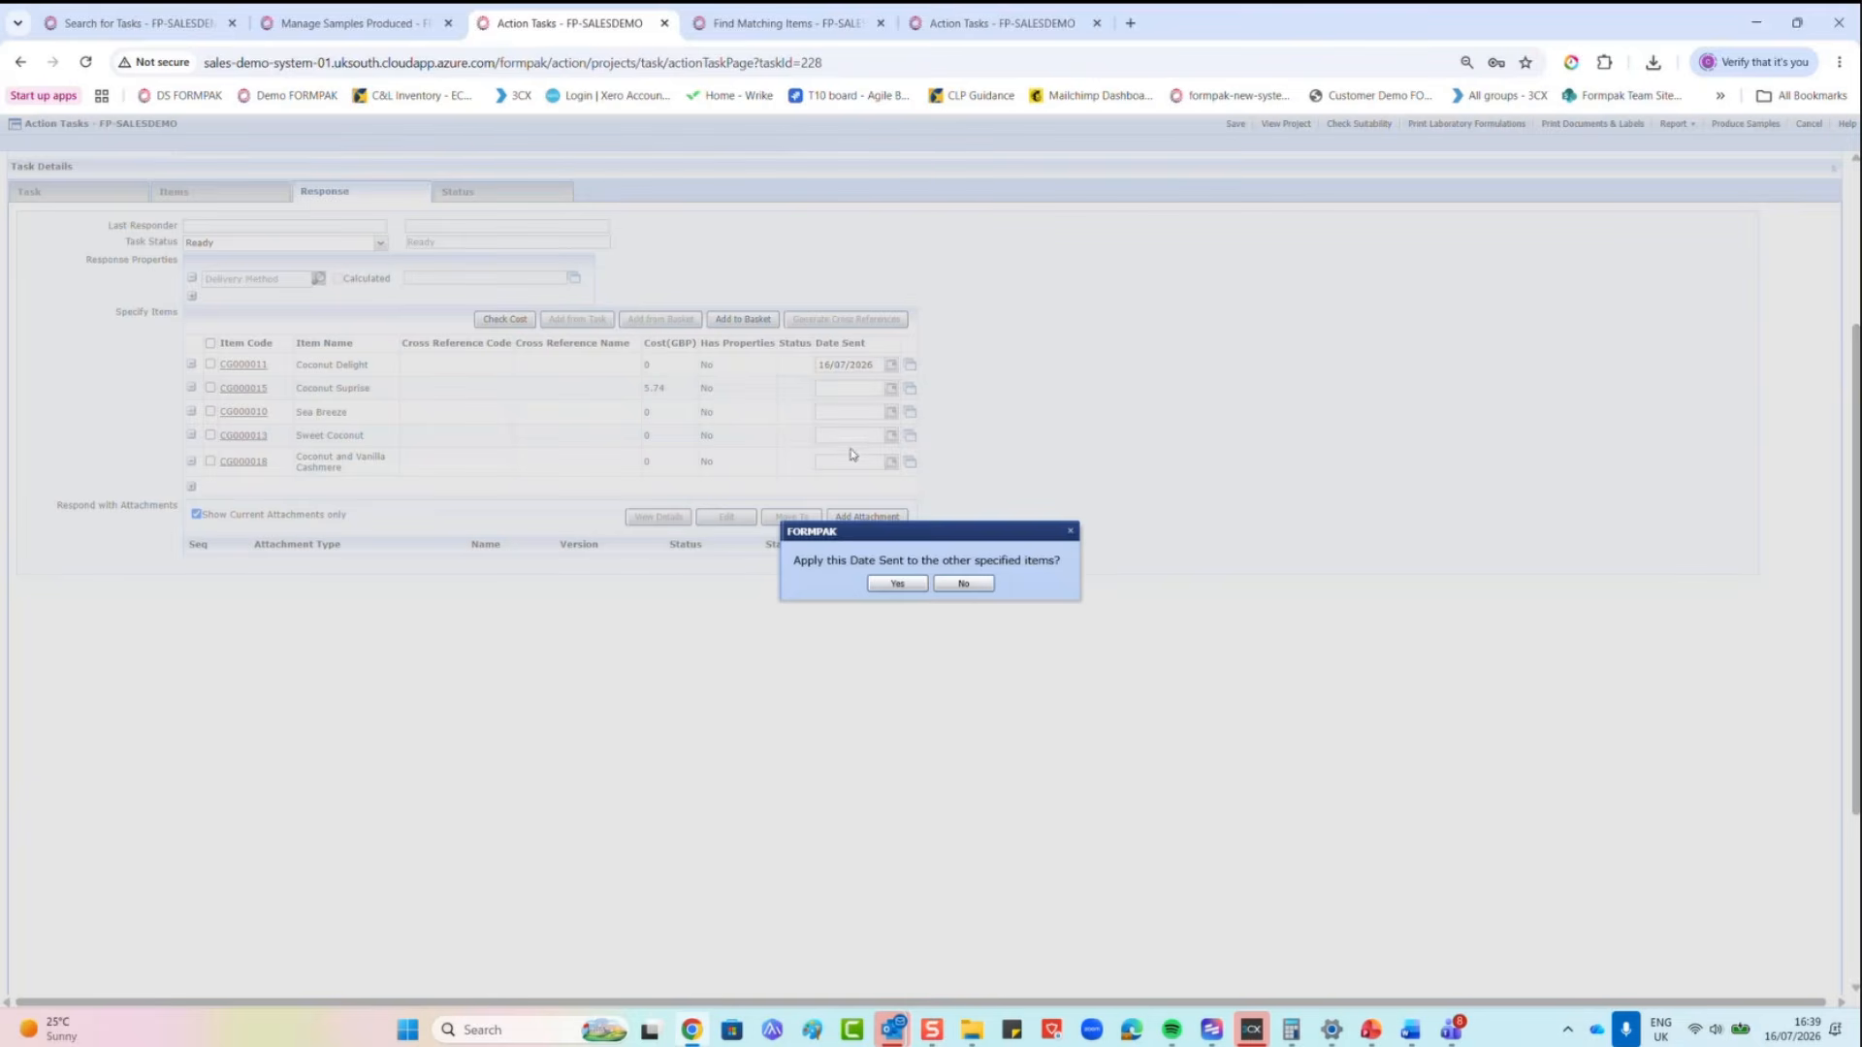
pyautogui.click(890, 586)
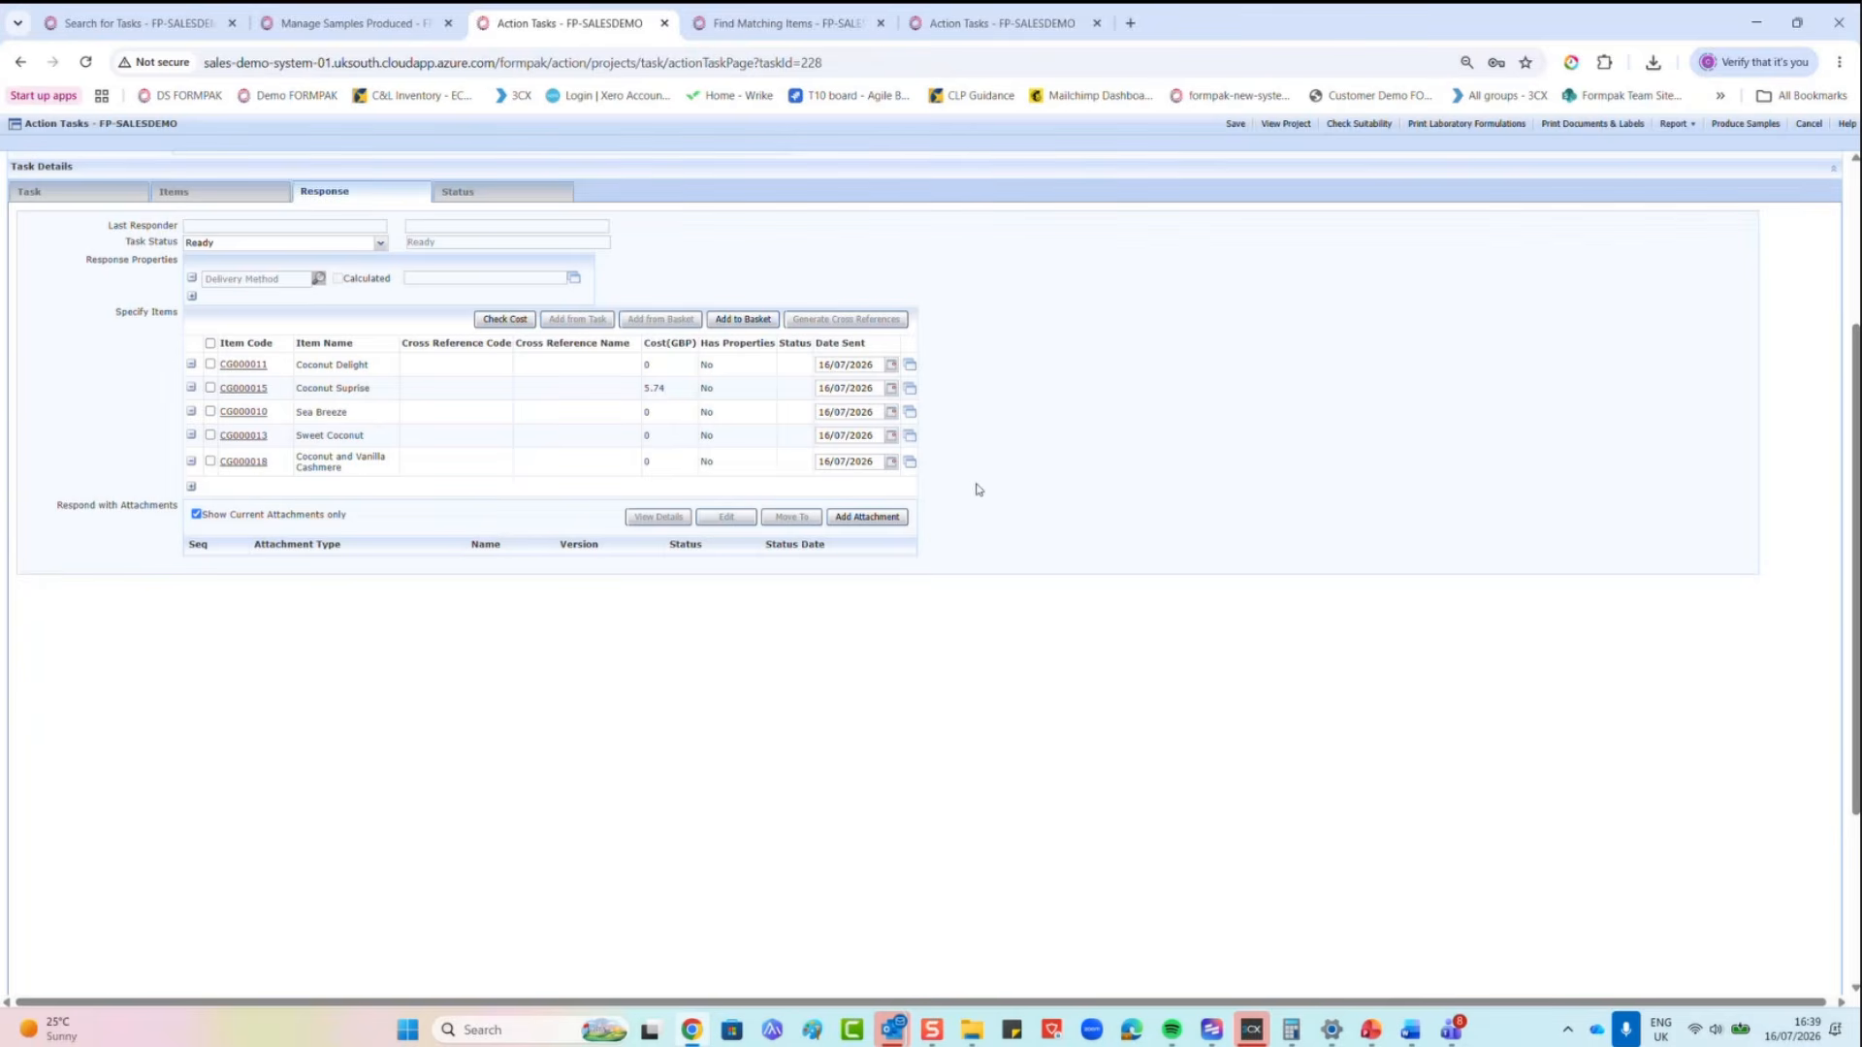
# Step: Set the Delivery Method response property of the sample task to Standard Post
pyautogui.scroll(1, 979, 489)
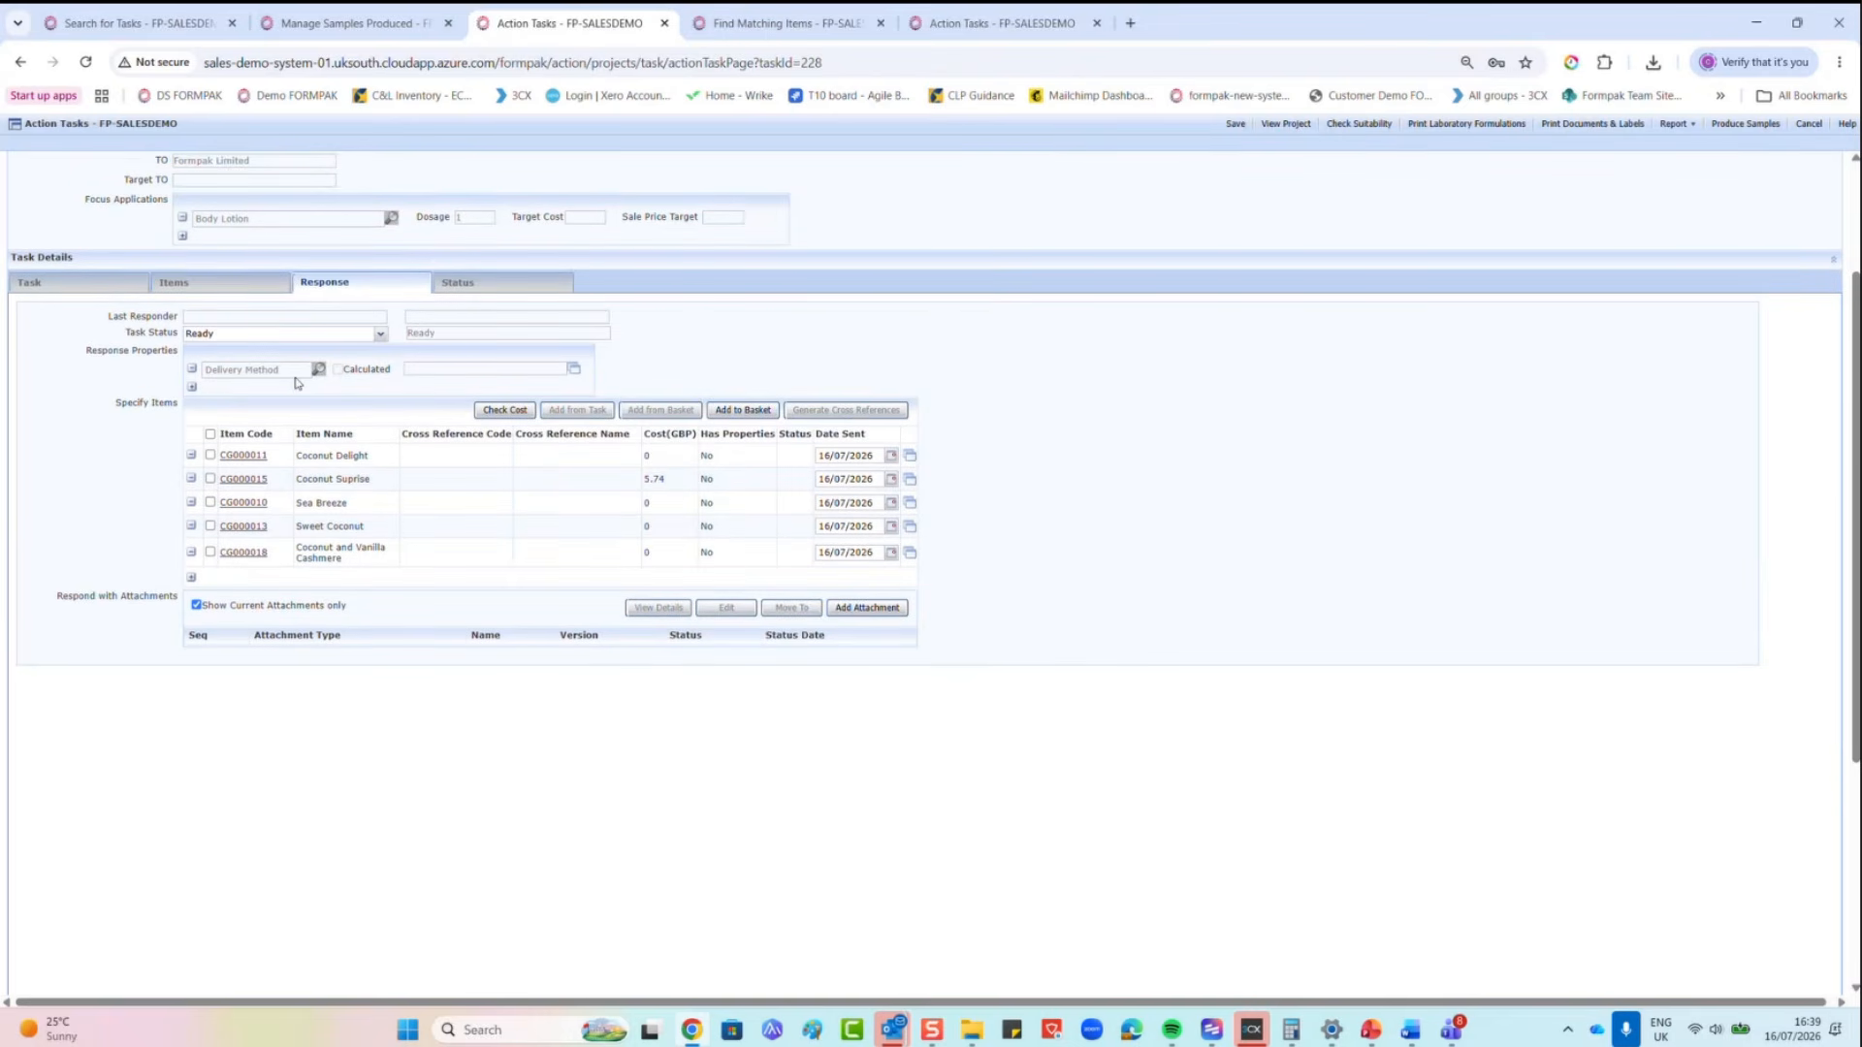
pyautogui.click(574, 370)
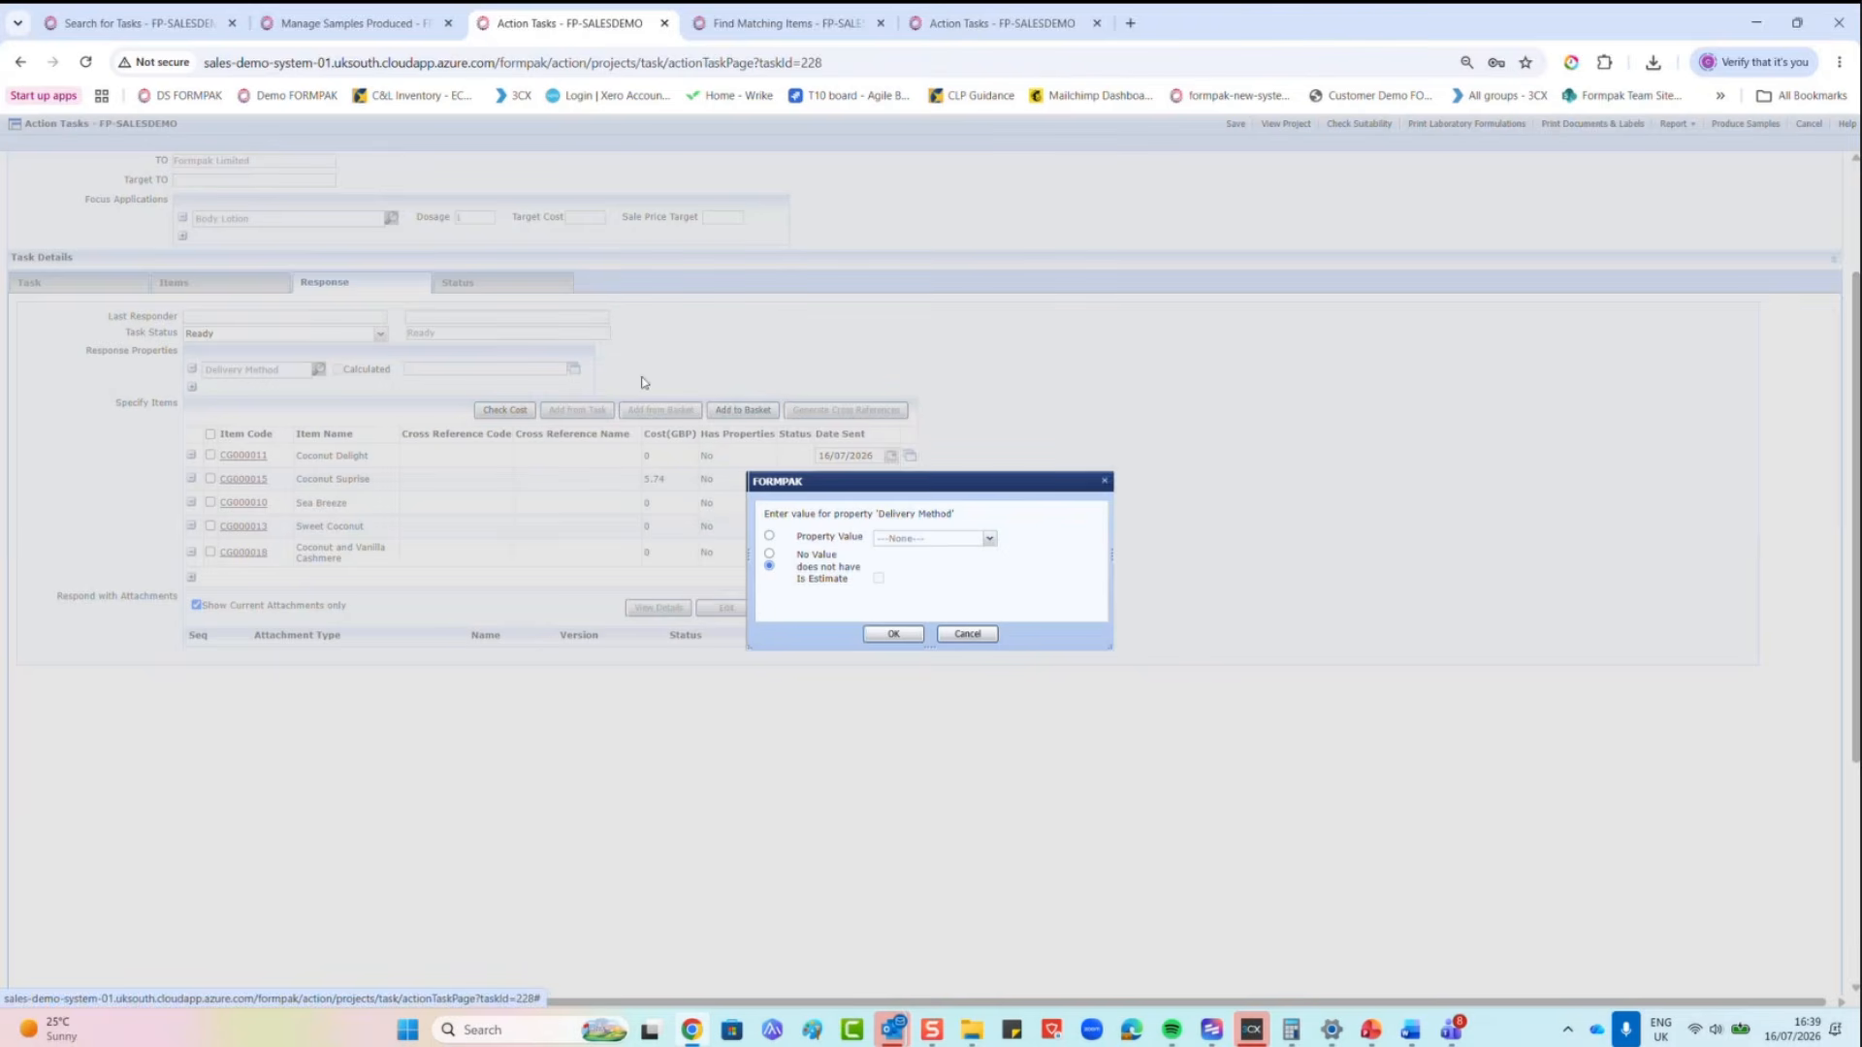
pyautogui.click(769, 536)
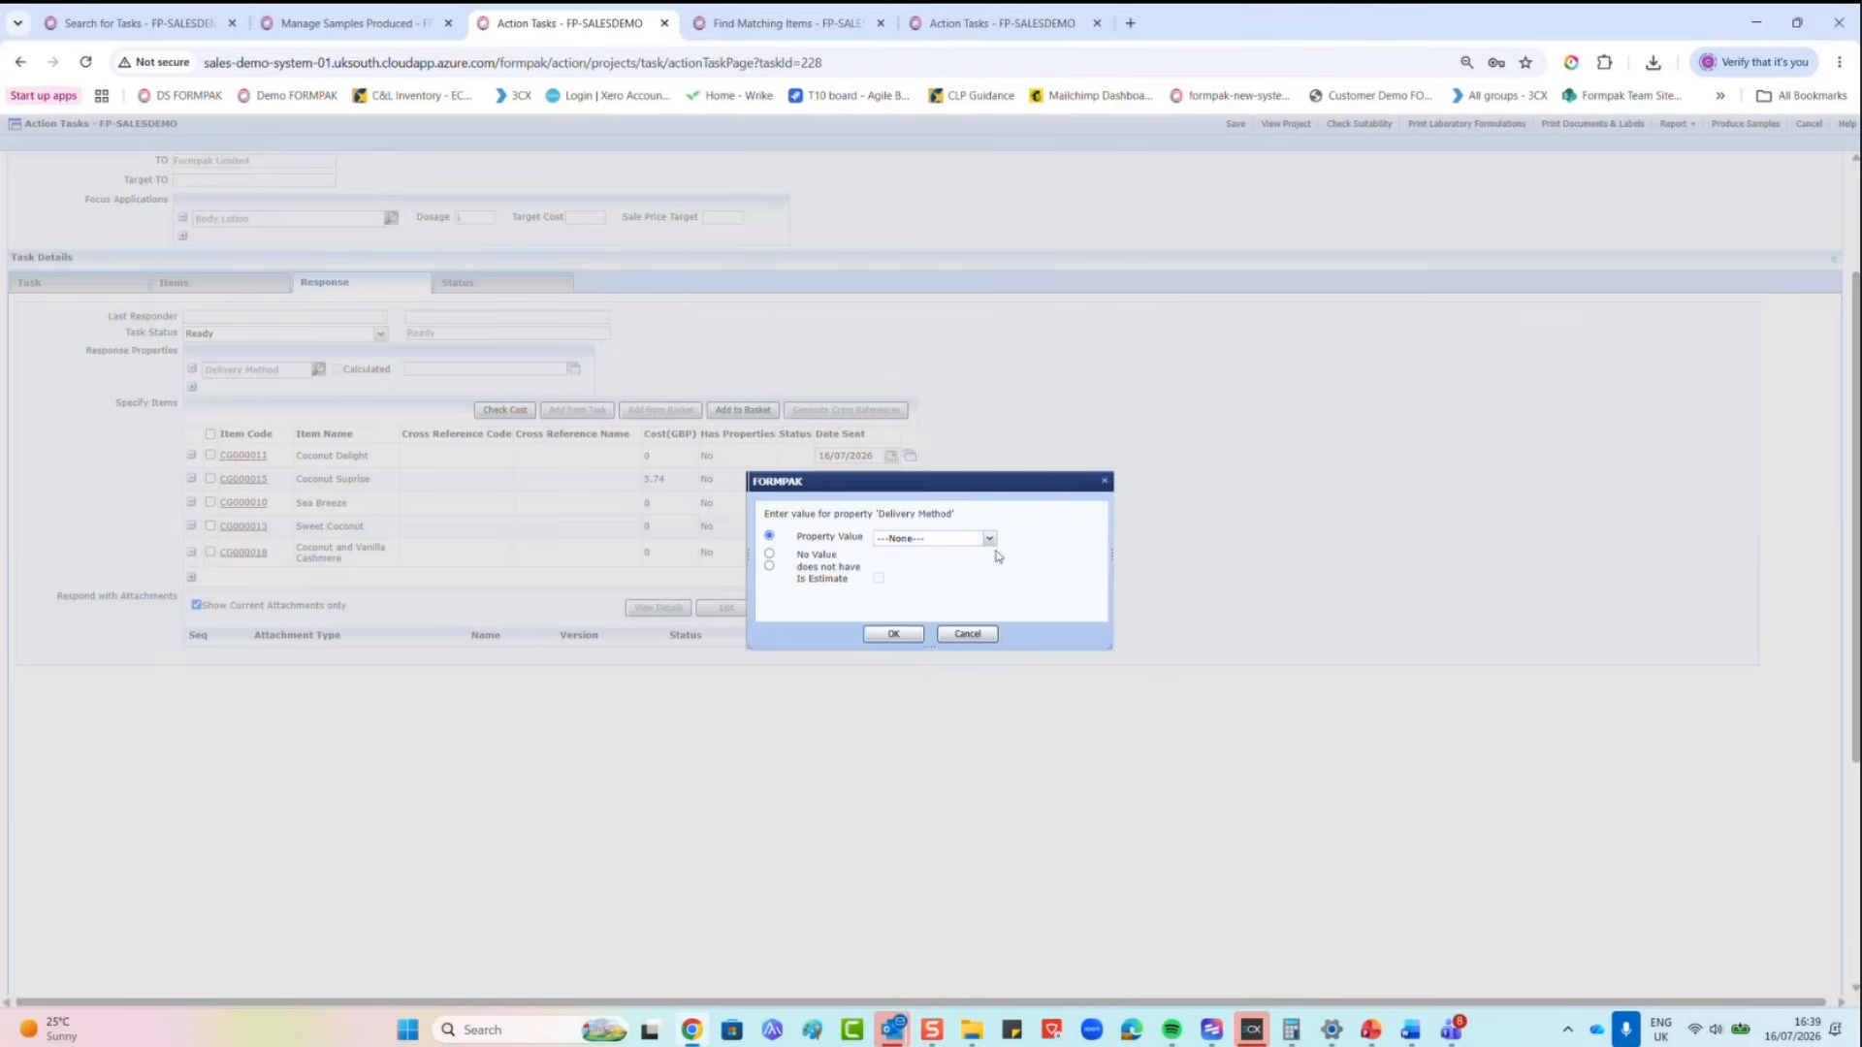
pyautogui.click(989, 538)
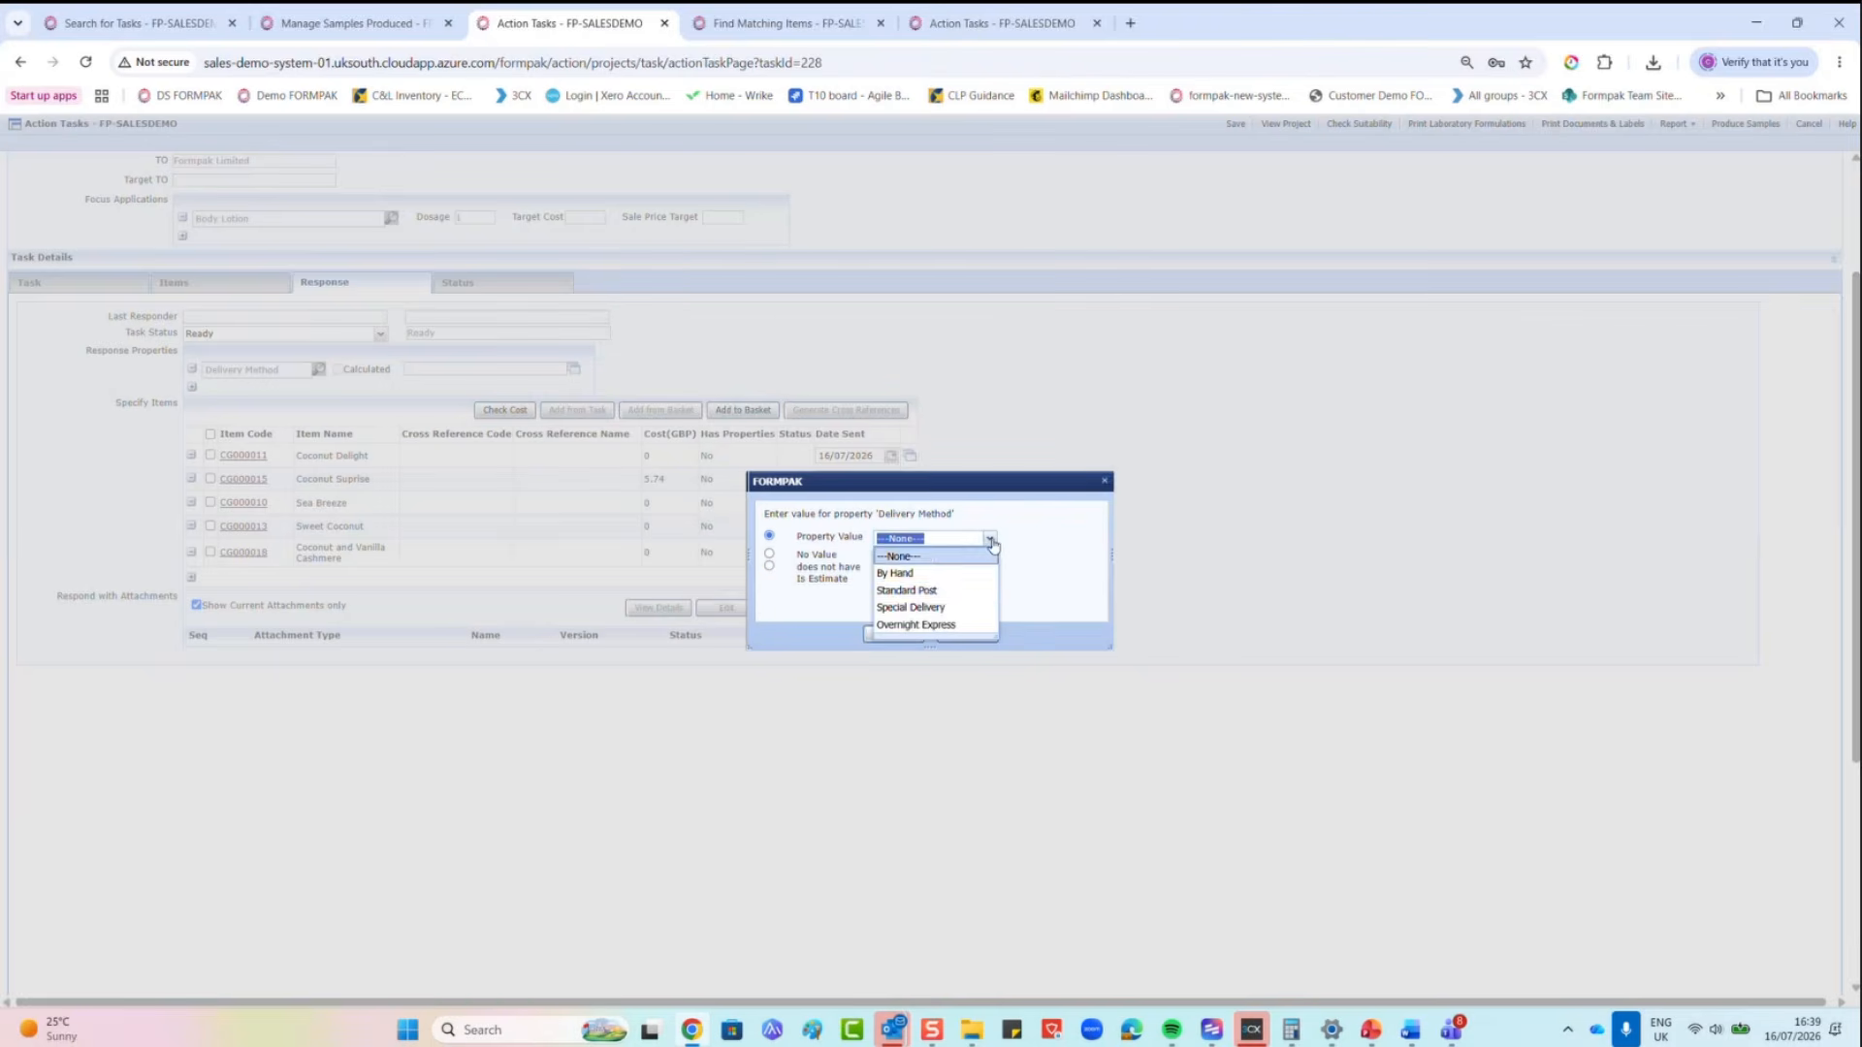
pyautogui.click(941, 590)
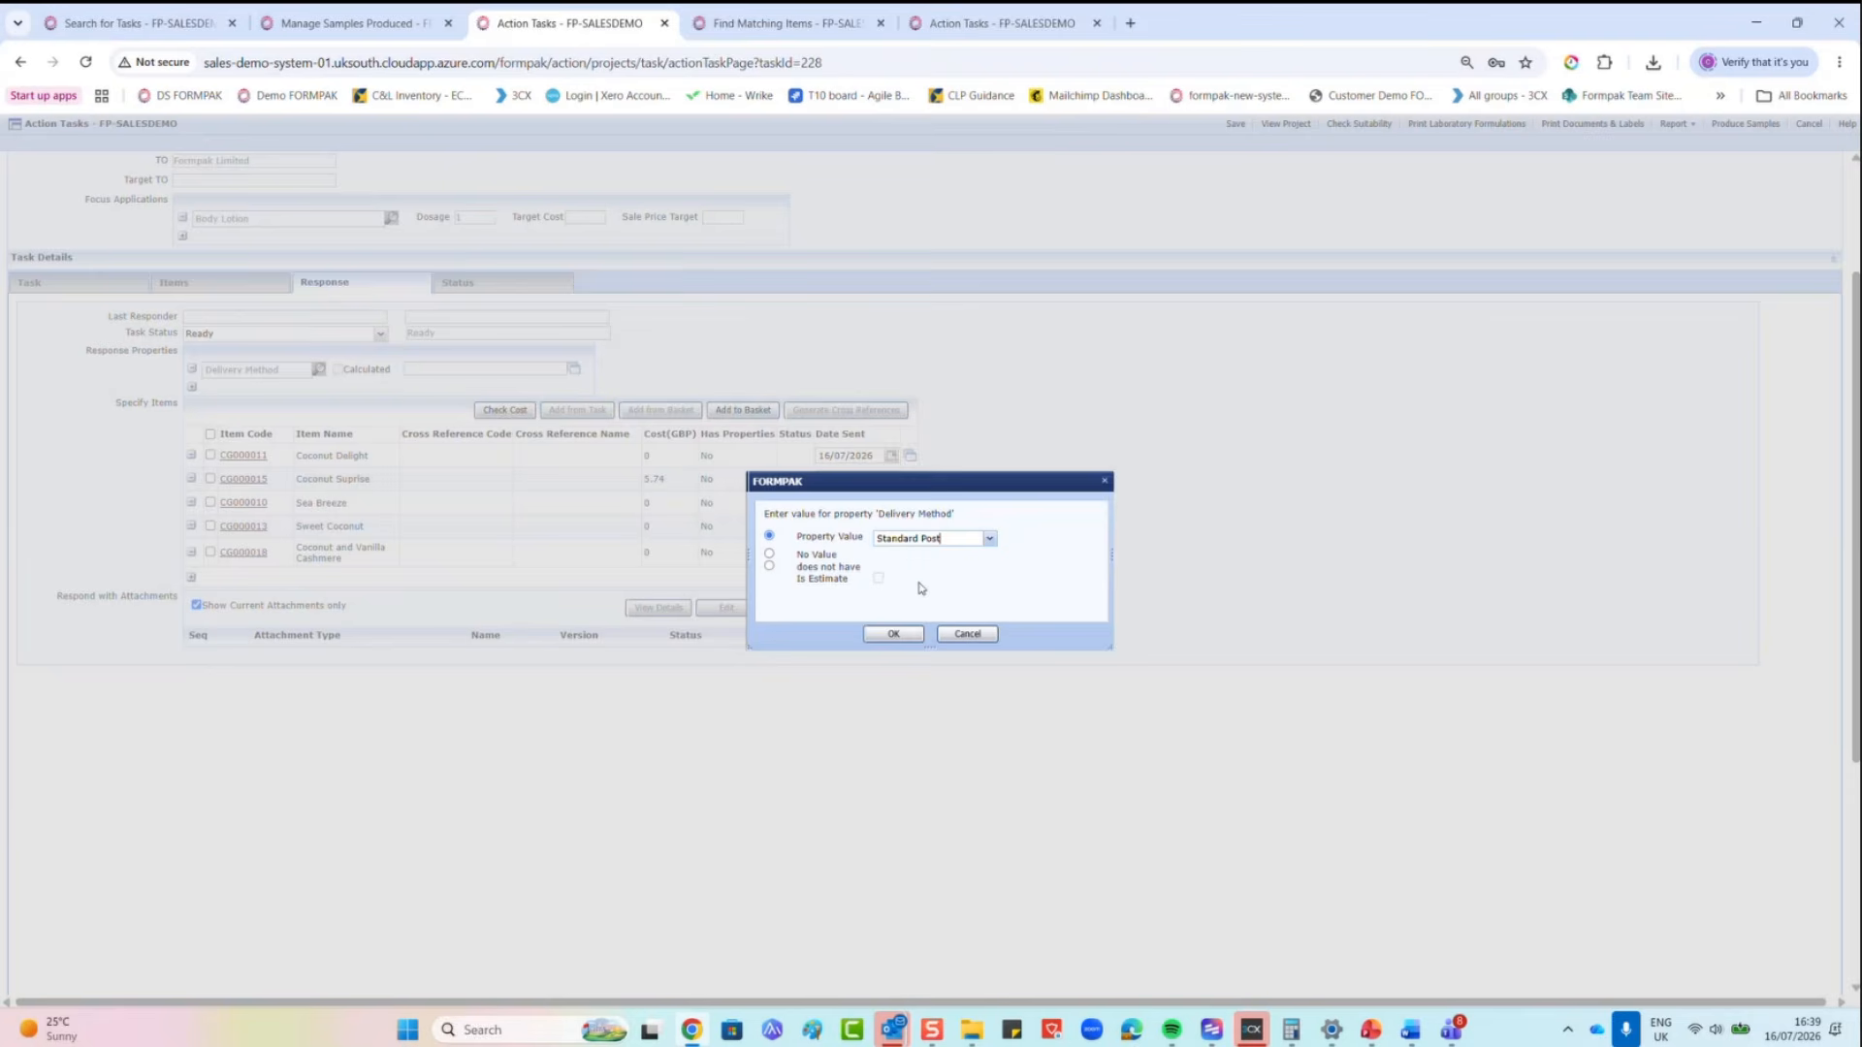
pyautogui.click(897, 635)
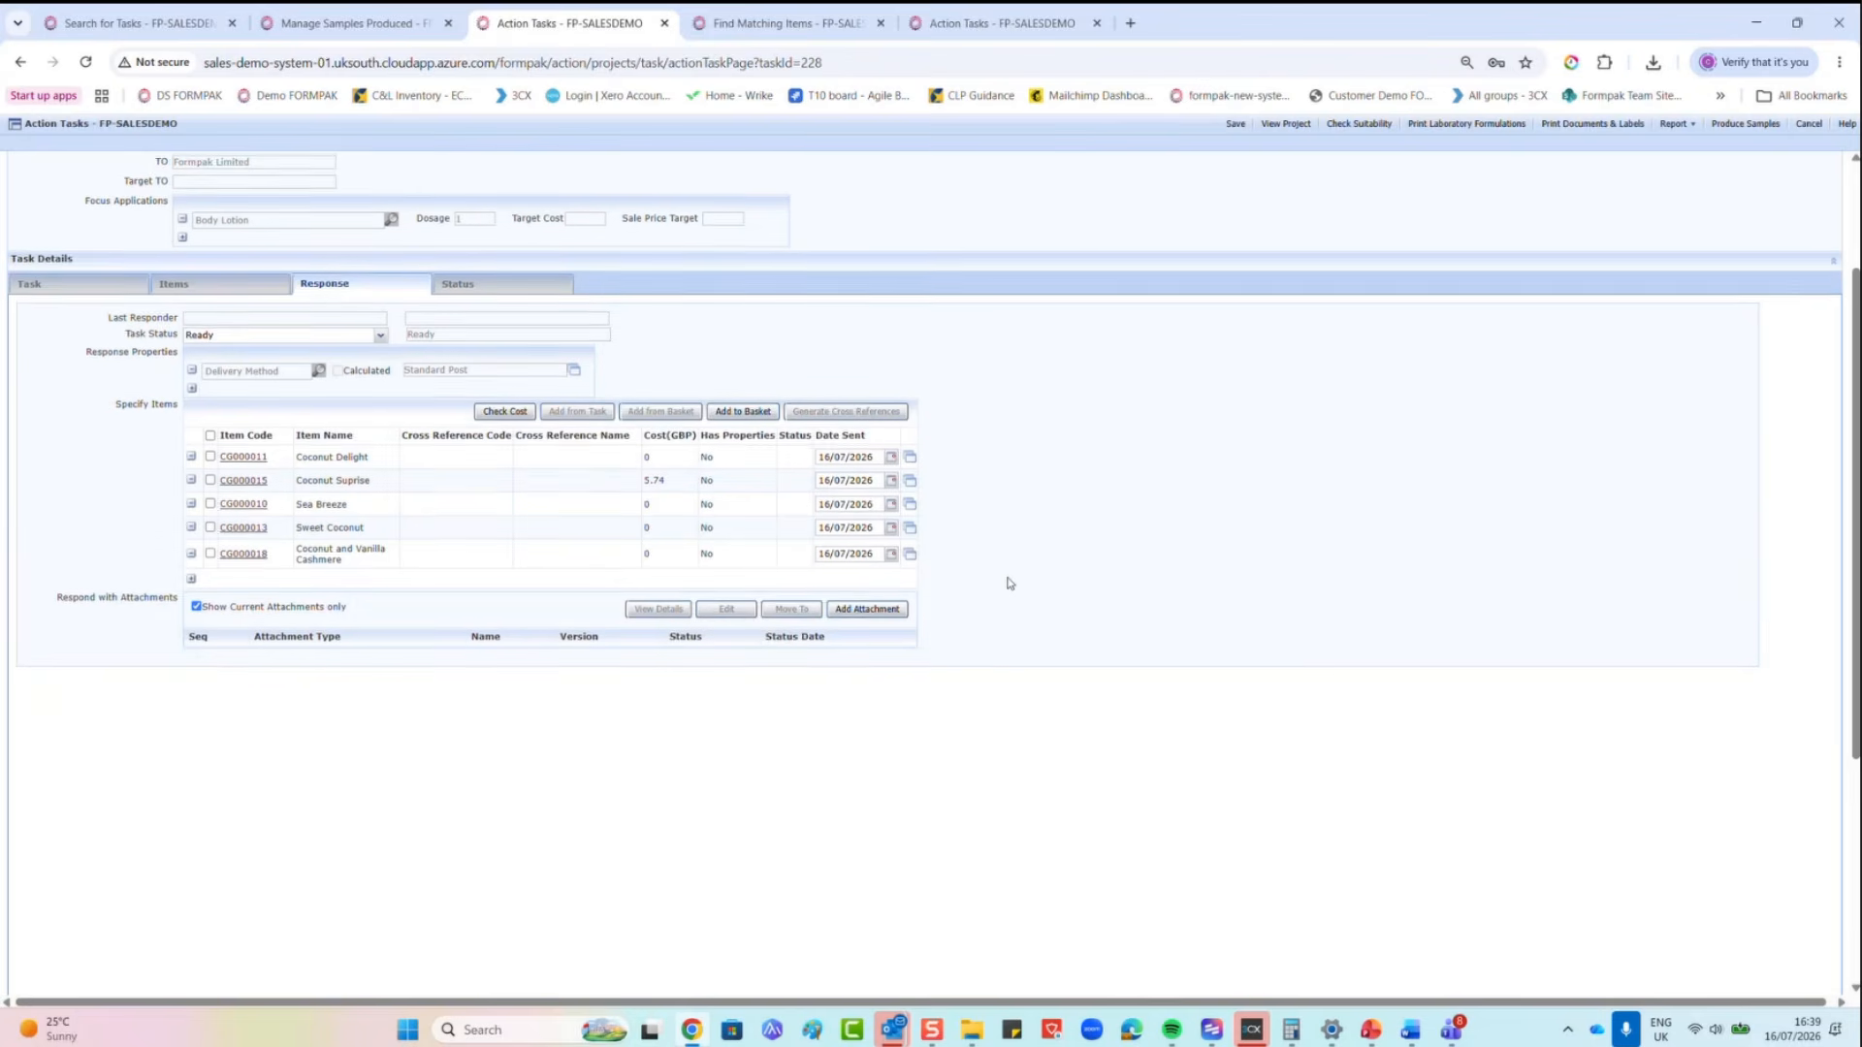
# Step: Save the sample task and change its status to Sent [End]
pyautogui.scroll(2, 1010, 583)
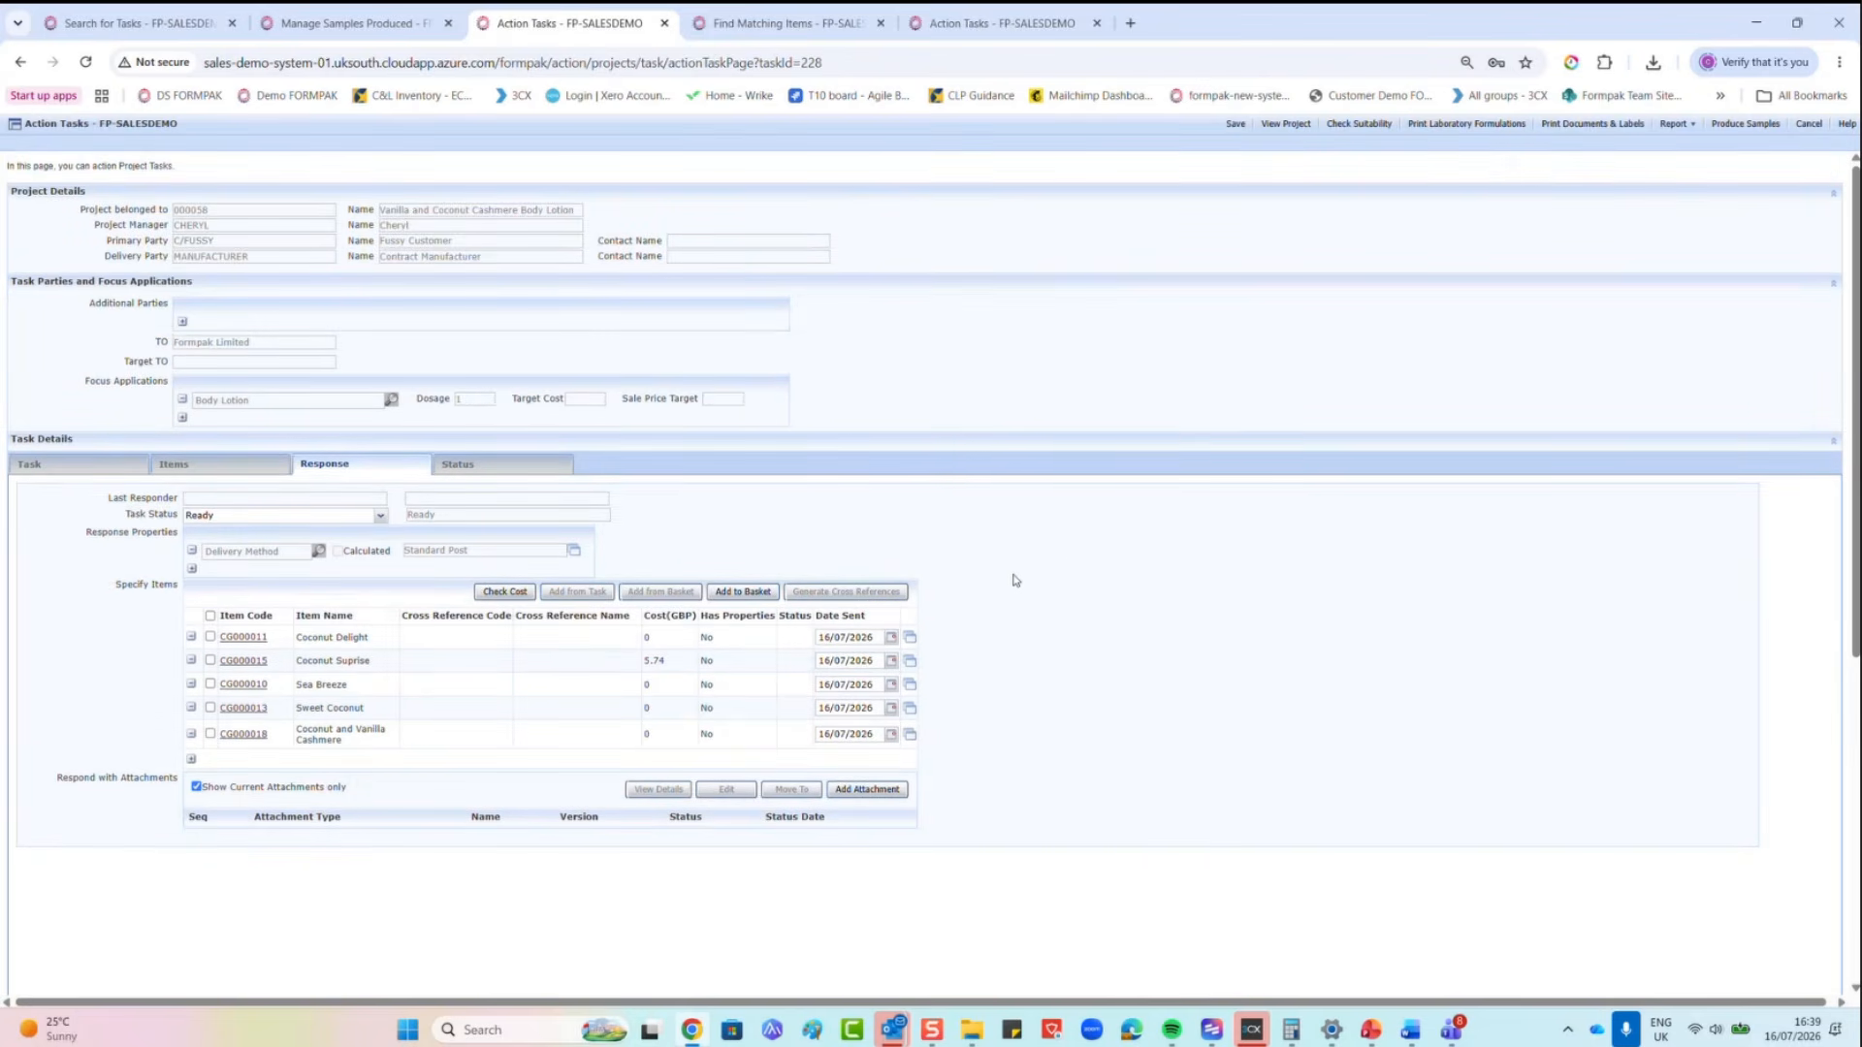
pyautogui.click(1235, 125)
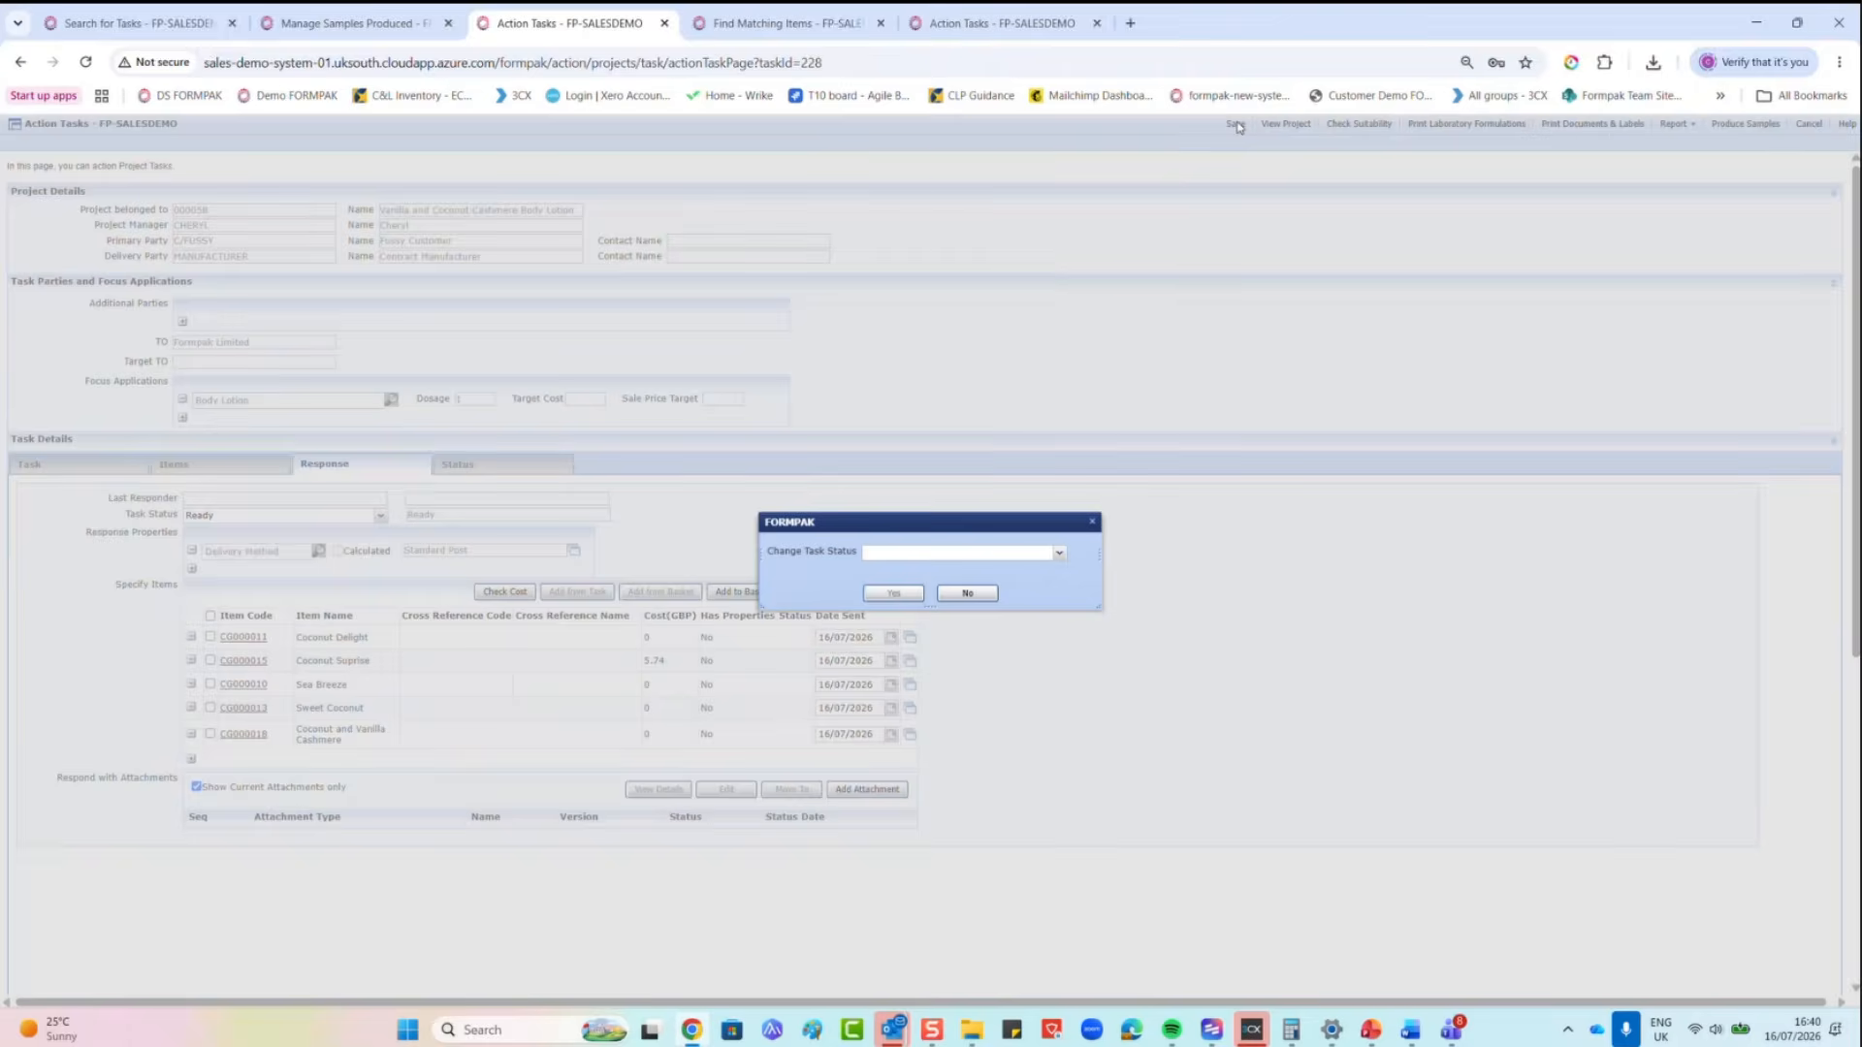
pyautogui.click(1061, 554)
pyautogui.click(1004, 574)
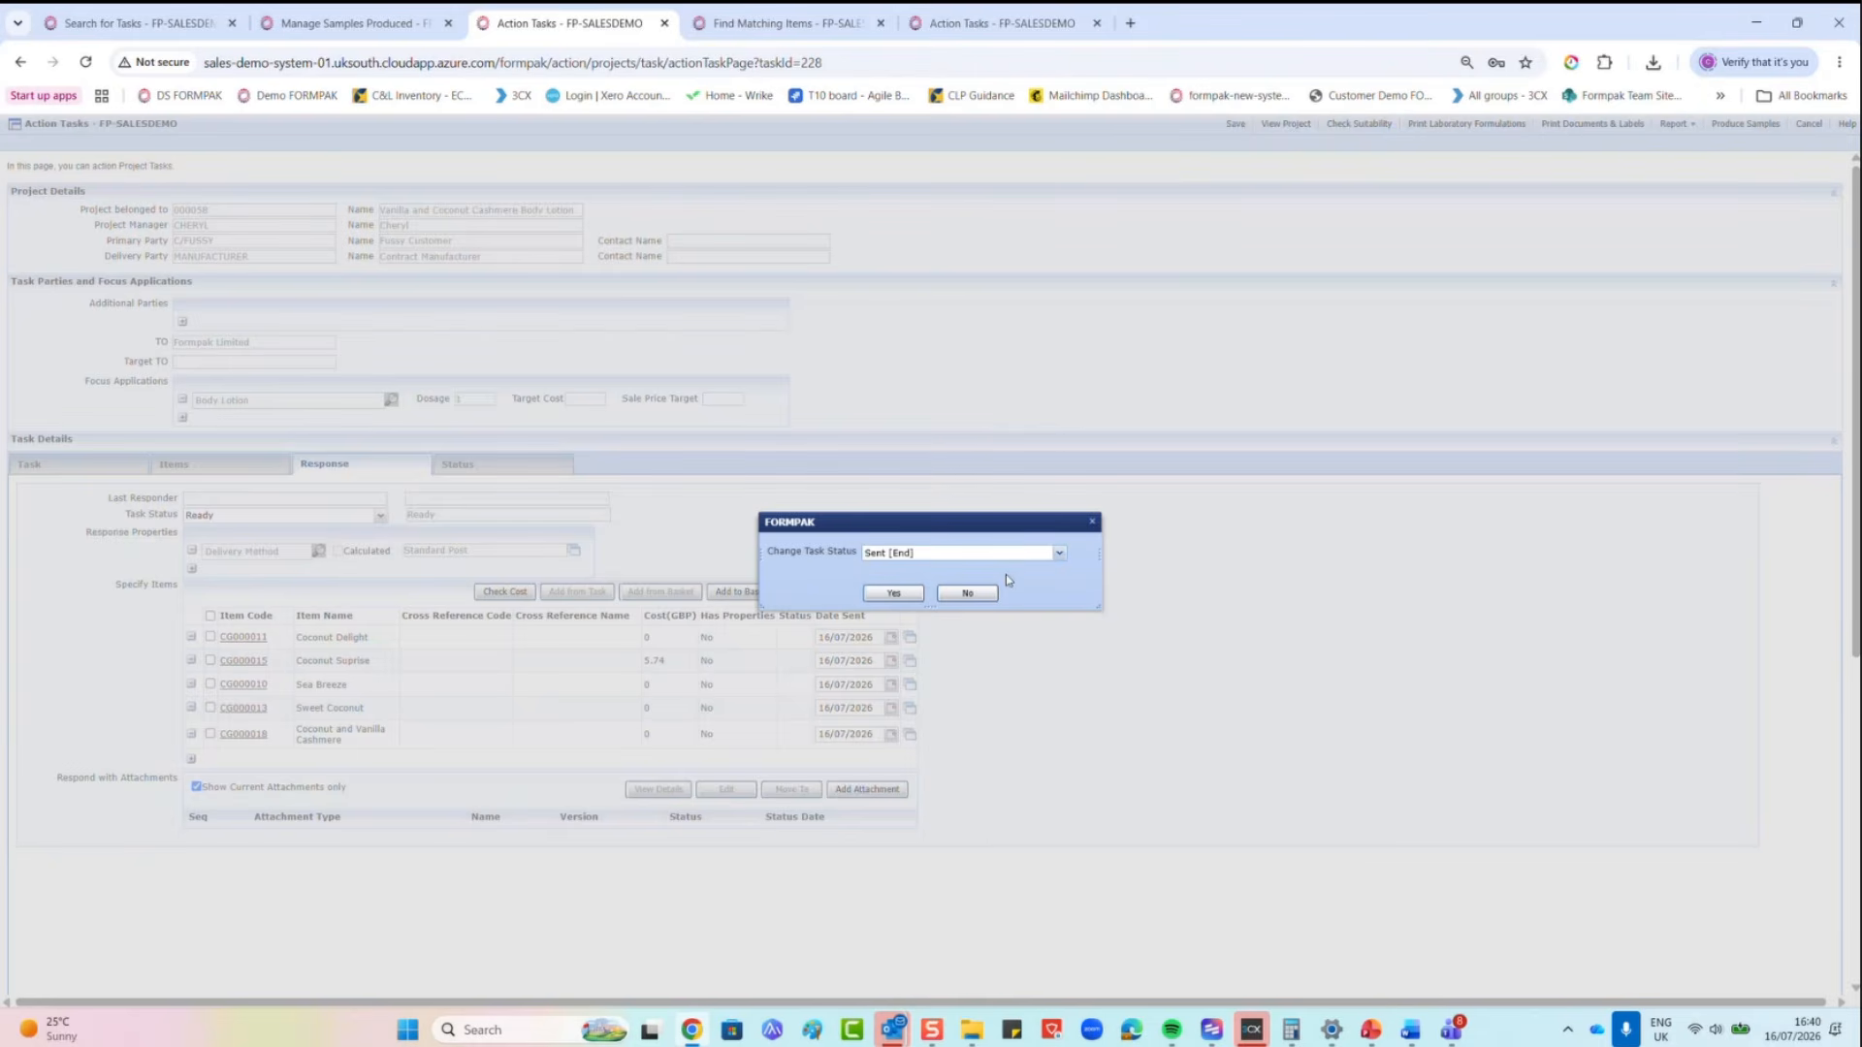
pyautogui.click(911, 598)
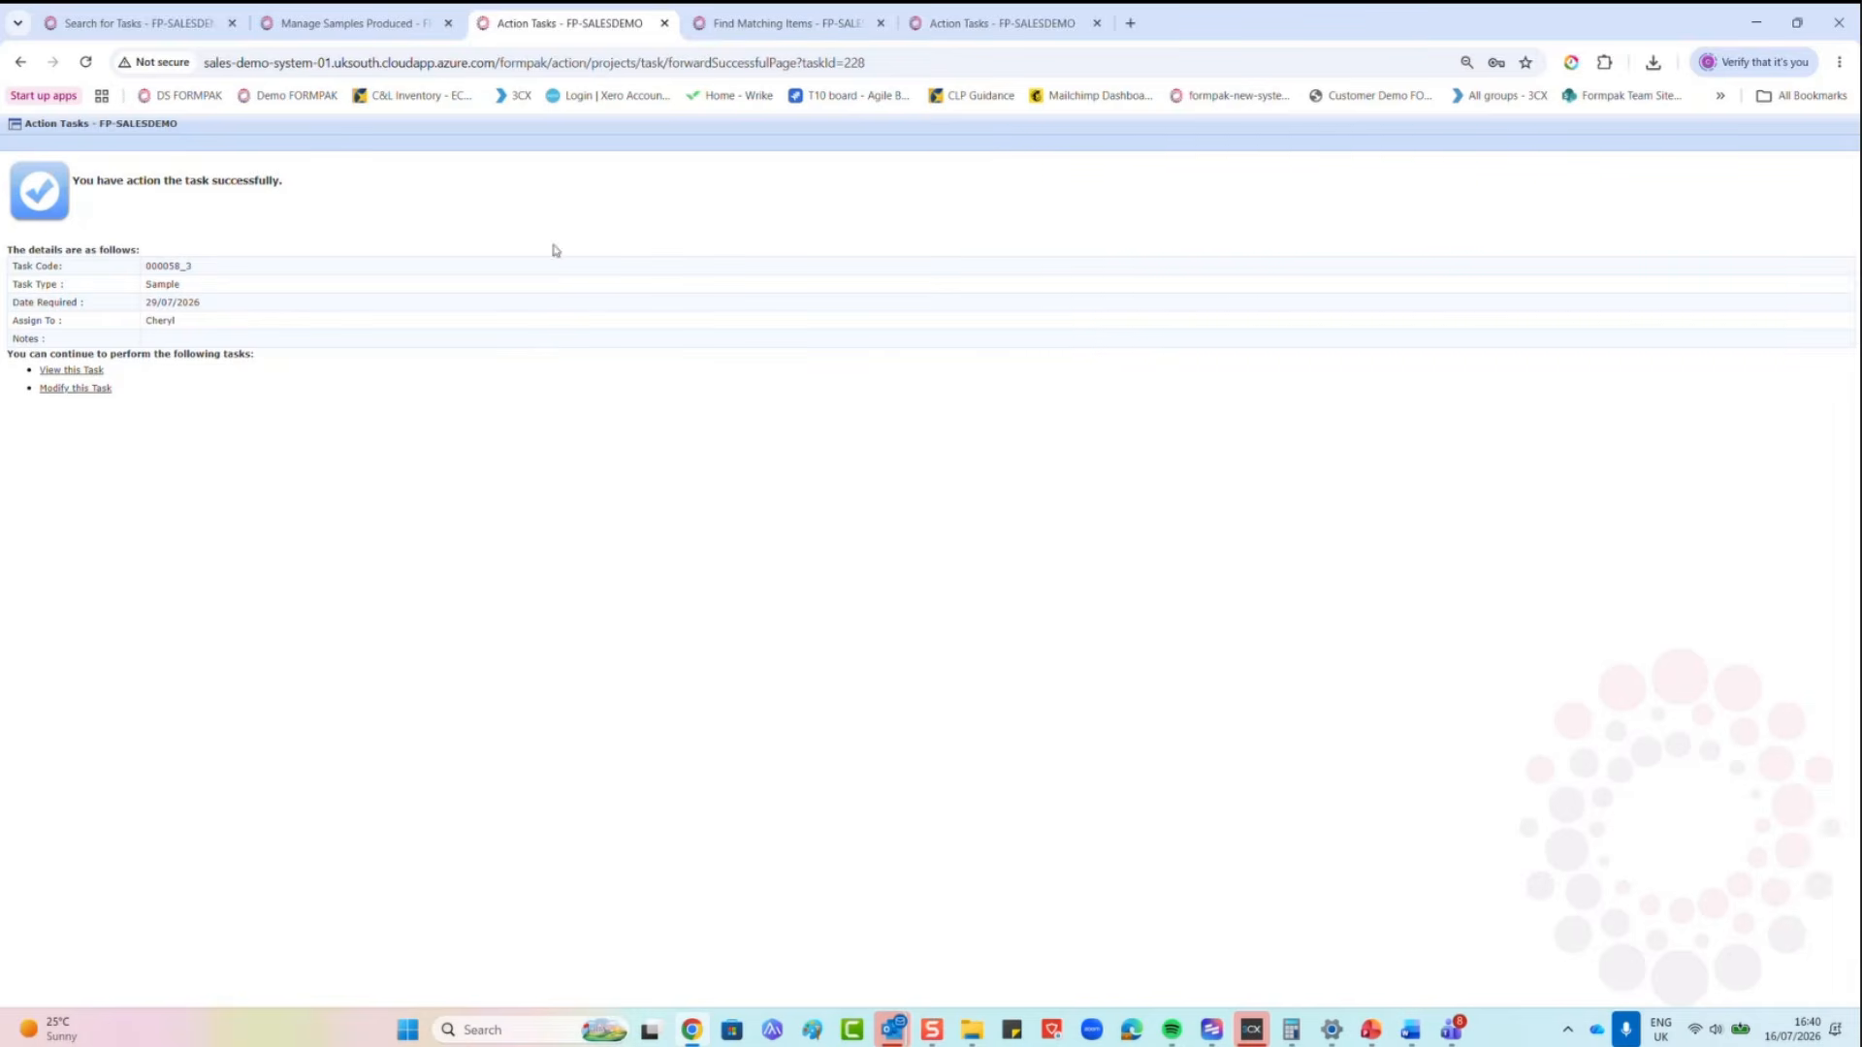
pyautogui.click(183, 25)
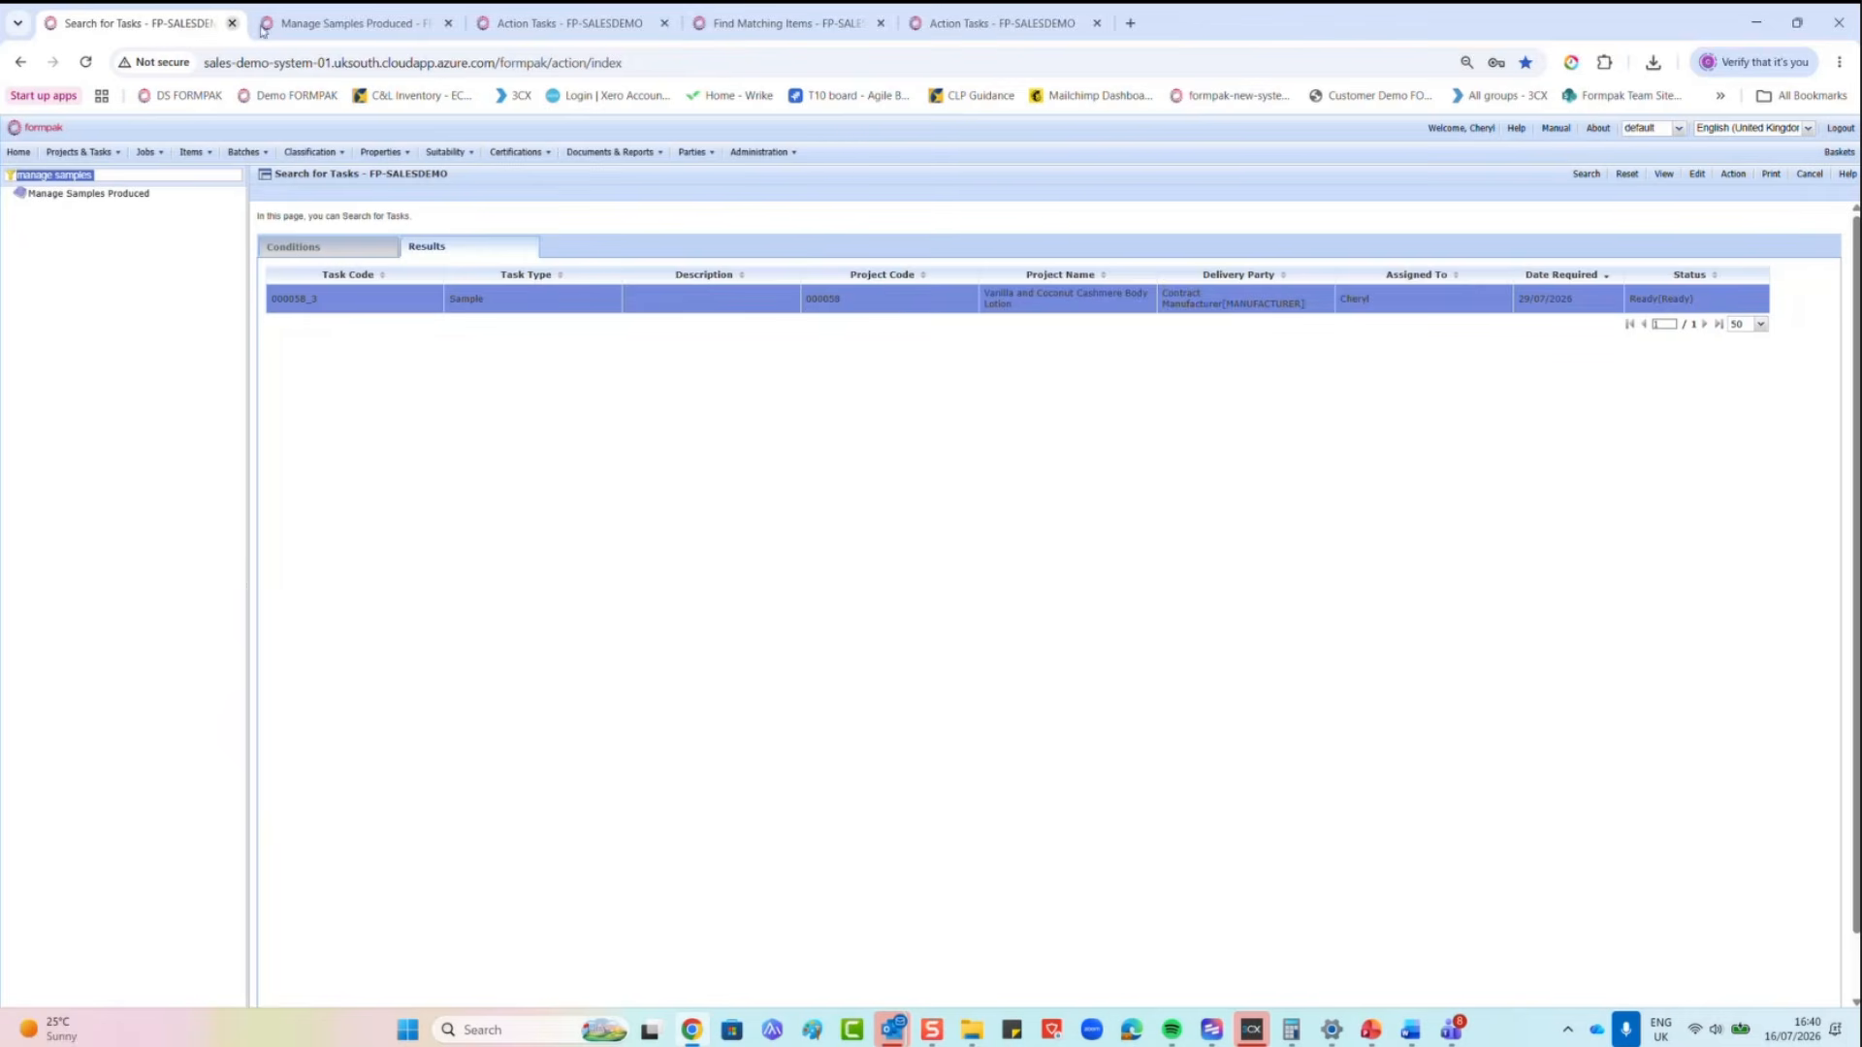
pyautogui.click(355, 27)
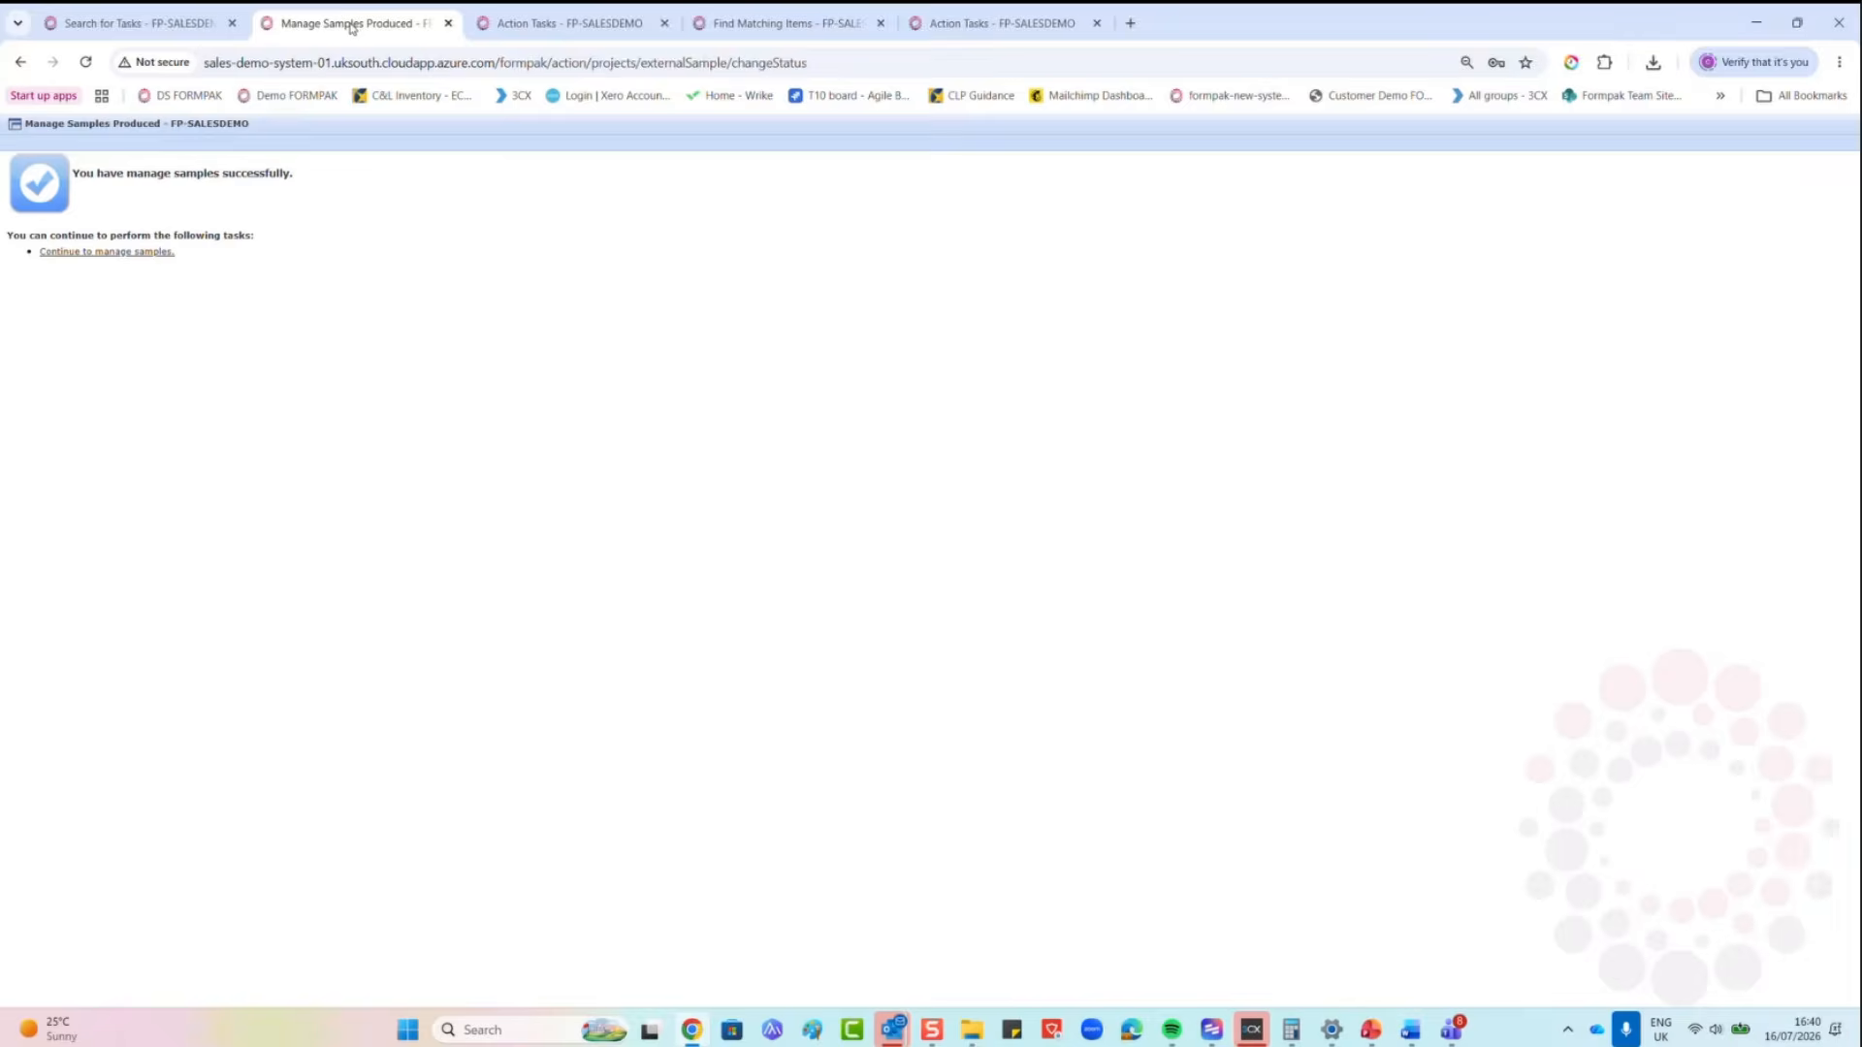
pyautogui.click(155, 24)
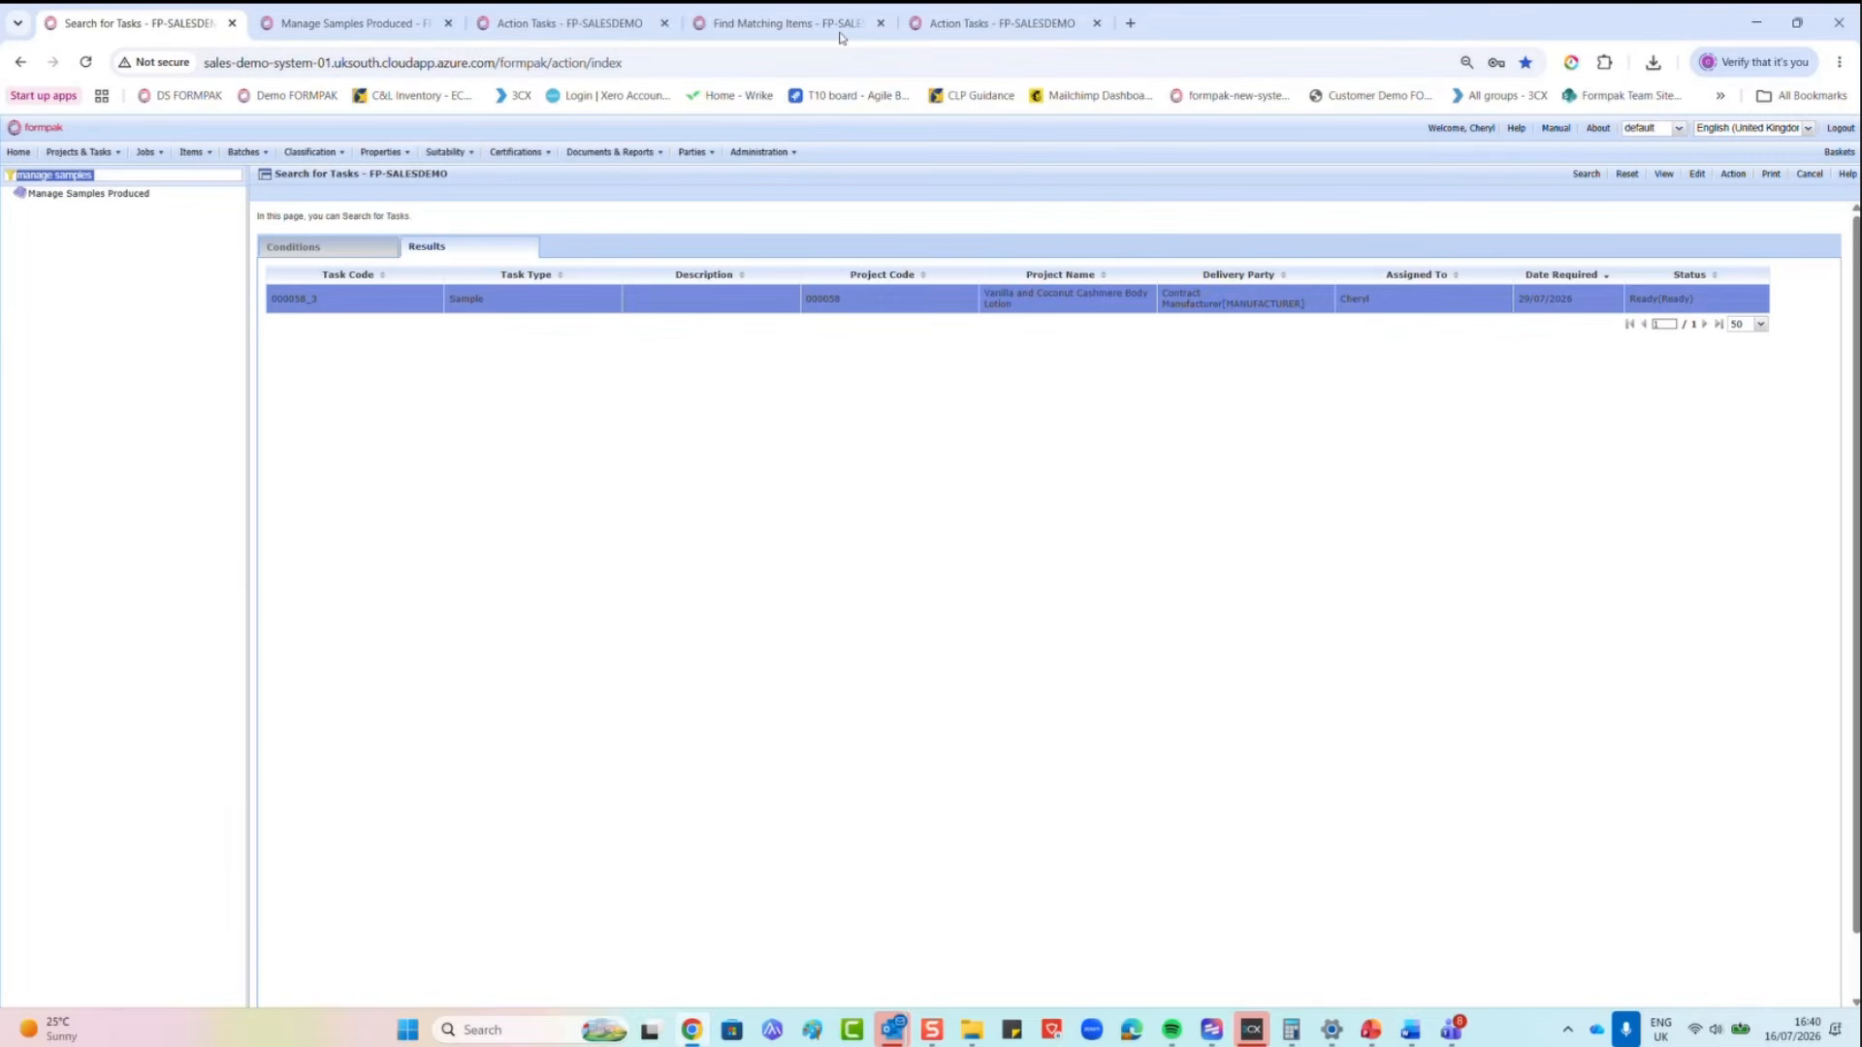
pyautogui.moveTo(998, 23); pyautogui.dragTo(1465, 27)
pyautogui.click(950, 29)
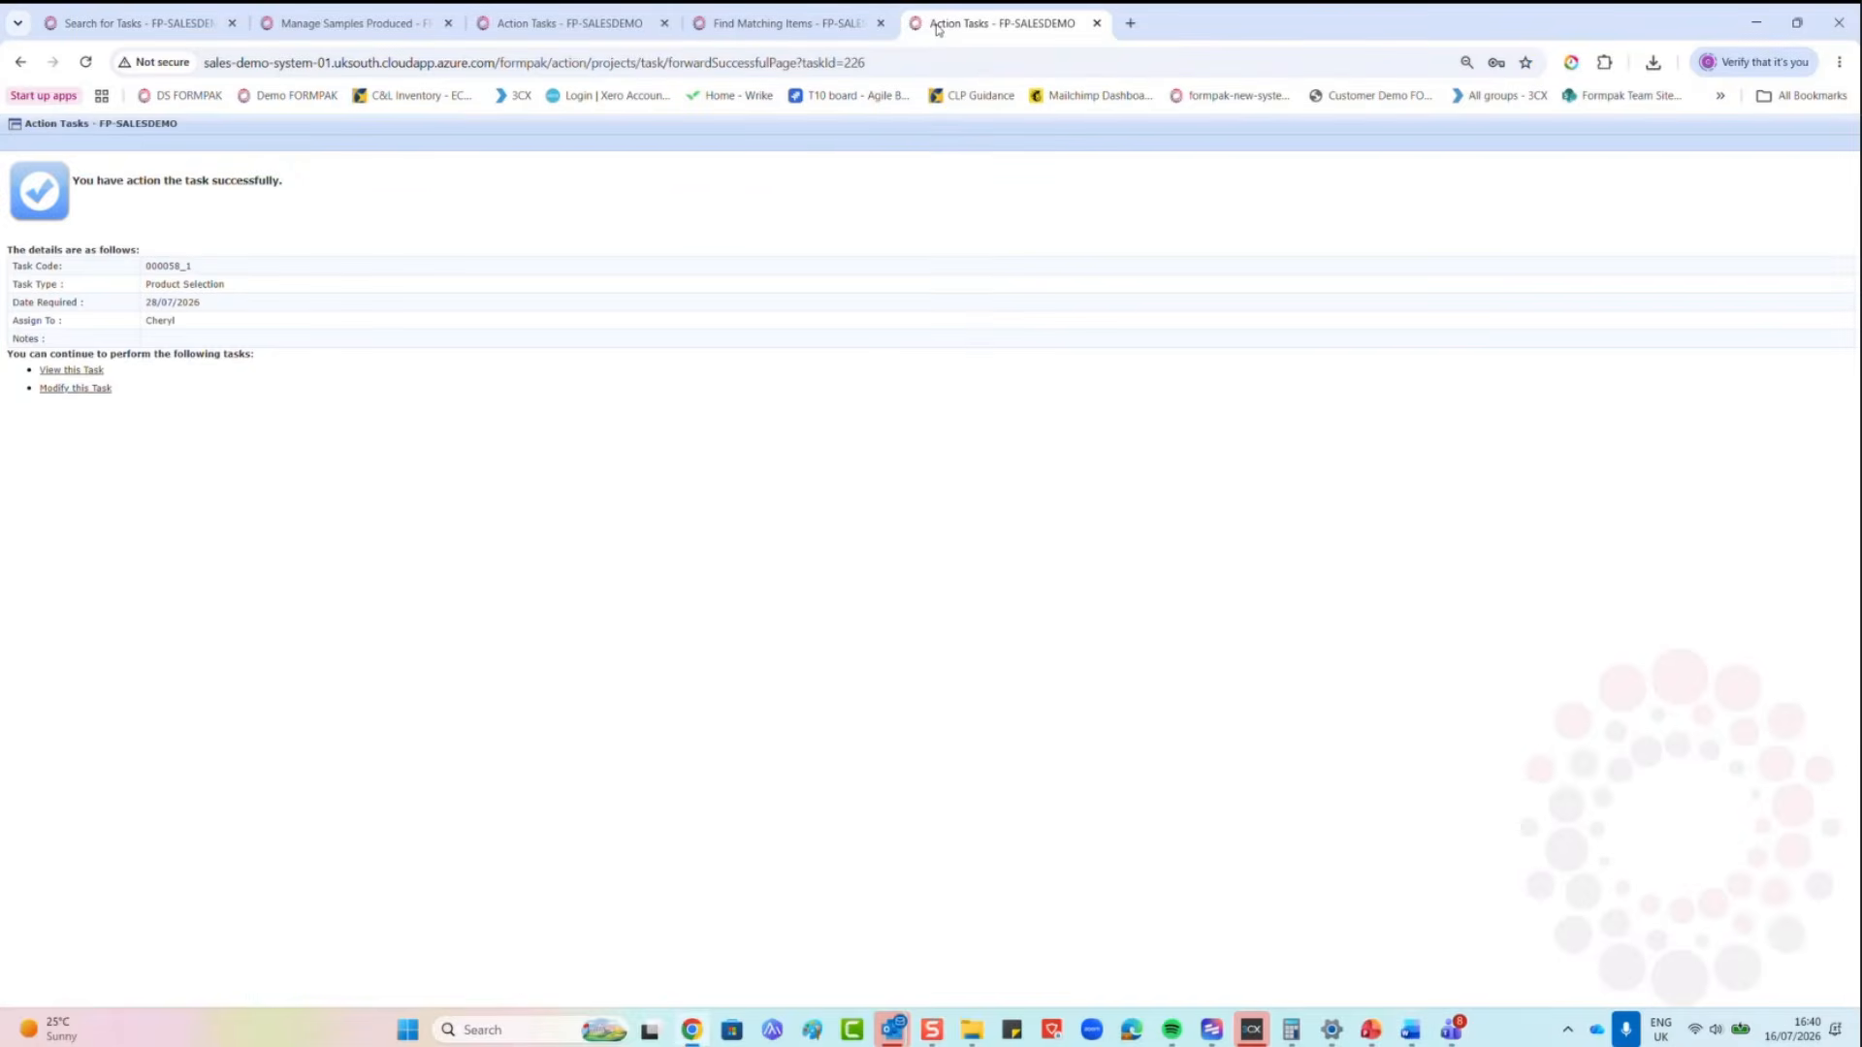
# Step: Return to the main Formpak page, find the Search for Projects function and set its search type to Custom Search
pyautogui.click(130, 25)
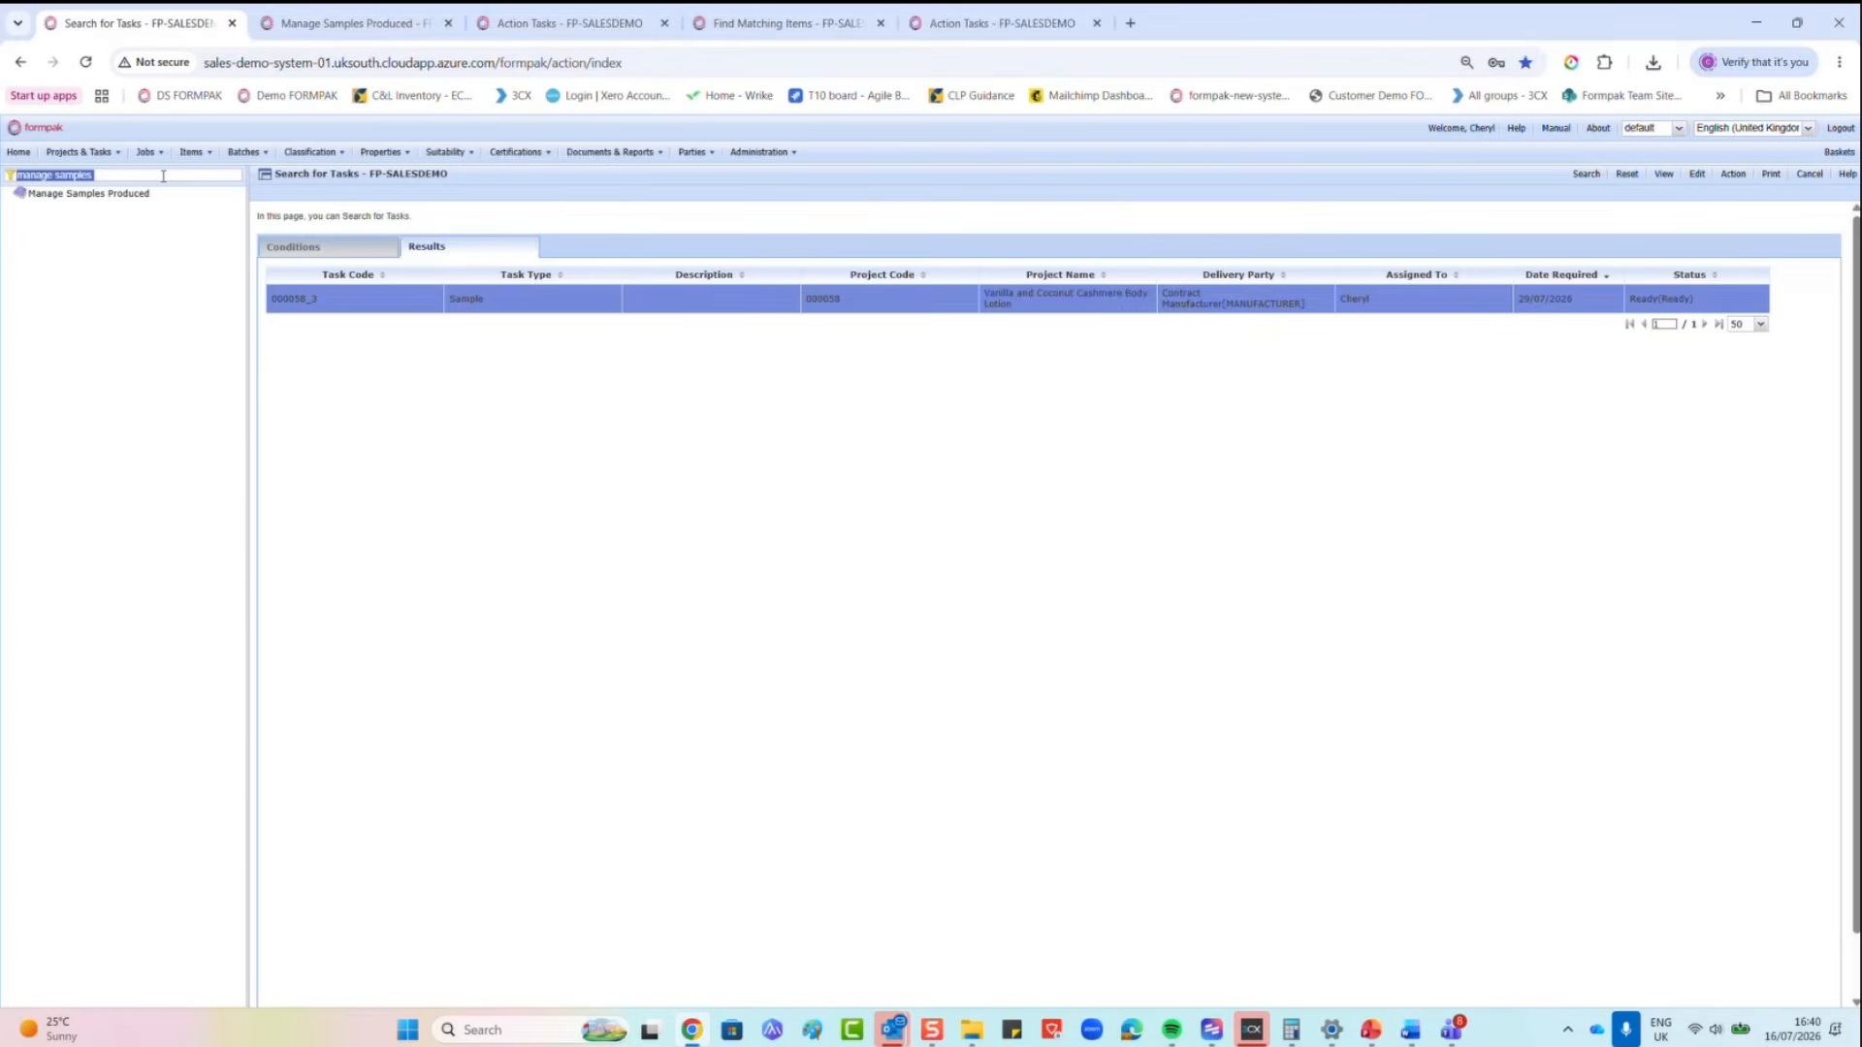
pyautogui.press('BackSpace')
pyautogui.write('search')
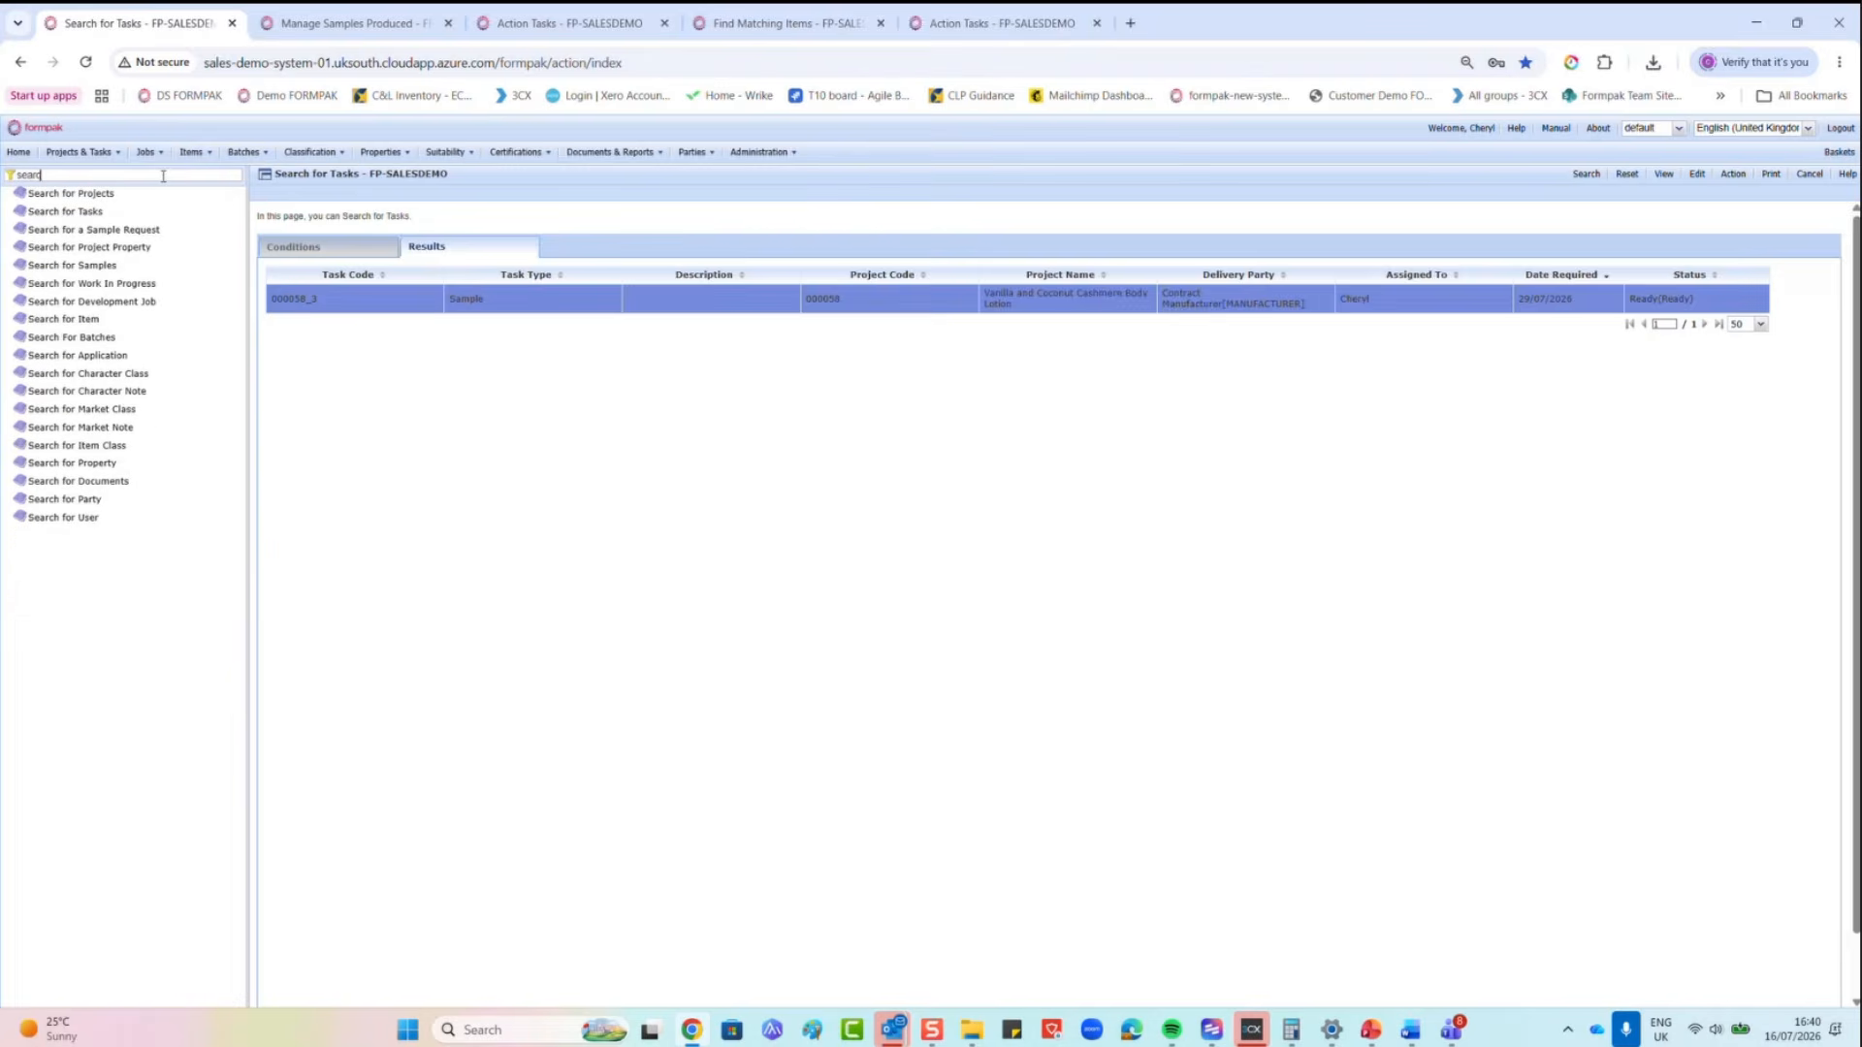
pyautogui.click(115, 193)
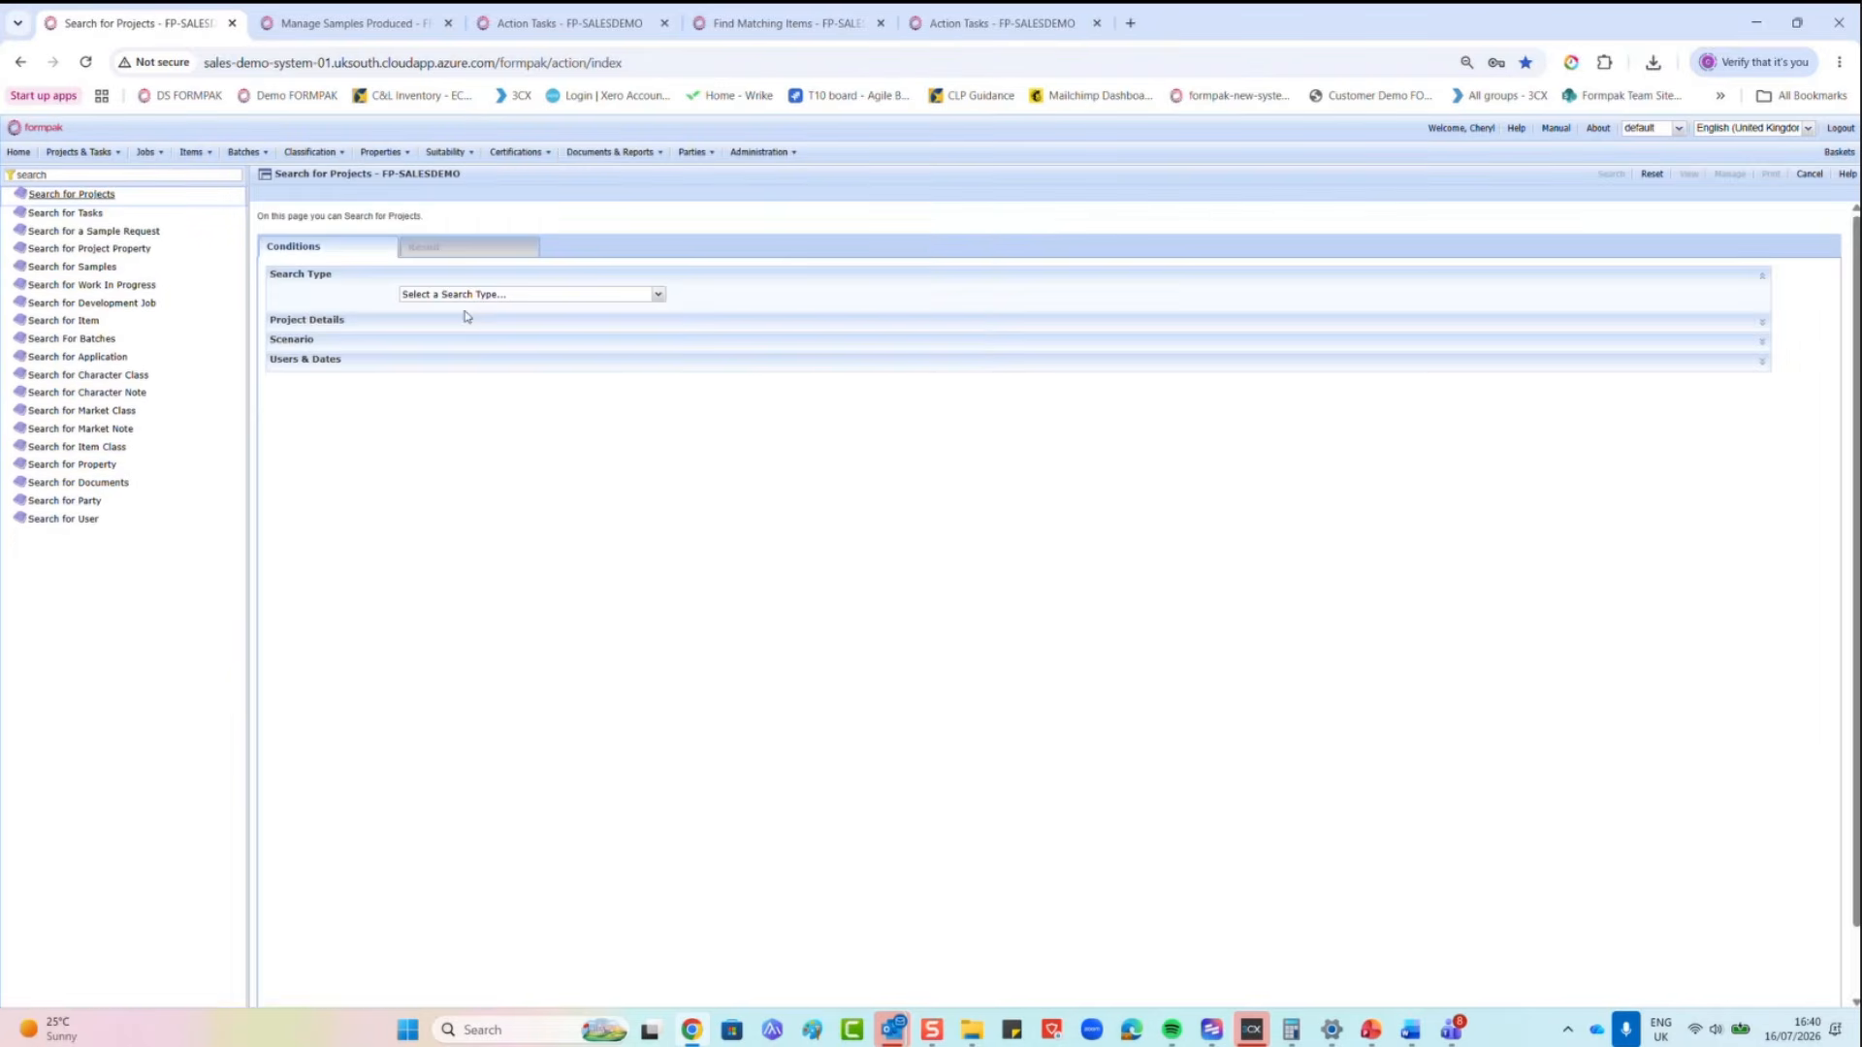
pyautogui.click(659, 293)
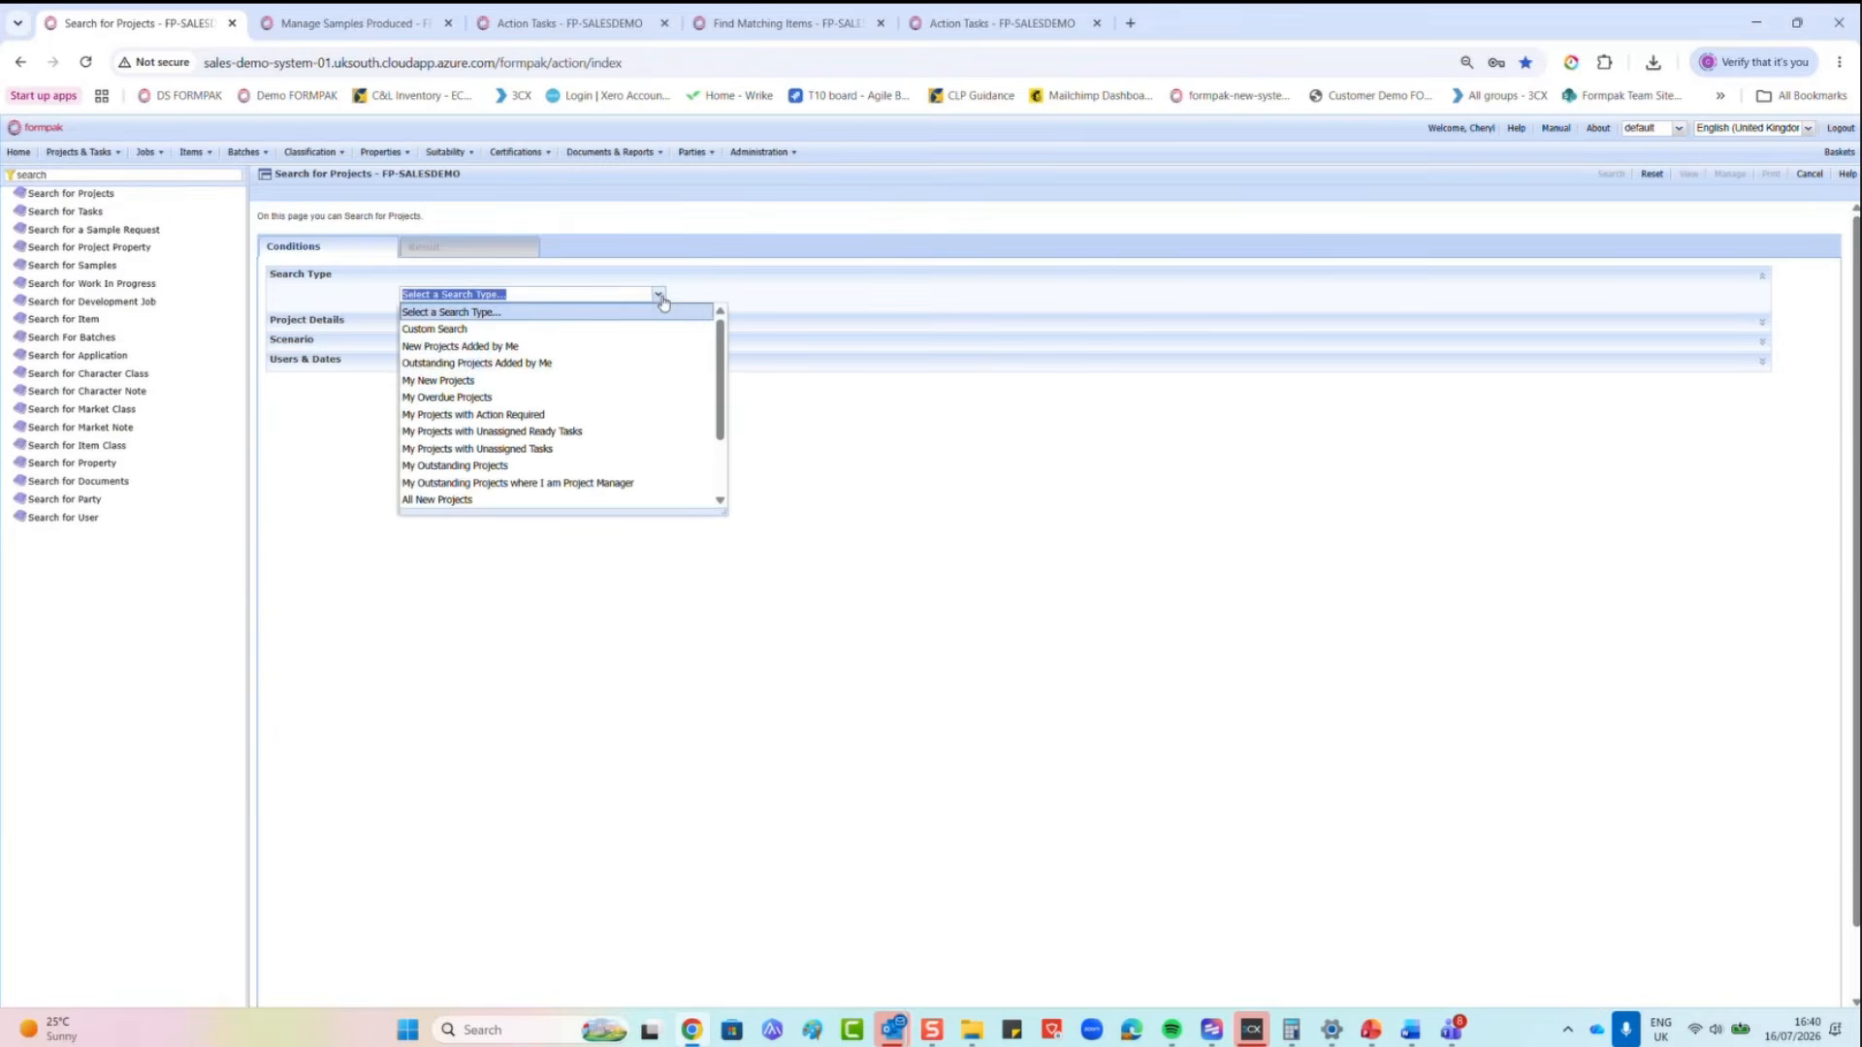
pyautogui.click(506, 339)
# Step: Search for projects added by the logged-in user with a Date Added from 16/07/2026
pyautogui.scroll(-5, 521, 458)
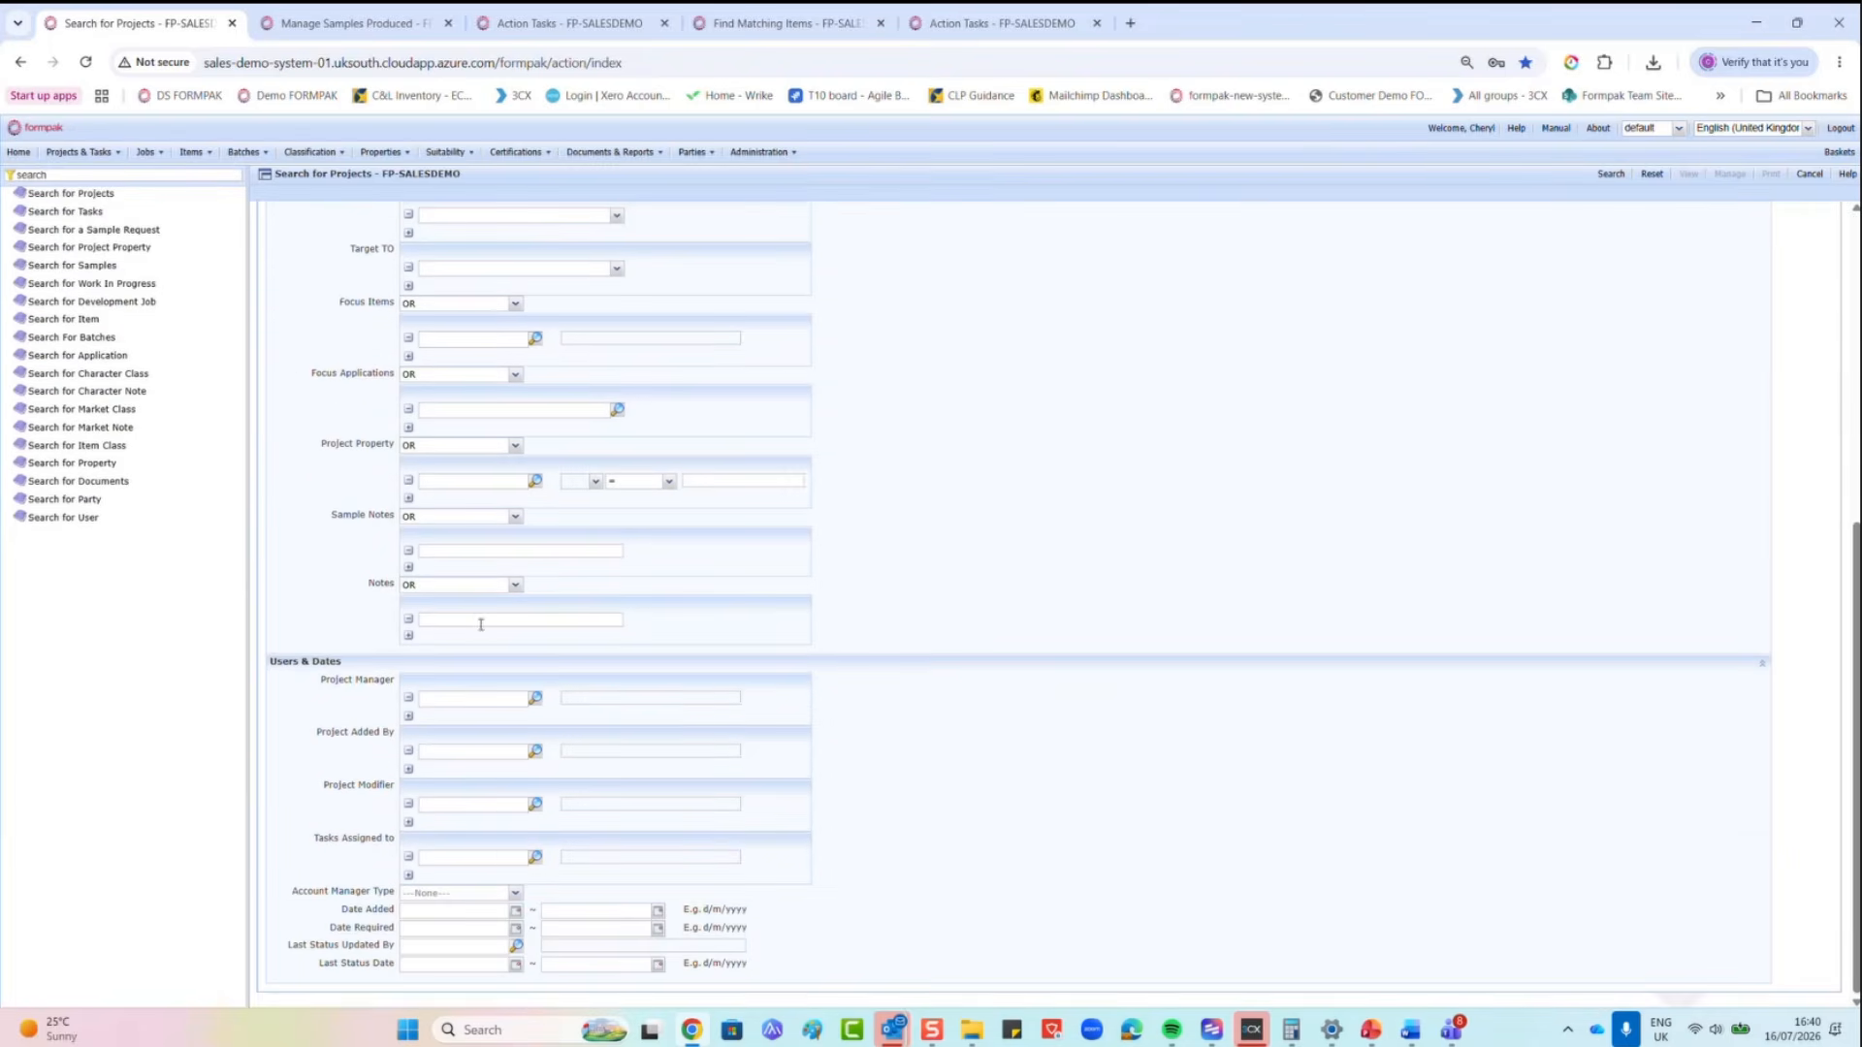
pyautogui.write('cheryl')
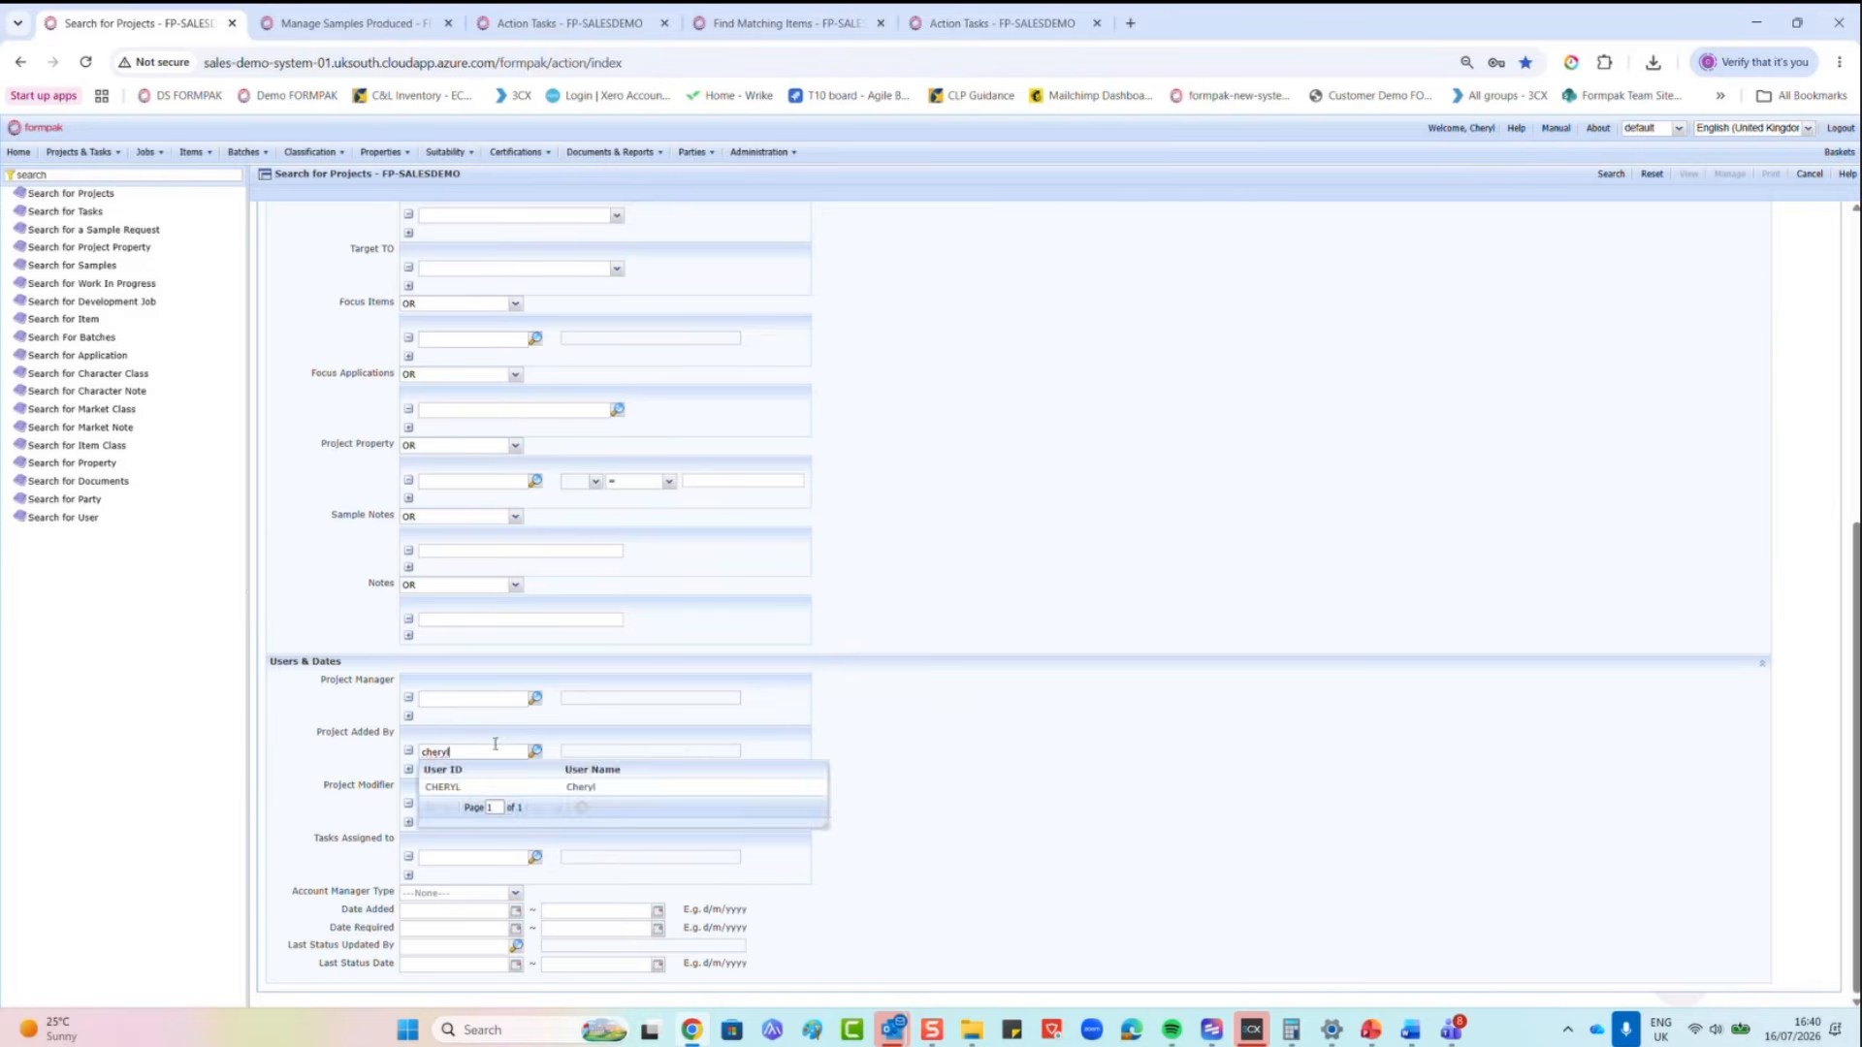
pyautogui.click(469, 803)
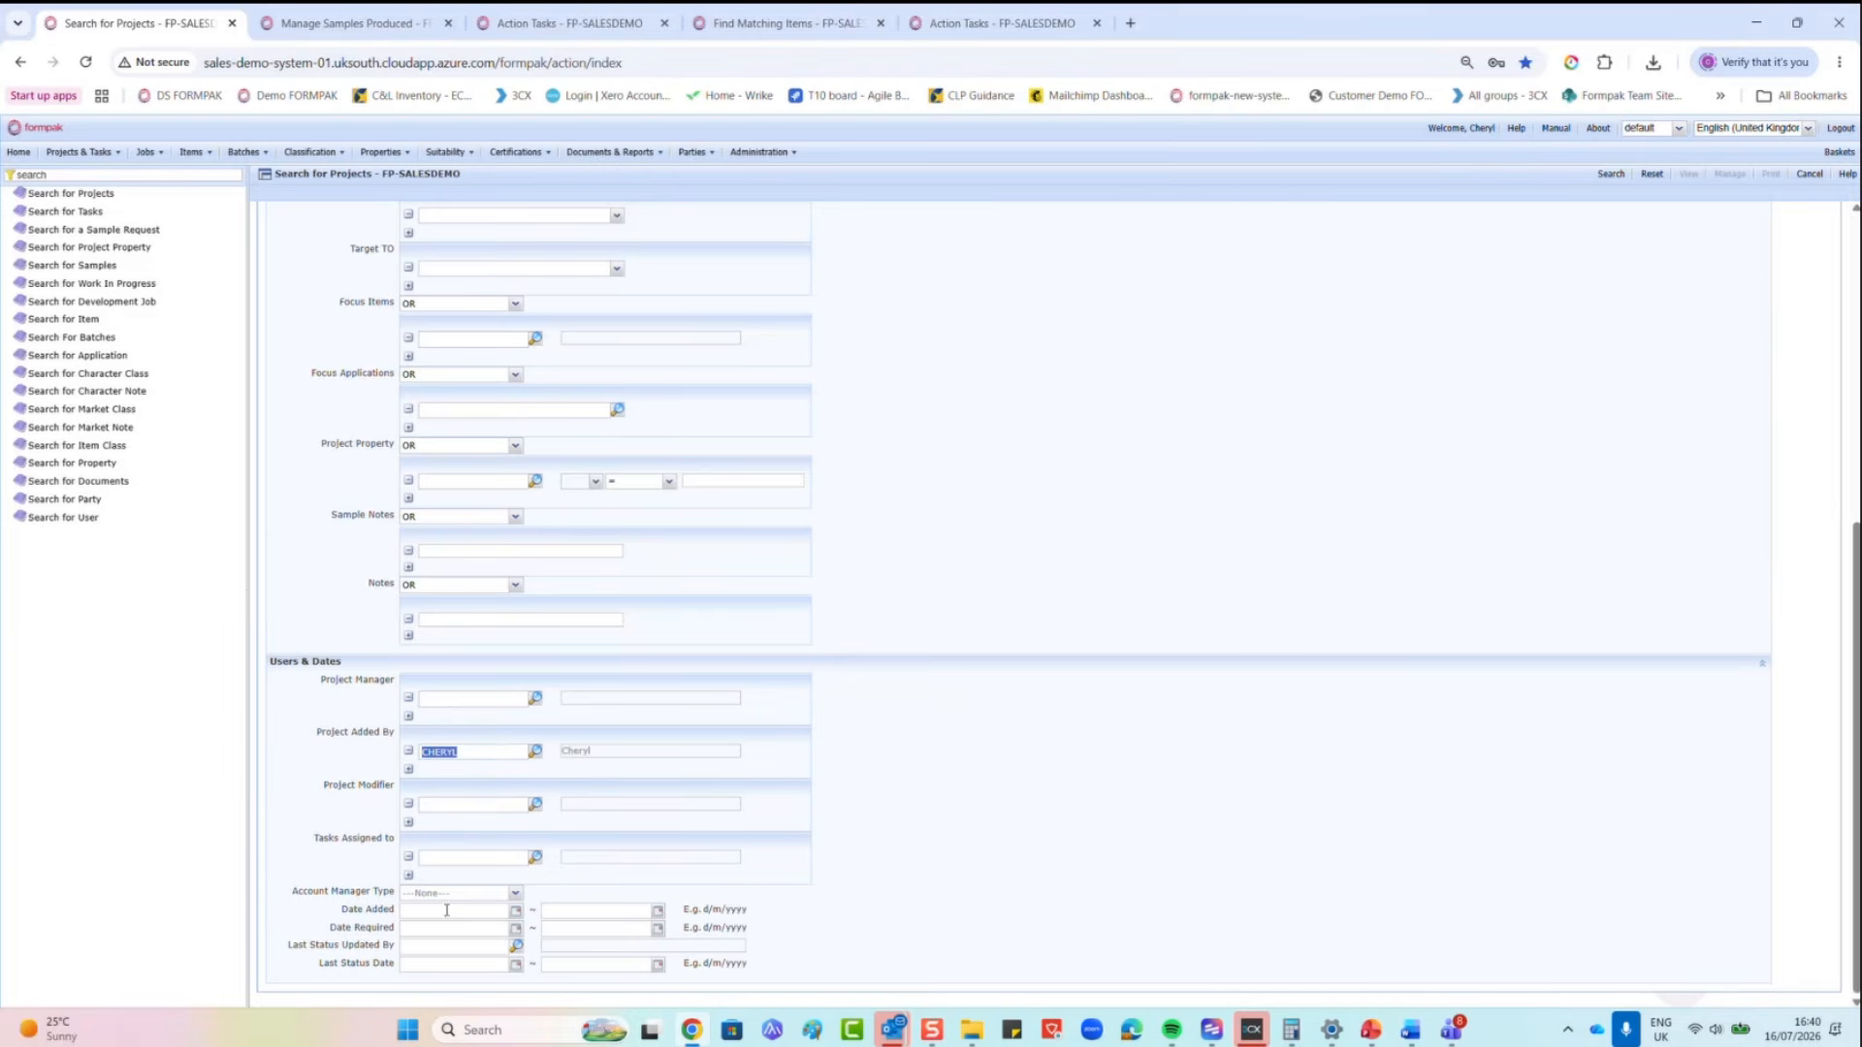
pyautogui.click(515, 912)
pyautogui.click(493, 811)
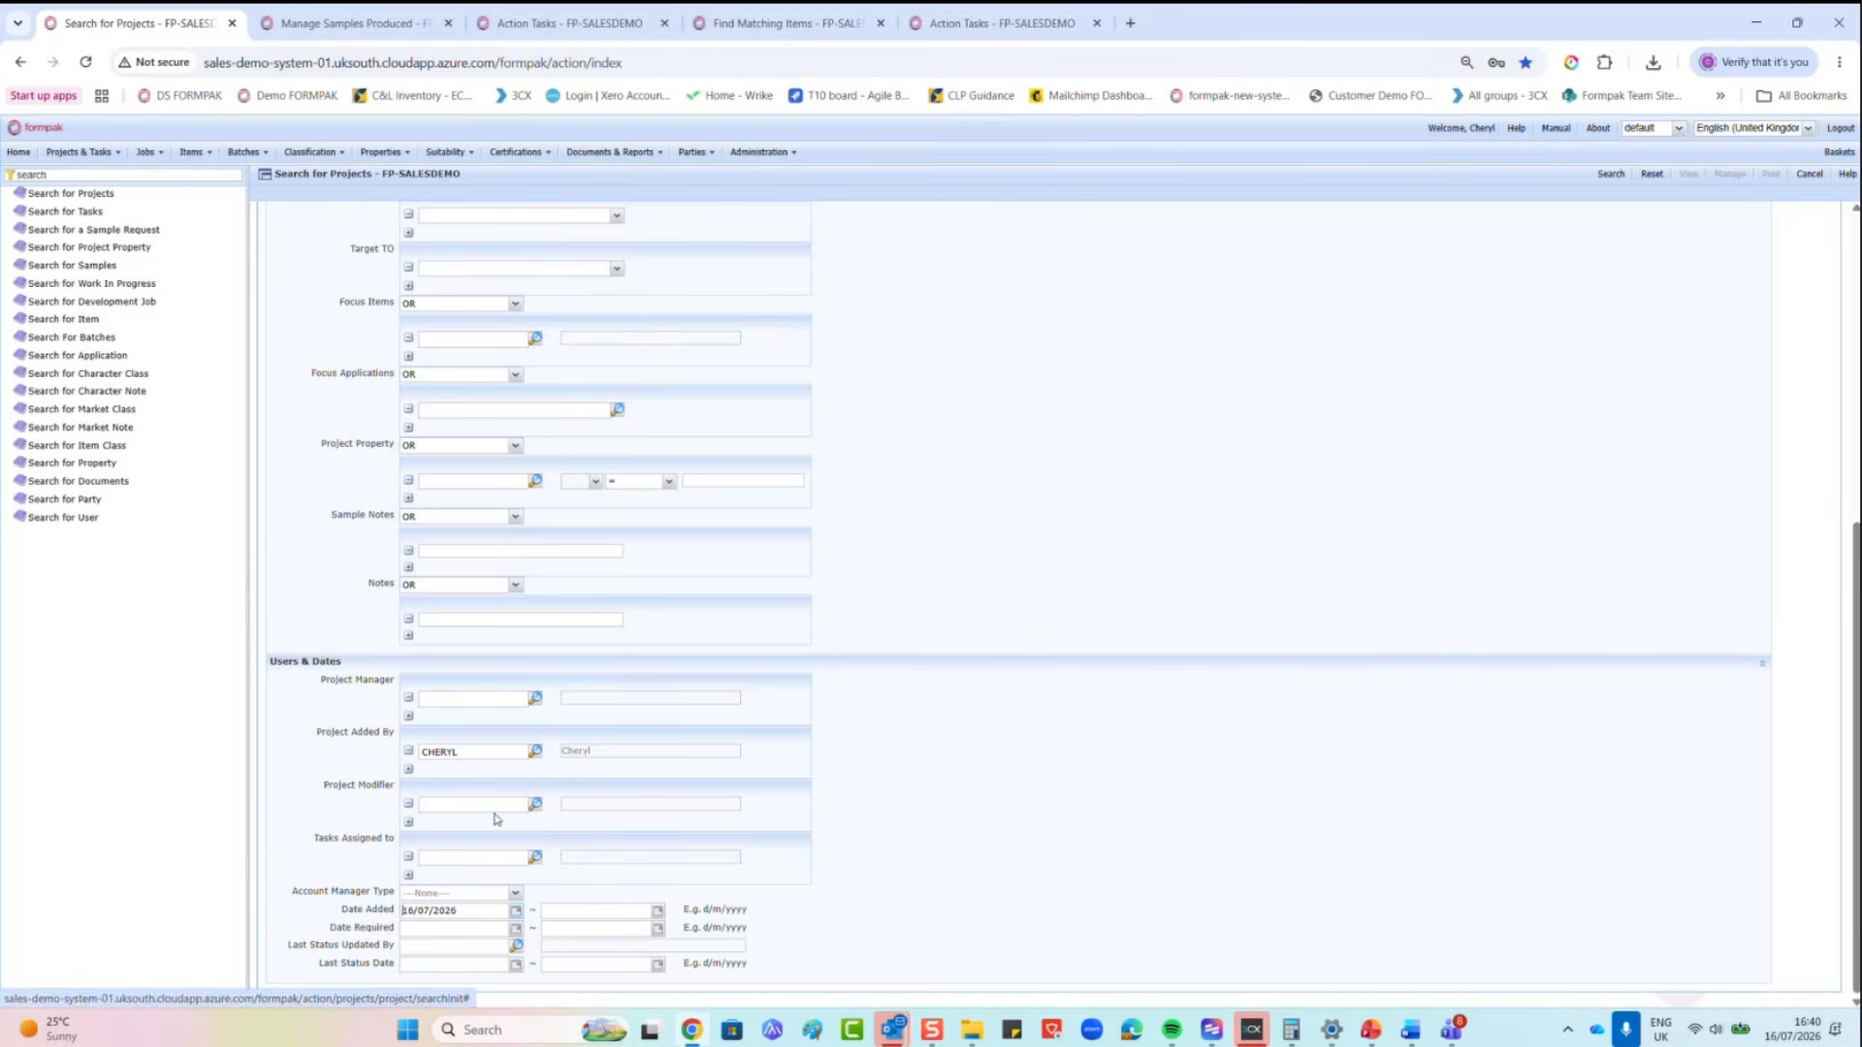
pyautogui.click(1605, 177)
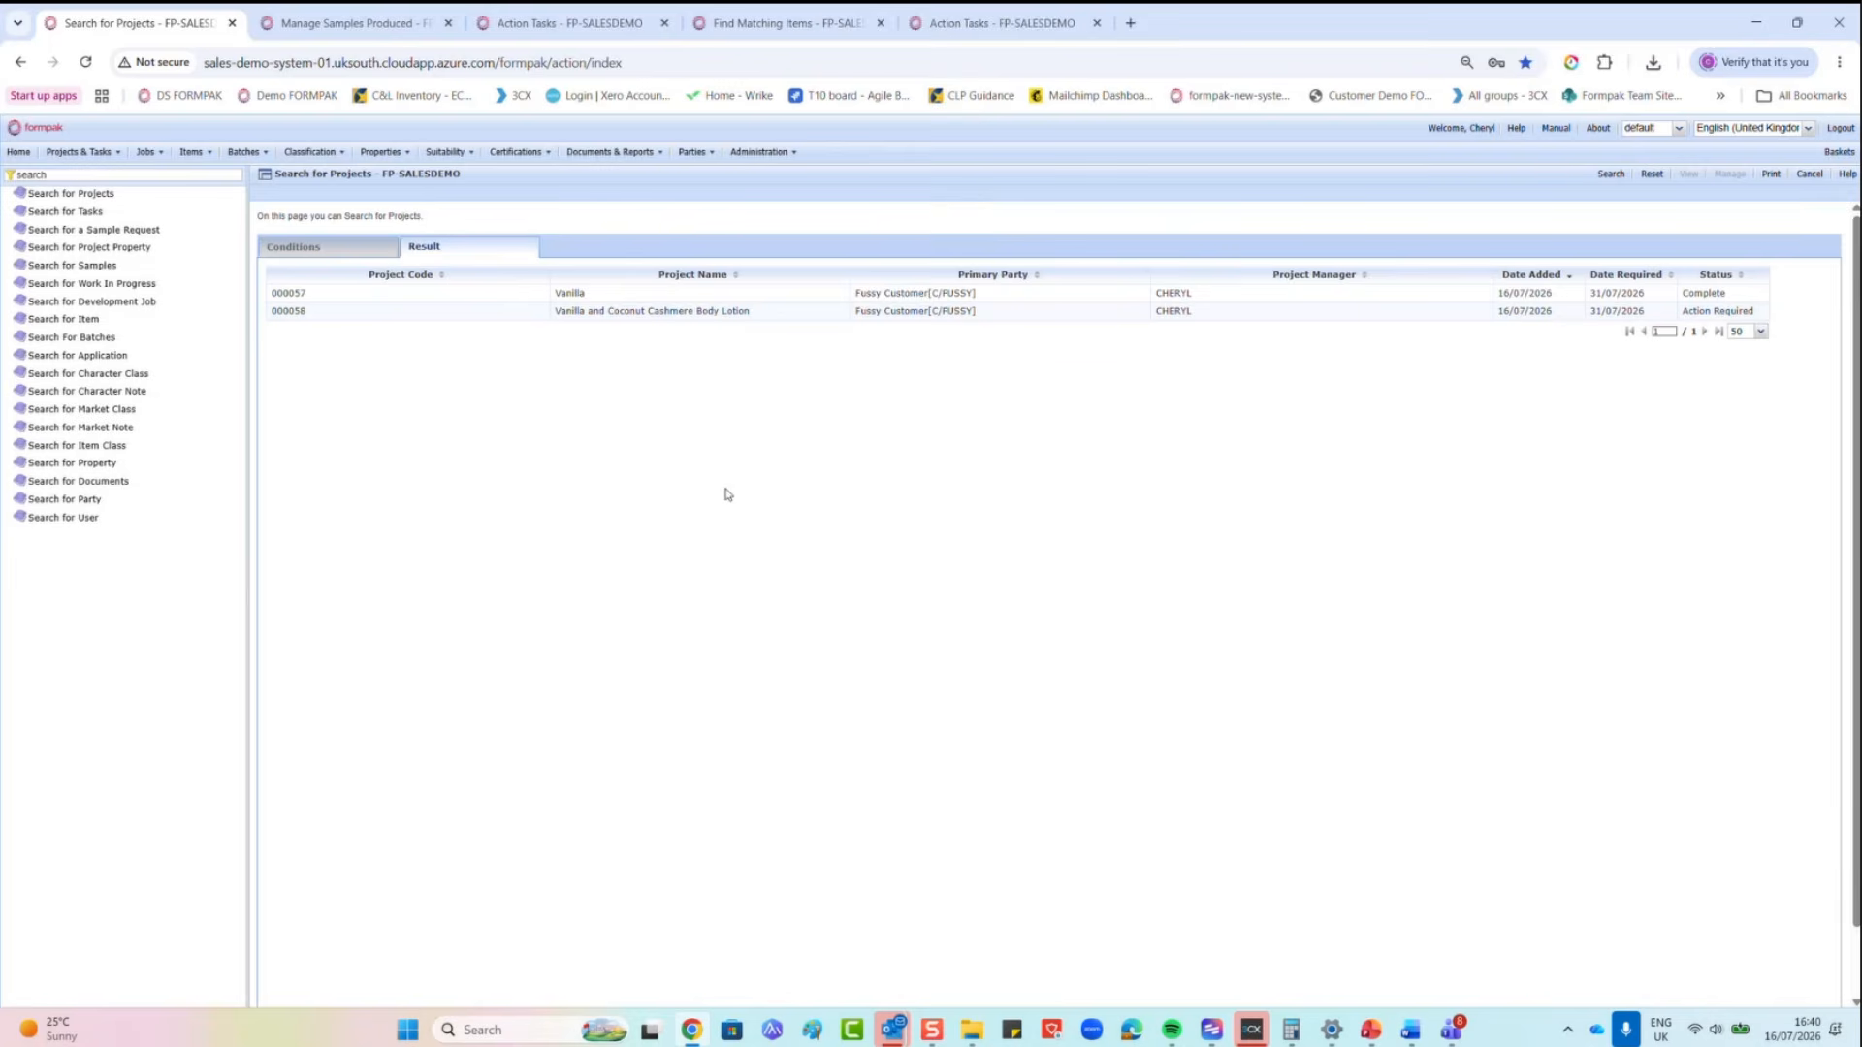
# Step: Open the Vanilla and Coconut Cashmere Body Lotion project for management and show its tasks
pyautogui.click(696, 312)
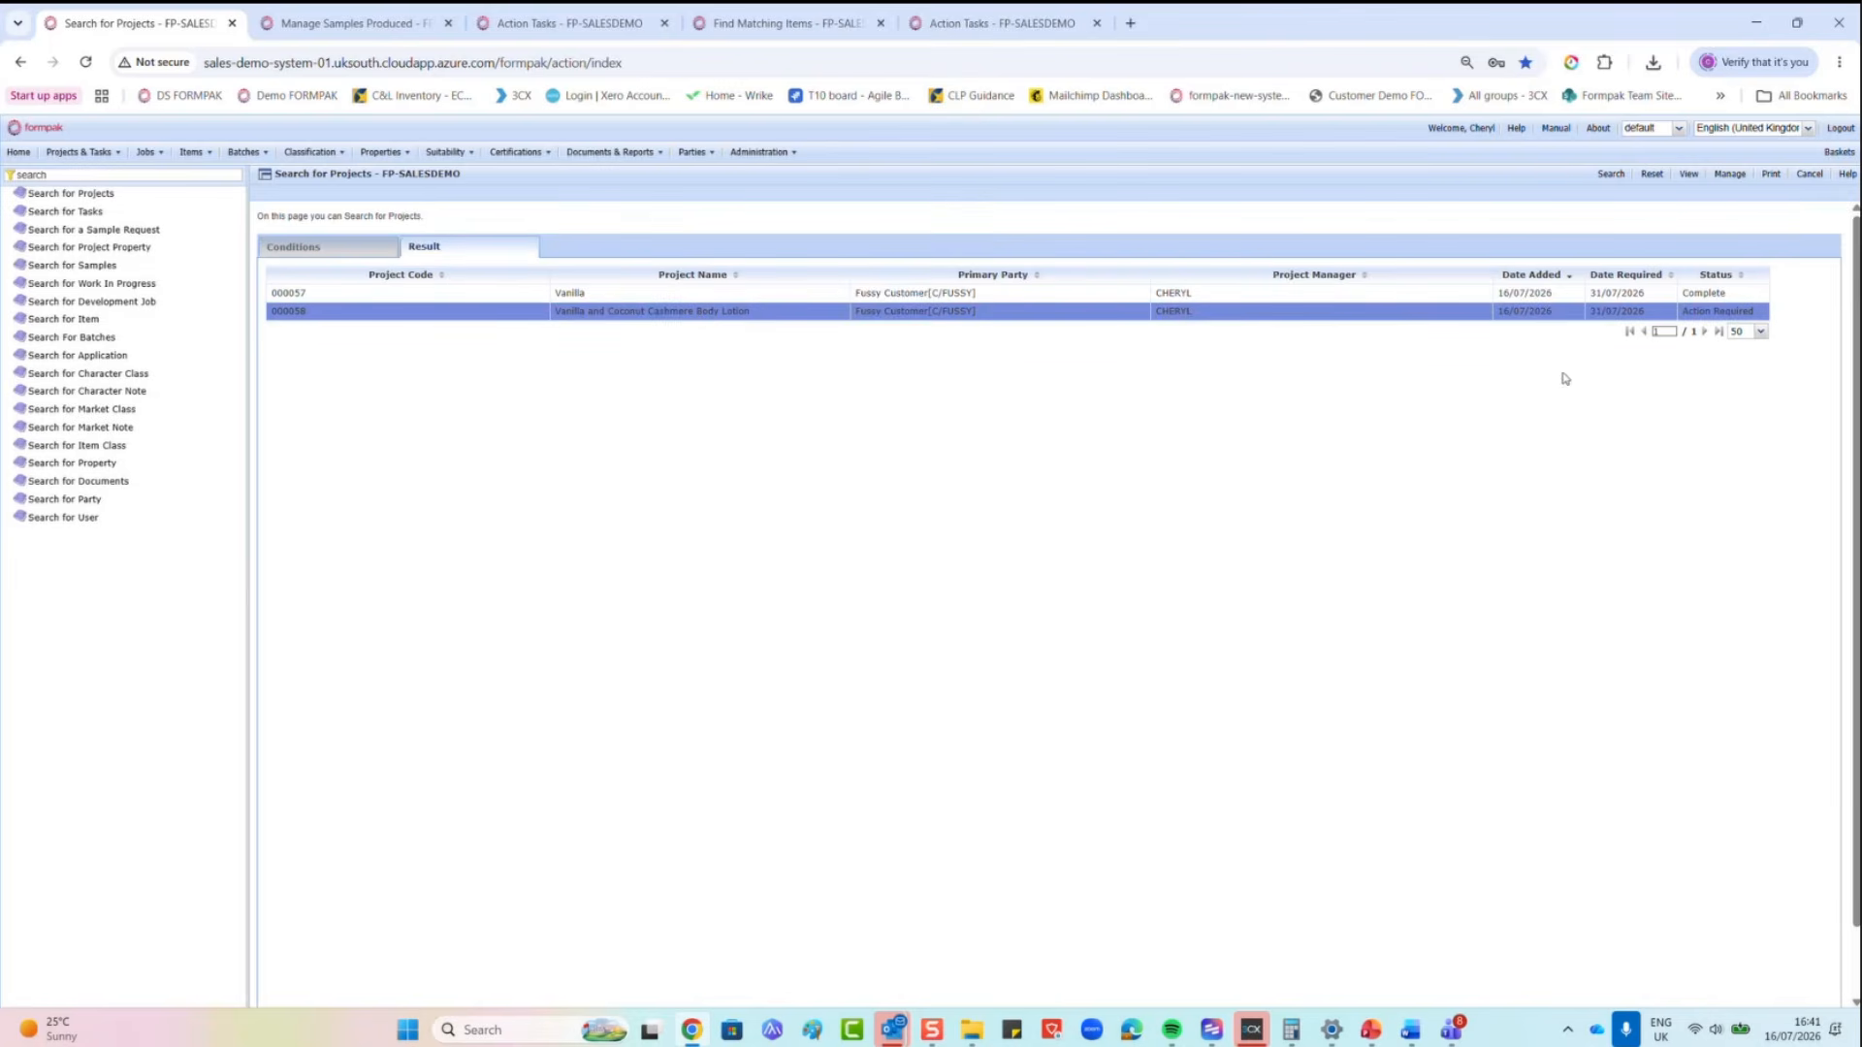
pyautogui.click(1730, 174)
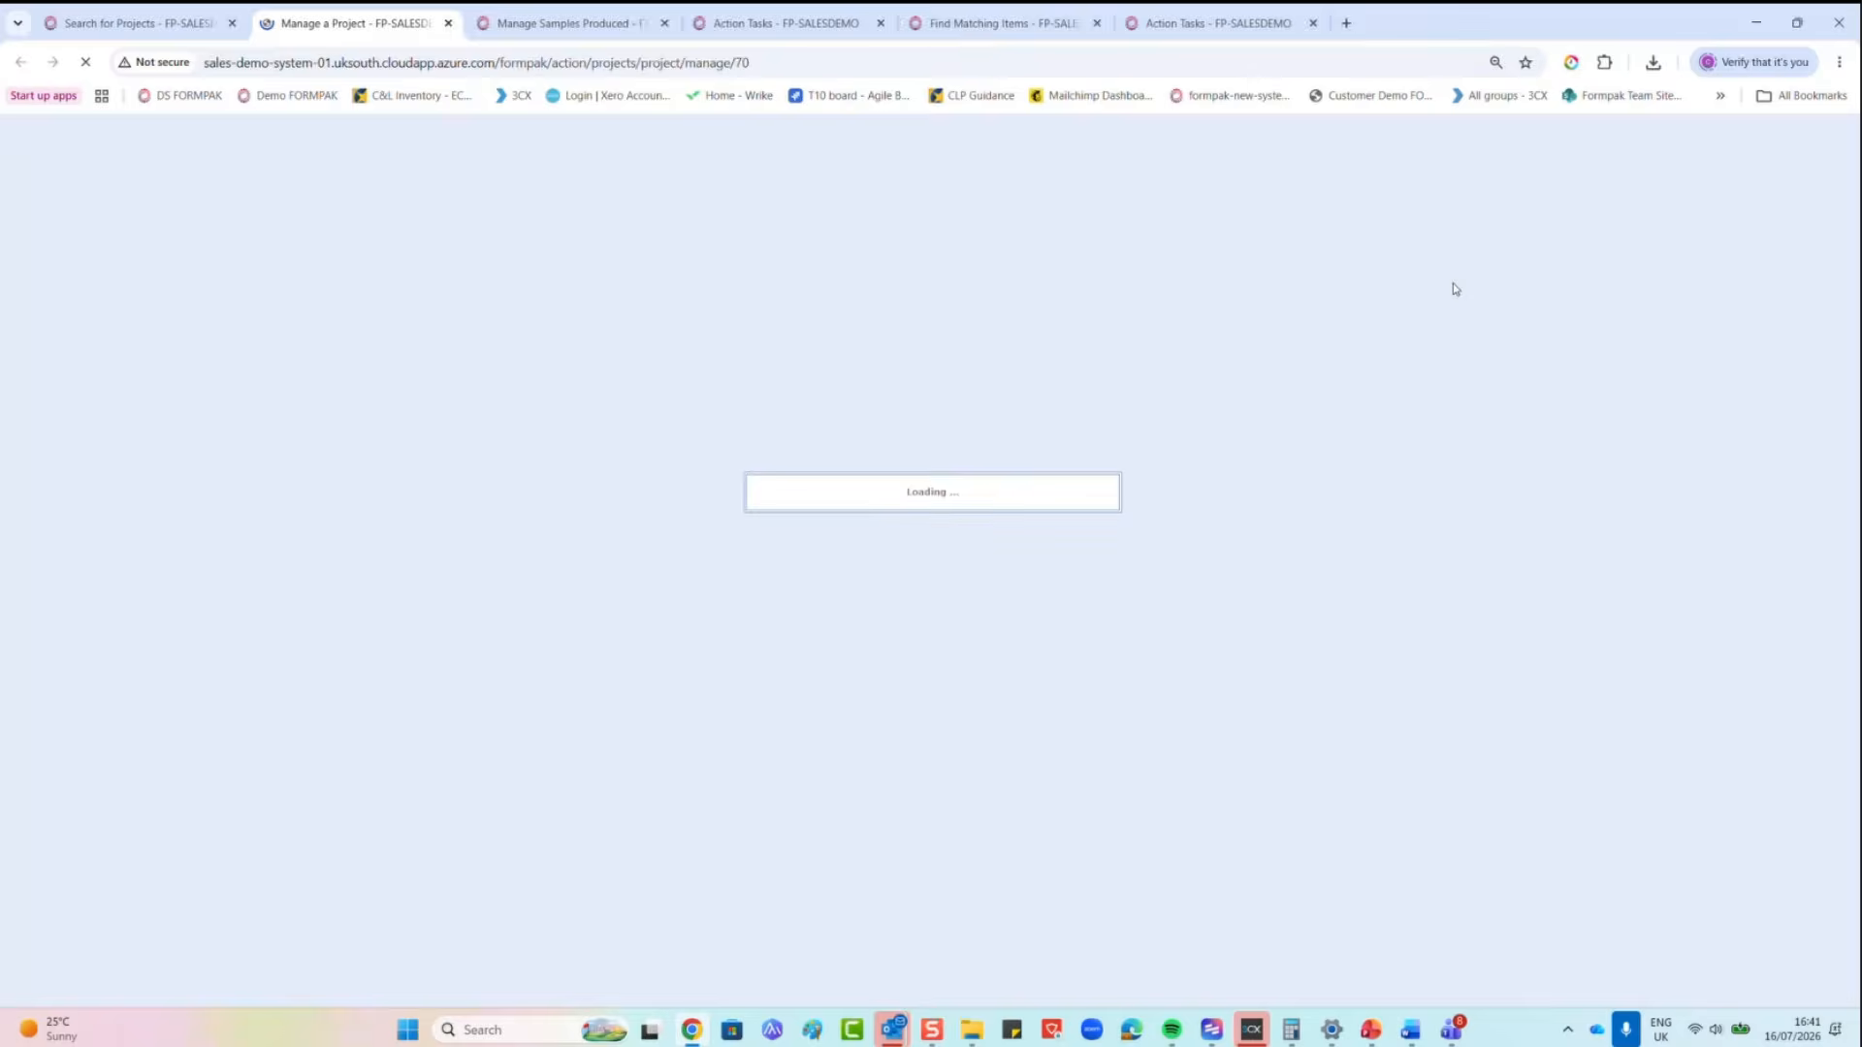
pyautogui.click(517, 204)
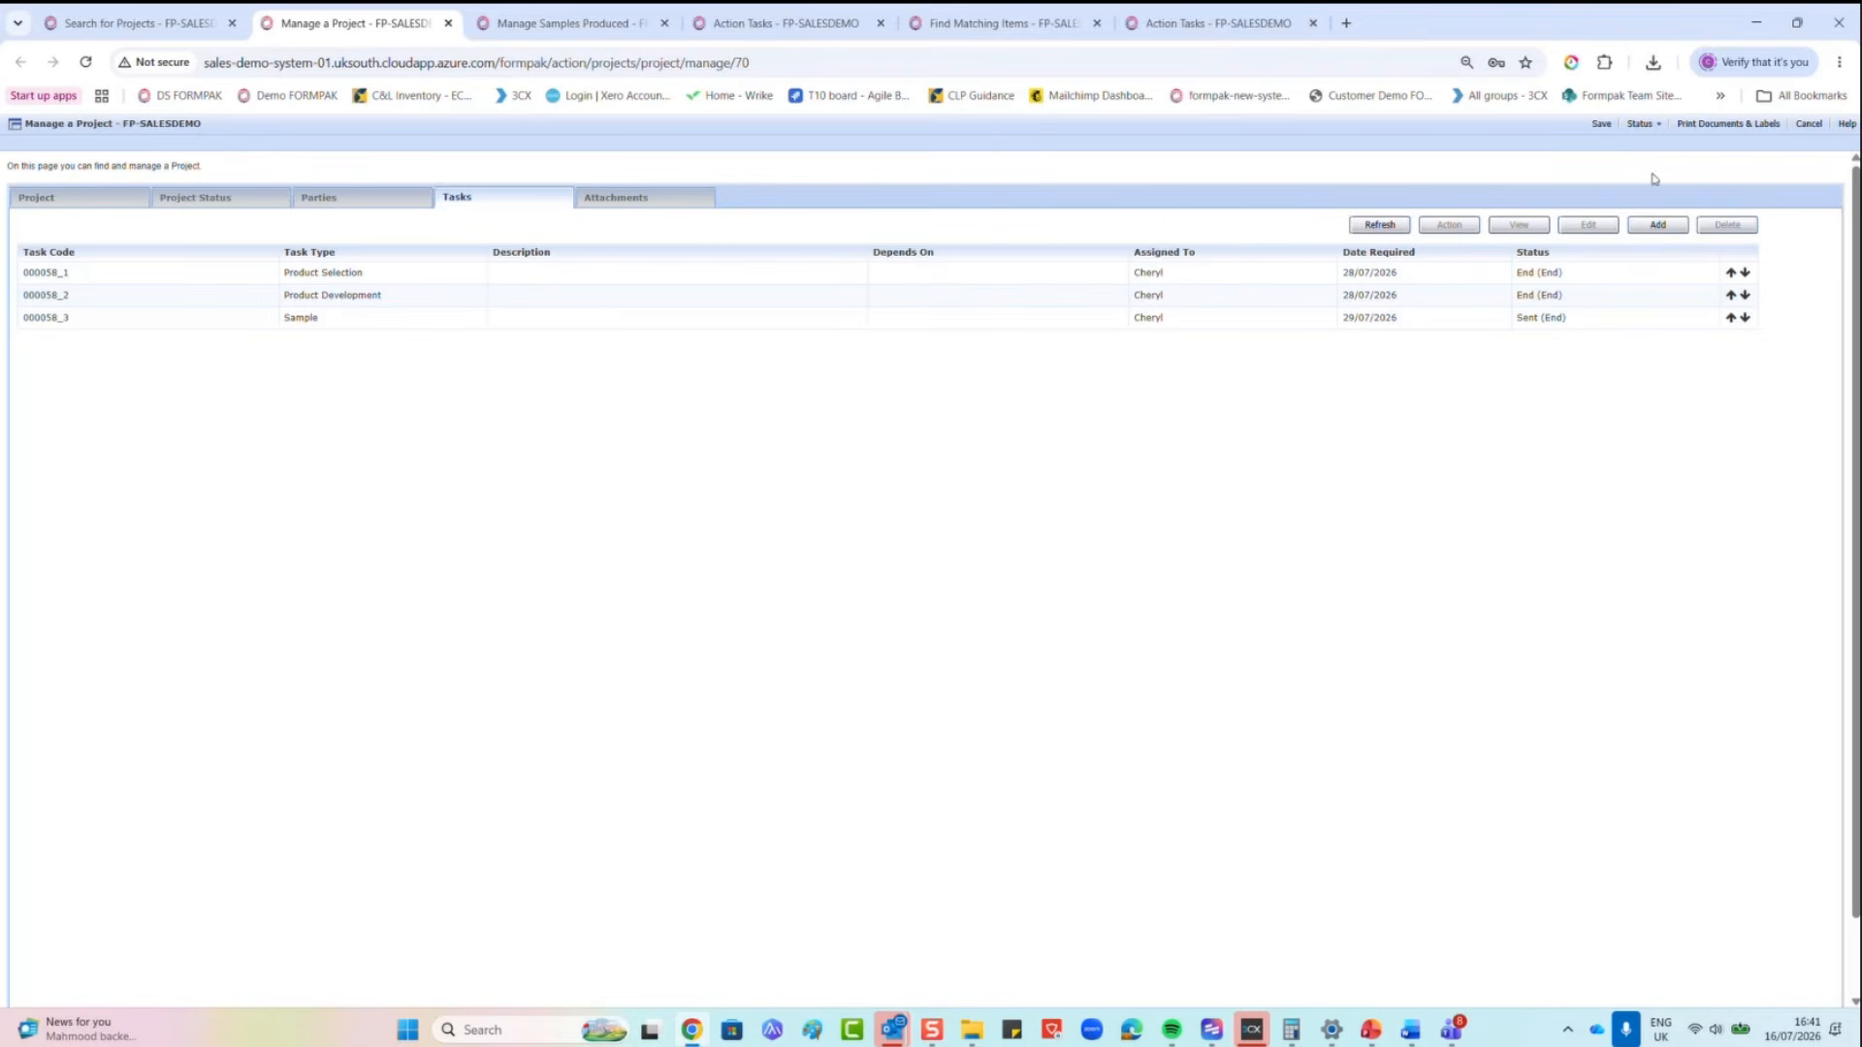
# Step: Change the project's status to Complete with the status comment "samples sent"
pyautogui.click(1641, 124)
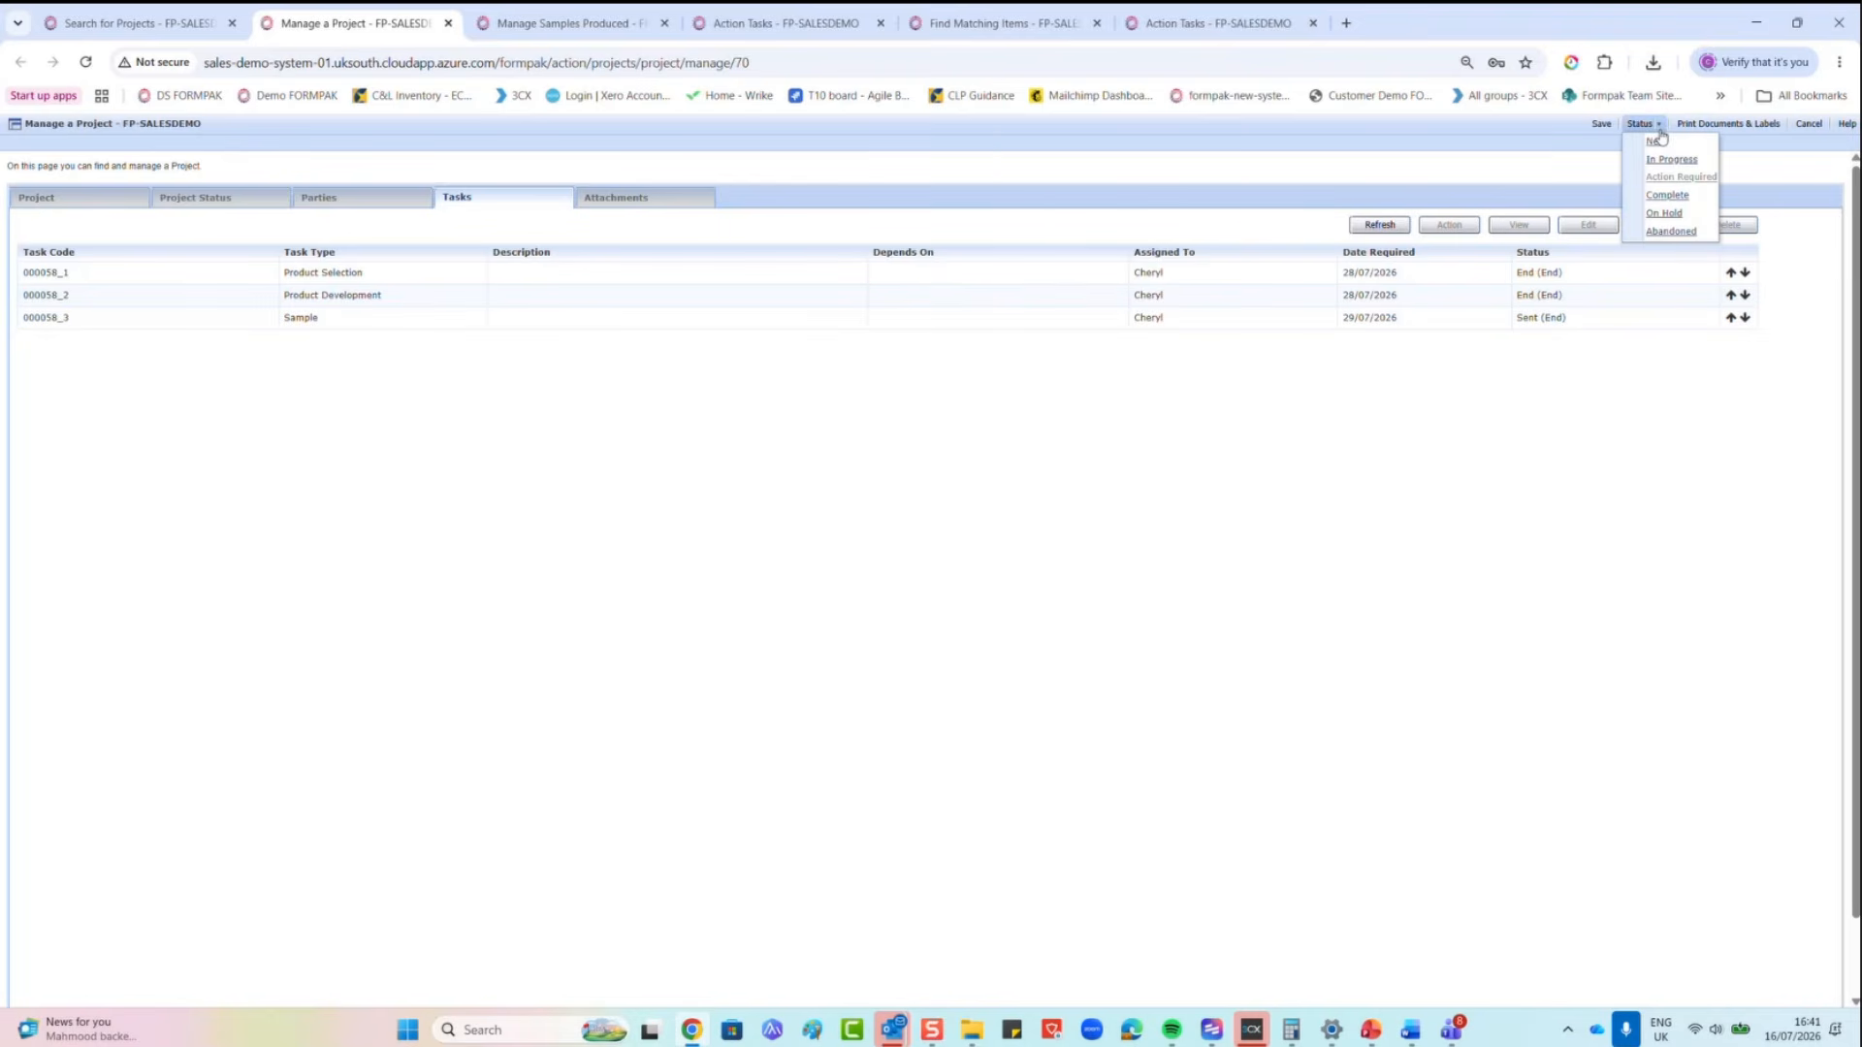
pyautogui.click(1664, 195)
pyautogui.click(783, 549)
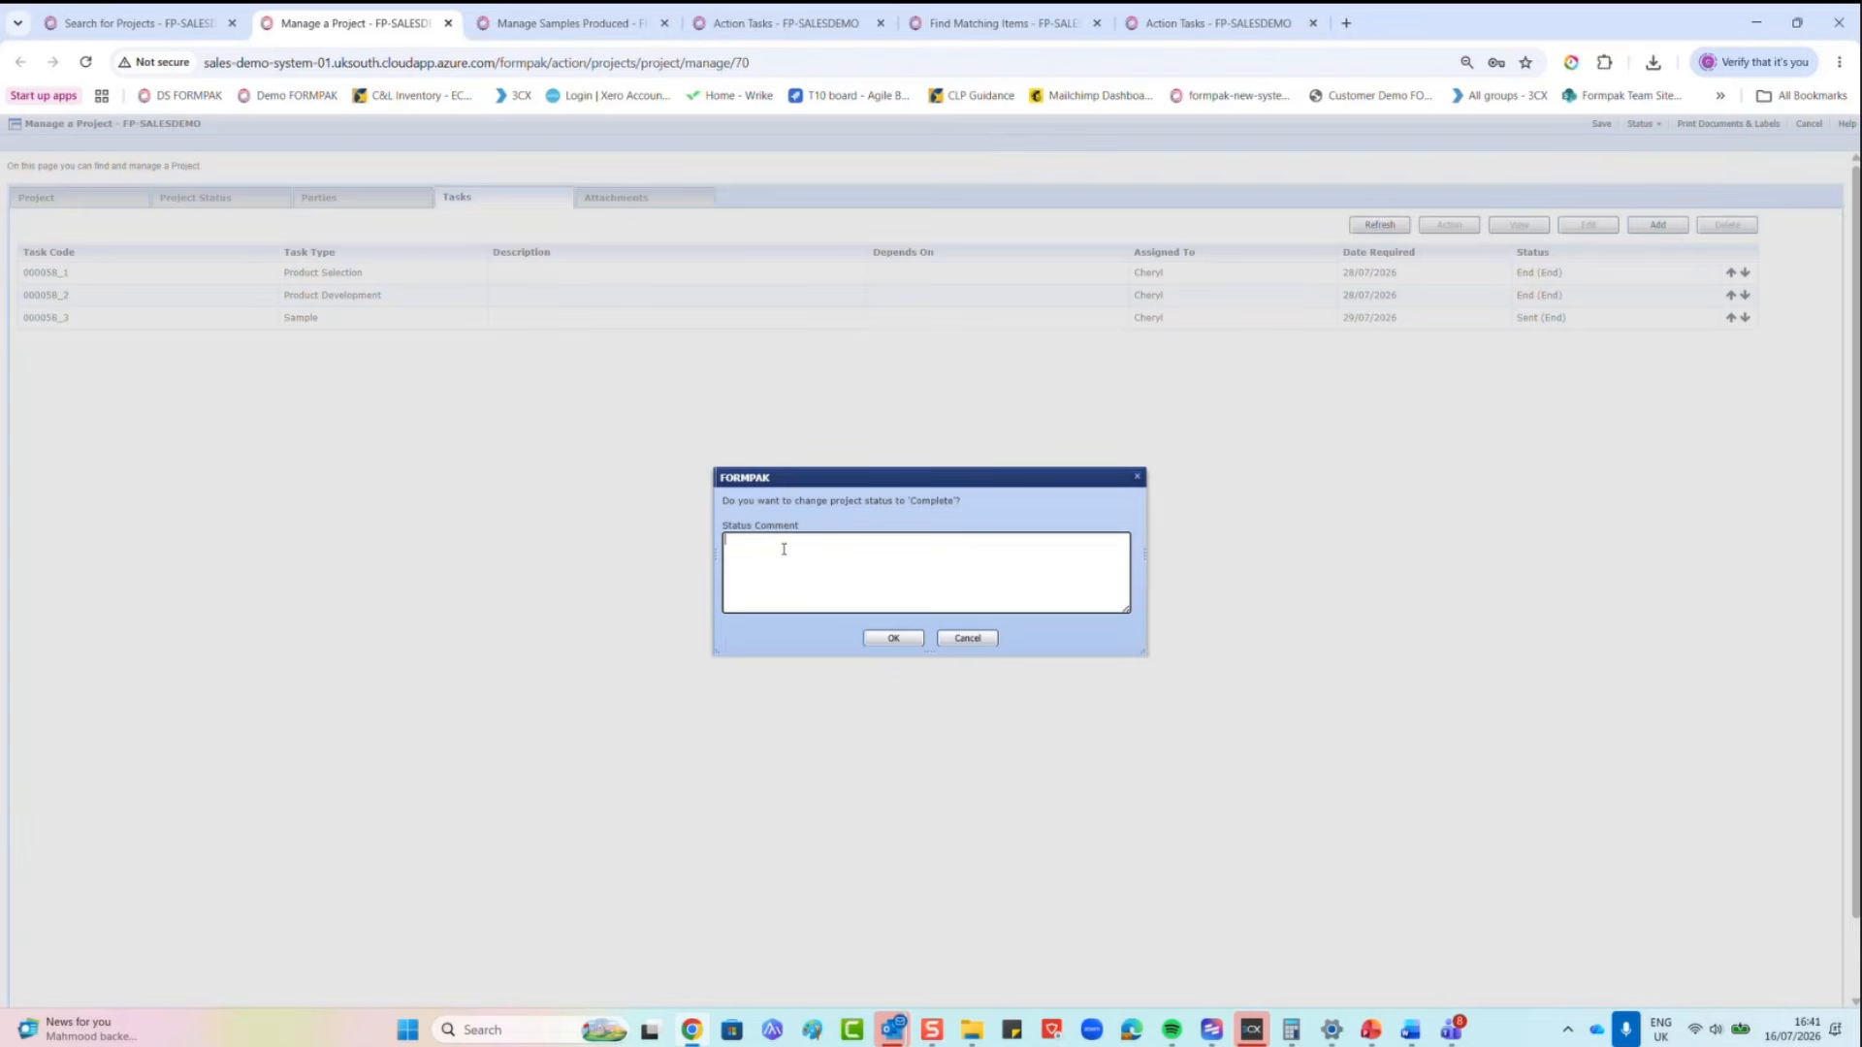
pyautogui.write('samples sent')
pyautogui.click(897, 640)
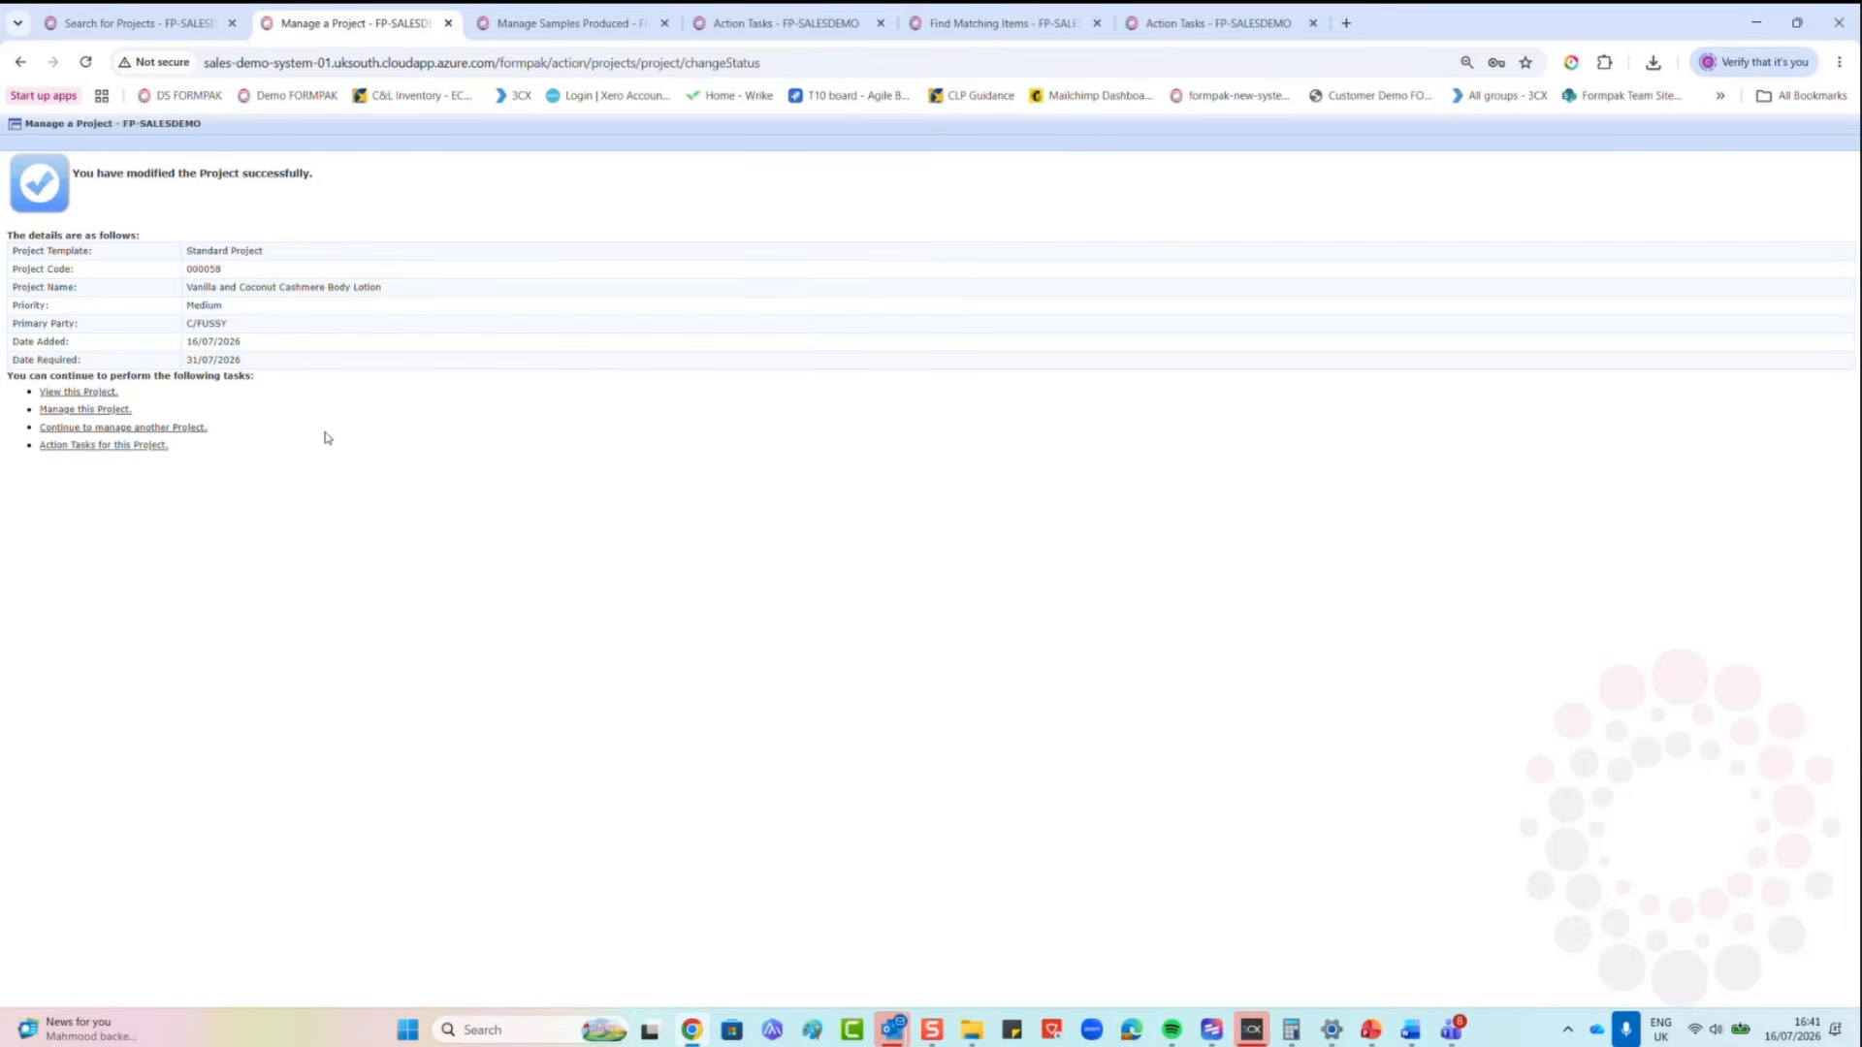
# Step: Return to the project search conditions and clear the Project Added By and Date Added filters
pyautogui.click(145, 25)
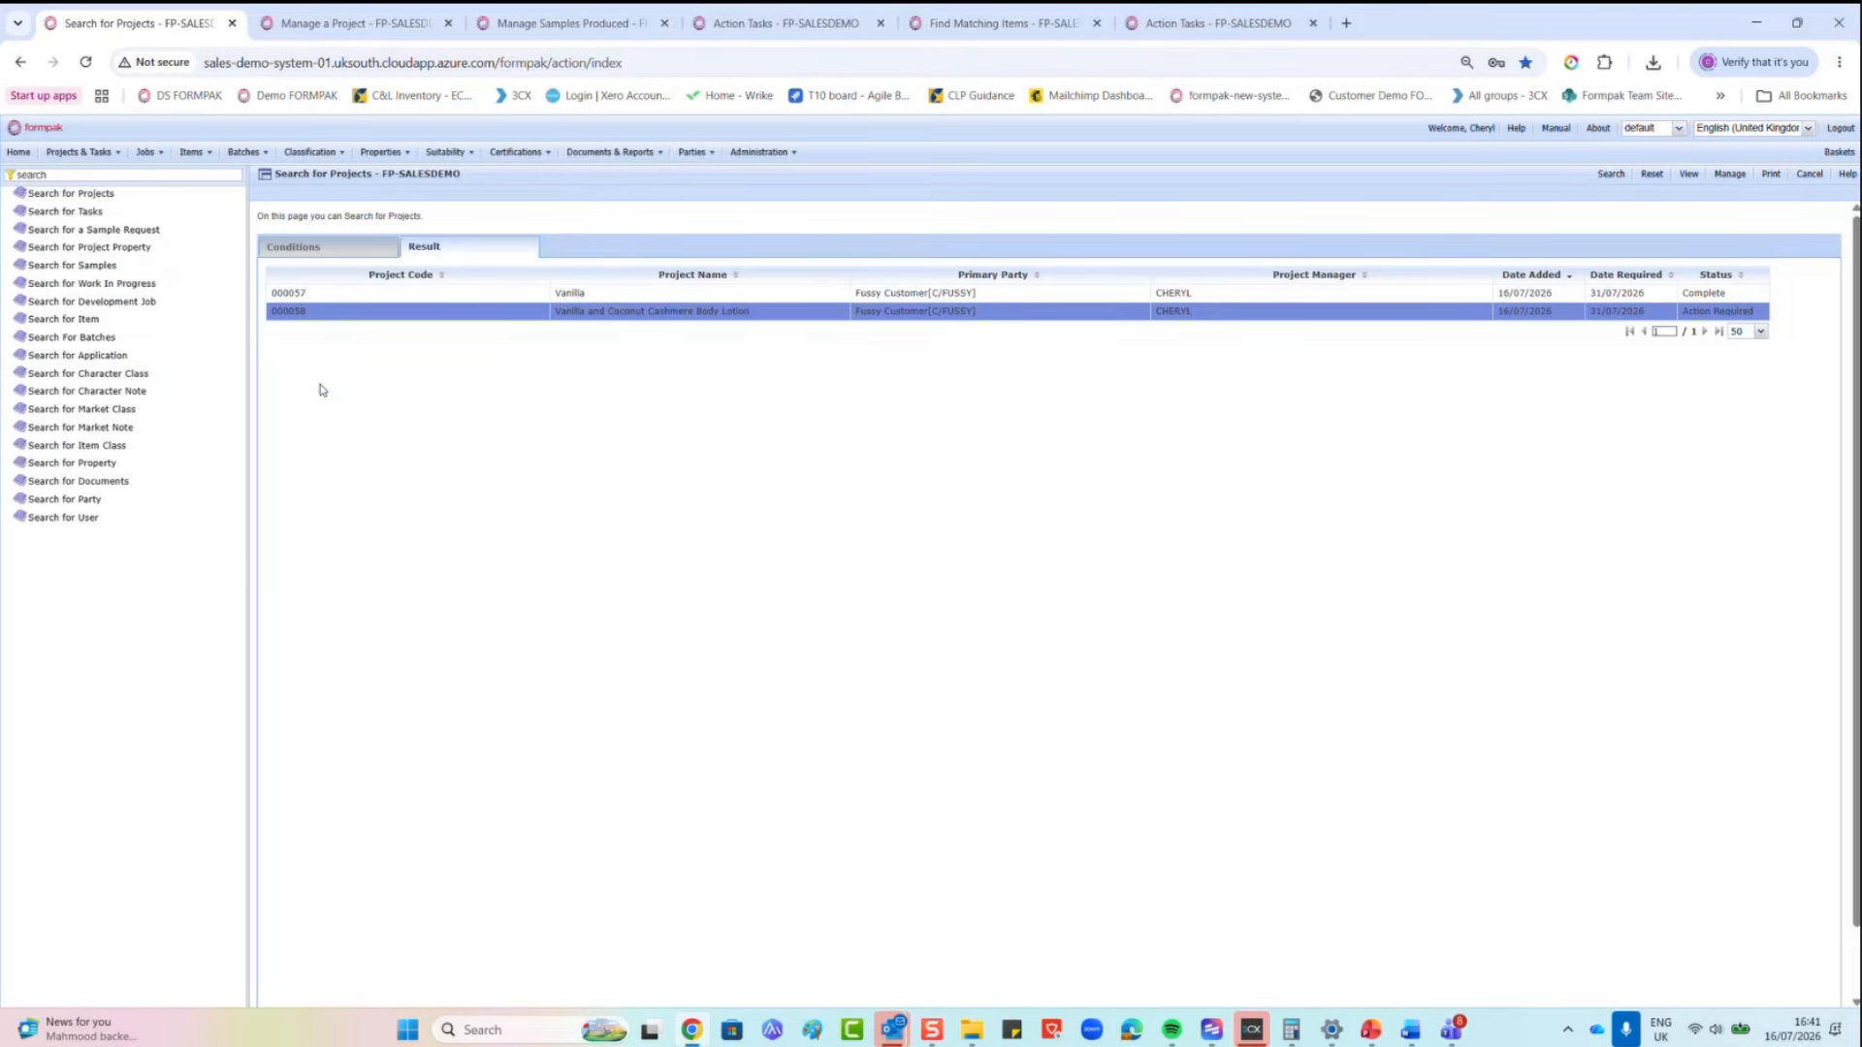
pyautogui.click(342, 251)
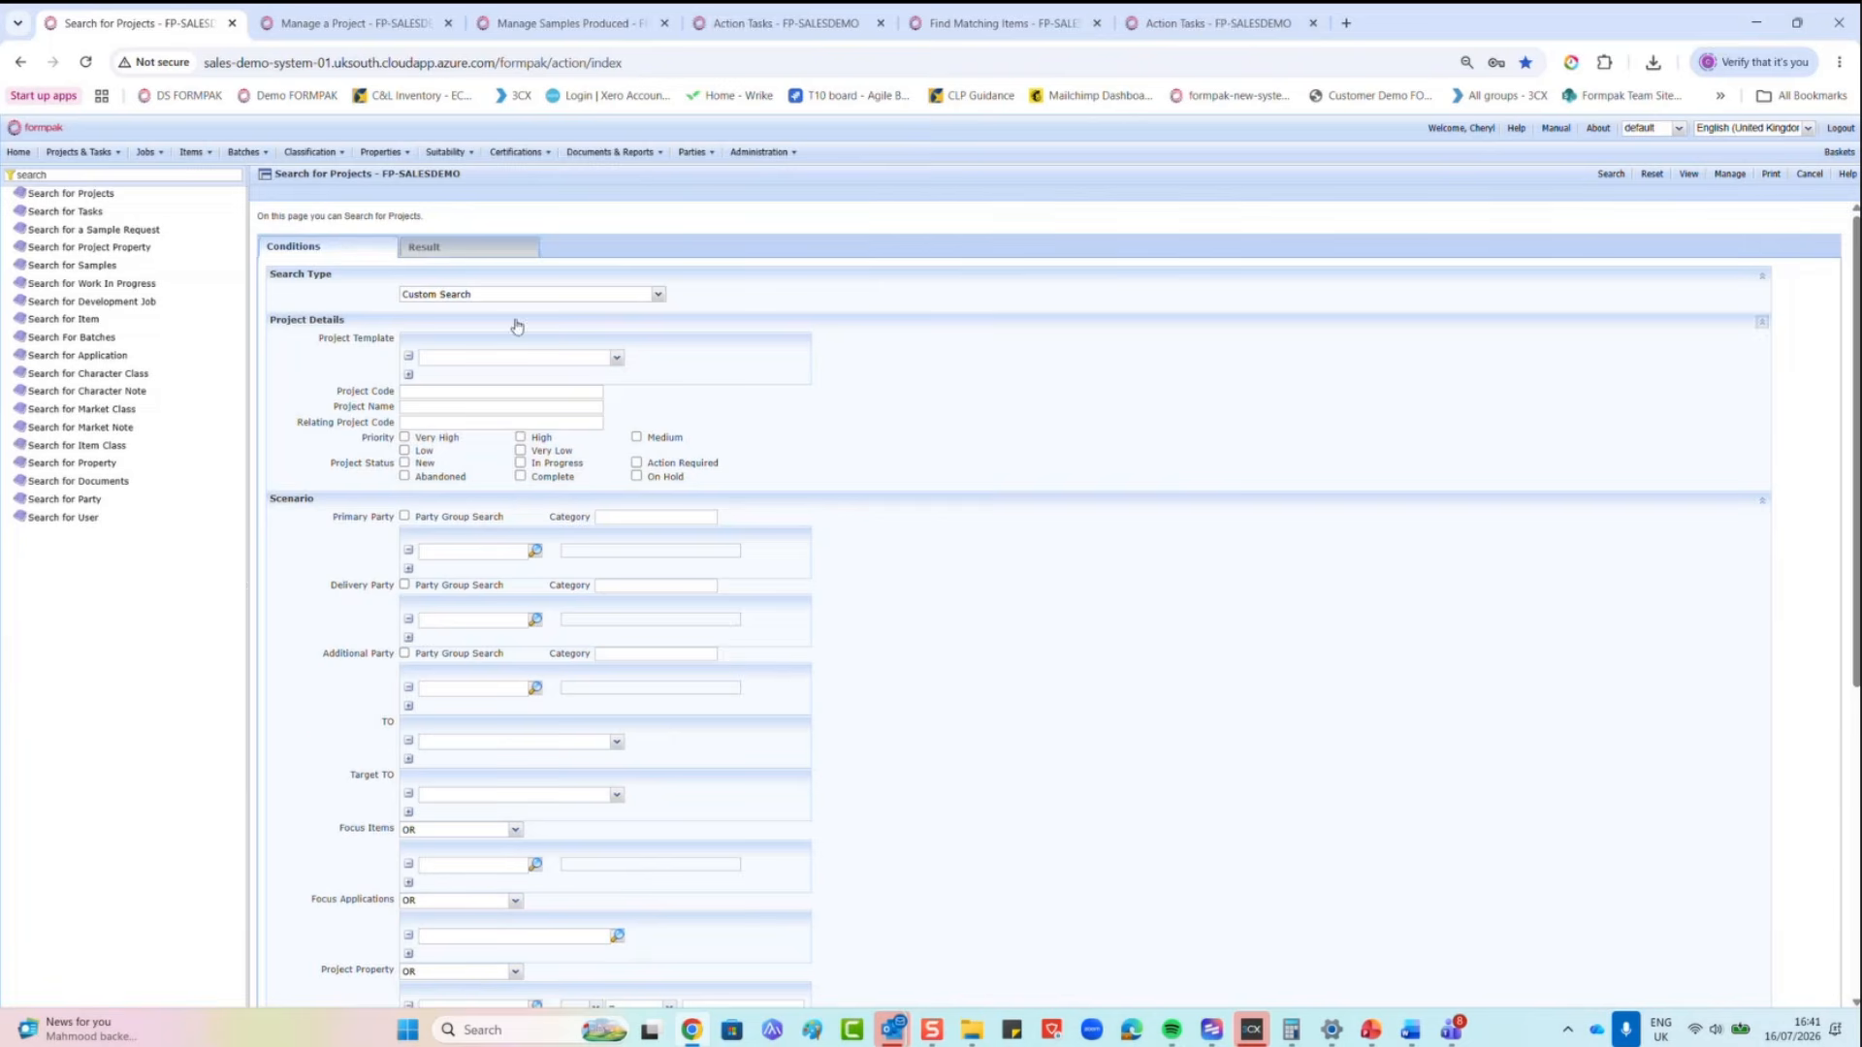
pyautogui.scroll(-5, 518, 330)
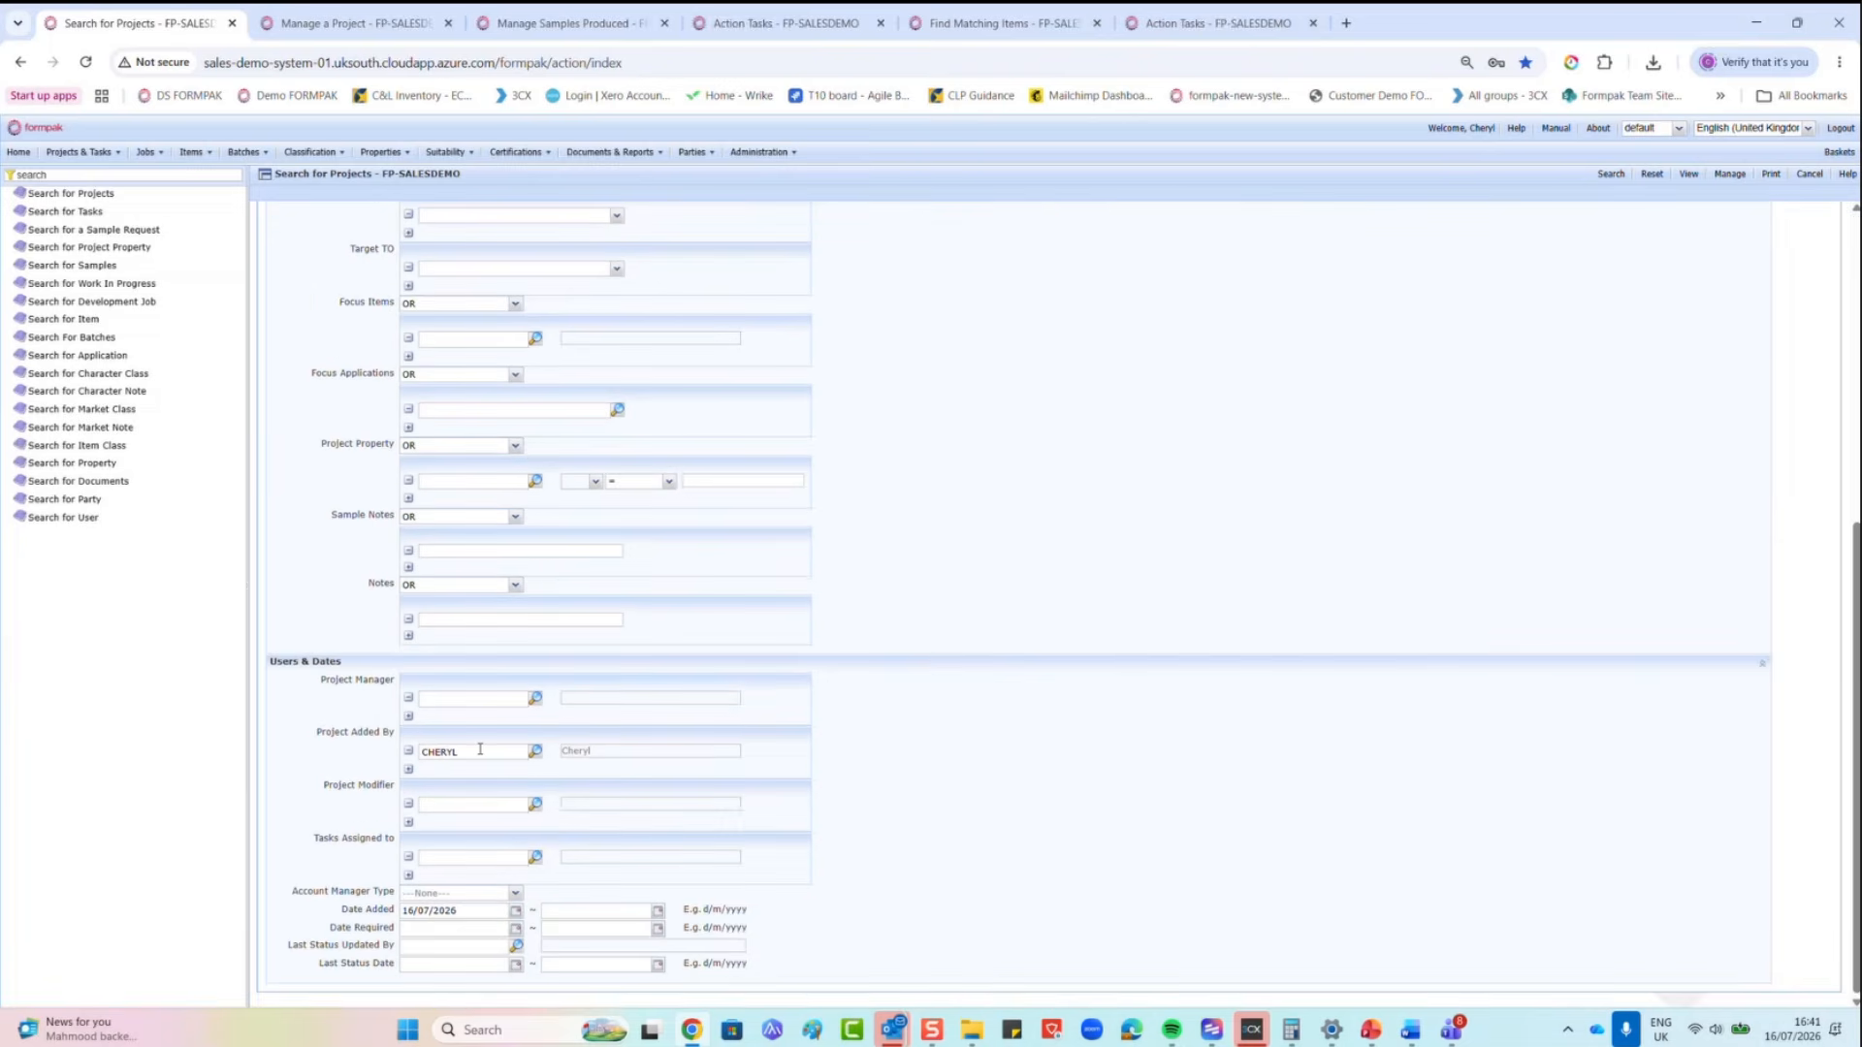
pyautogui.doubleClick(478, 753)
pyautogui.press('BackSpace')
pyautogui.click(474, 918)
pyautogui.scroll(4, 548, 696)
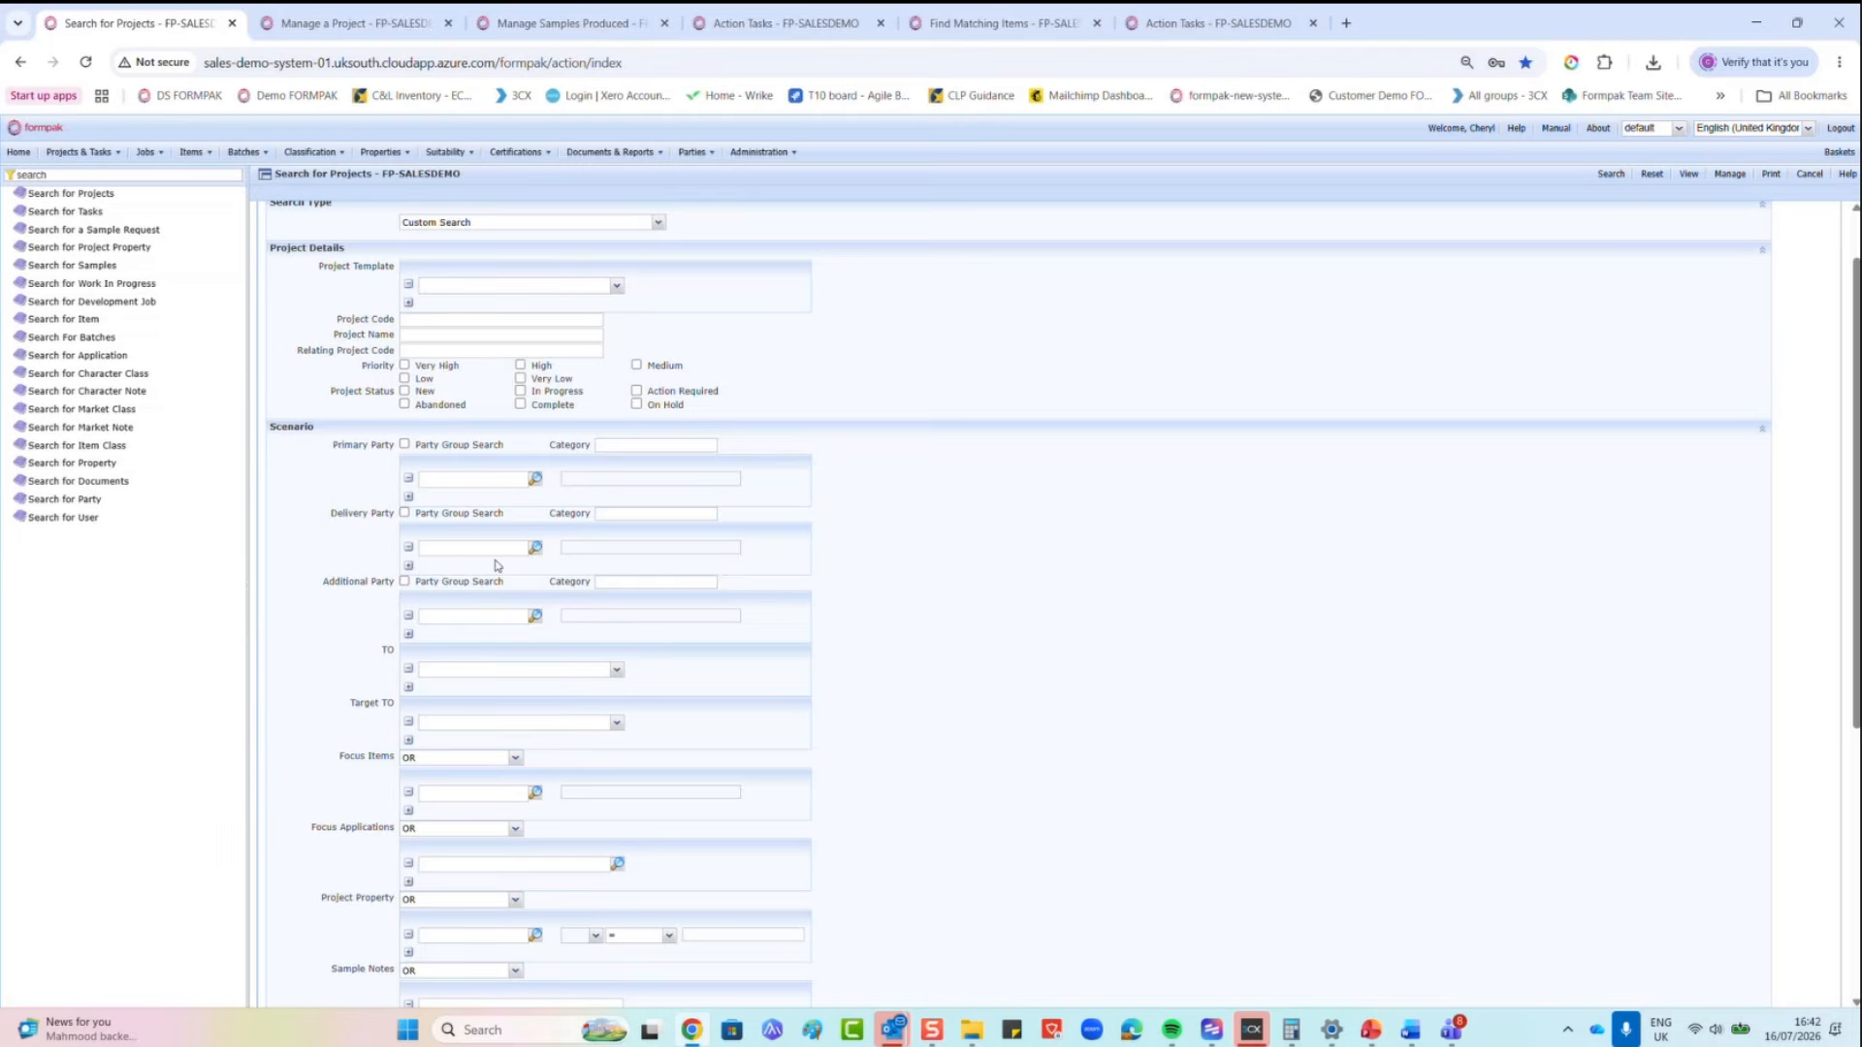
pyautogui.scroll(-4, 496, 565)
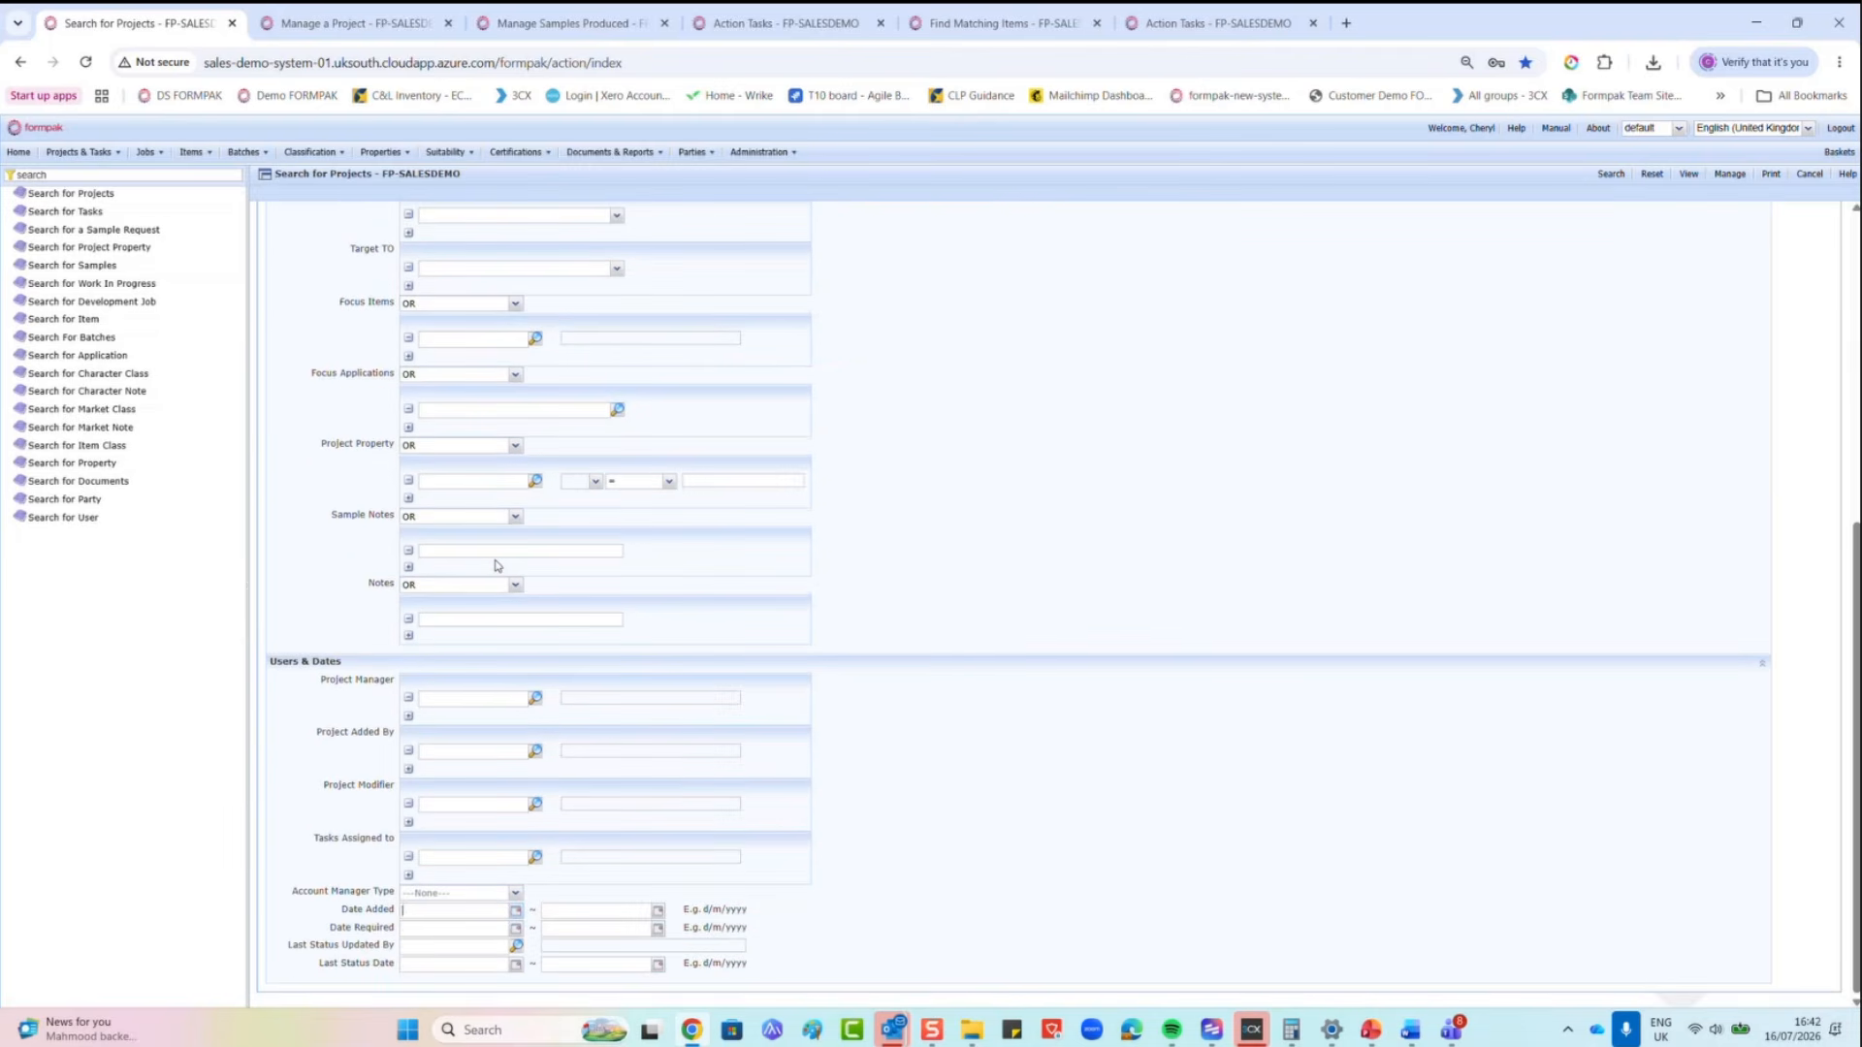
pyautogui.scroll(5, 495, 565)
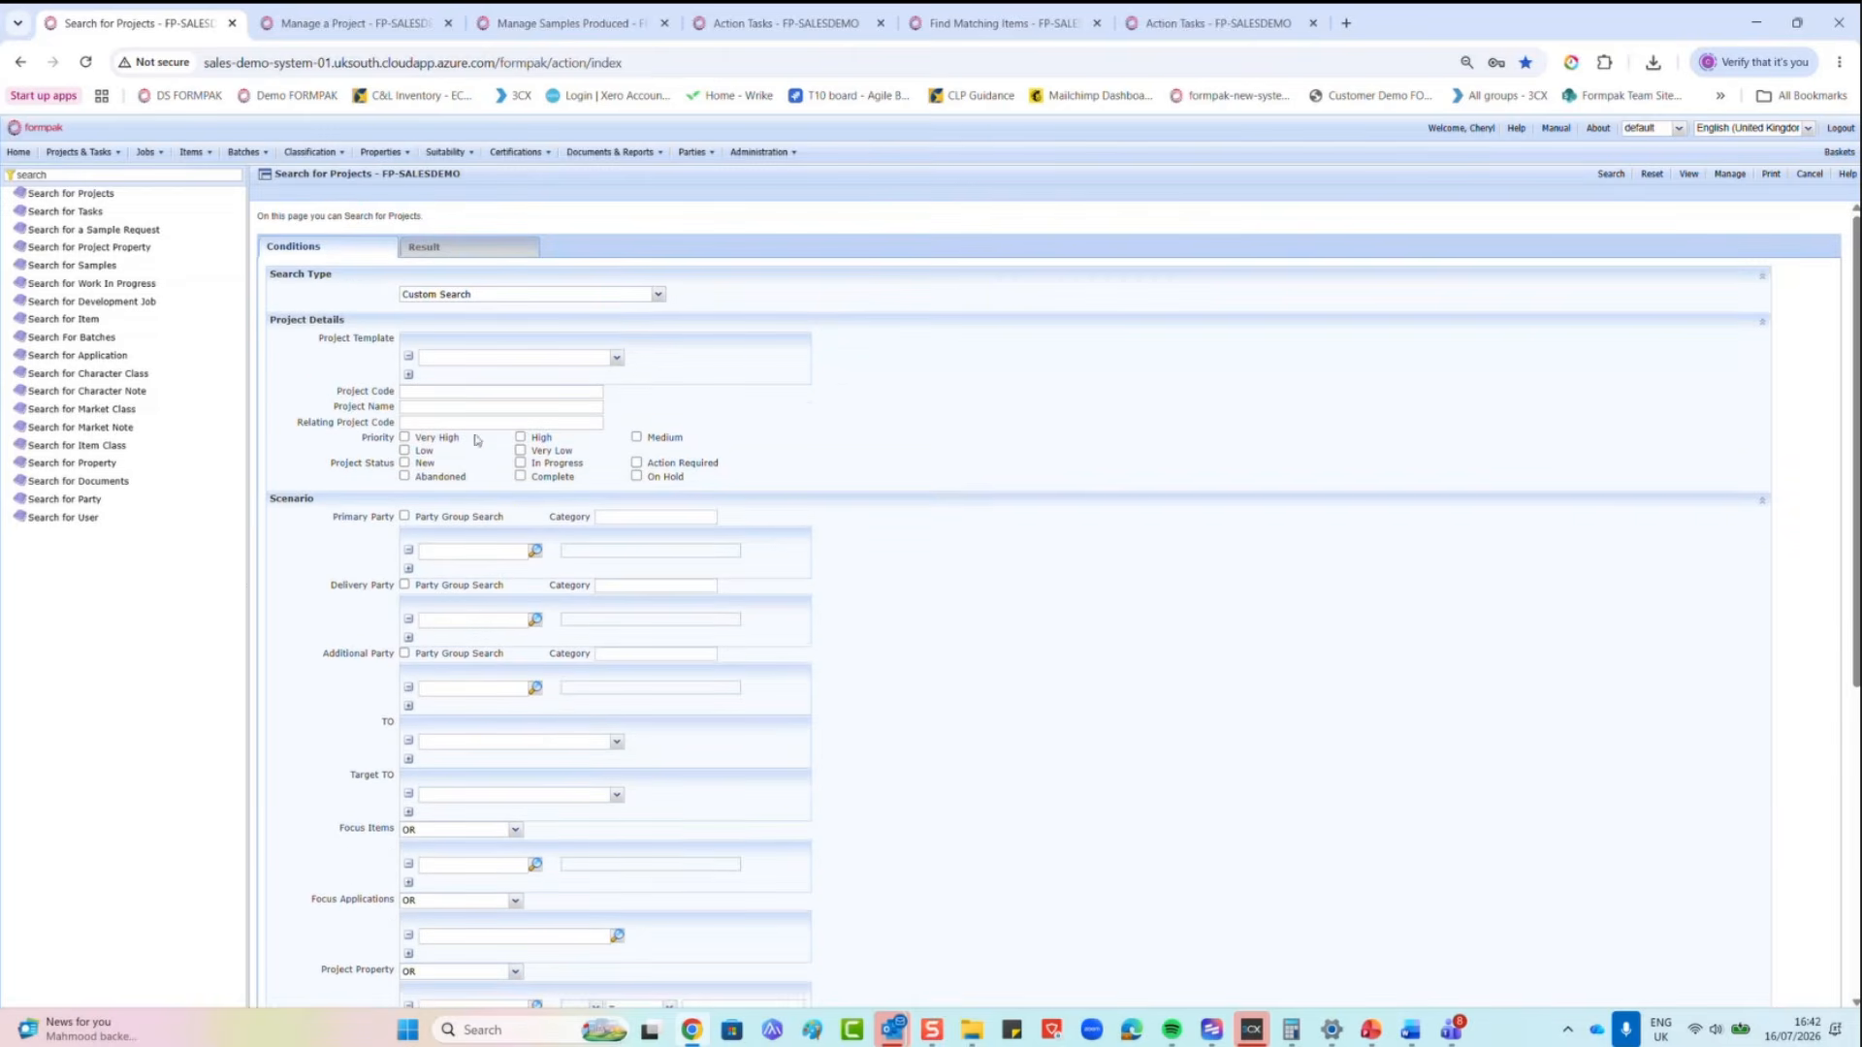
# Step: Search for all projects that use the Standard Project template and look over the result list
pyautogui.click(616, 358)
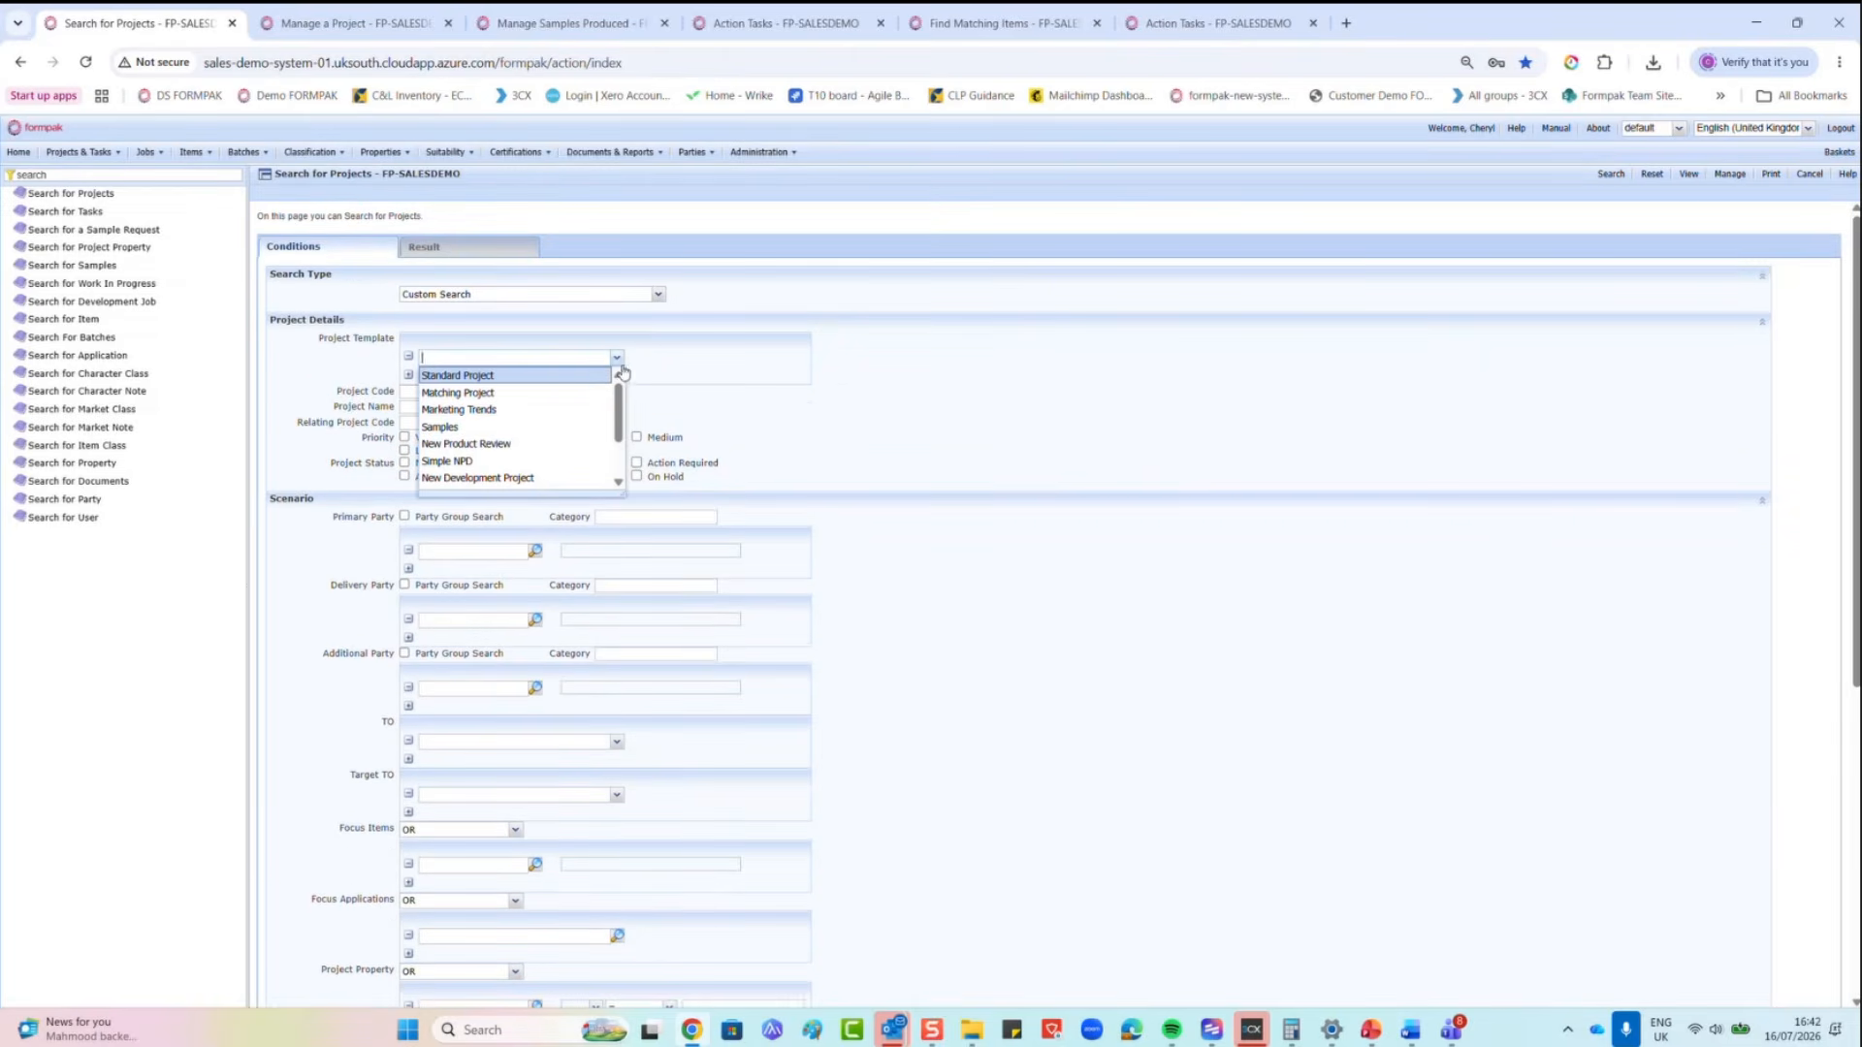
pyautogui.click(563, 379)
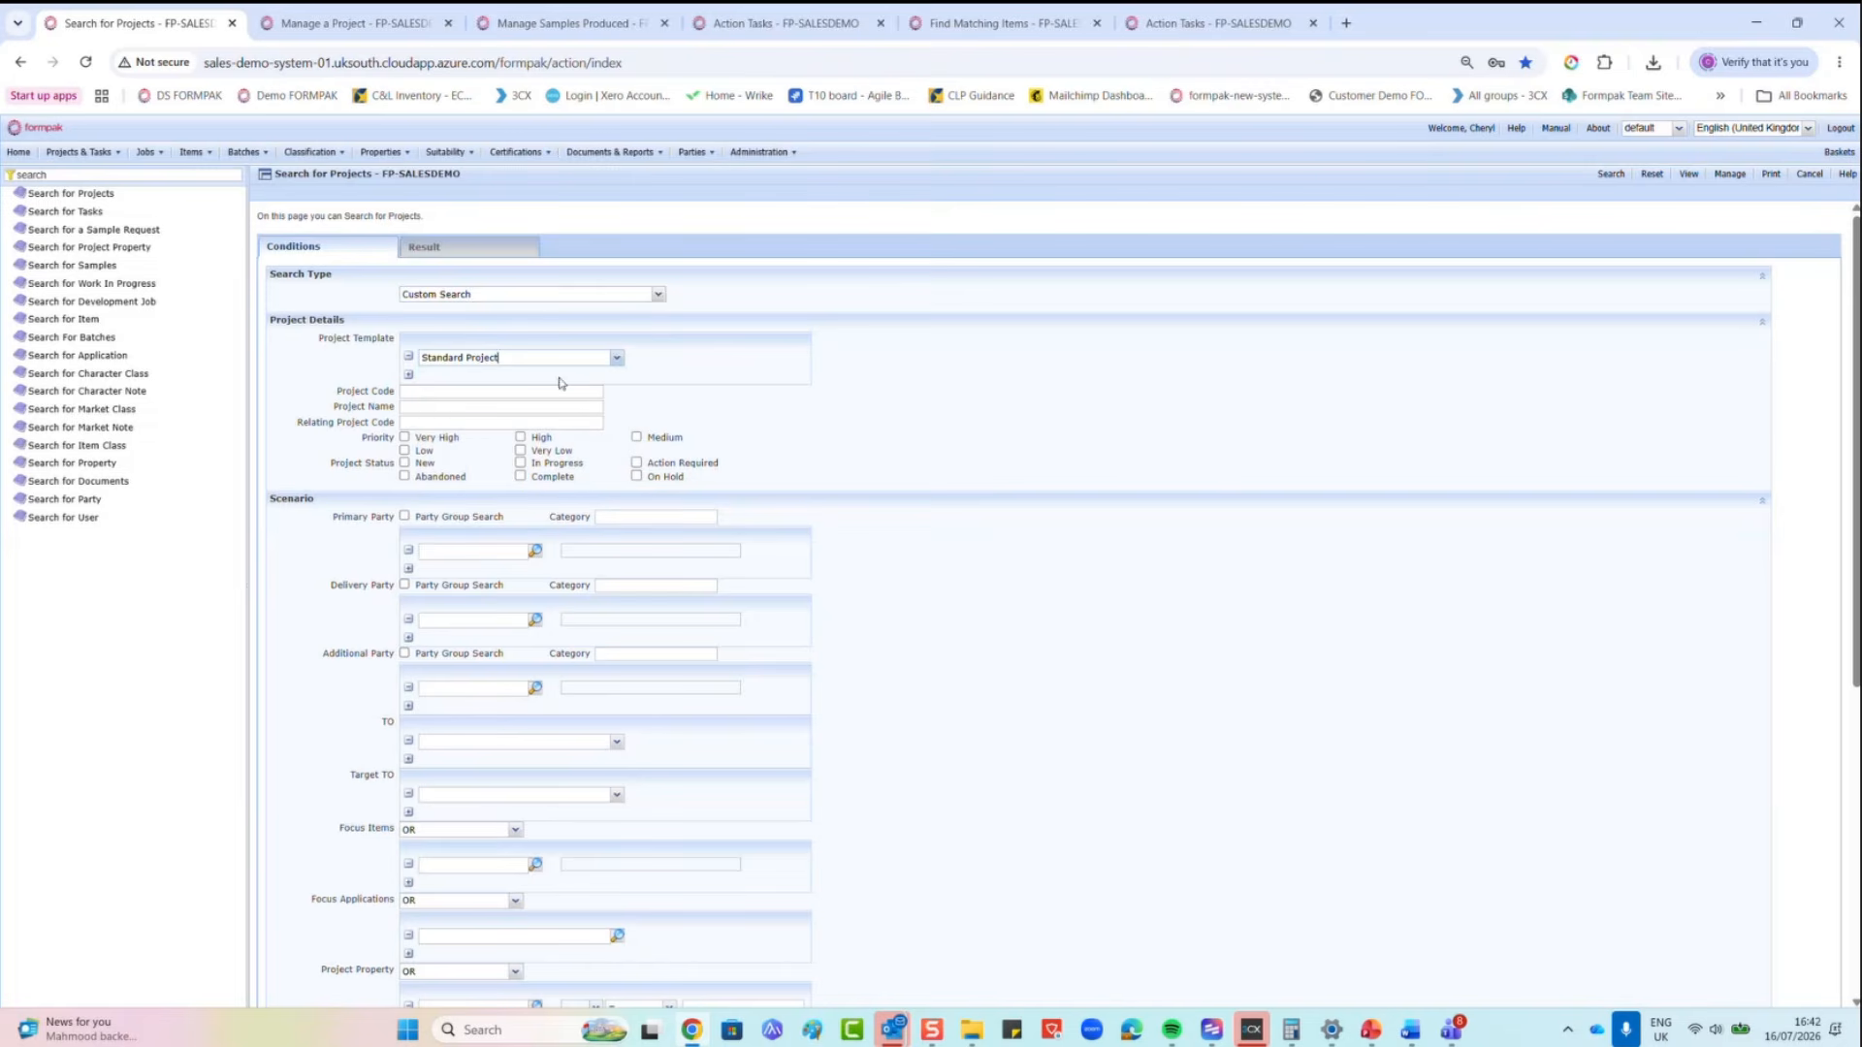
pyautogui.click(1611, 175)
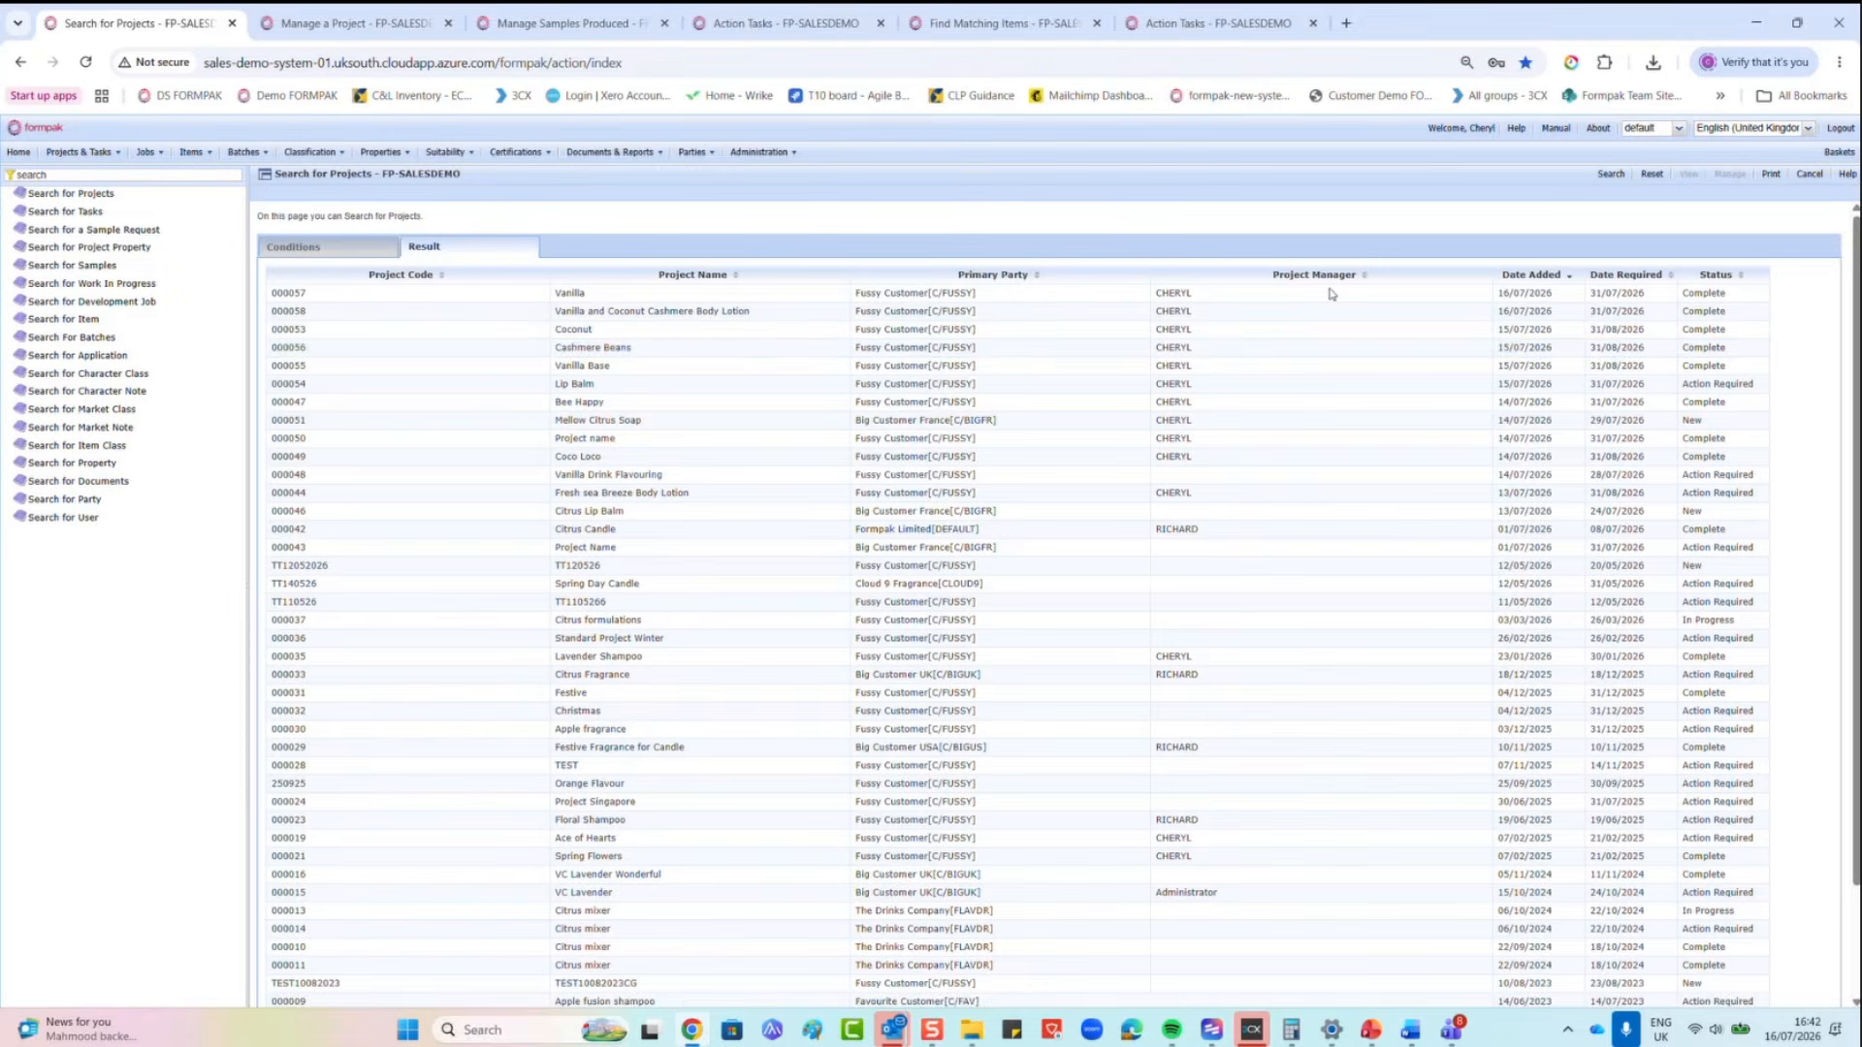
pyautogui.scroll(-1, 990, 523)
pyautogui.scroll(1, 990, 524)
# Step: Print the project search results in Excel format and keep the blocked report download
pyautogui.click(1773, 175)
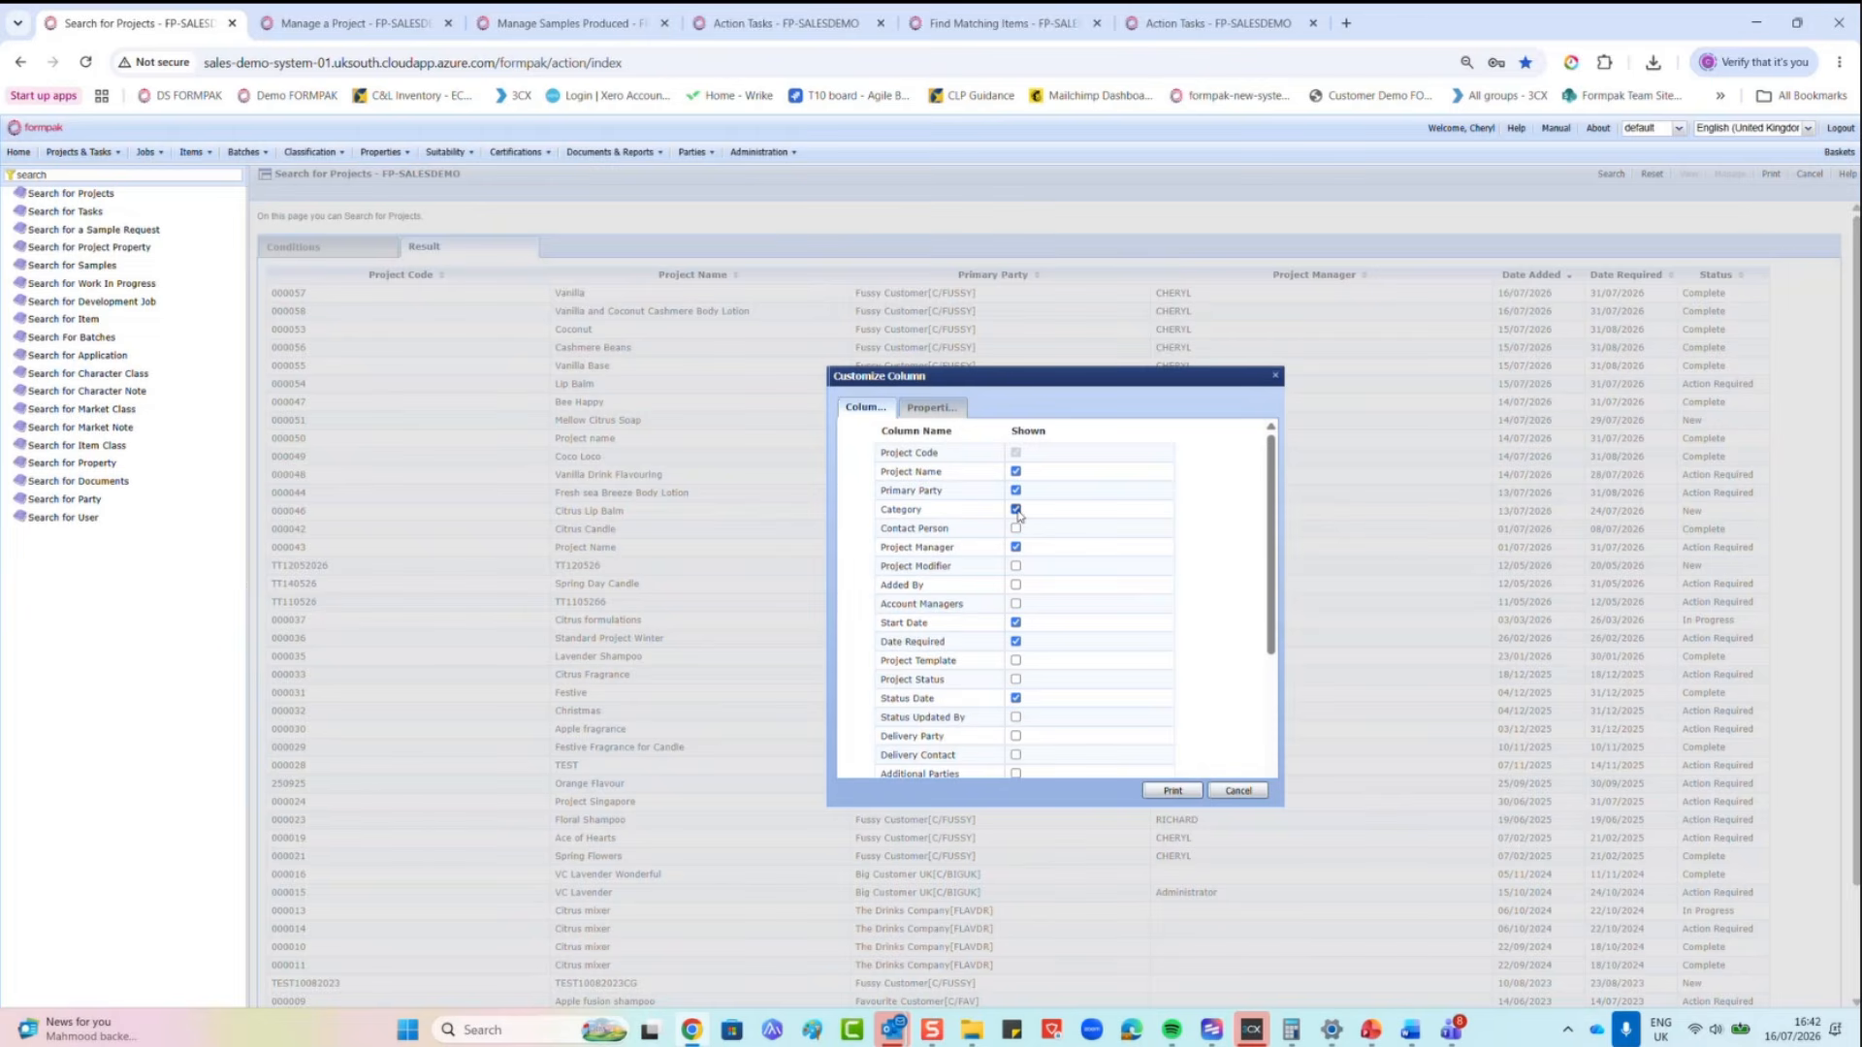
pyautogui.scroll(-3, 960, 560)
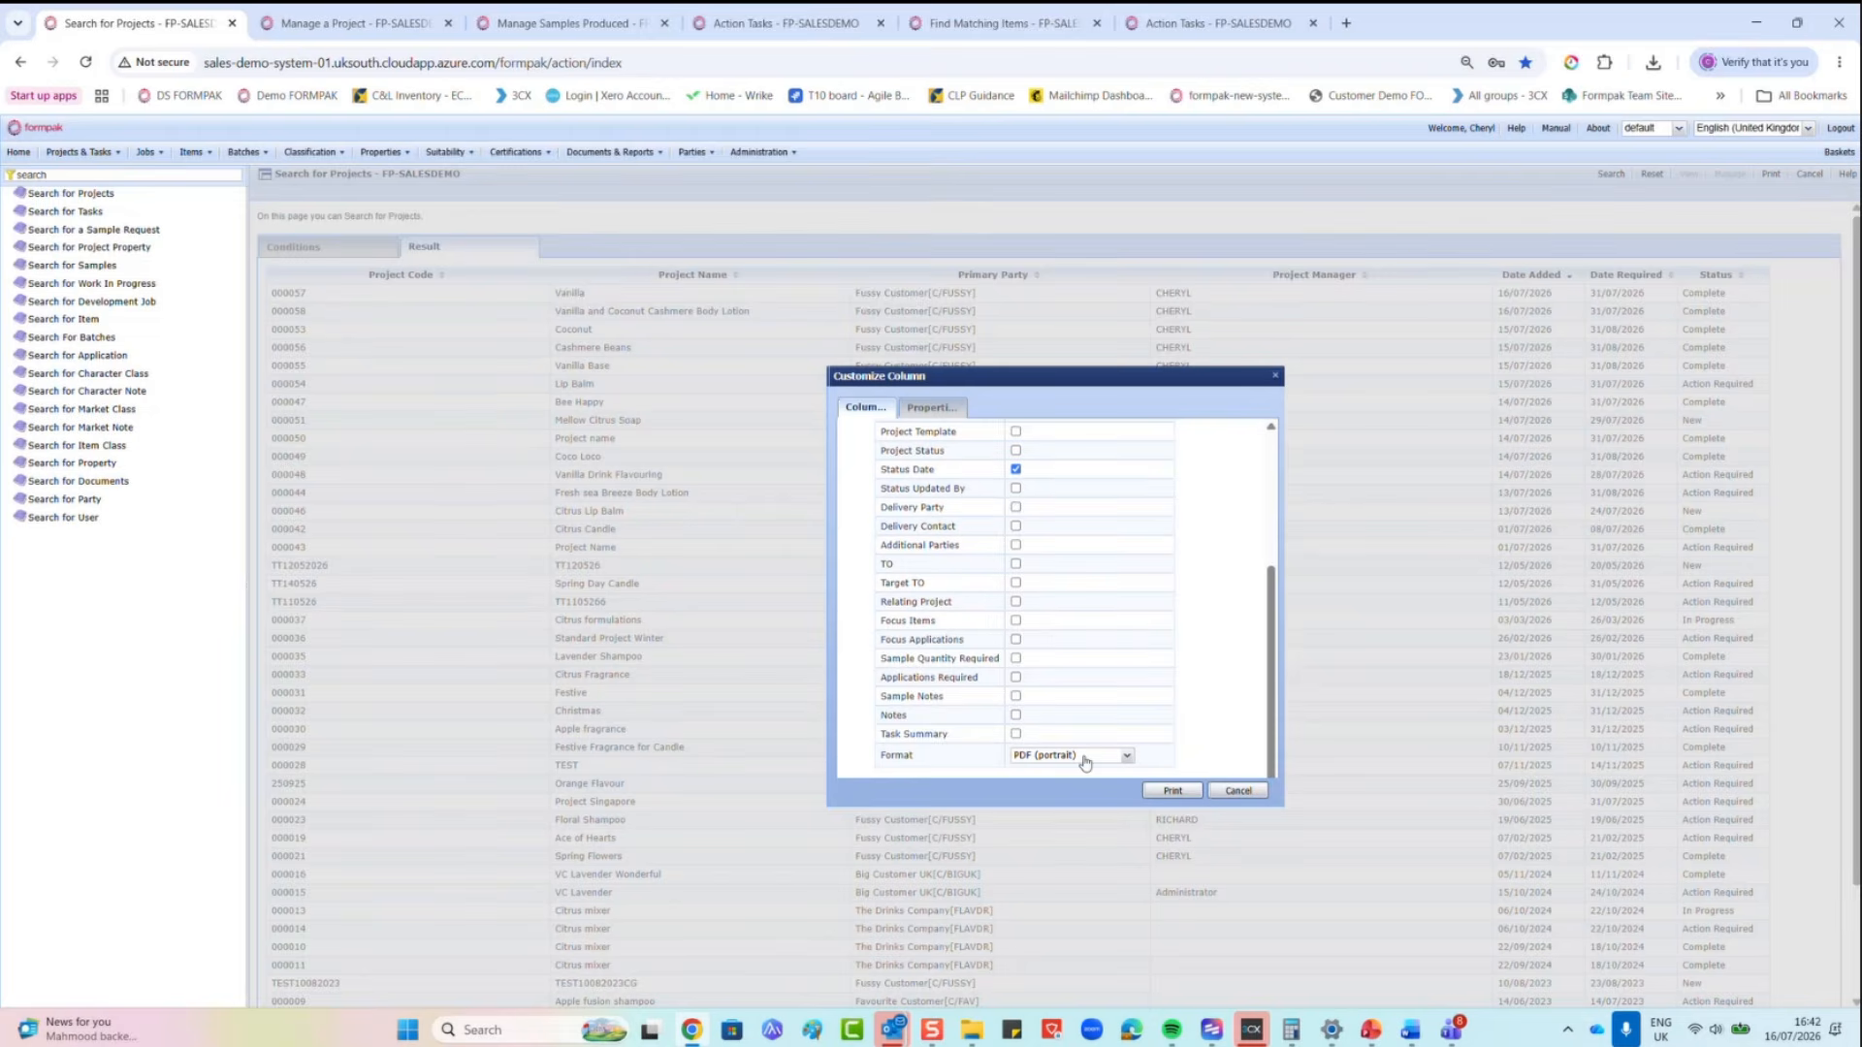
pyautogui.click(1127, 755)
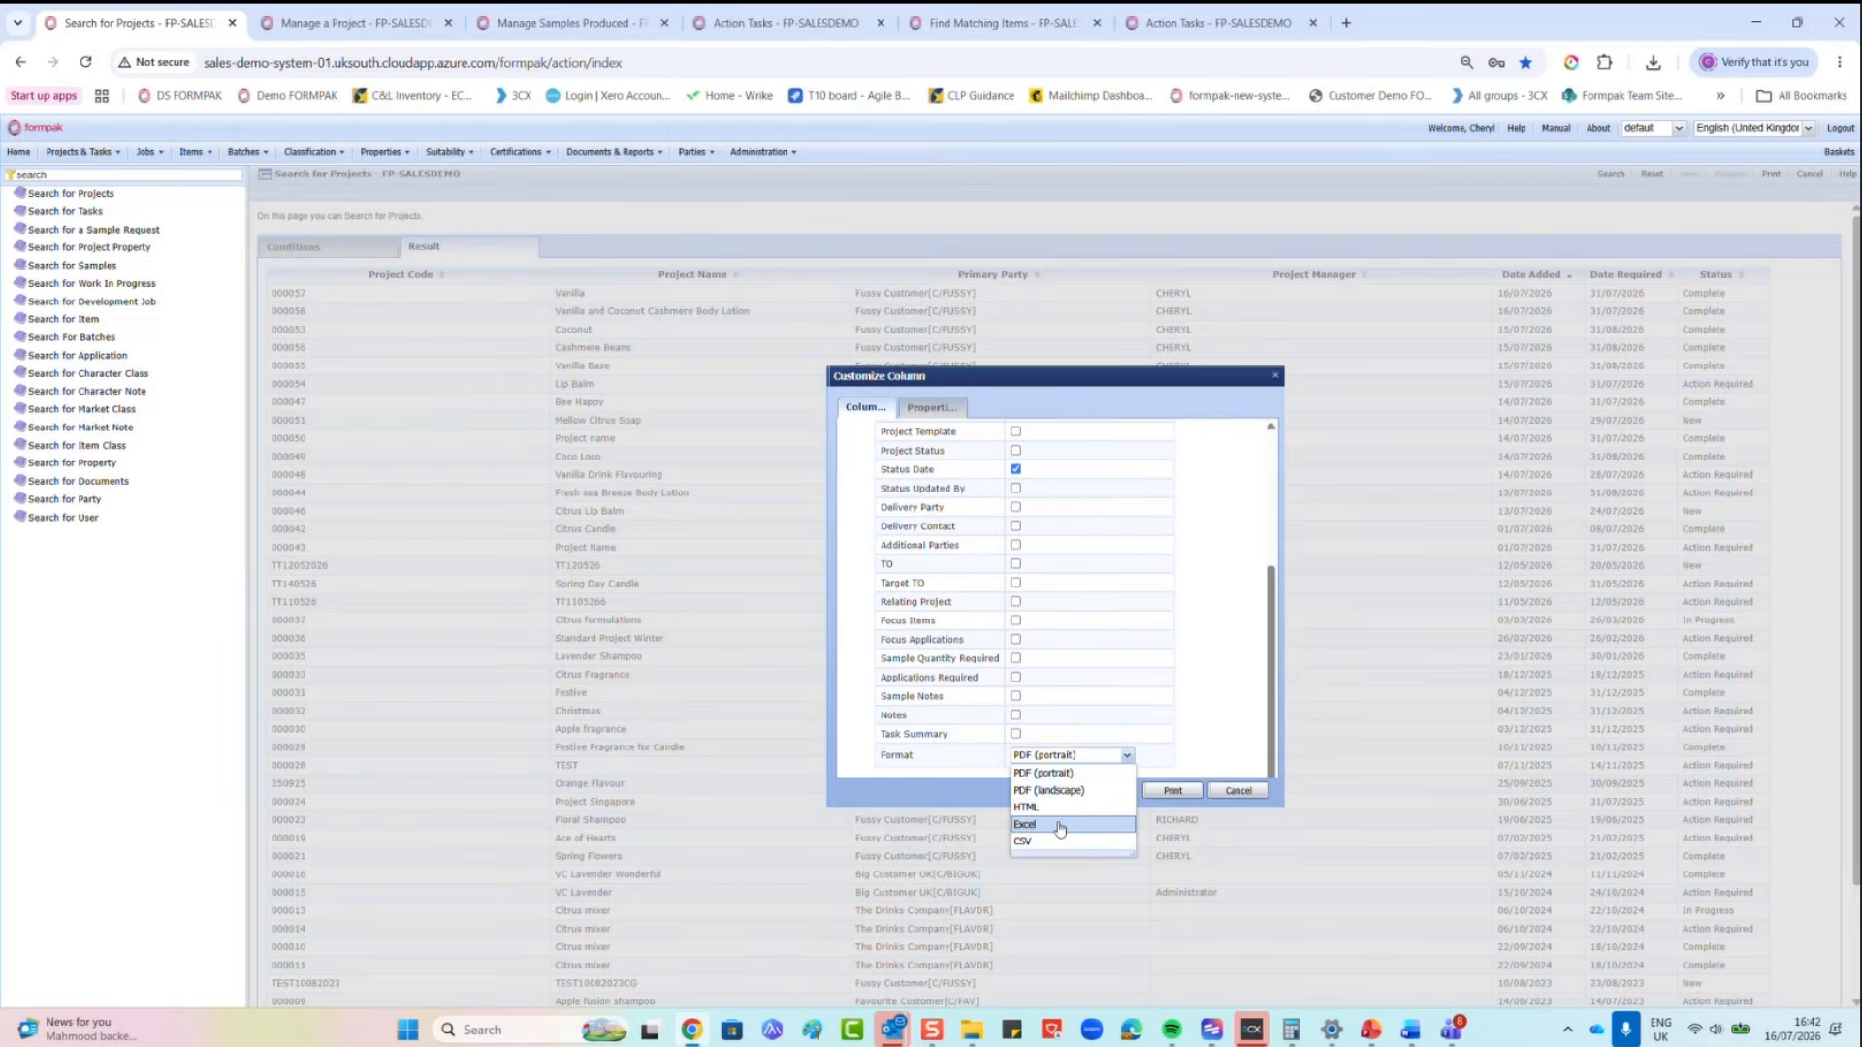
pyautogui.click(1057, 830)
pyautogui.click(1173, 790)
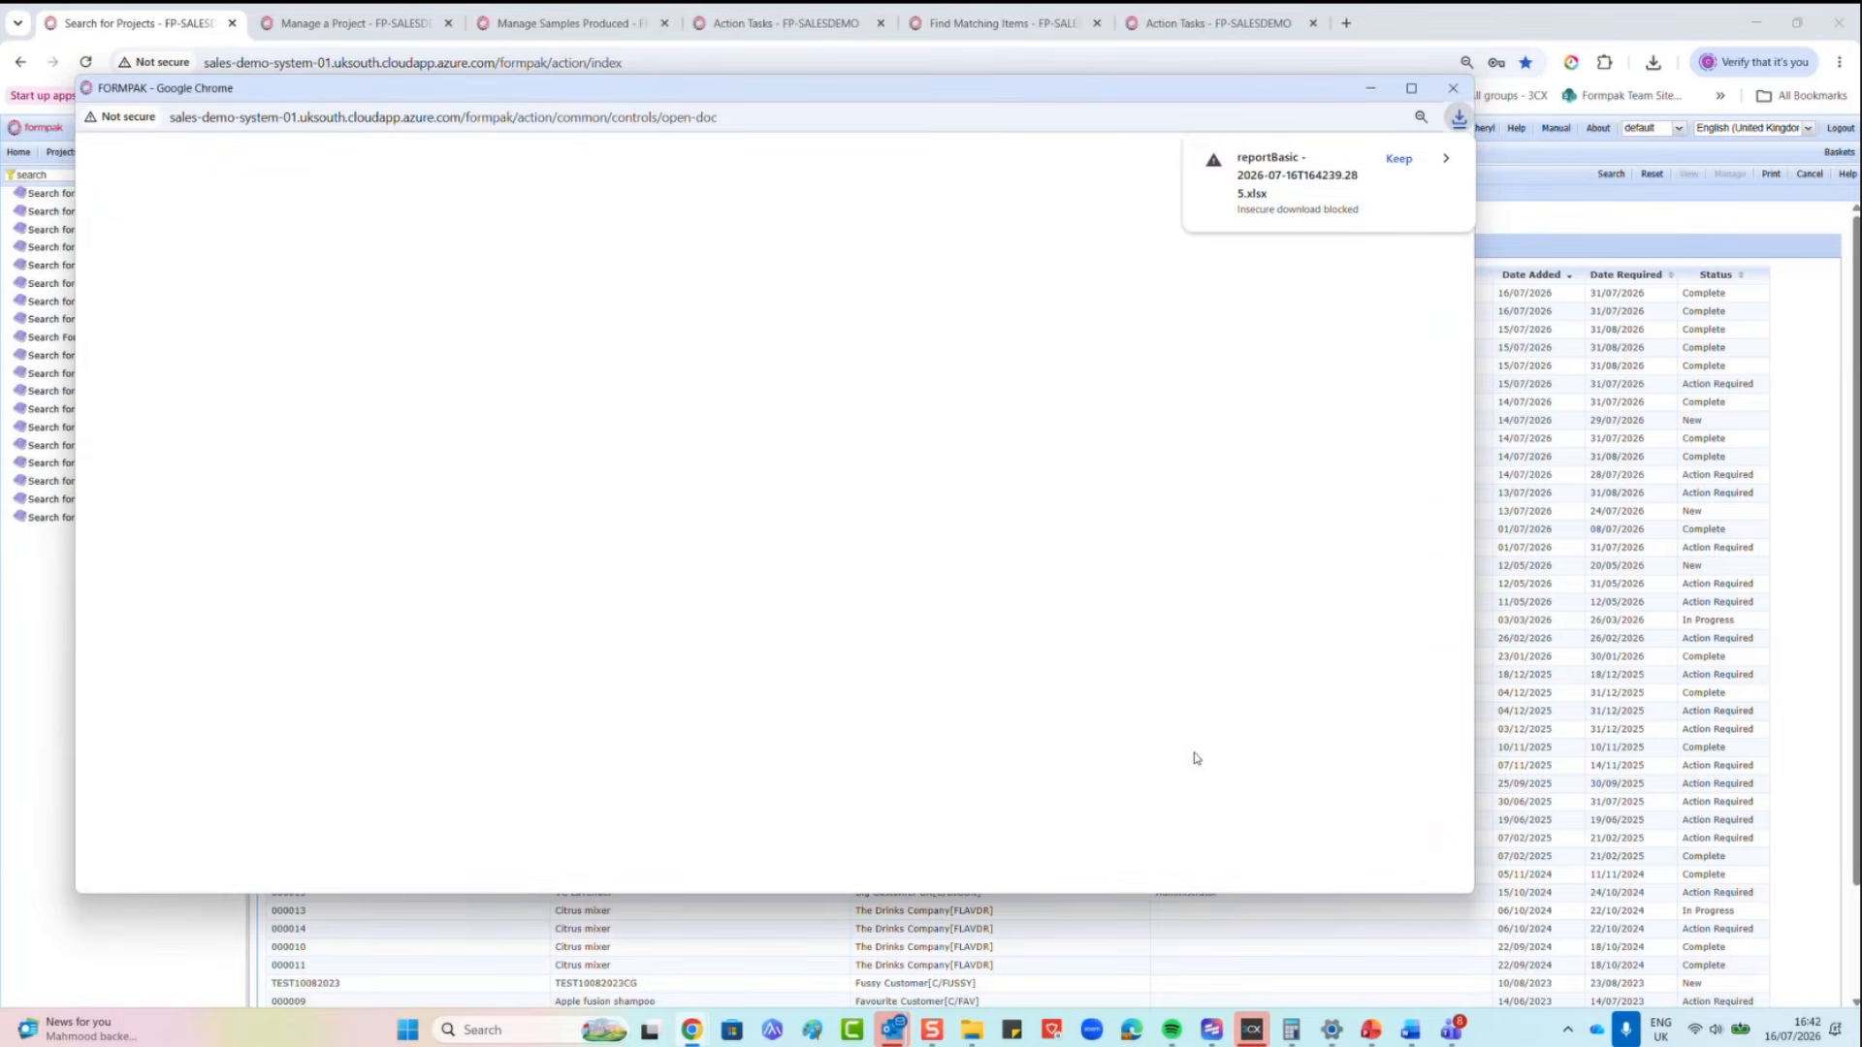
pyautogui.click(1398, 159)
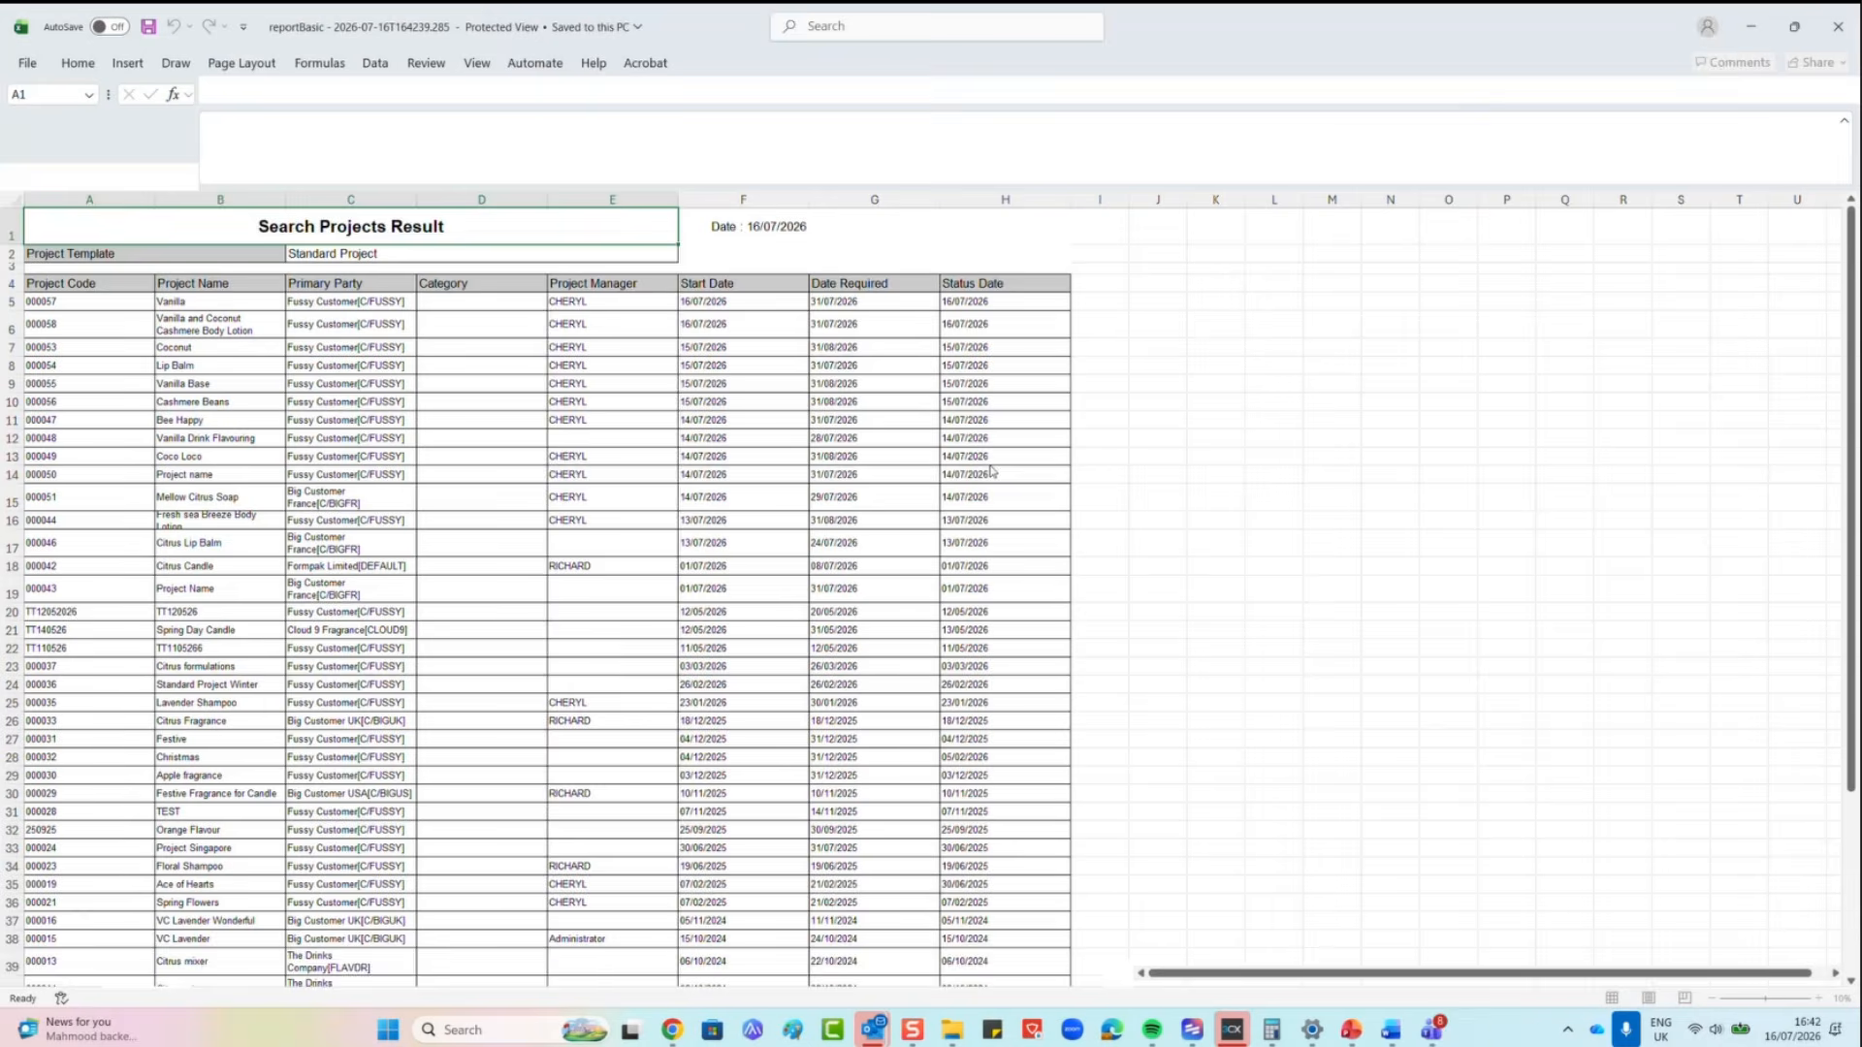
# Step: Look through the exported project report, then close it and the blank download window
pyautogui.scroll(-5, 984, 485)
pyautogui.scroll(5, 931, 533)
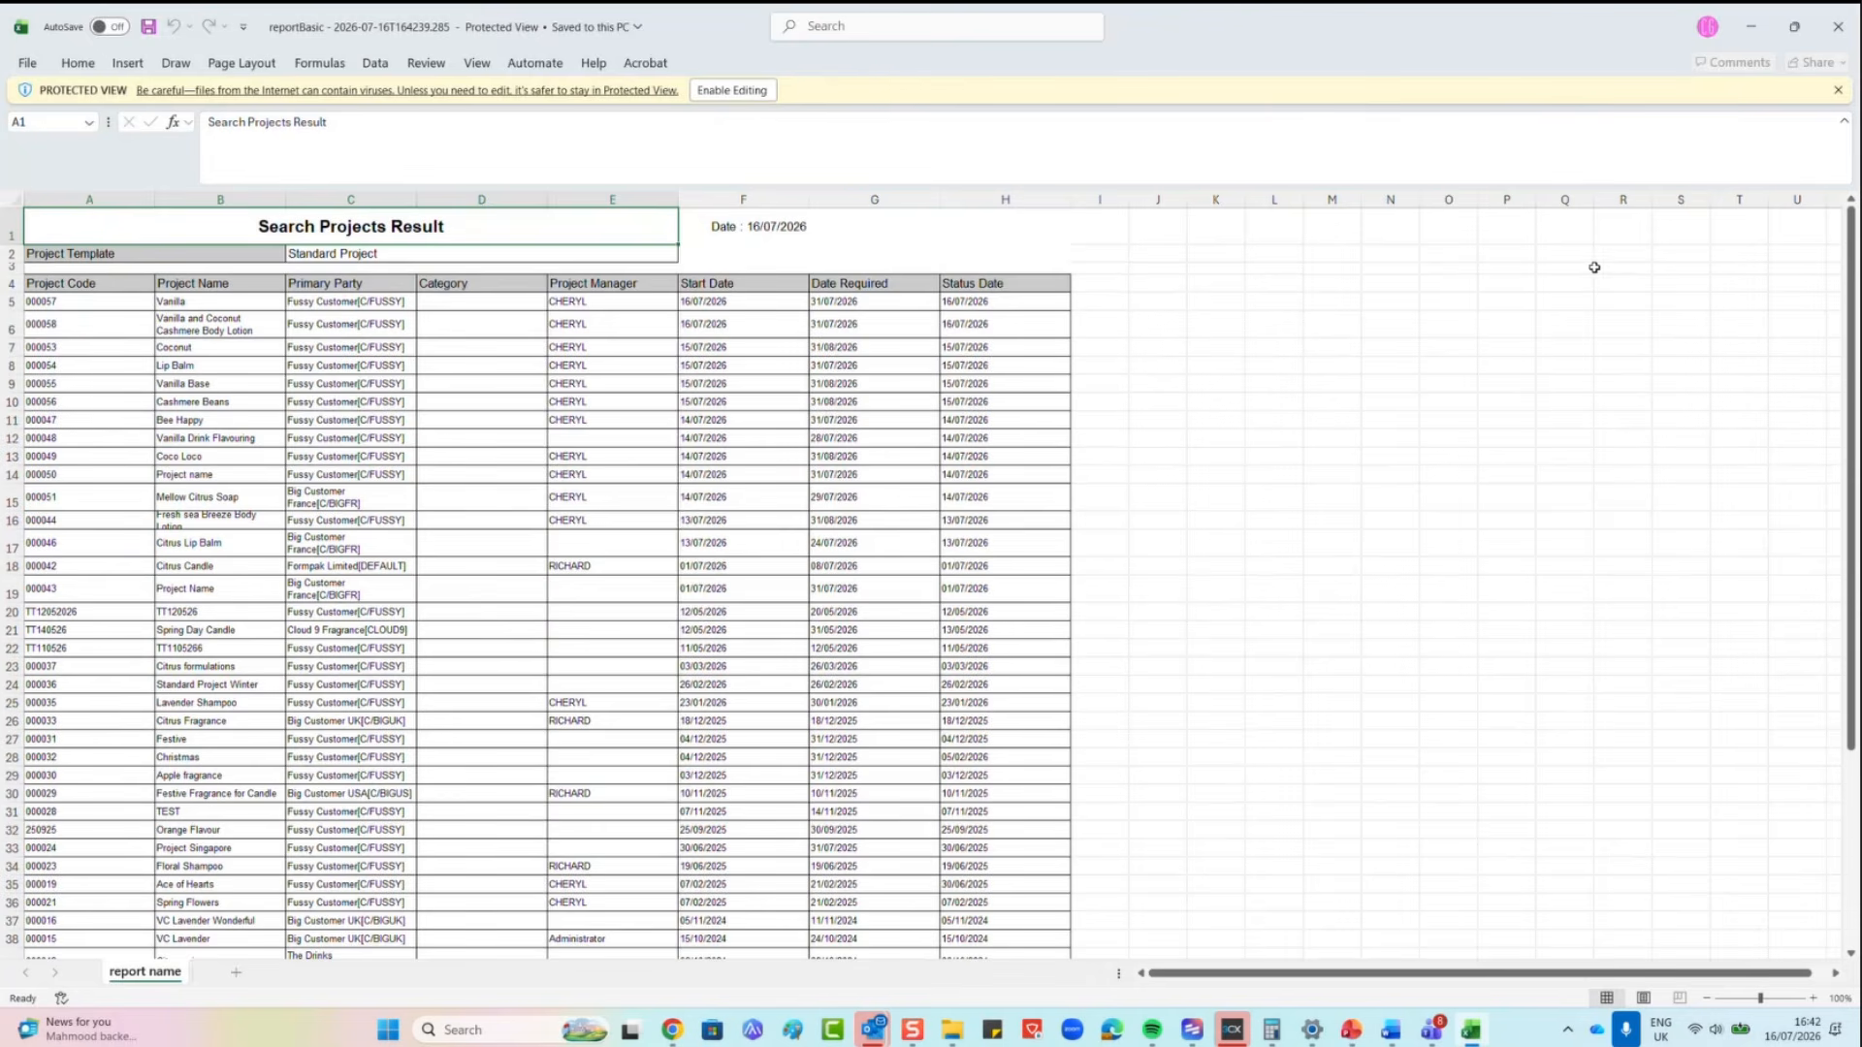
pyautogui.click(1823, 39)
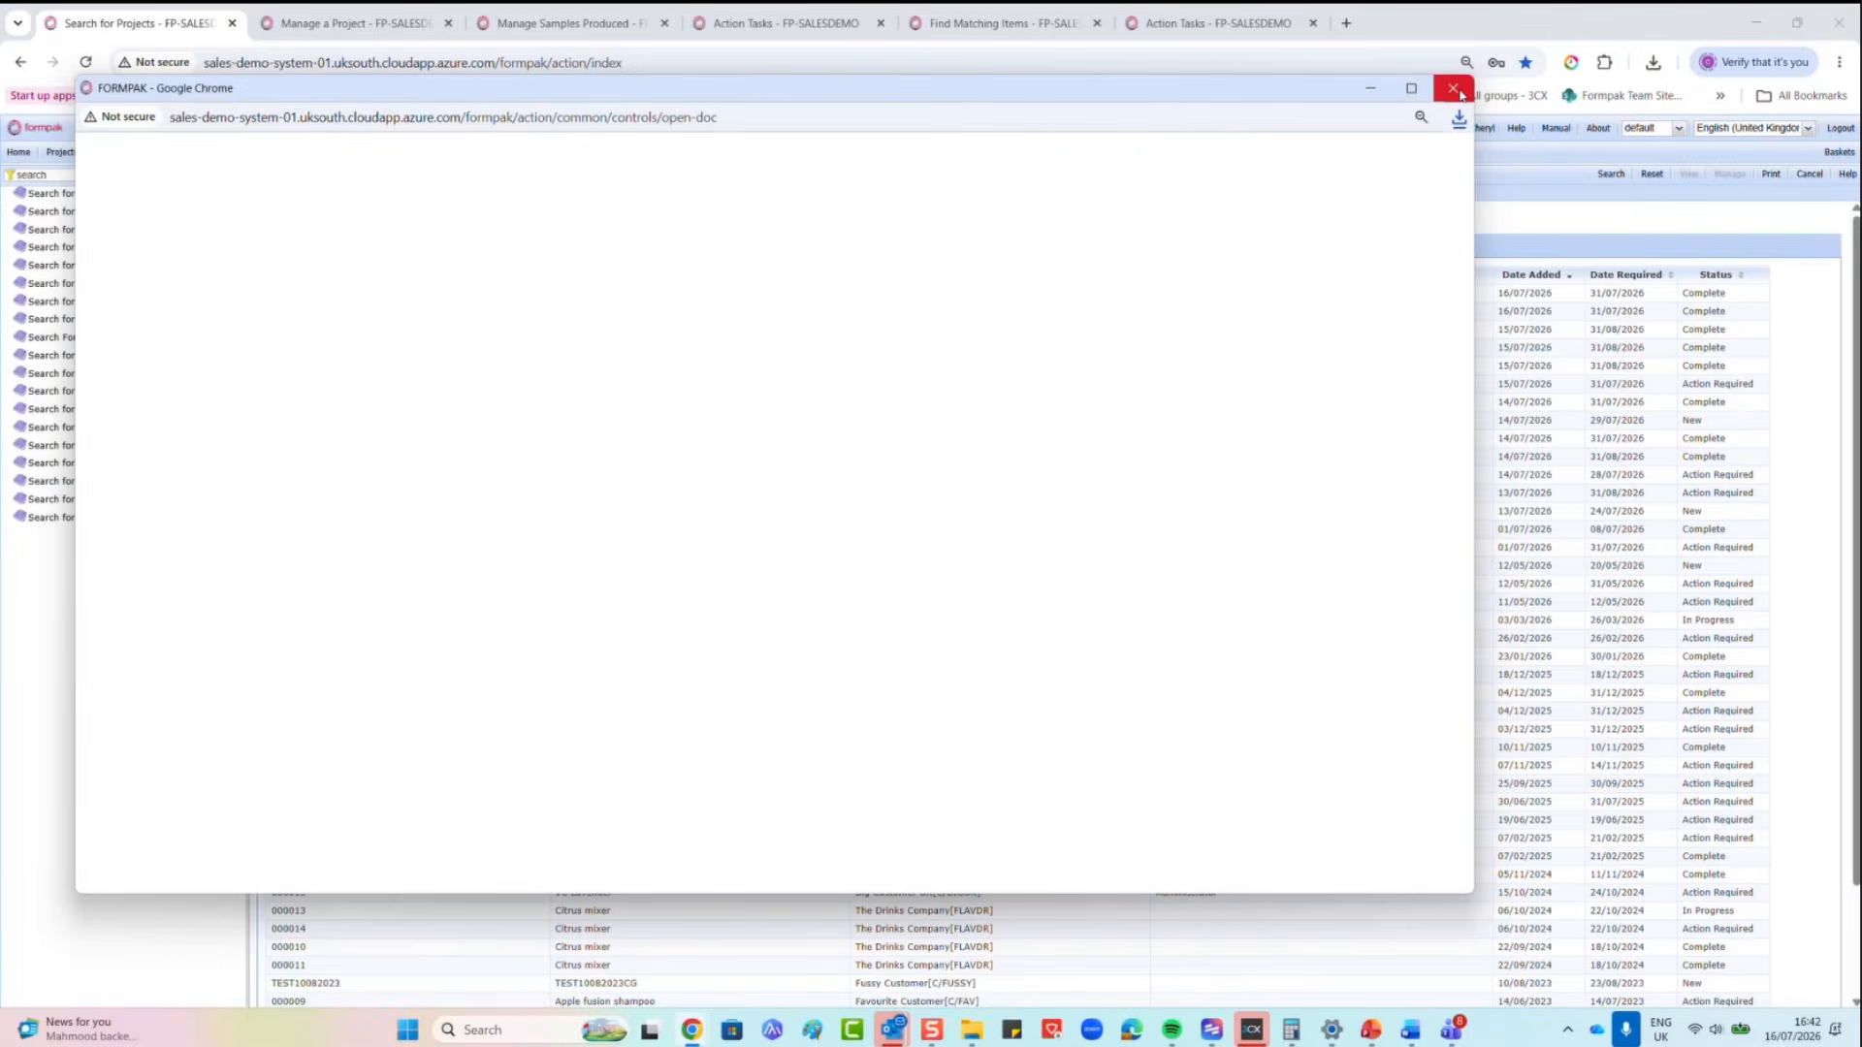
pyautogui.click(1457, 91)
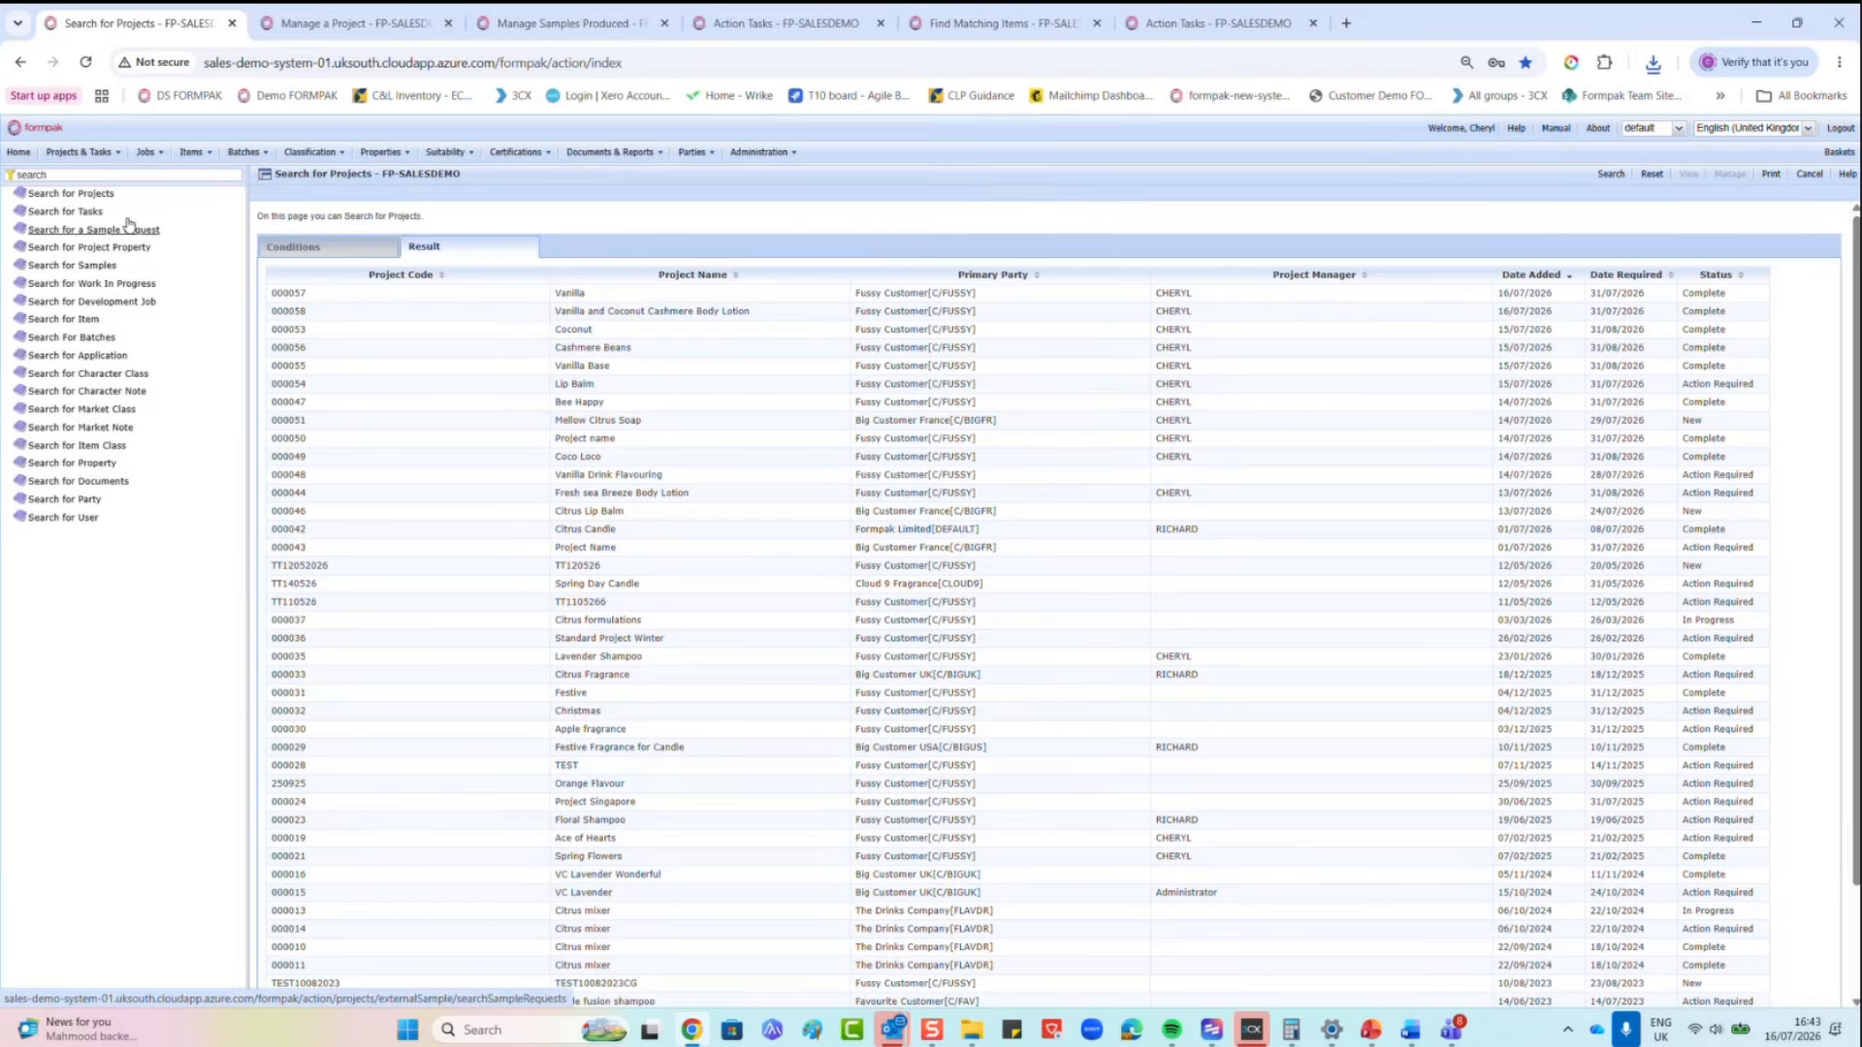
# Step: Open Search for Tasks, set its search type to Custom Search and review the available search conditions
pyautogui.click(92, 214)
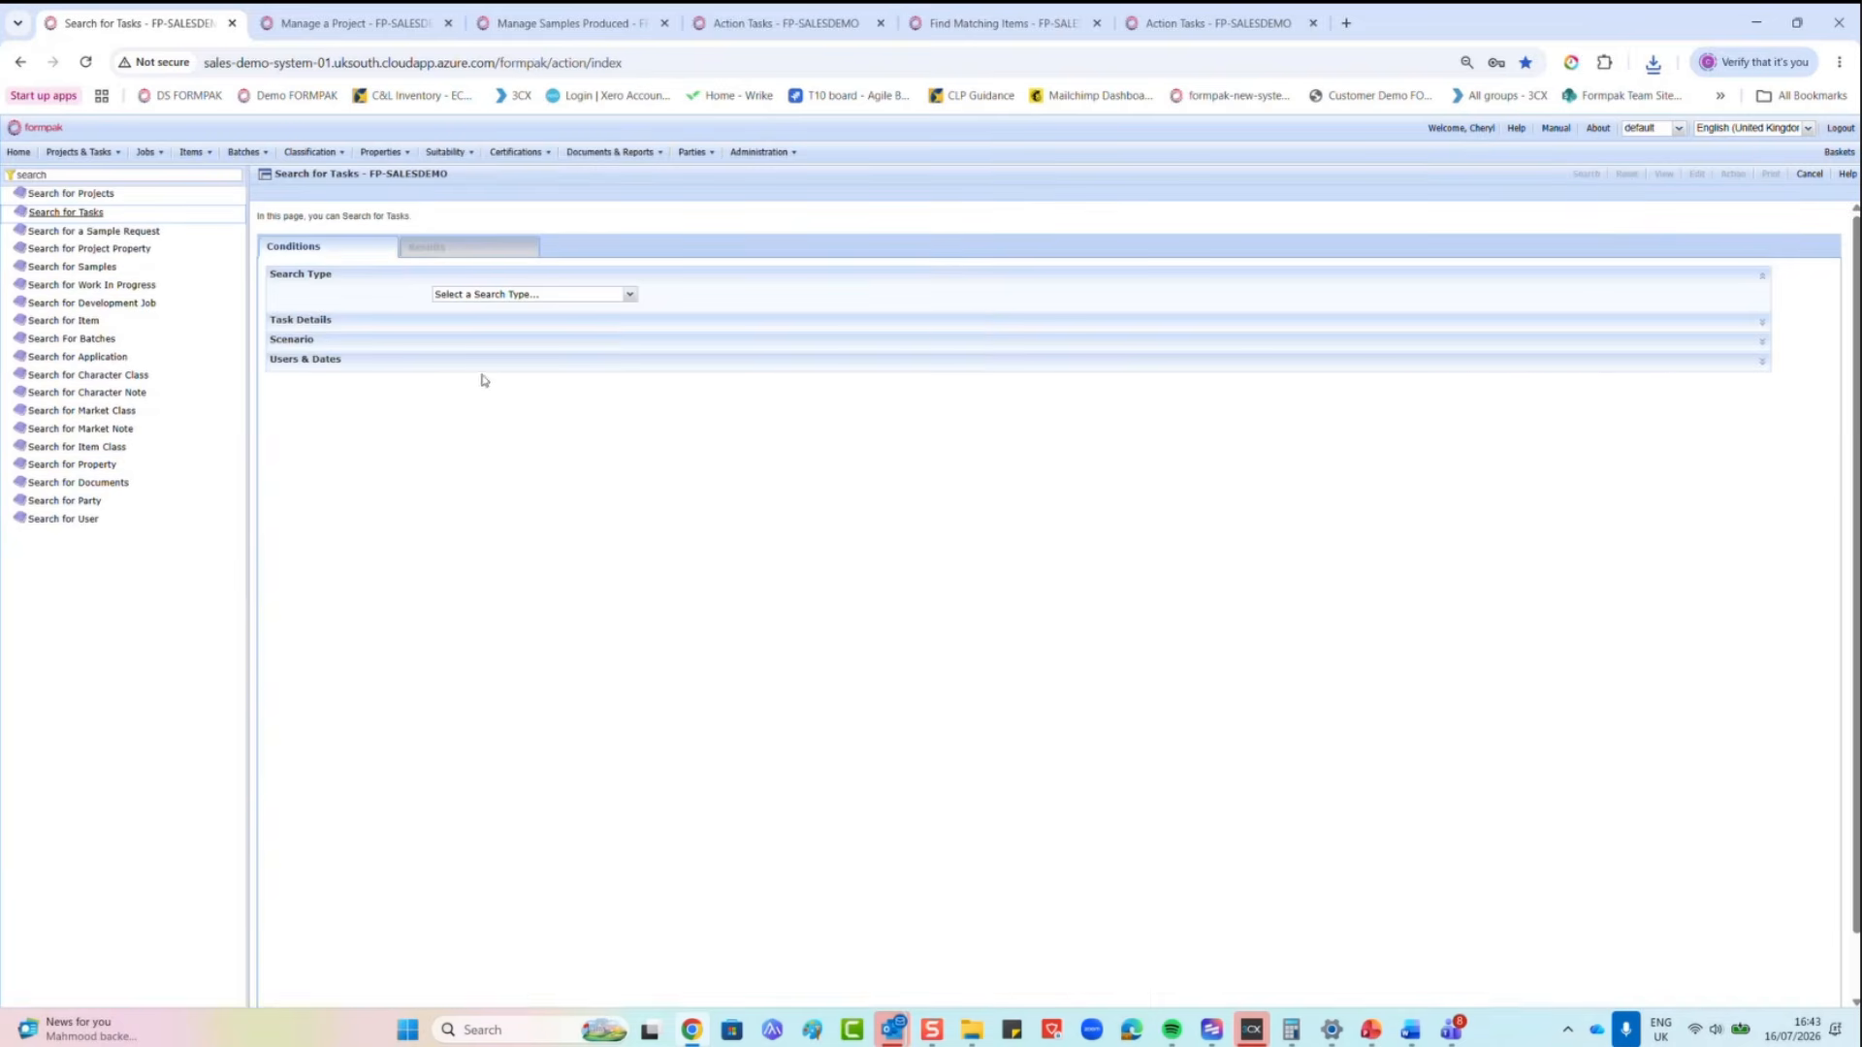
pyautogui.click(629, 294)
pyautogui.click(533, 329)
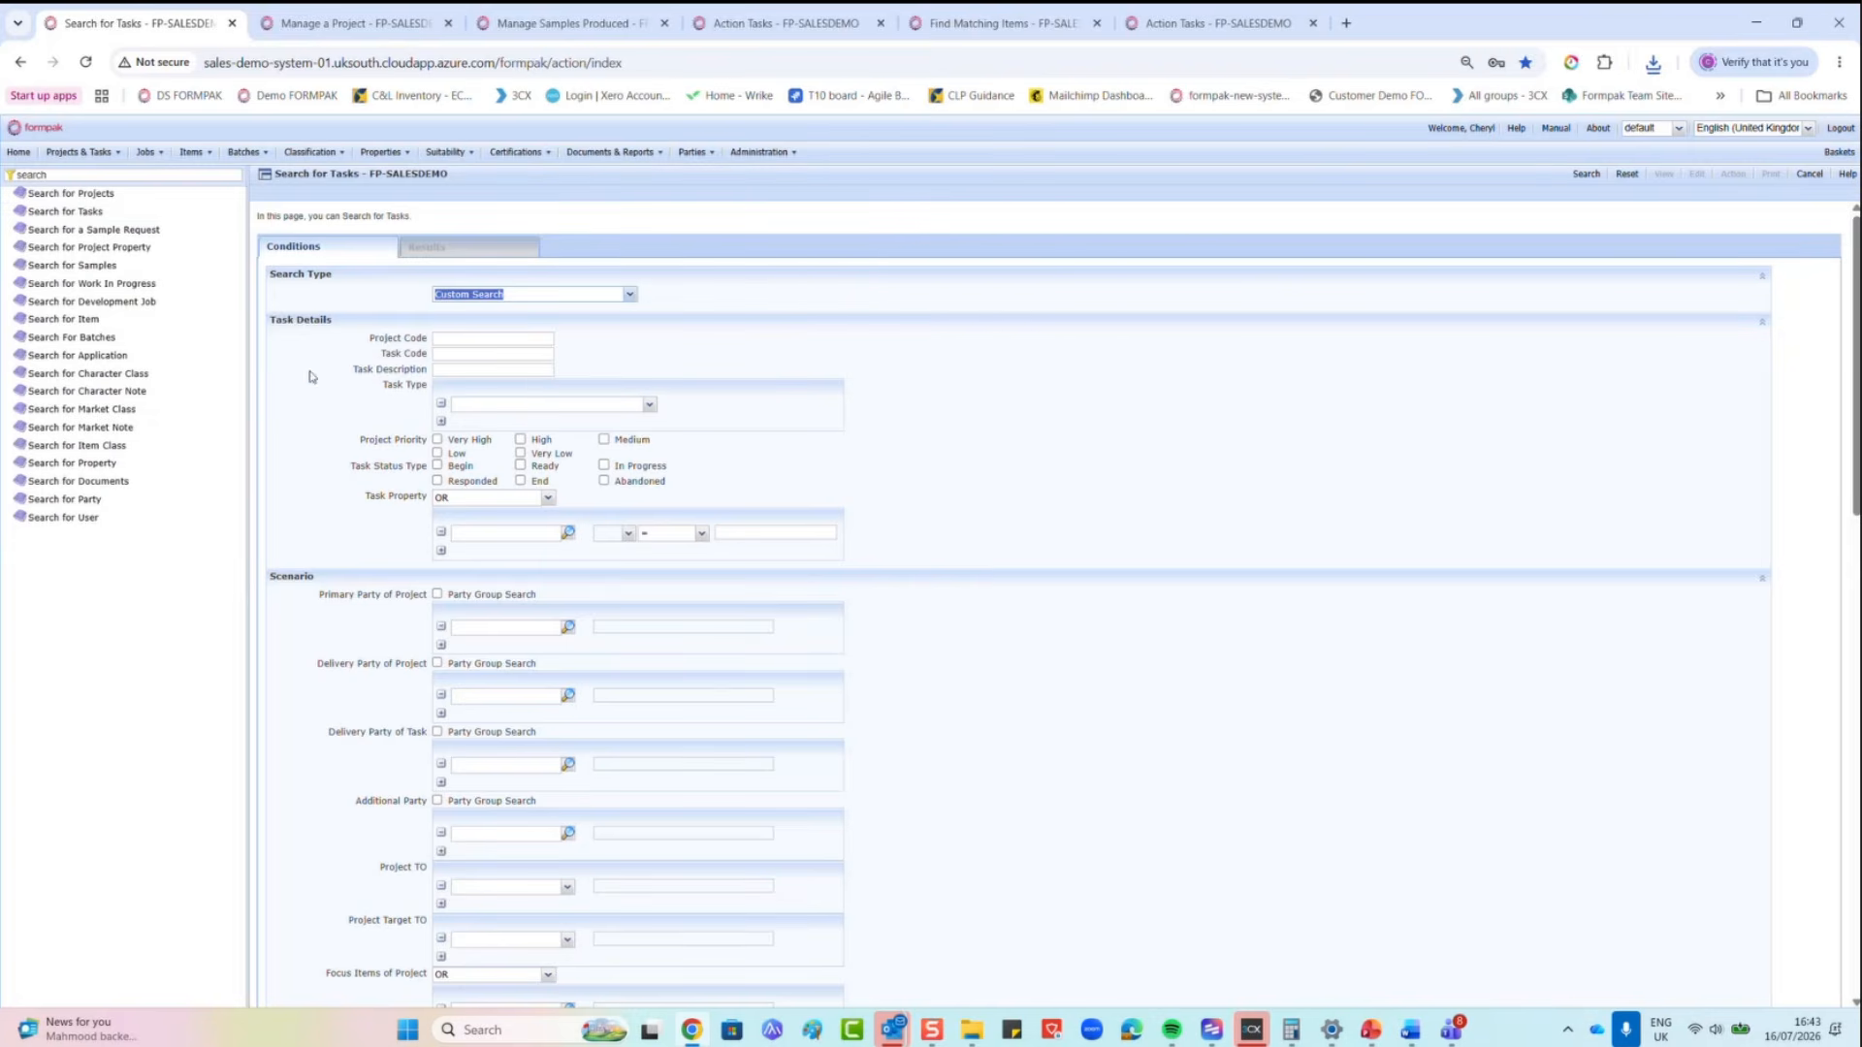
pyautogui.scroll(-7, 357, 490)
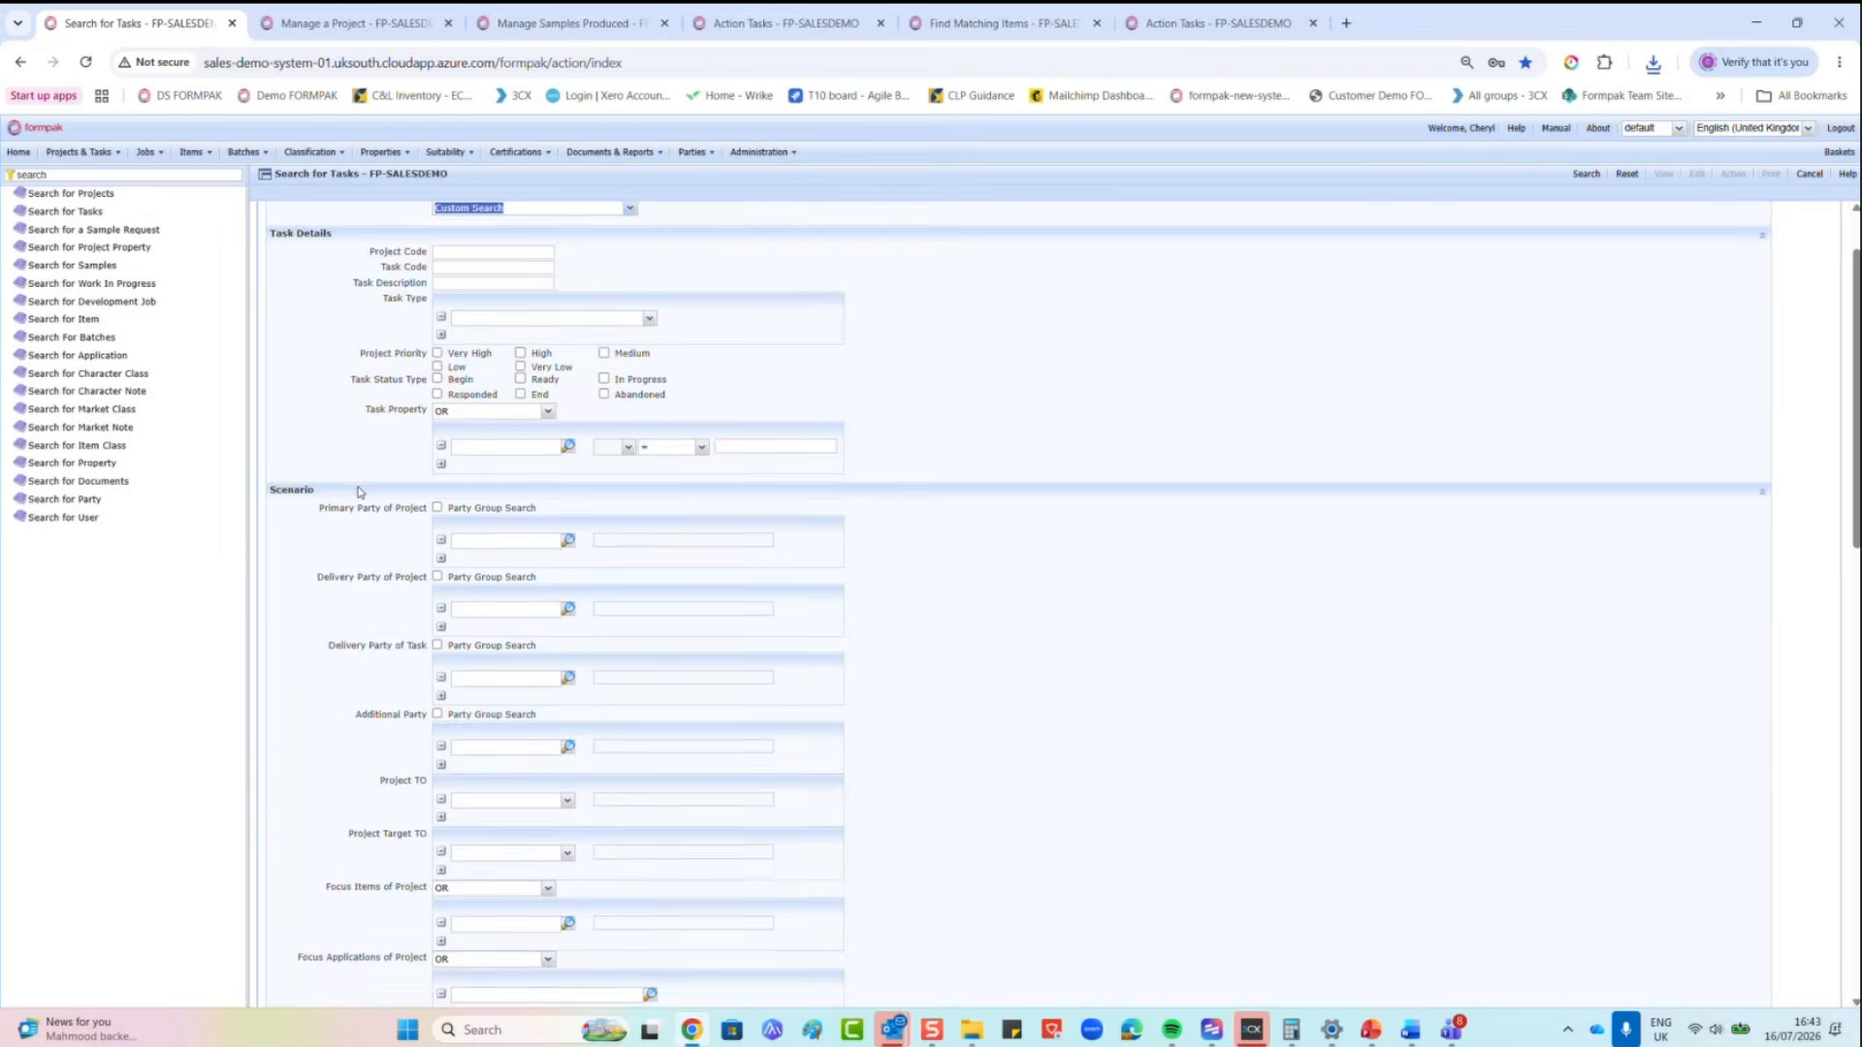
pyautogui.scroll(-5, 357, 492)
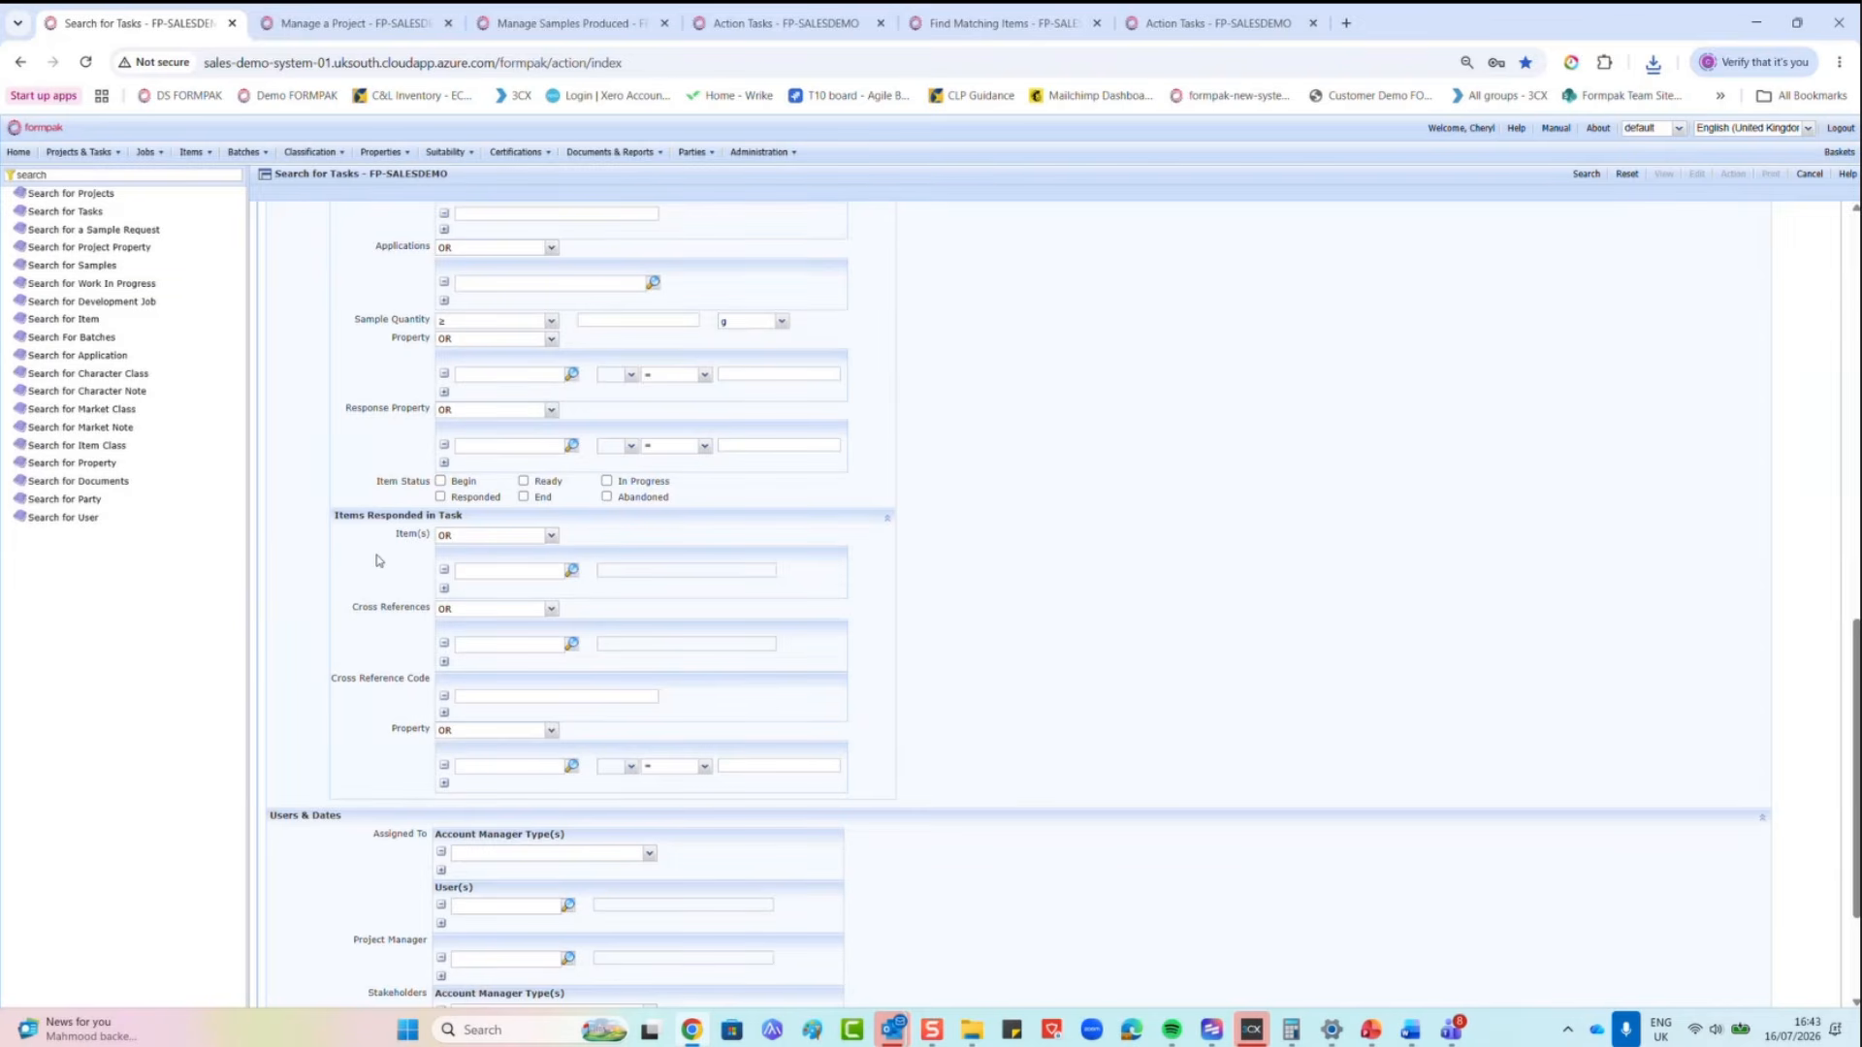
pyautogui.scroll(-2, 377, 561)
pyautogui.scroll(5, 377, 561)
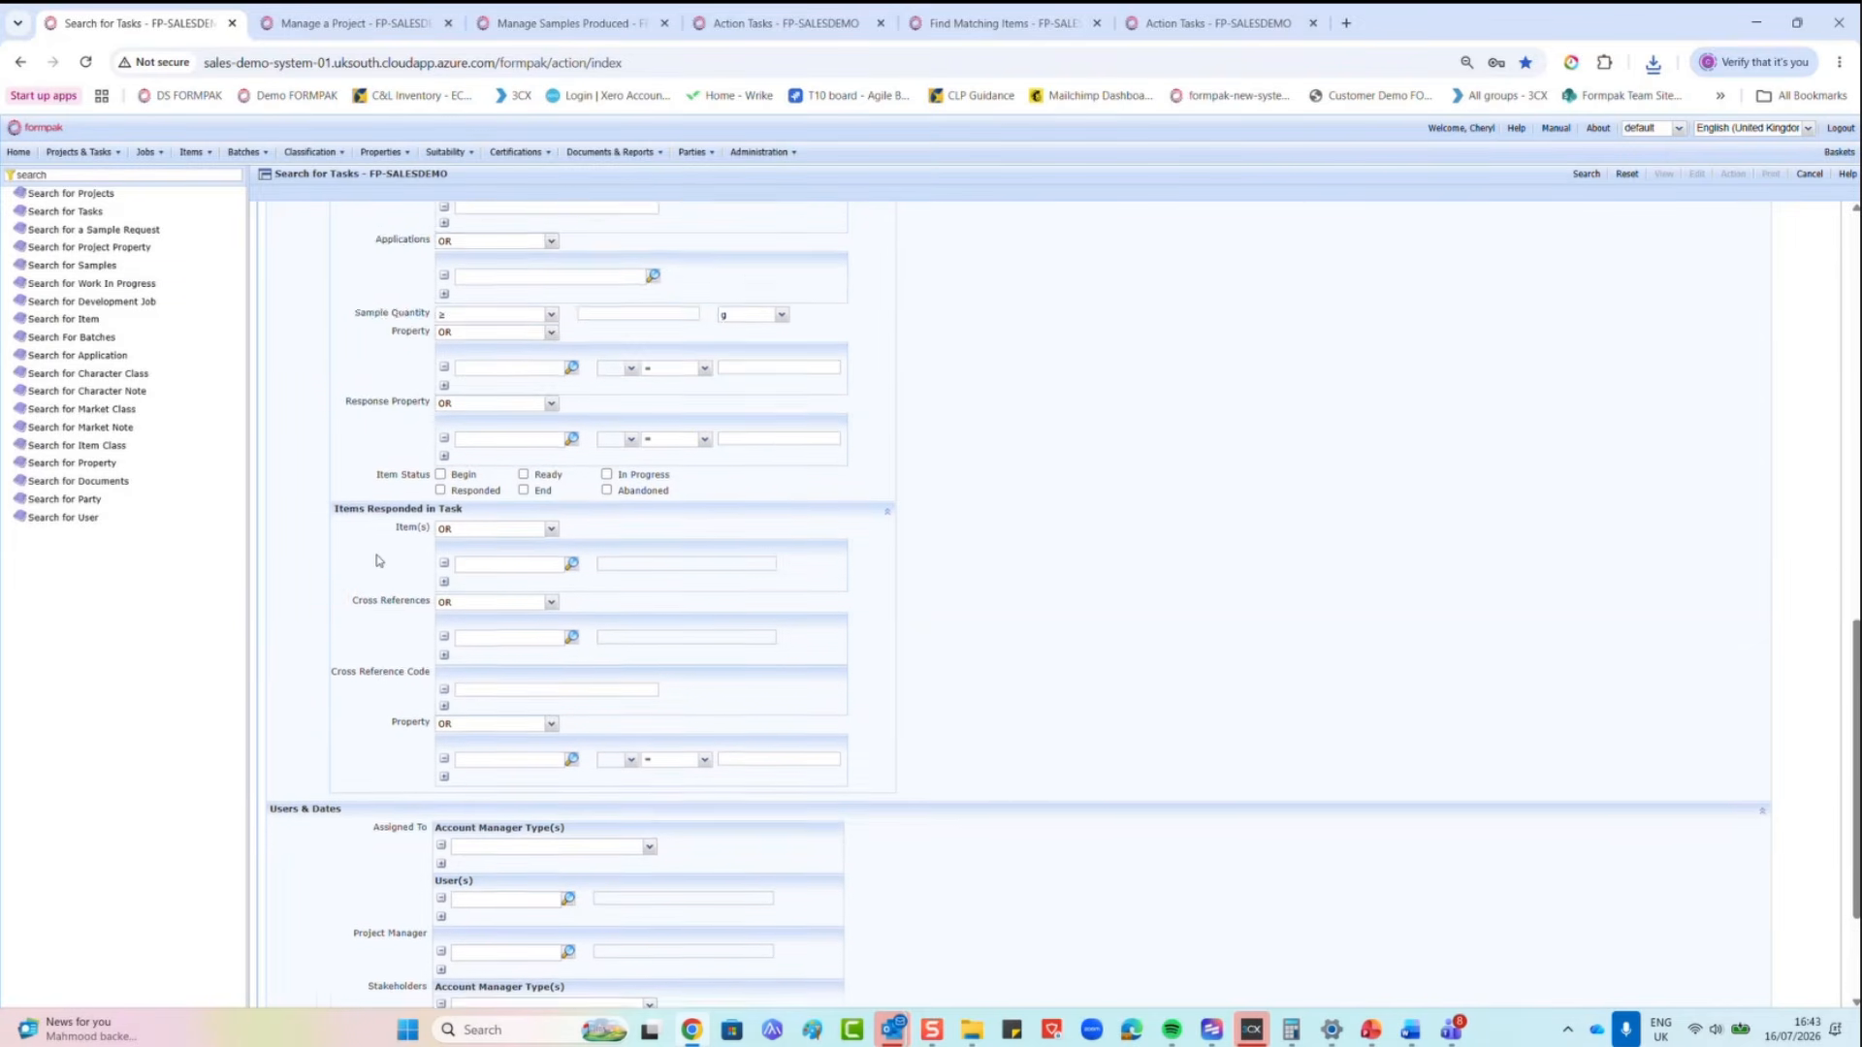
pyautogui.scroll(6, 377, 560)
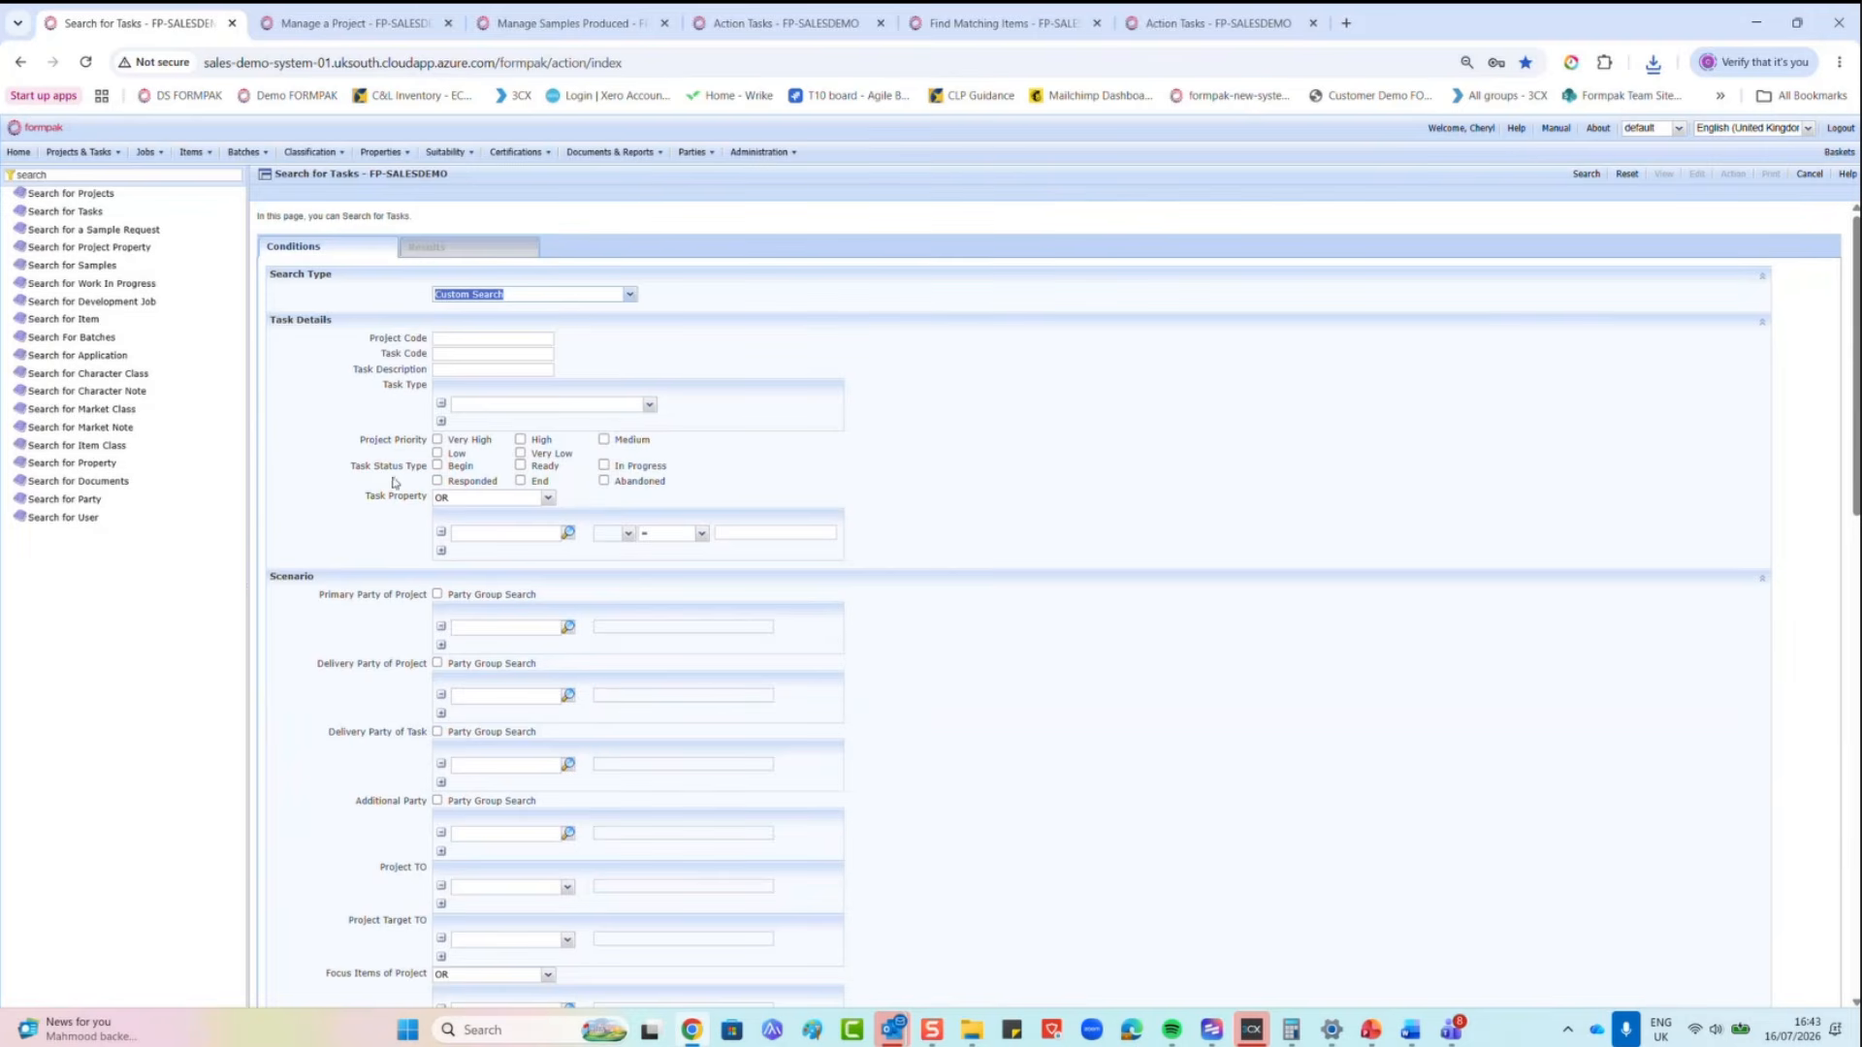
# Step: Search for tasks with the task type Sample
pyautogui.click(497, 407)
pyautogui.write('Sa')
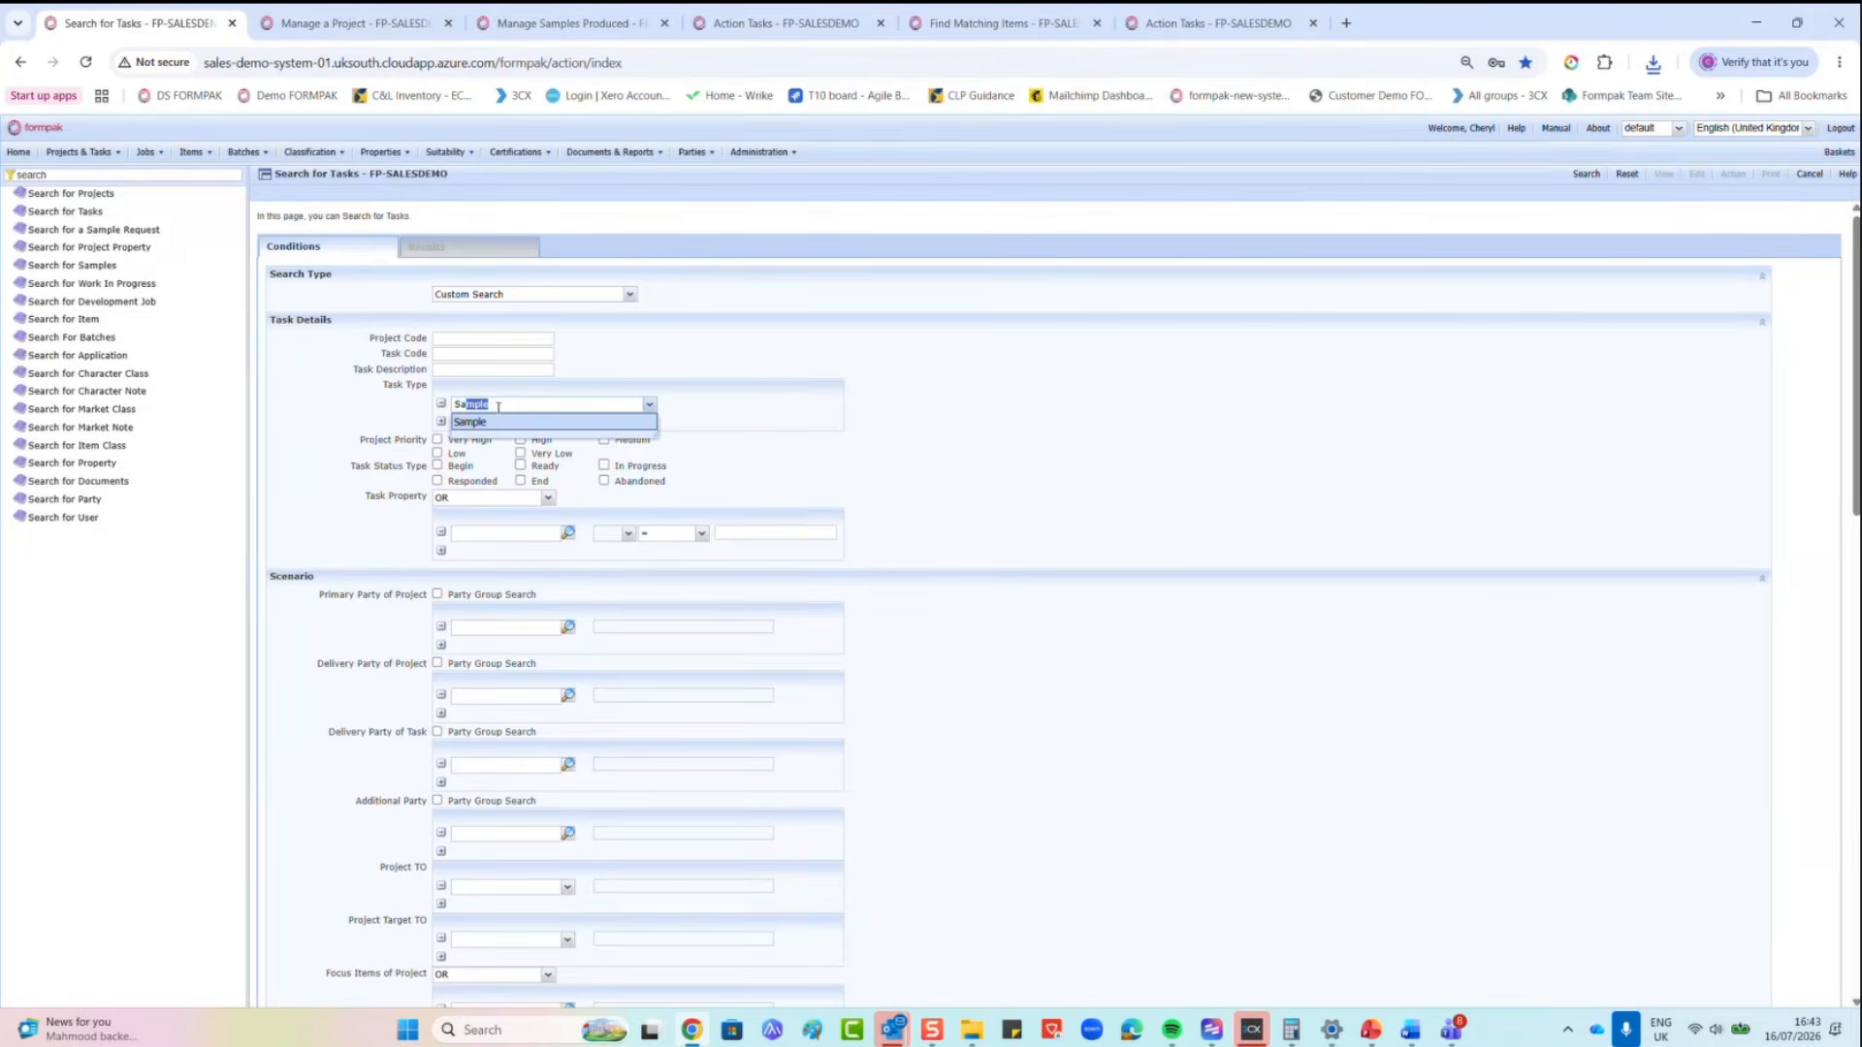
pyautogui.write('mple')
pyautogui.click(495, 424)
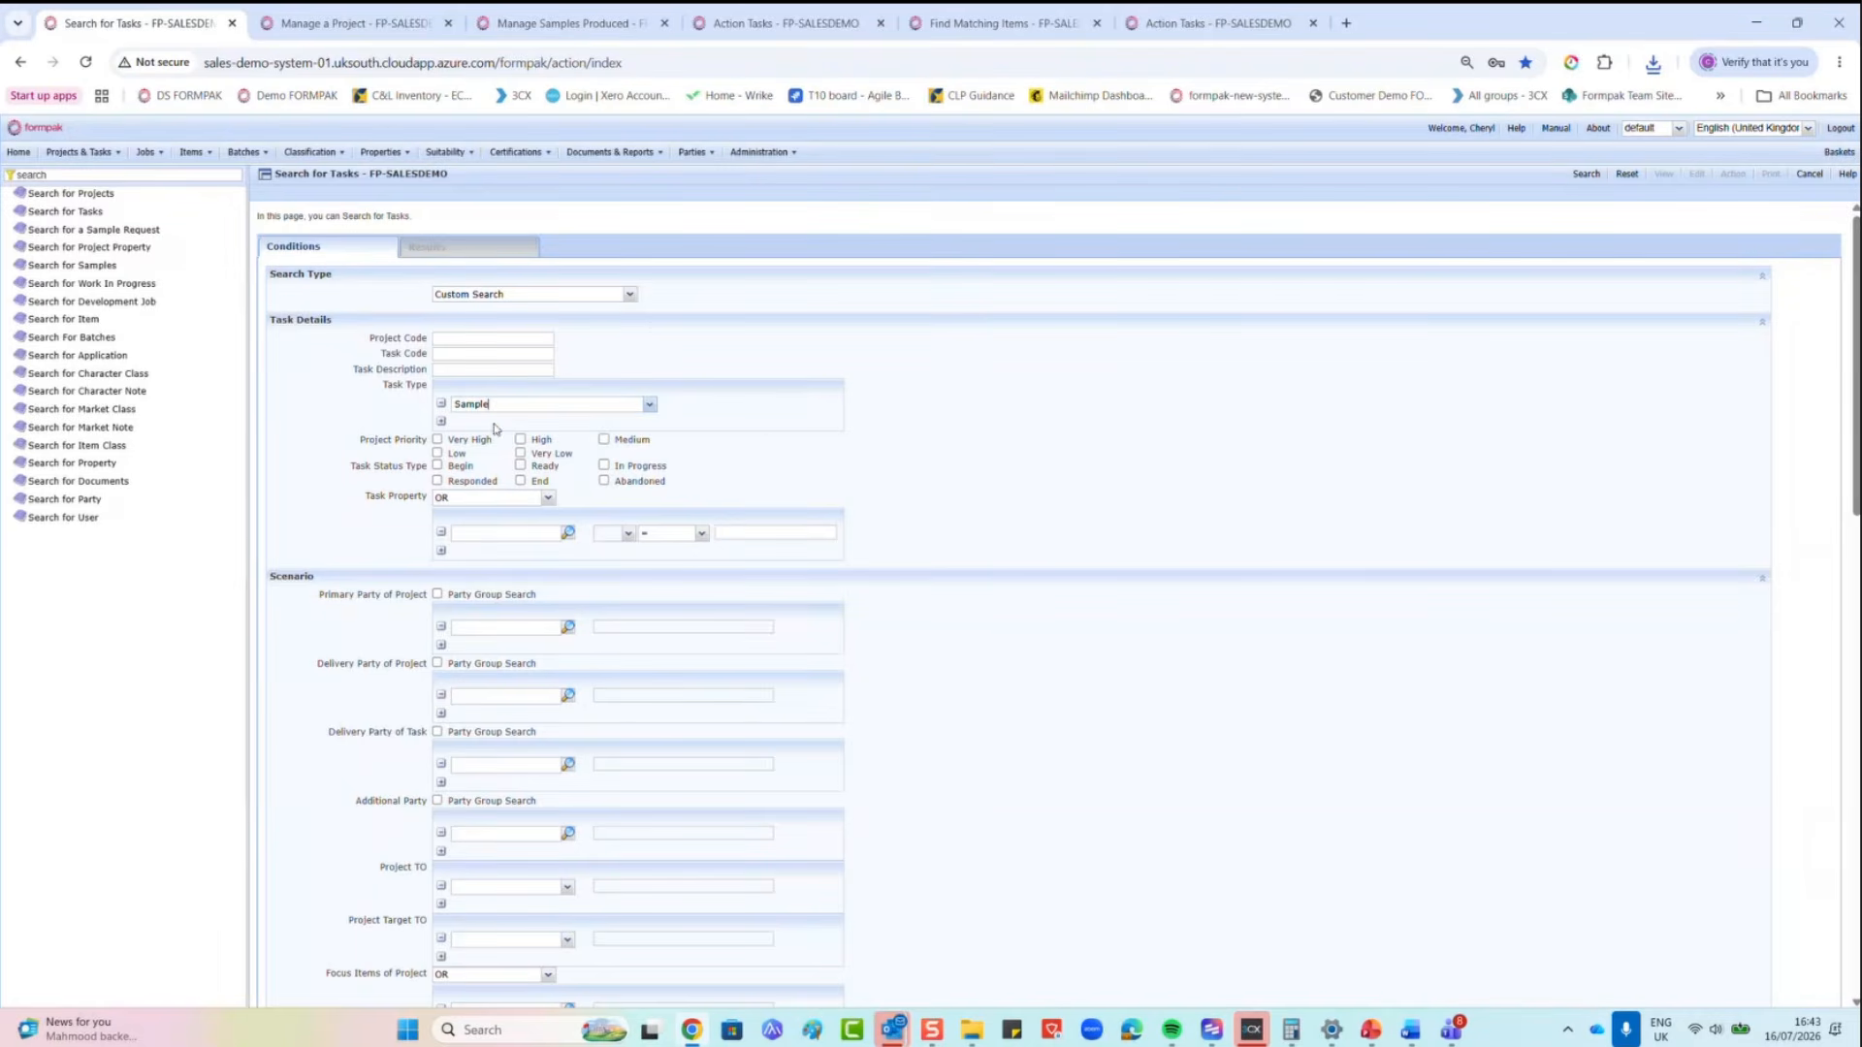
pyautogui.click(1586, 174)
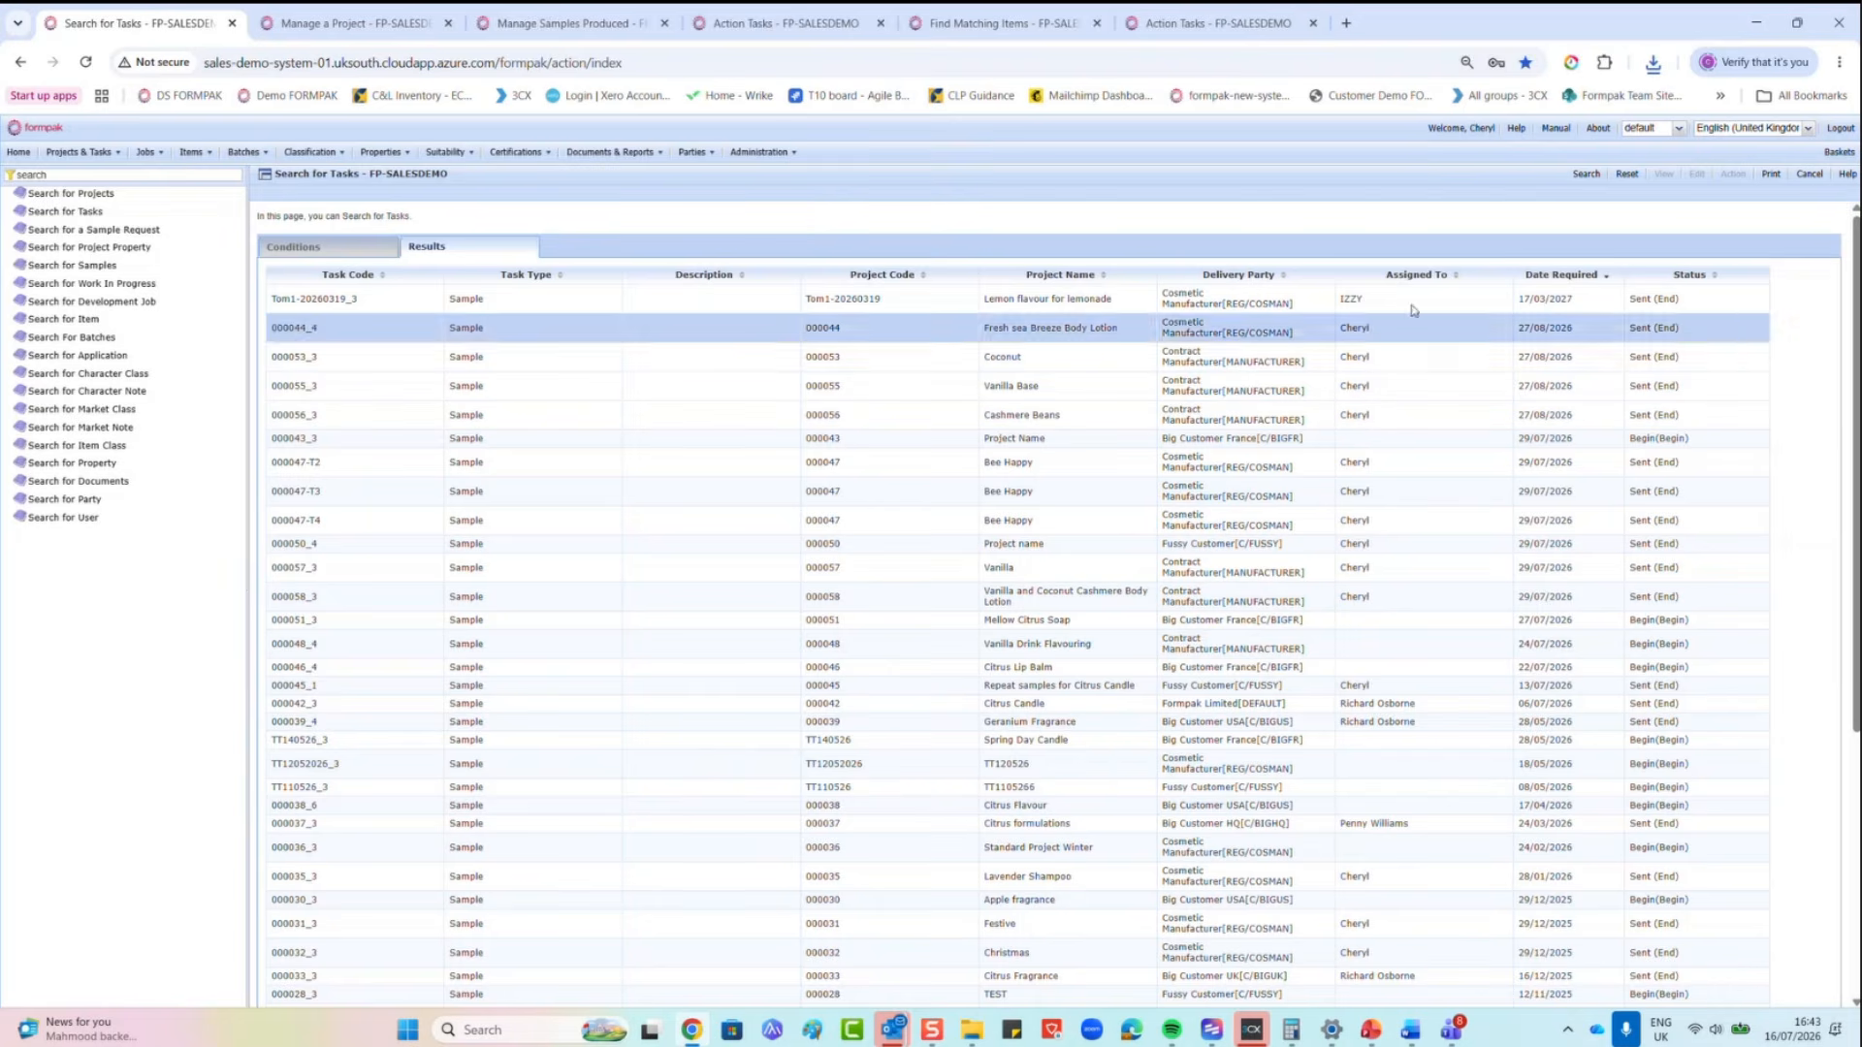
# Step: Print the task search results in Excel format and open the report
pyautogui.click(1771, 175)
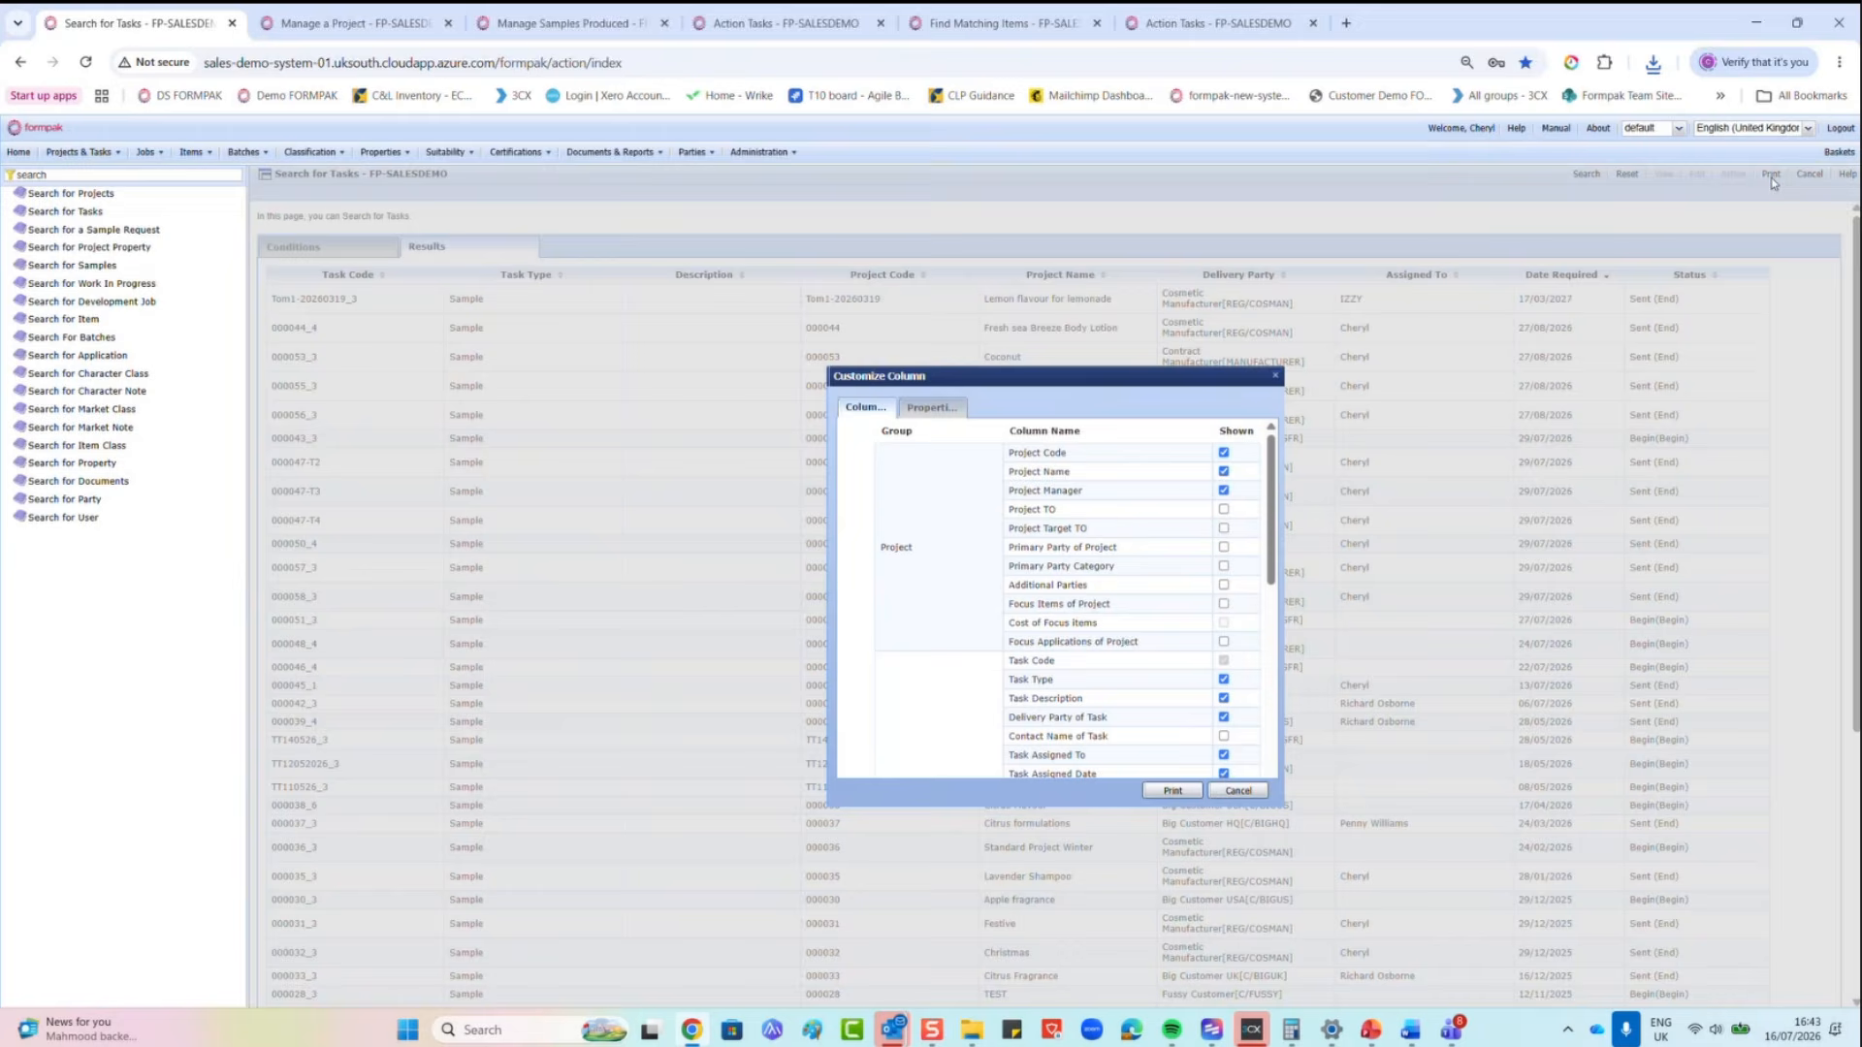
pyautogui.scroll(-1, 948, 542)
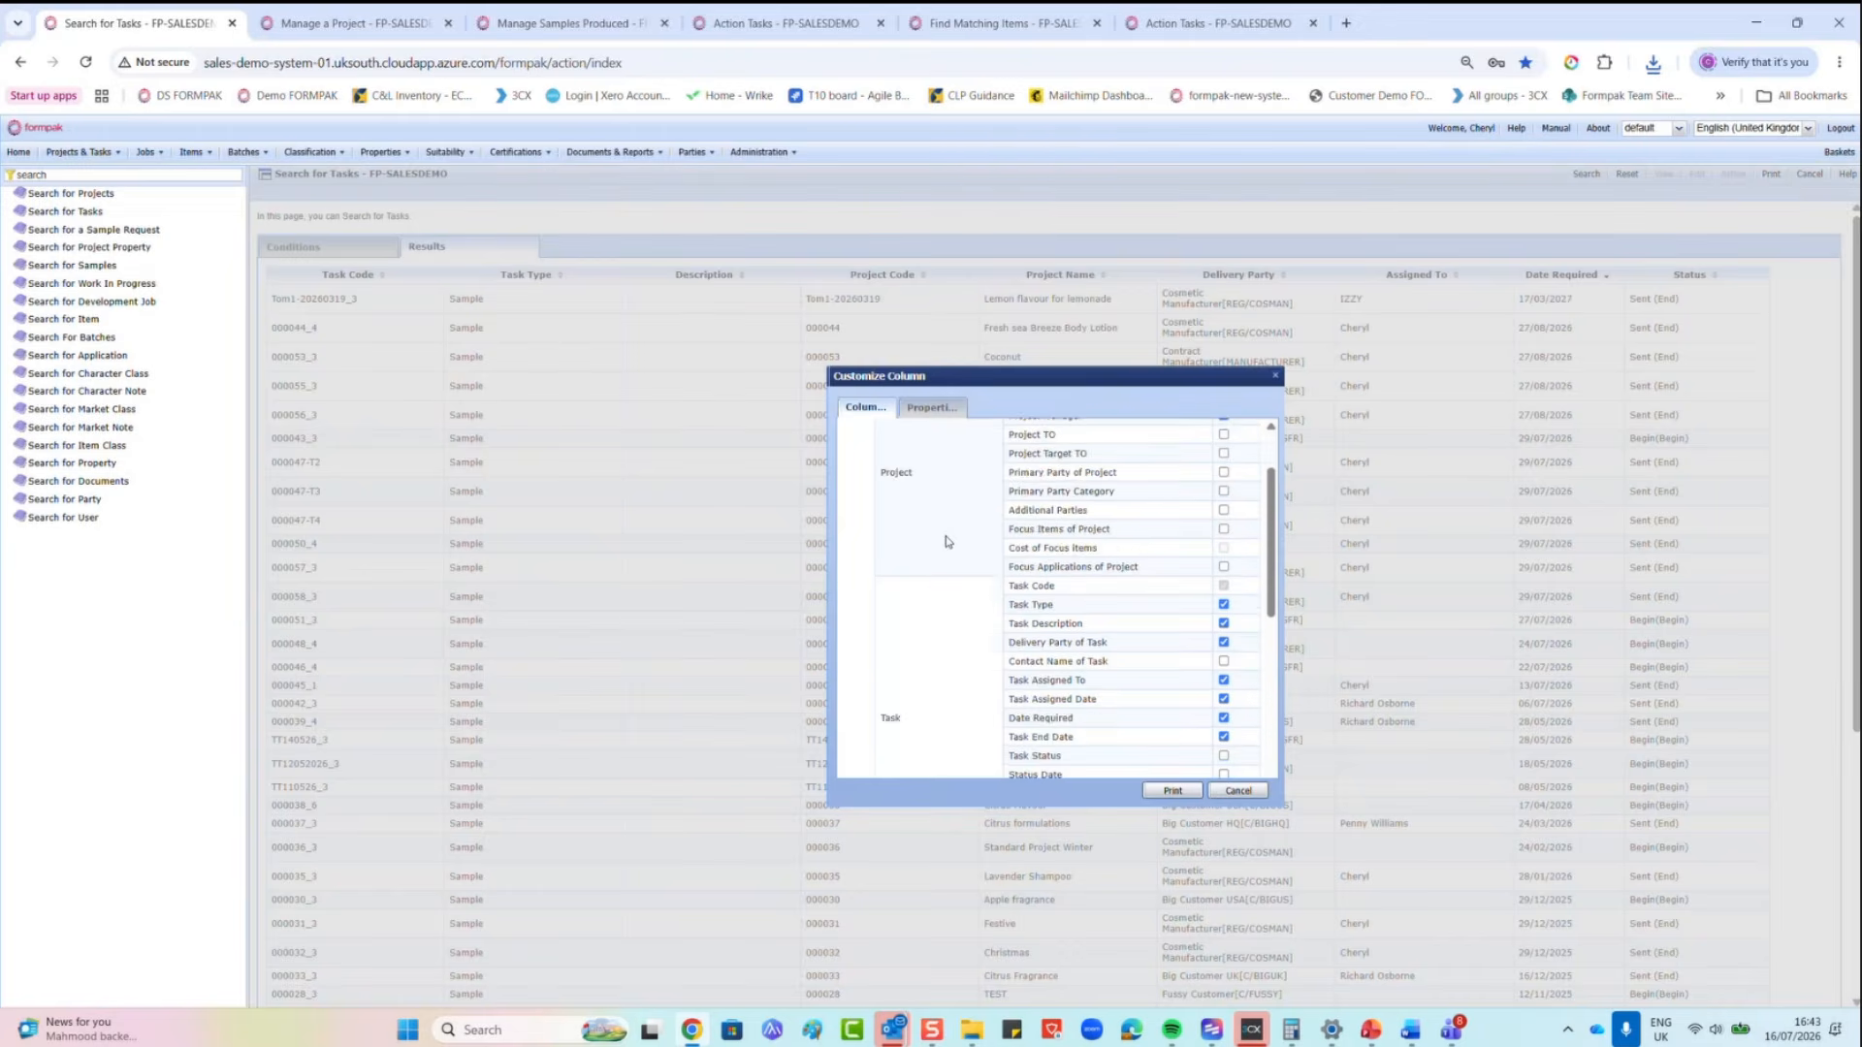
pyautogui.scroll(-5, 948, 541)
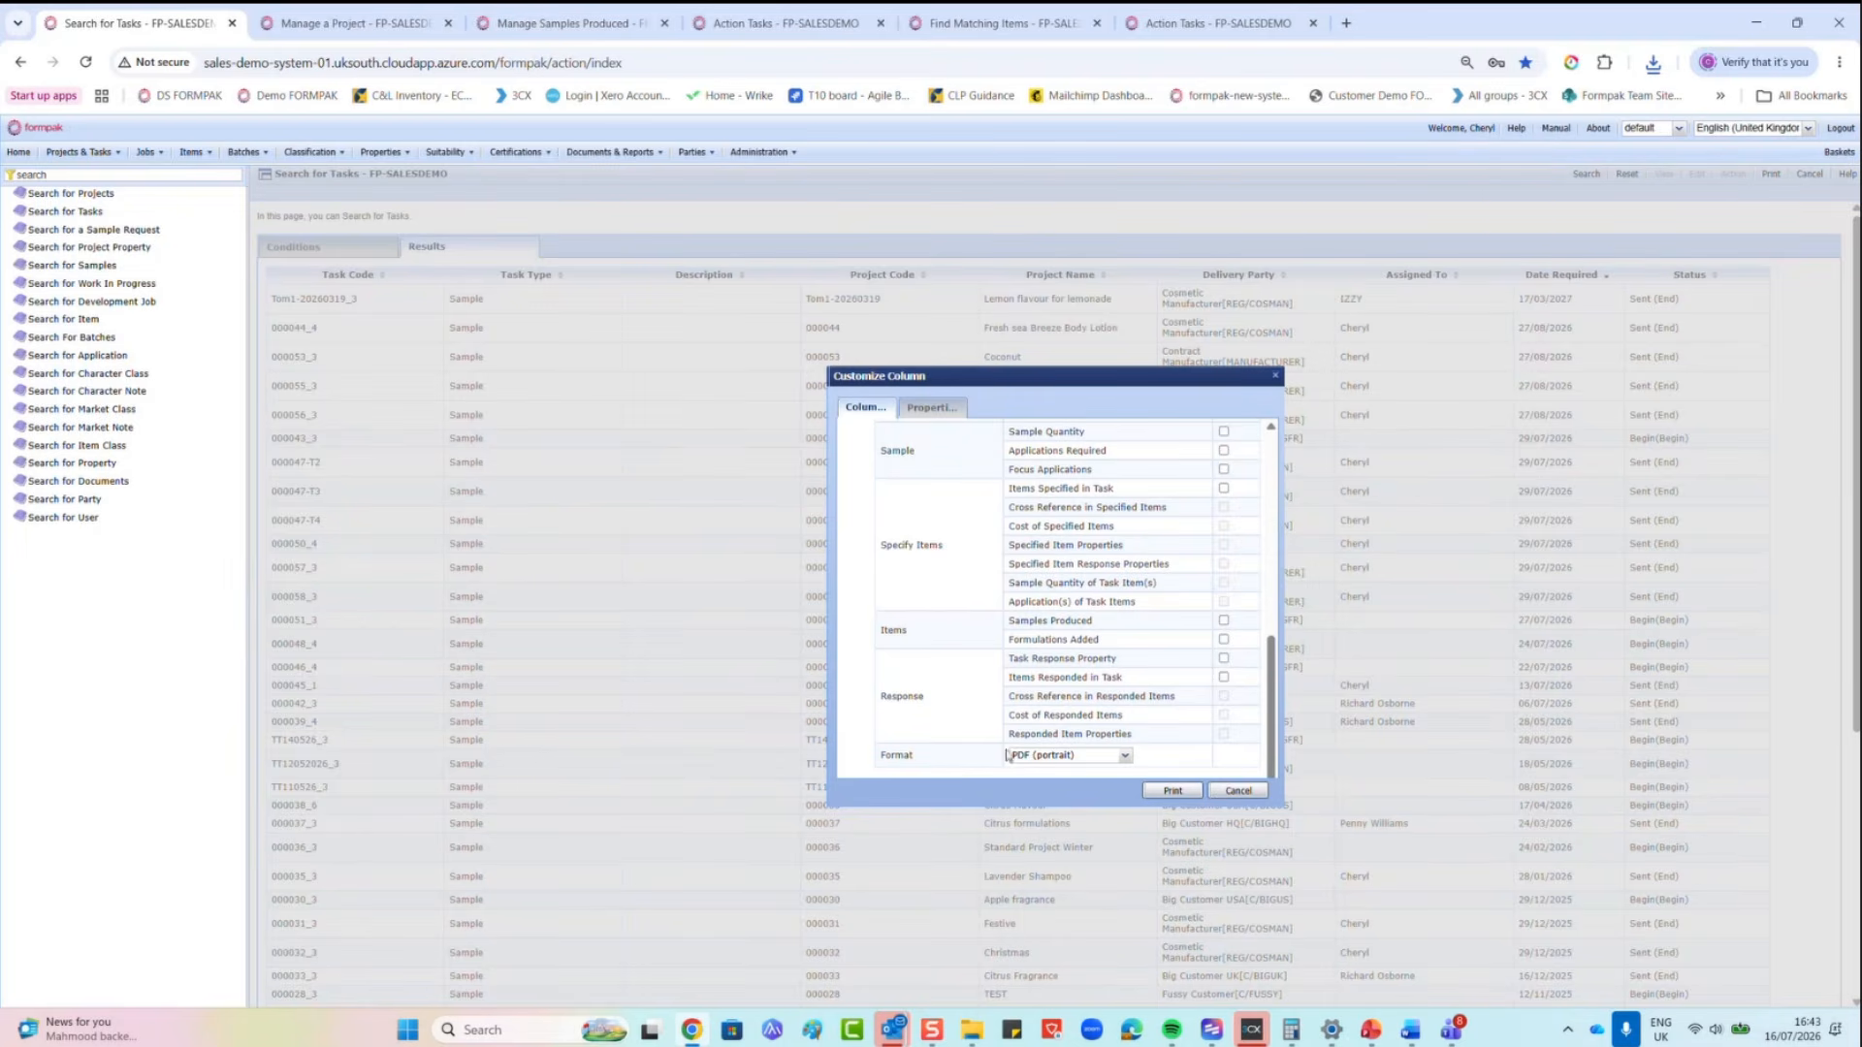
pyautogui.click(1122, 757)
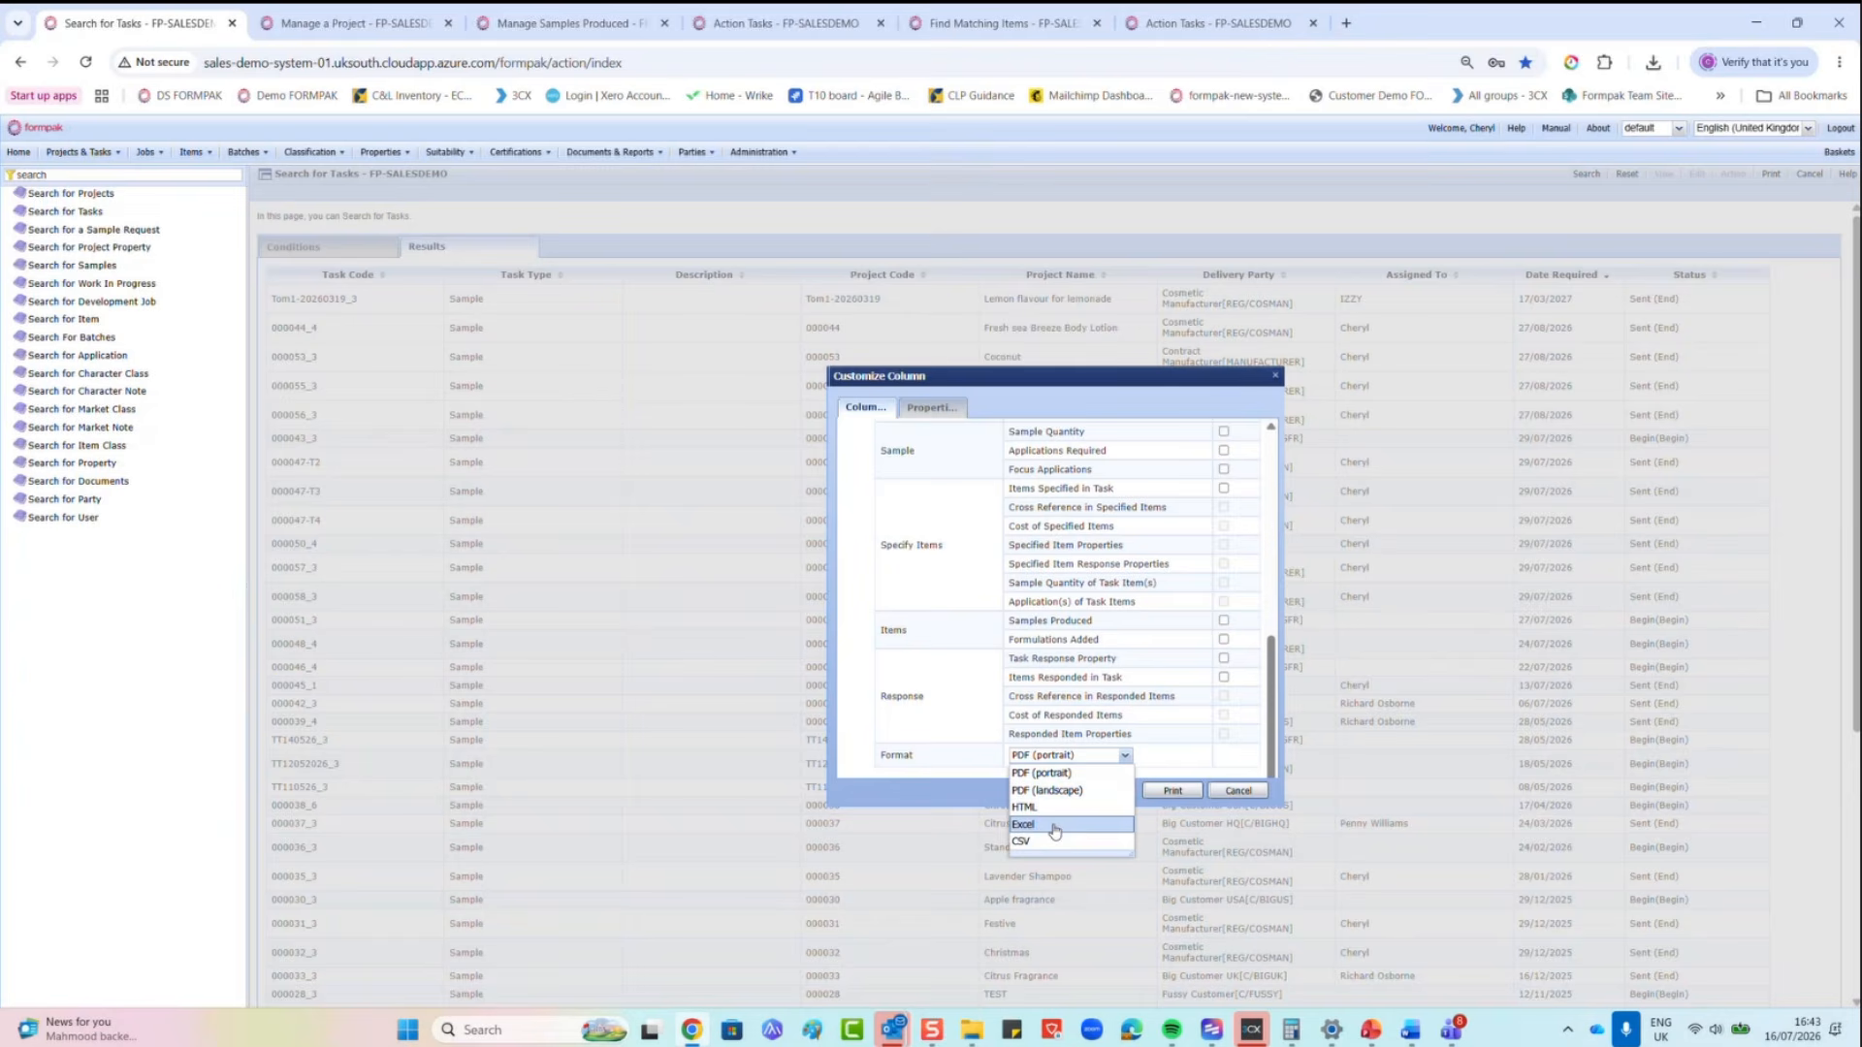
pyautogui.click(1114, 825)
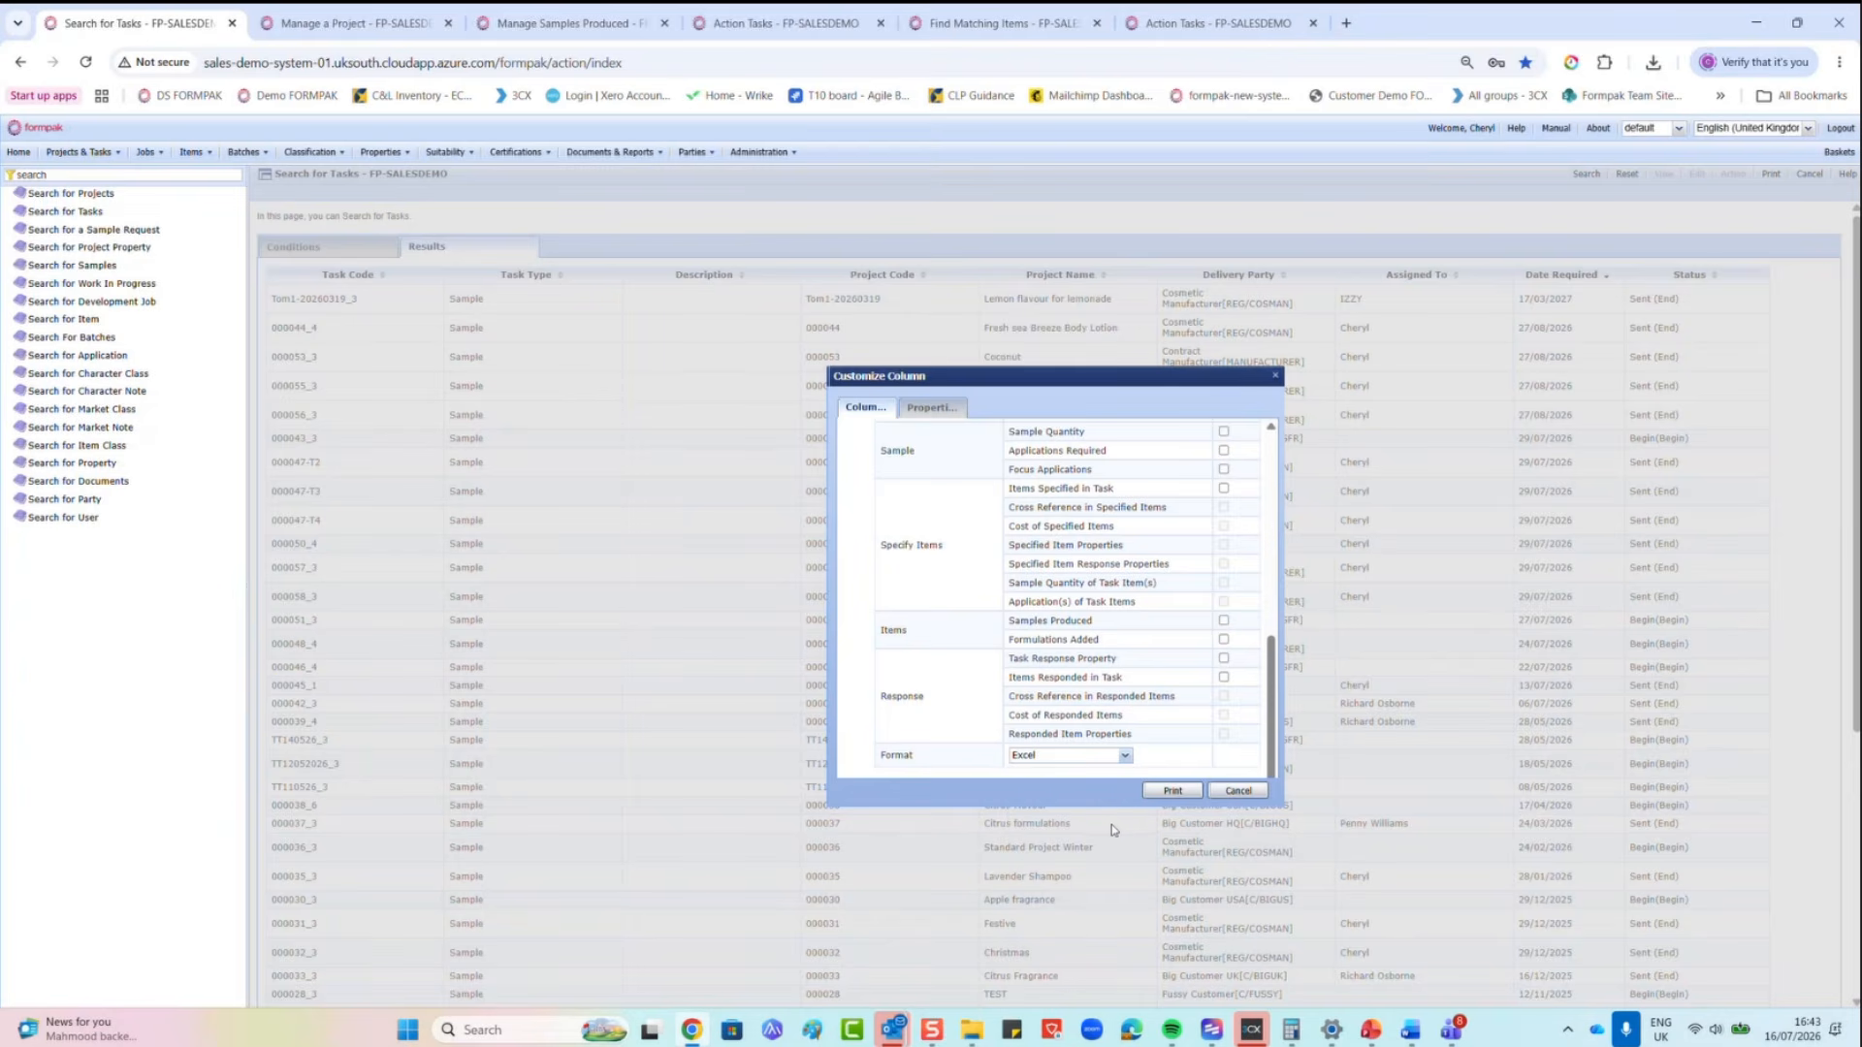
pyautogui.click(1171, 791)
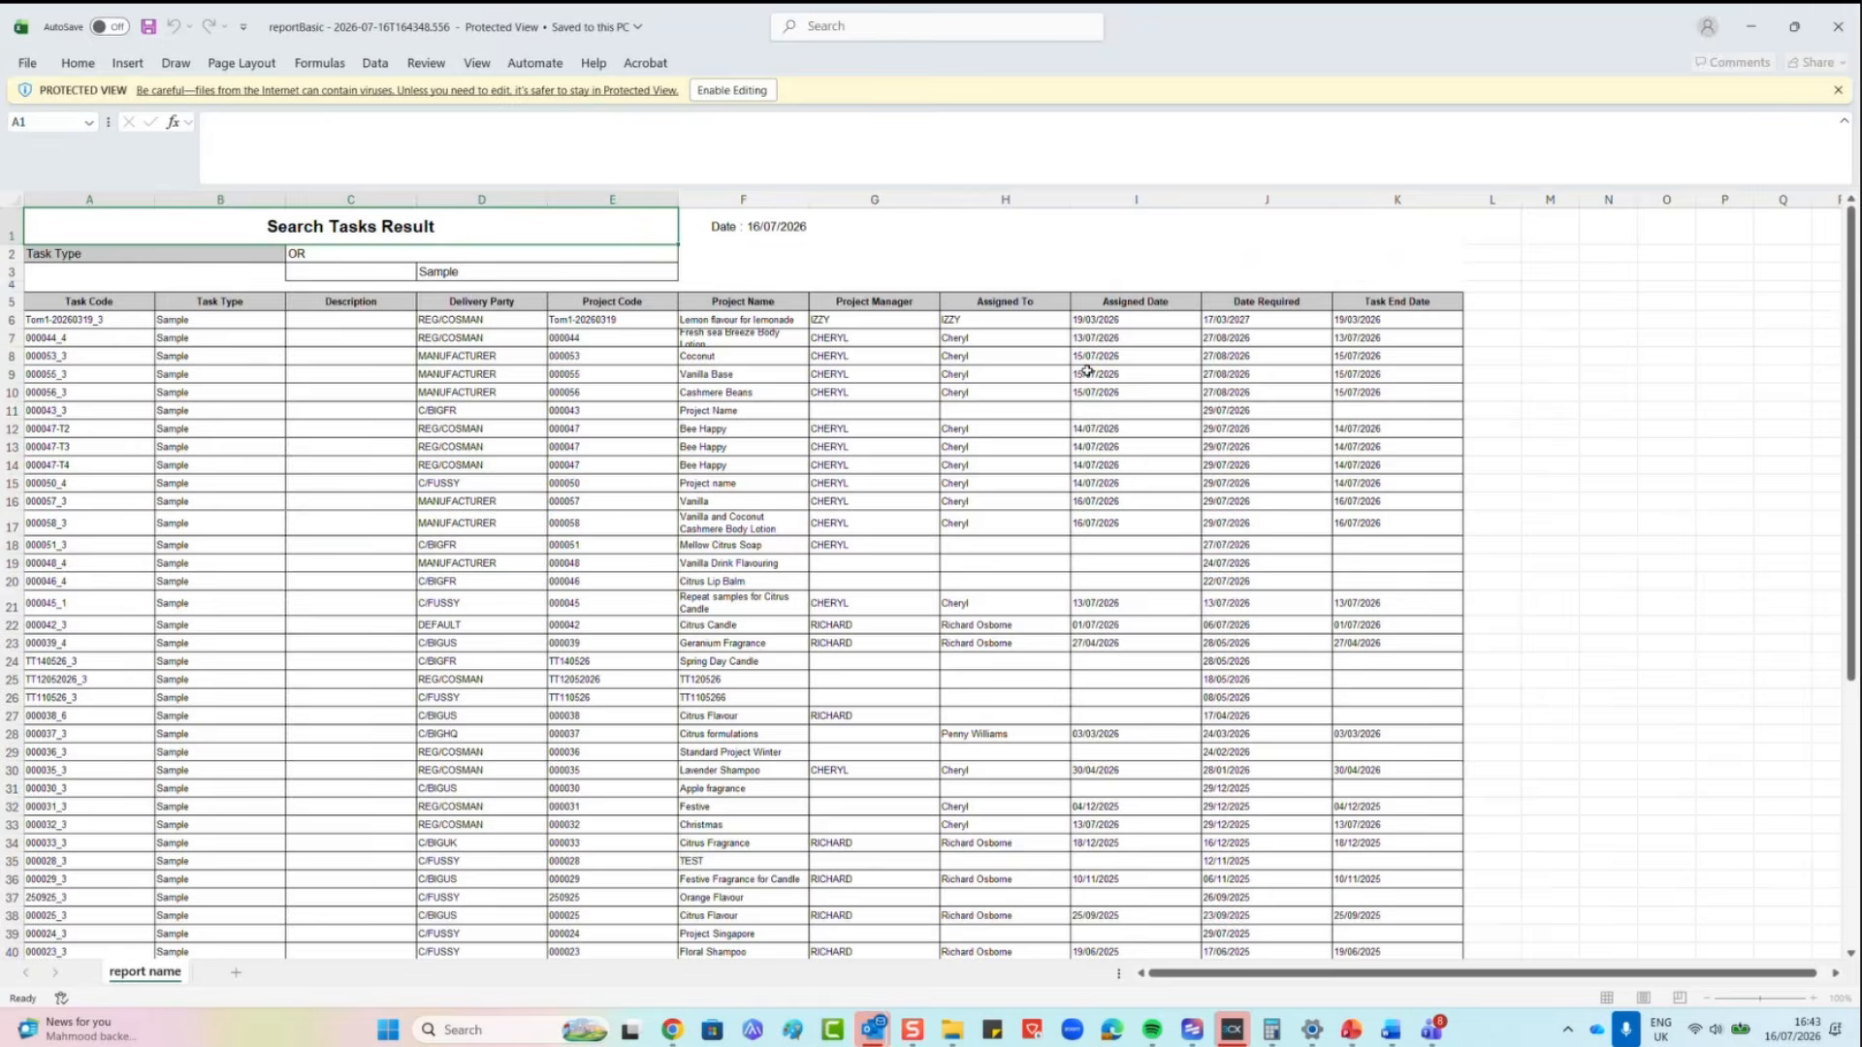
# Step: Look through the exported task report, then close it and the blank download window
pyautogui.scroll(-5, 1007, 458)
pyautogui.scroll(6, 1007, 457)
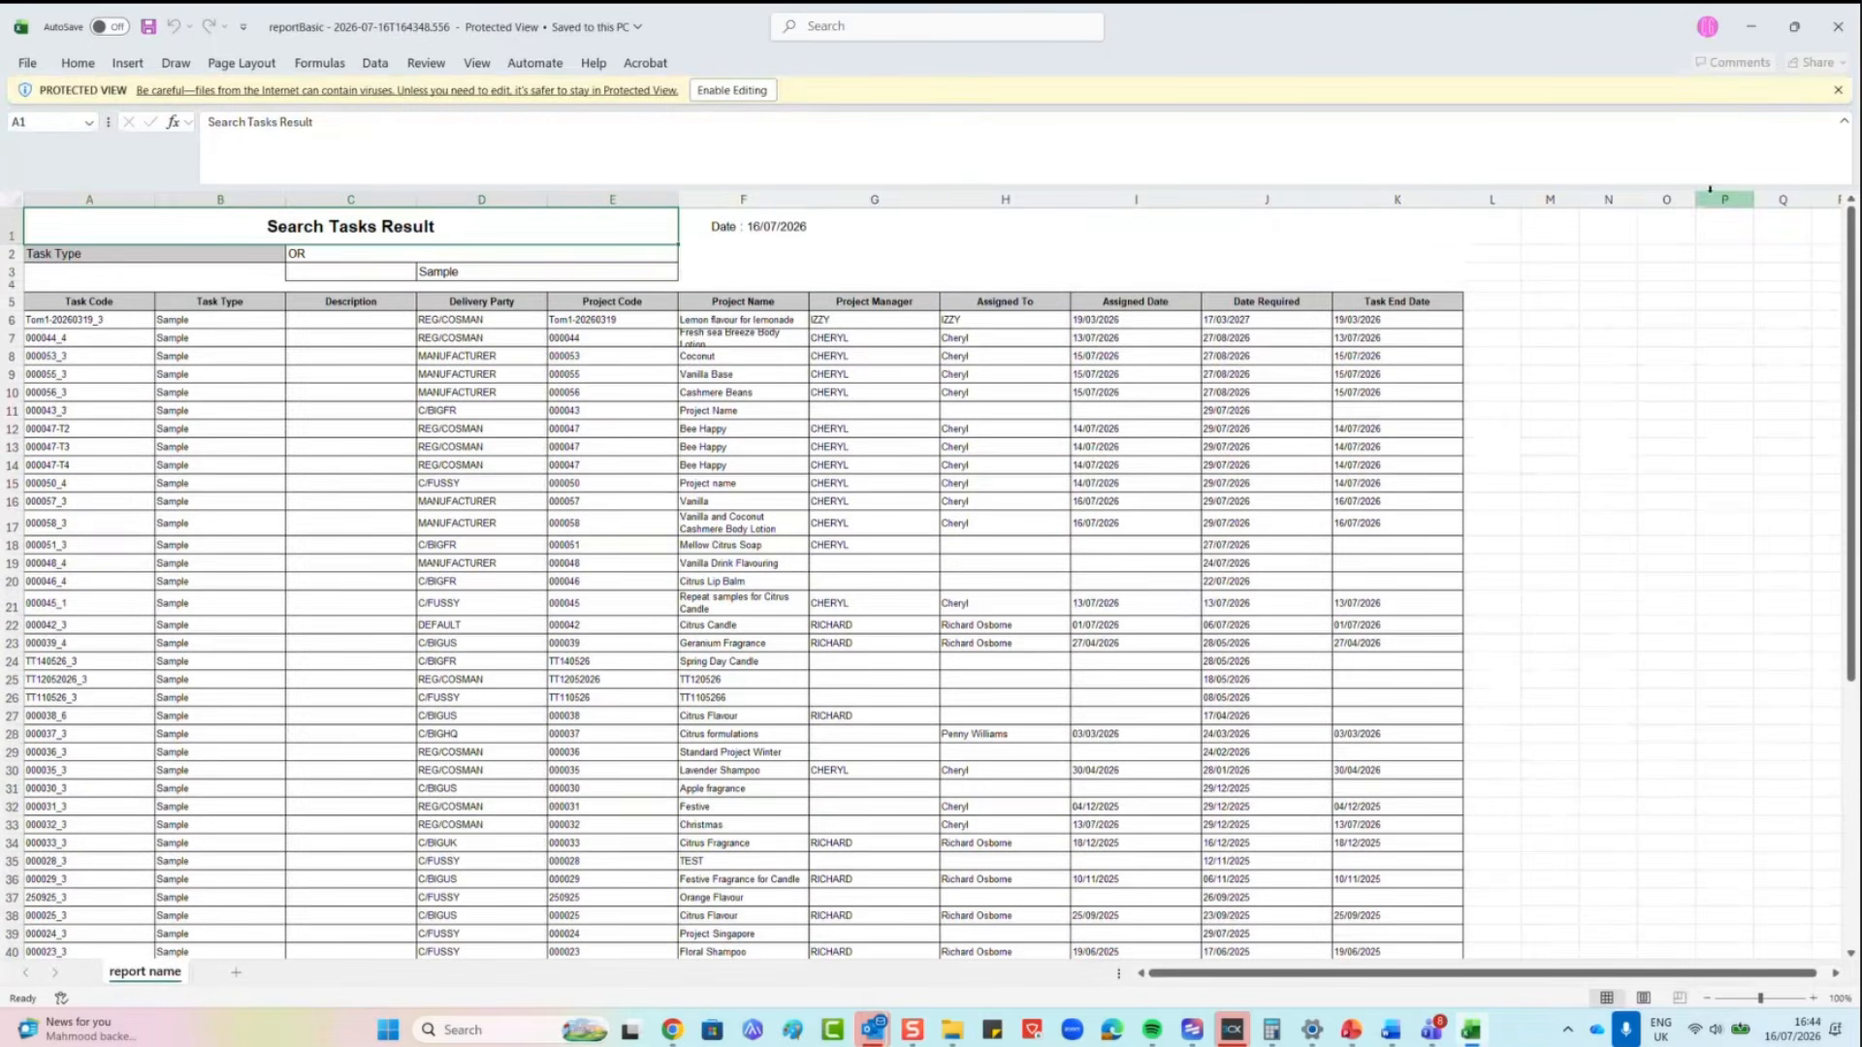
pyautogui.click(1838, 26)
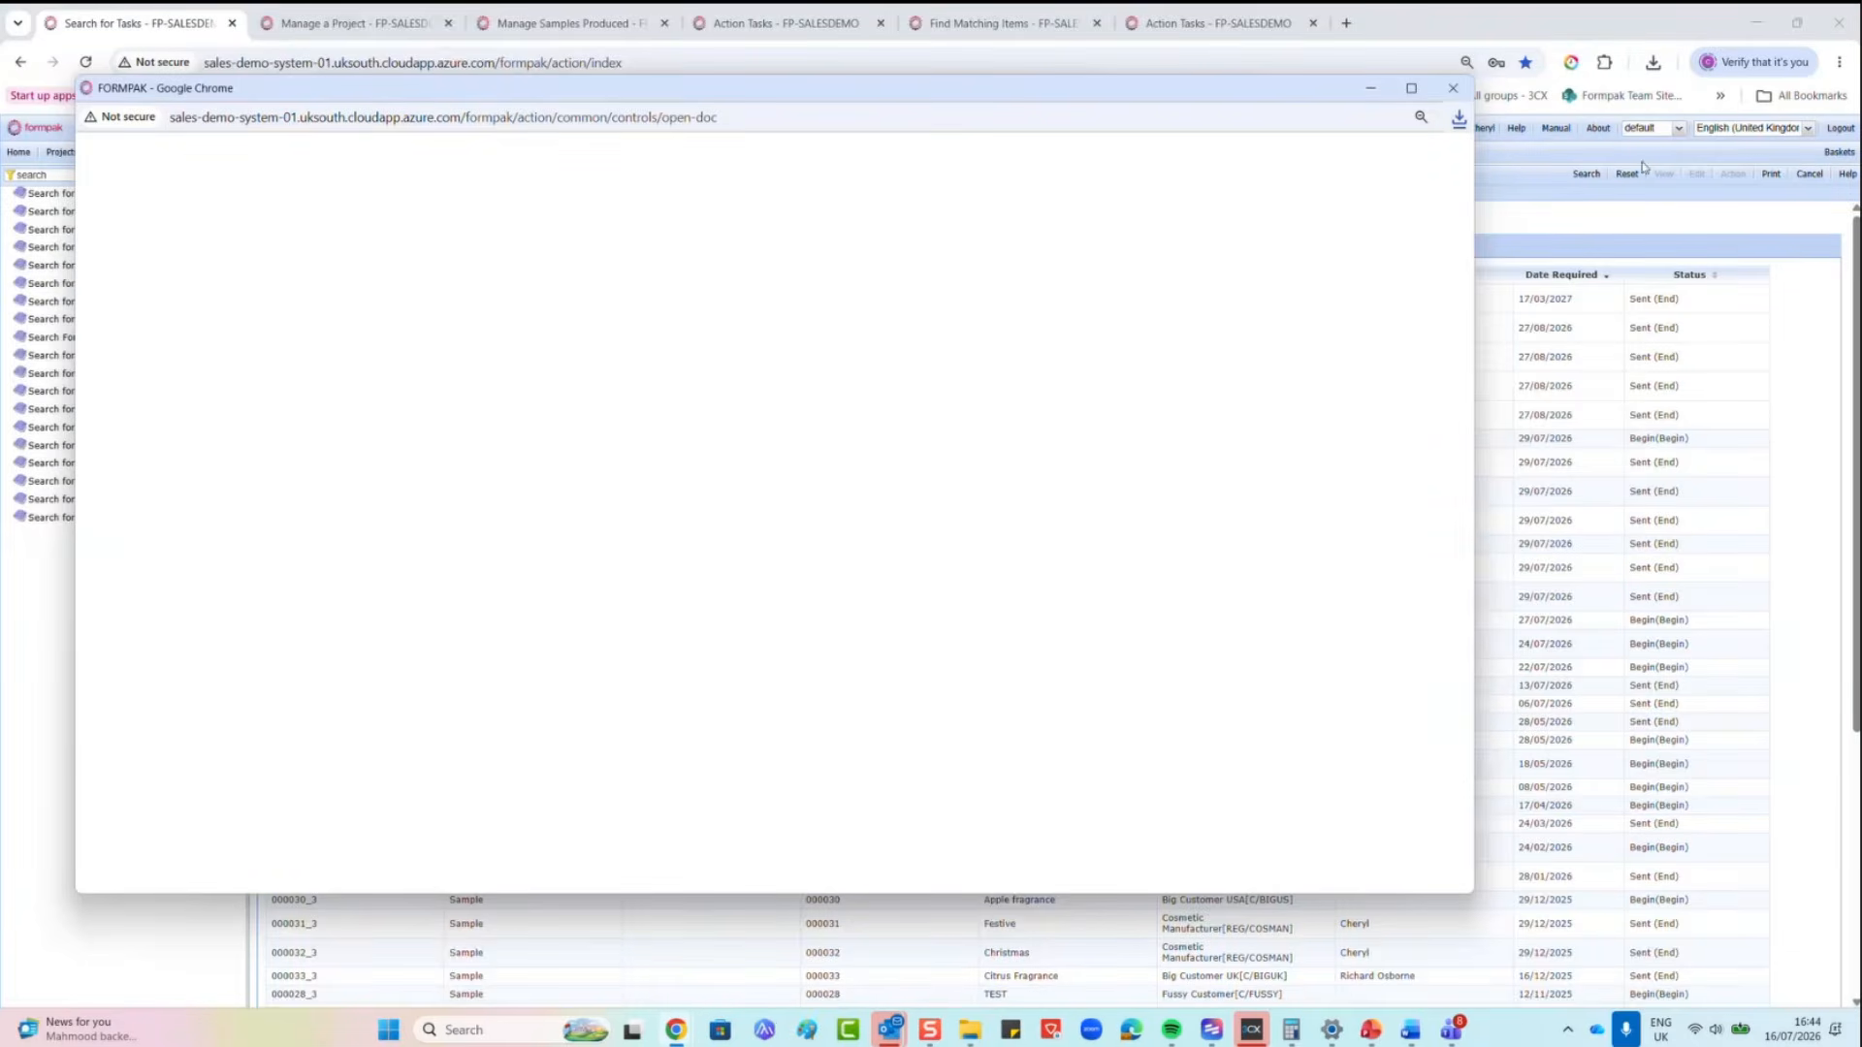
pyautogui.click(1453, 87)
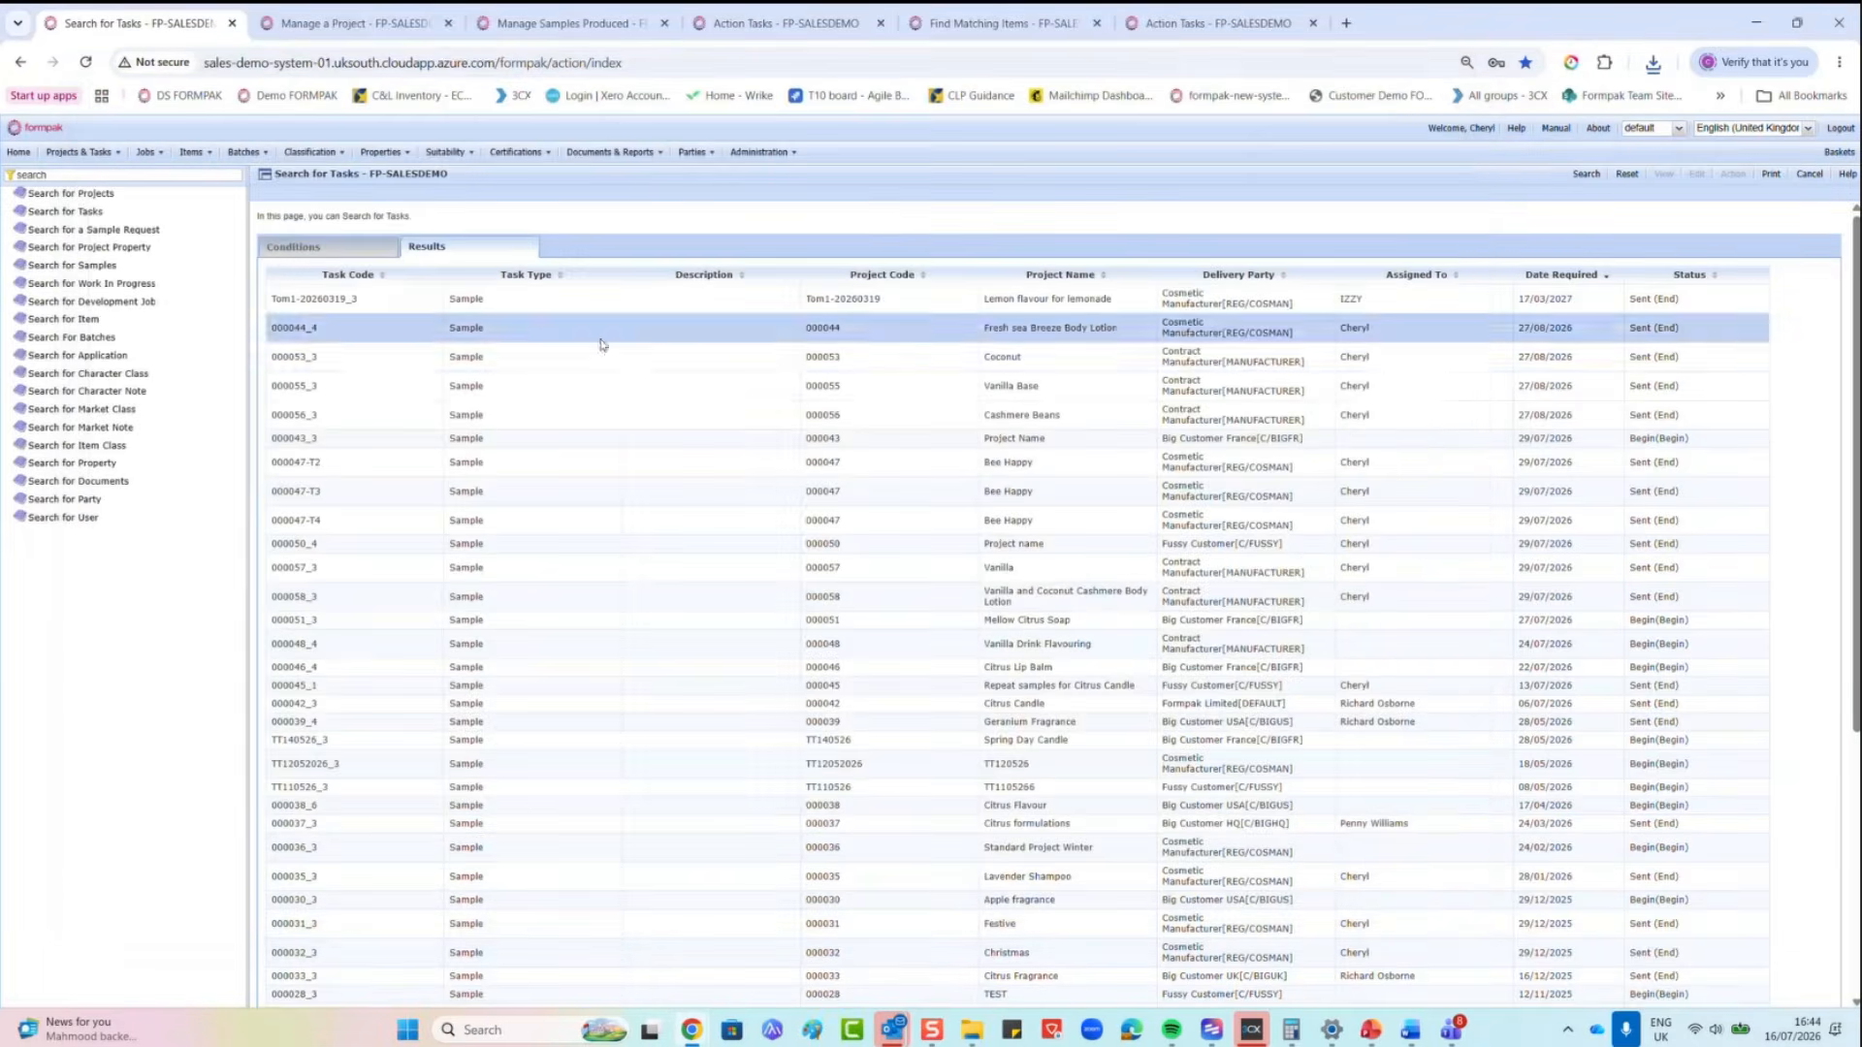
# Step: Open Search for Samples and search for samples with the delivery party MANUFACTURER
pyautogui.click(97, 268)
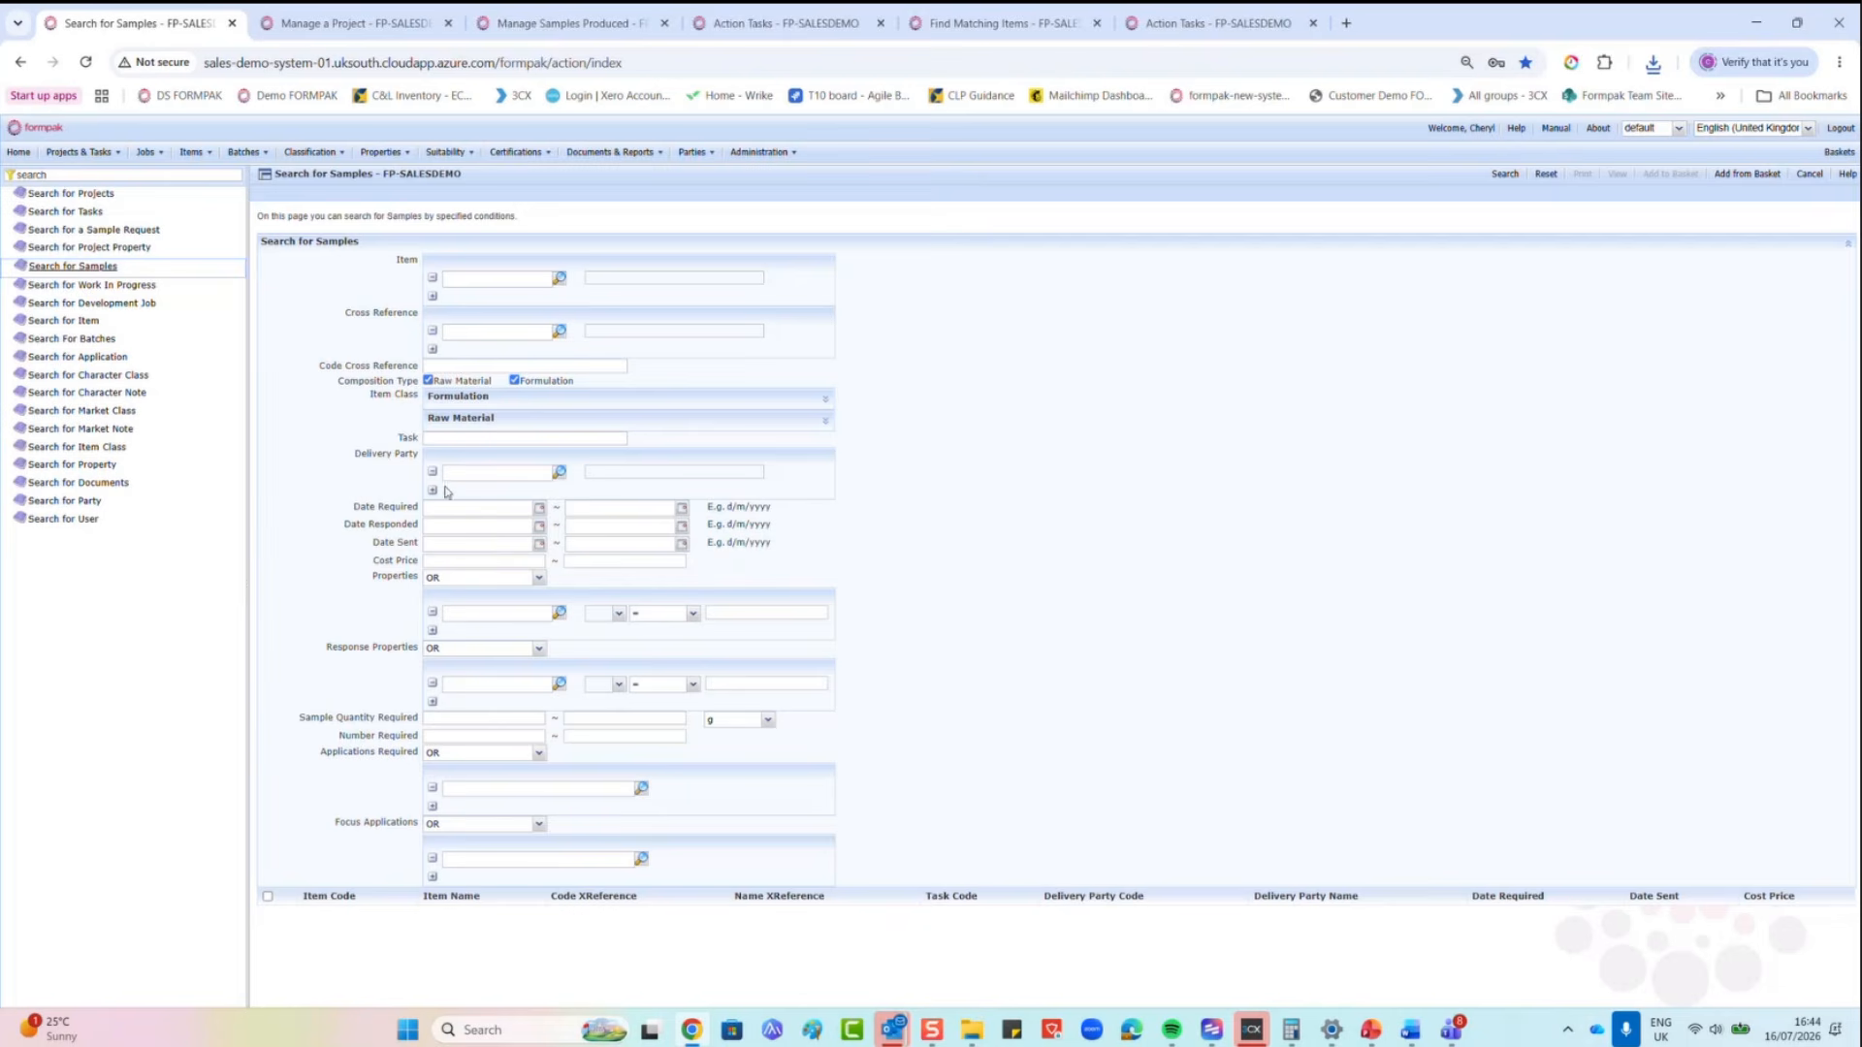
pyautogui.click(472, 475)
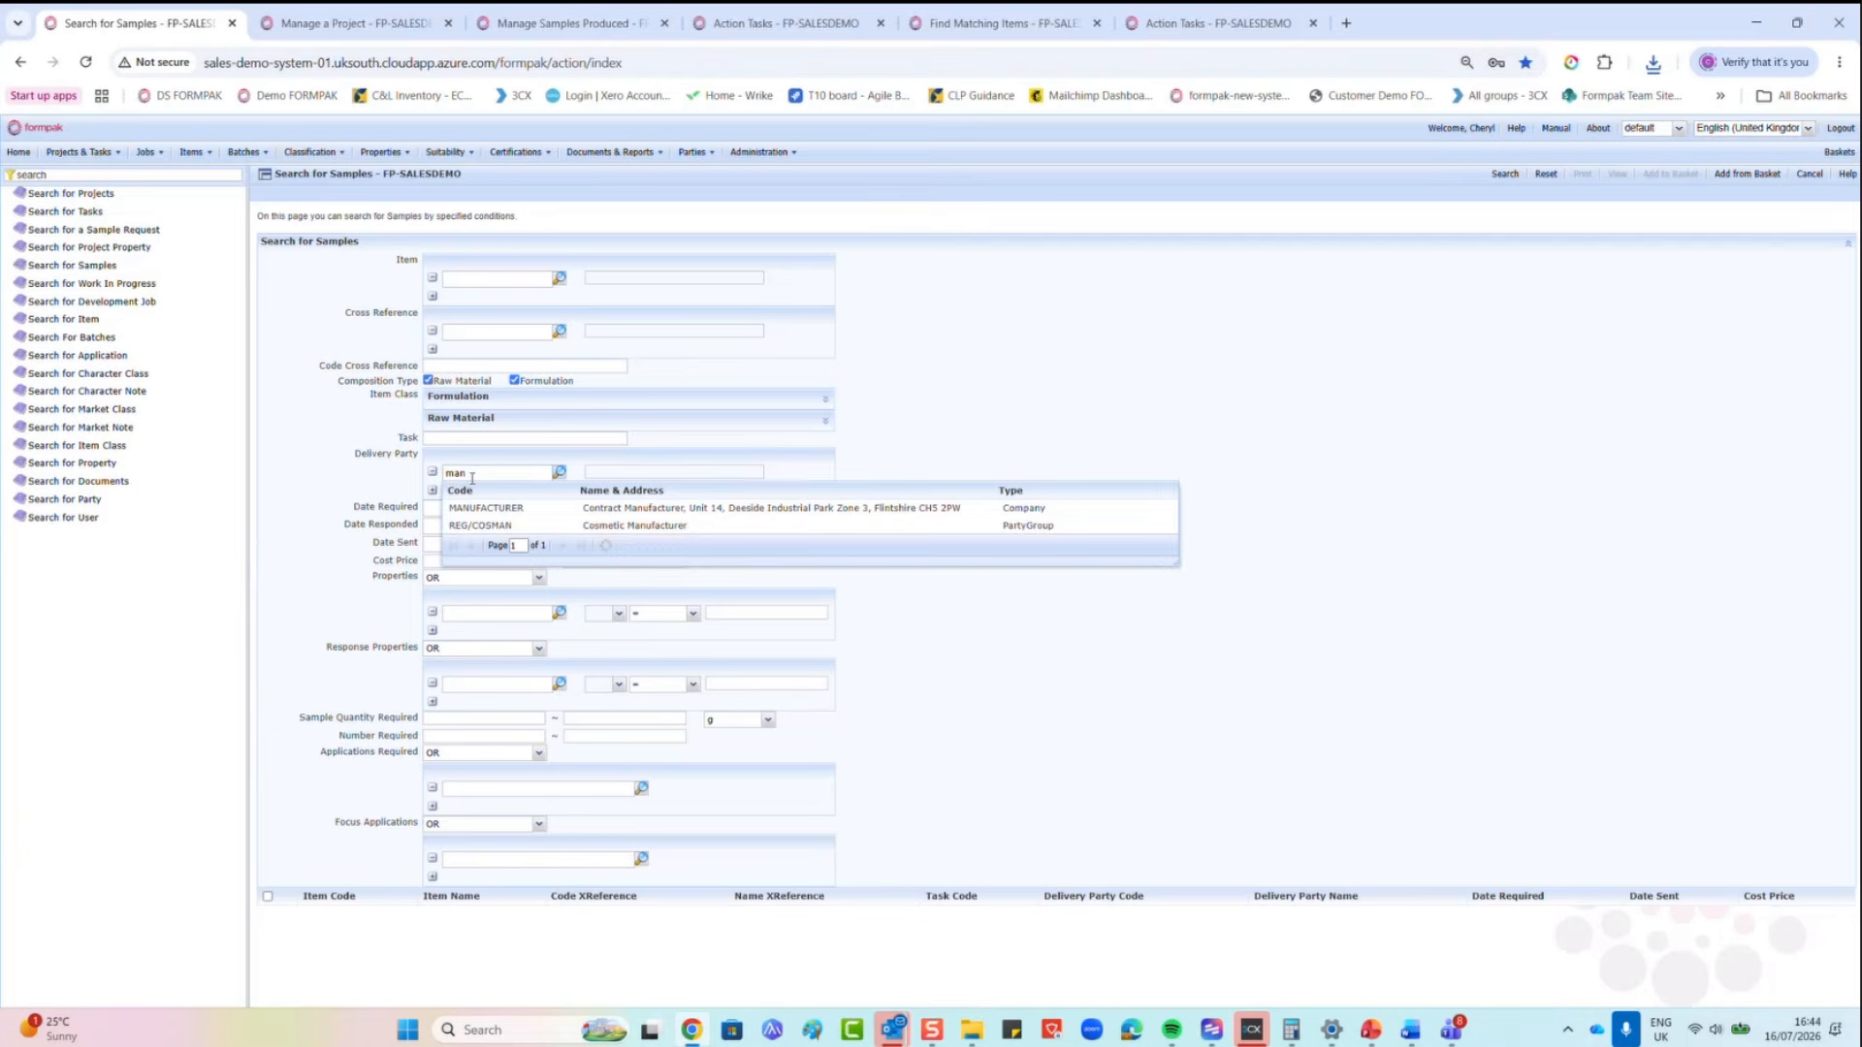
pyautogui.click(481, 522)
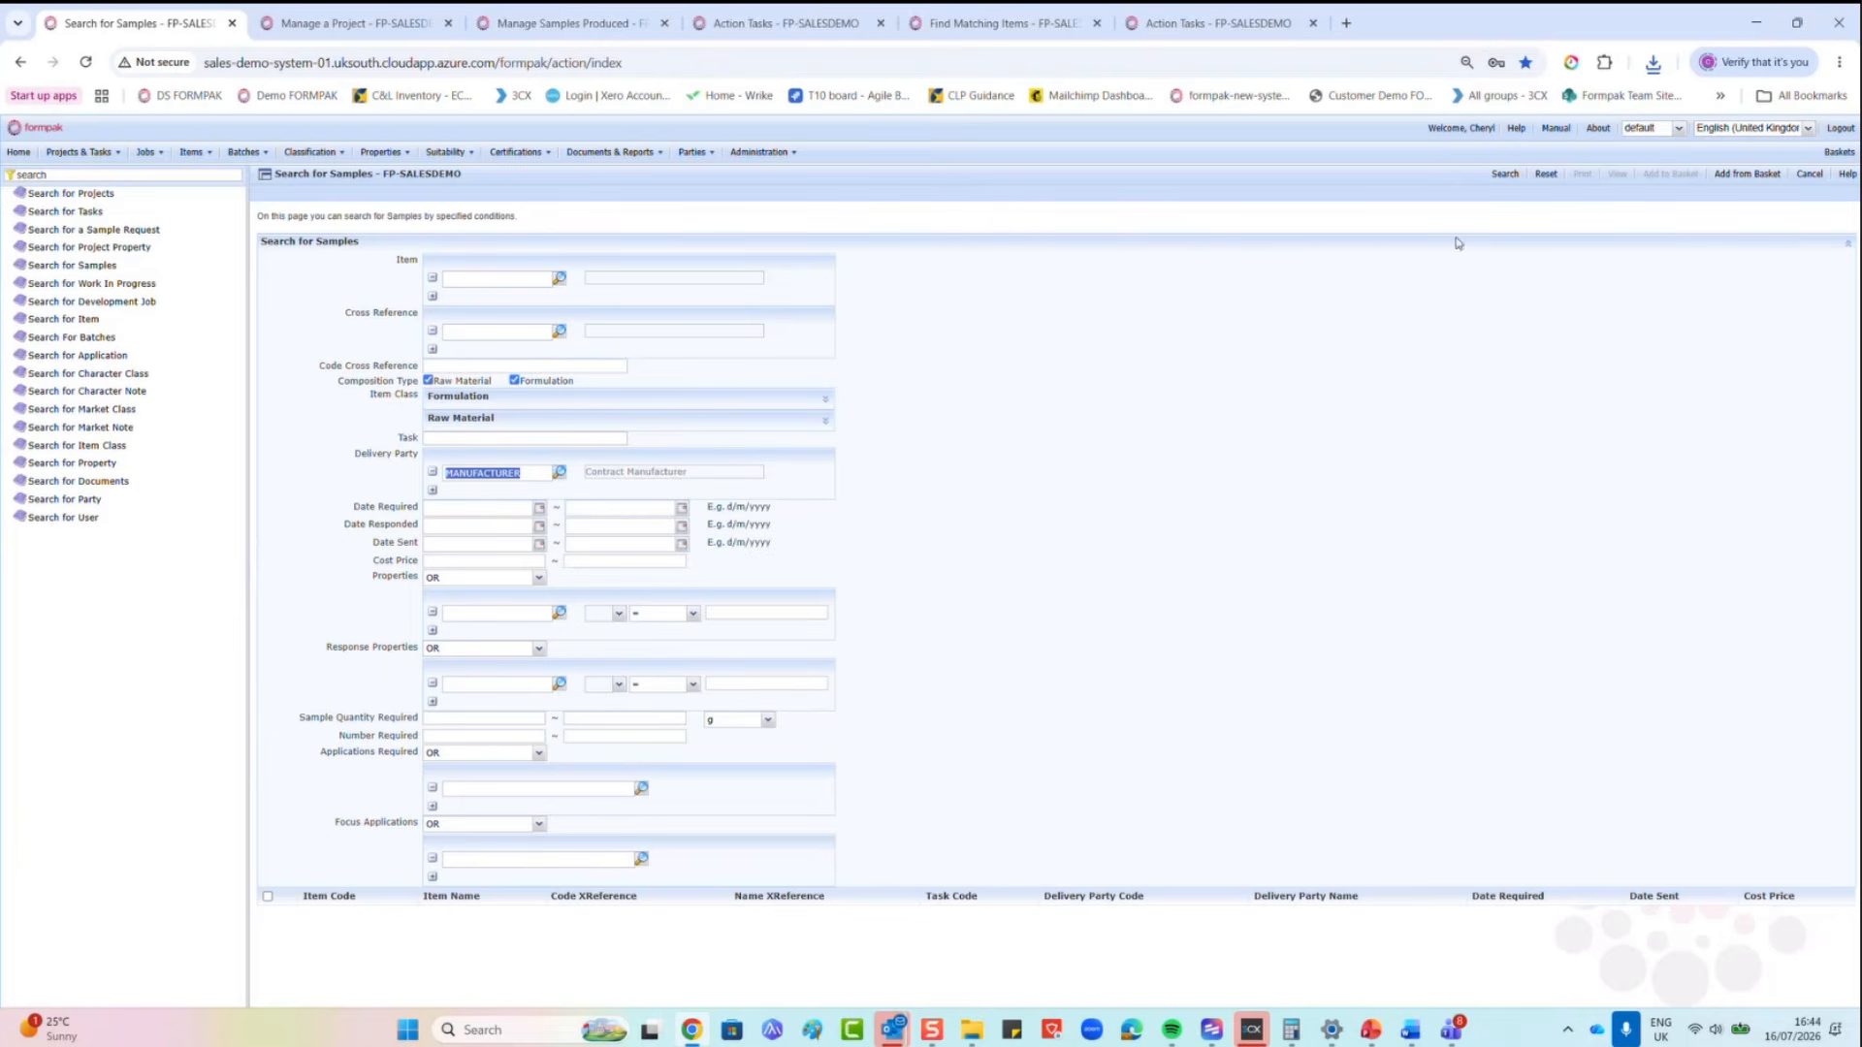
pyautogui.click(1505, 175)
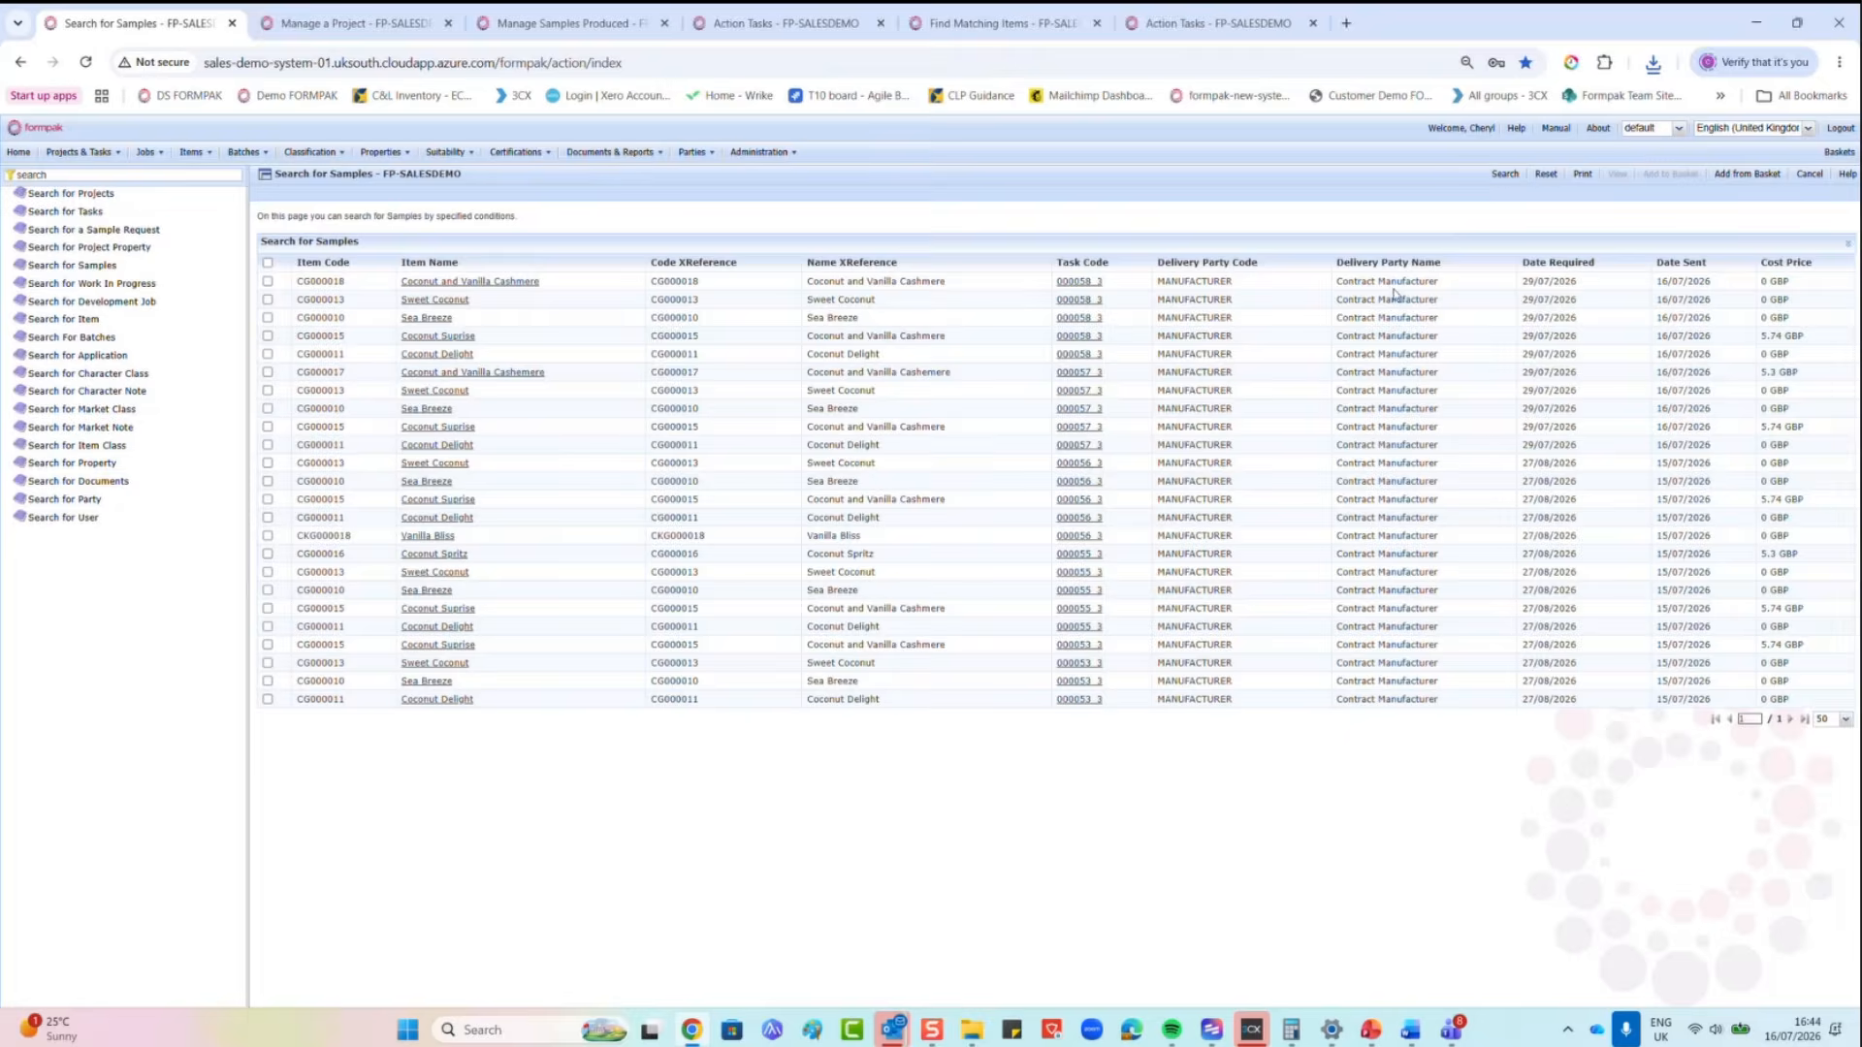
# Step: Review the columns and report formats available for printing the sample results, then close the print options without printing
pyautogui.click(1584, 175)
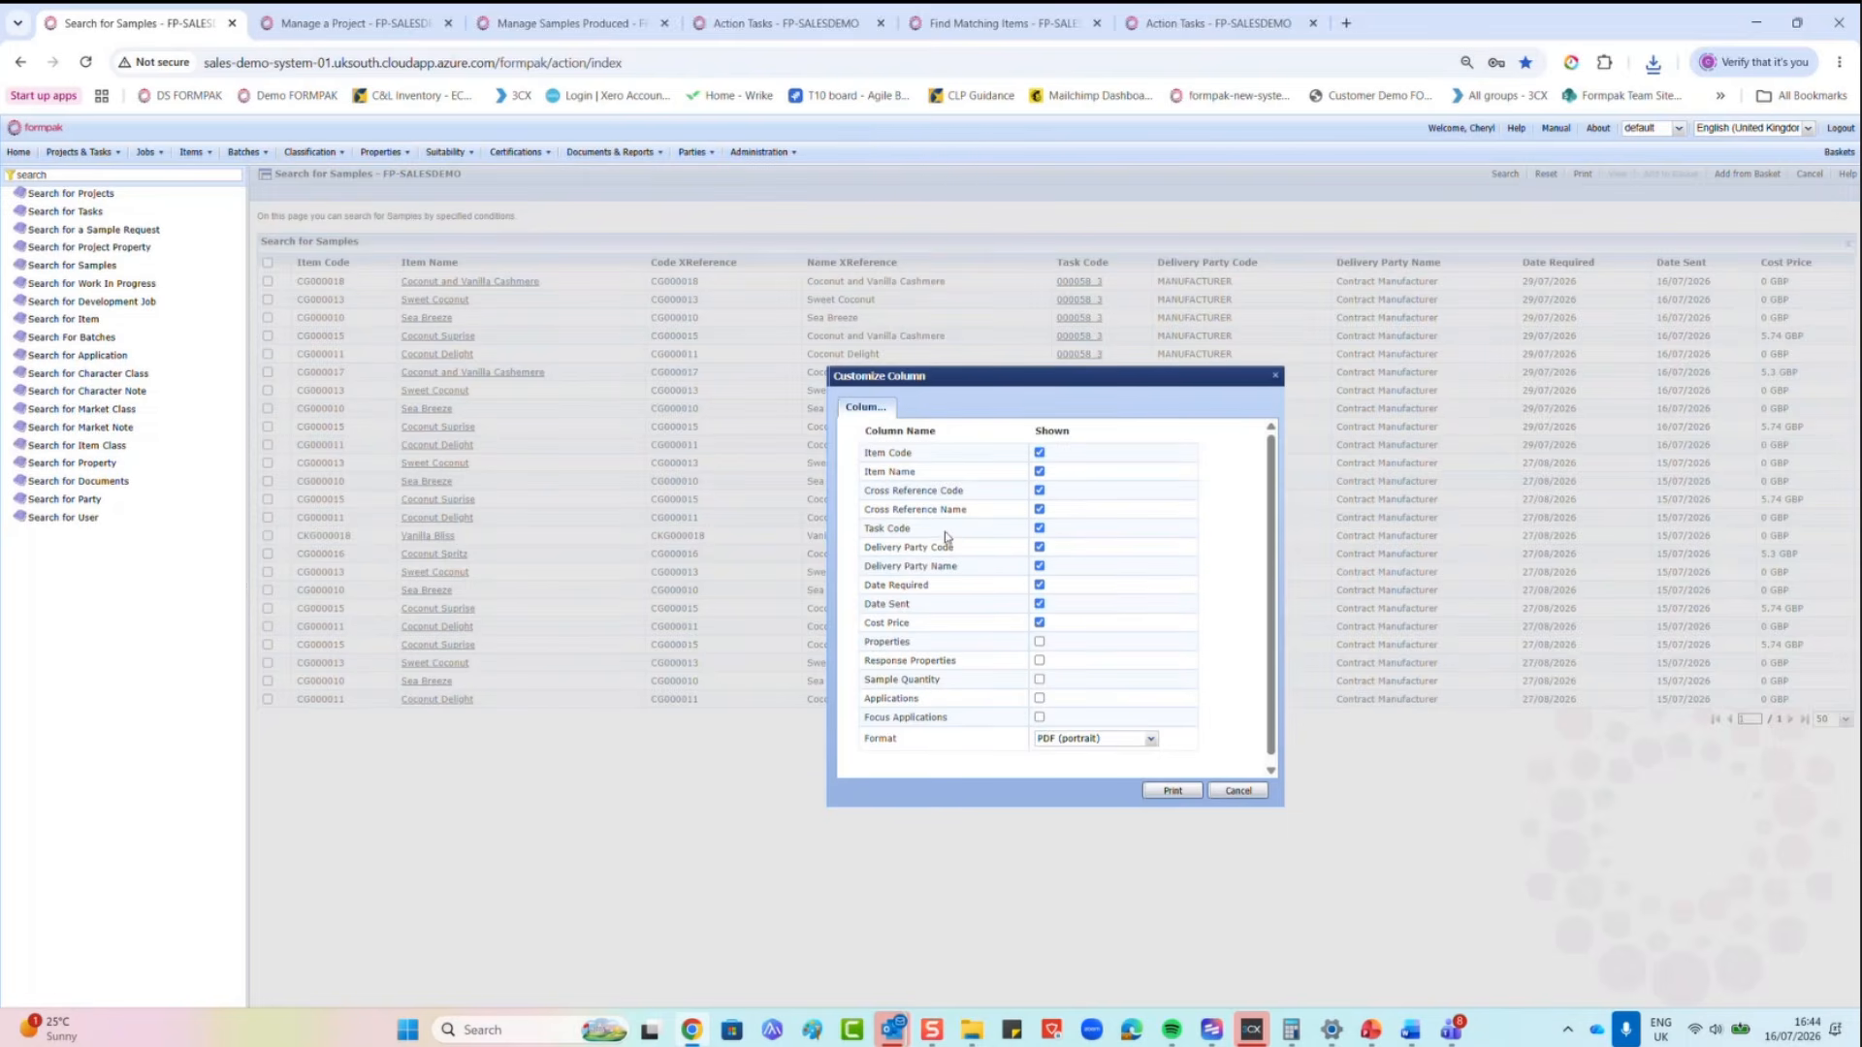
pyautogui.scroll(-1, 925, 562)
pyautogui.scroll(1, 935, 650)
pyautogui.click(1149, 739)
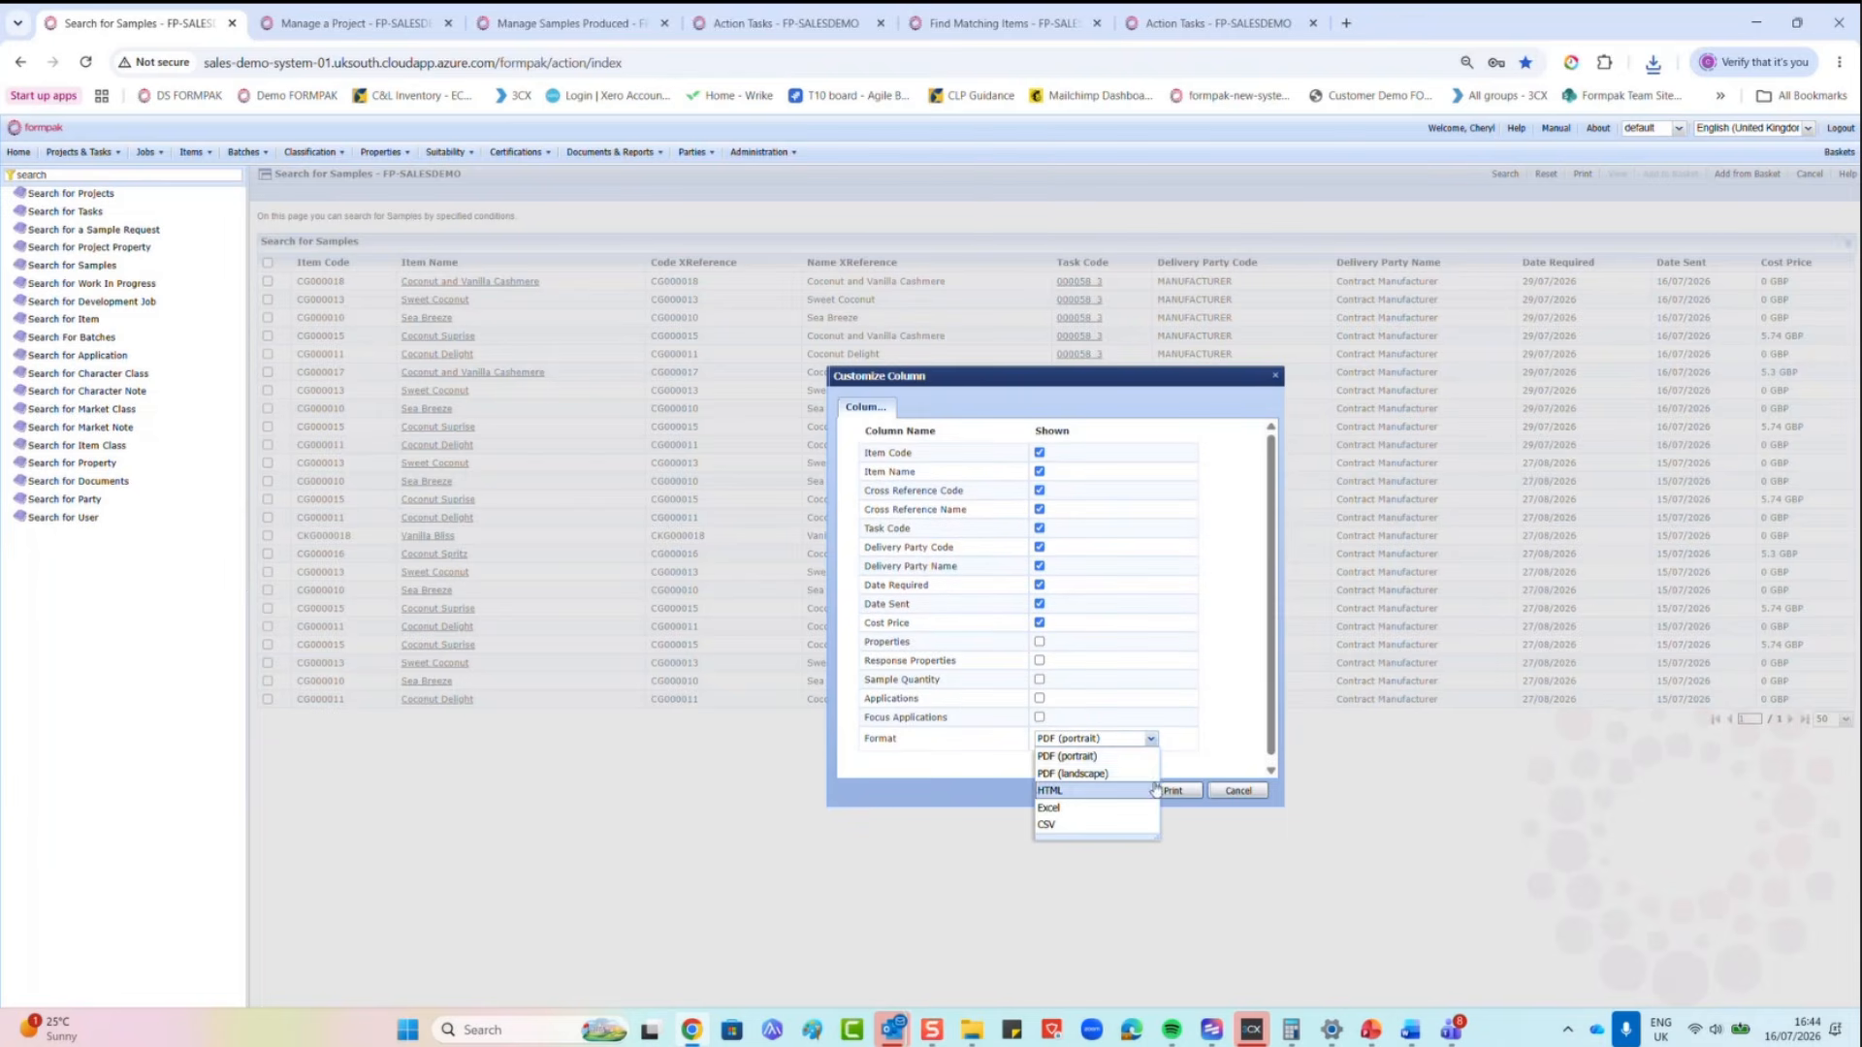
pyautogui.click(1234, 735)
pyautogui.click(1238, 791)
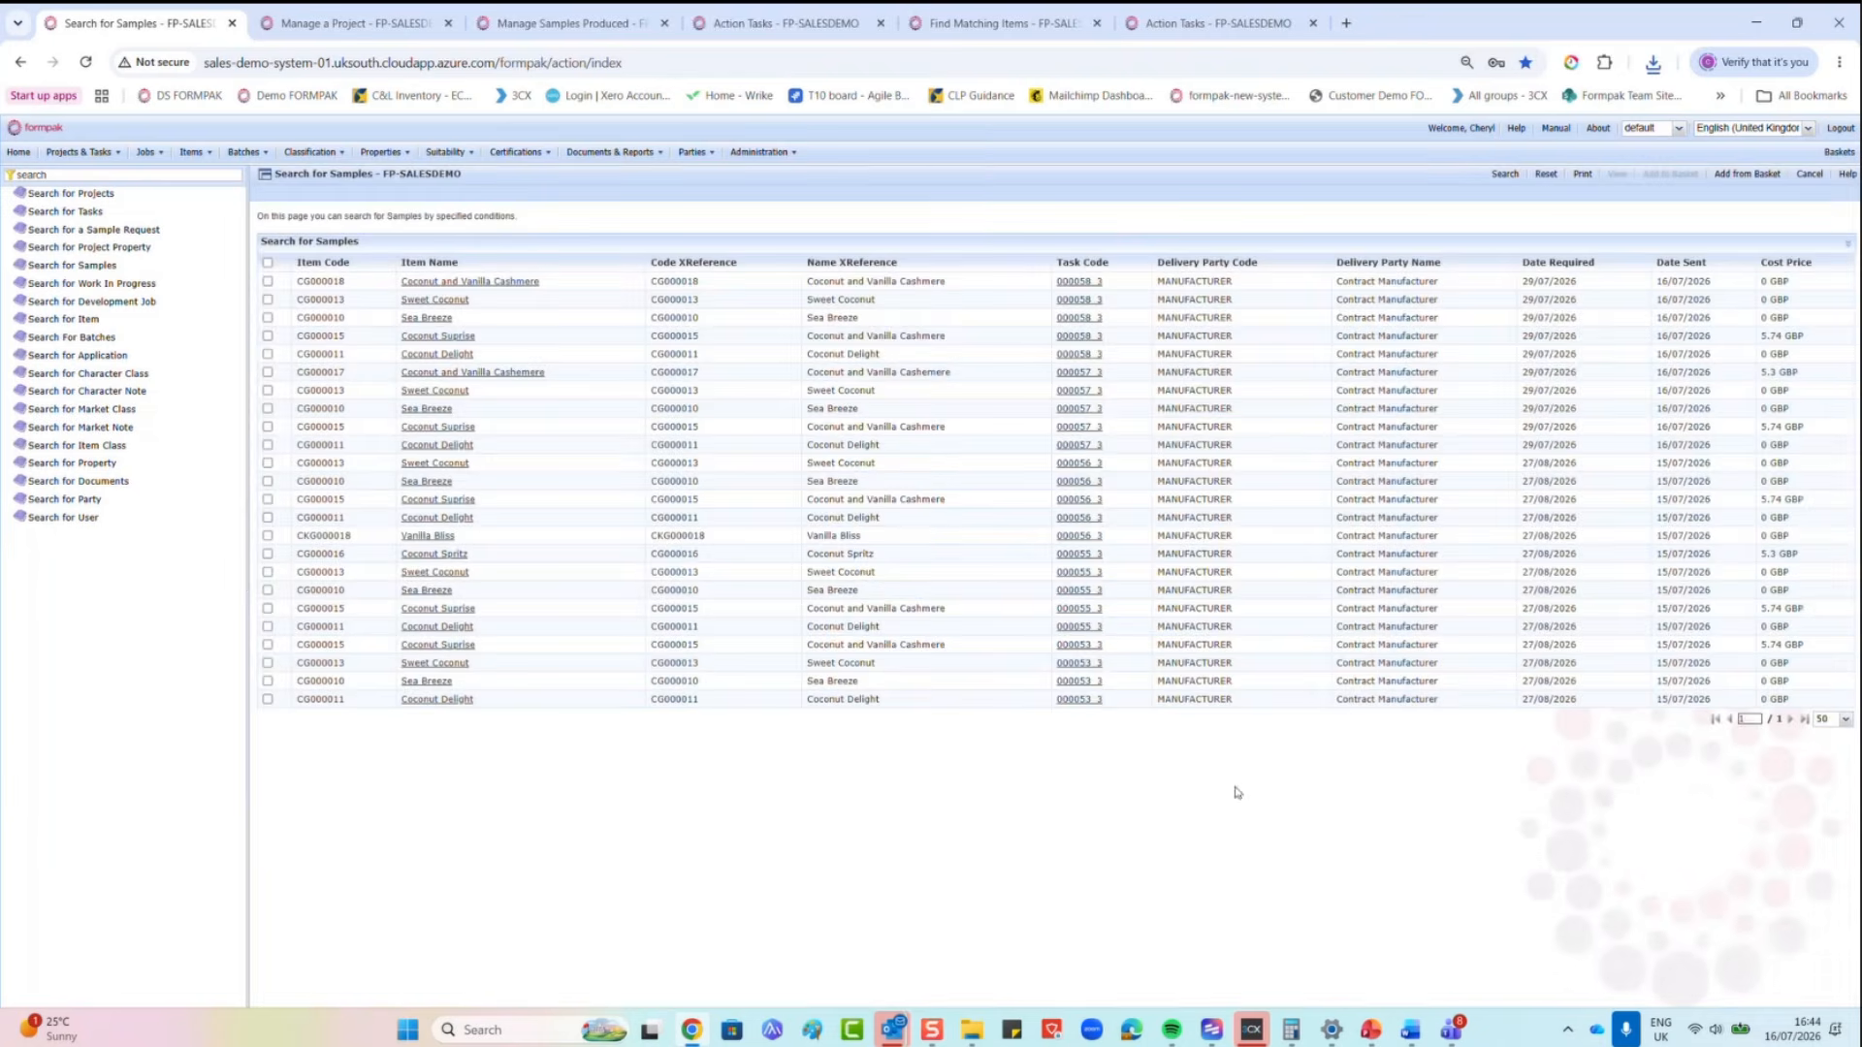
# Step: Filter the function list by "manage" and open Manage Samples Produced
pyautogui.click(79, 177)
pyautogui.press('BackSpace')
pyautogui.write('manage')
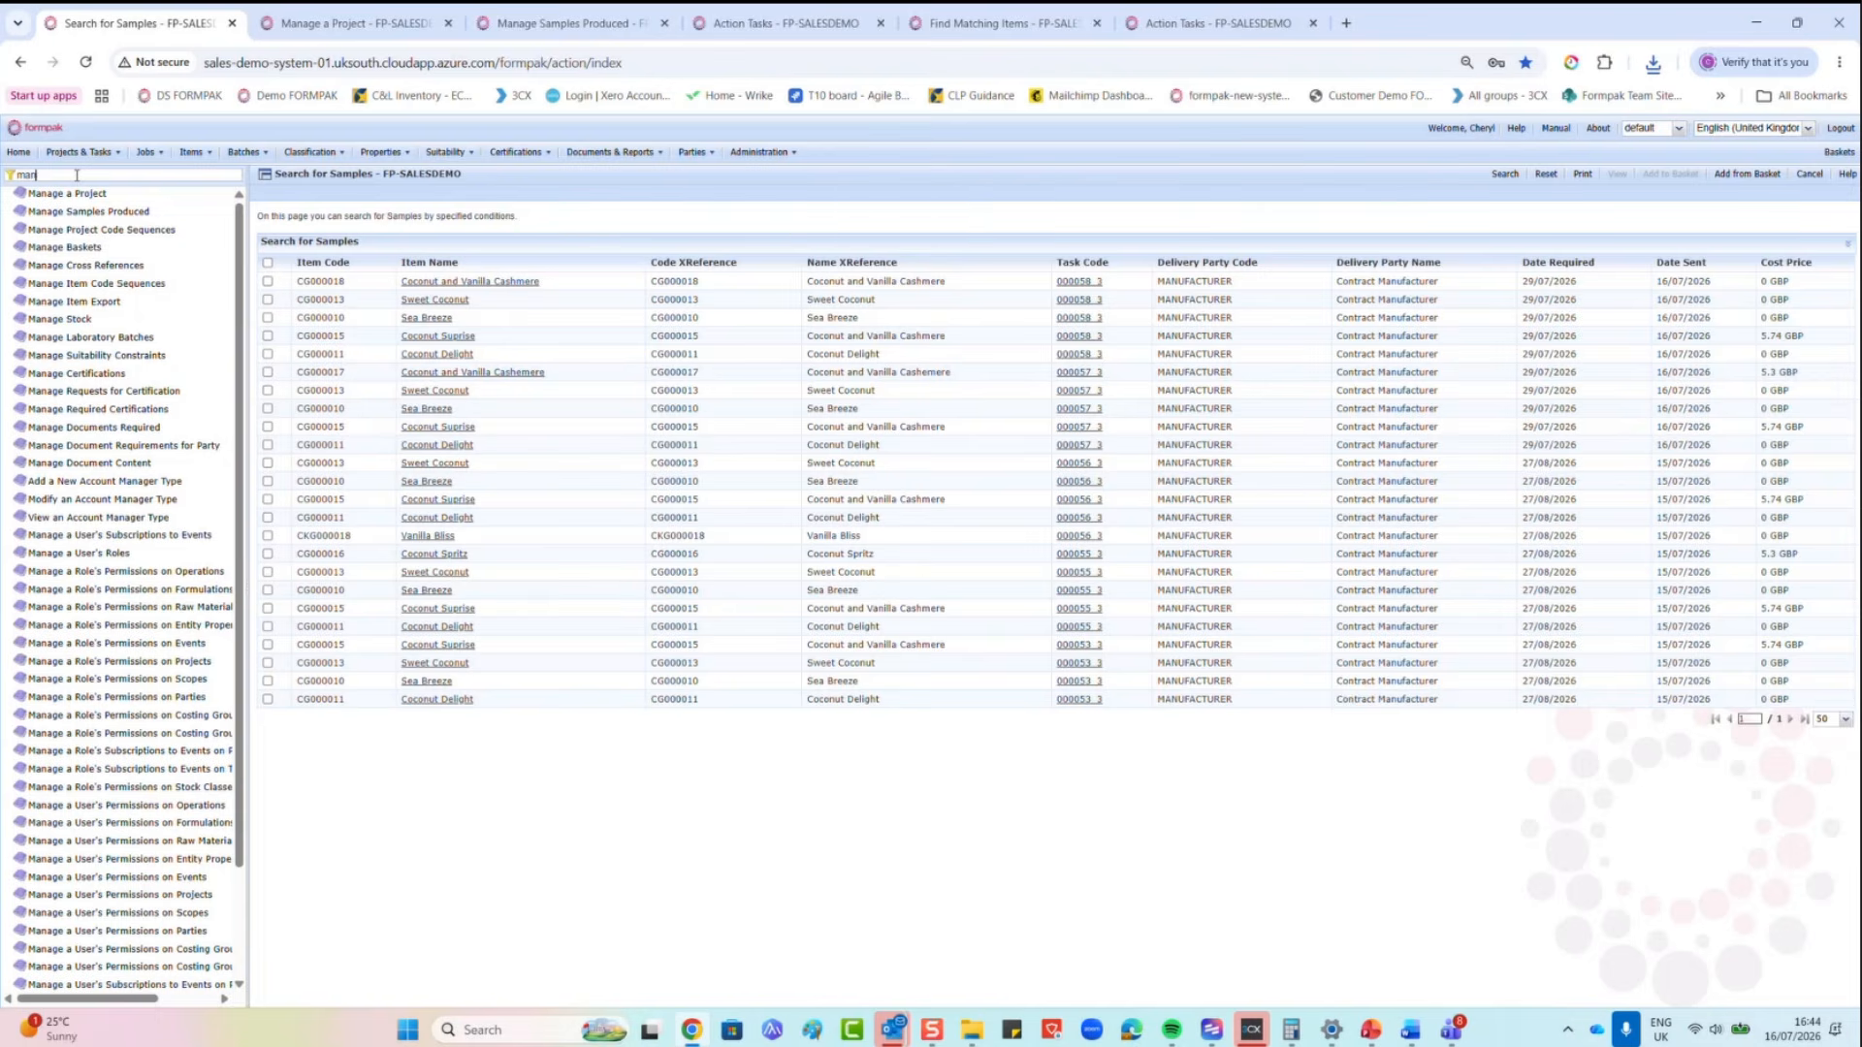
pyautogui.click(92, 212)
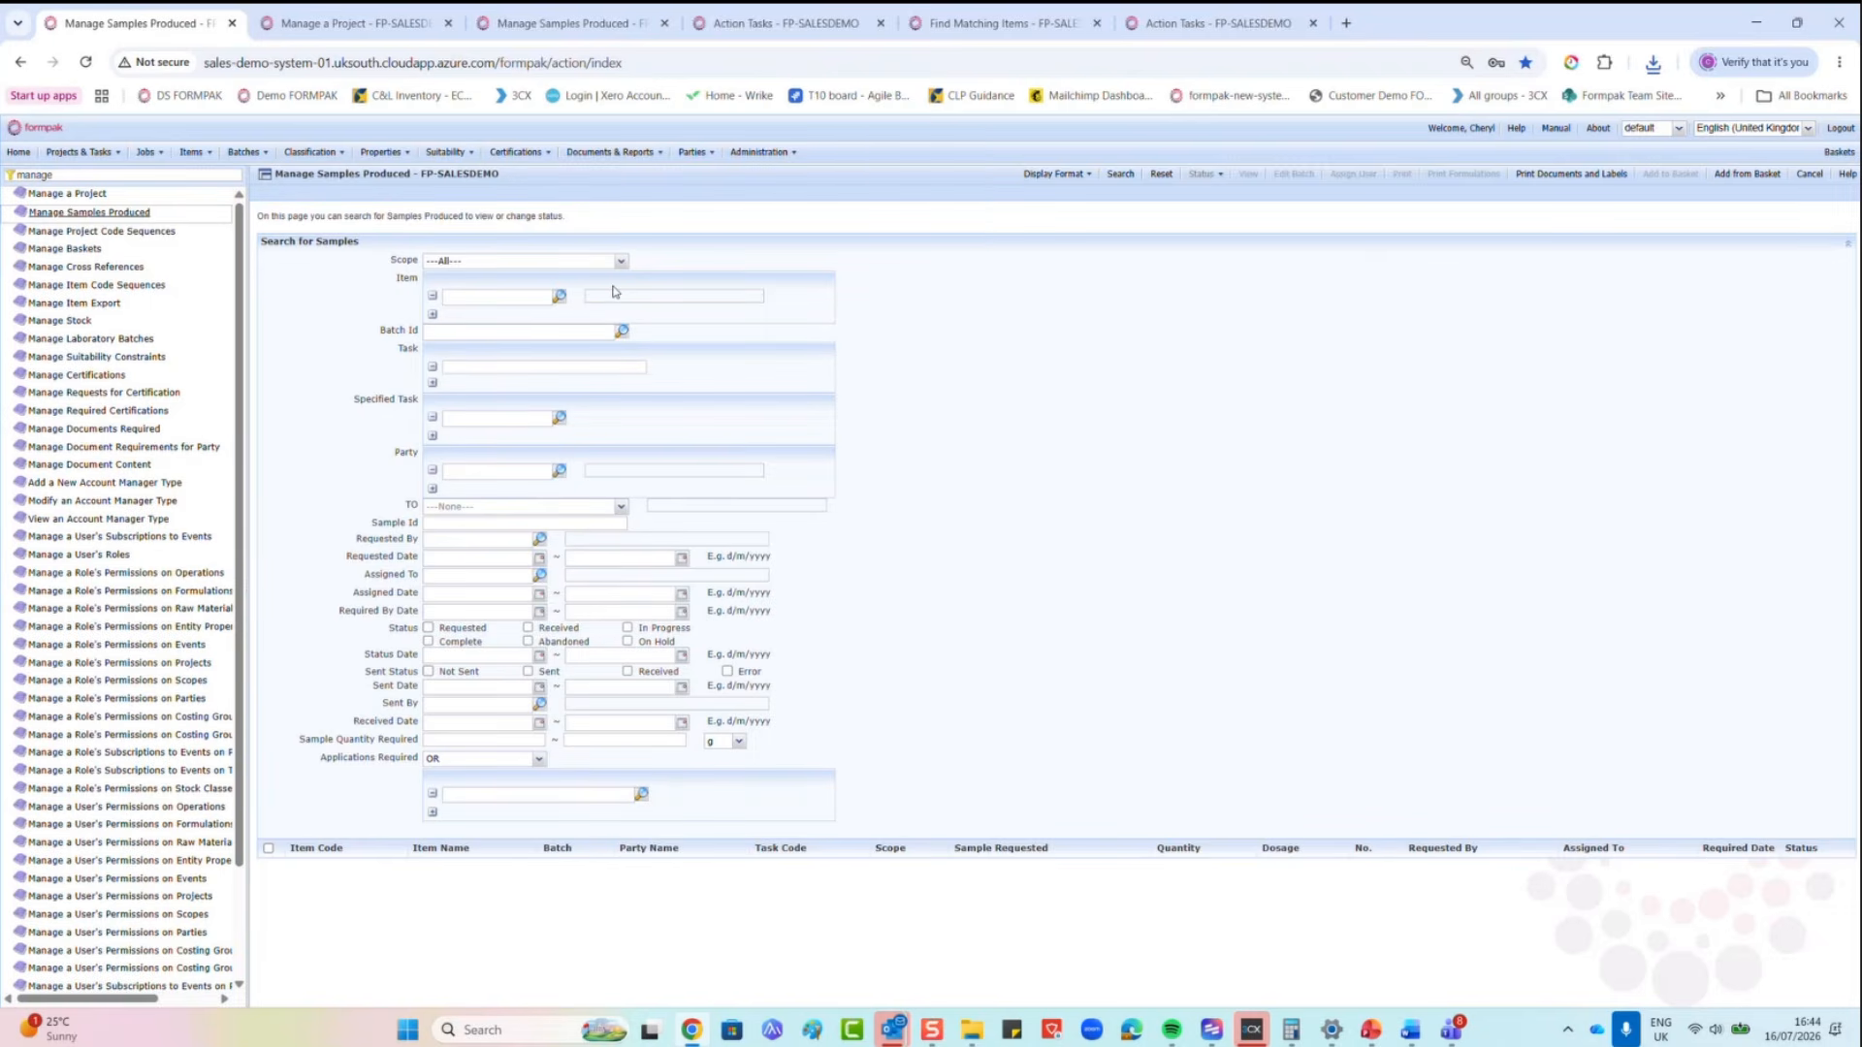
# Step: Search for produced samples with the status In Progress
pyautogui.click(468, 426)
pyautogui.write('s')
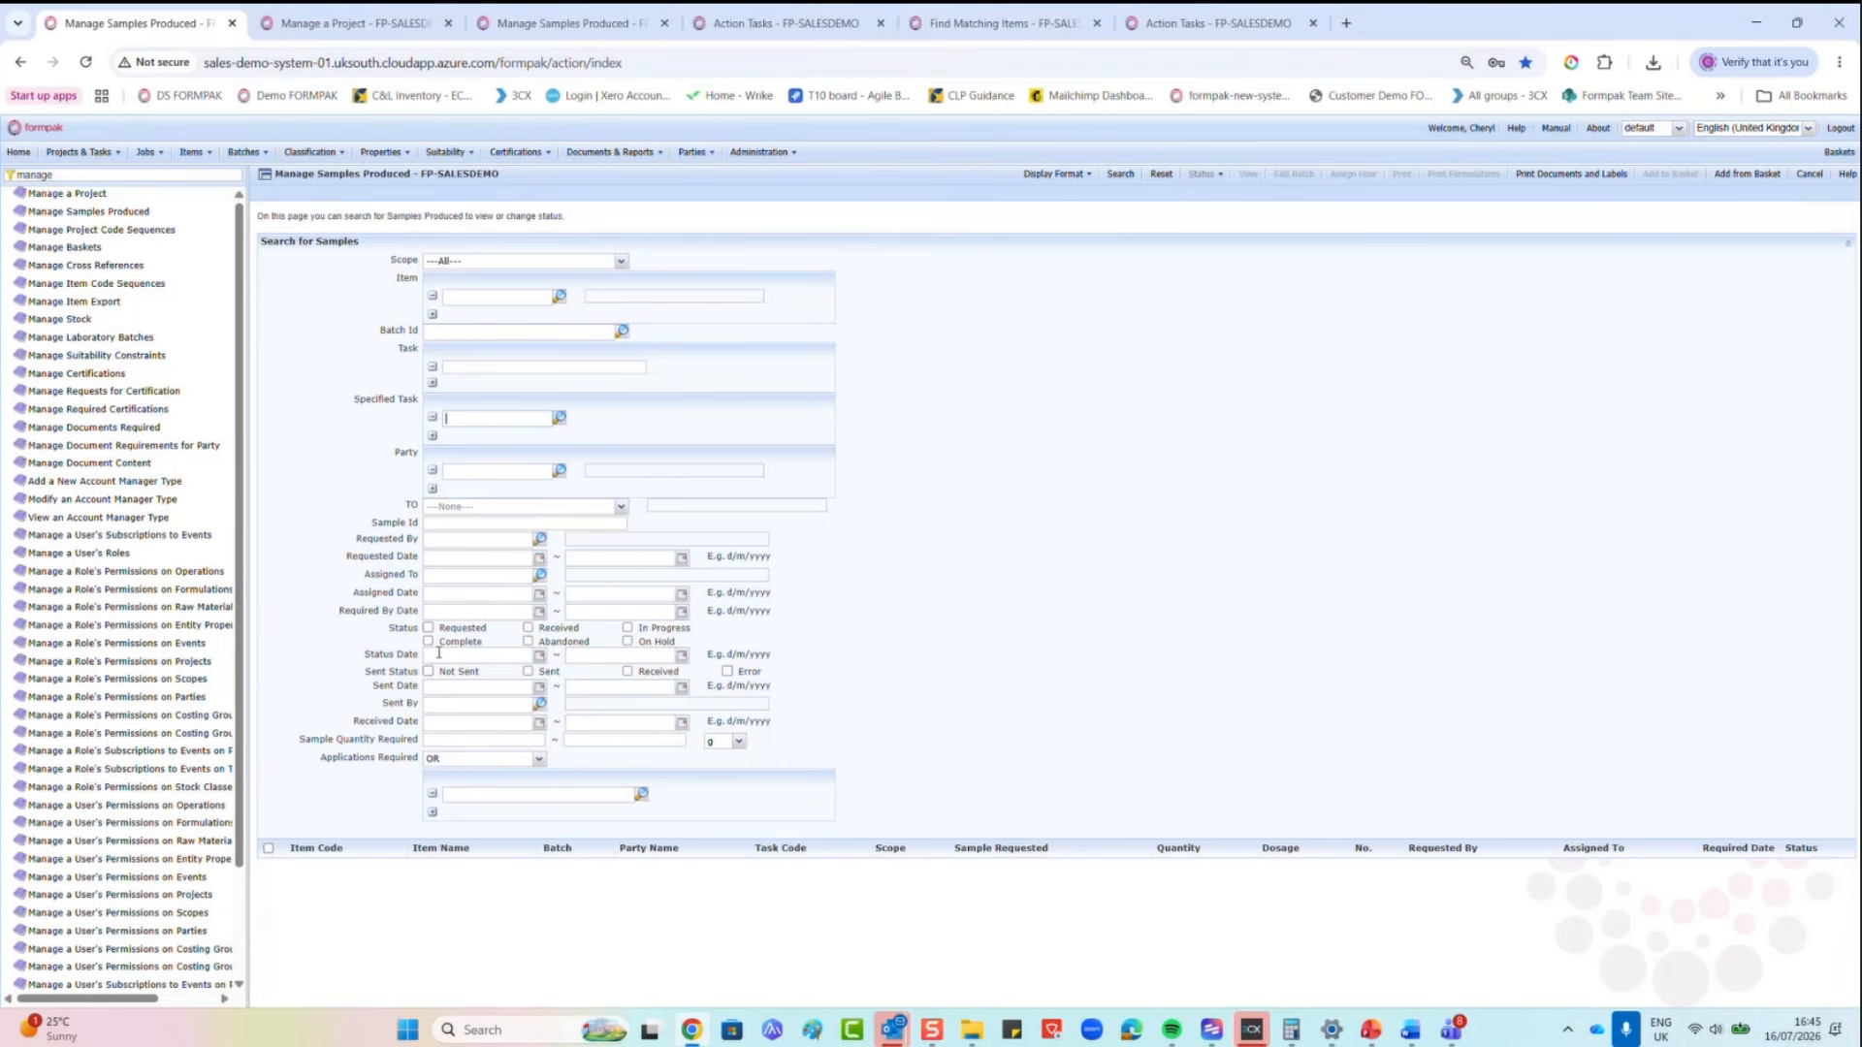
pyautogui.click(627, 629)
pyautogui.click(1120, 174)
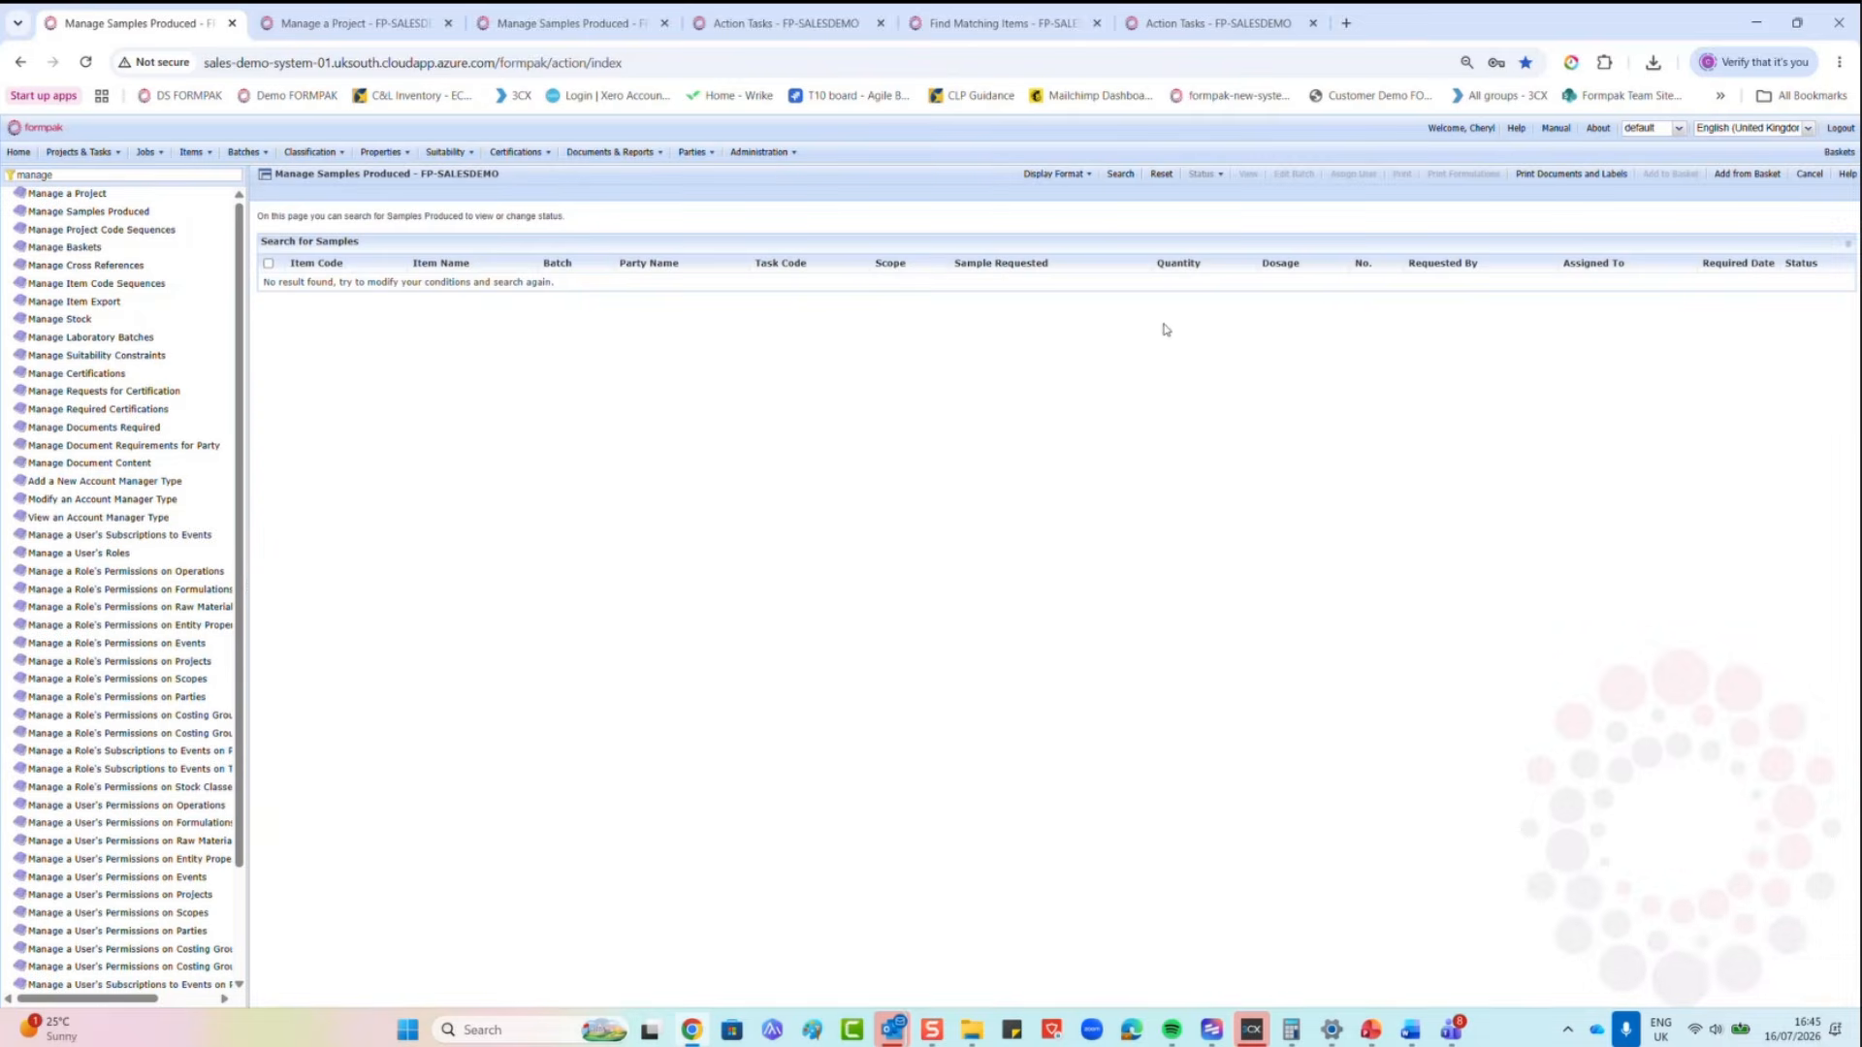
# Step: Change the status condition from In Progress to Complete, rerun the search and look through the produced samples
pyautogui.click(1086, 243)
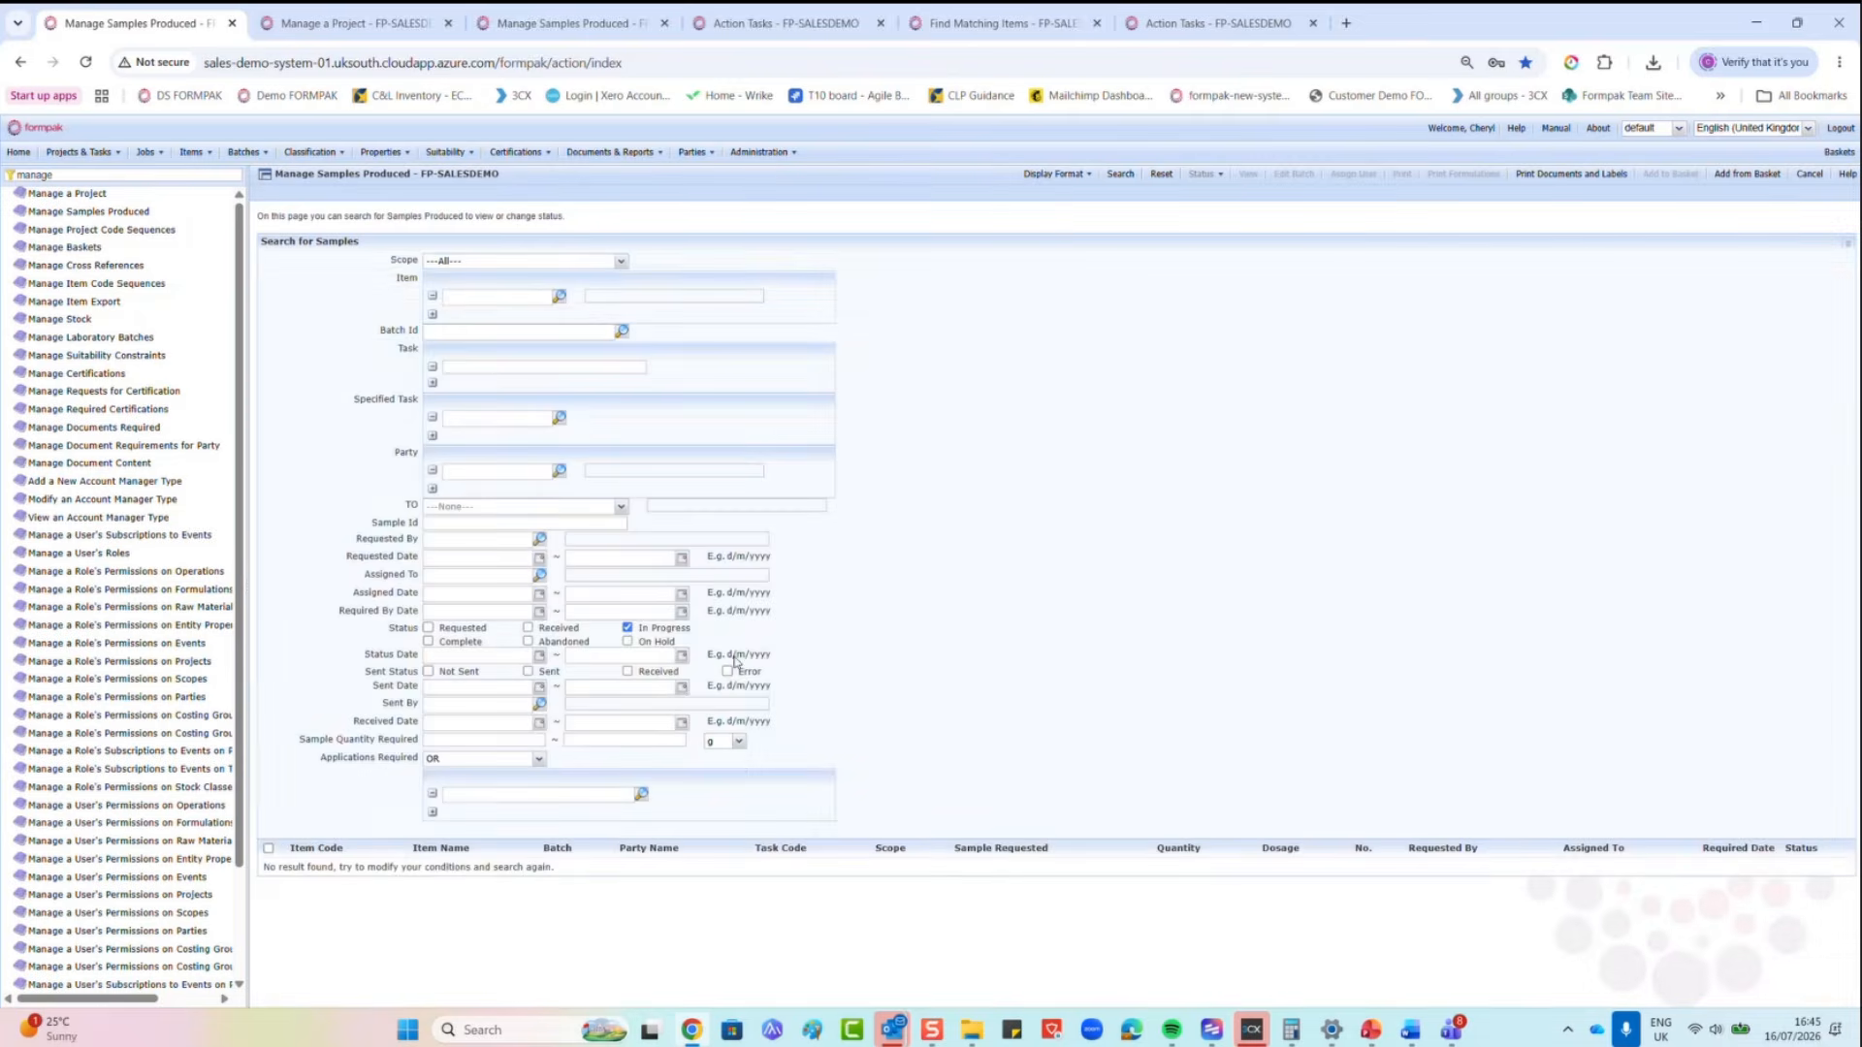
pyautogui.click(627, 628)
pyautogui.click(429, 642)
pyautogui.click(1120, 175)
pyautogui.scroll(-5, 1053, 615)
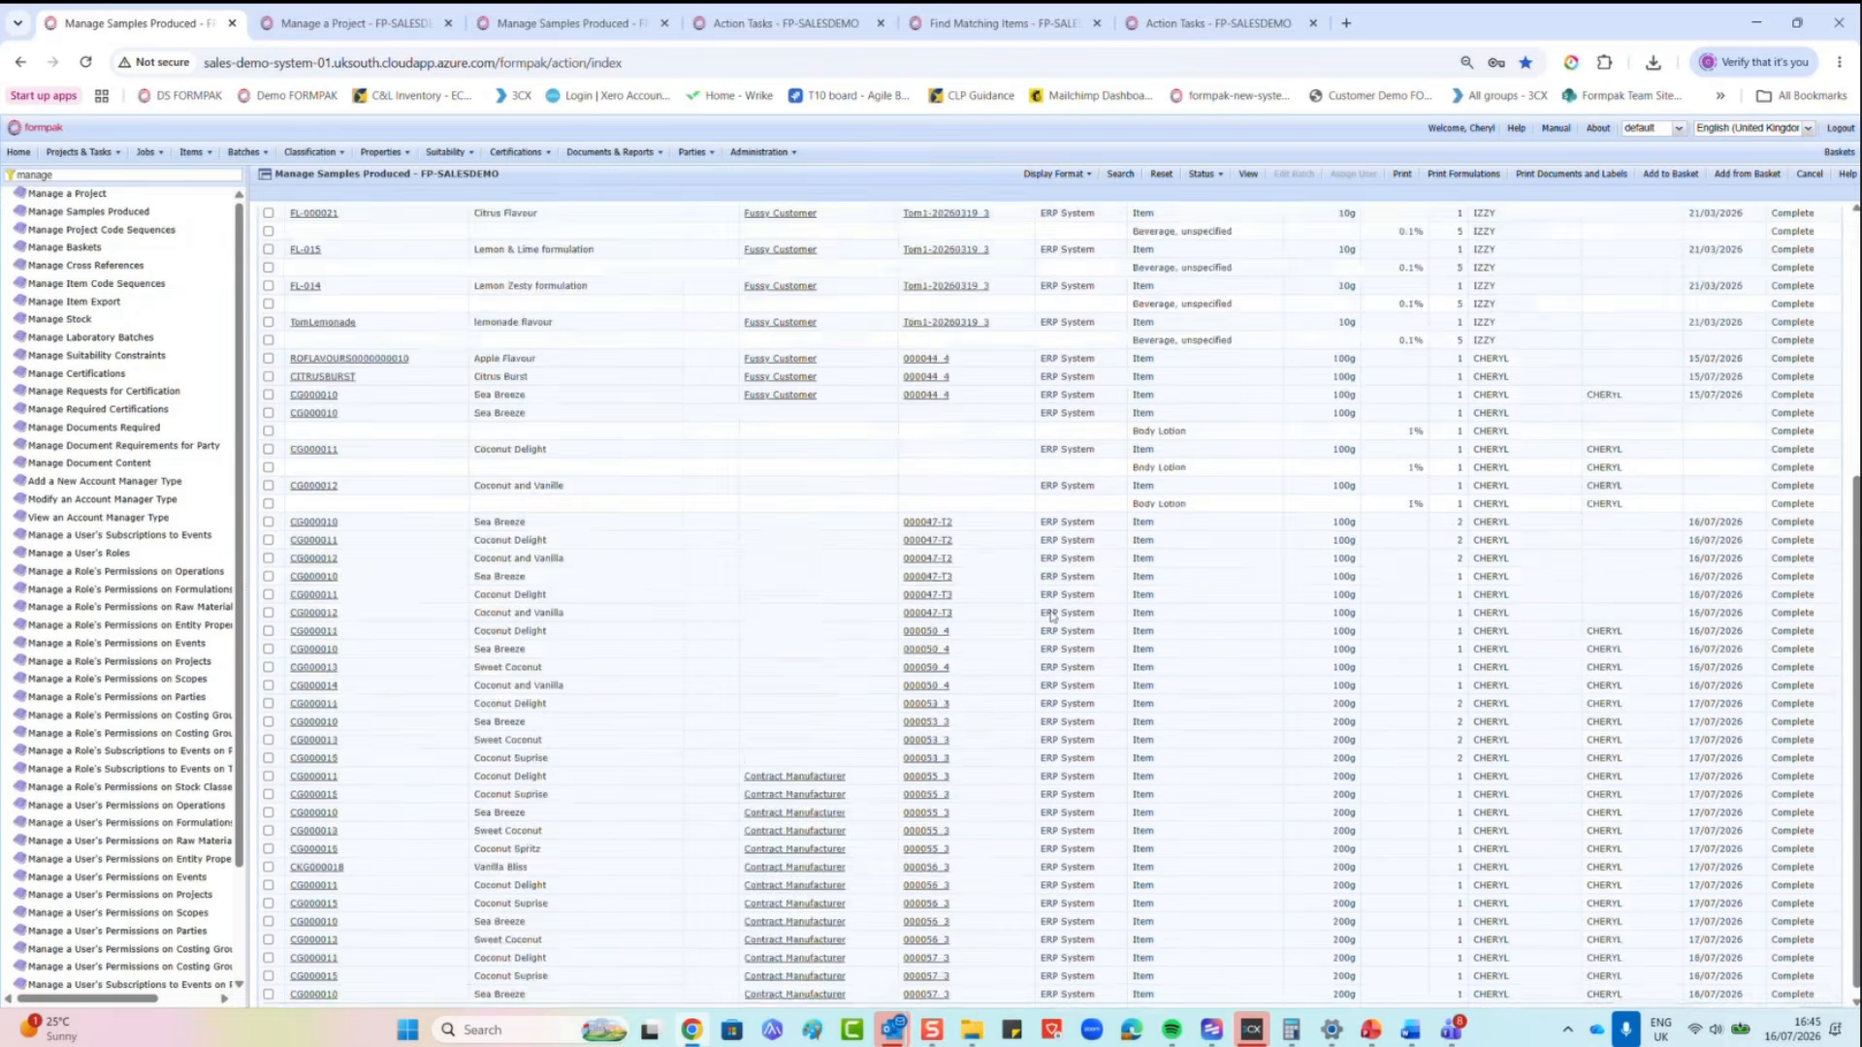
pyautogui.scroll(5, 1052, 614)
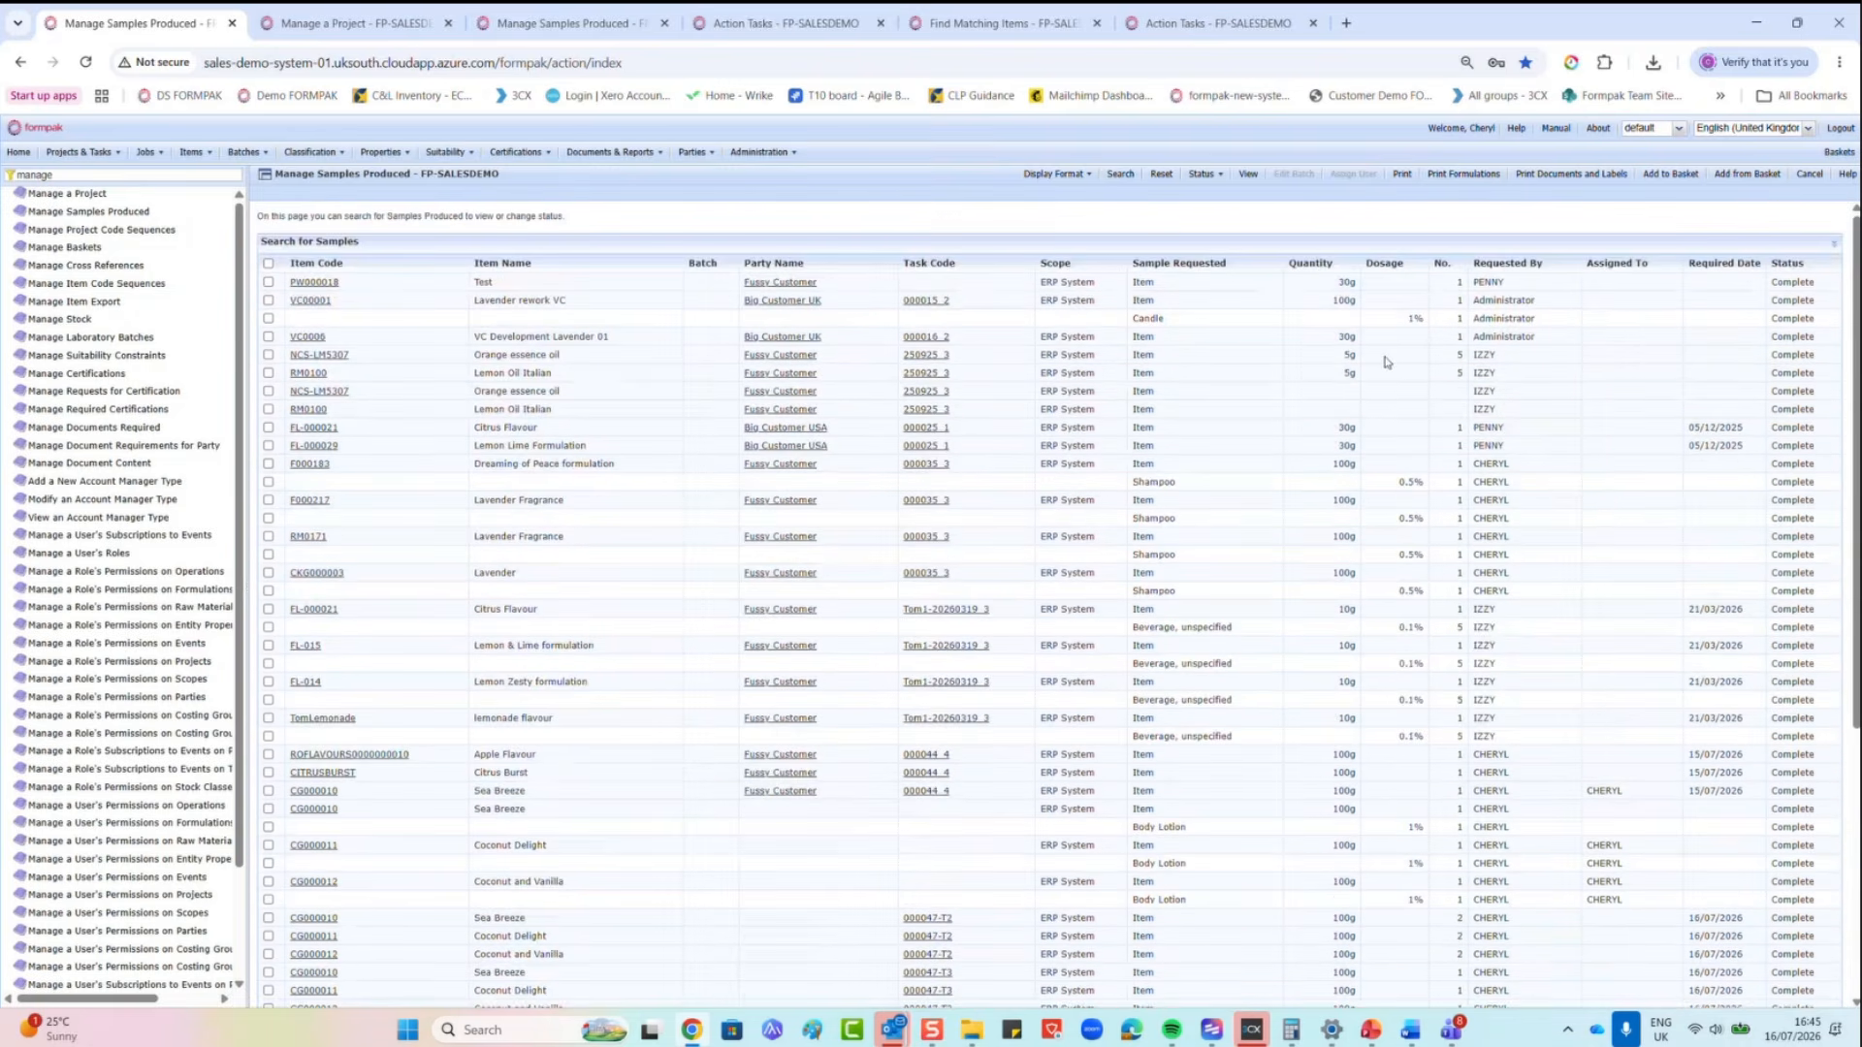
# Step: Print the completed samples list in Excel format and close the blank download window
pyautogui.click(1403, 175)
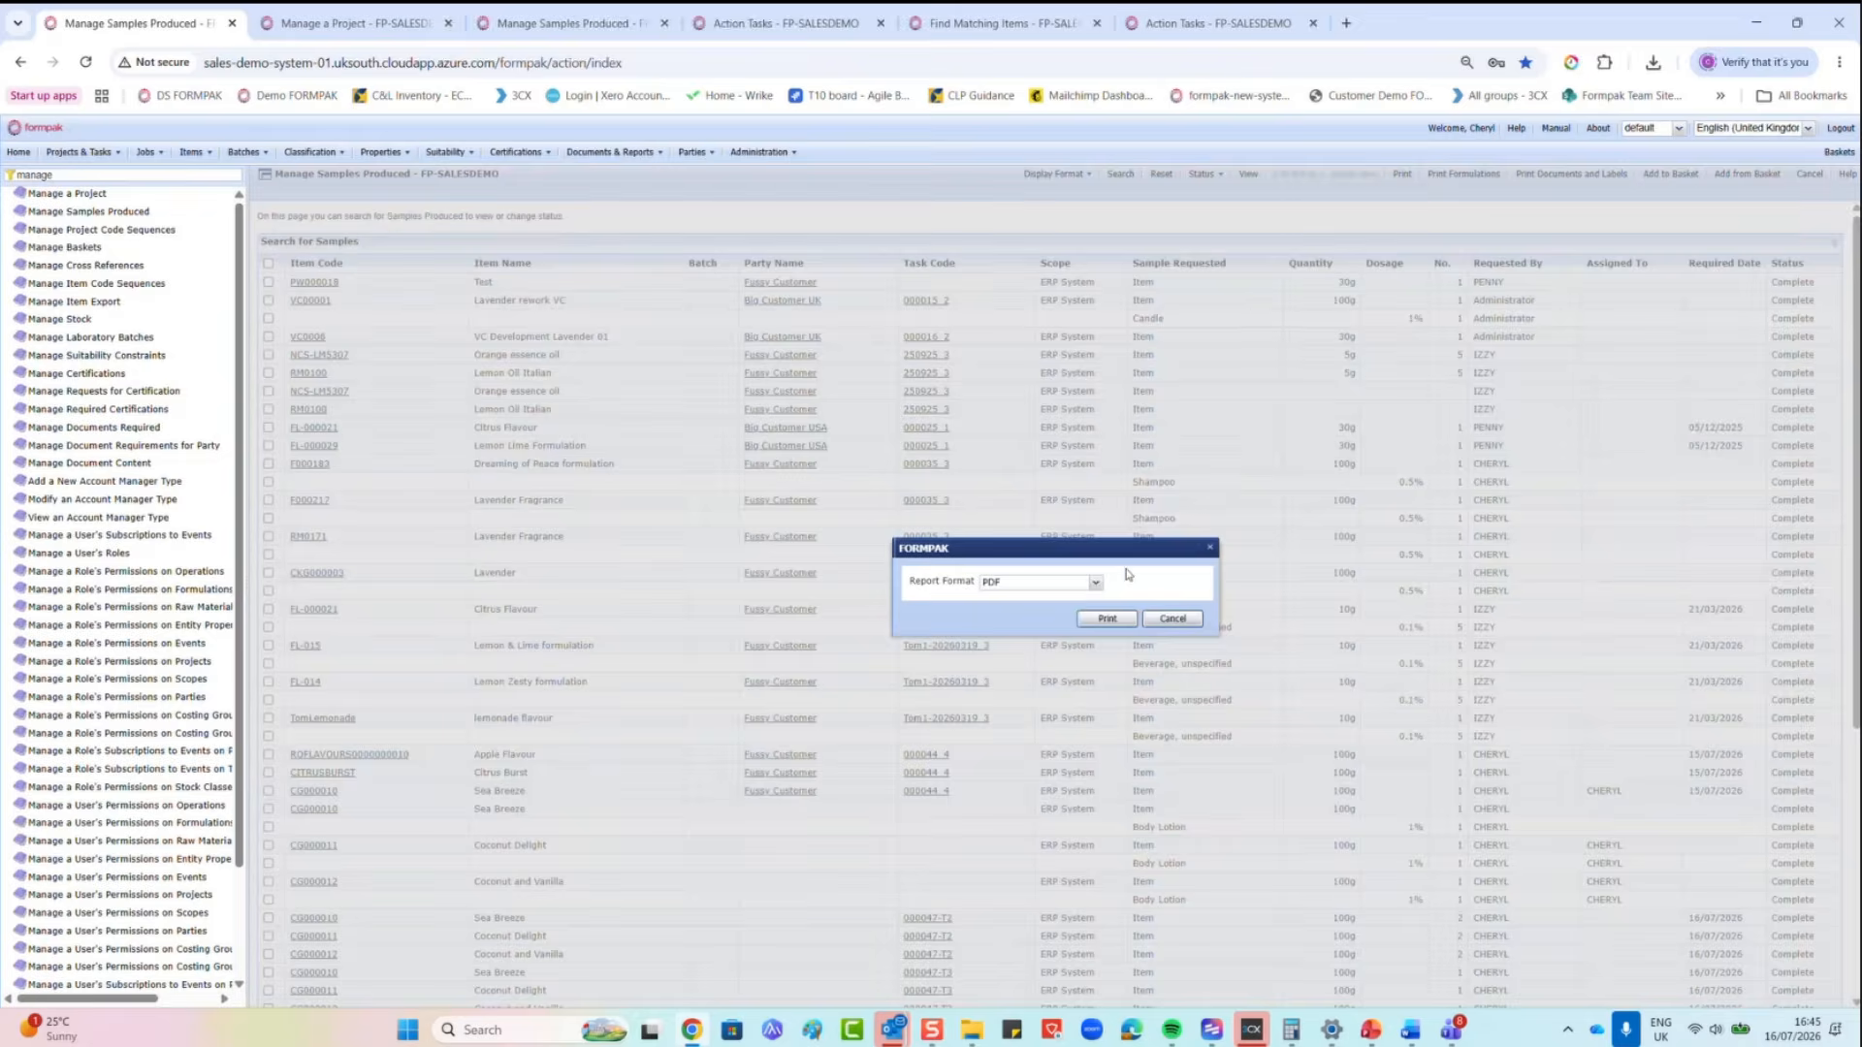
pyautogui.click(1095, 582)
pyautogui.click(1096, 635)
pyautogui.click(1102, 625)
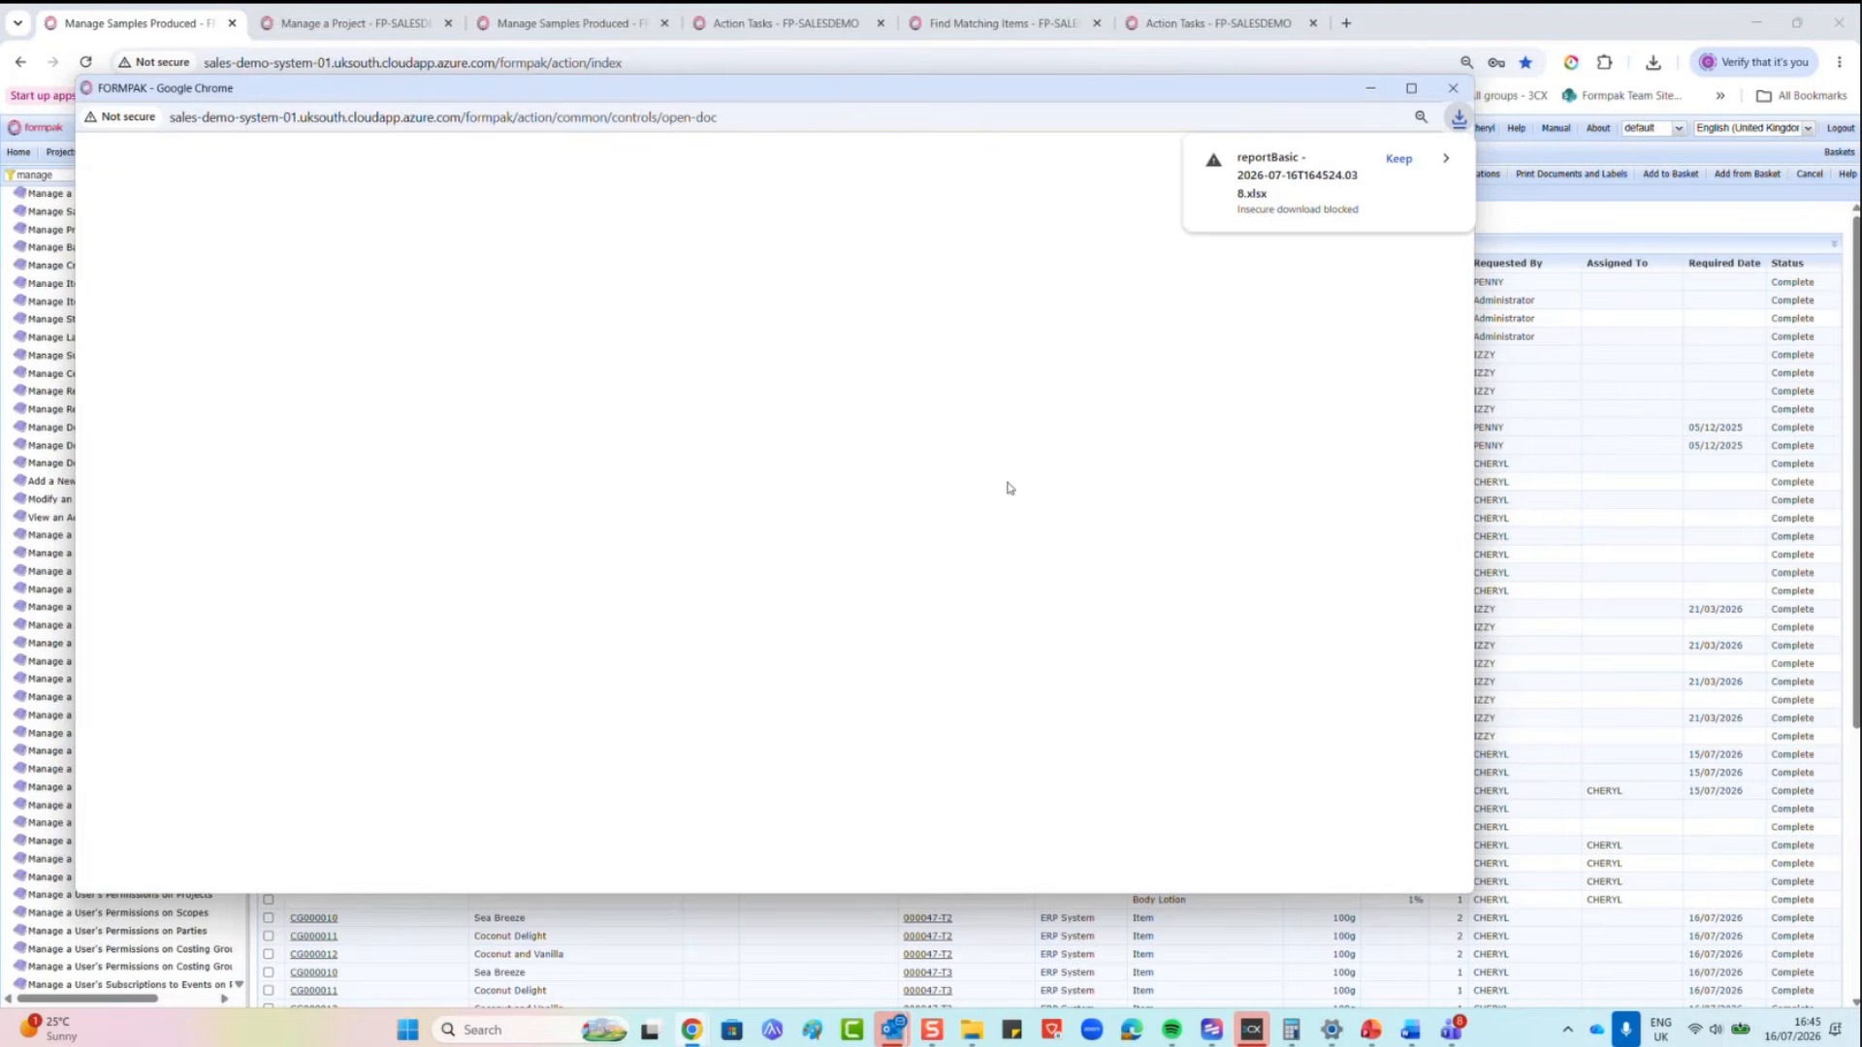
pyautogui.click(1449, 89)
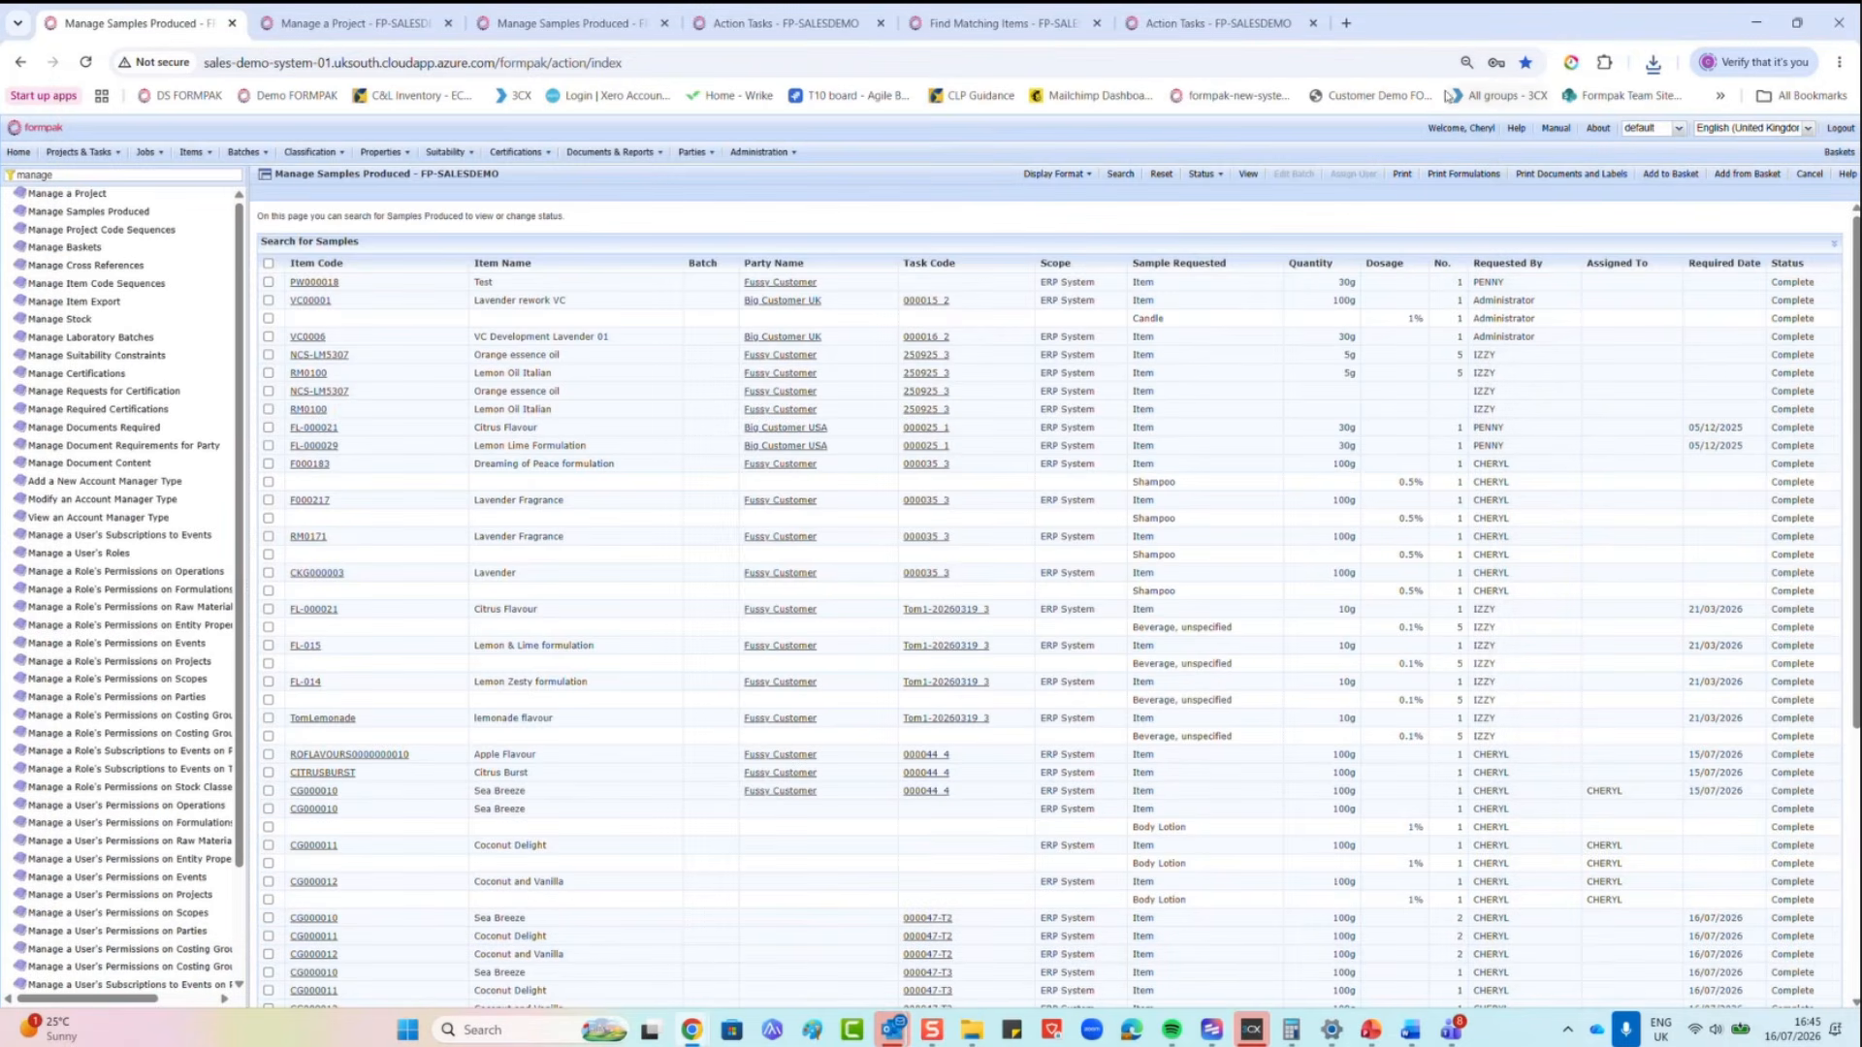